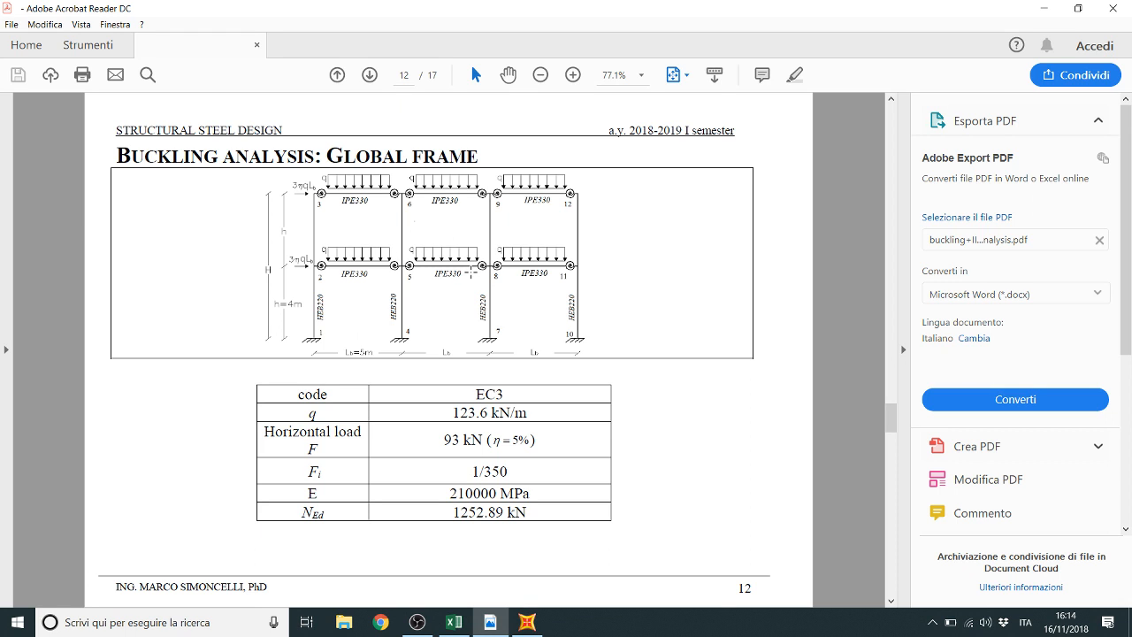
Step: Switch to SAP2000 and start a new model from the Grid Only template with N, mm, C units
left_click(528, 622)
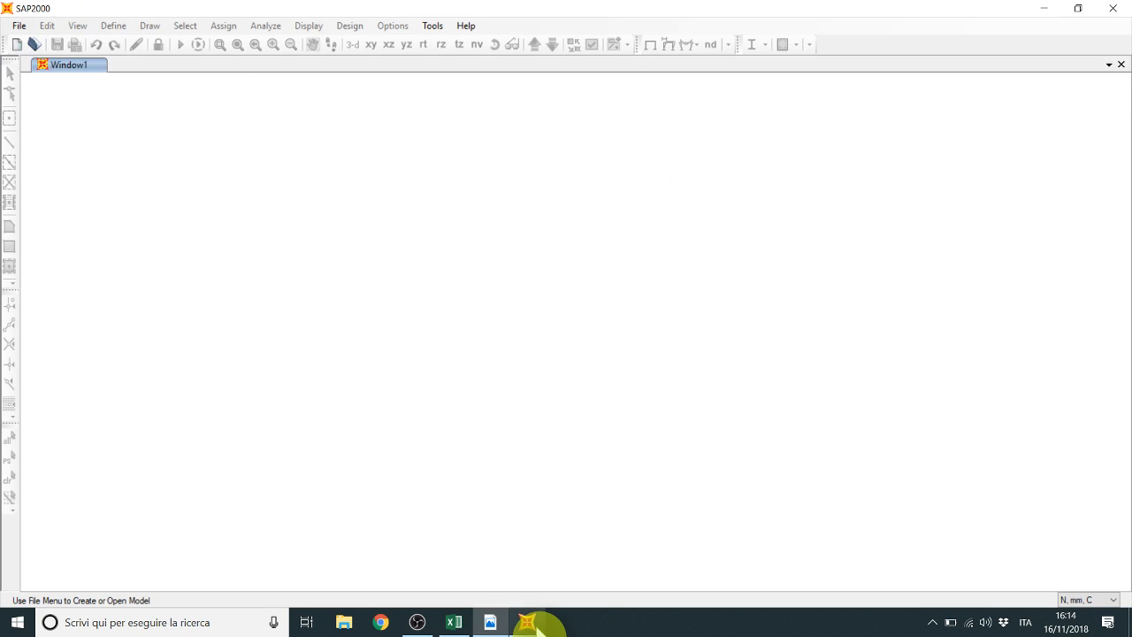
left_click(18, 26)
left_click(44, 41)
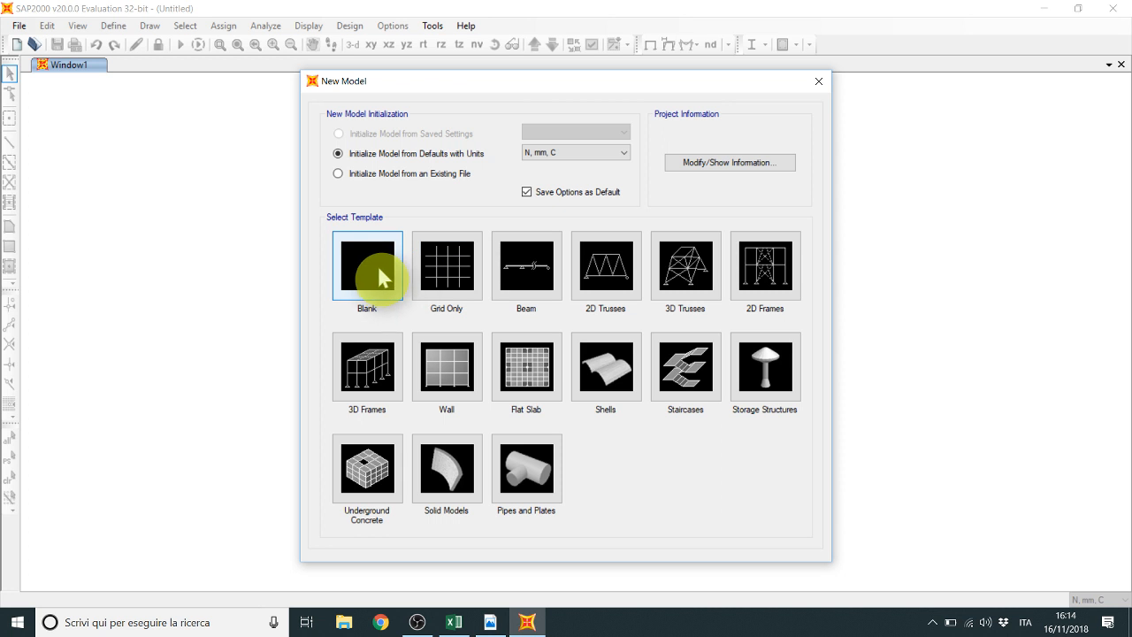
left_click(433, 278)
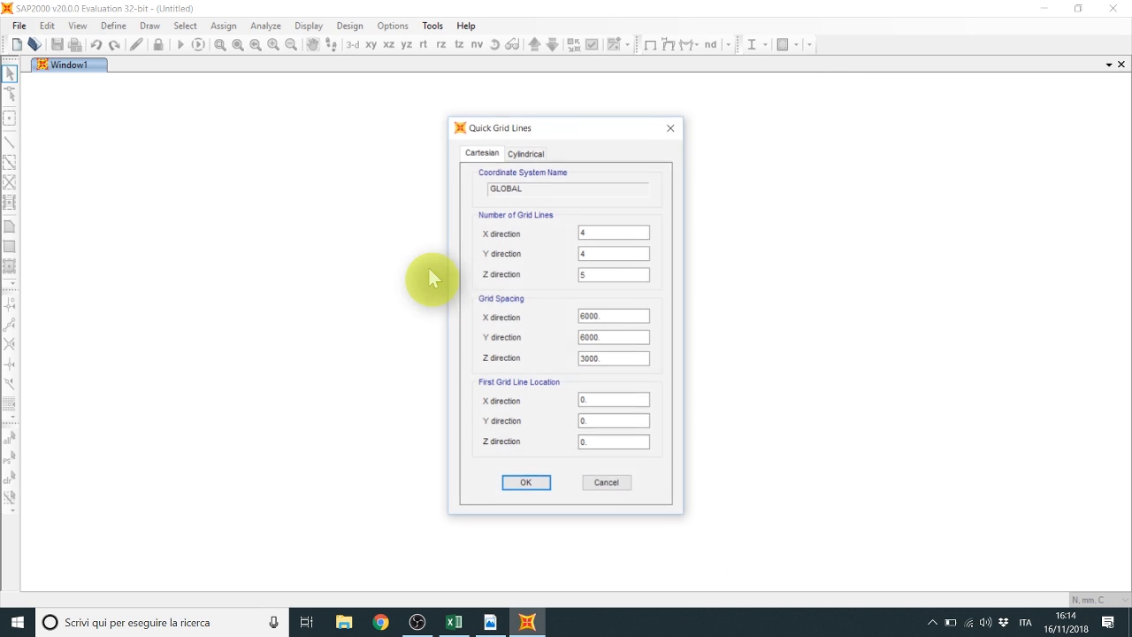
Step: Set the number of grid lines to 1 in the X, Y and Z directions
double_click(612, 234)
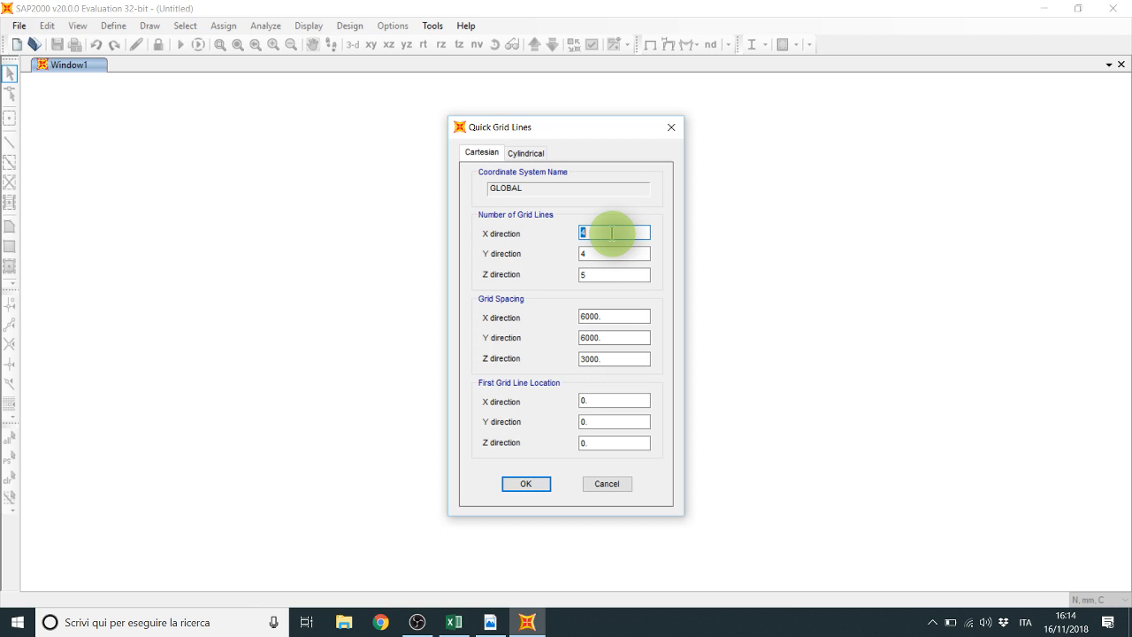
type("1")
key("Tab")
type("1")
key("Tab")
type("1")
key("Tab")
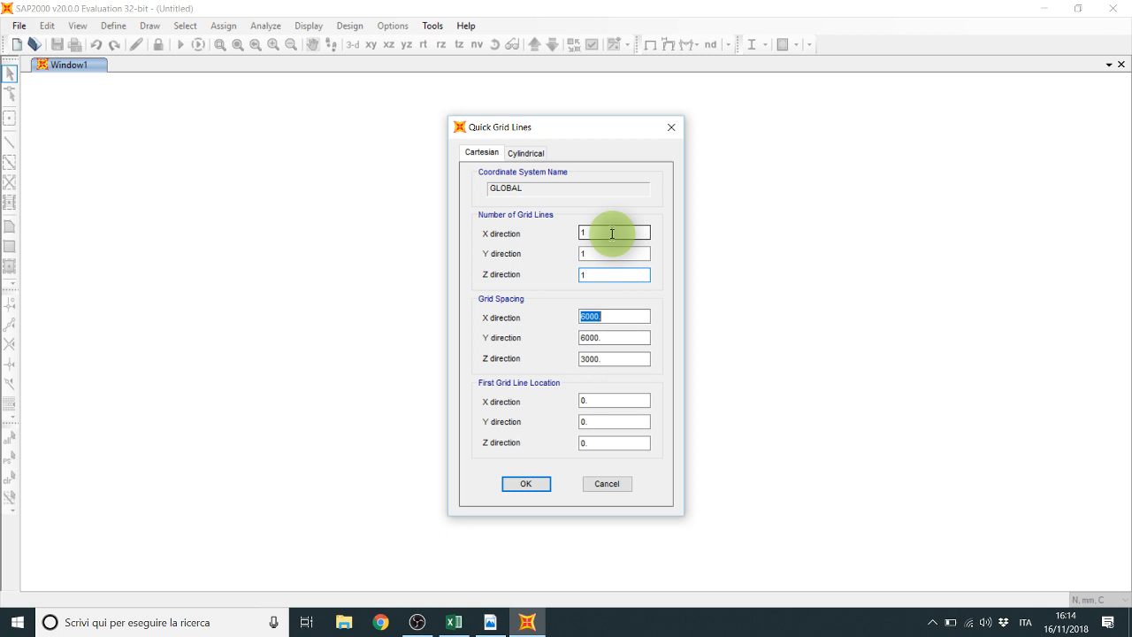
Step: Set the grid spacing to 1000 mm in the X, Y and Z directions and create the grid
type("10")
key("Tab")
type("10")
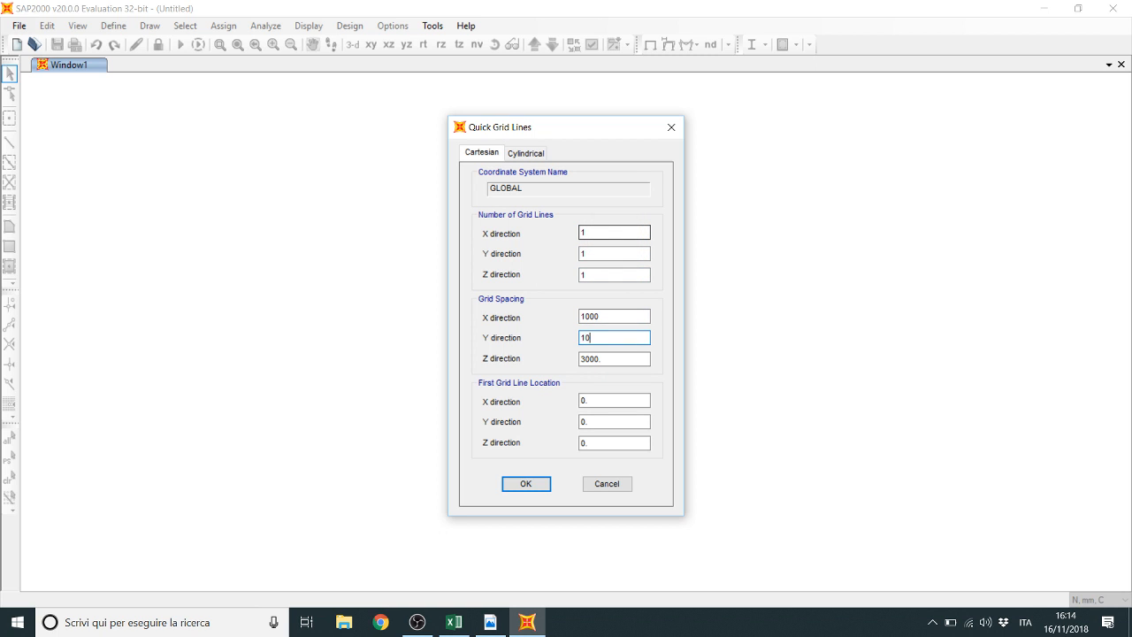
type("00")
key("Tab")
type("100")
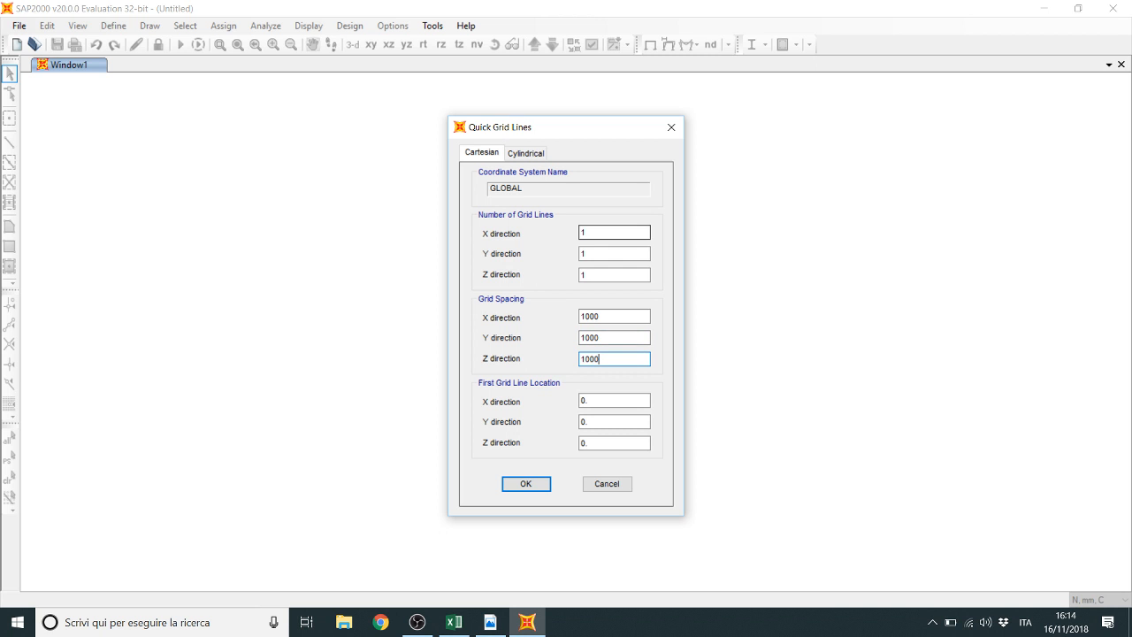
type("0")
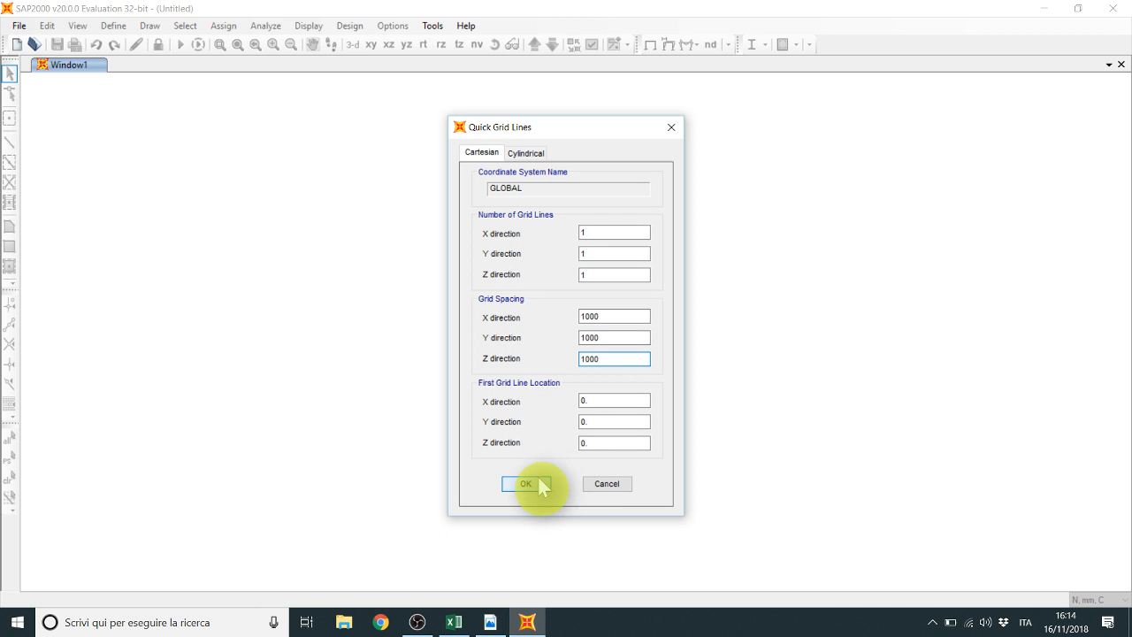
left_click(539, 482)
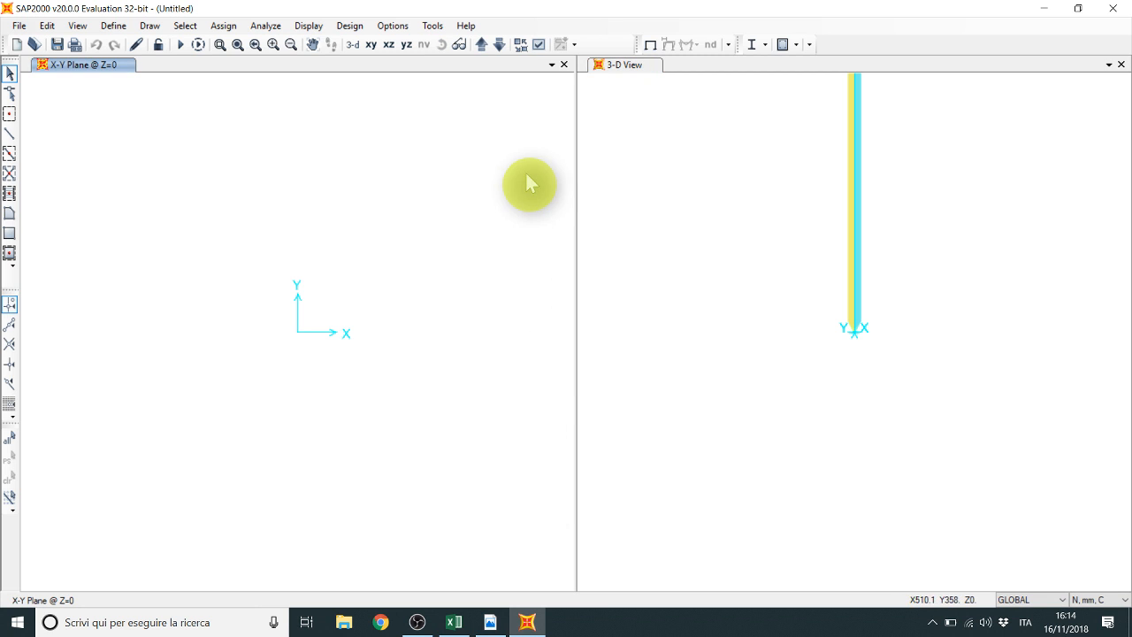
Step: Close the 3-D view and set the remaining view to the X-Z plane
left_click(1121, 64)
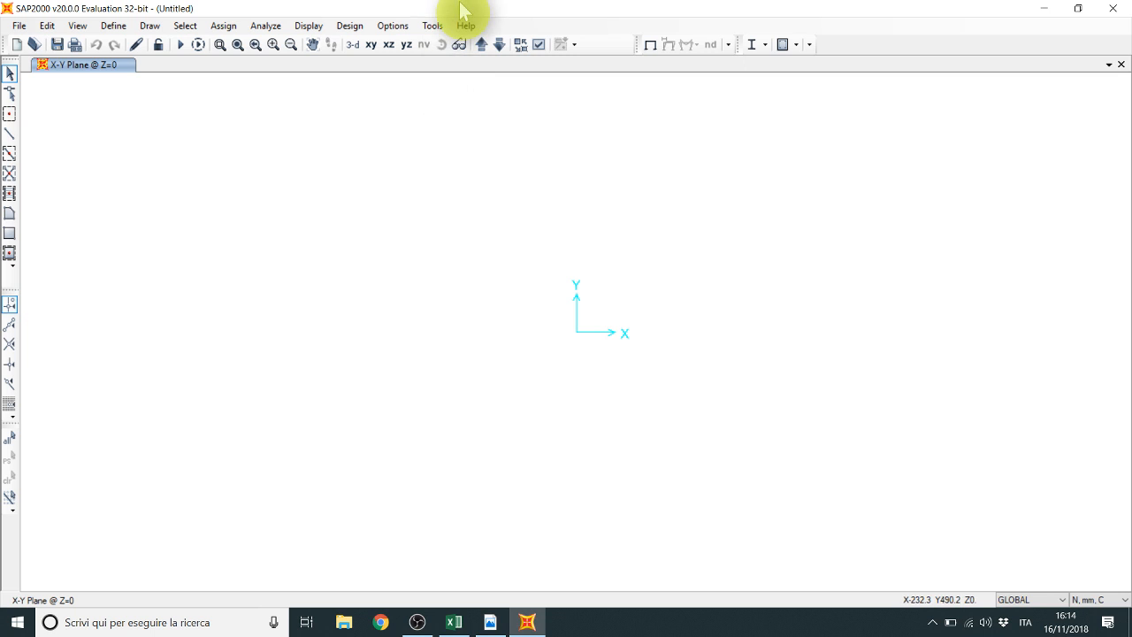
left_click(388, 46)
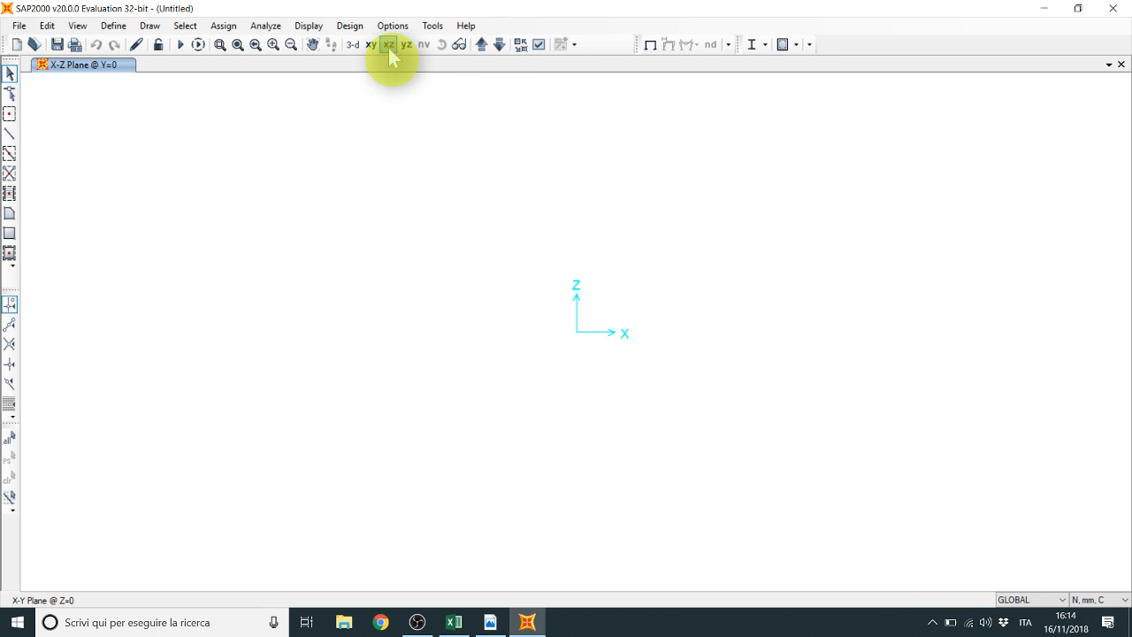
Step: Following the frame drawing in the PDF, add X grid lines at 5000, 10000 and 15000 mm to the GLOBAL grid system
right_click(395, 285)
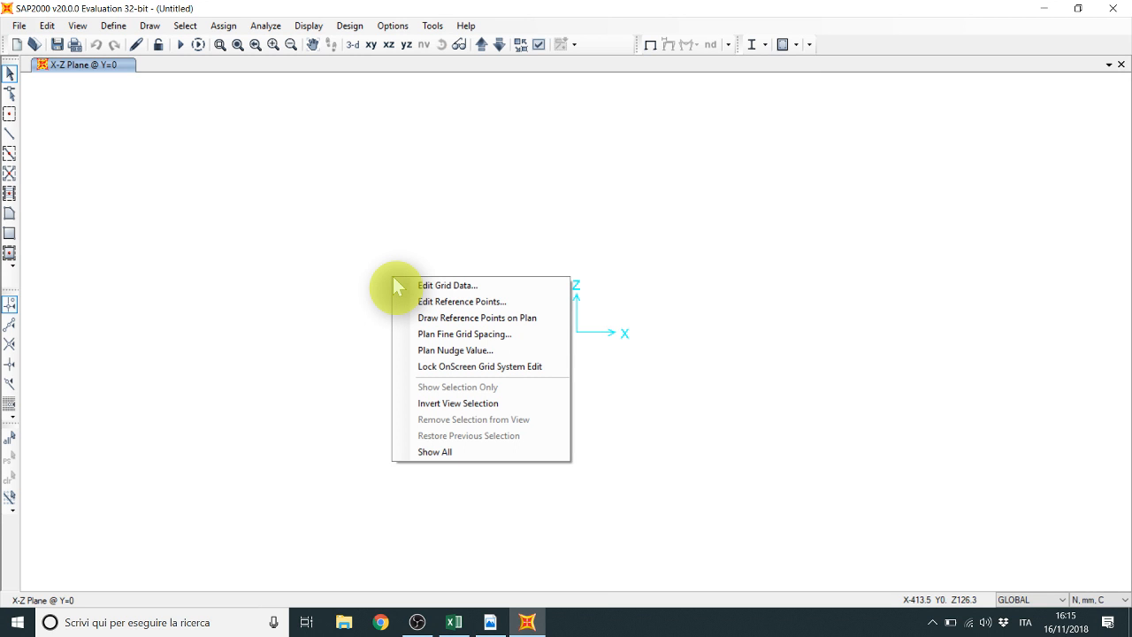
left_click(456, 282)
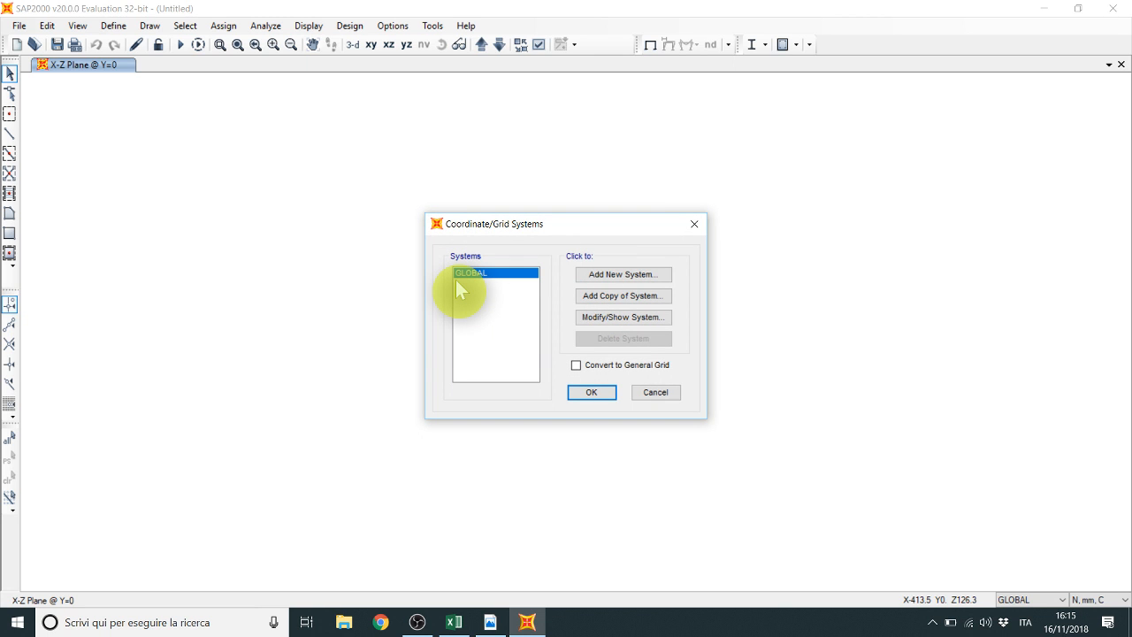
left_click(622, 316)
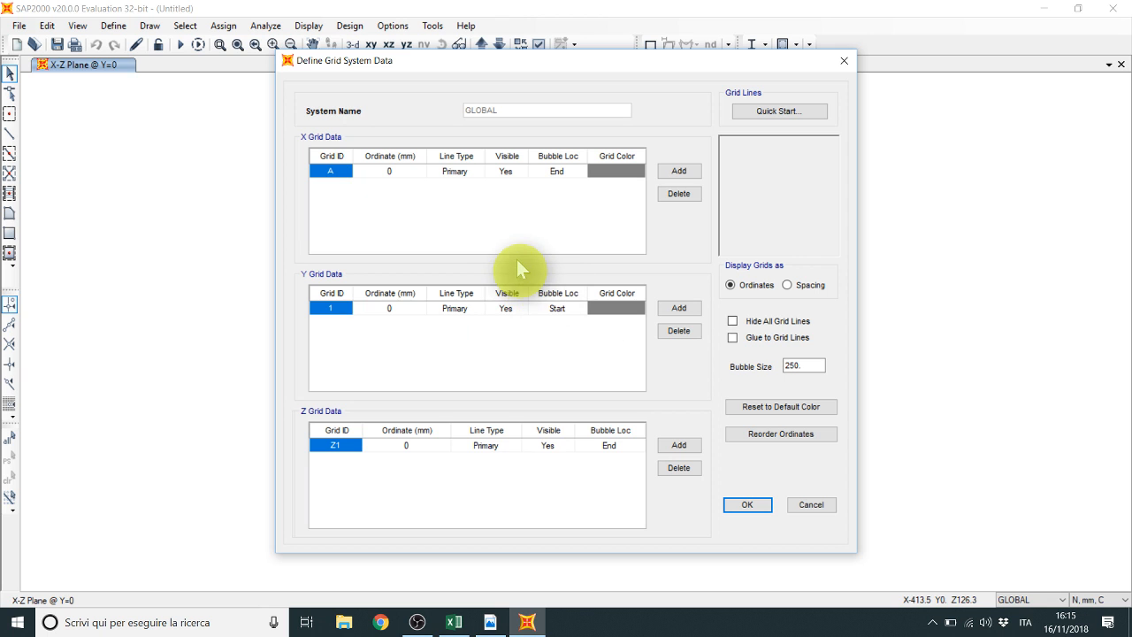
left_click(491, 622)
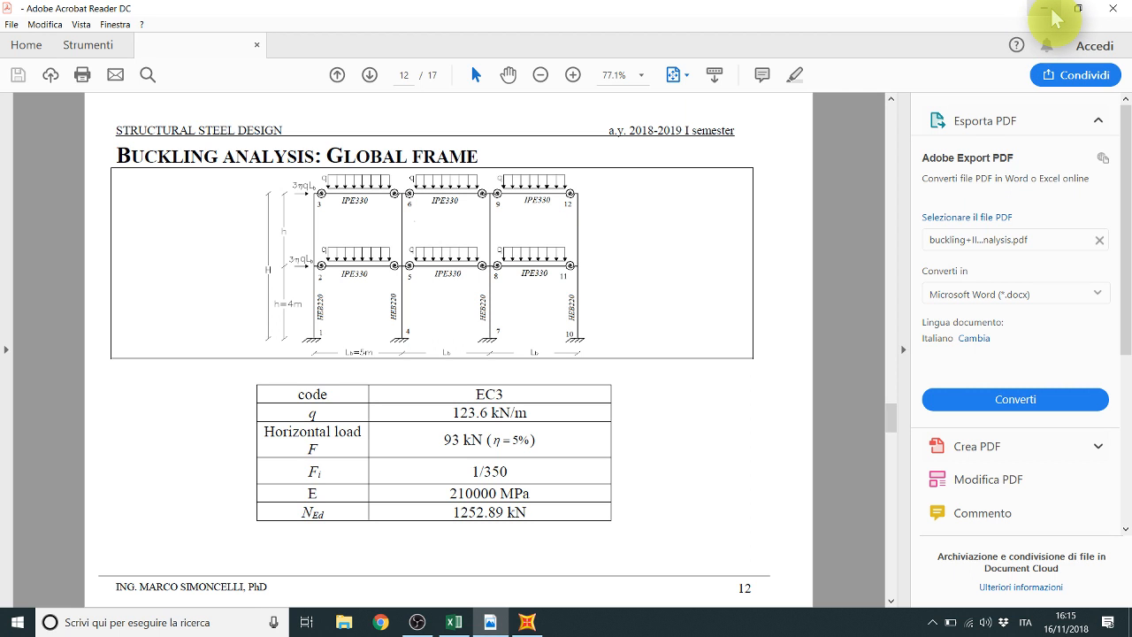
left_click(1049, 11)
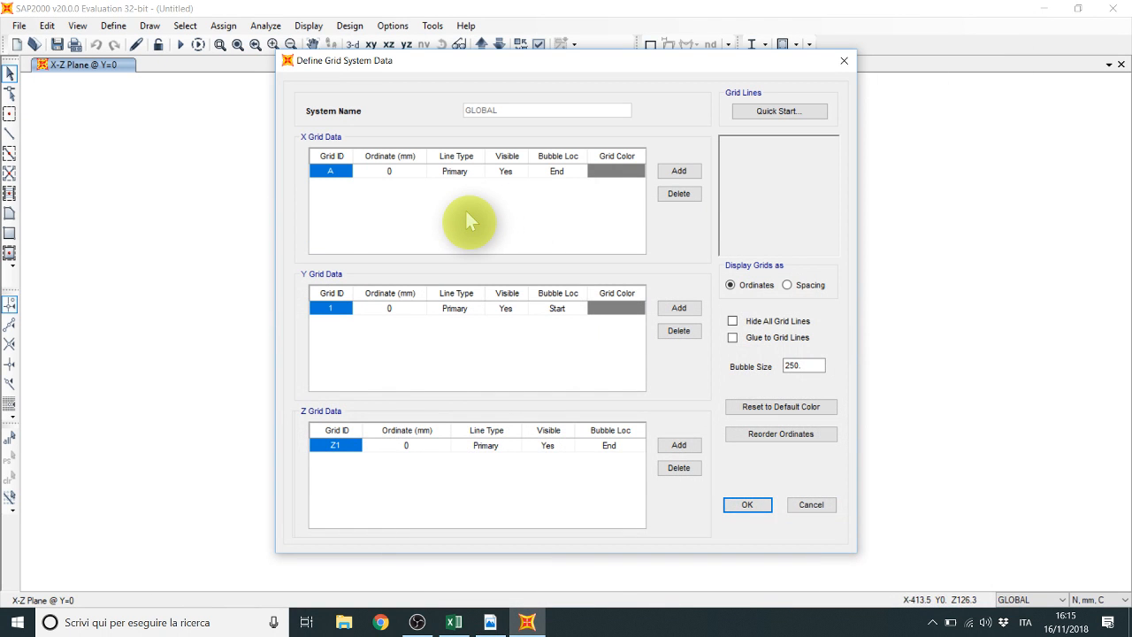
left_click(412, 171)
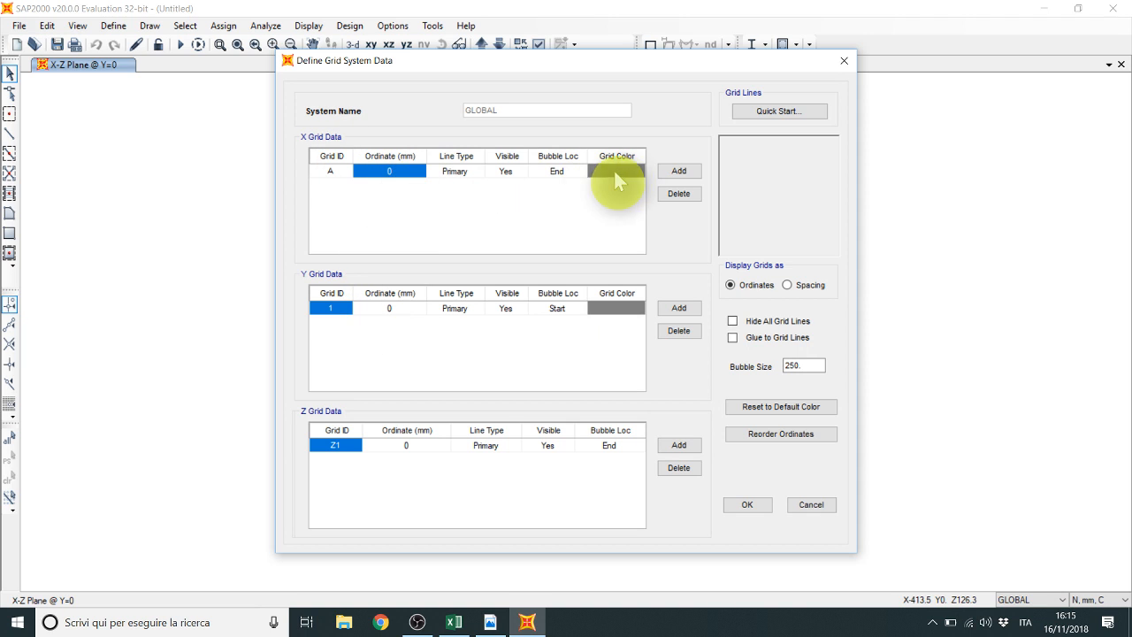
left_click(669, 171)
left_click(403, 184)
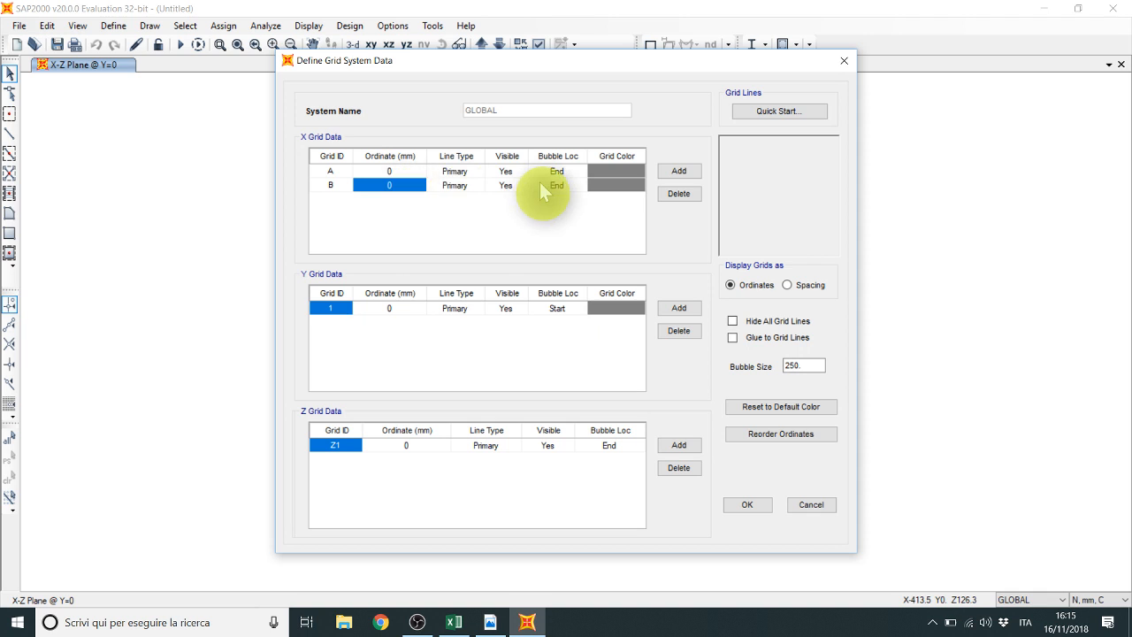
type("5000")
left_click(674, 171)
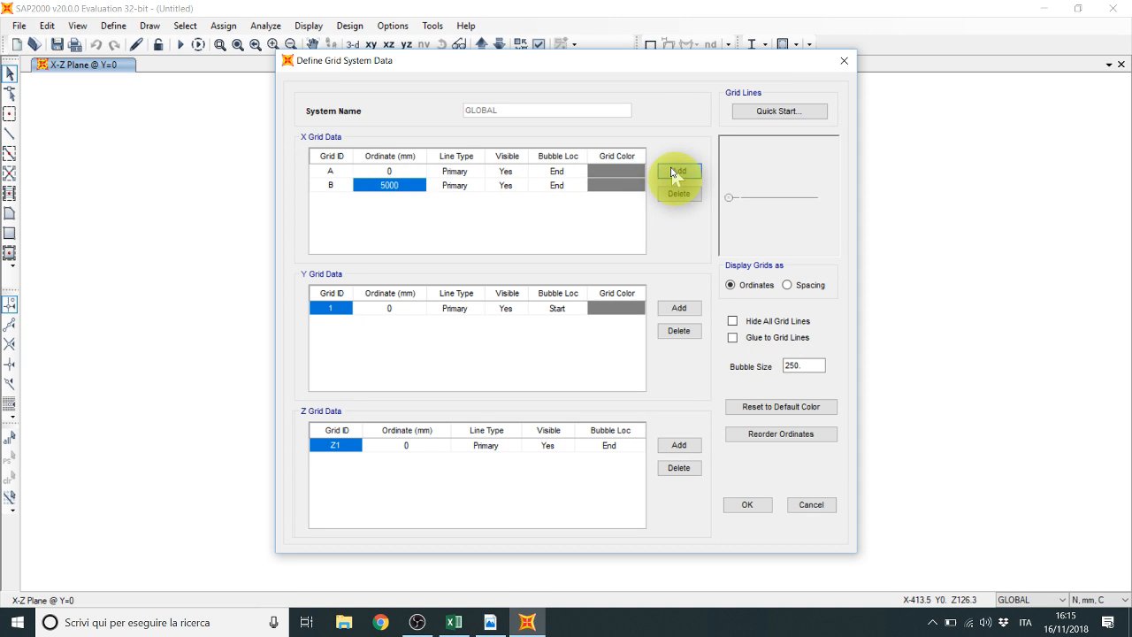
left_click(674, 172)
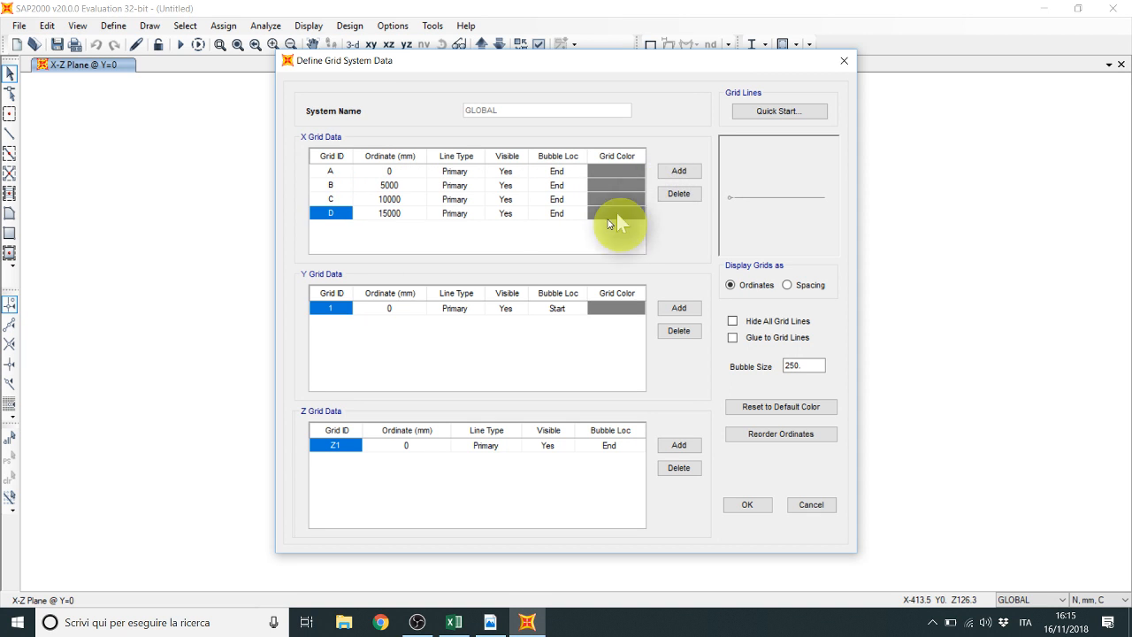
Step: Add Z grid lines at 4000 and 8000 mm, apply the grid changes and return to the X-Z plane view
left_click(408, 446)
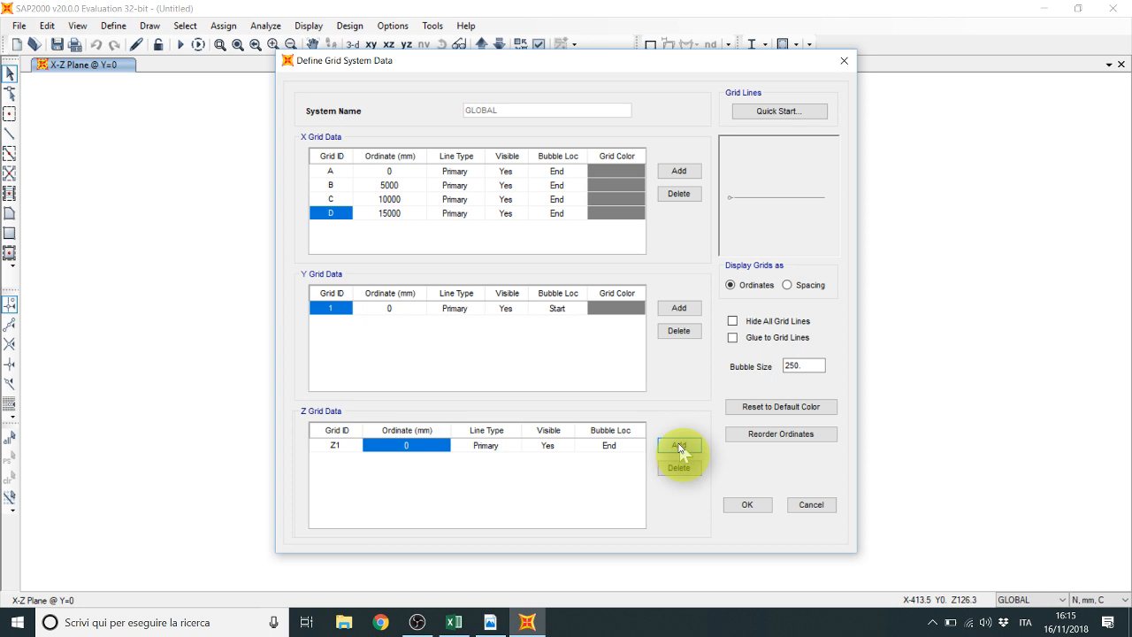
left_click(679, 445)
left_click(409, 459)
type("4000")
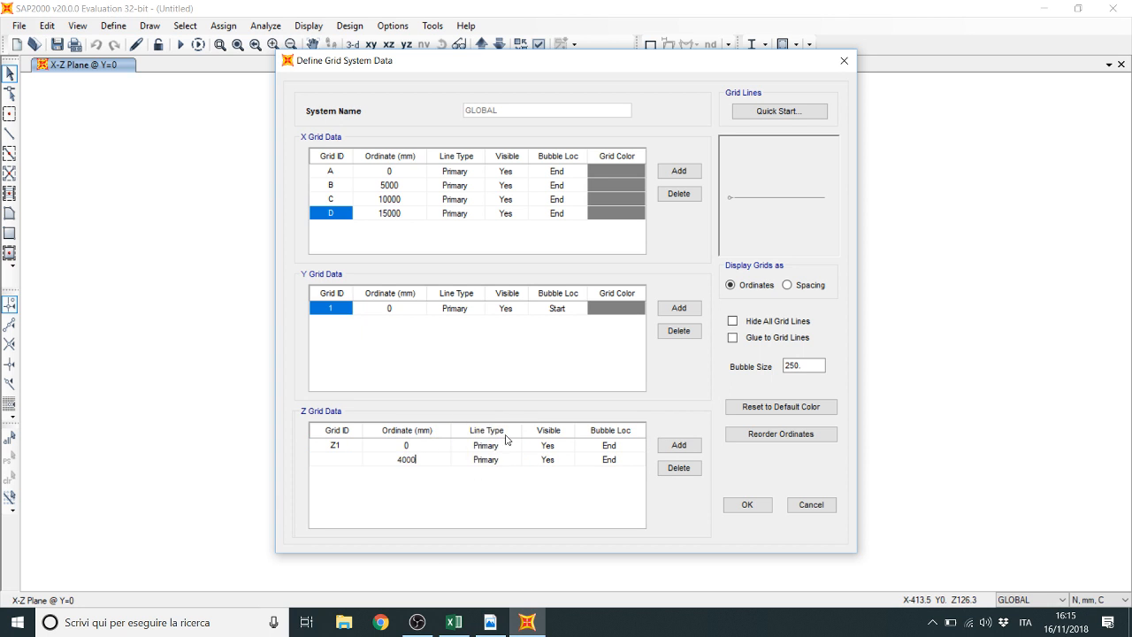
left_click(679, 445)
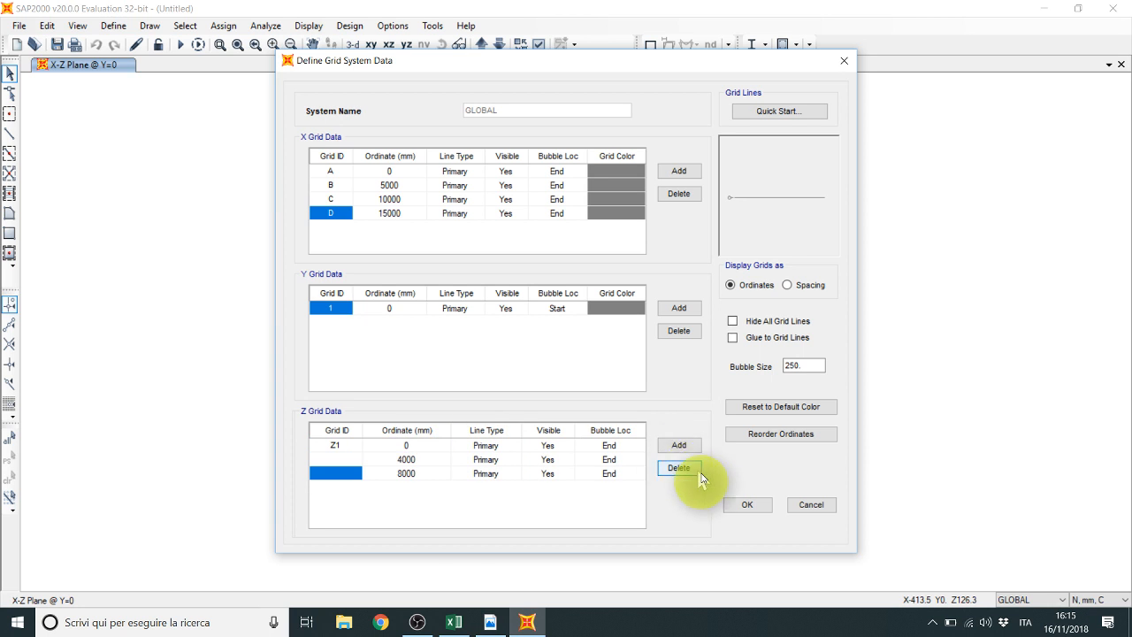
left_click(749, 510)
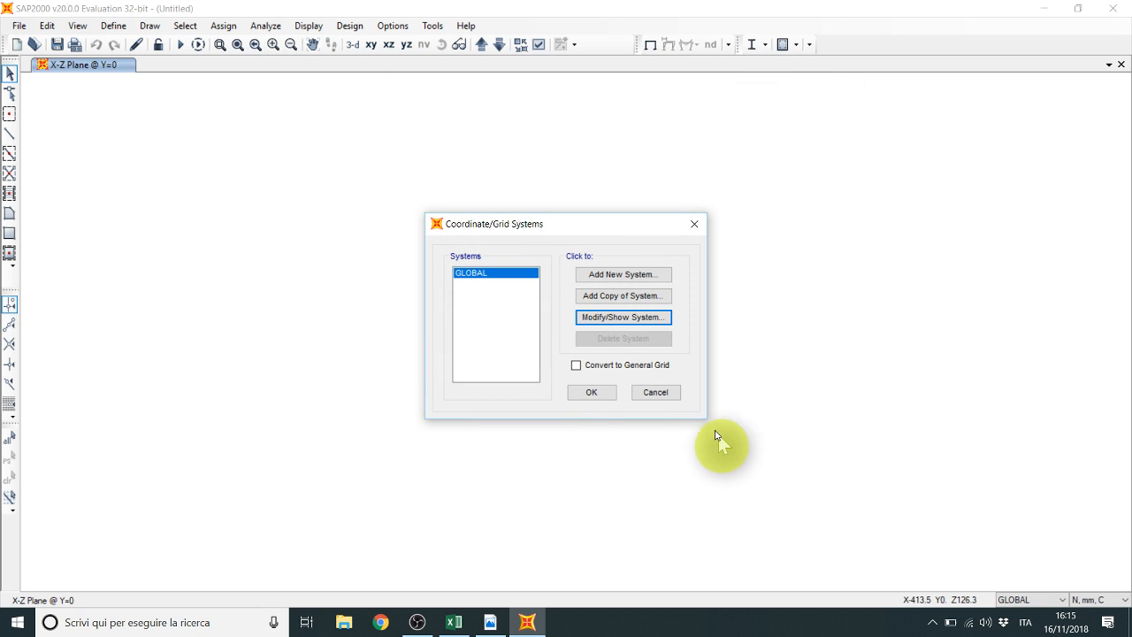
left_click(608, 395)
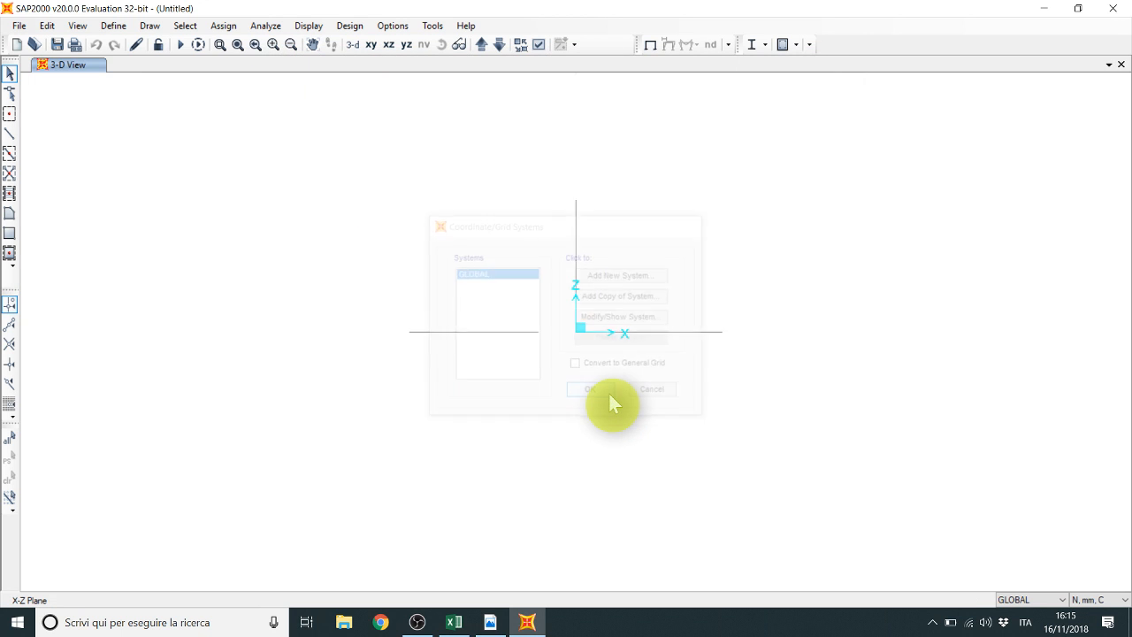
left_click(389, 45)
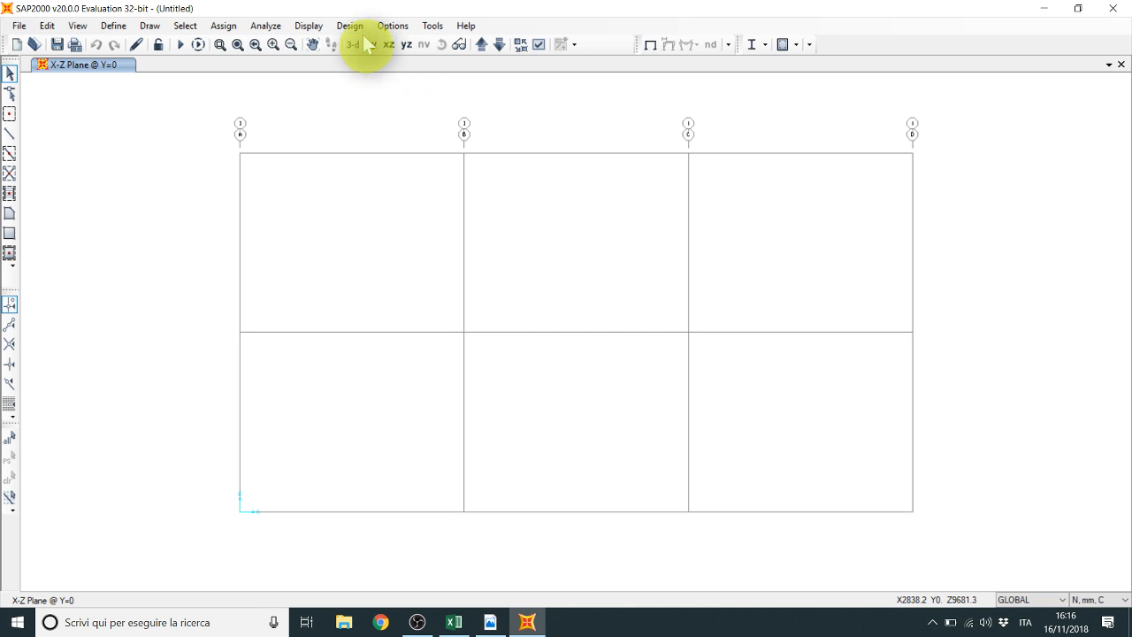
Step: Restrict the analysis degrees of freedom to a plane frame in the XZ plane
left_click(265, 26)
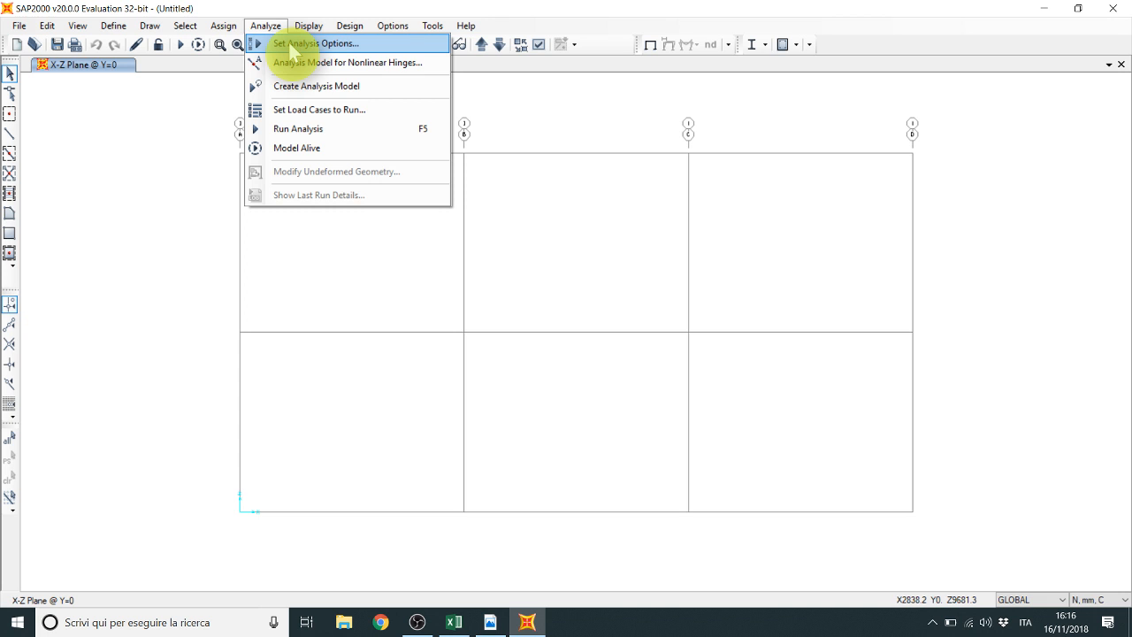
left_click(290, 50)
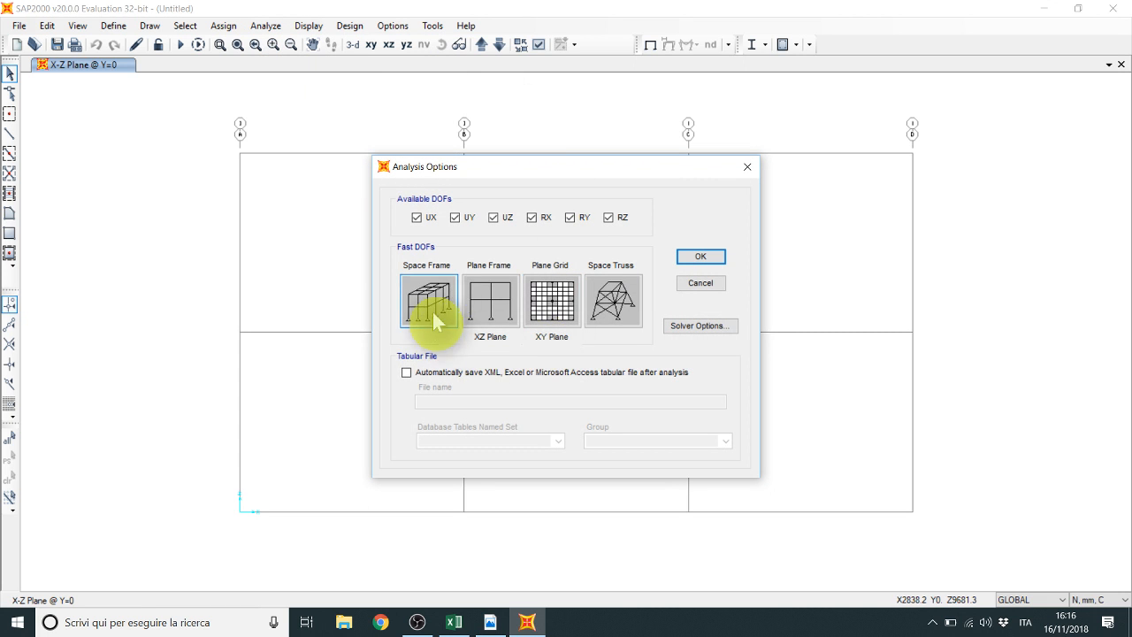
left_click(488, 304)
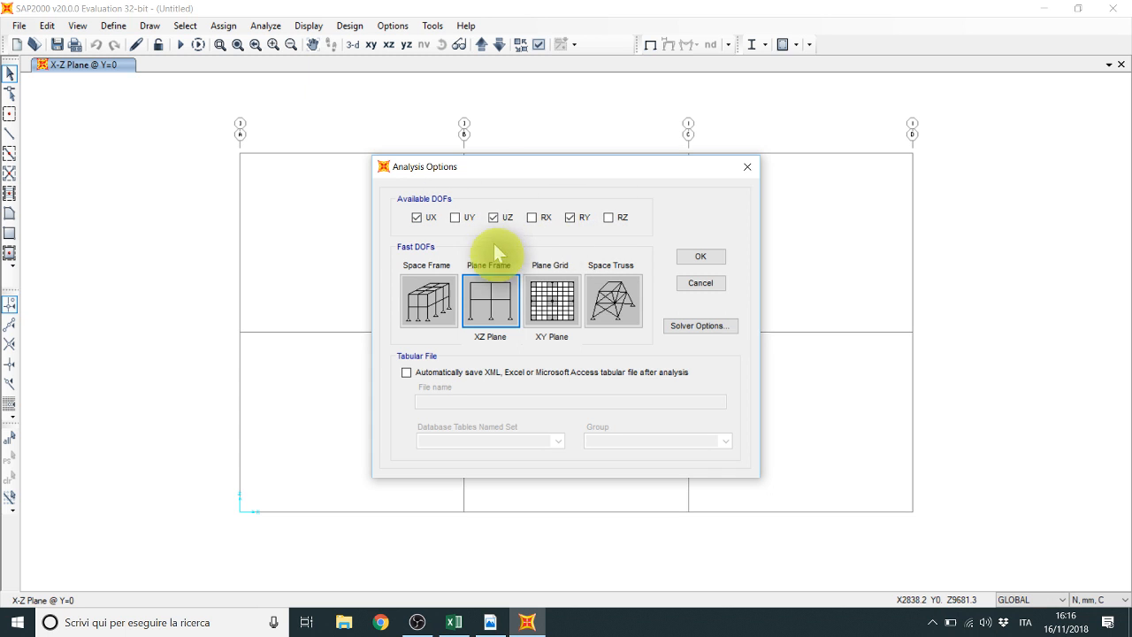
left_click(702, 256)
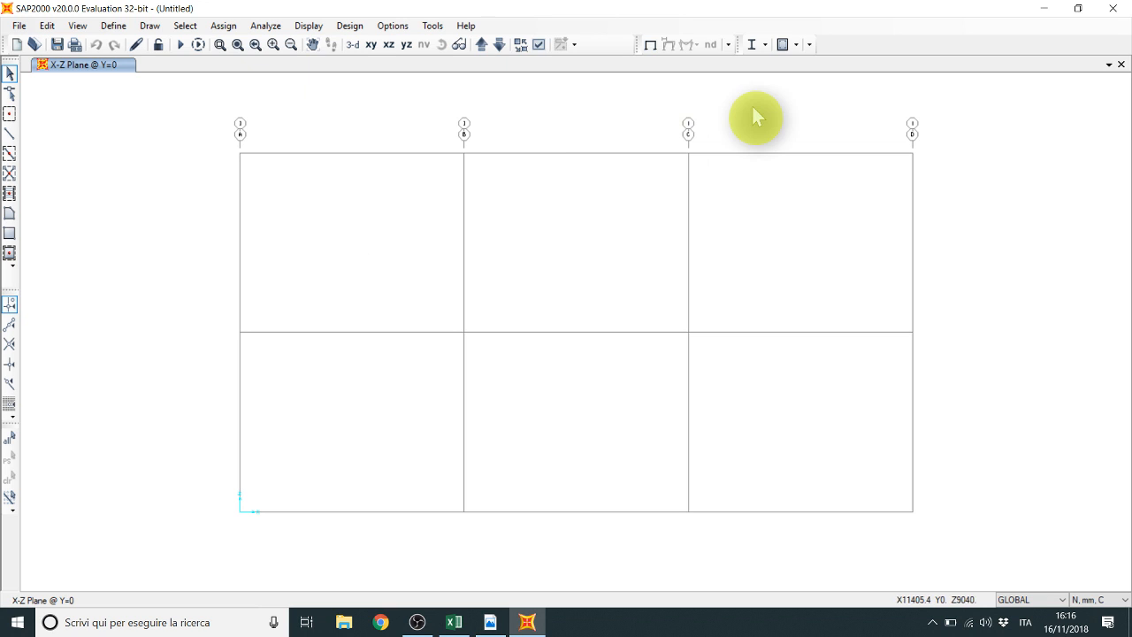
Step: Add a new steel material for the region Italy, using the NTC2008 standard and grade S355
left_click(116, 28)
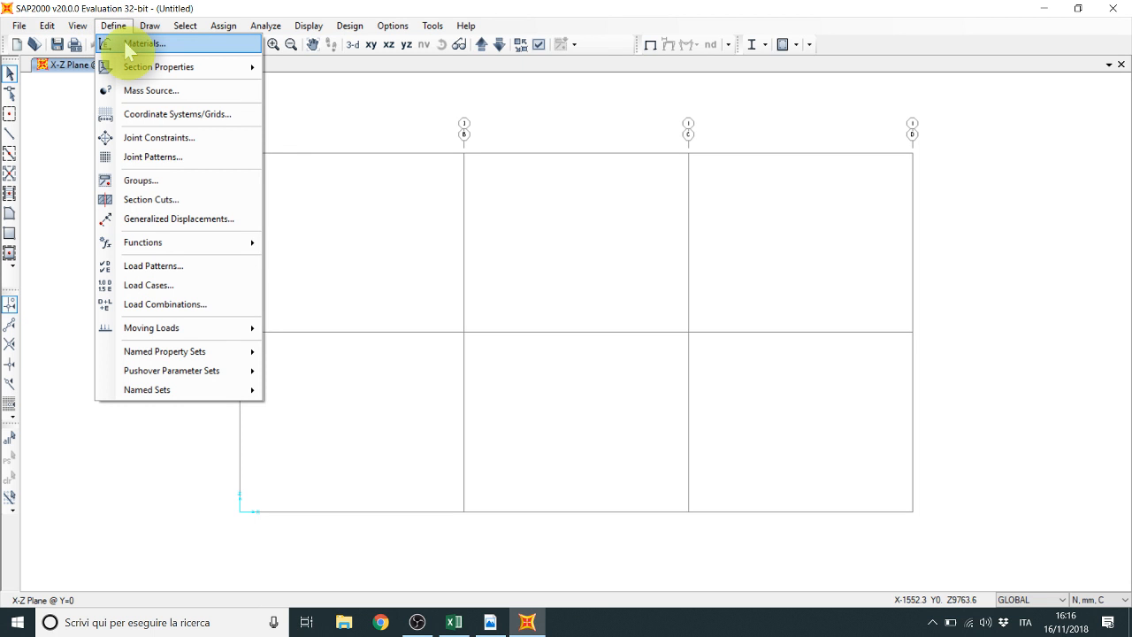
left_click(129, 46)
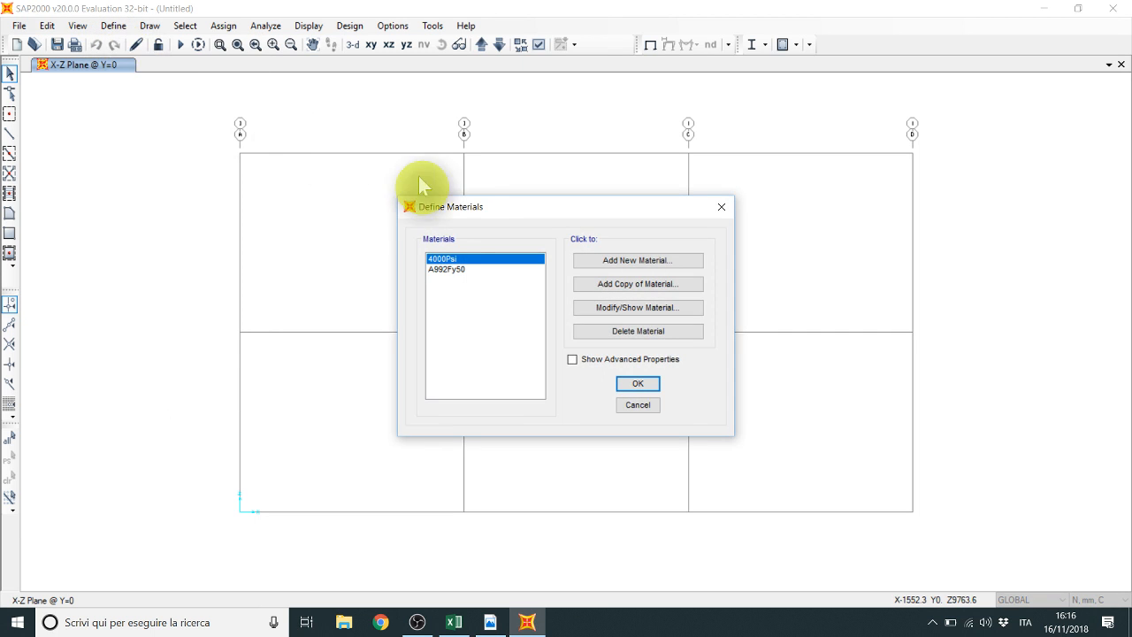
left_click(663, 265)
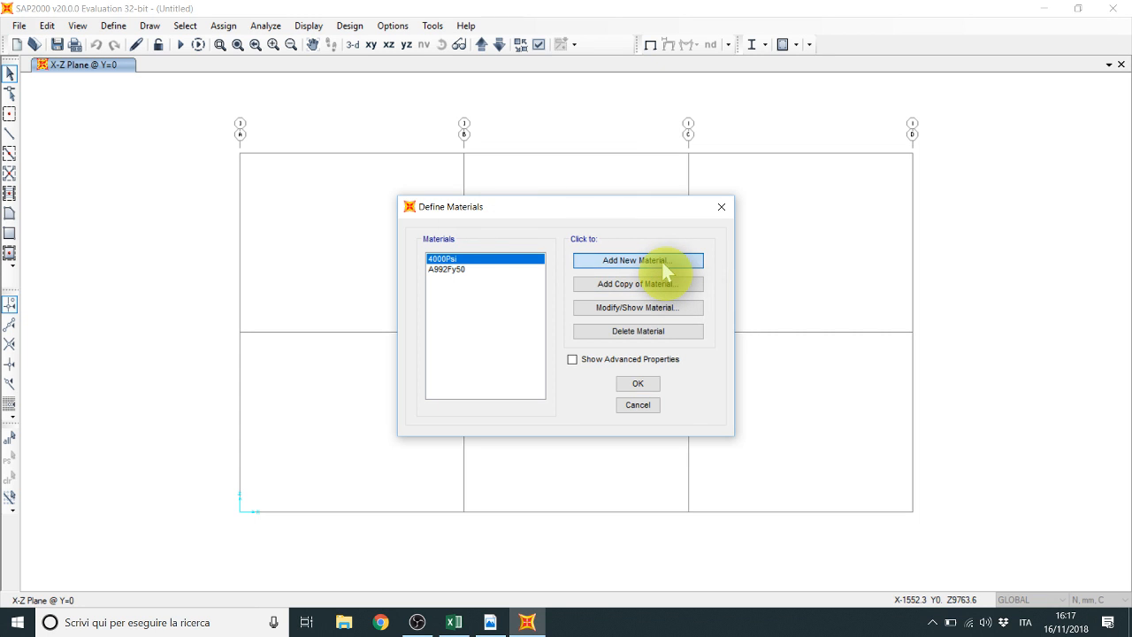
left_click(570, 281)
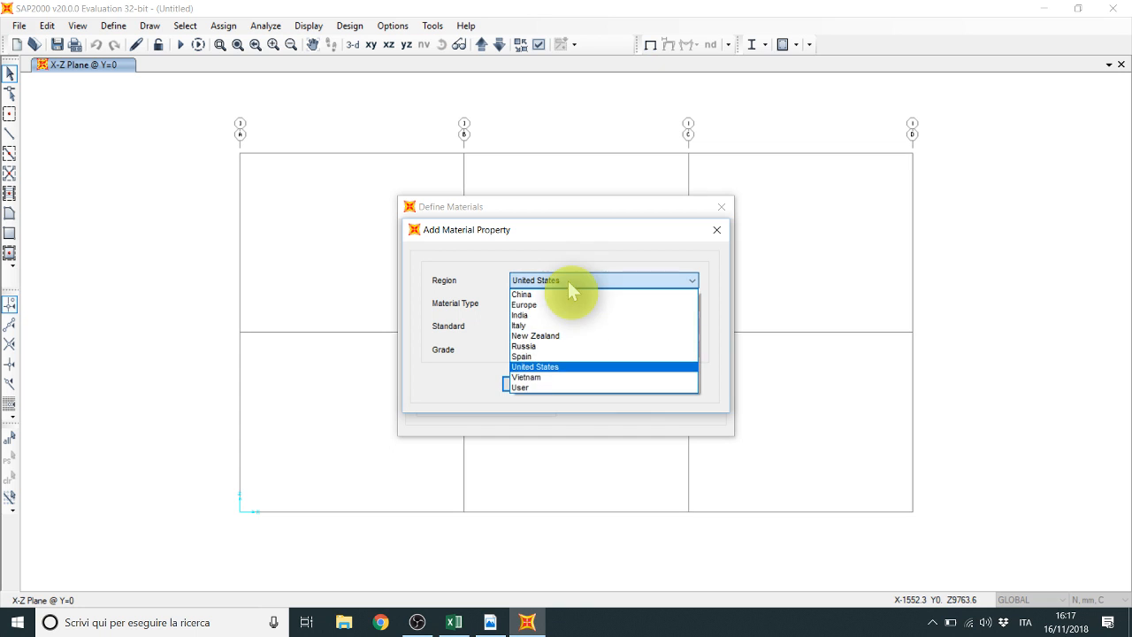
left_click(542, 315)
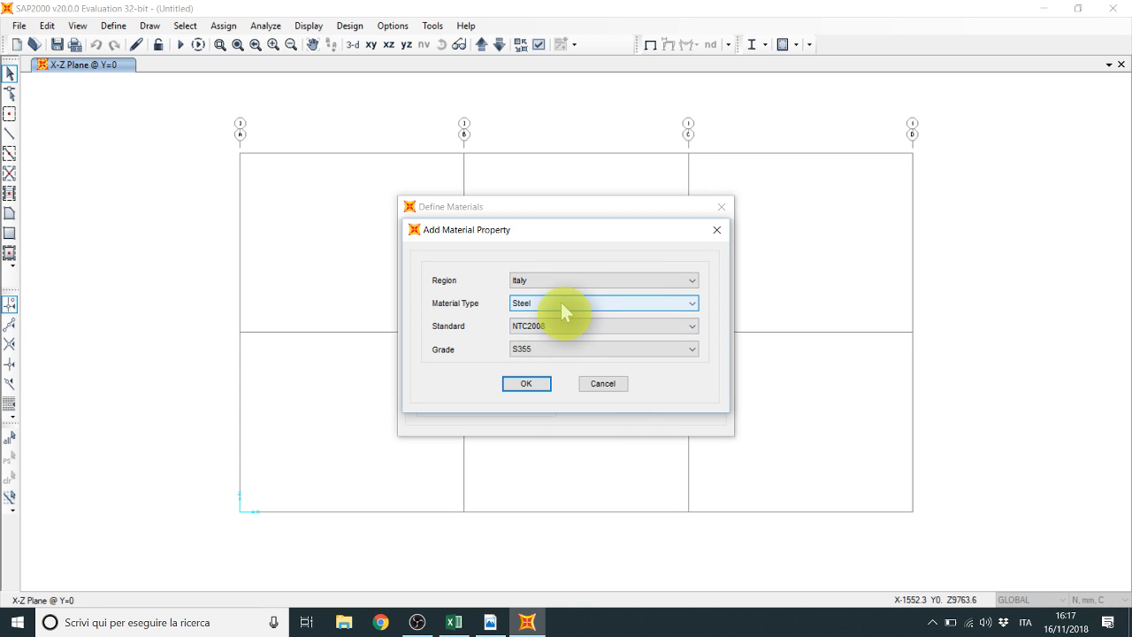
left_click(529, 386)
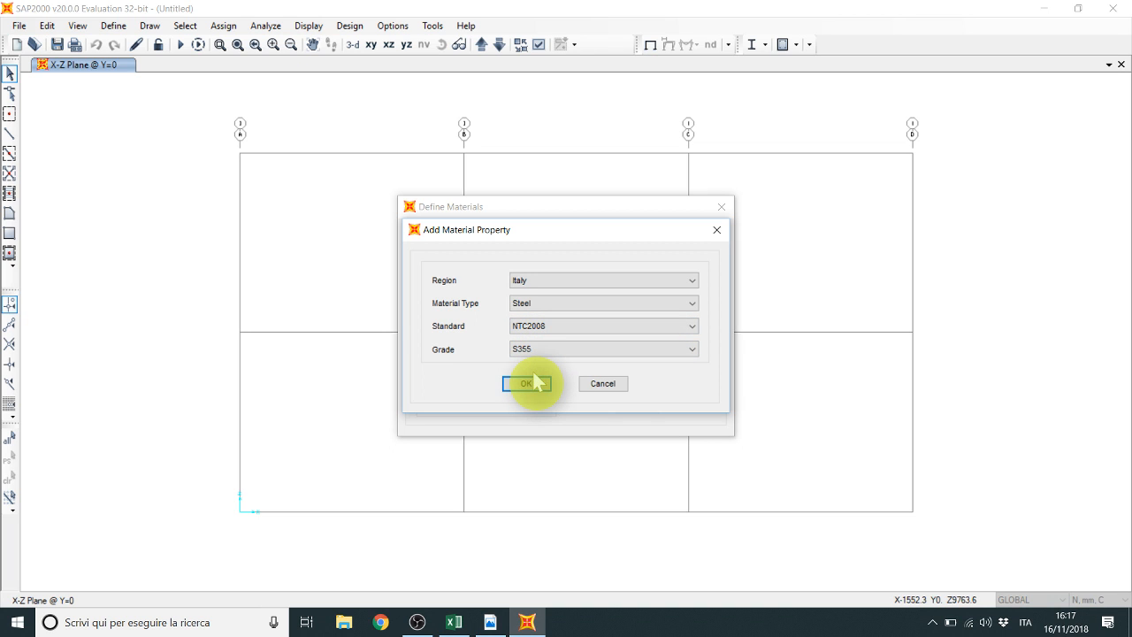
left_click(531, 383)
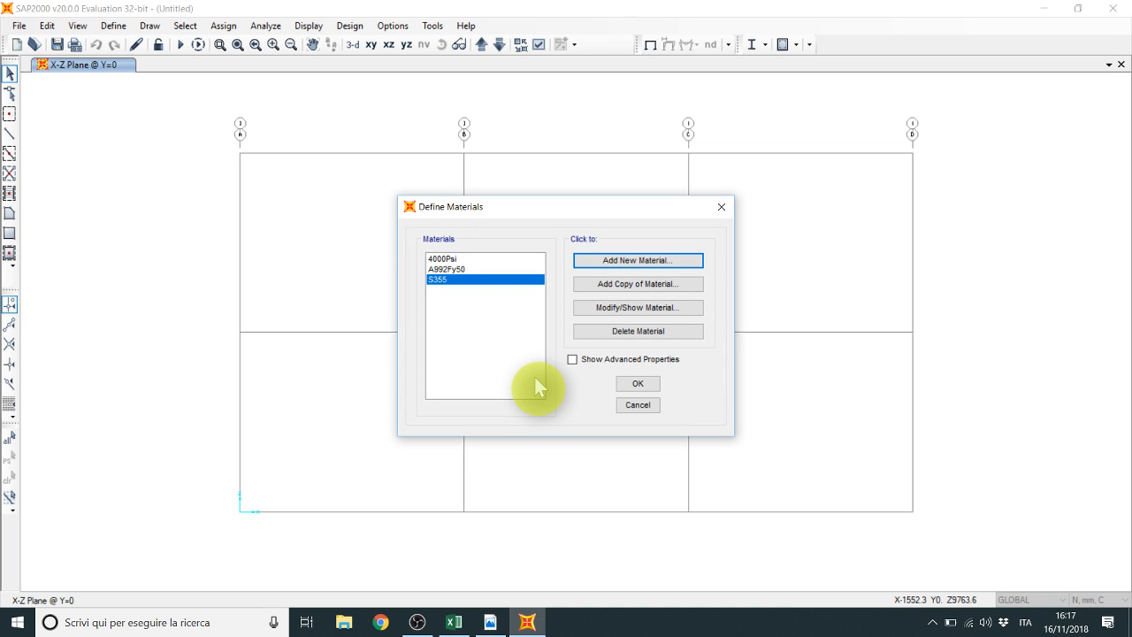
Step: Review the S355 material's weight, elastic modulus and yield and tensile stresses, then accept the property data
left_click(624, 310)
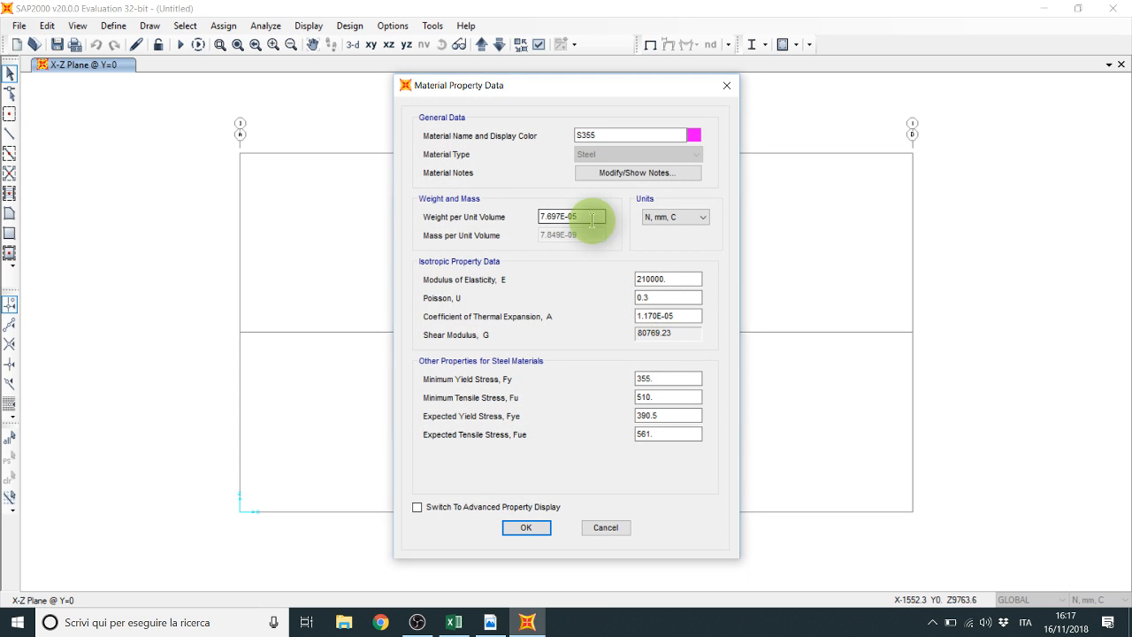
left_click(669, 280)
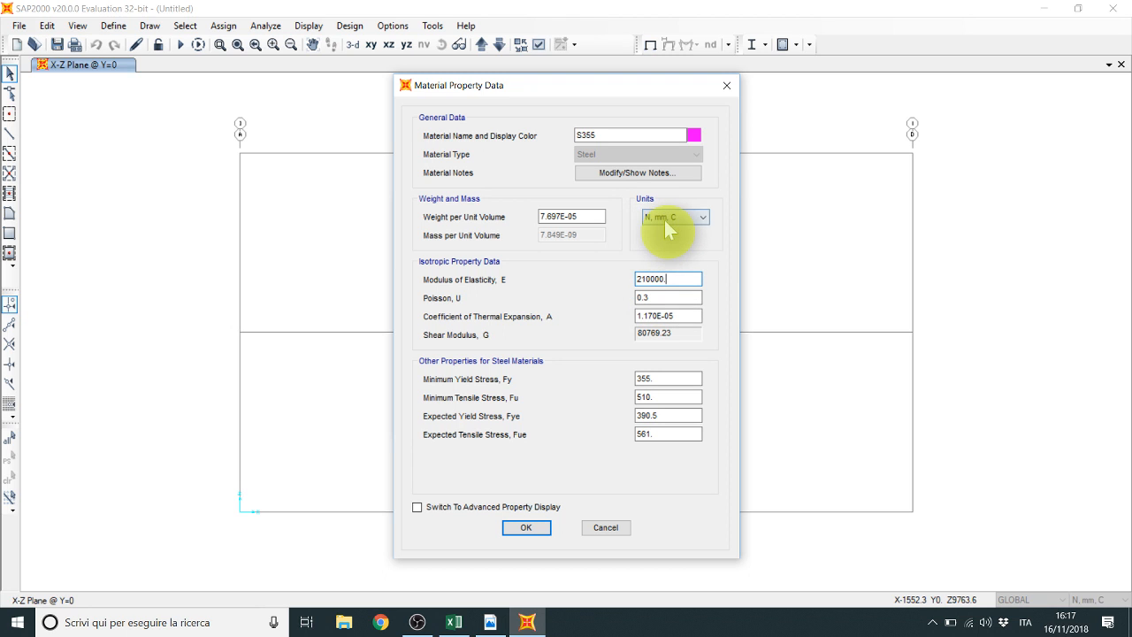
left_click(682, 278)
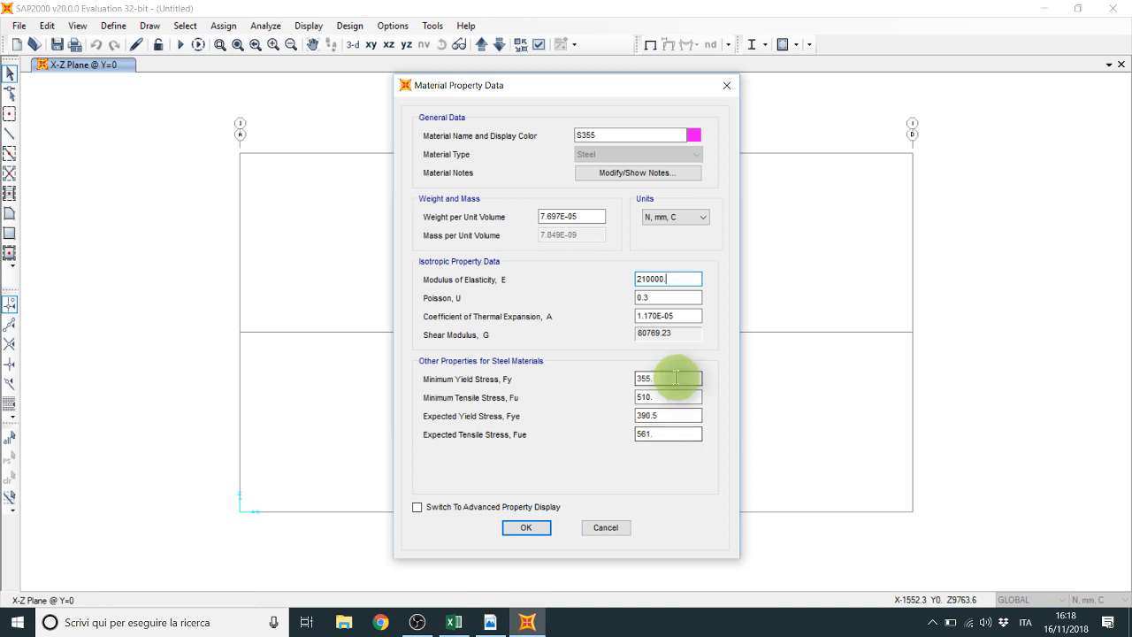
left_click(538, 524)
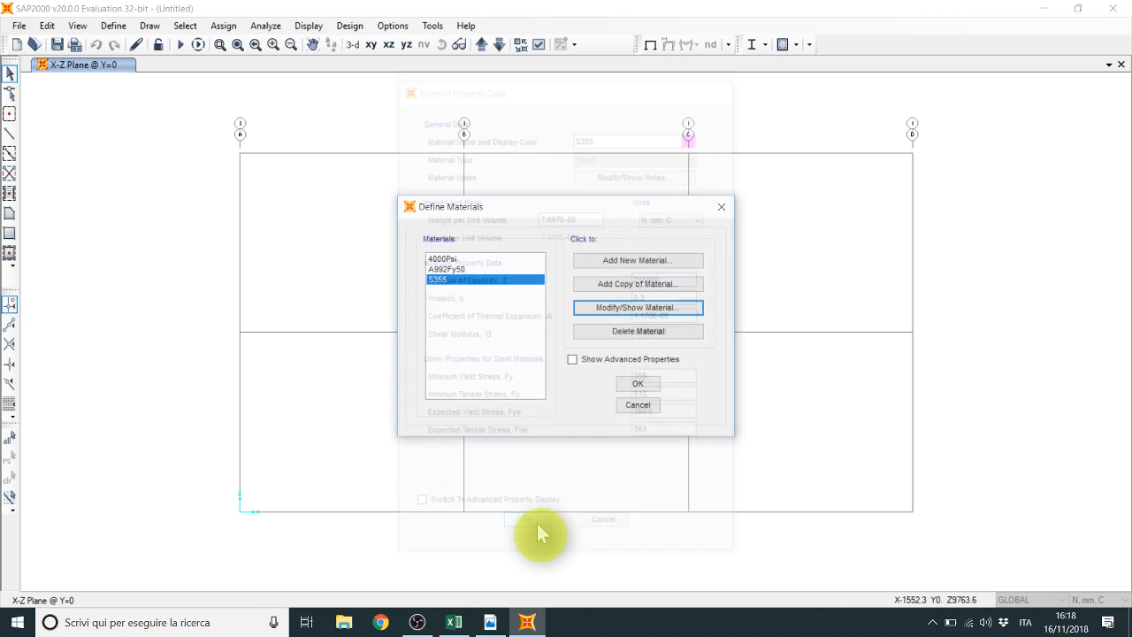
Step: Delete the default materials 4000Psi and A992Fy50 and accept the material definitions
left_click(443, 258)
left_click(609, 329)
left_click(561, 368)
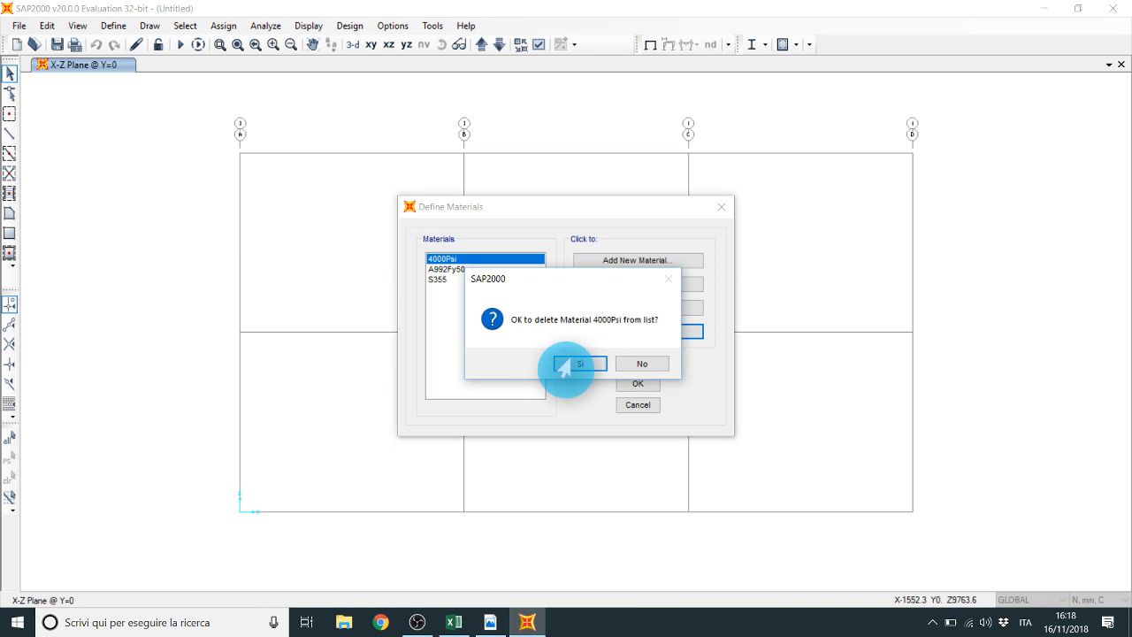
left_click(612, 331)
left_click(591, 362)
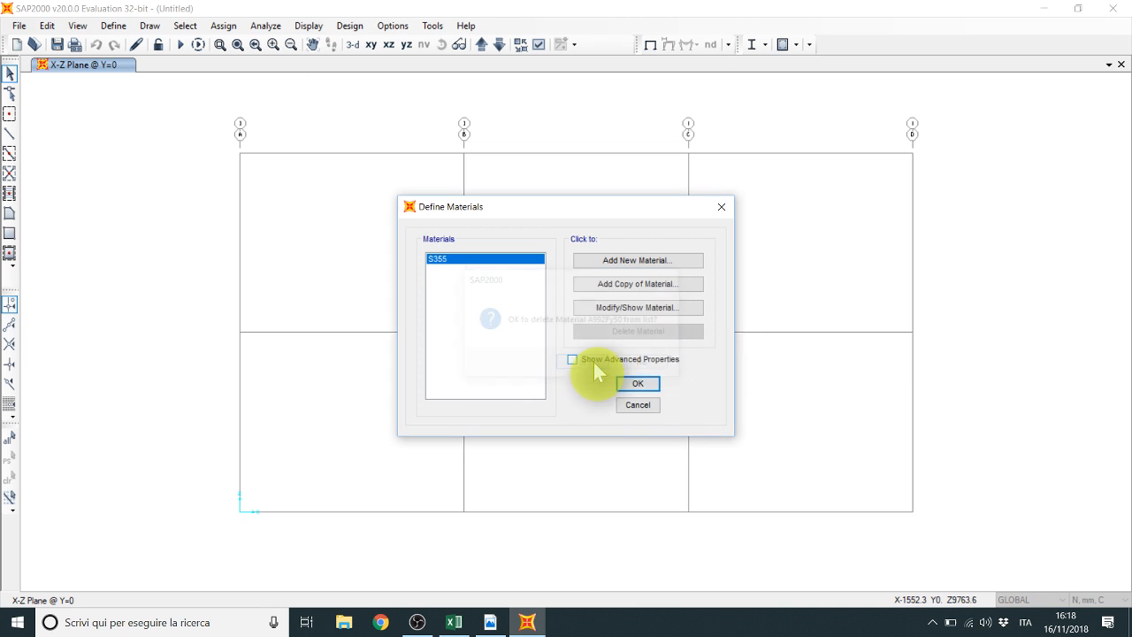
left_click(651, 380)
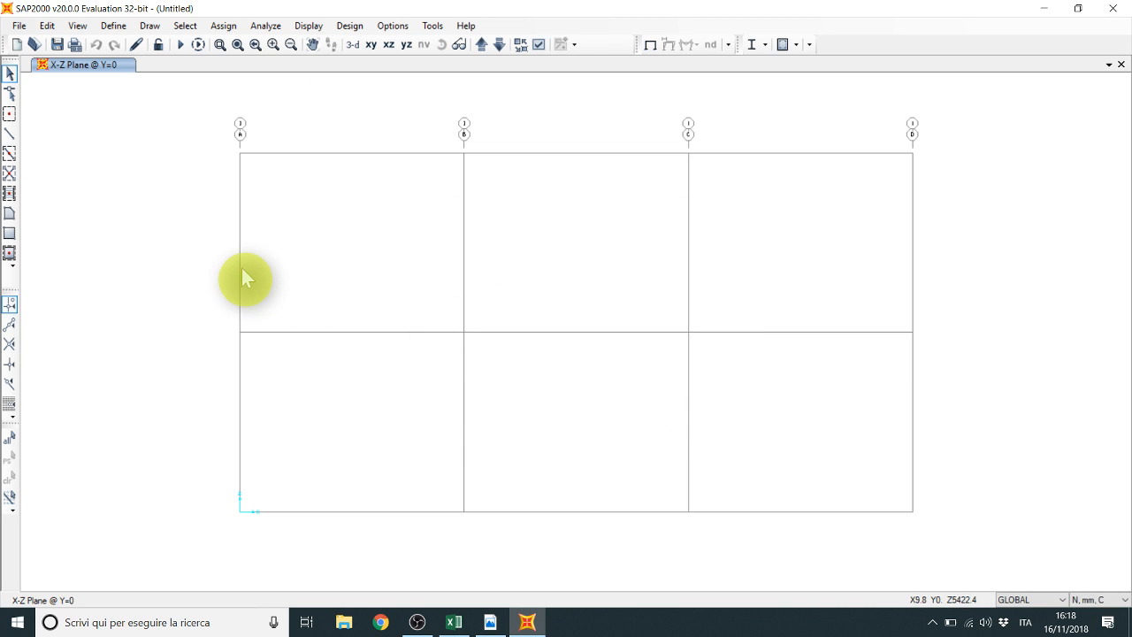
Step: Check the member profiles in the PDF frame drawing and open the Euro.pro property file to import a steel I/wide-flange frame section
left_click(113, 26)
mouse_move(152, 69)
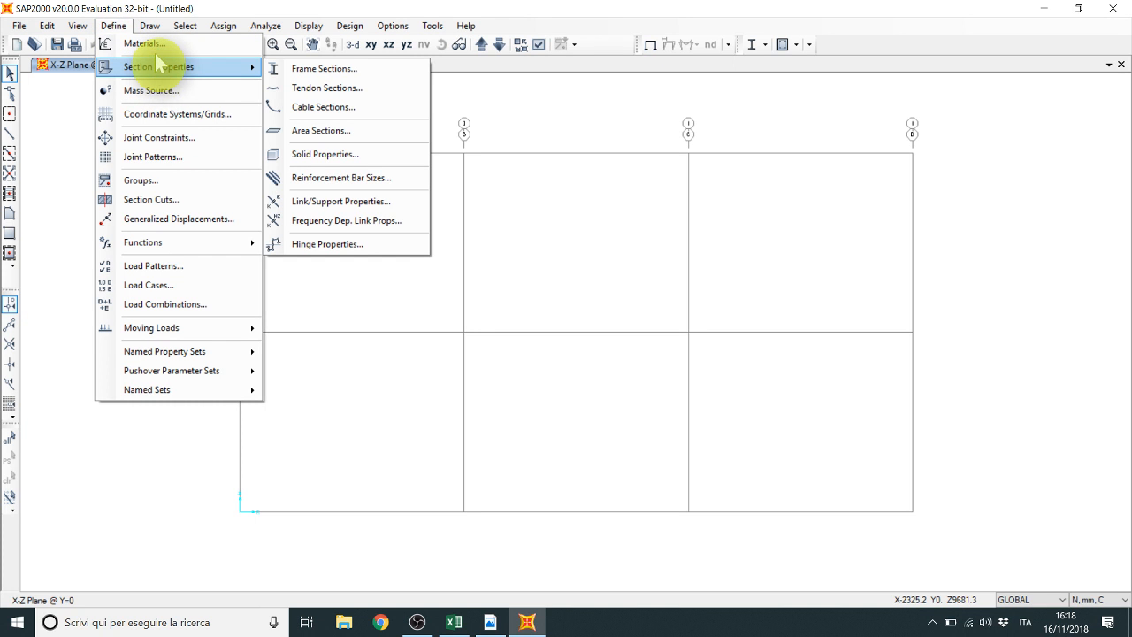
left_click(301, 74)
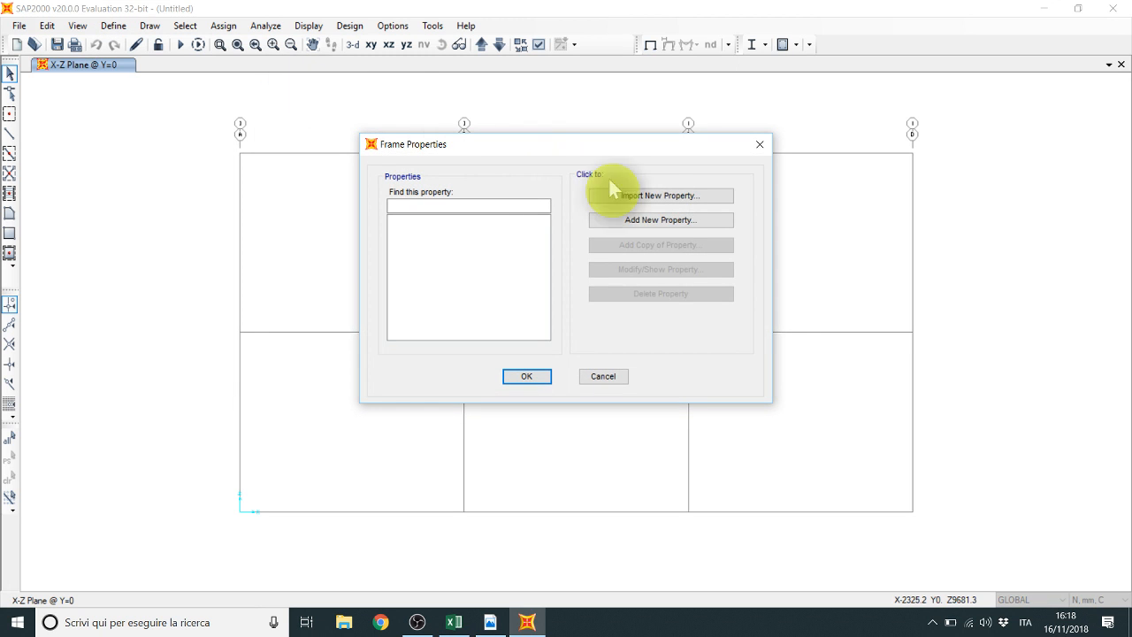
left_click(659, 199)
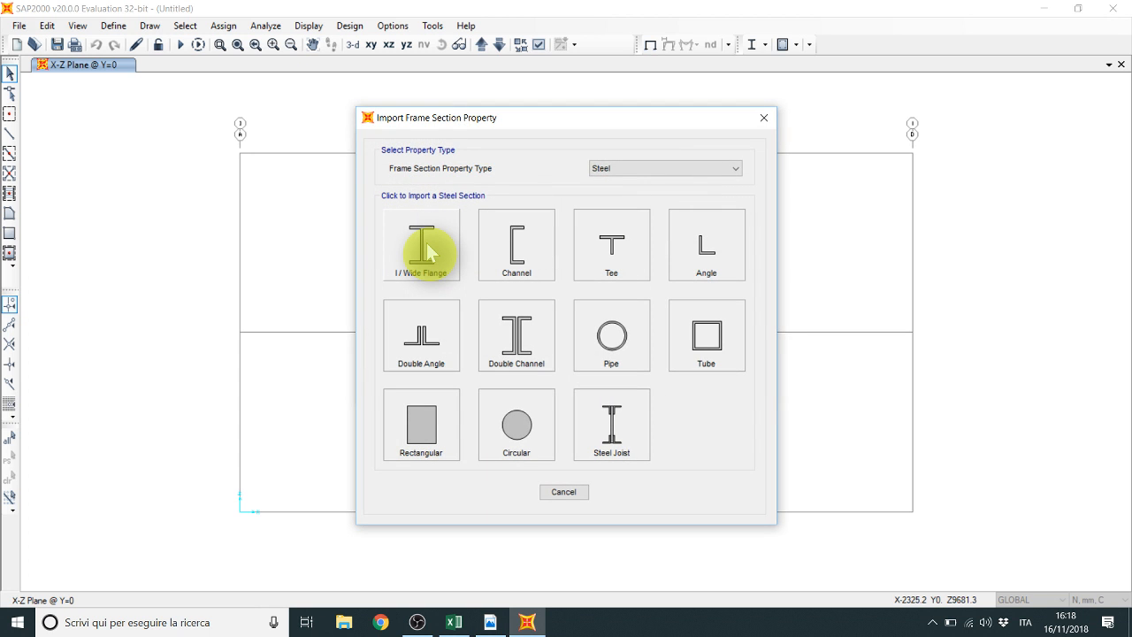
left_click(490, 622)
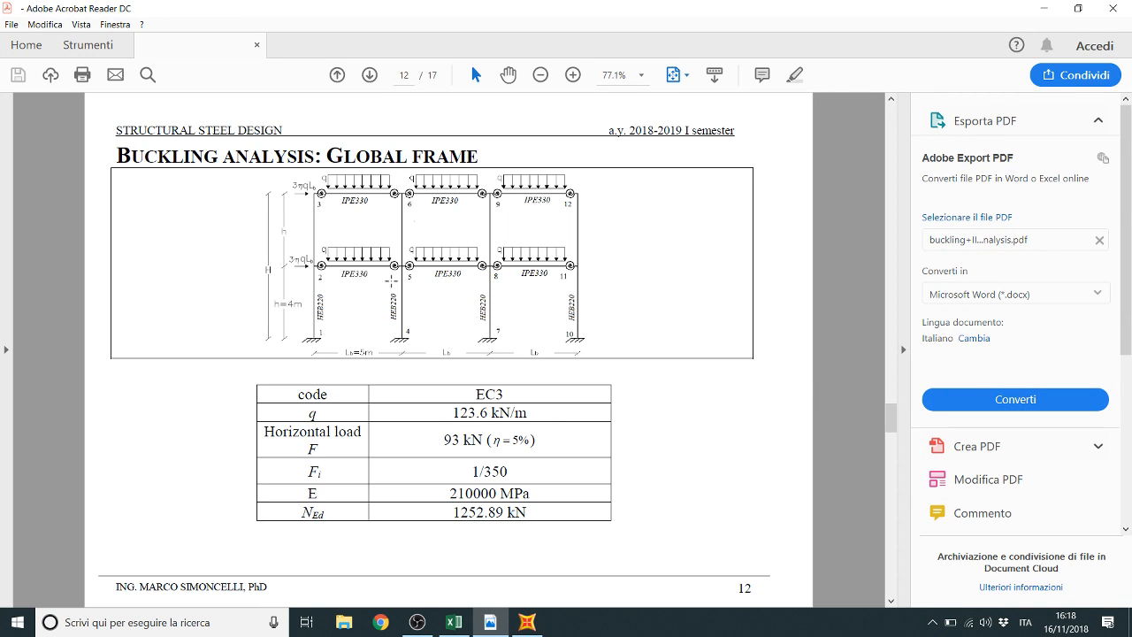
left_click(527, 621)
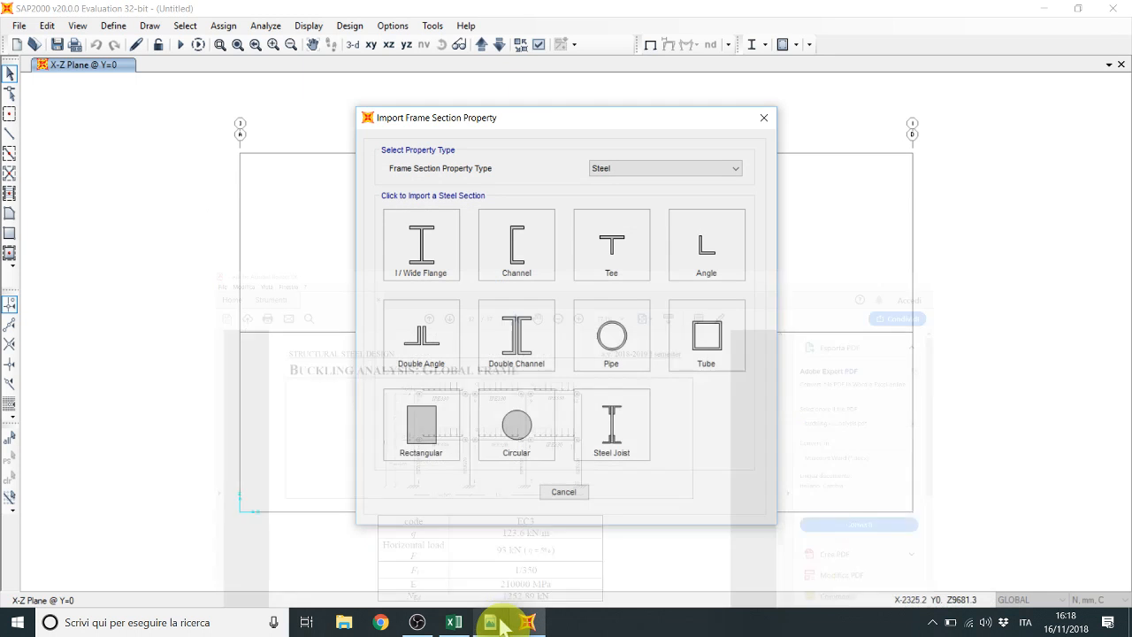
left_click(412, 252)
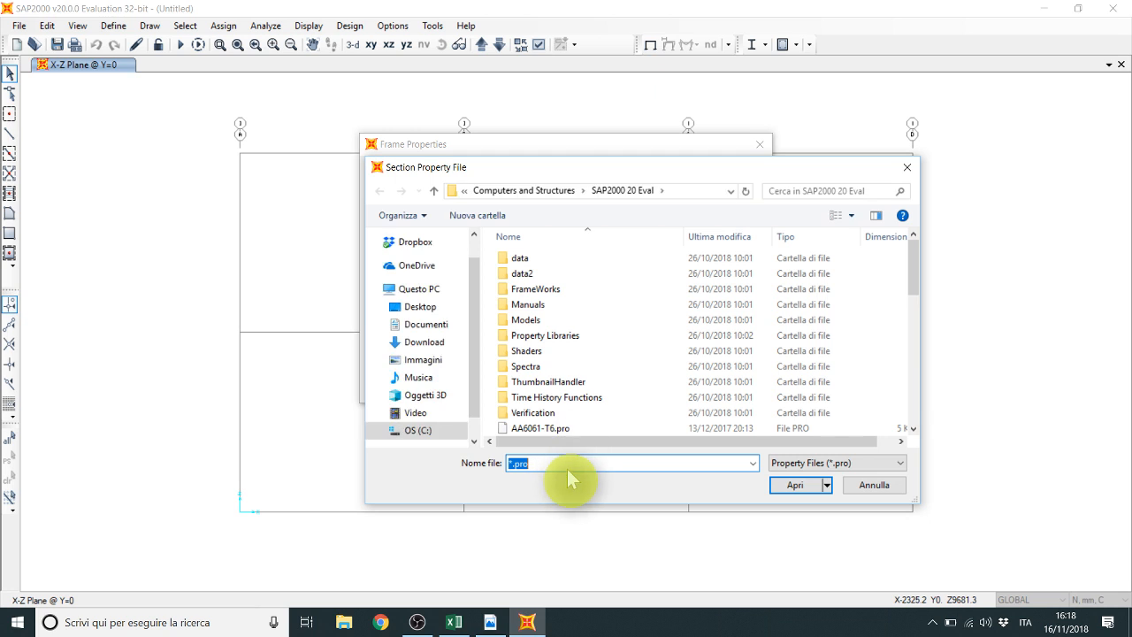
type("euro")
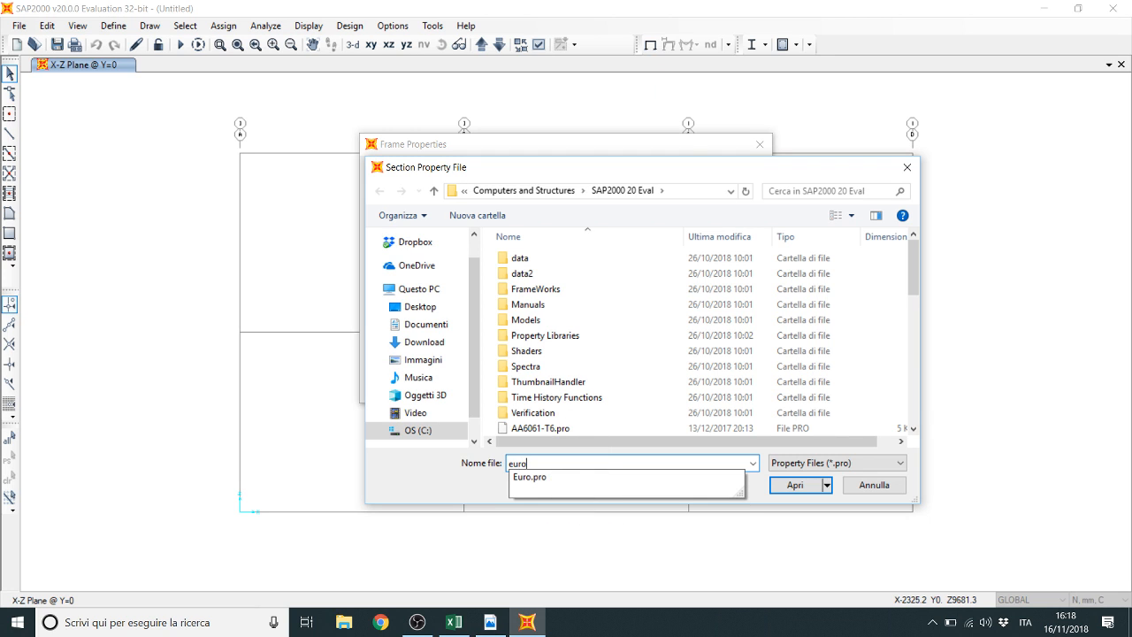
left_click(561, 477)
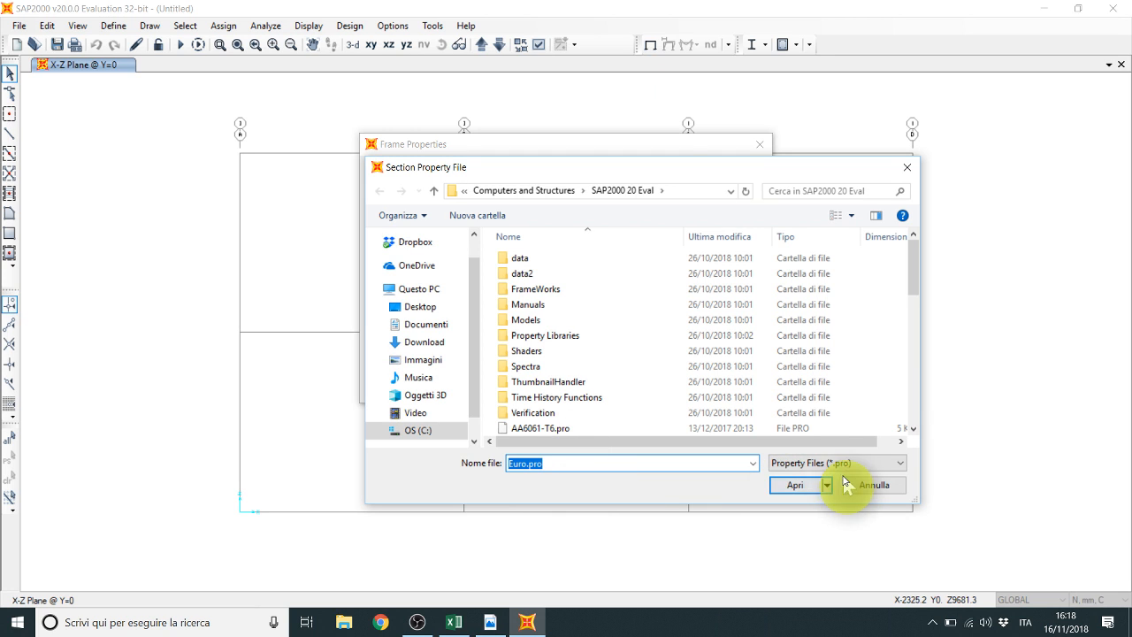
left_click(799, 487)
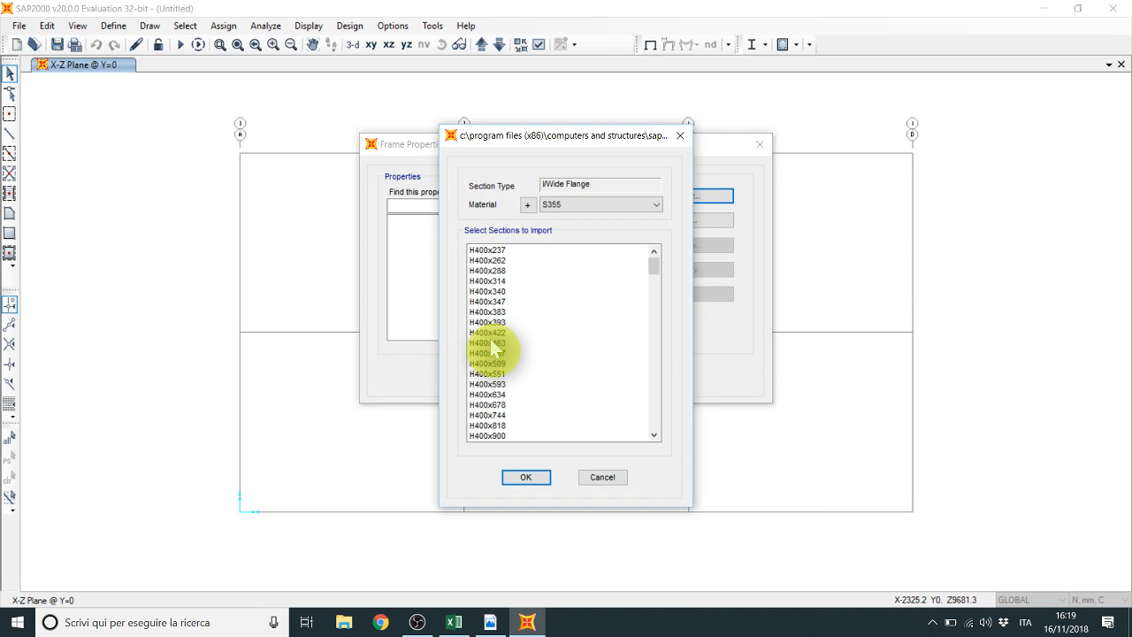
Step: Import the HE220B section with material S355 into the frame properties
scroll(549, 312, "down", 10)
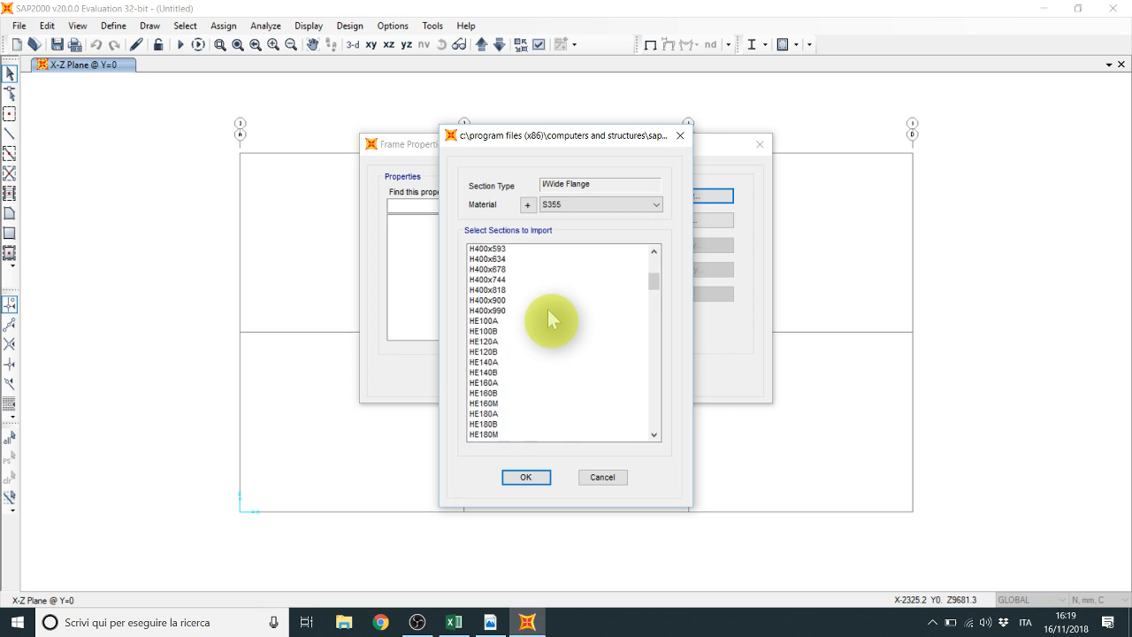
scroll(548, 309, "down", 1)
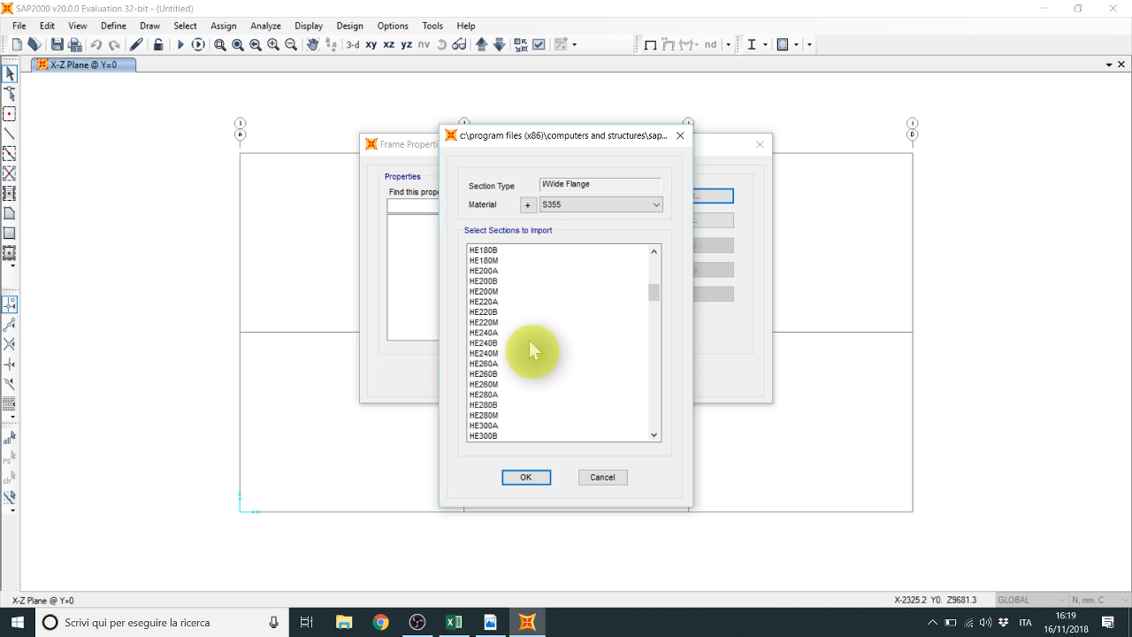
left_click(489, 312)
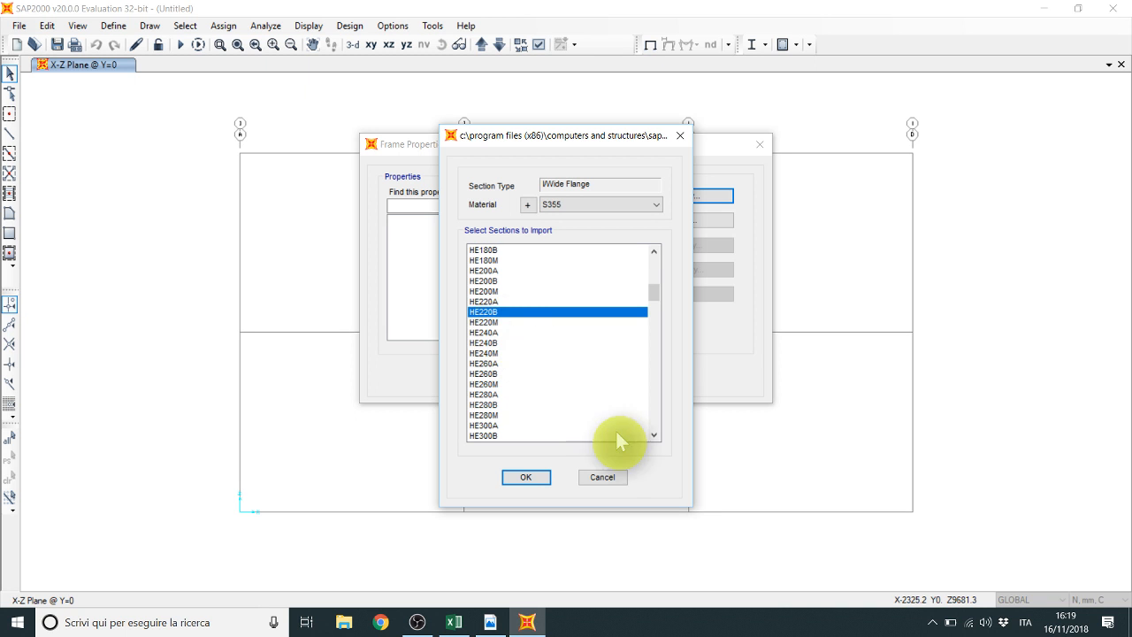
left_click(534, 477)
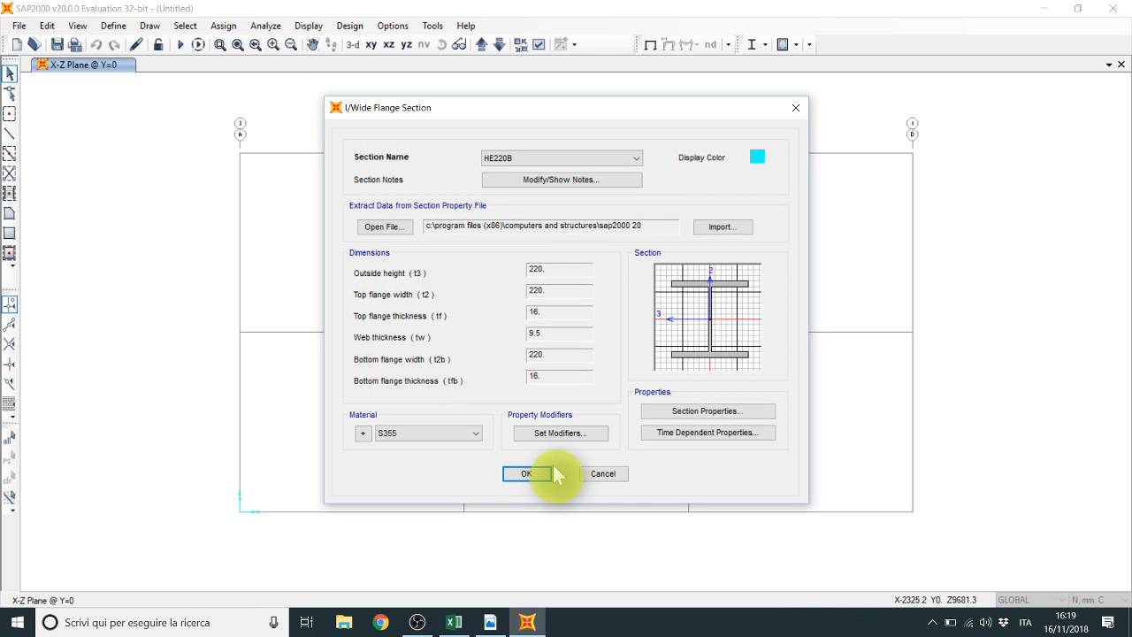
left_click(543, 474)
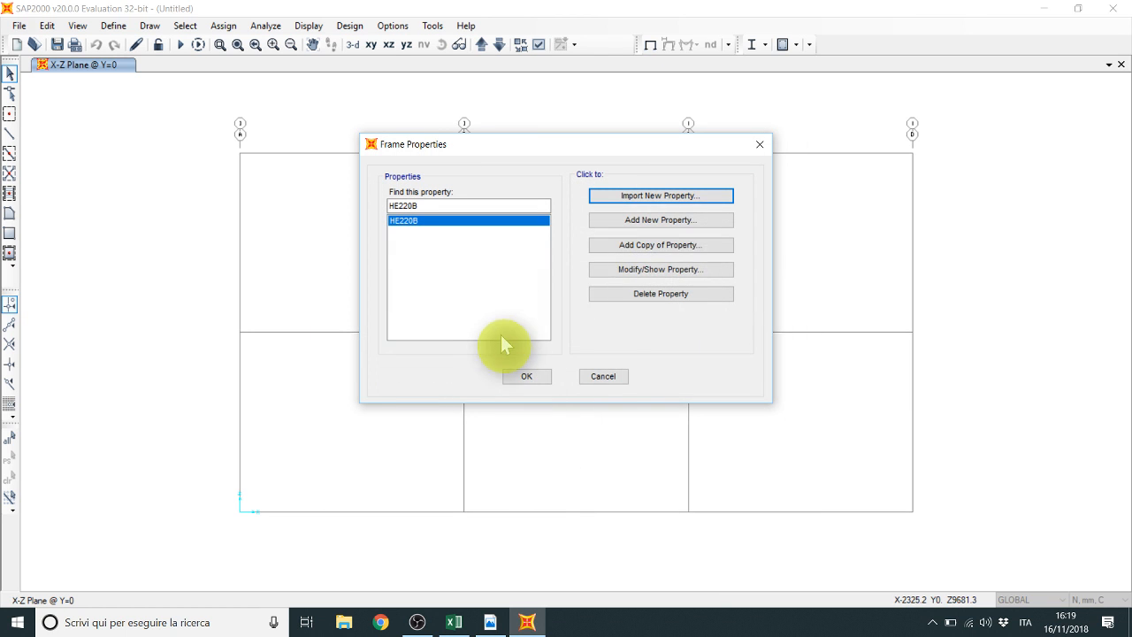
Step: Import the steel I/wide-flange section IPE330 with material S355 and review its calculated section properties
left_click(674, 200)
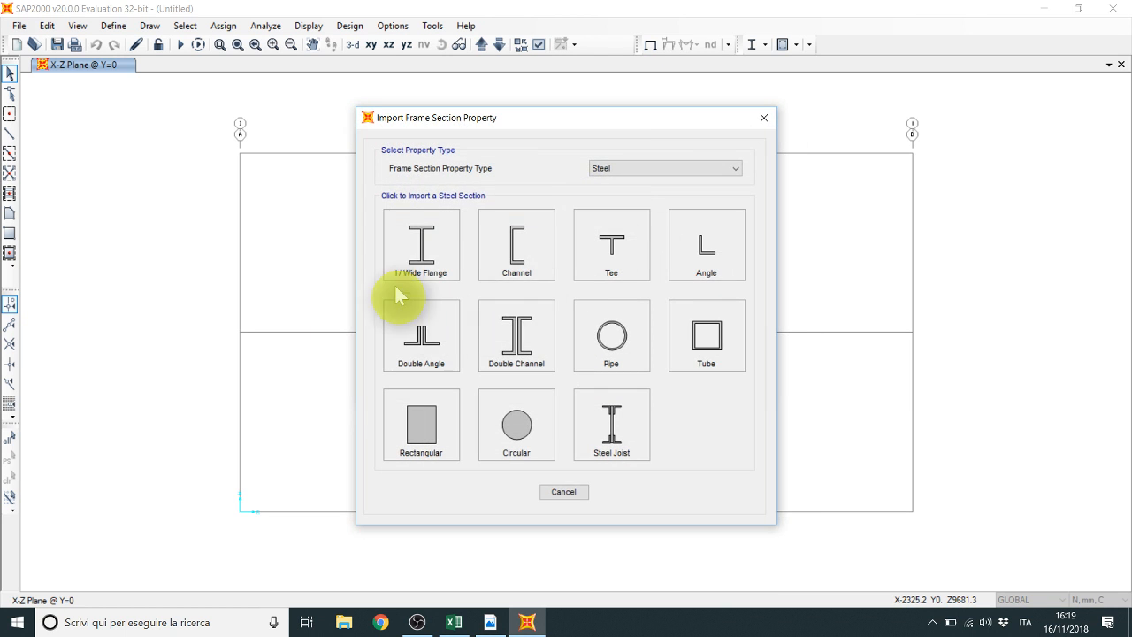
left_click(409, 255)
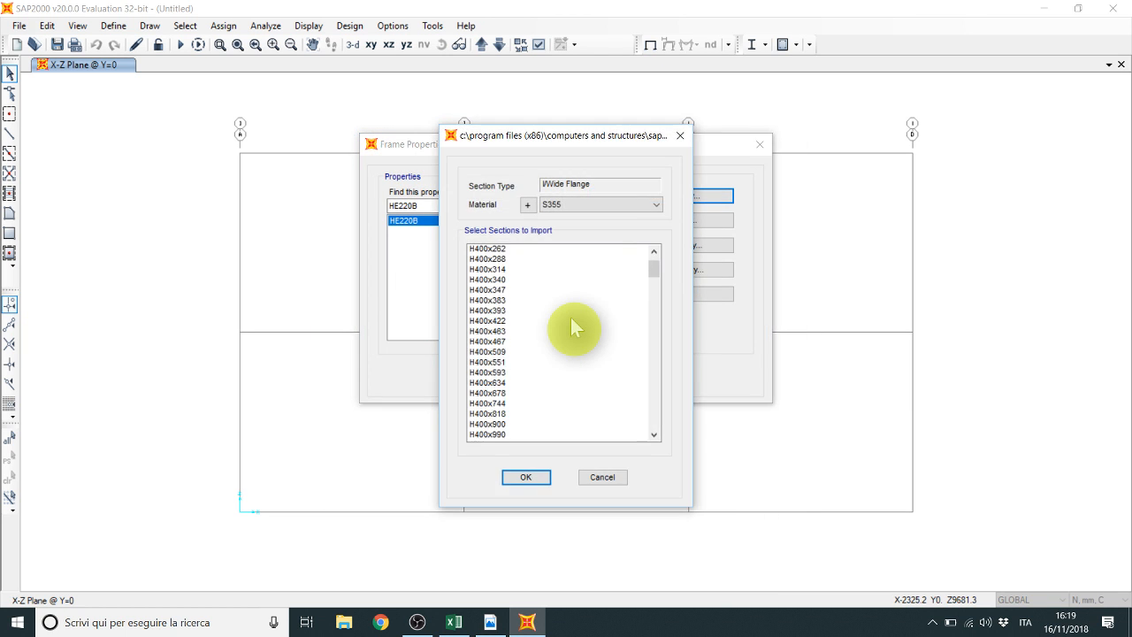
scroll(570, 317, "down", 15)
scroll(572, 324, "down", 20)
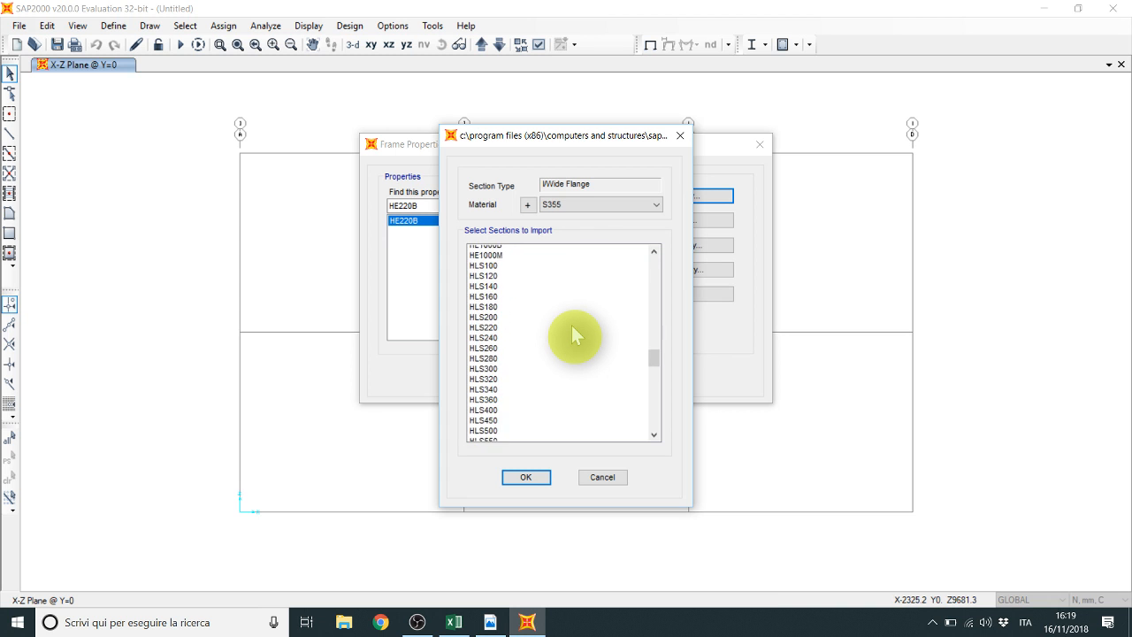
scroll(571, 325, "down", 3)
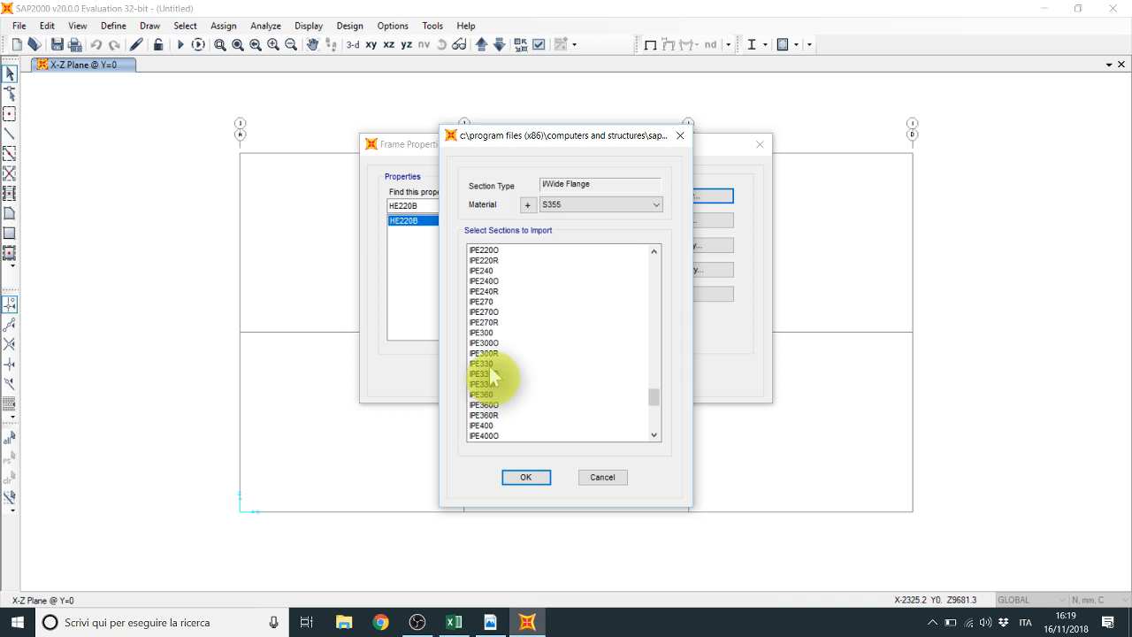
left_click(490, 364)
left_click(520, 479)
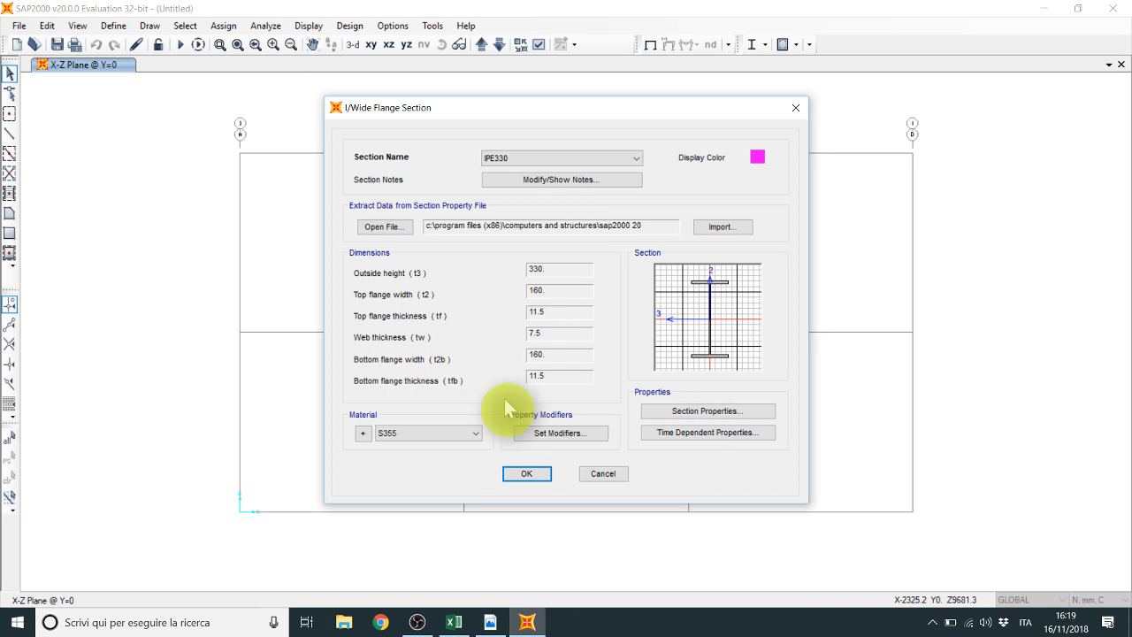
left_click(697, 415)
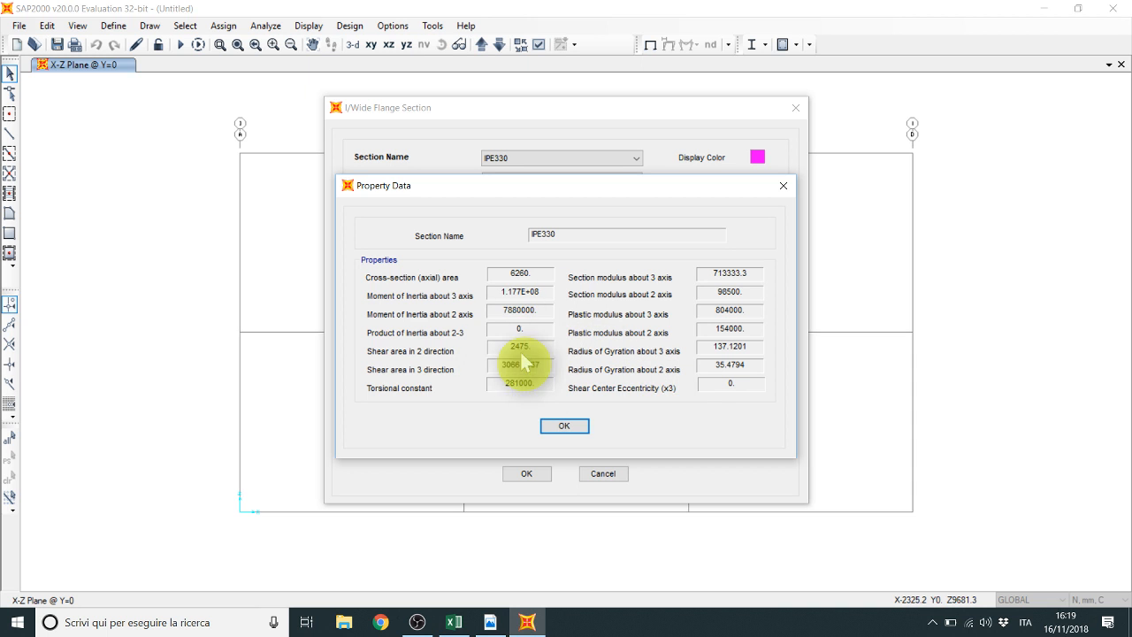
left_click(566, 428)
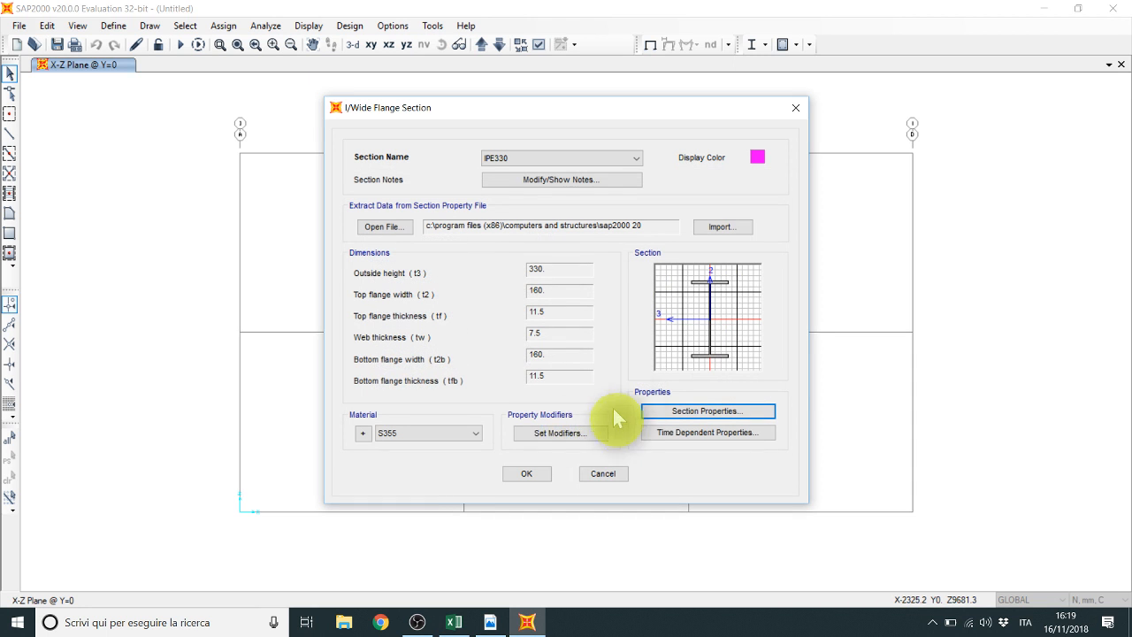
Step: Set the IPE330 modifiers for shear area in the 2 and 3 directions to 1000000 and accept the section
left_click(560, 432)
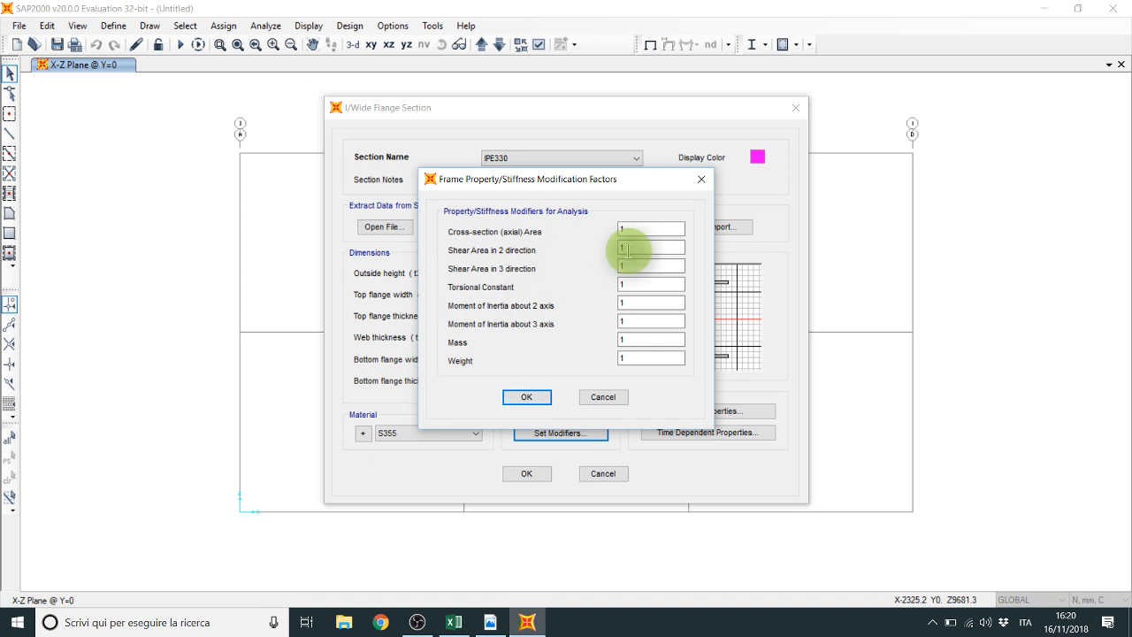
left_click(659, 249)
type("0")
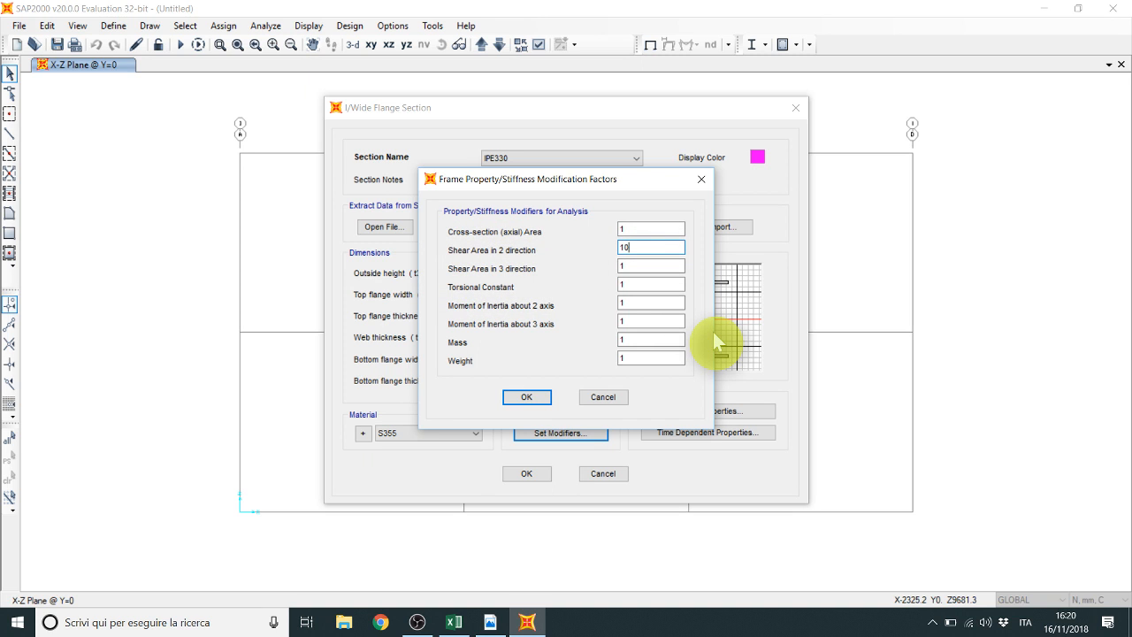
type("00000")
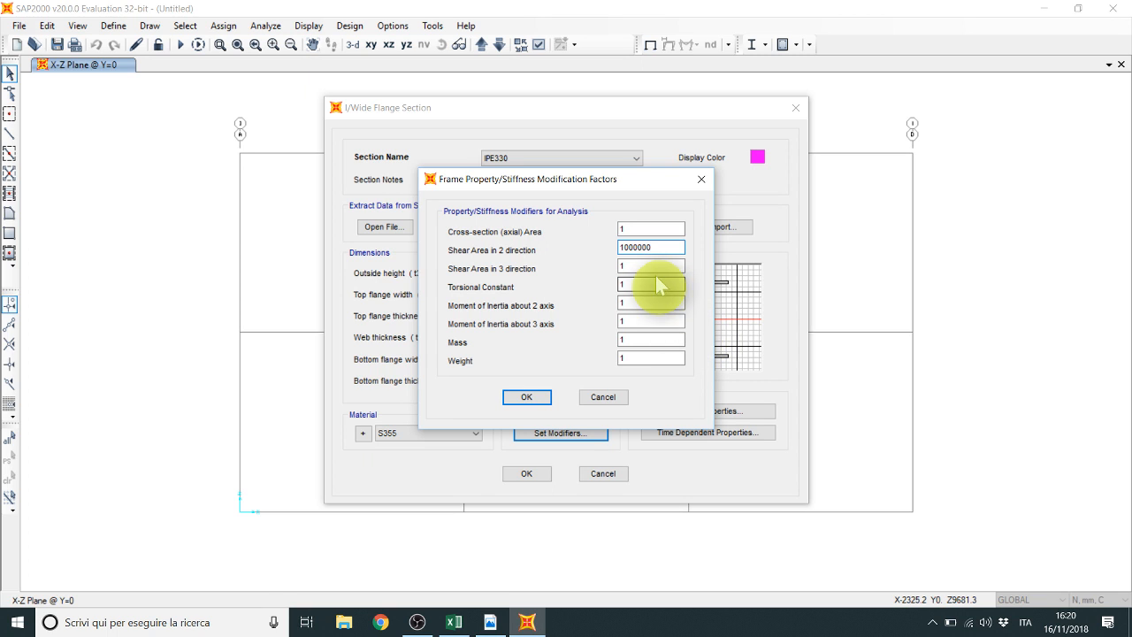
left_click(652, 266)
type("000000")
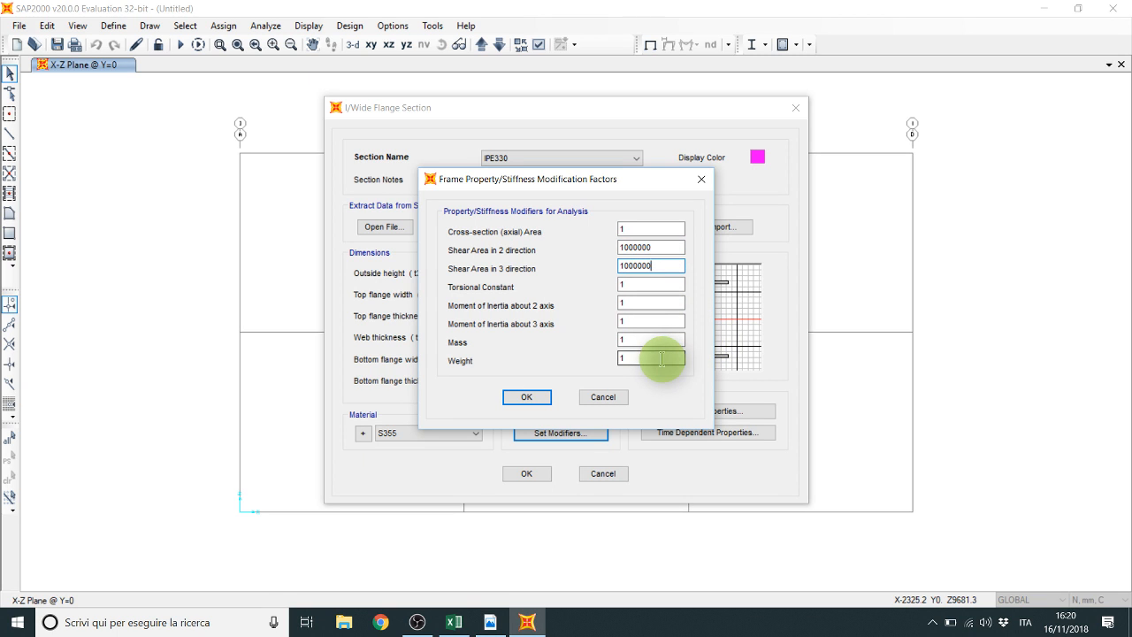
left_click(521, 398)
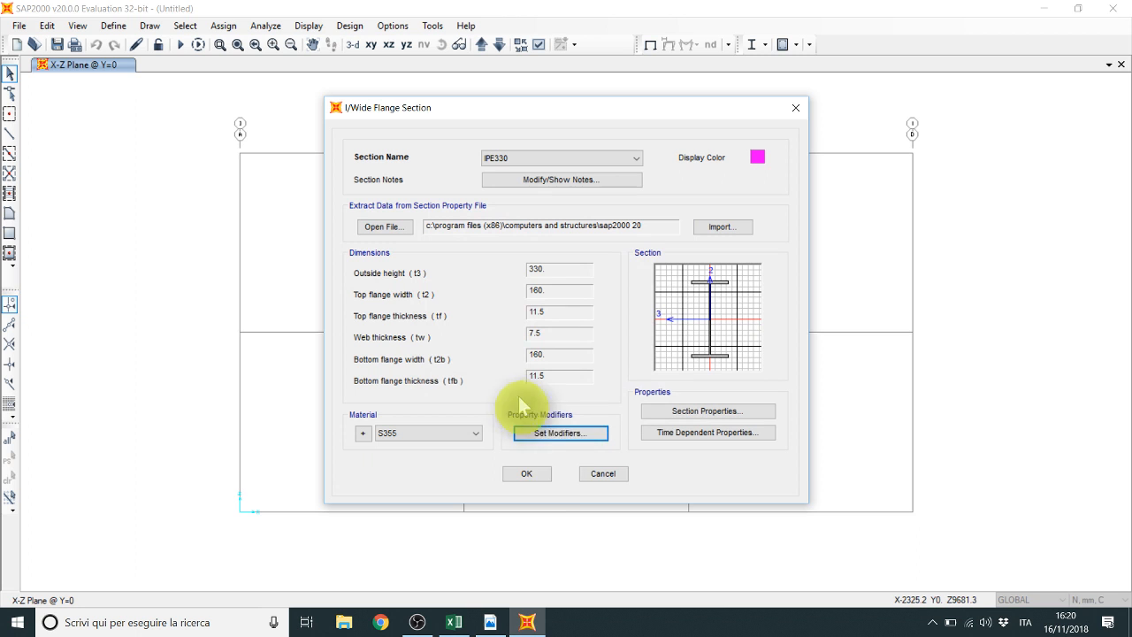
left_click(531, 473)
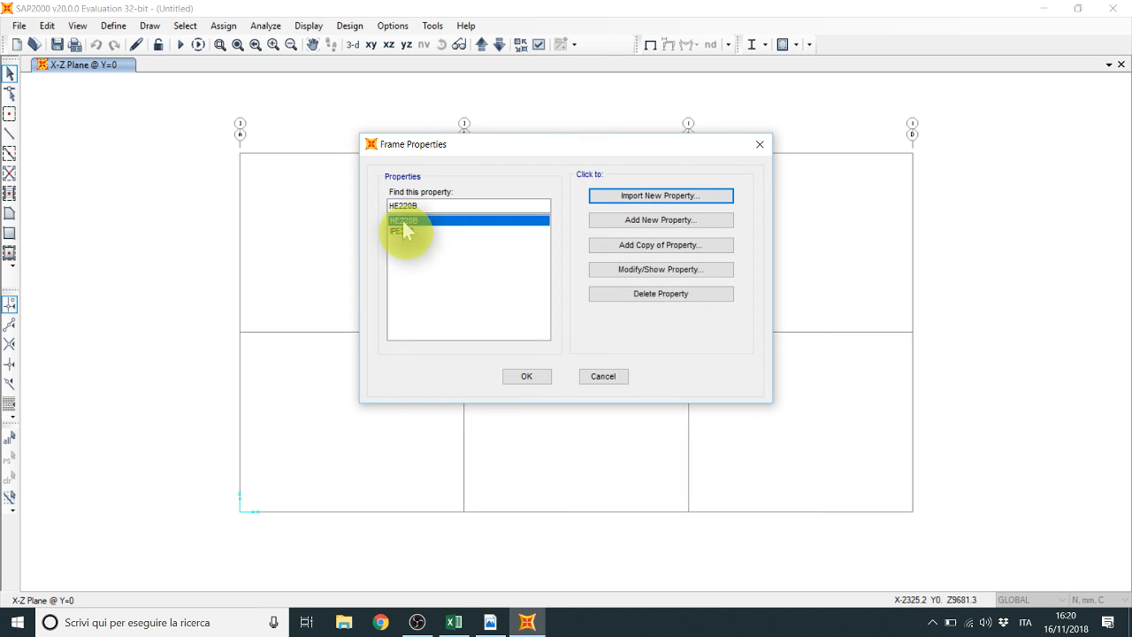
Step: Check the stiffness modification factors stored for the IPE330 section
left_click(612, 269)
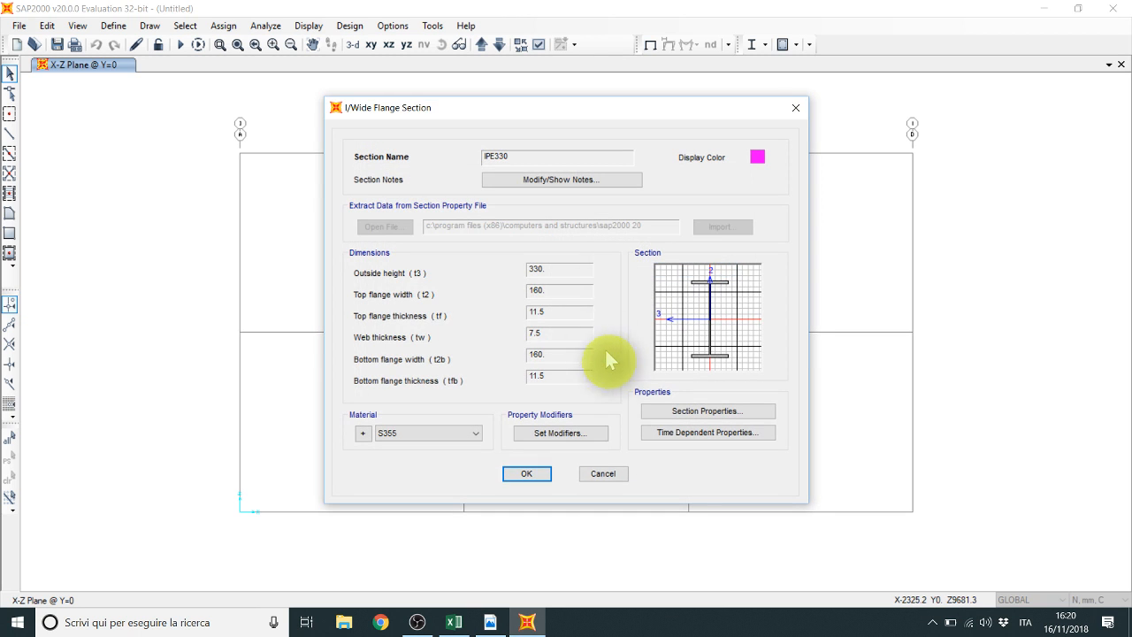
left_click(579, 432)
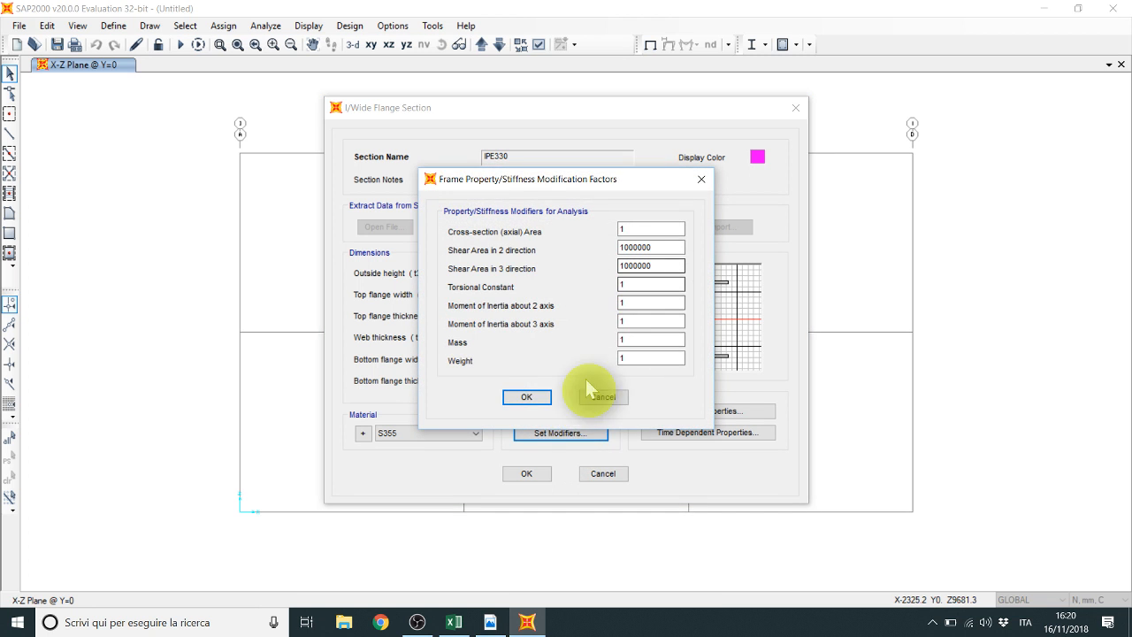
left_click(548, 397)
left_click(531, 474)
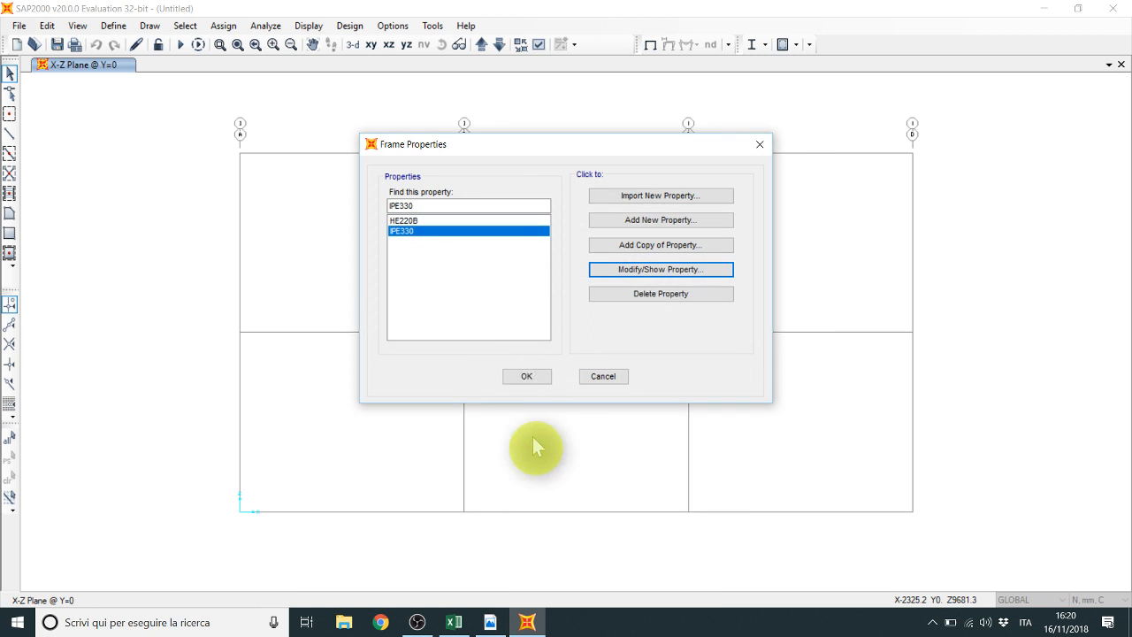
Step: Set the HE220B modifiers for shear area in the 2 and 3 directions to 1000000 and accept the frame properties
left_click(436, 220)
left_click(655, 269)
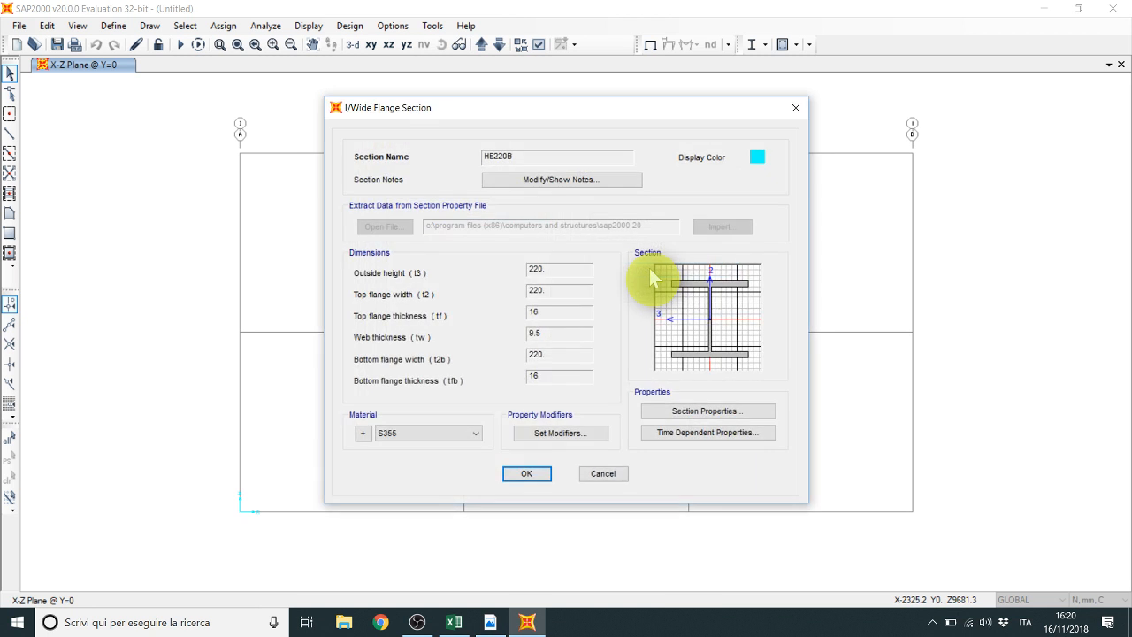
left_click(576, 431)
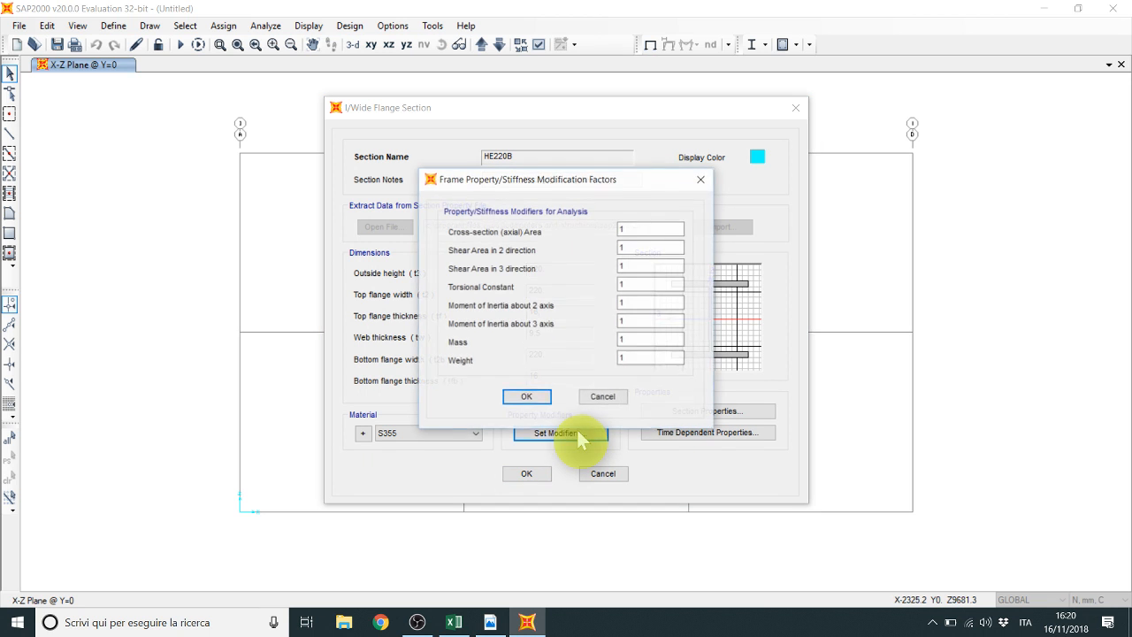
left_click(634, 247)
type("000000")
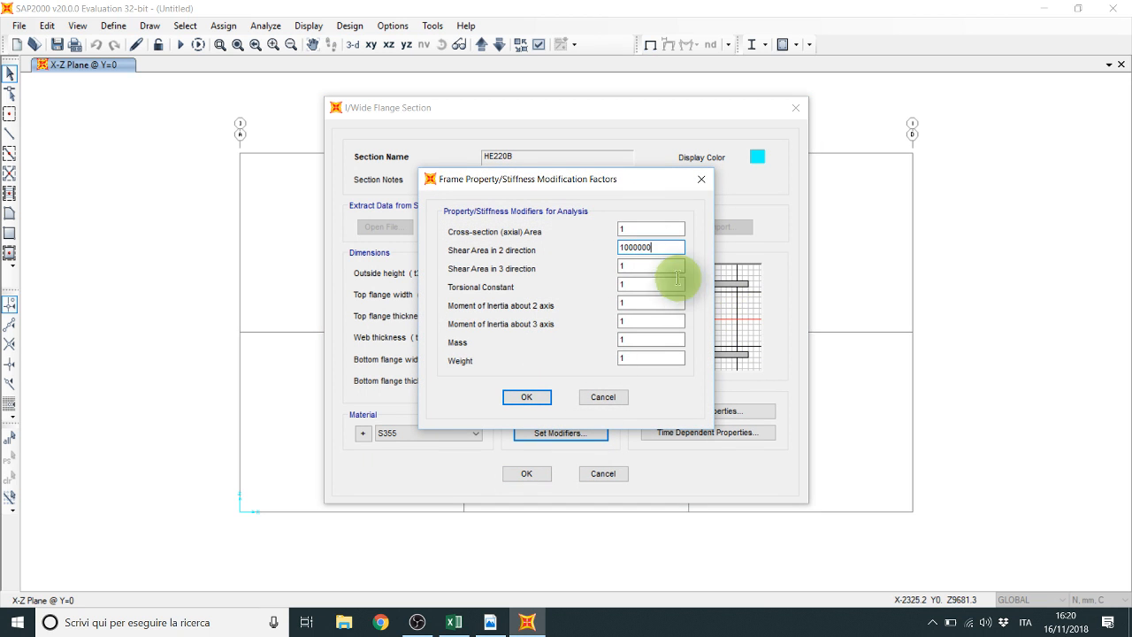
left_click(669, 269)
type("000000")
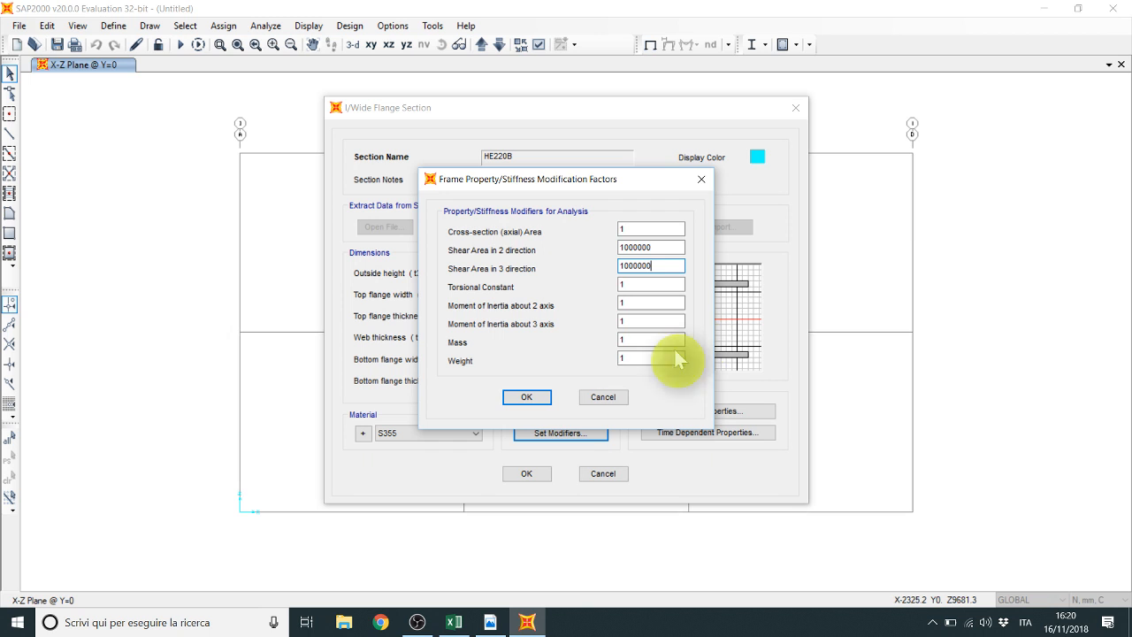
left_click(528, 397)
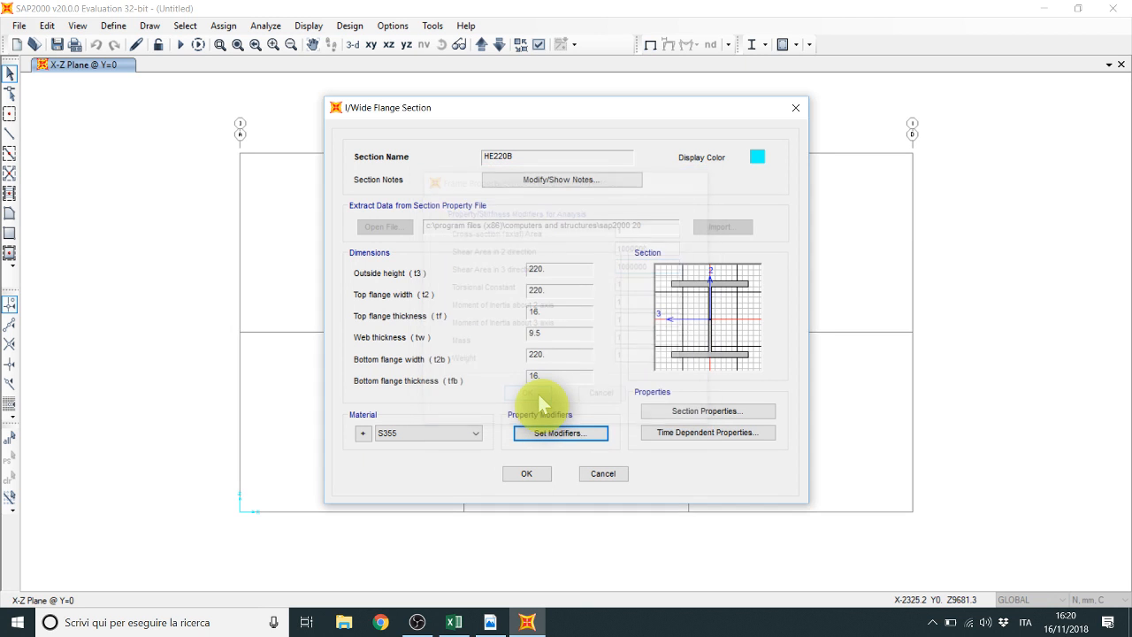
left_click(536, 474)
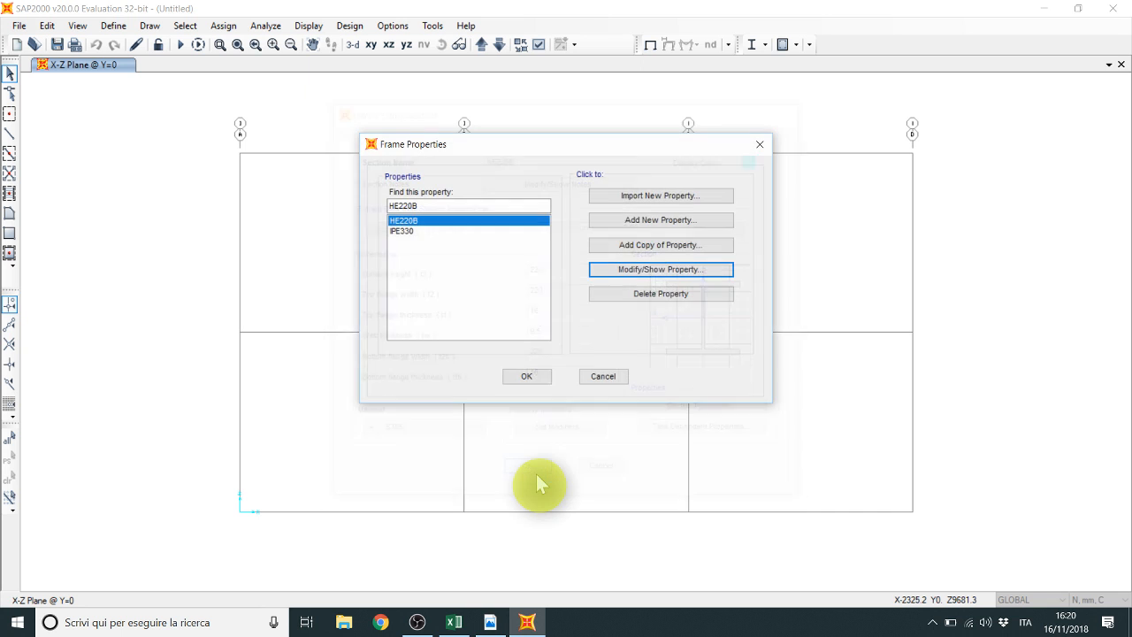
left_click(526, 376)
Step: Draw the two-storey column on grid line A as two straight HE220B frames with continuous moment releases, one per storey
left_click(152, 27)
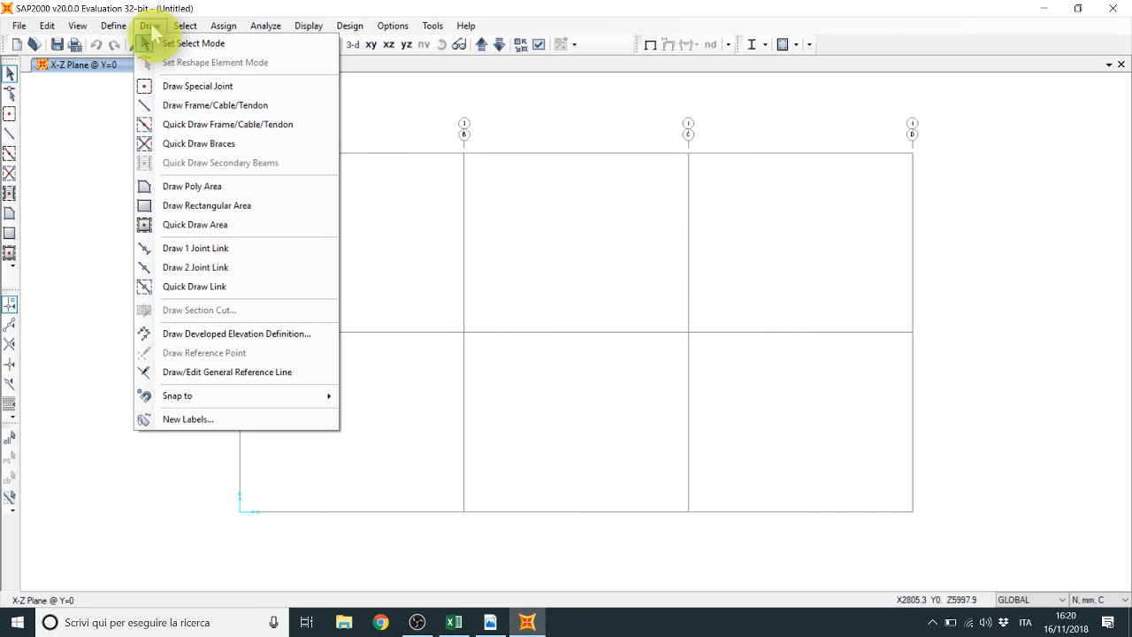
left_click(239, 105)
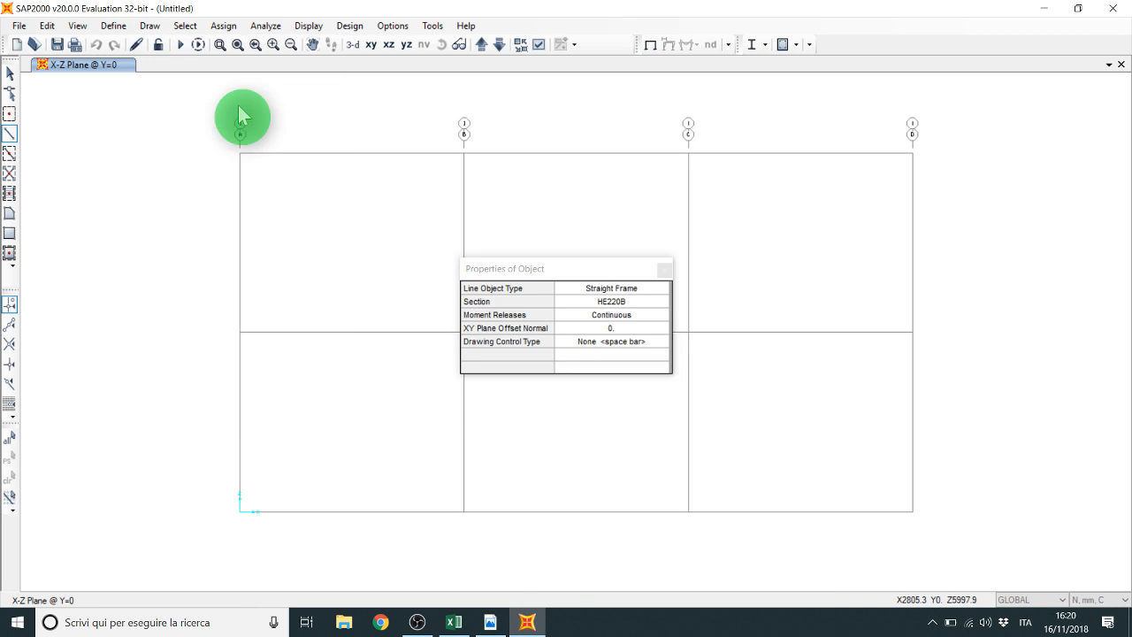
left_click(495, 271)
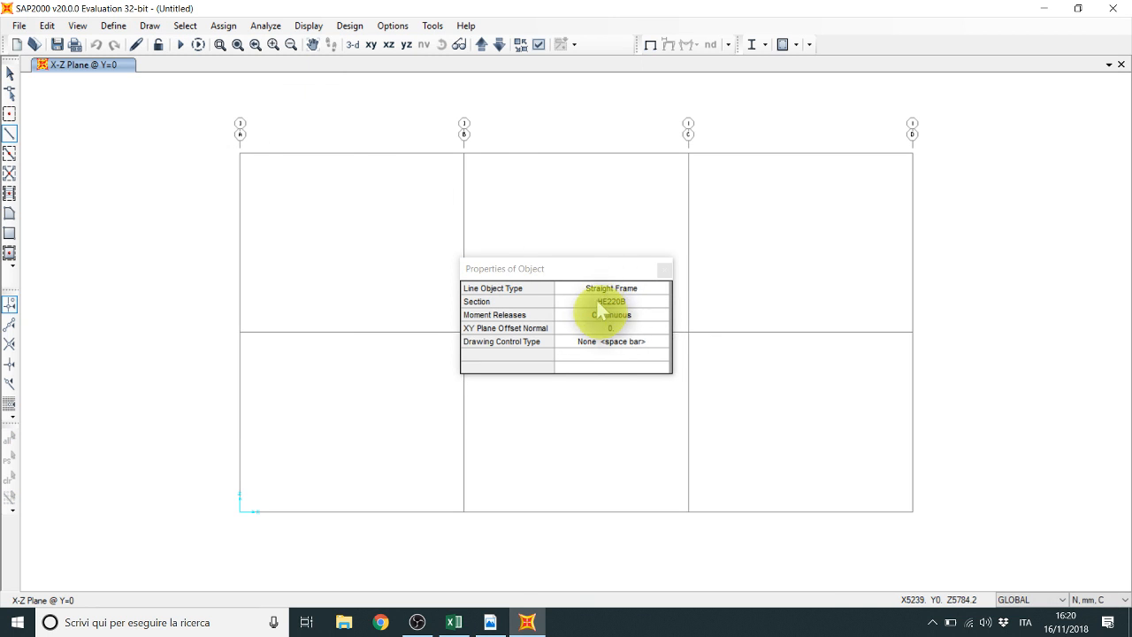
left_click_drag(598, 269, 250, 115)
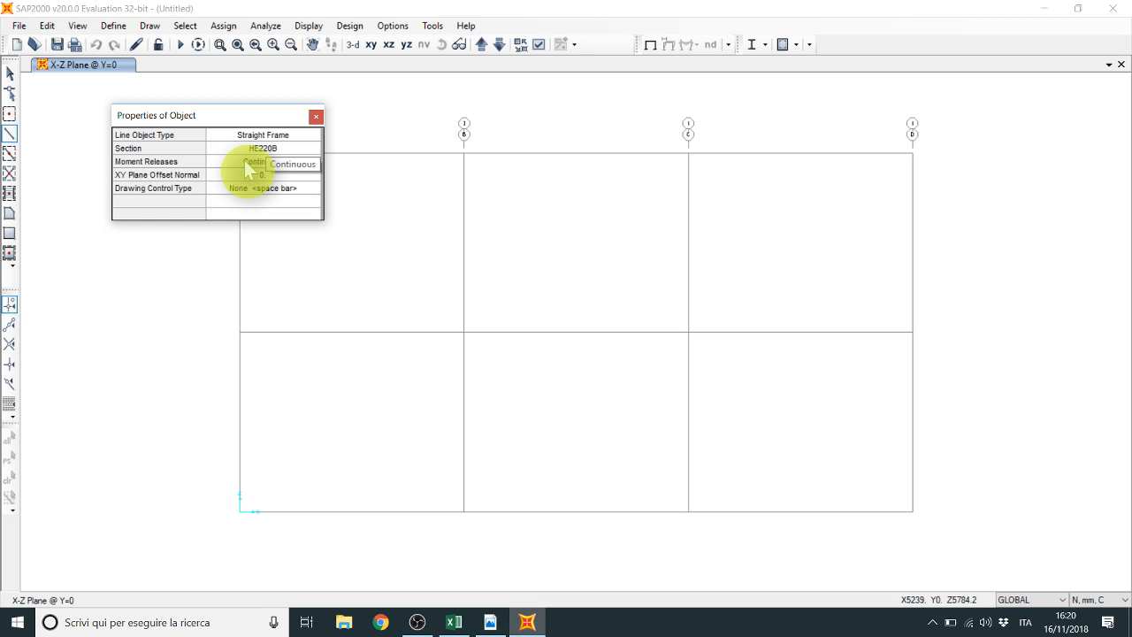
left_click_drag(221, 113, 177, 83)
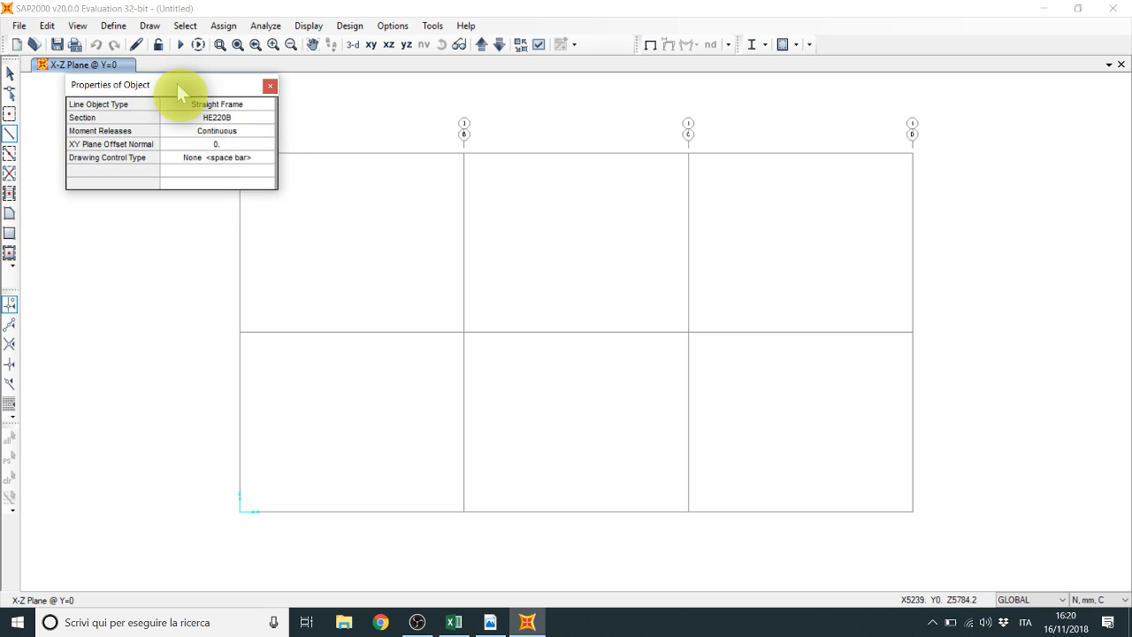
left_click(239, 511)
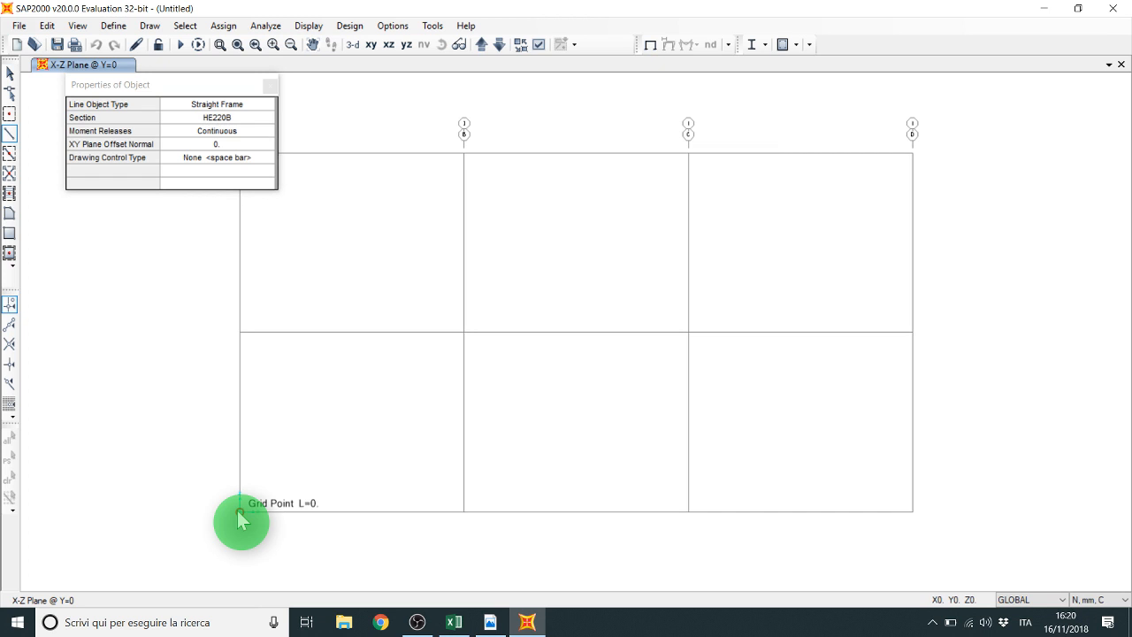
left_click(248, 343)
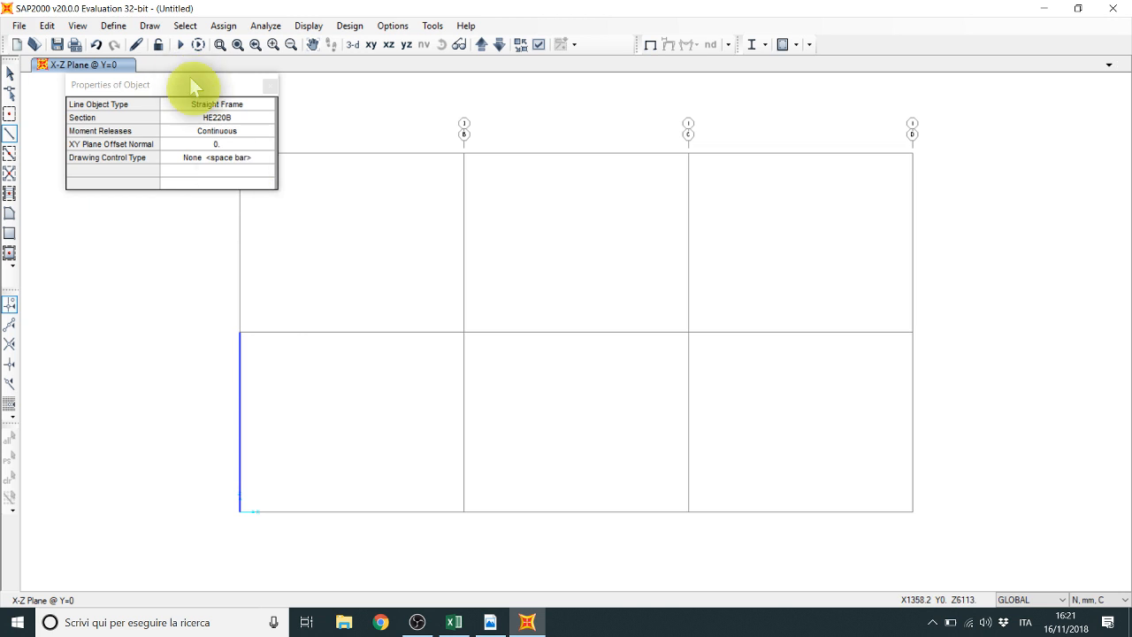
left_click_drag(190, 83, 637, 165)
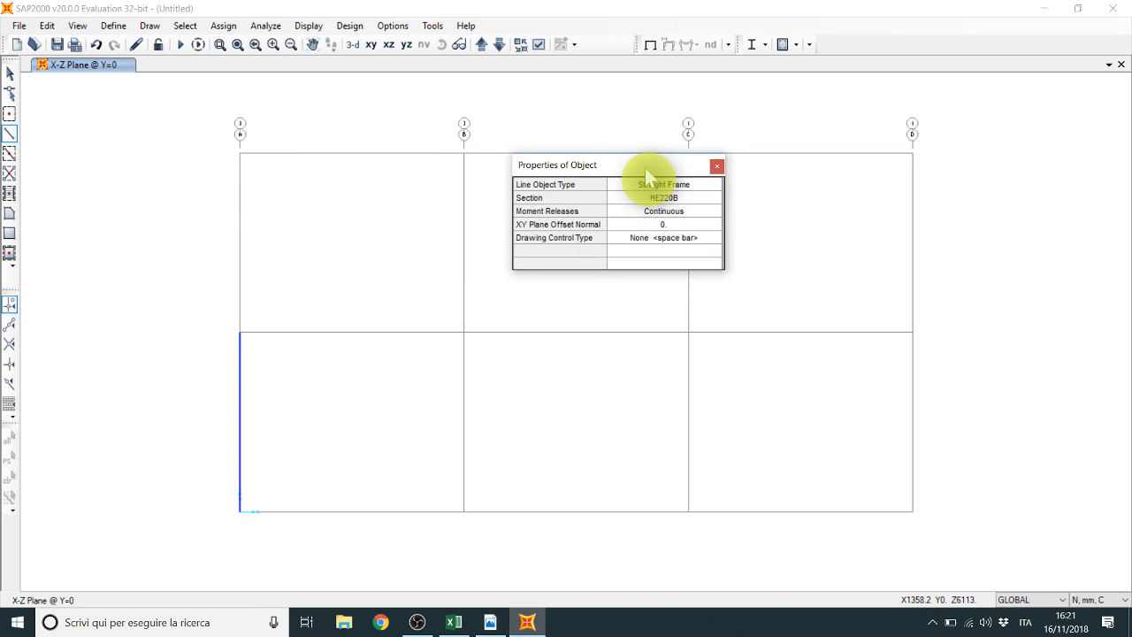
left_click(245, 163)
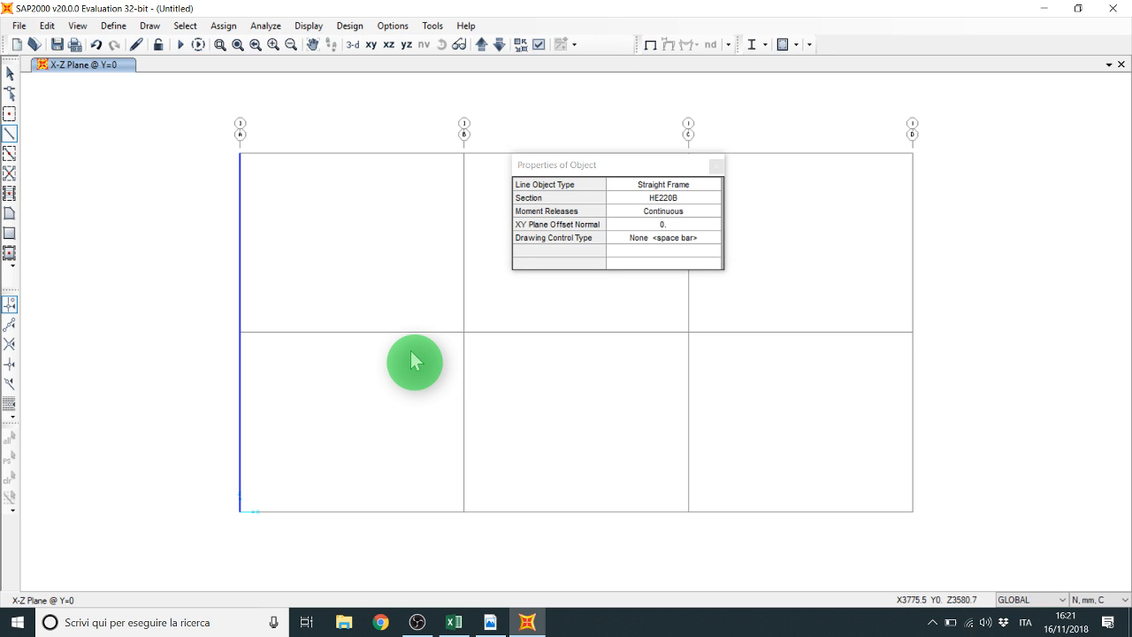
key("Escape")
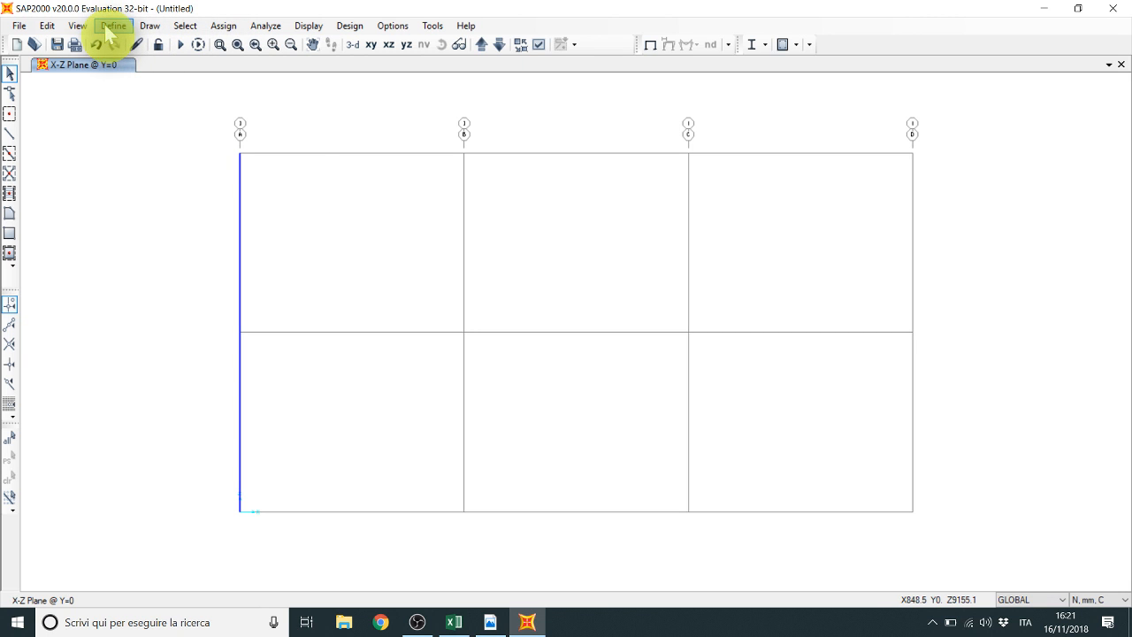
Step: Replicate the two column frames on grid line A linearly with a dx of 5000 mm and 3 increments
left_click(47, 26)
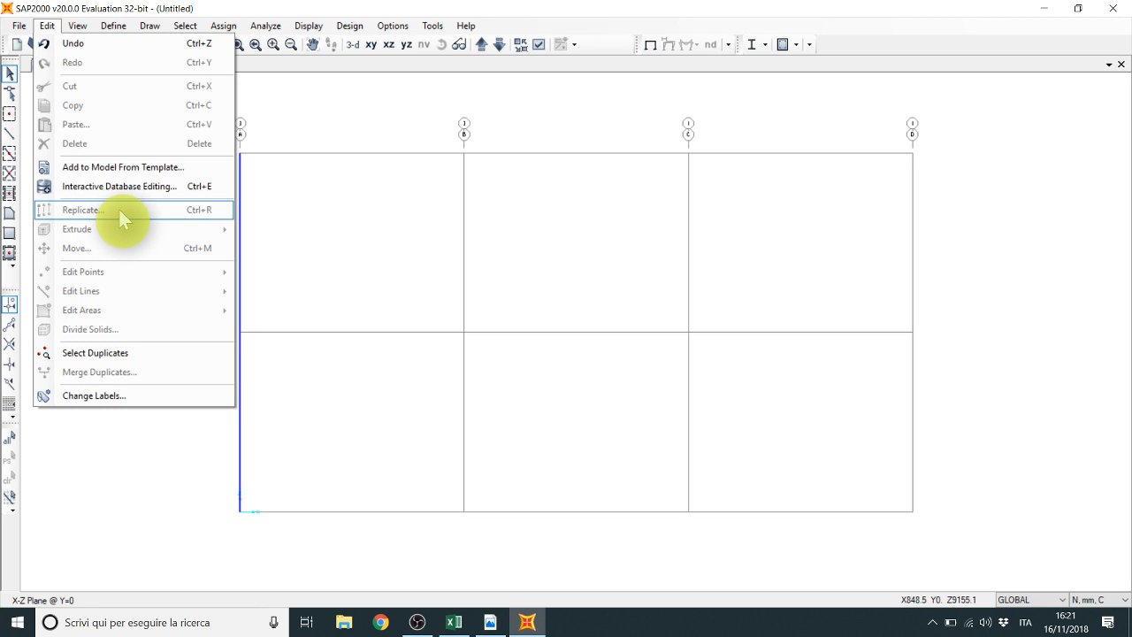
key("Escape")
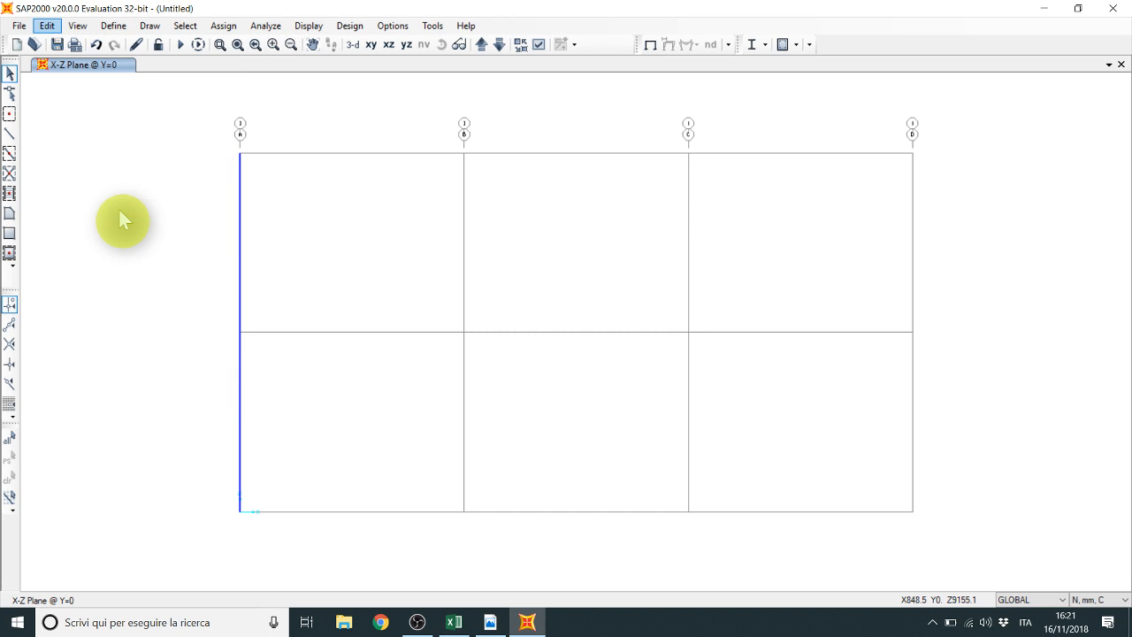
left_click(237, 380)
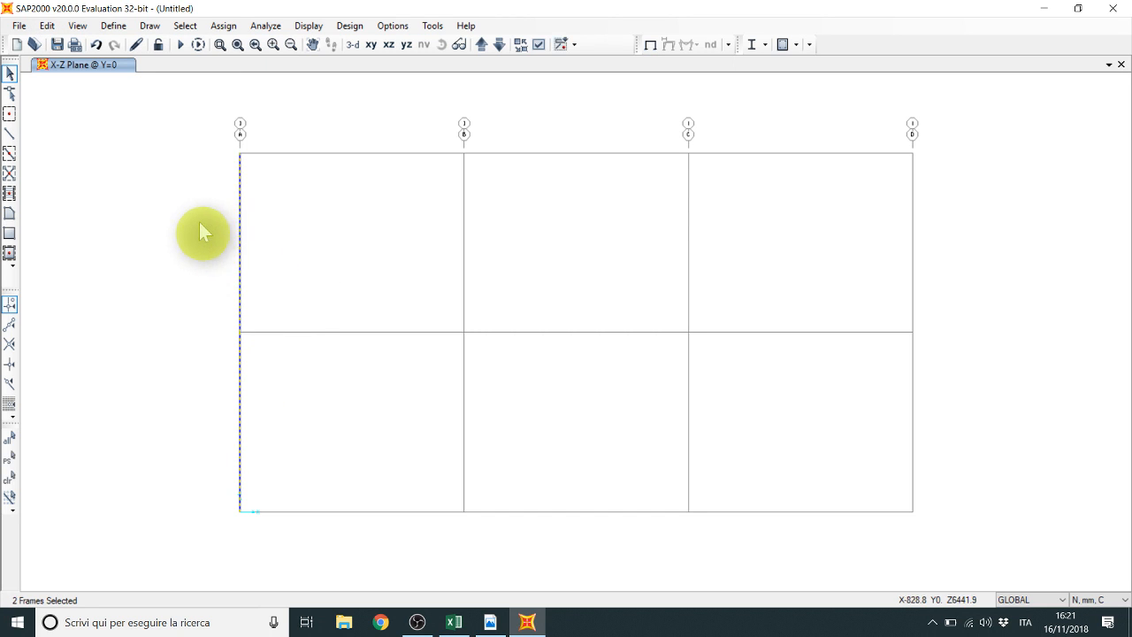
left_click(48, 25)
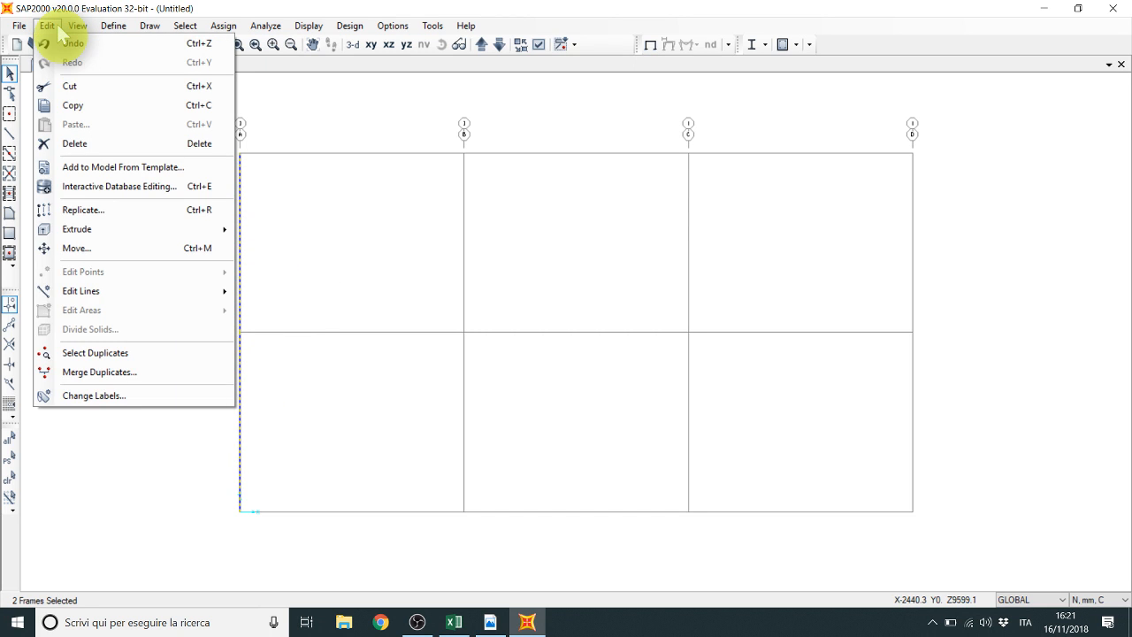
left_click(90, 212)
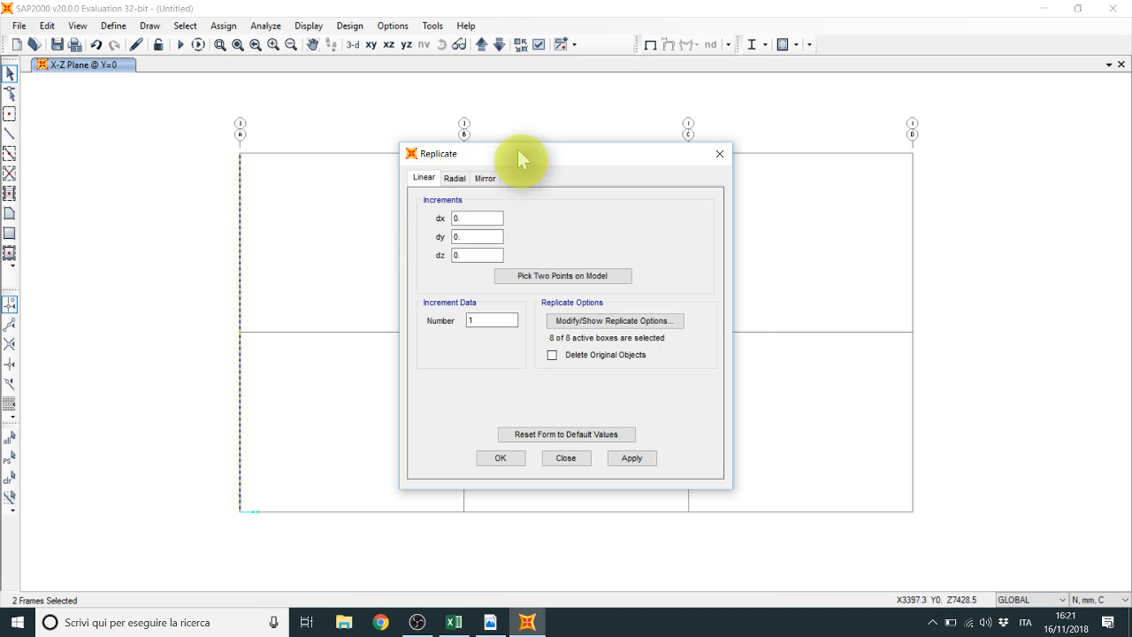
left_click_drag(518, 150, 336, 104)
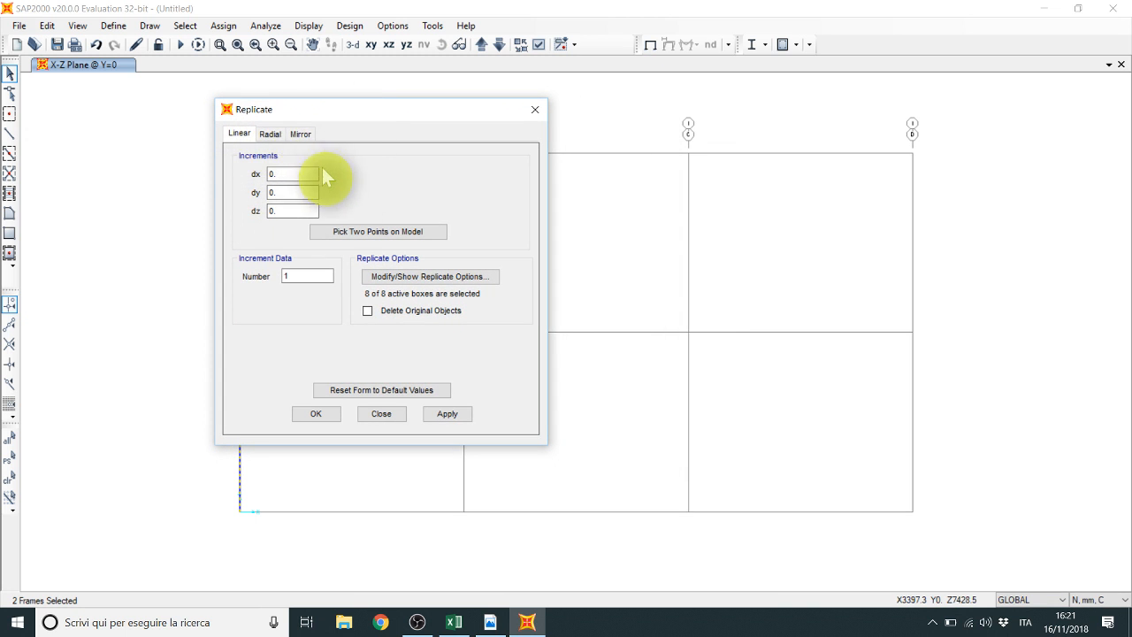
left_click_drag(311, 108, 495, 88)
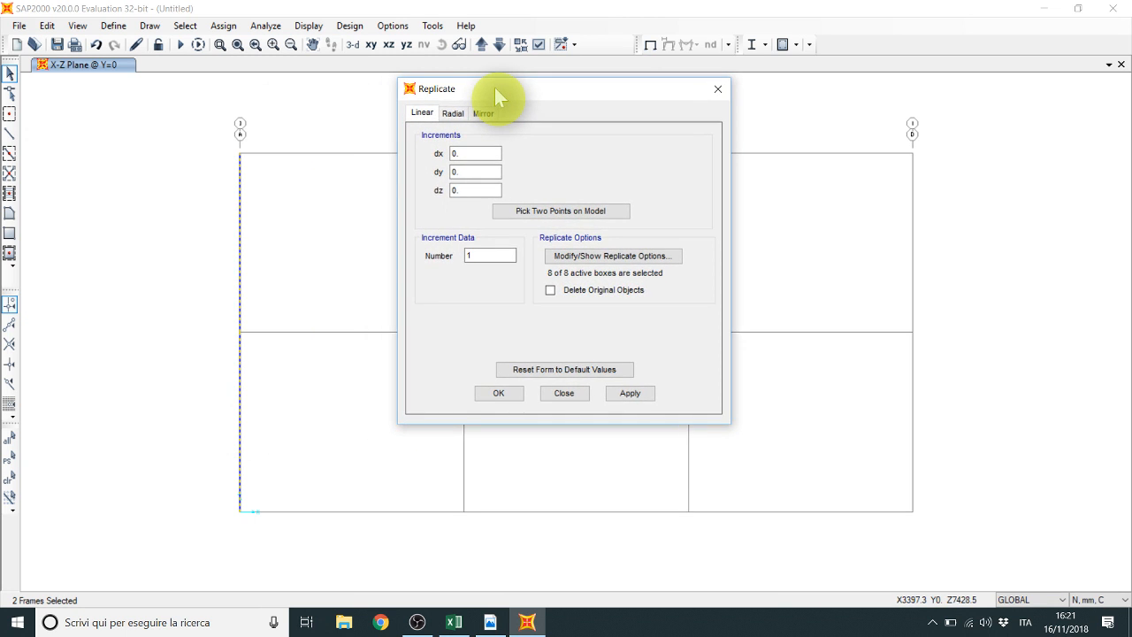
left_click(478, 154)
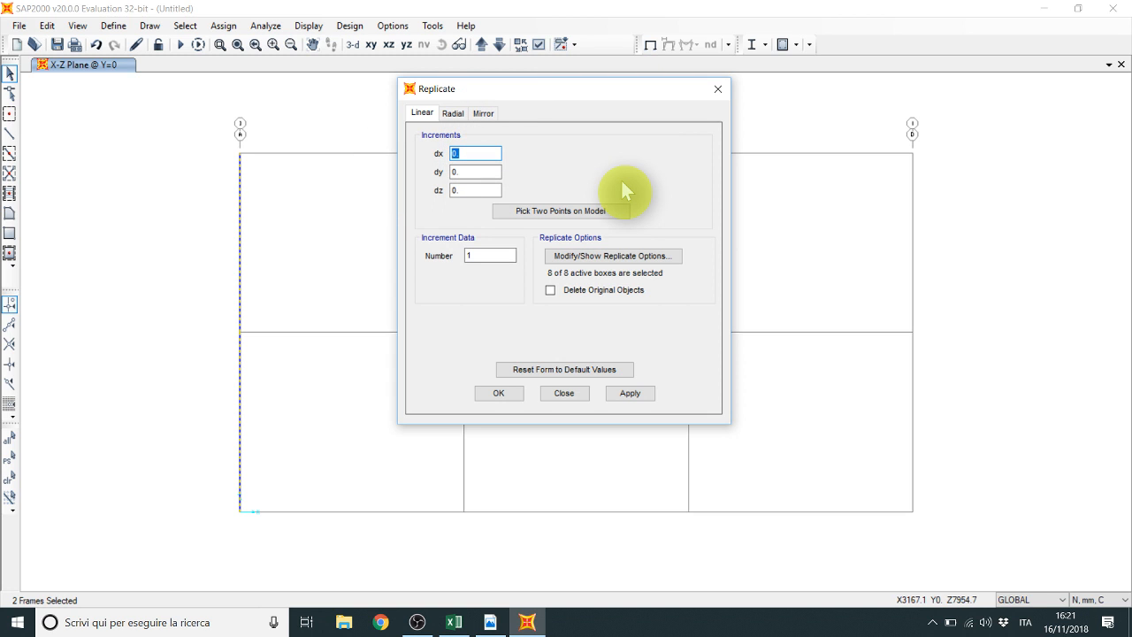
type("5000")
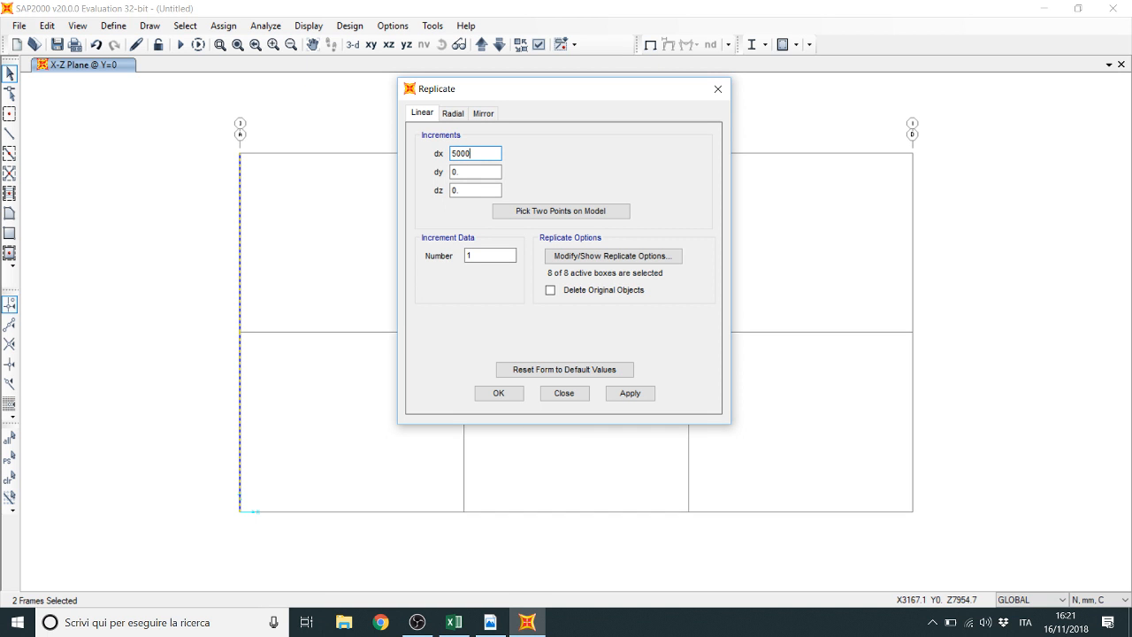
left_click_drag(478, 90, 196, 115)
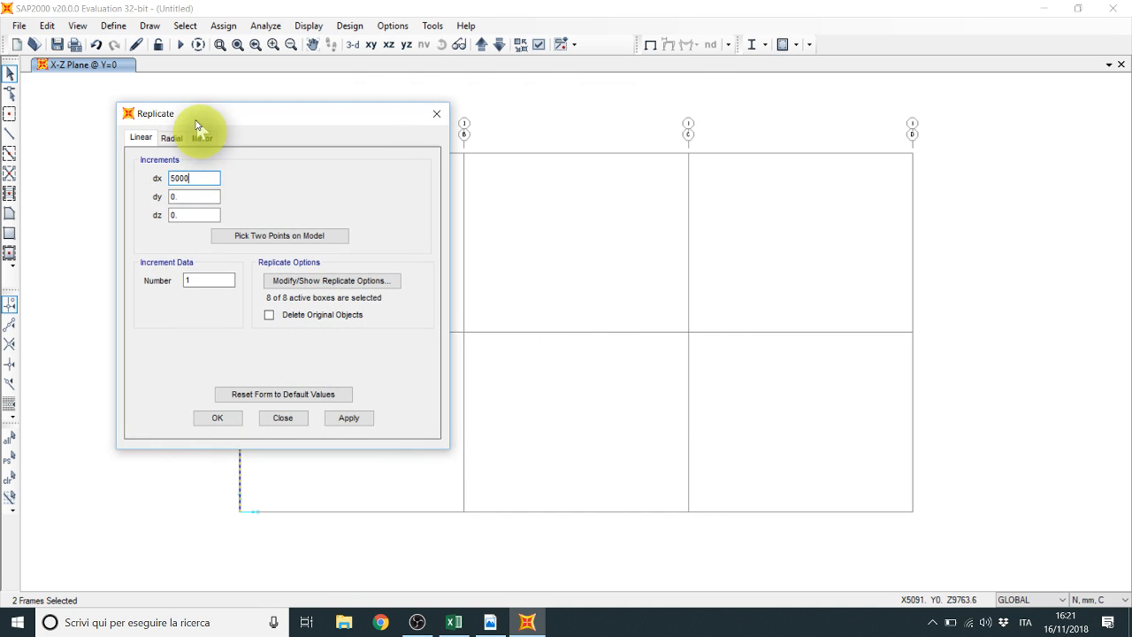
left_click(203, 278)
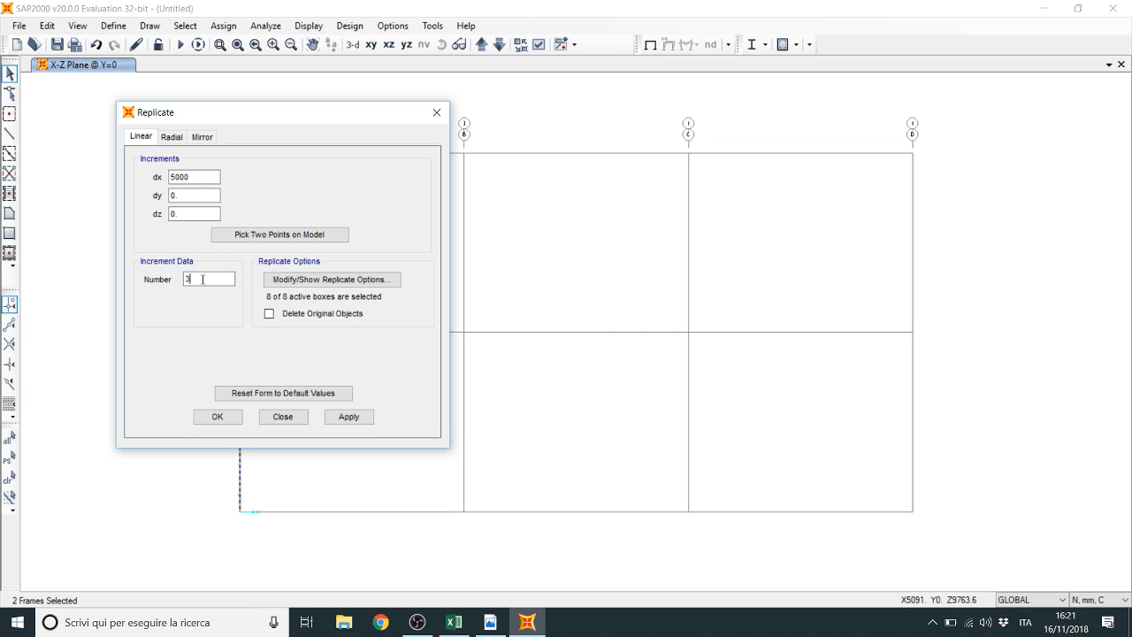
type("3")
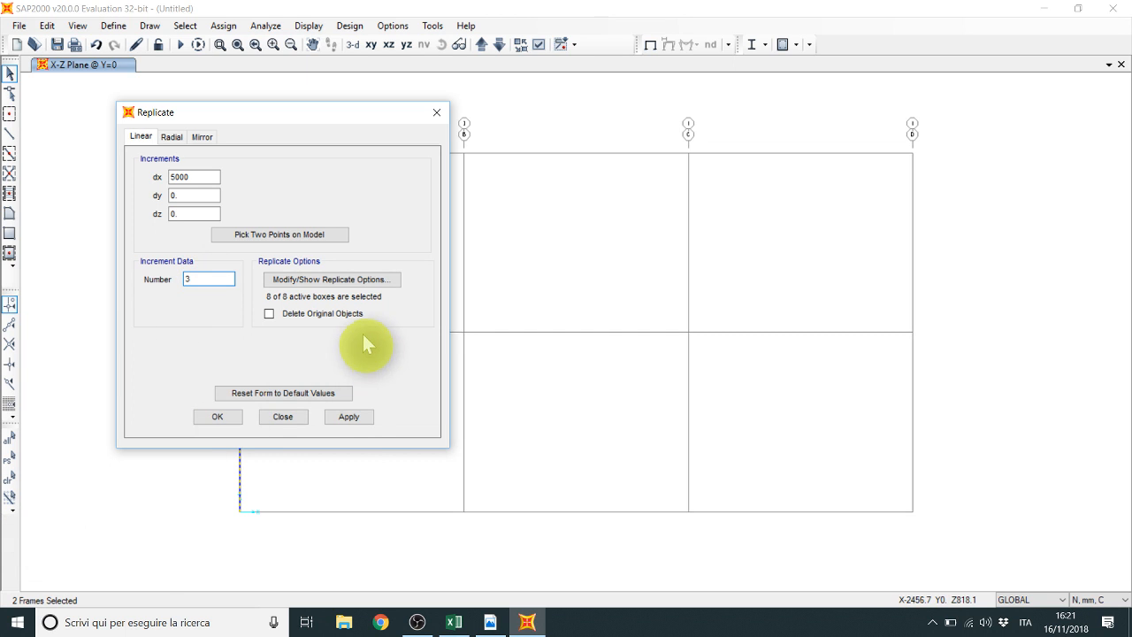
left_click(358, 417)
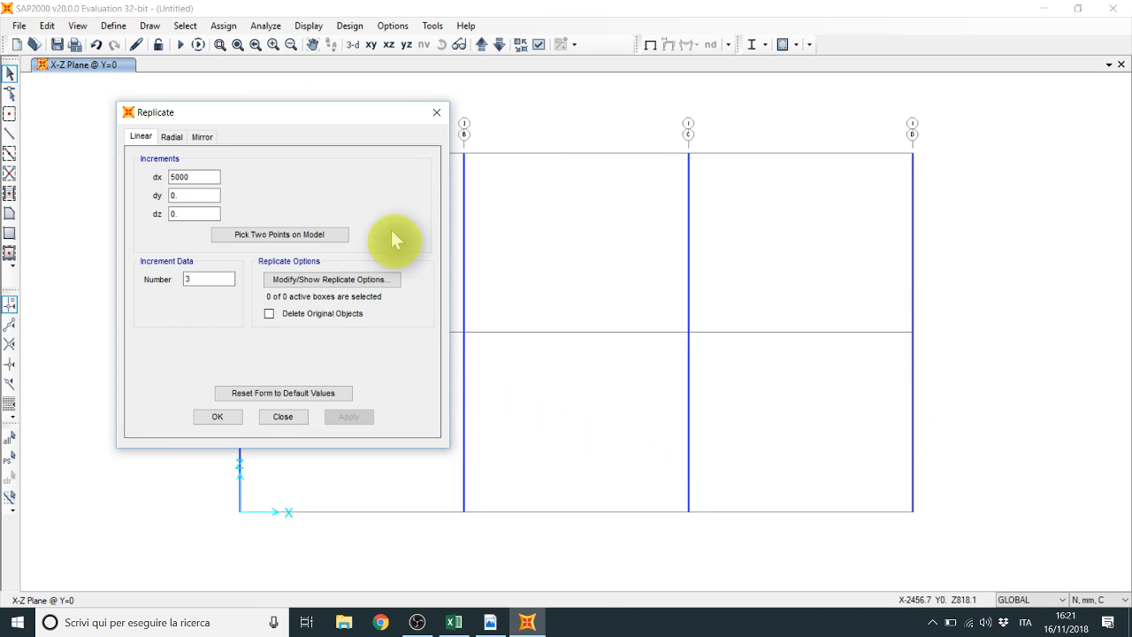
left_click(437, 112)
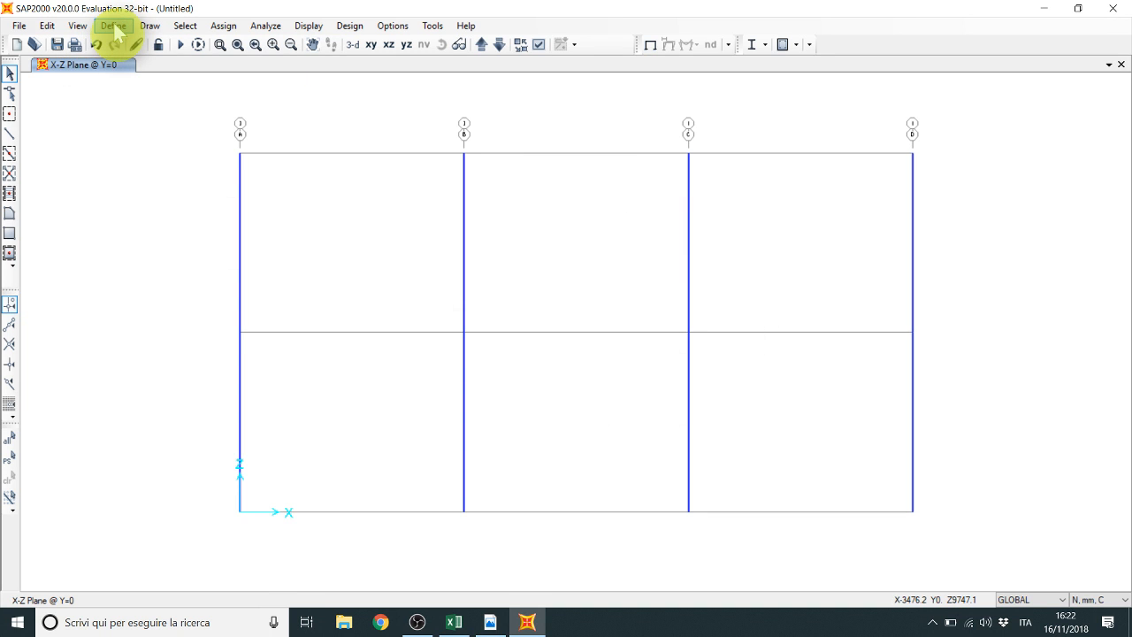
Step: Draw the upper-storey beams across all three bays from grid line A to D as straight IPE330 frames with continuous moment releases
left_click(9, 133)
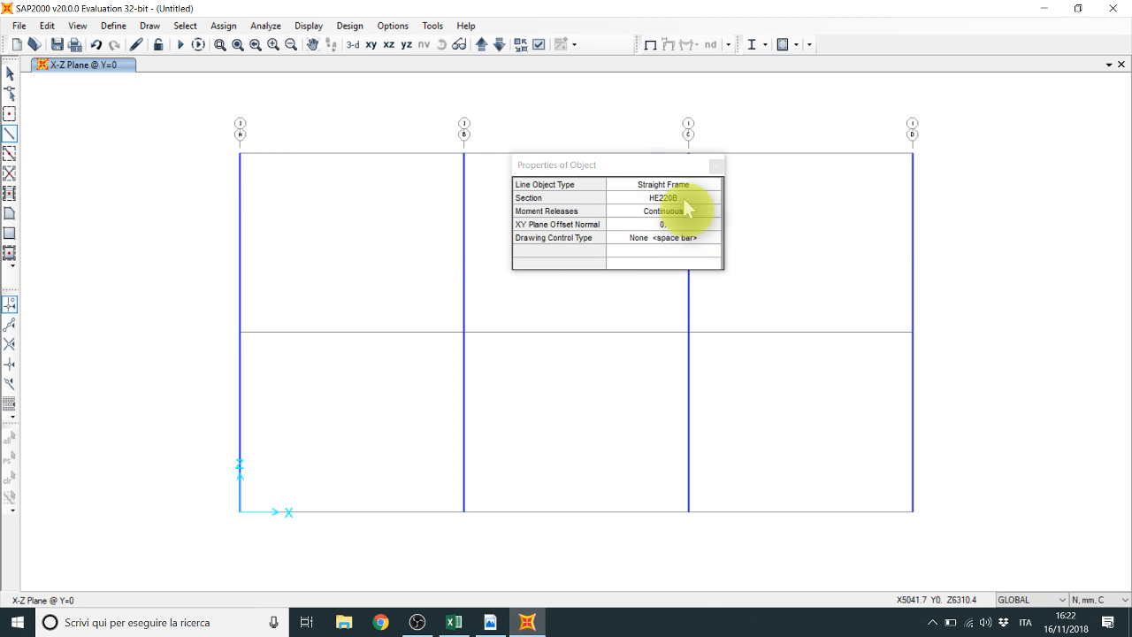
left_click(686, 200)
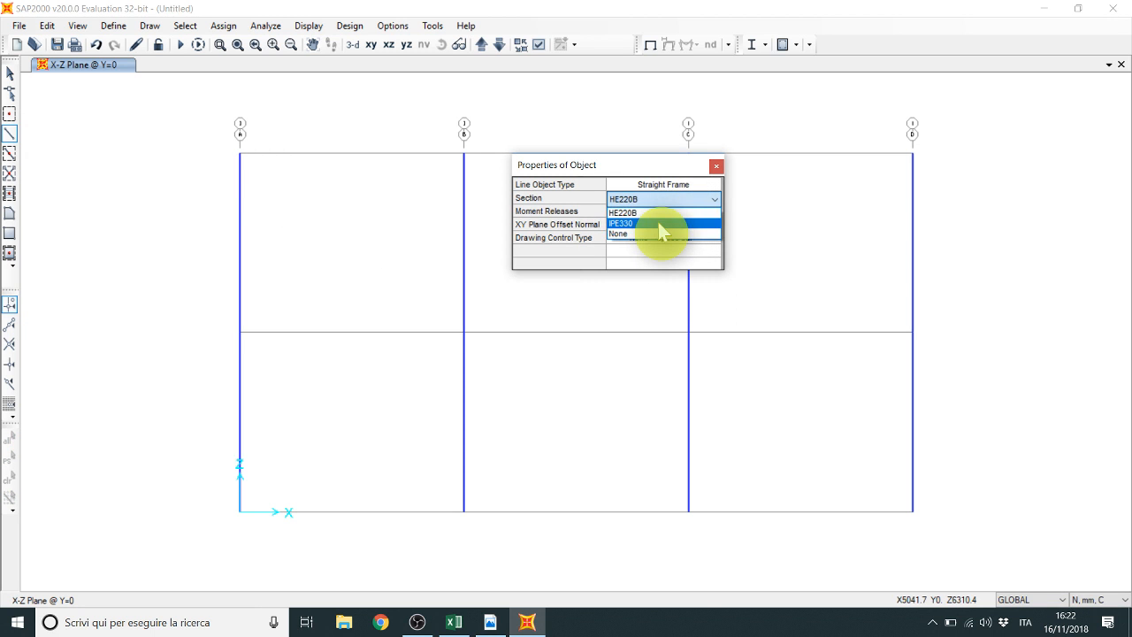
left_click(658, 220)
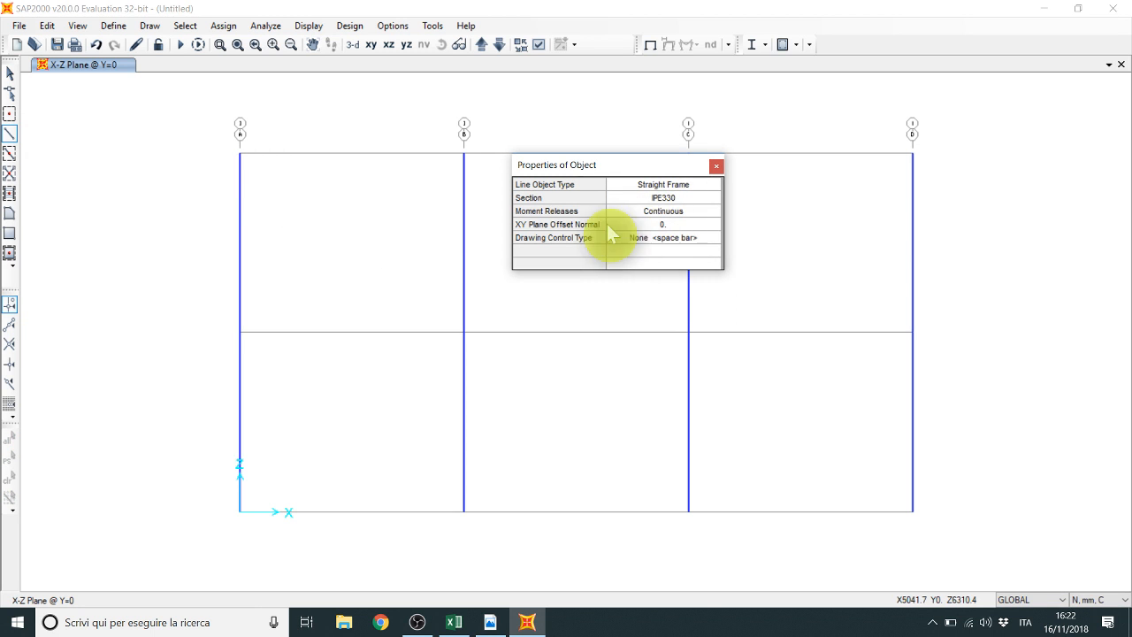
left_click(239, 151)
left_click(464, 154)
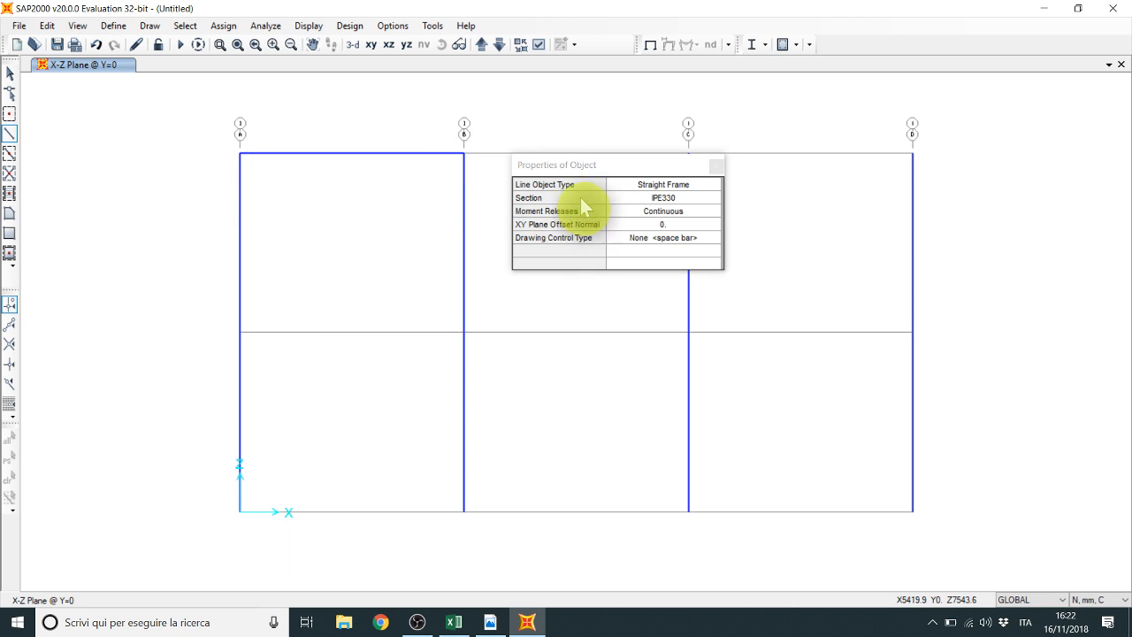
left_click_drag(658, 158, 610, 314)
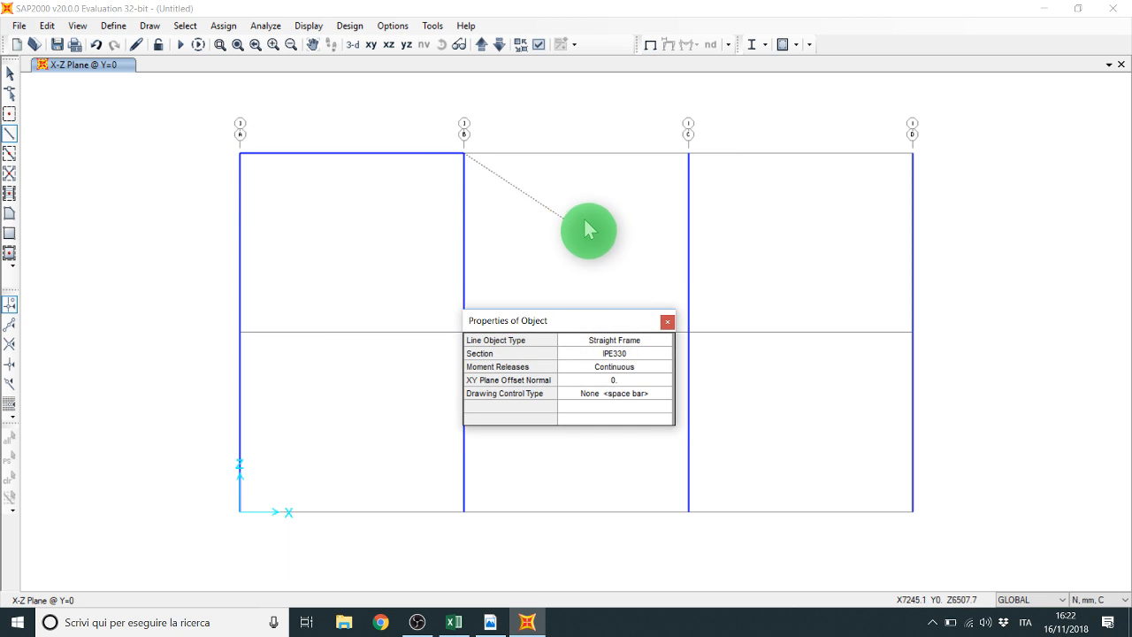
left_click(687, 157)
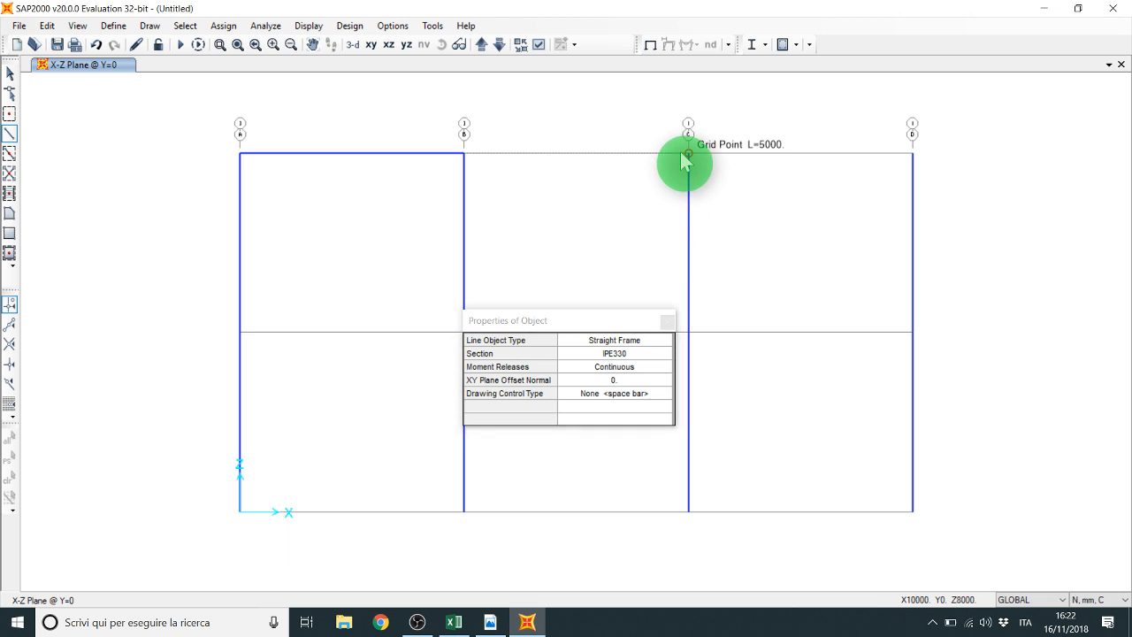
left_click(911, 156)
left_click(668, 322)
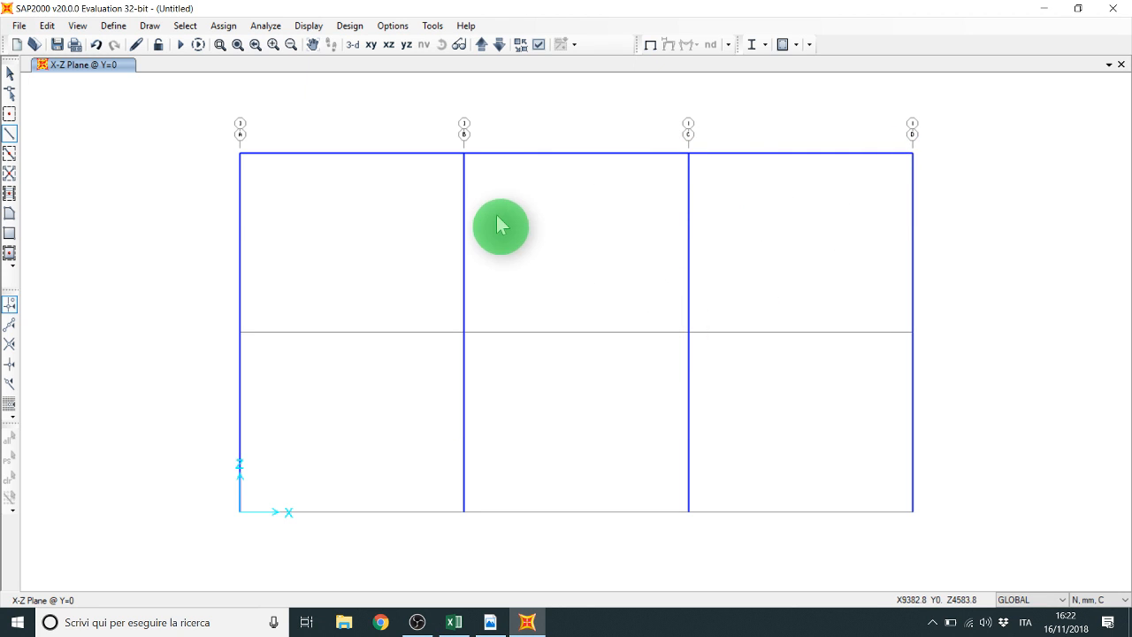
key("Escape")
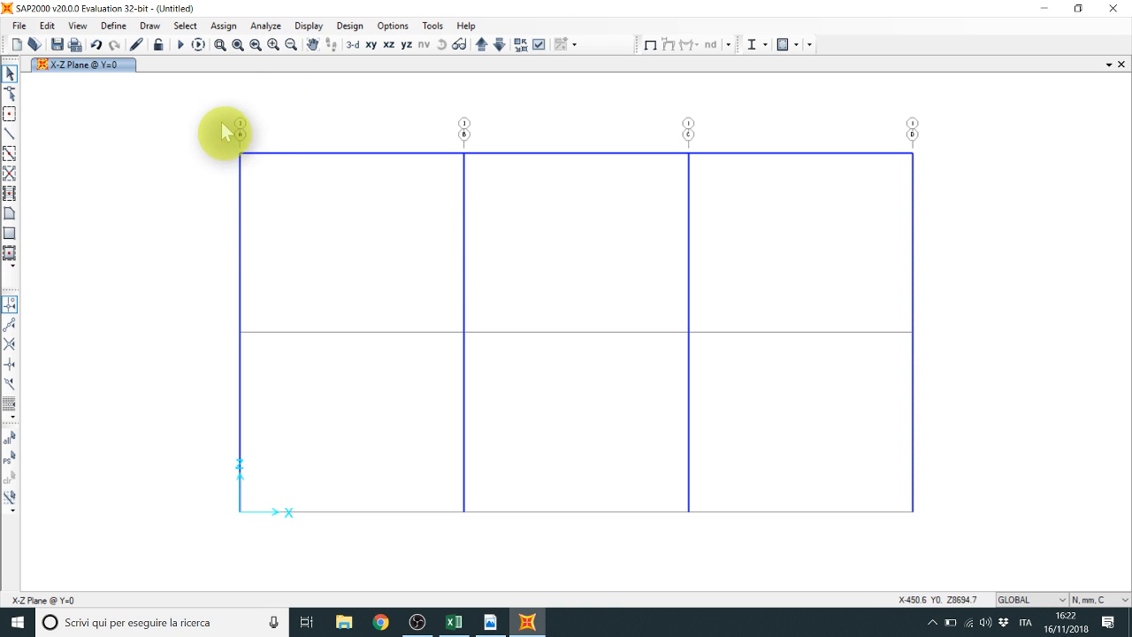
Step: Select all frames that have the IPE330 section property
left_click(186, 26)
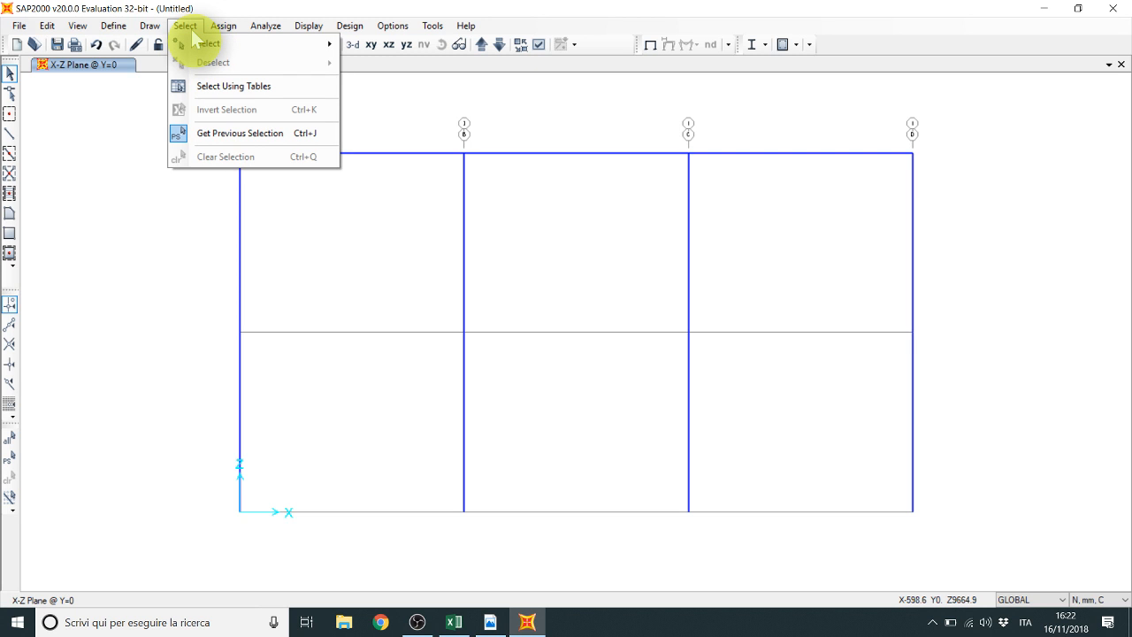
left_click(187, 27)
left_click(186, 27)
mouse_move(236, 46)
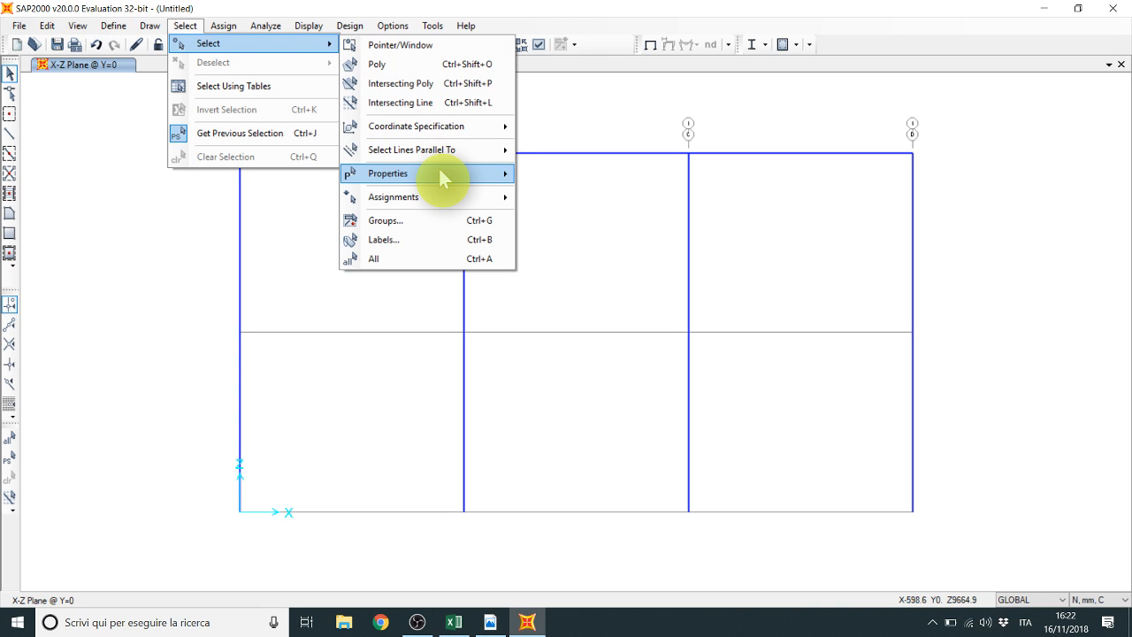
mouse_move(440, 170)
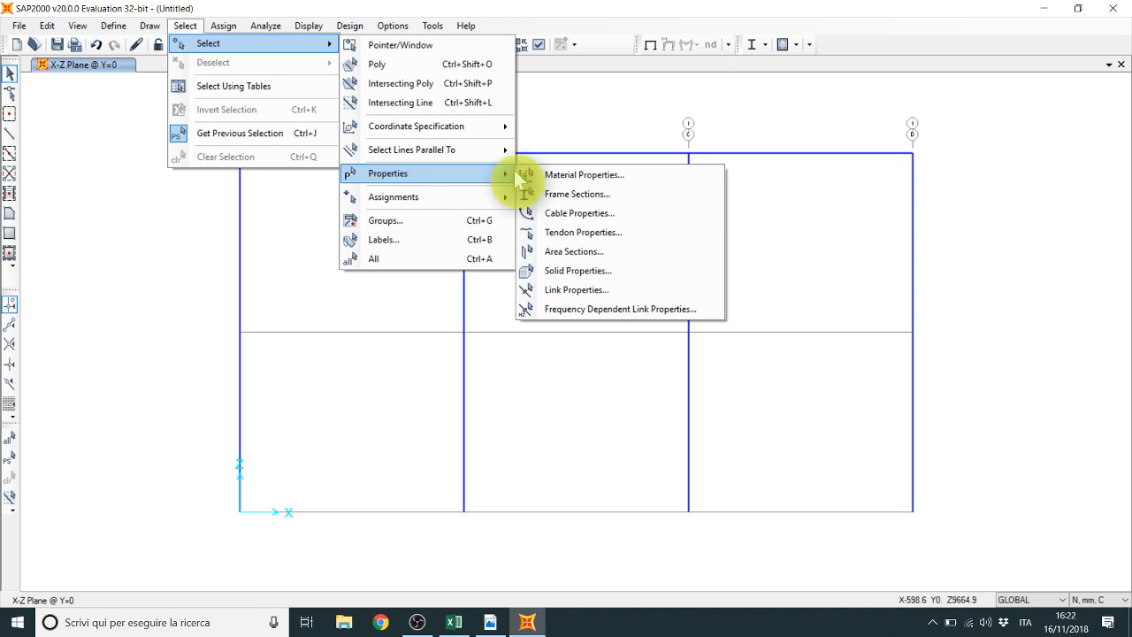
left_click(602, 197)
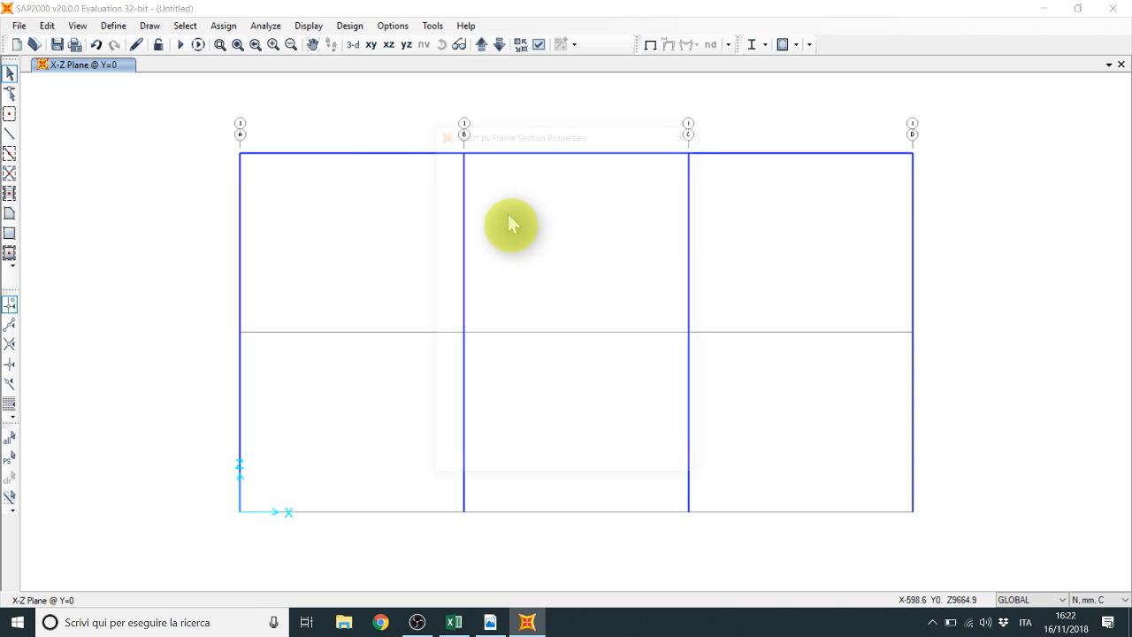
left_click(493, 232)
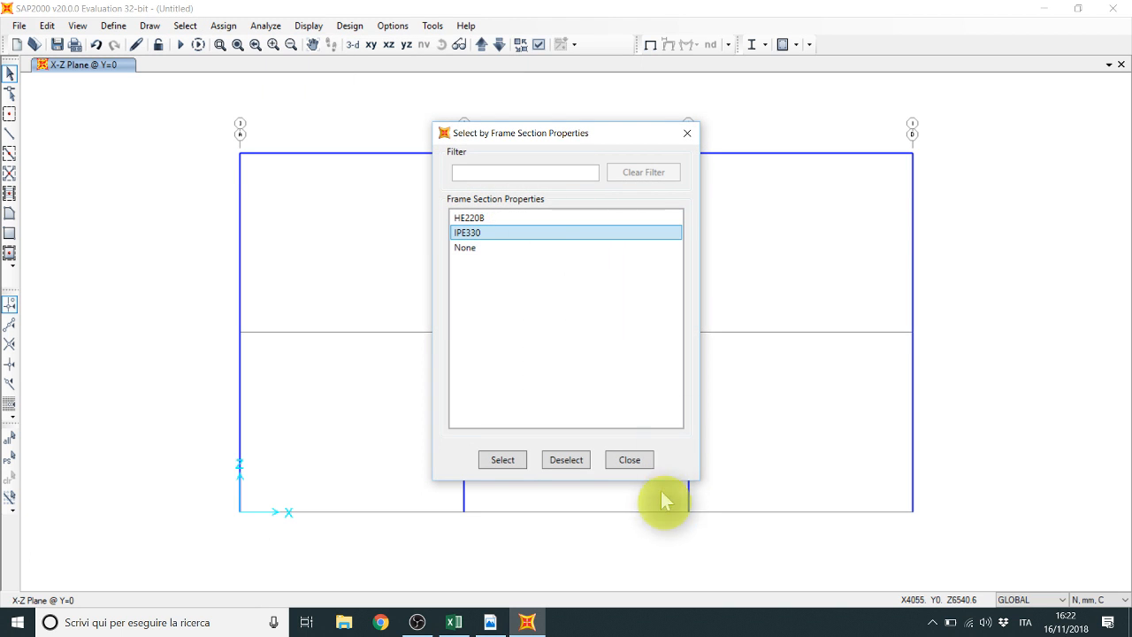
left_click(504, 458)
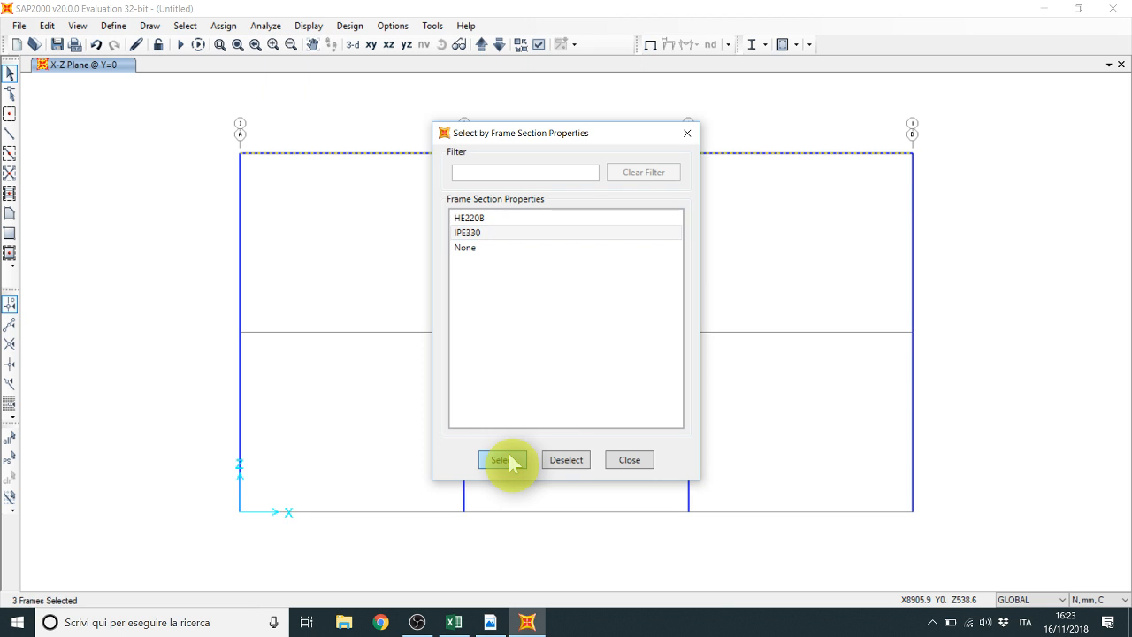
left_click(688, 132)
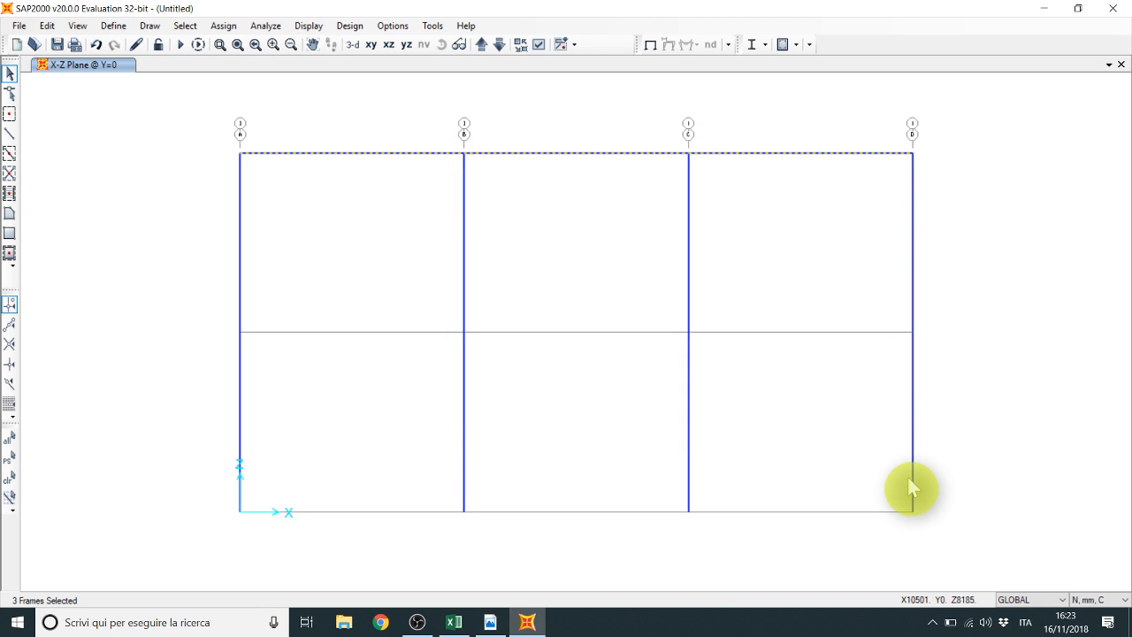
Step: Replicate the selected upper-storey beams linearly once with a dx of 0 and a dz of -4000 mm
left_click(46, 26)
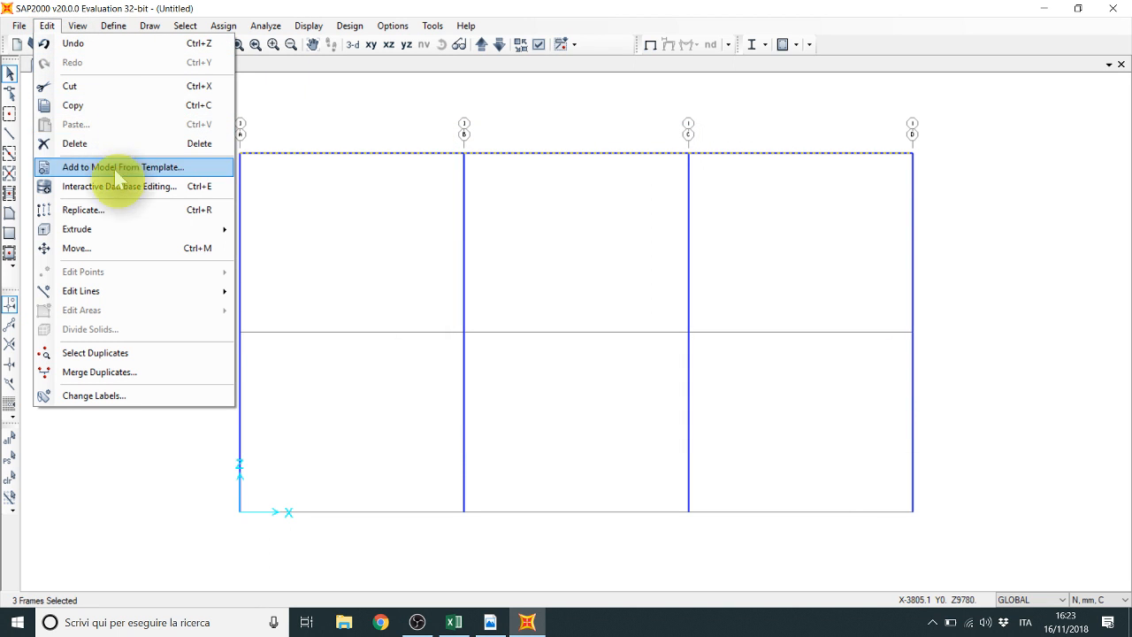
left_click(115, 210)
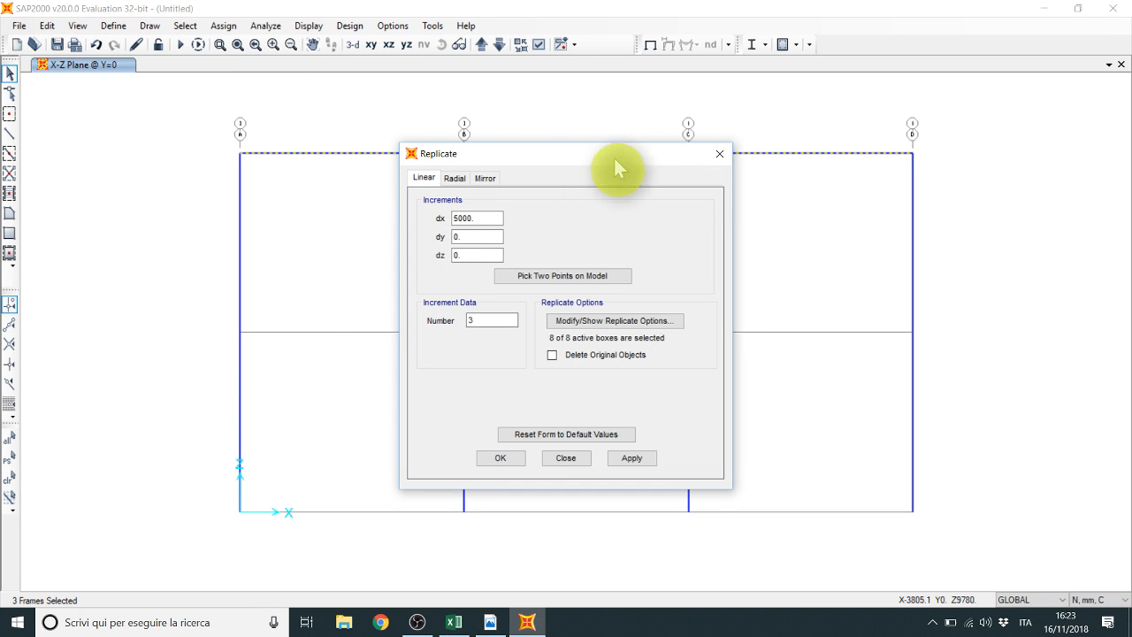
left_click(695, 185)
left_click_drag(538, 179, 725, 183)
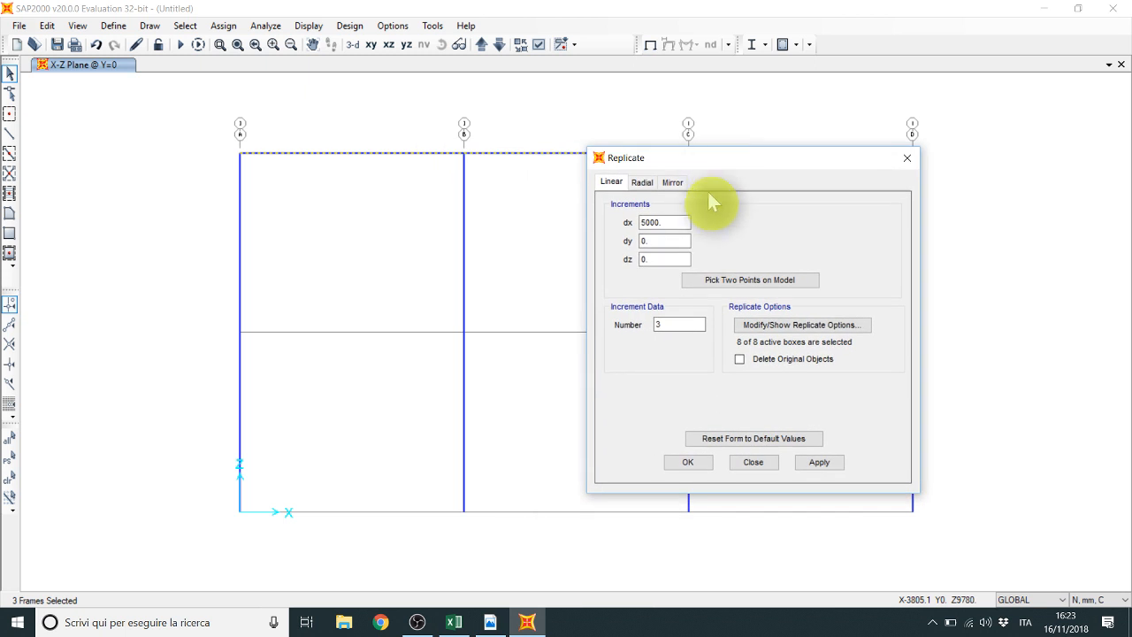
left_click(674, 223)
type("0")
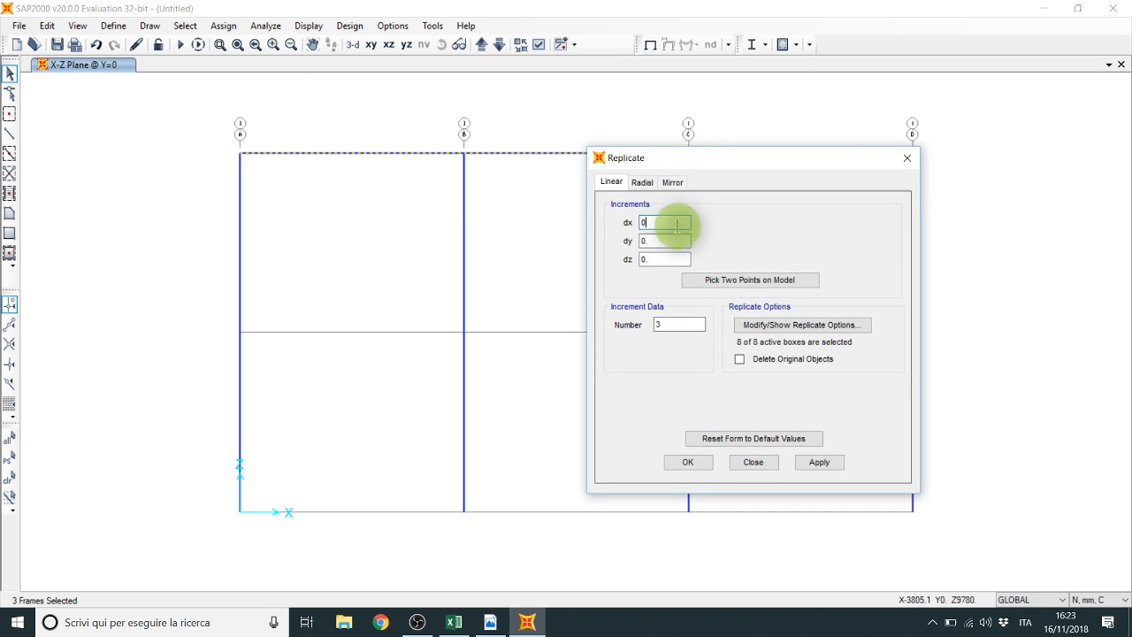
double_click(663, 258)
type("-4000")
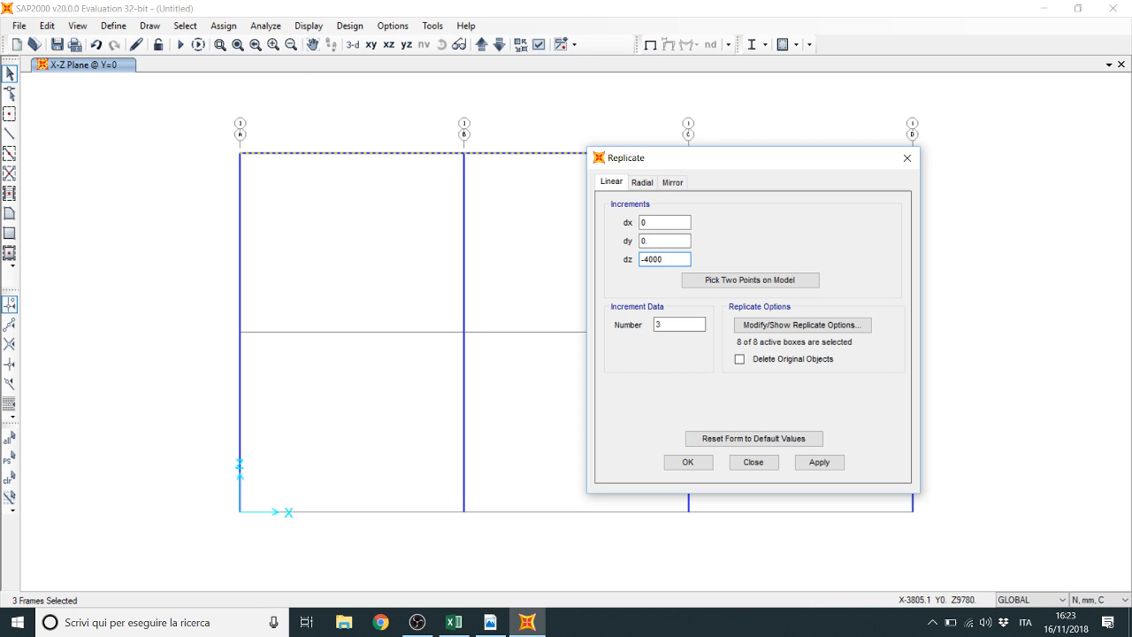
double_click(677, 324)
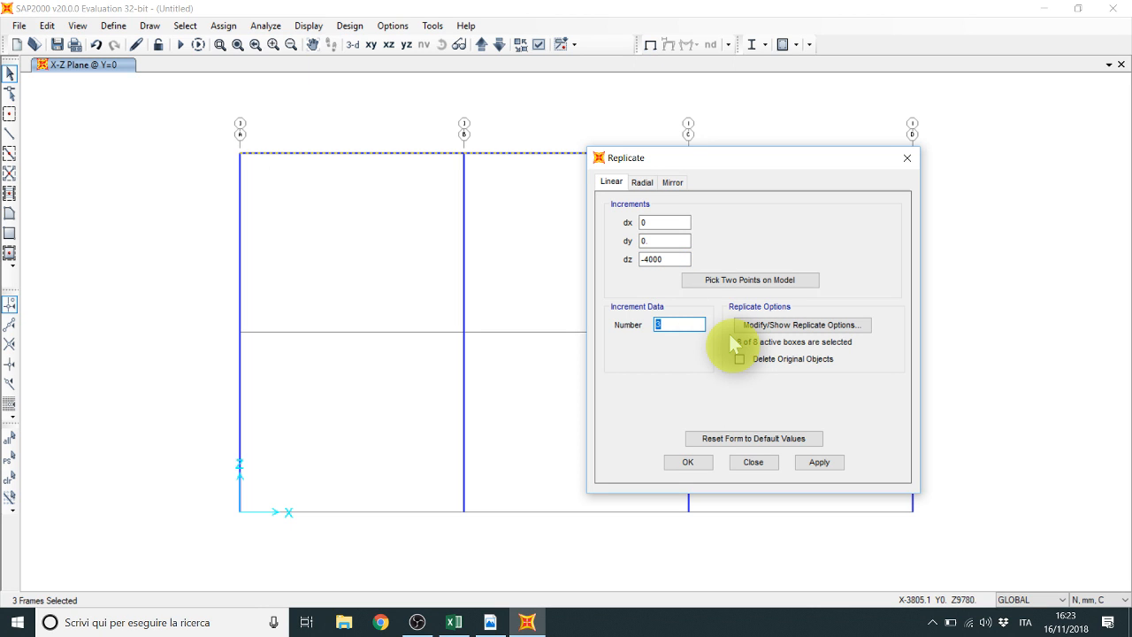
type("1")
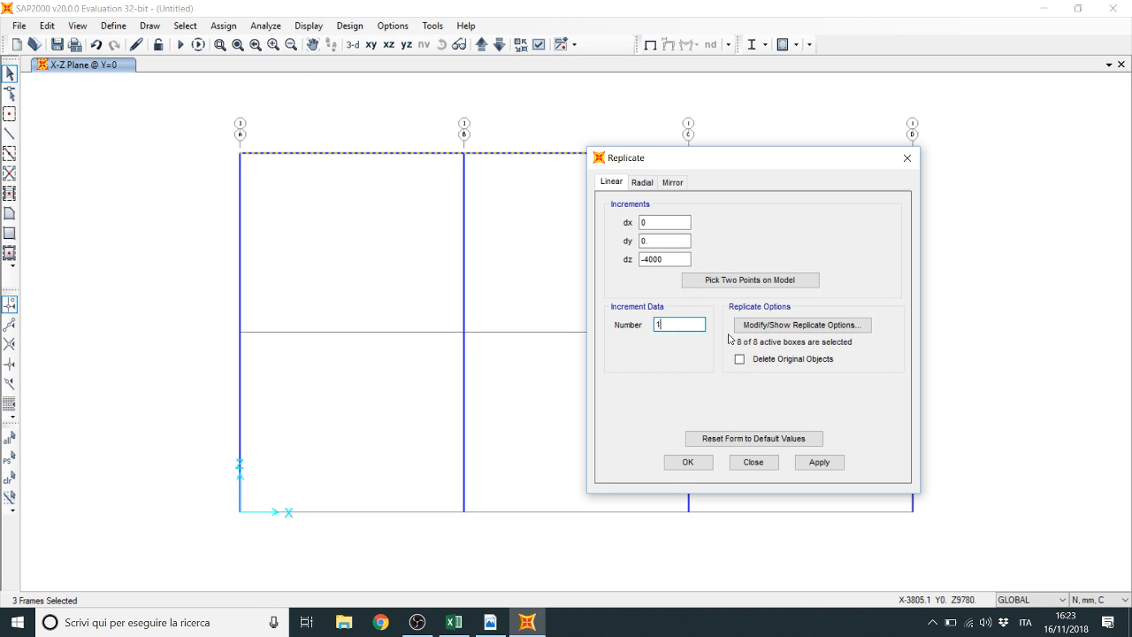
left_click(819, 462)
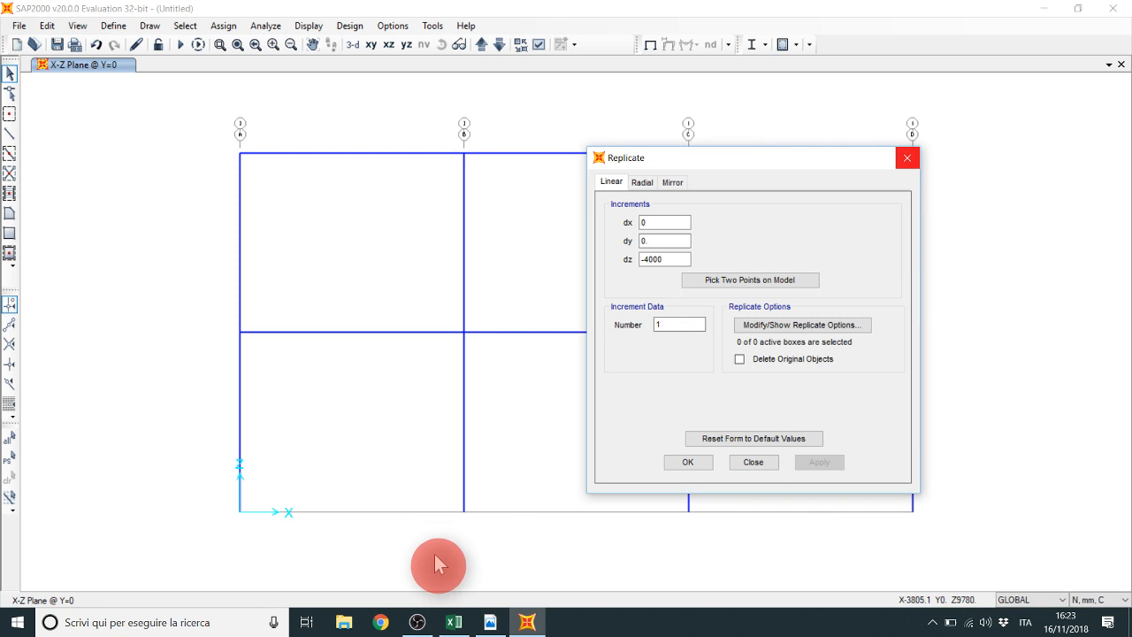
left_click(907, 158)
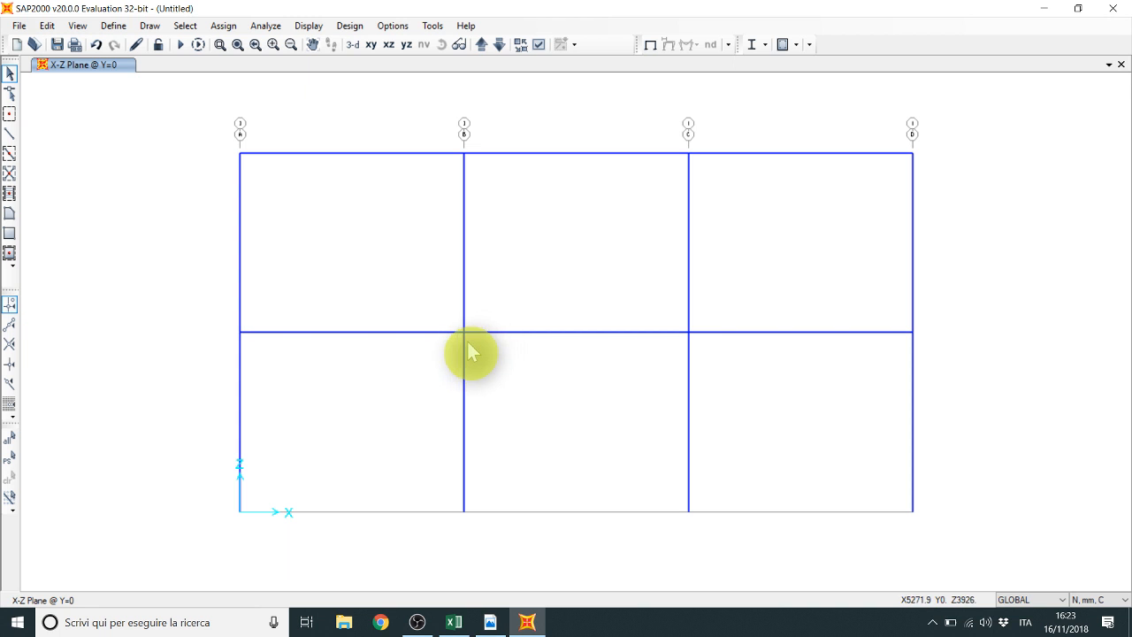
Step: Show the frame with the Extrude view type in 3-D and examine the beam-column joint at an upper corner
left_click(539, 44)
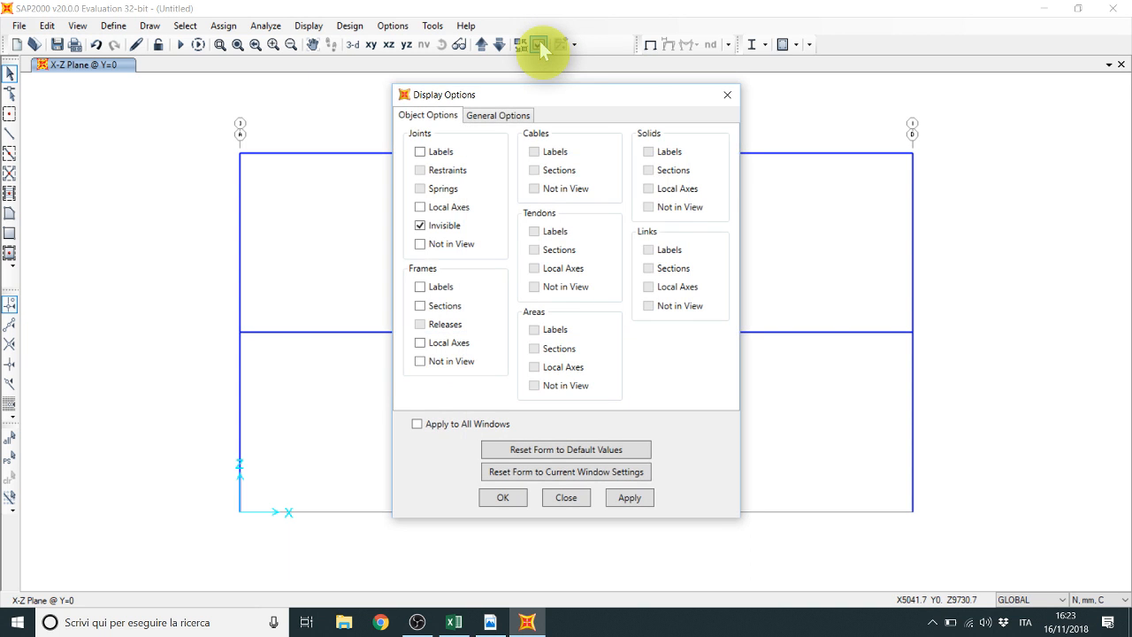
left_click(490, 118)
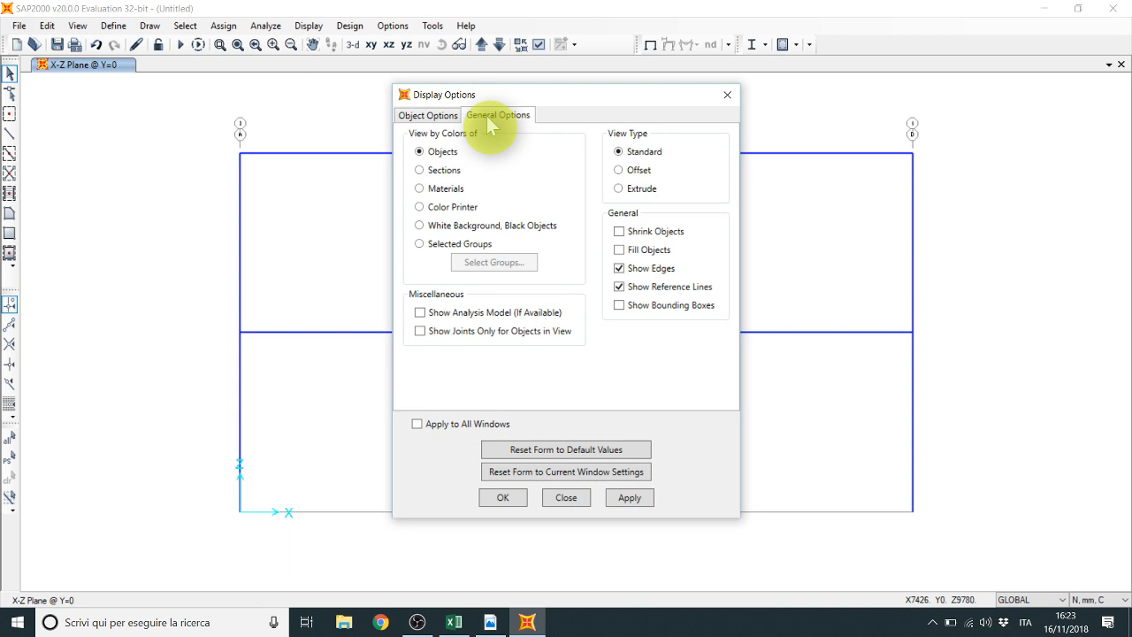
left_click(634, 187)
left_click(634, 498)
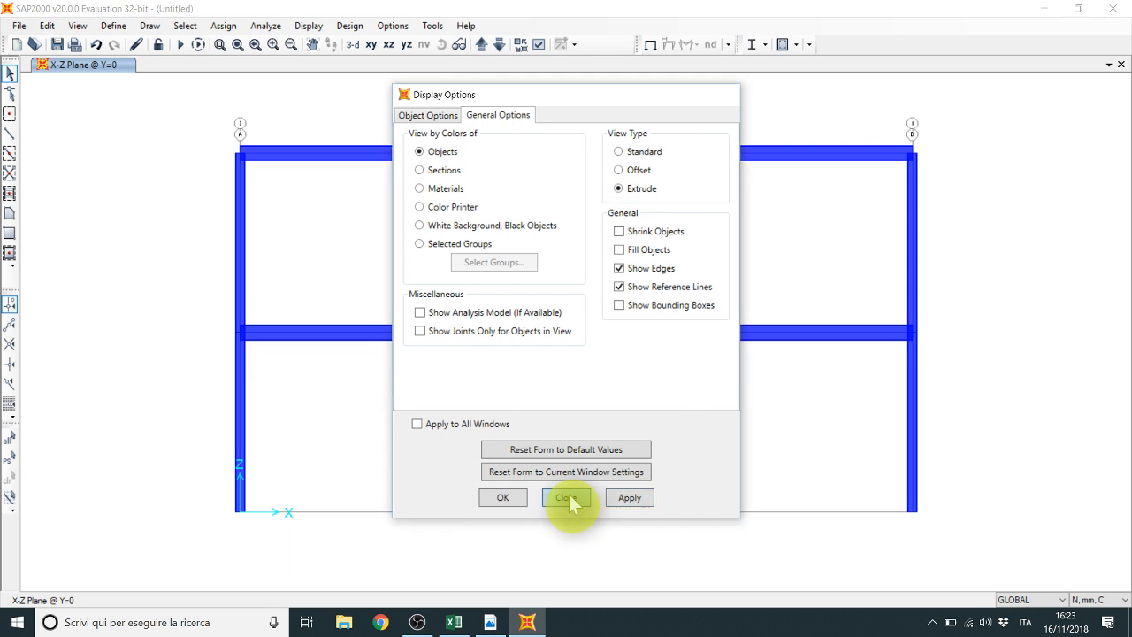
left_click(567, 499)
left_click(356, 44)
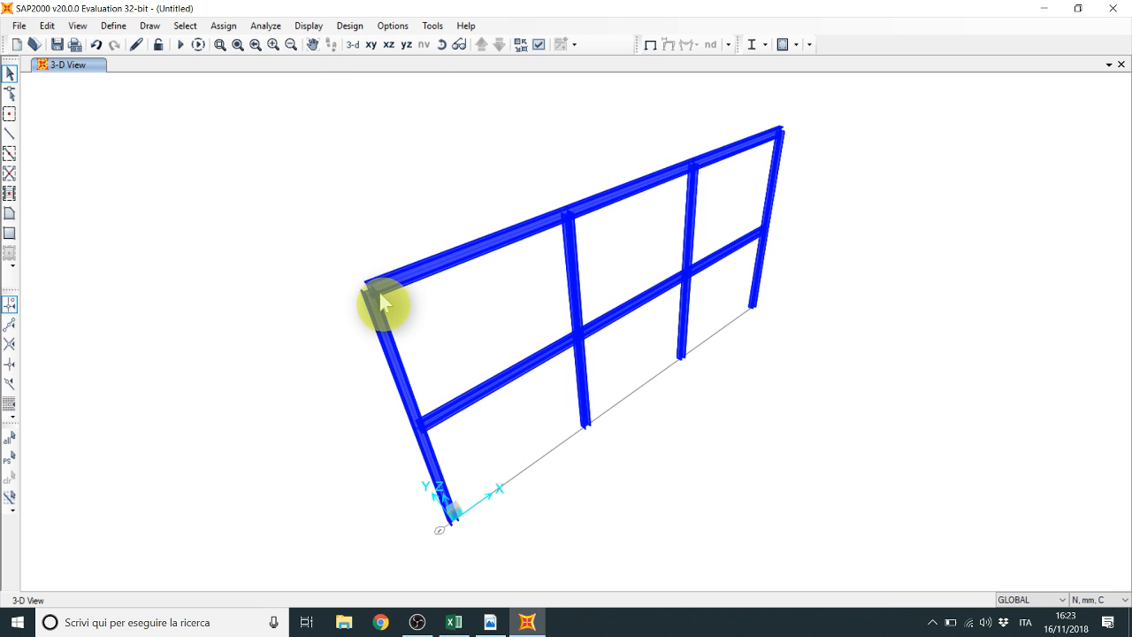
scroll(379, 299, "down", 5)
scroll(374, 305, "up", 8)
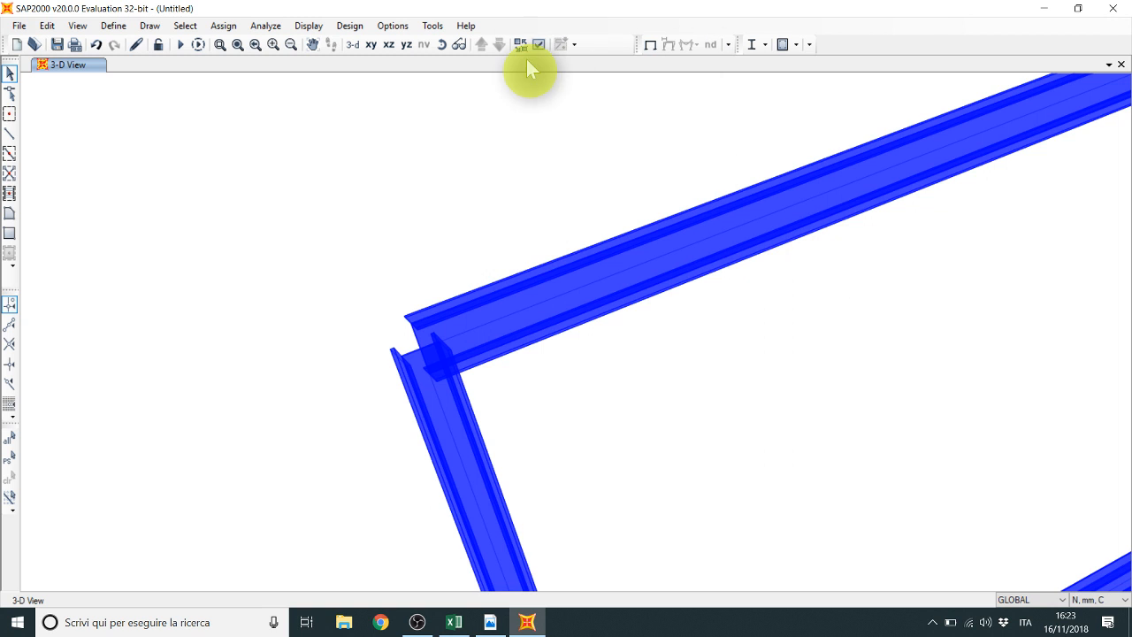
Step: Return to the X-Z plane view and restore the Standard view type
left_click(389, 46)
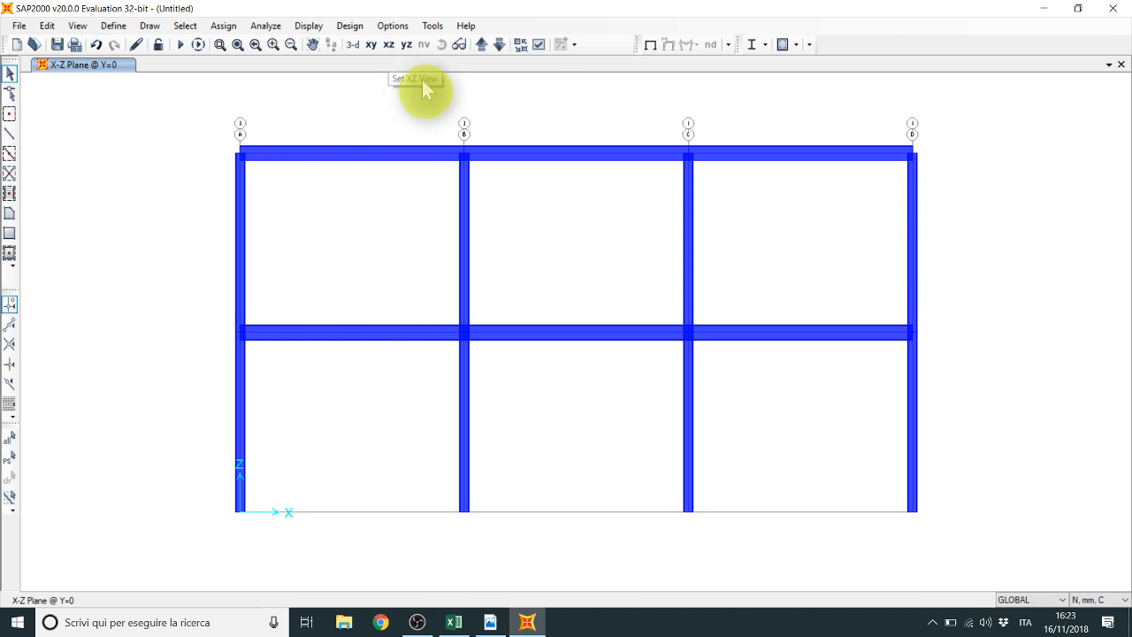
left_click(540, 45)
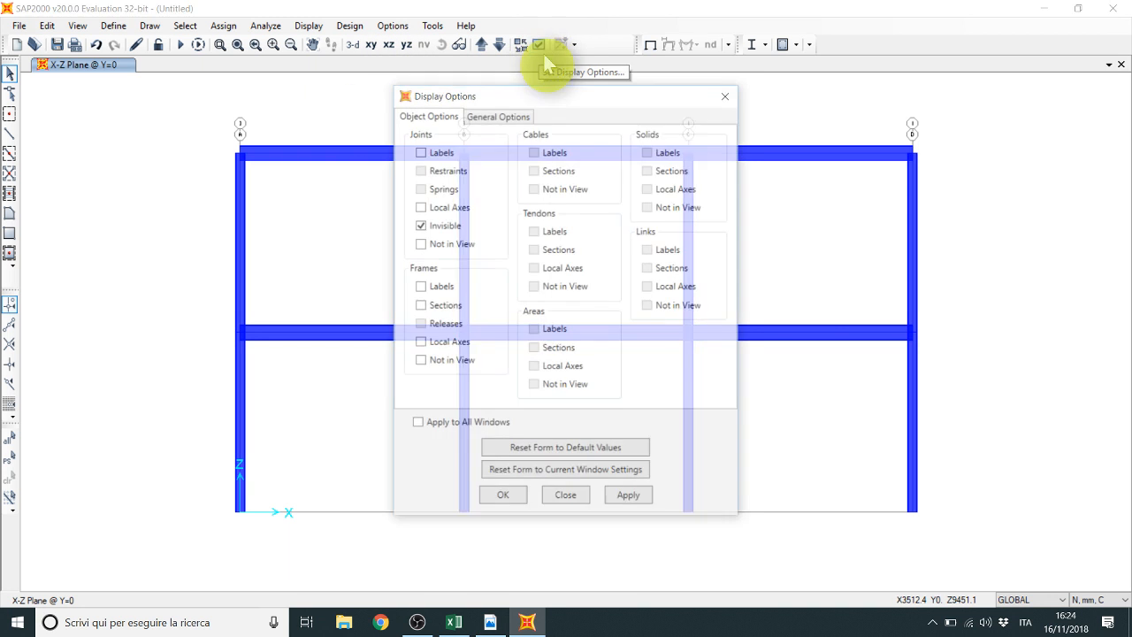
left_click(500, 116)
left_click(650, 153)
left_click(633, 497)
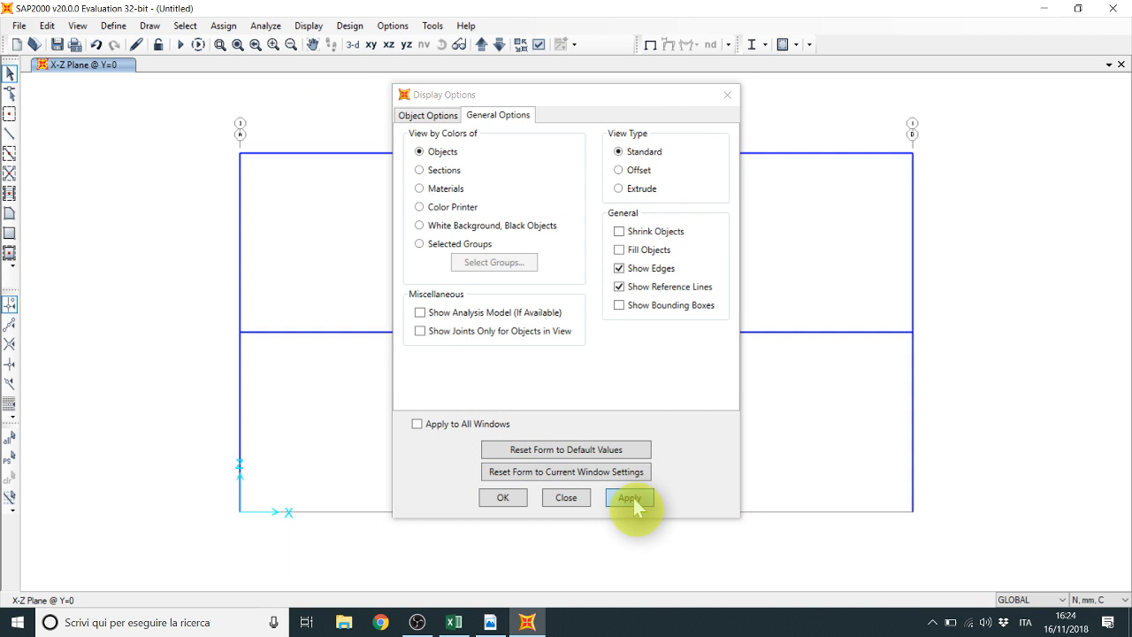
left_click(584, 498)
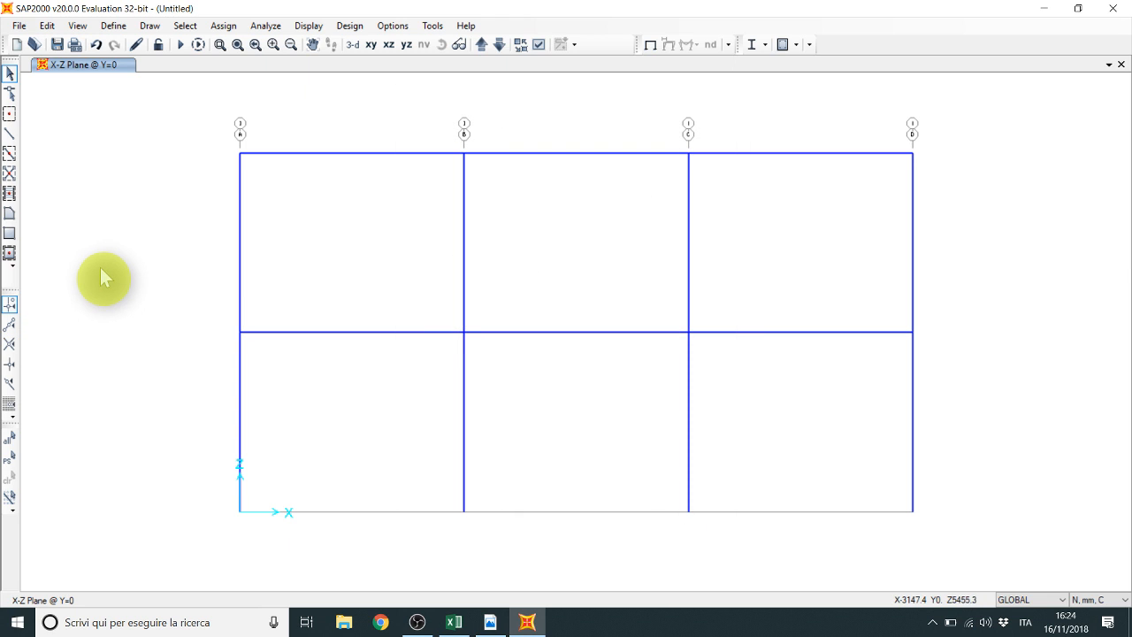
Step: Select the beams of both storeys in the two outer bays, between grid lines A-B and C-D
left_click_drag(382, 135, 329, 378)
left_click_drag(602, 134, 534, 375)
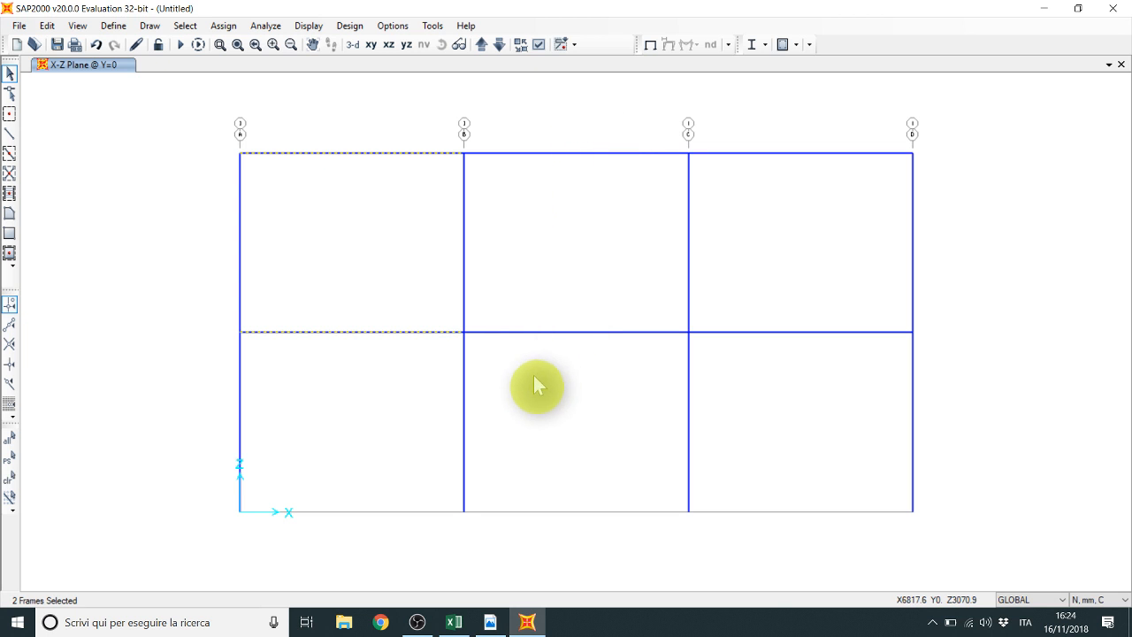
left_click_drag(823, 136, 738, 404)
left_click_drag(569, 66, 530, 379)
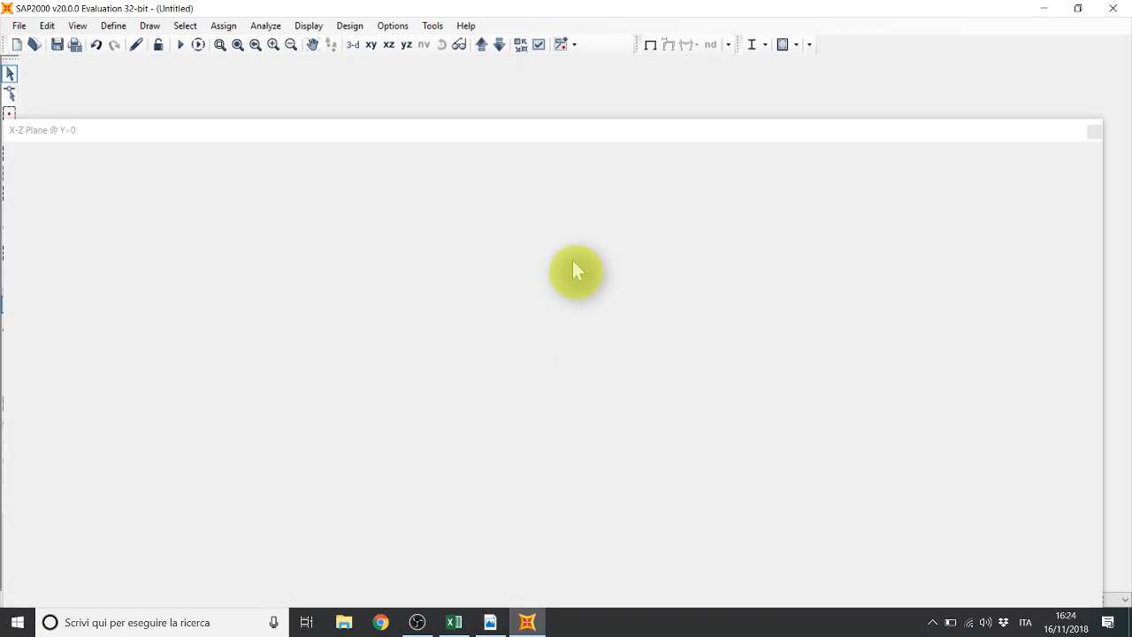
left_click_drag(524, 133, 533, 11)
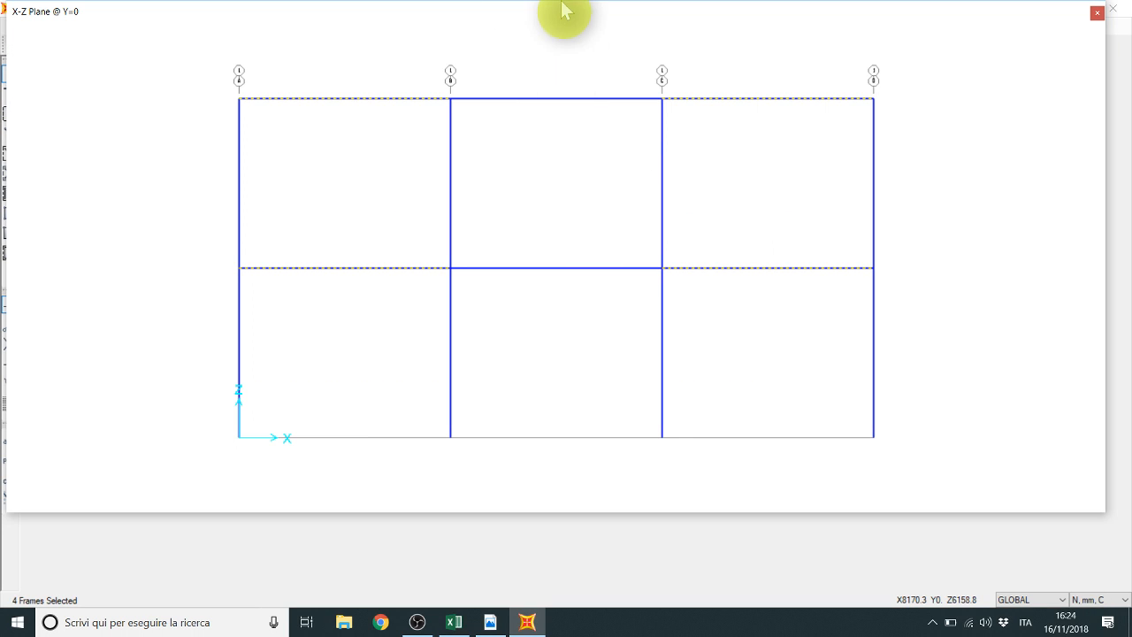
left_click_drag(564, 77, 575, 321)
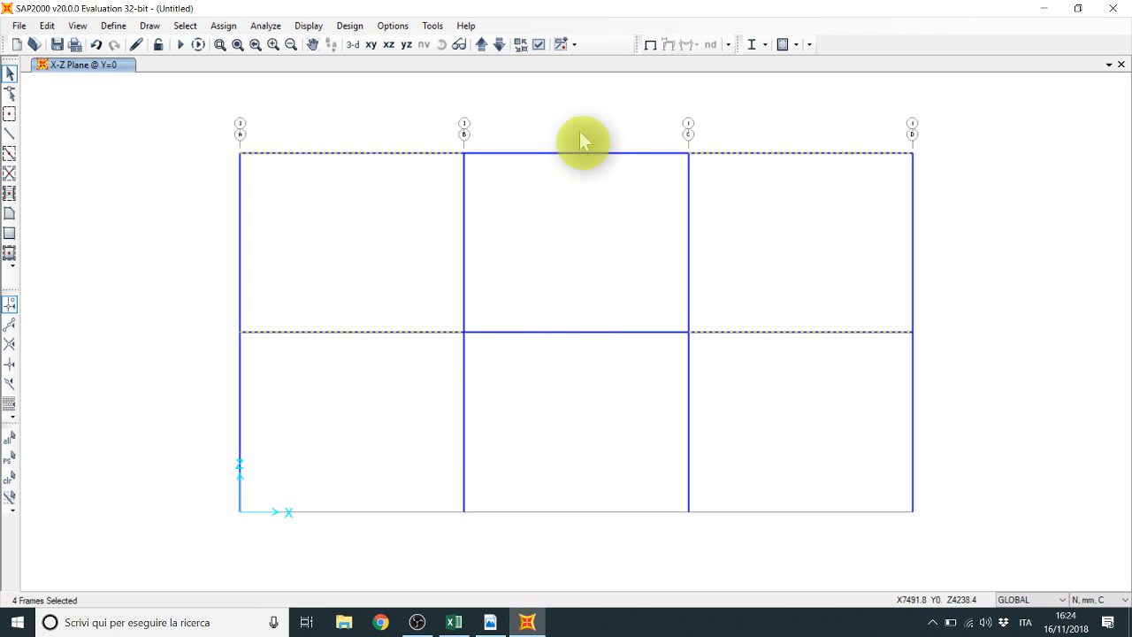
Step: Add the two middle-bay beams to the selection and divide all selected beams into 4 frames each
left_click_drag(574, 112, 541, 340)
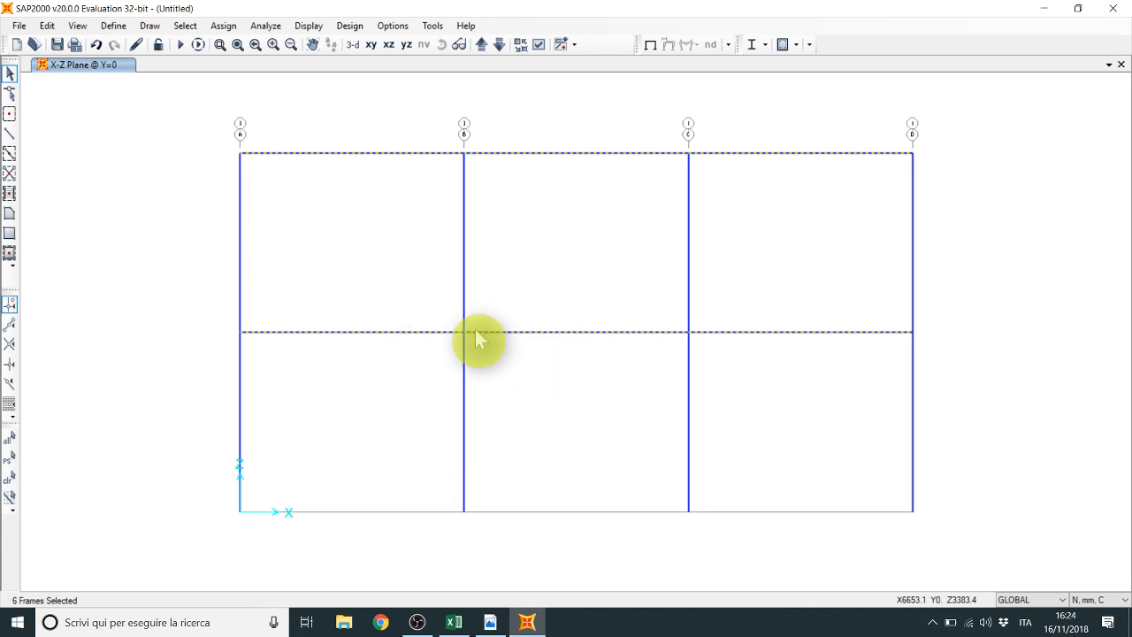
left_click(50, 26)
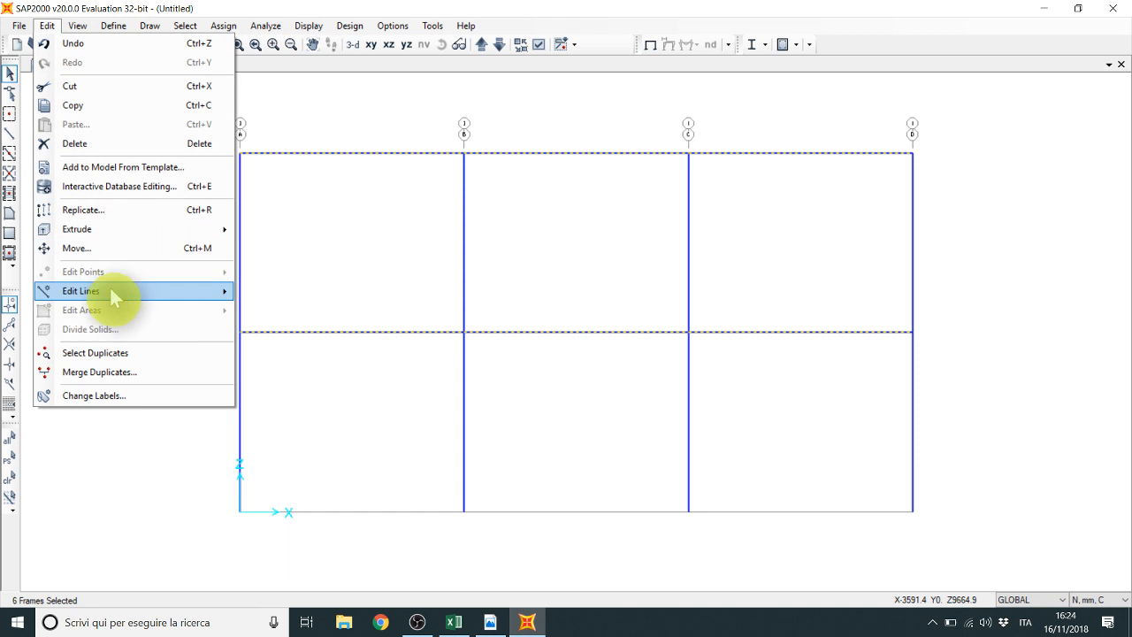
mouse_move(112, 291)
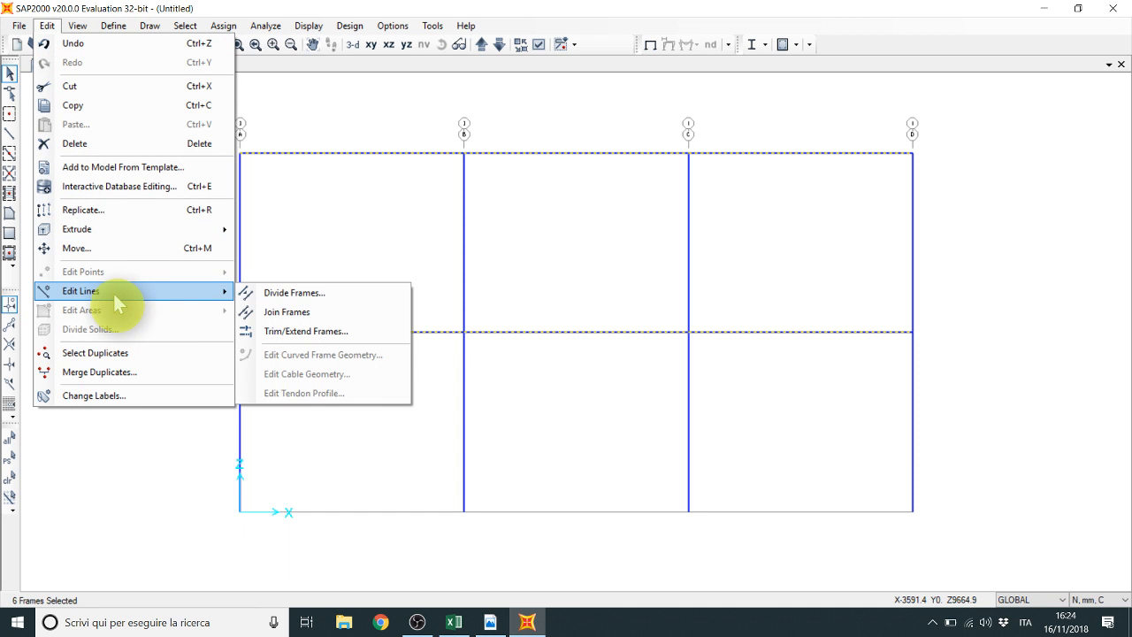
left_click(304, 296)
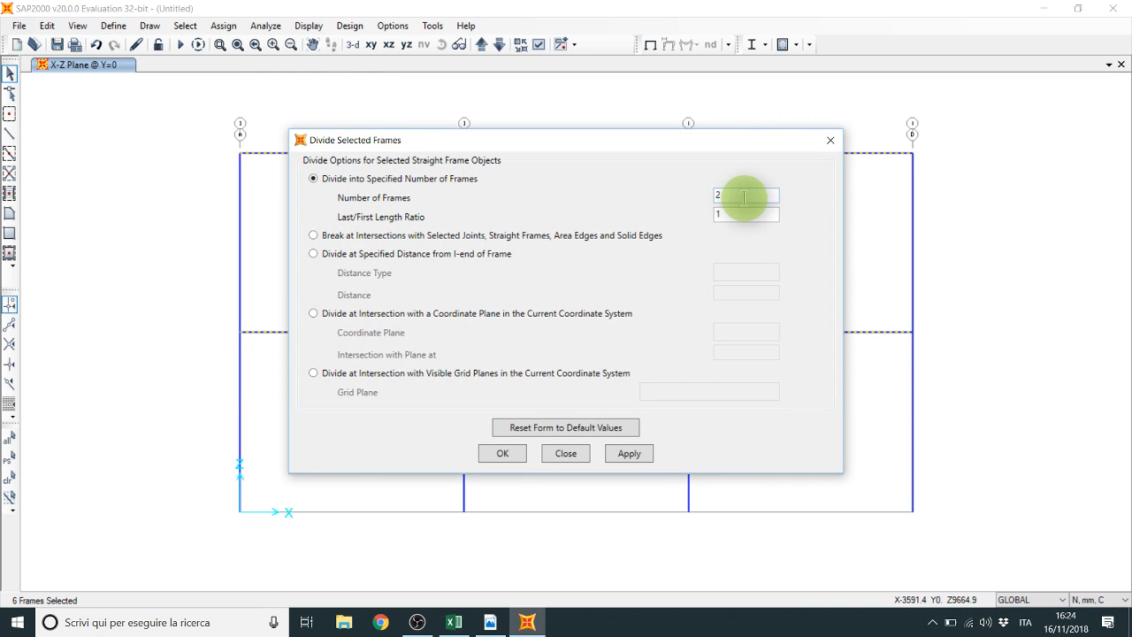
type("4")
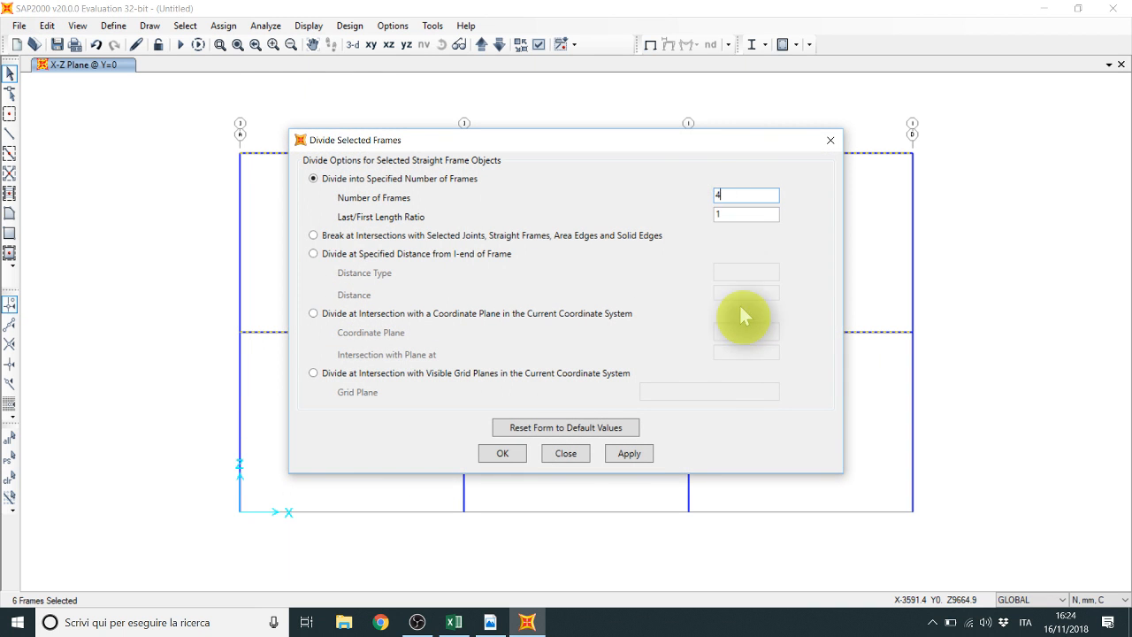
left_click(627, 454)
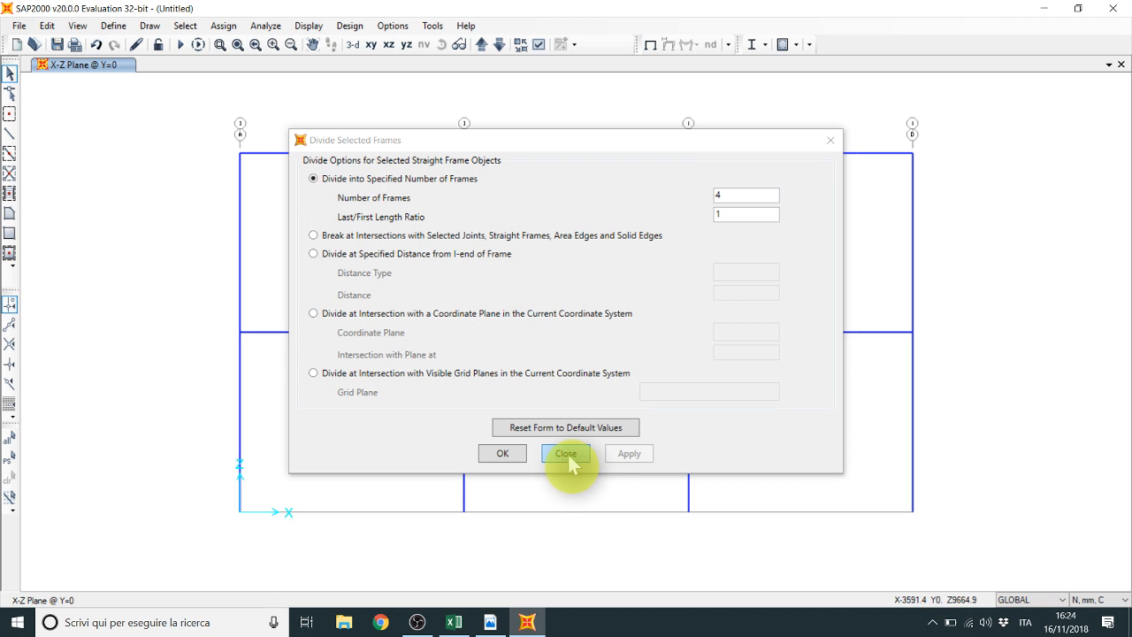
left_click(566, 454)
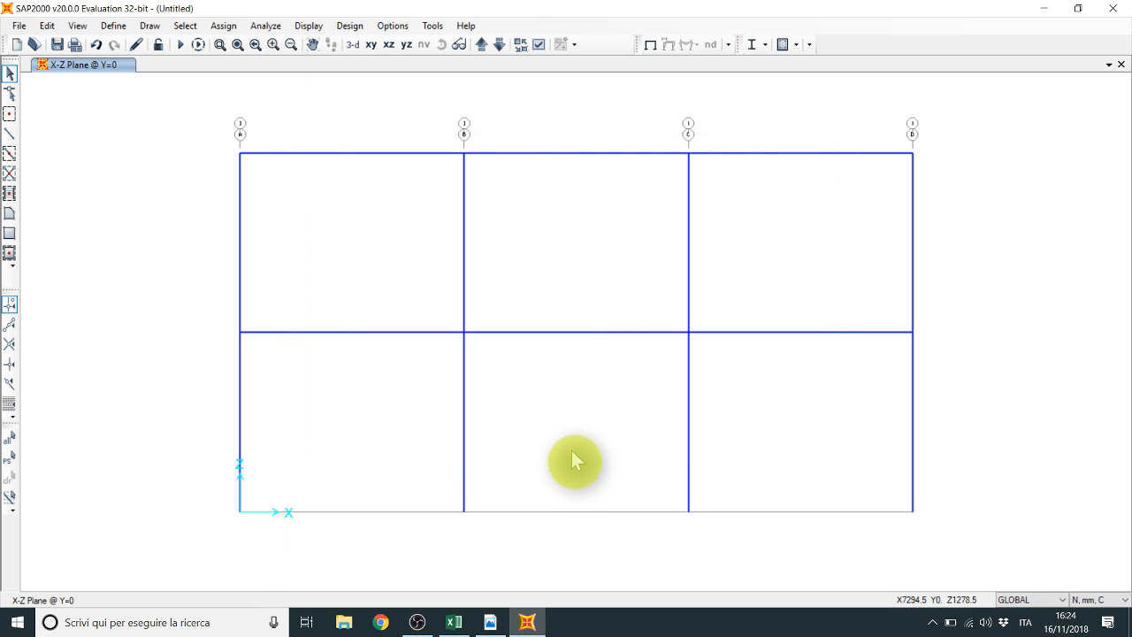
Step: Display the frame section names on the model to check the divided beams
left_click(538, 45)
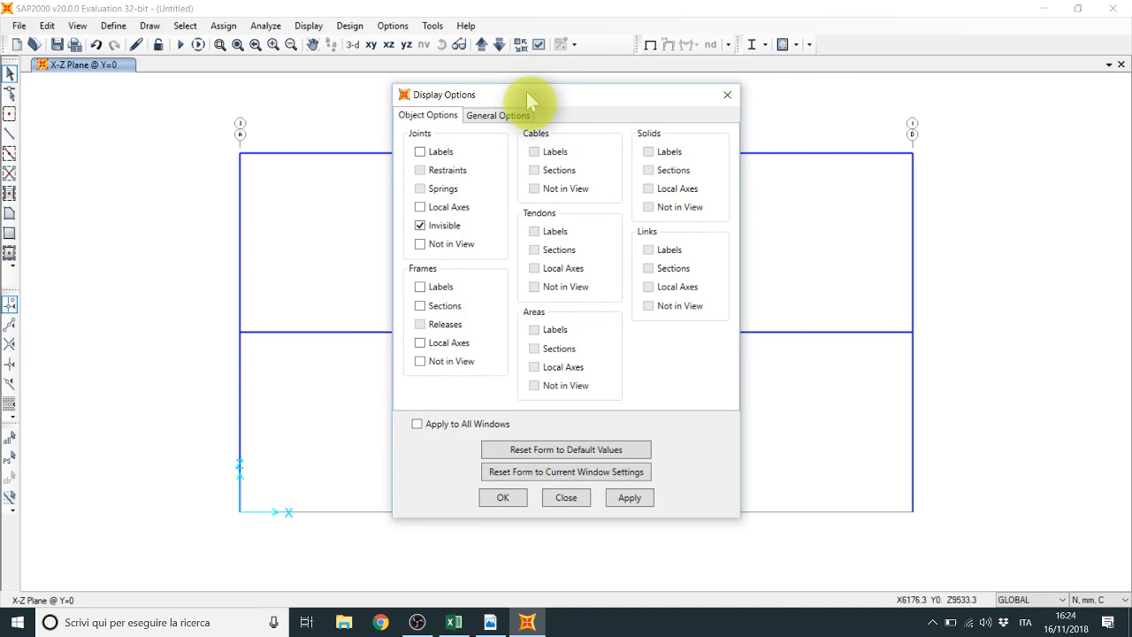
left_click_drag(527, 92, 172, 187)
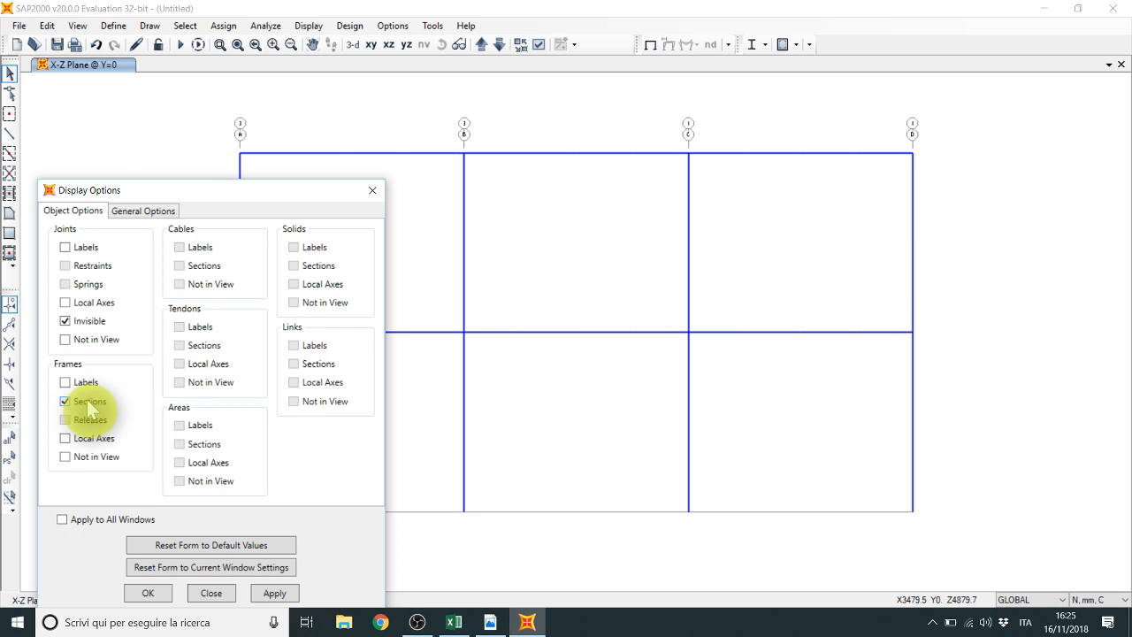
left_click(270, 594)
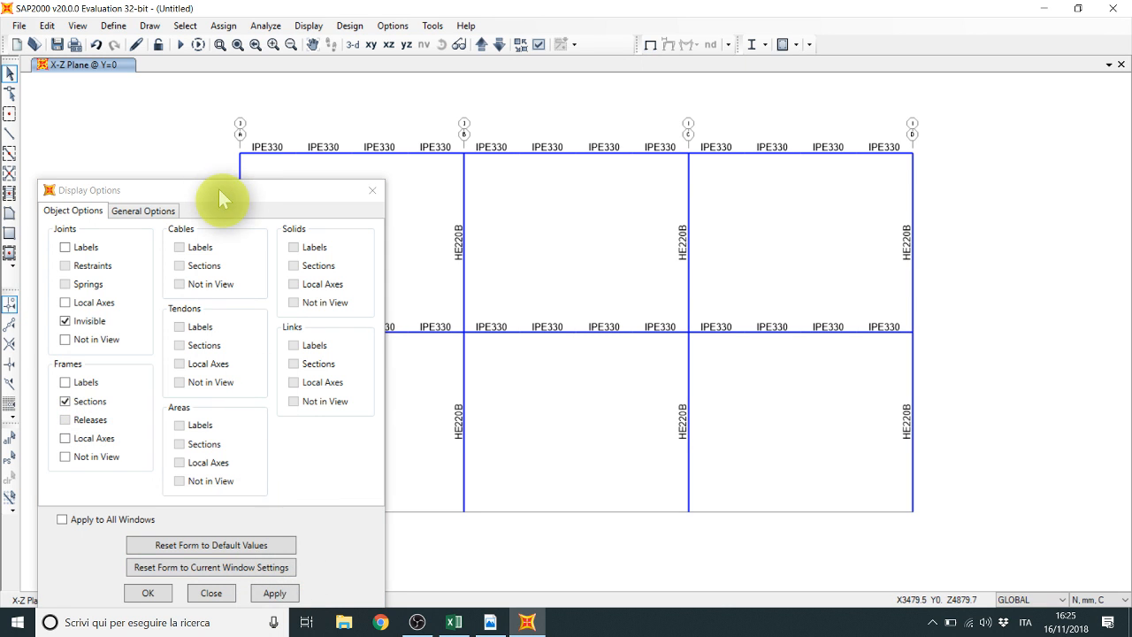
mouse_move(220, 189)
left_mouse_down()
mouse_move(260, 397)
mouse_move(260, 493)
mouse_move(239, 527)
mouse_move(198, 131)
left_mouse_up()
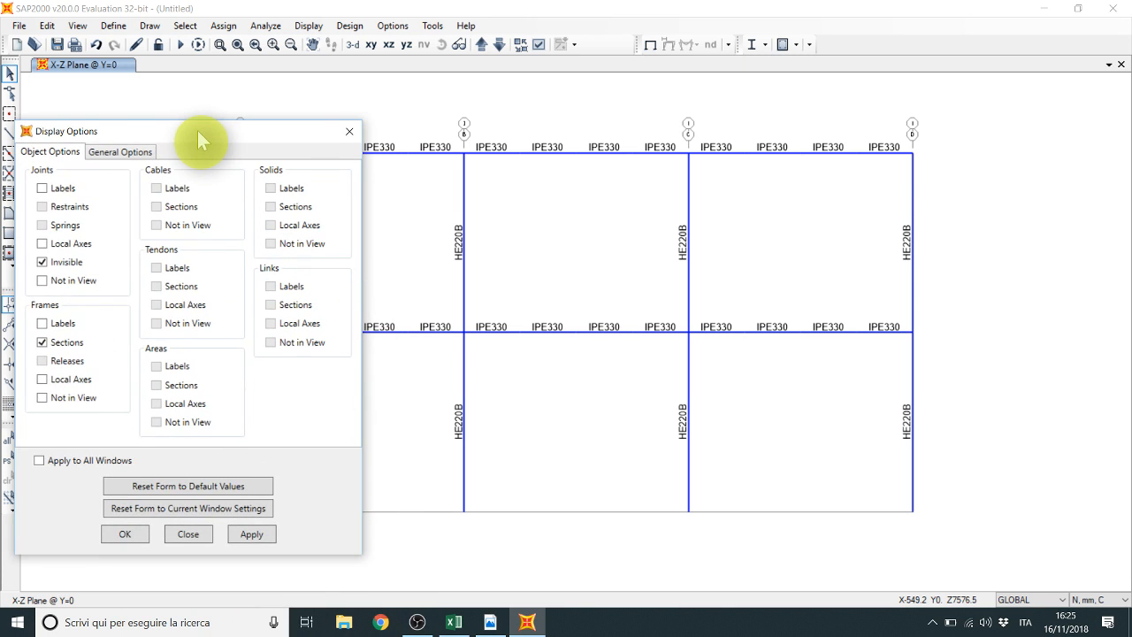
Step: Hide the frame section names and display the joint labels instead
left_click(68, 343)
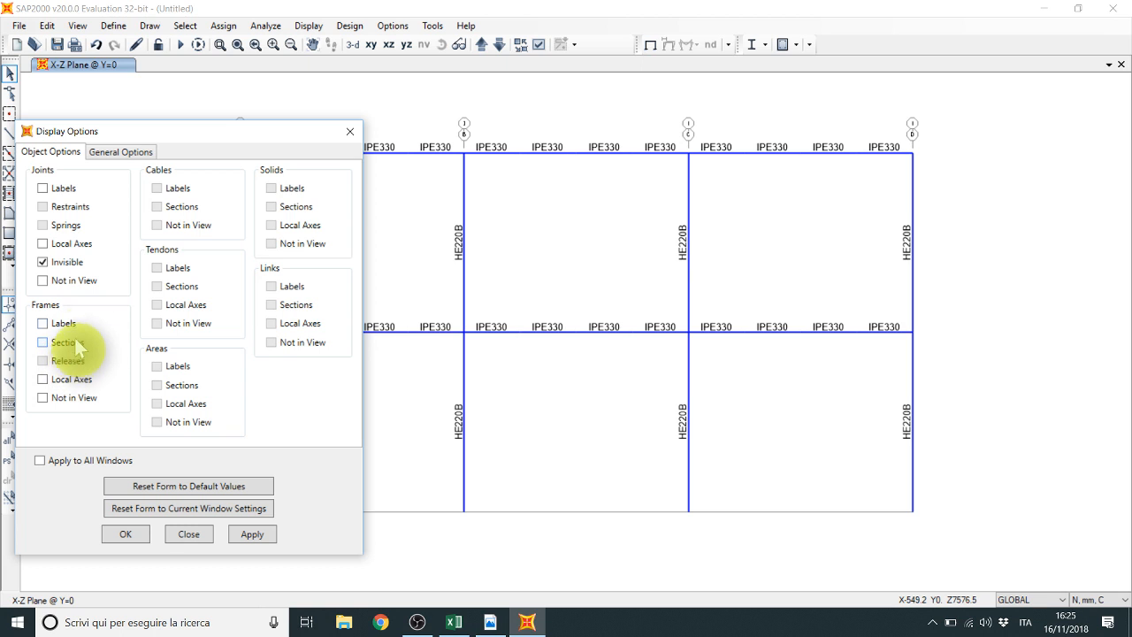
left_click(63, 188)
left_click(248, 534)
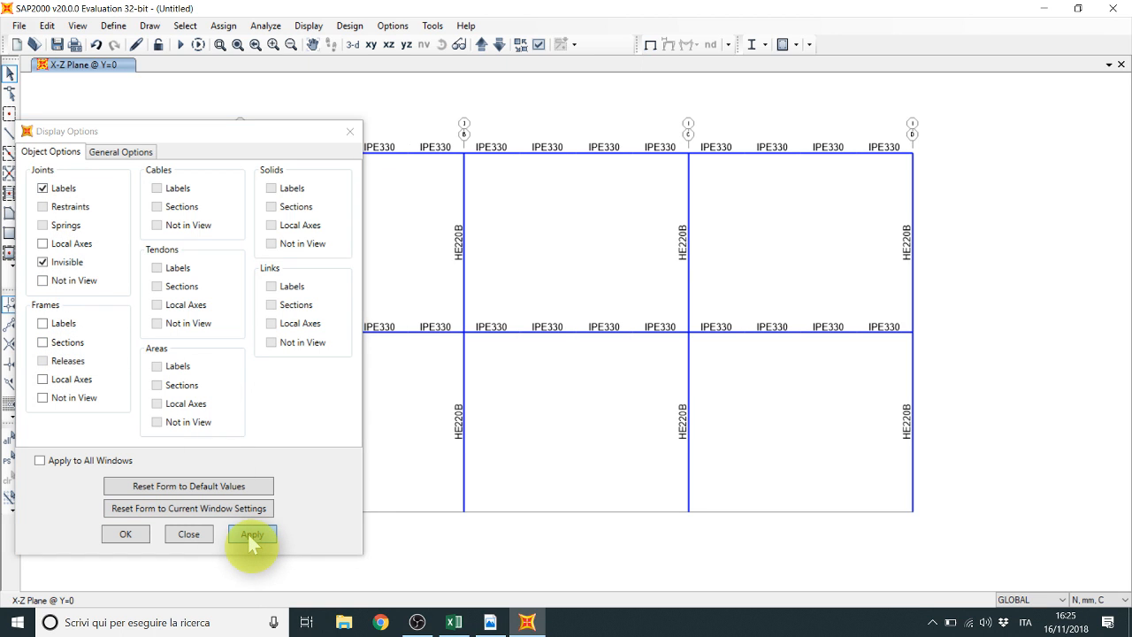
Step: Display the frame labels on the model and hide the joint labels
left_click(84, 322)
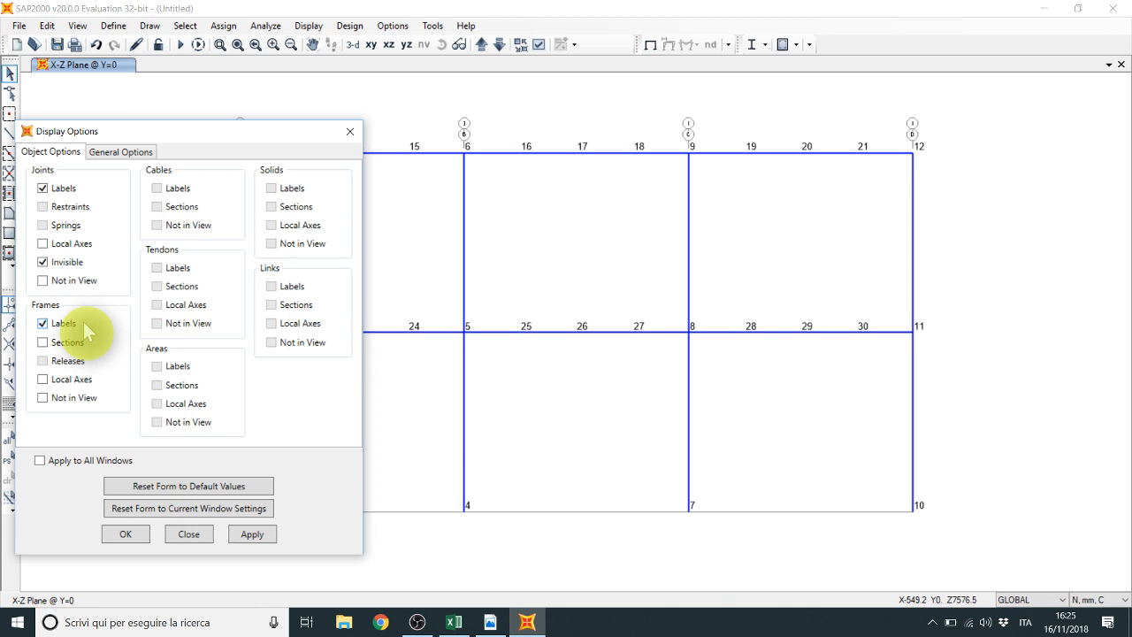
left_click(252, 536)
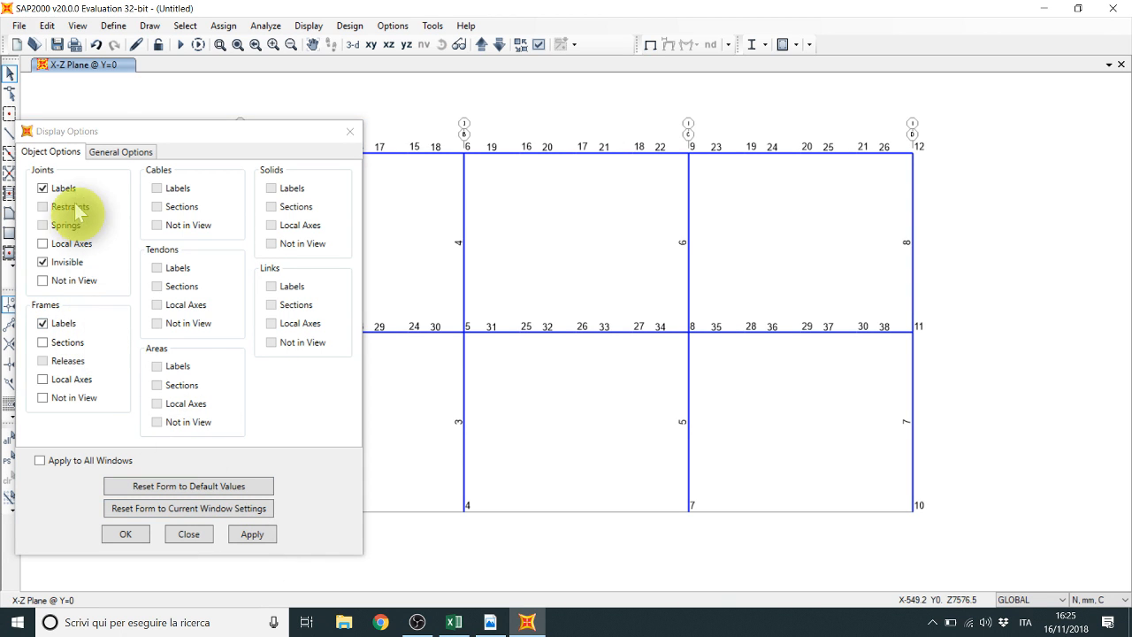
left_click(62, 188)
left_click(267, 531)
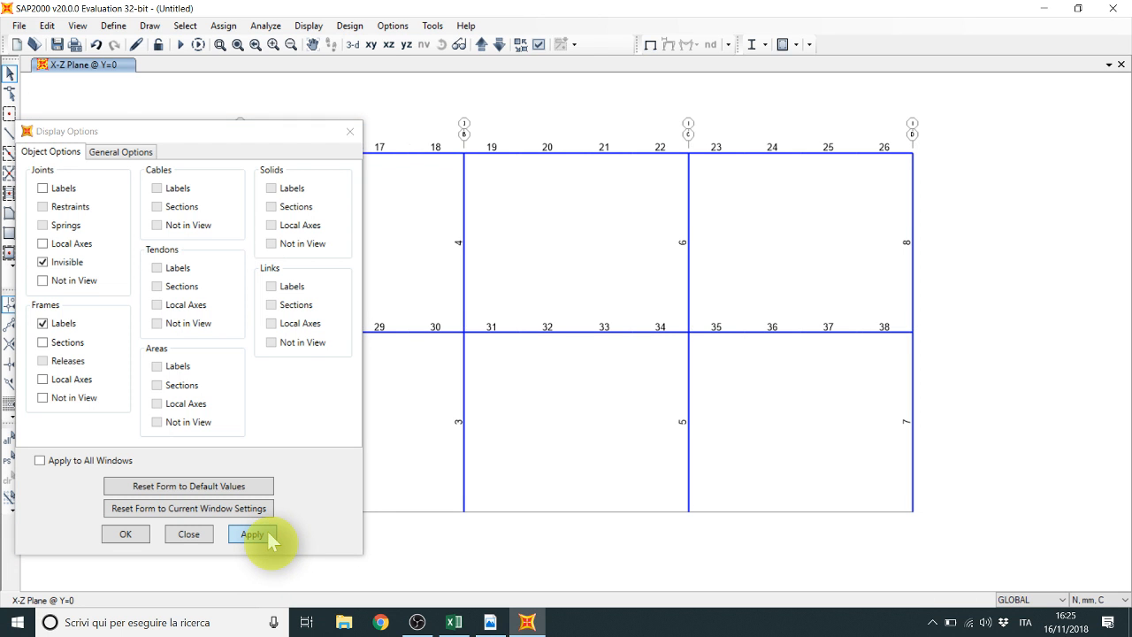
Step: Hide the frame labels and close the display options
left_click_drag(239, 133, 309, 145)
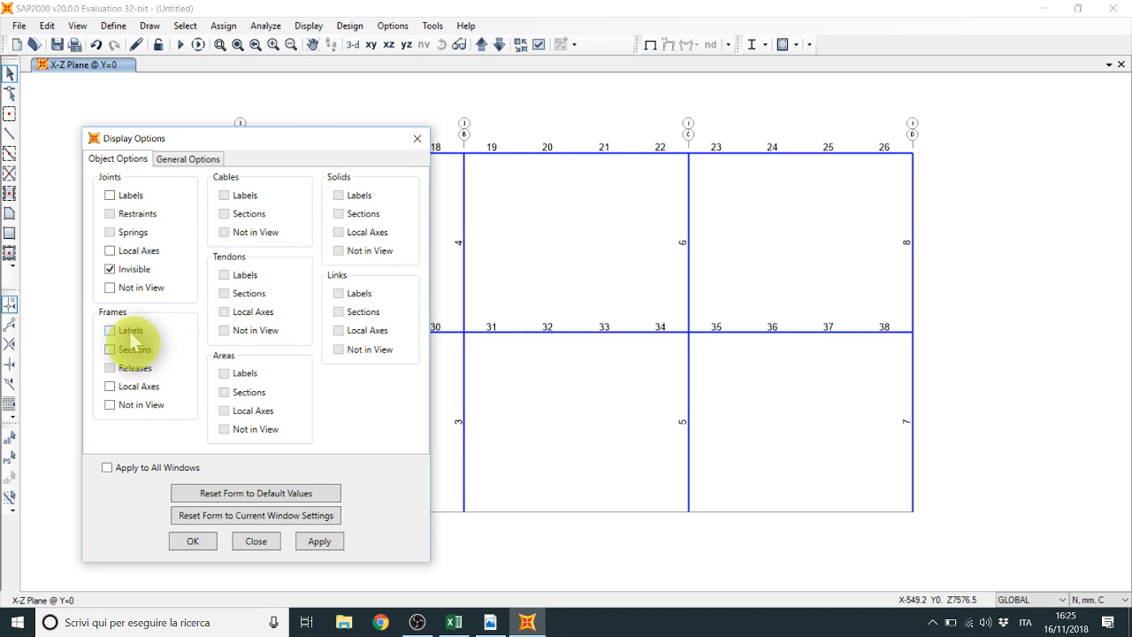
left_click(340, 540)
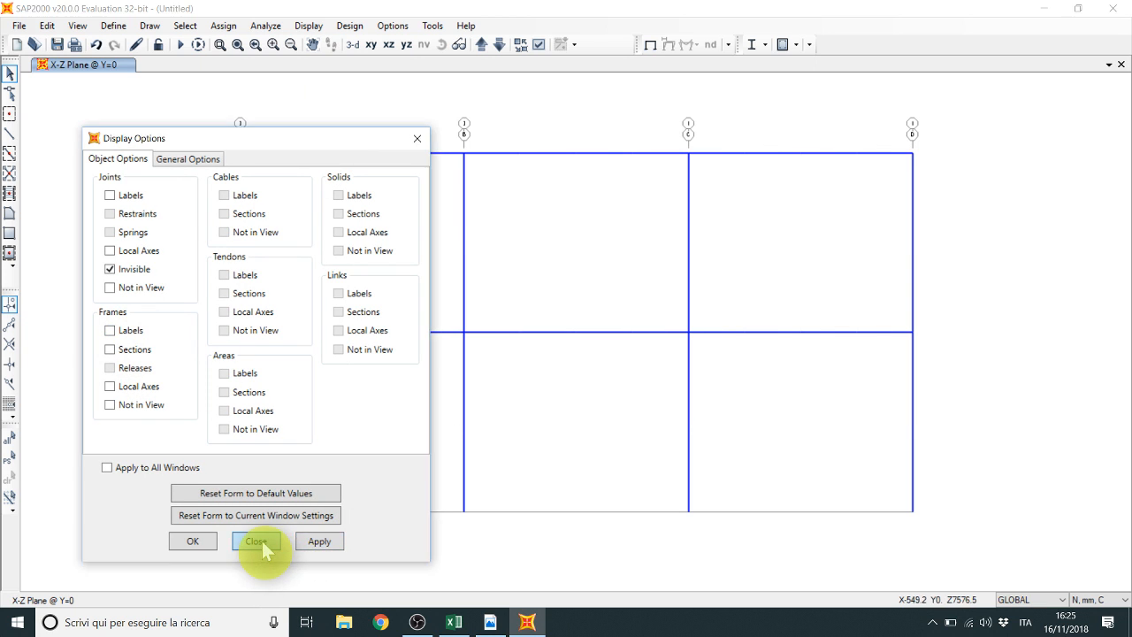
left_click(265, 541)
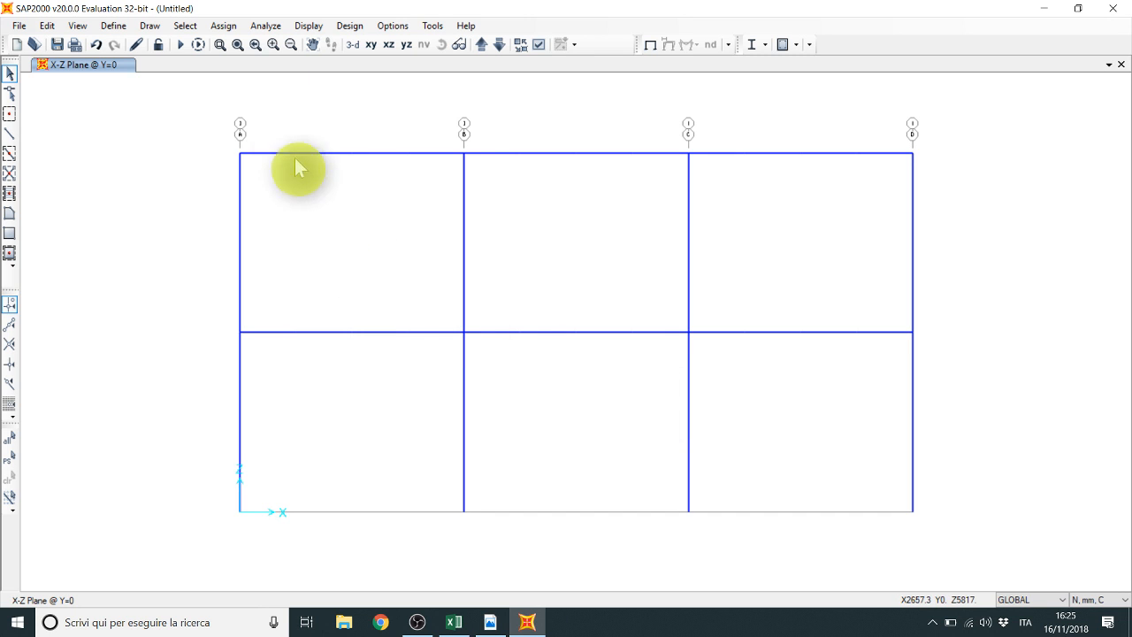
Step: Set up a fully fixed joint restraint assignment and check the column base supports in the frame drawing in Adobe Acrobat Reader
left_click(229, 24)
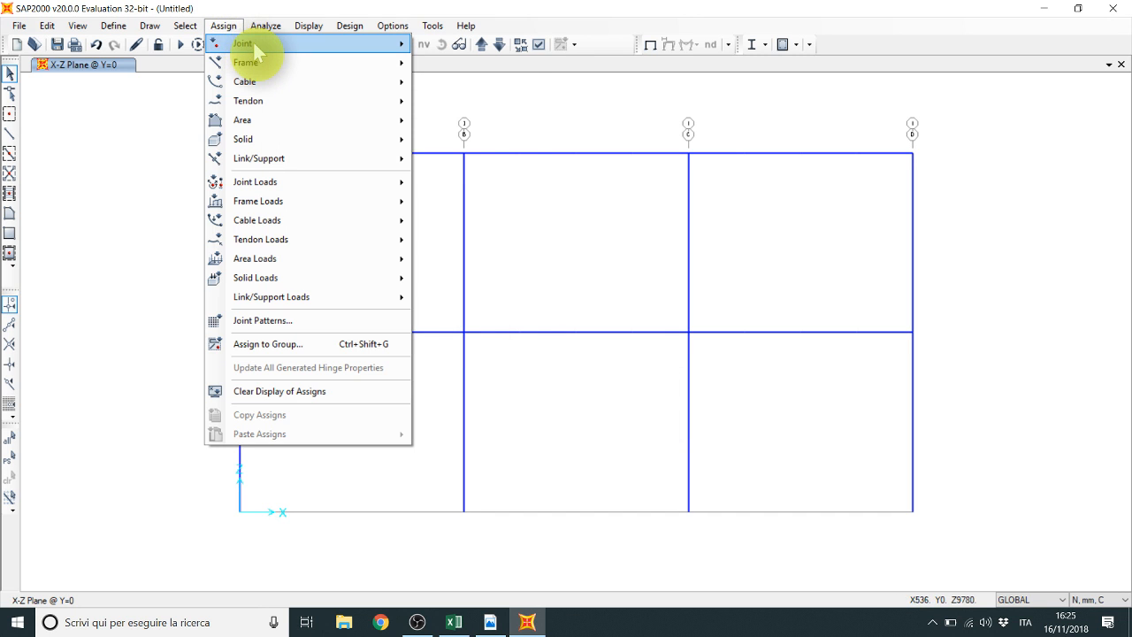
mouse_move(253, 42)
left_click(463, 52)
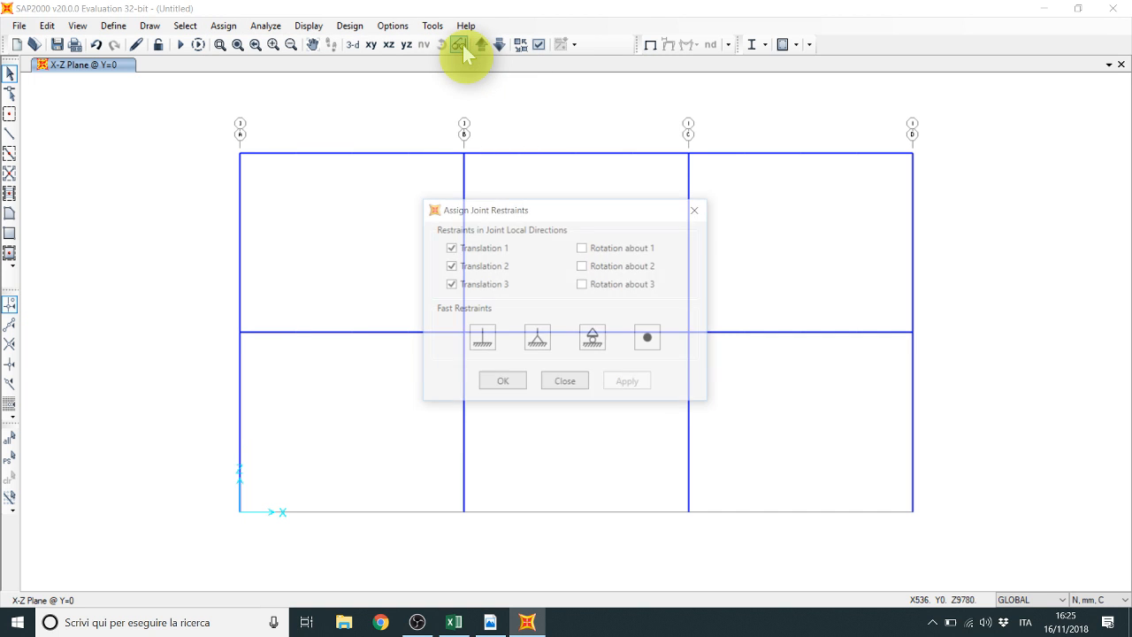
left_click(486, 345)
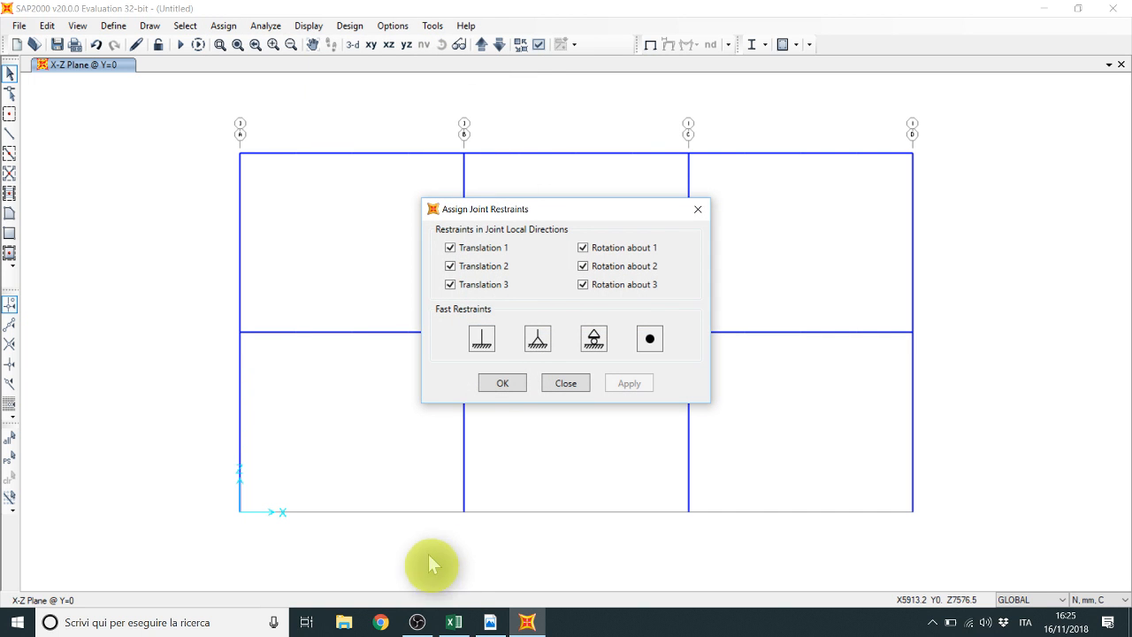
left_click(490, 621)
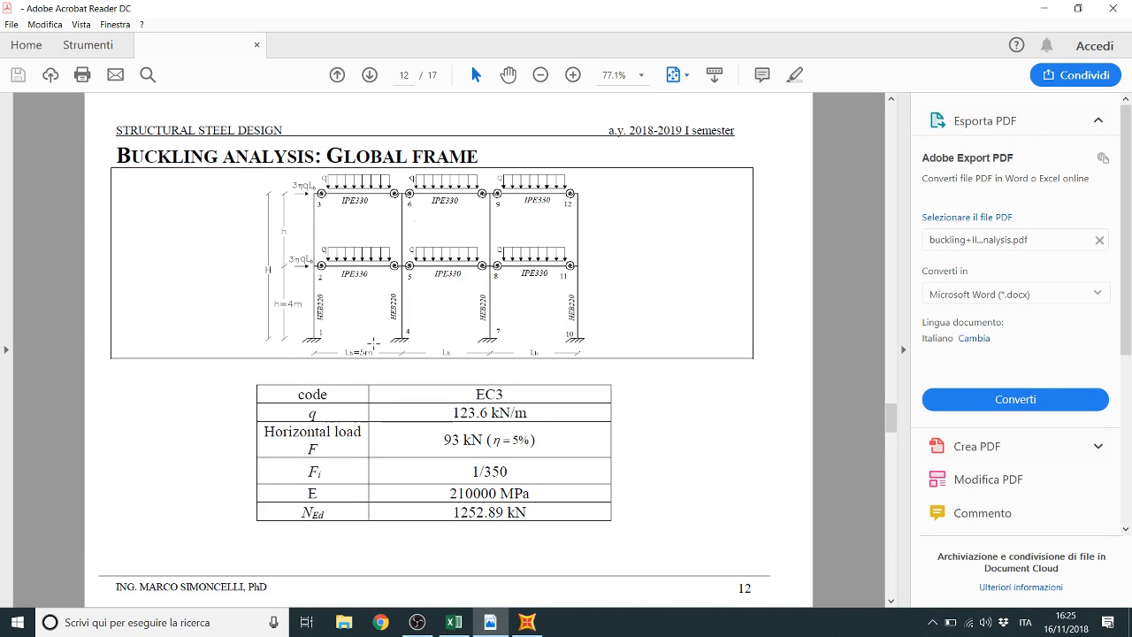
left_click(502, 626)
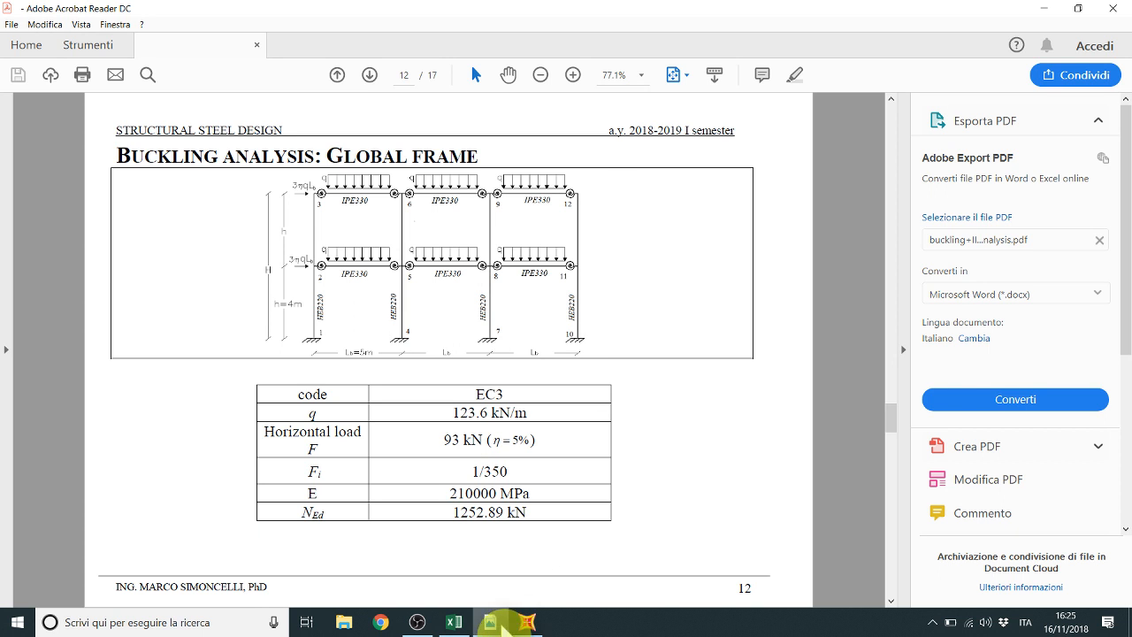
left_click(521, 625)
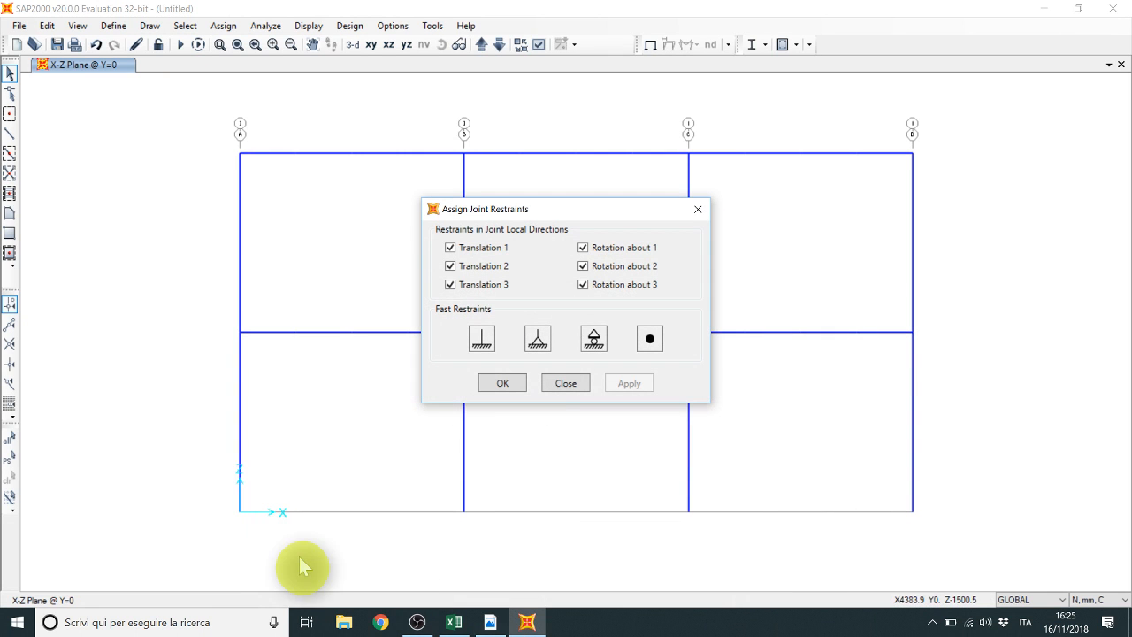
Step: Assign fixed restraints, with all translations and rotations restrained, to the four column base joints on grid lines A to D
left_click(241, 513)
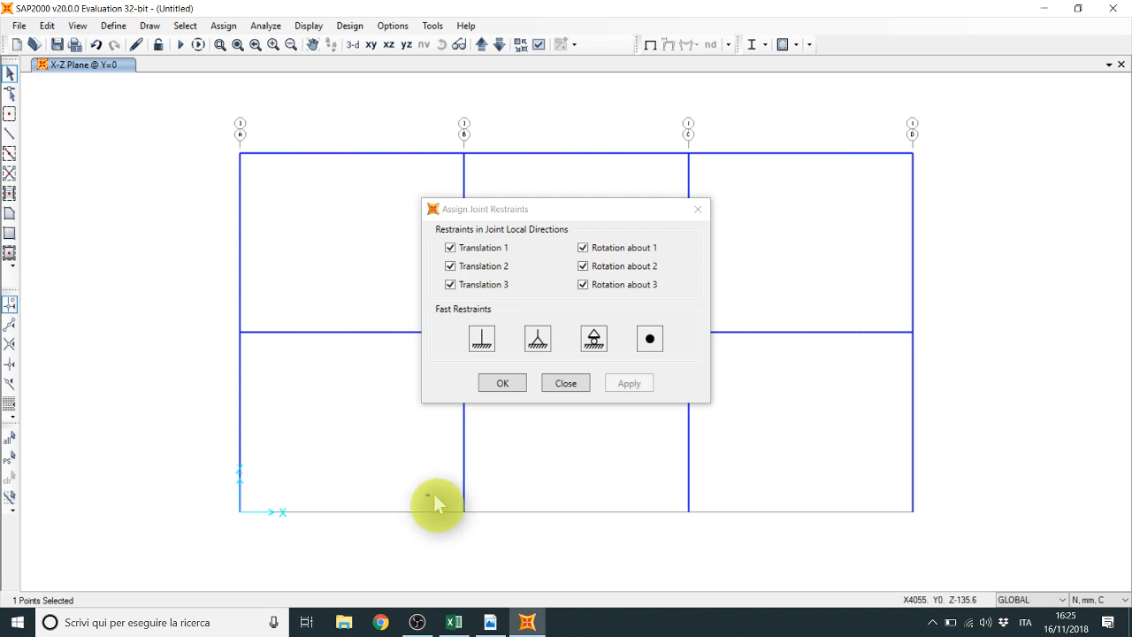
left_click_drag(426, 497, 492, 525)
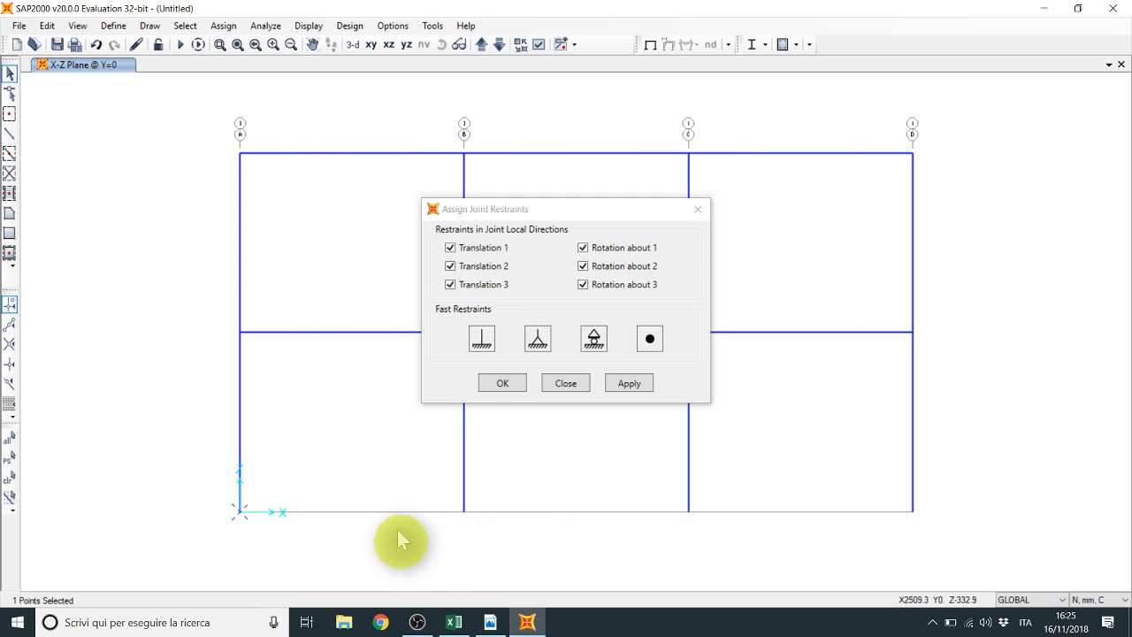
left_click(464, 513)
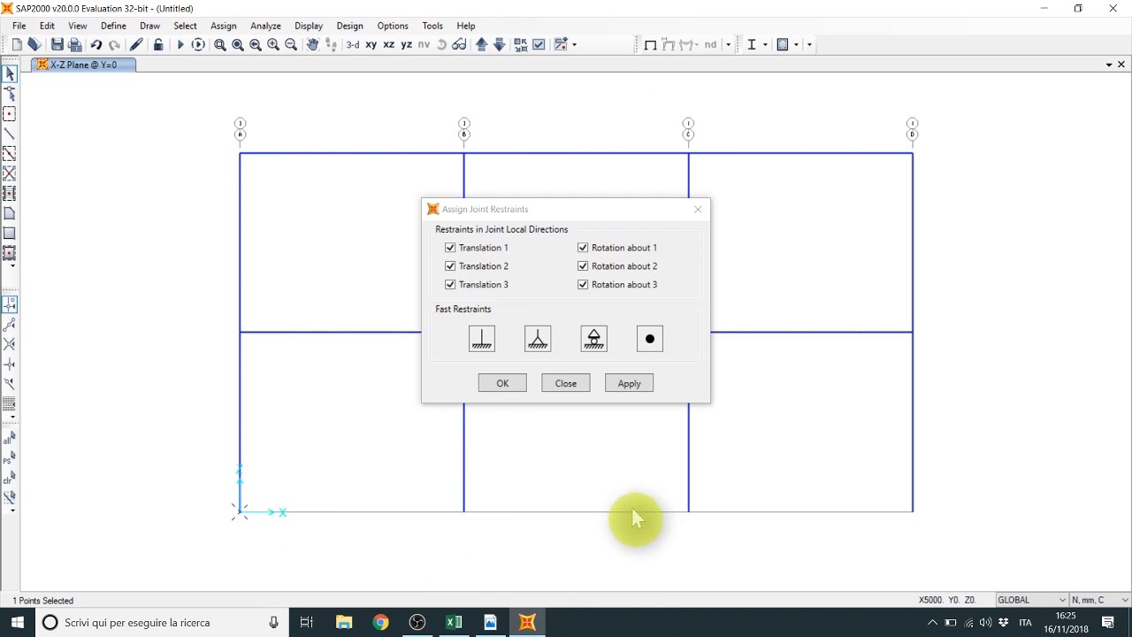
left_click(689, 511)
left_click(913, 508)
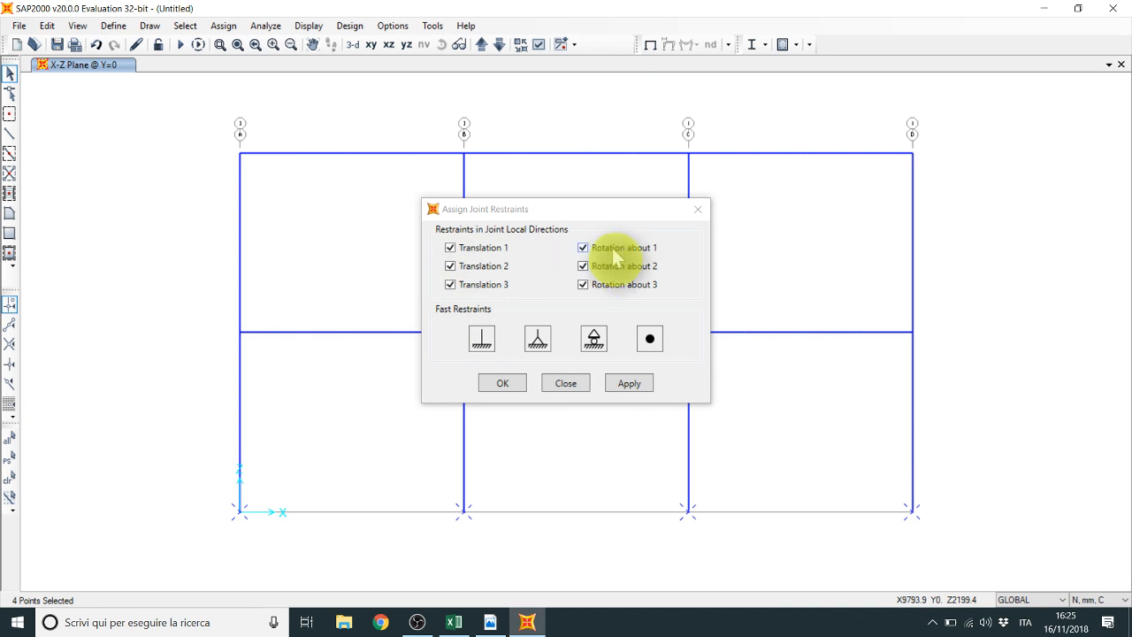
left_click(477, 343)
left_click(628, 382)
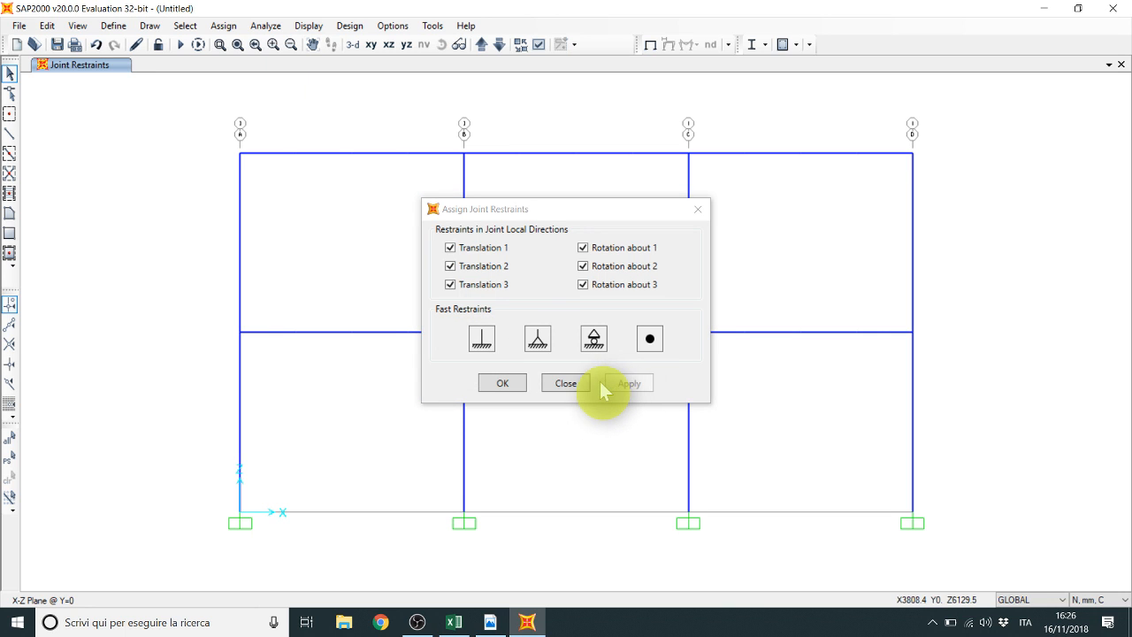
left_click(567, 383)
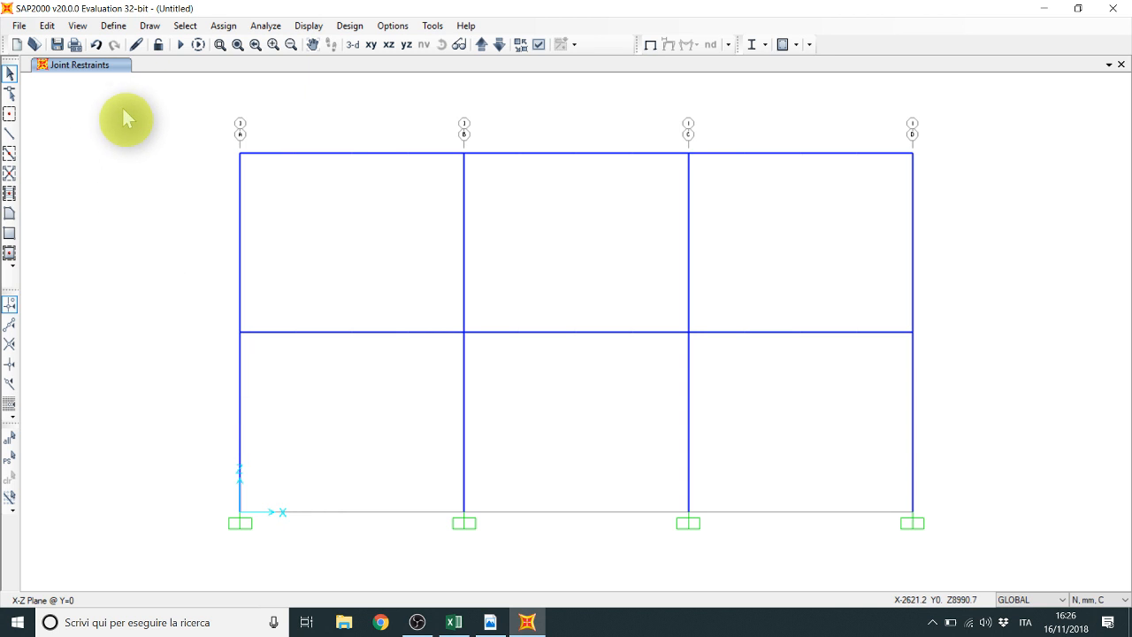
Step: Modify the default load pattern to be named vertical, with type Live and a self-weight multiplier of 0
left_click(112, 27)
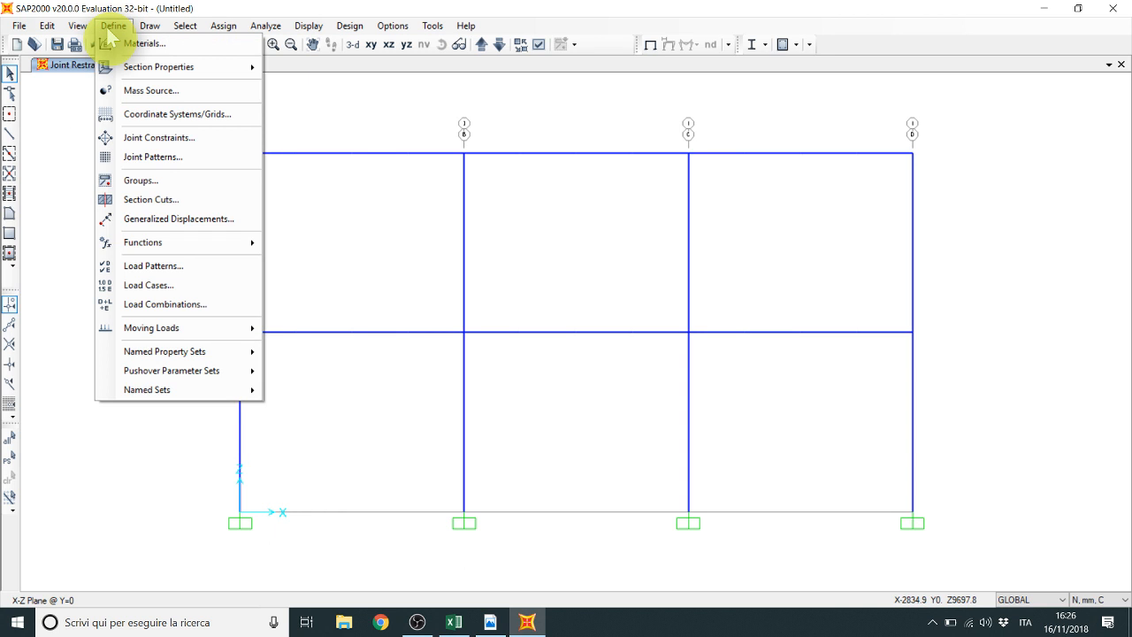
left_click(167, 263)
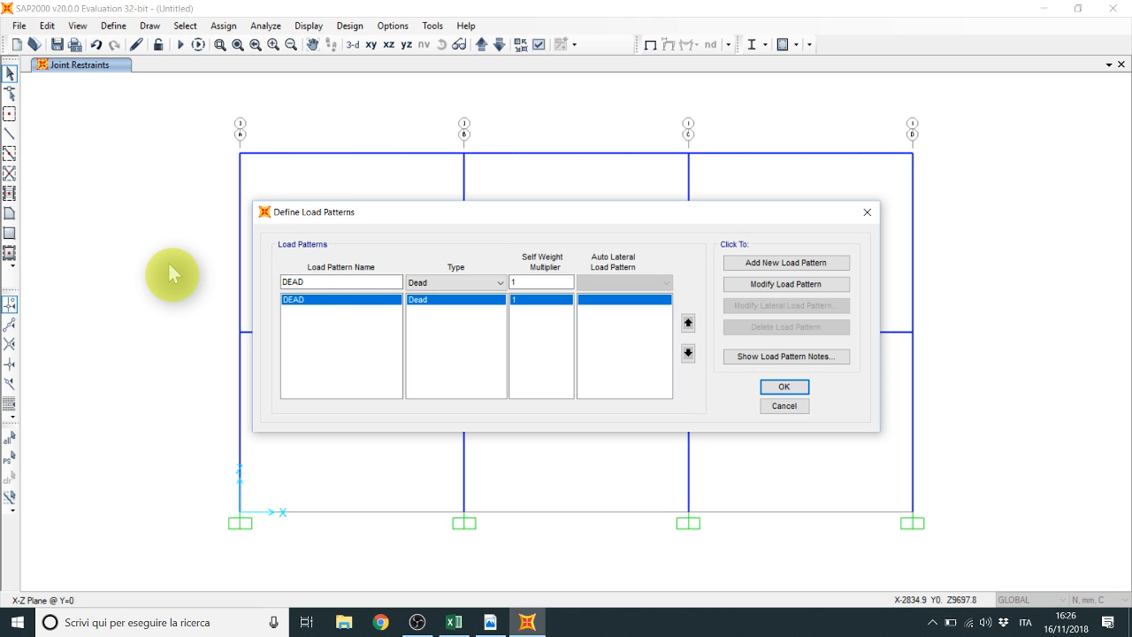
double_click(351, 283)
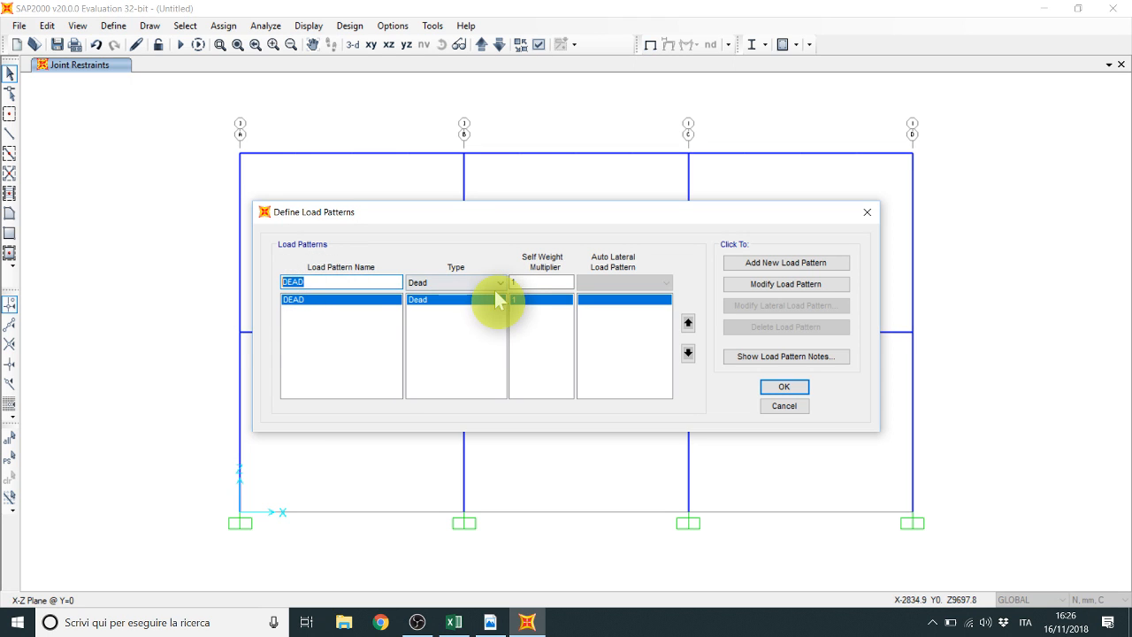
type("vertical")
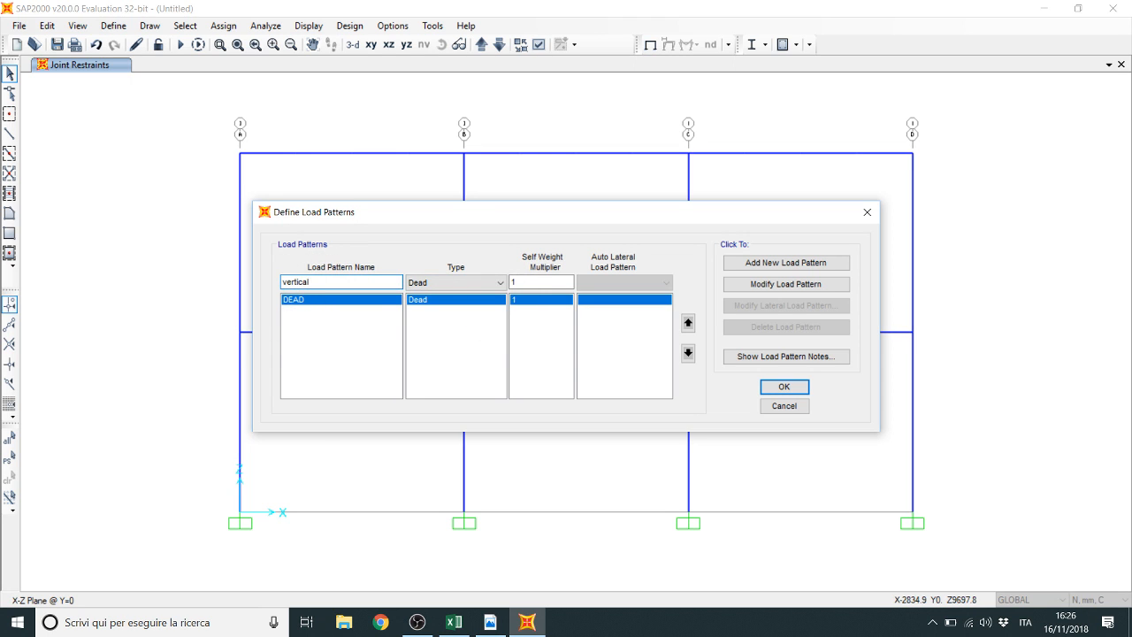
left_click(463, 285)
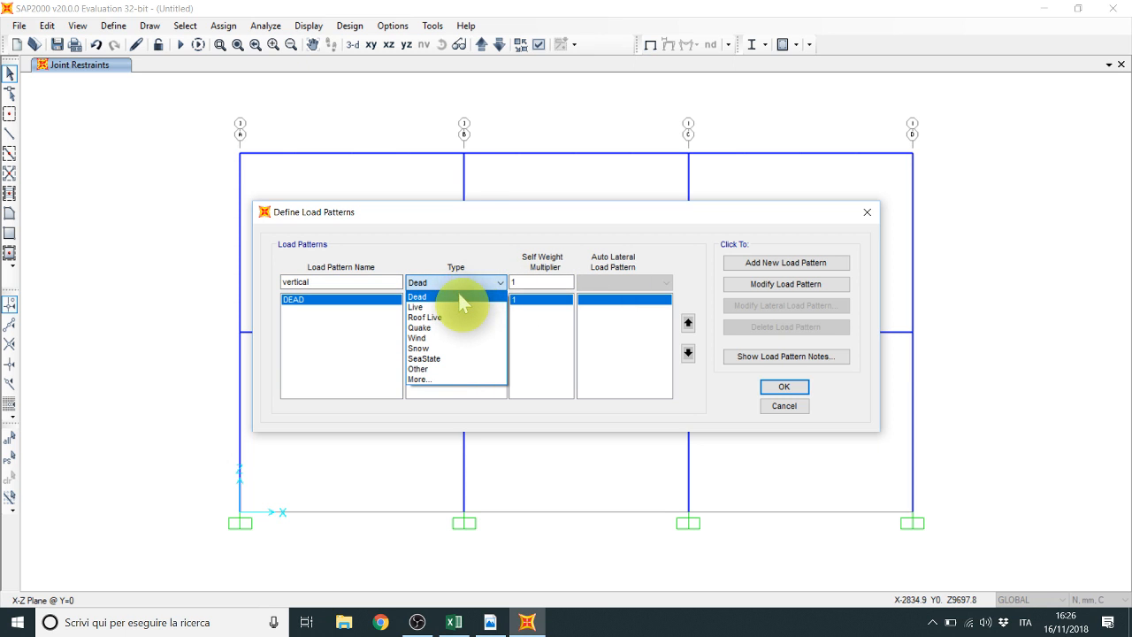
left_click(460, 306)
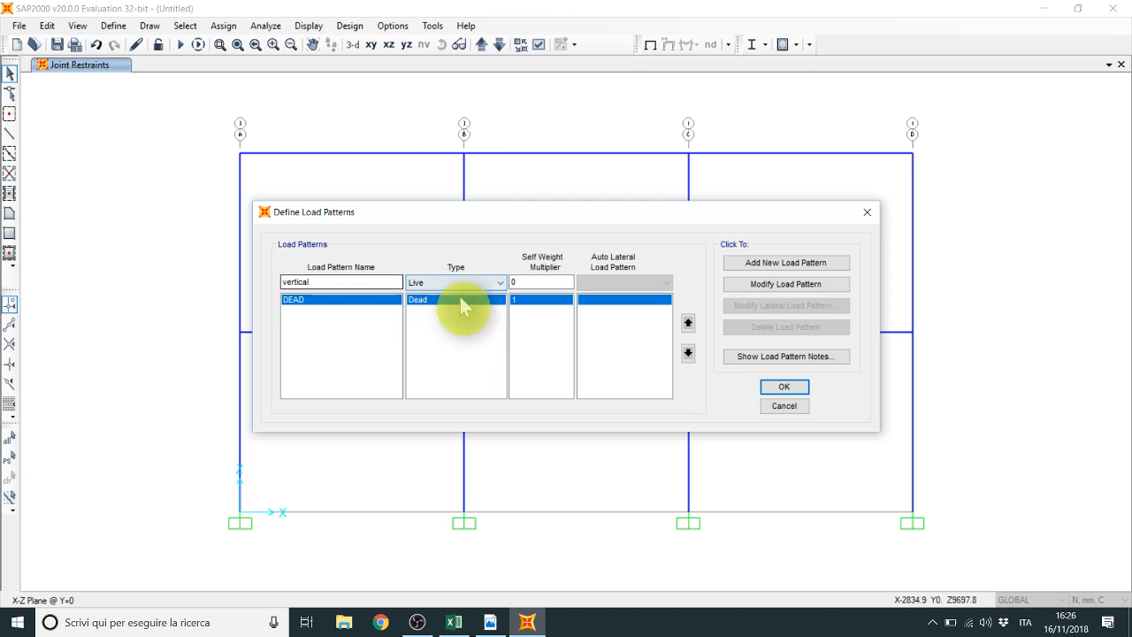
left_click(567, 283)
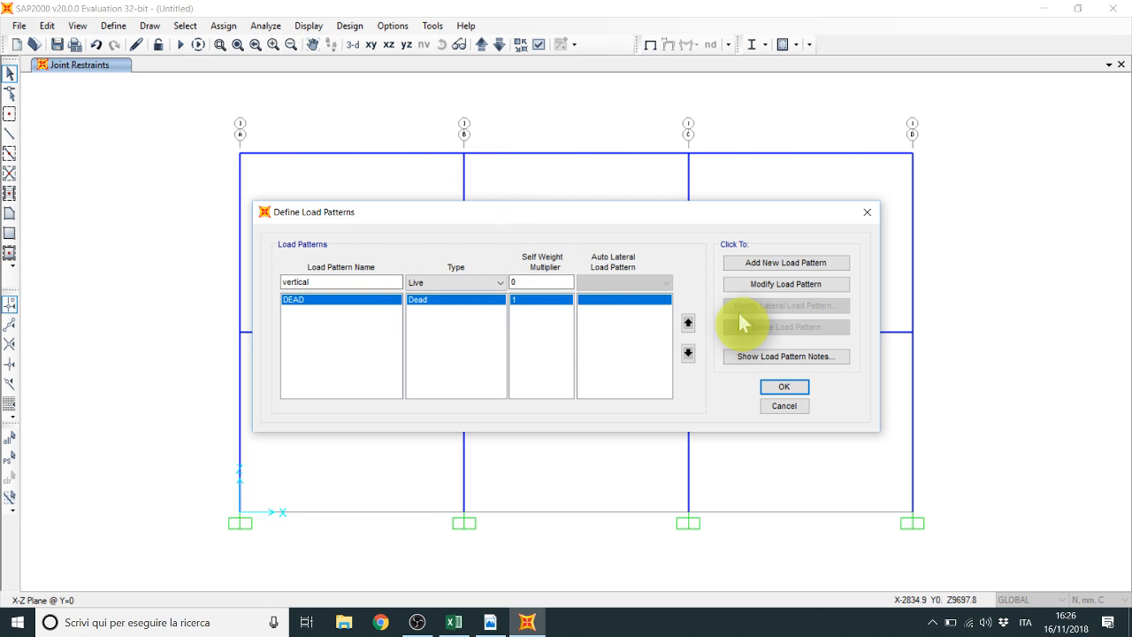
left_click(754, 285)
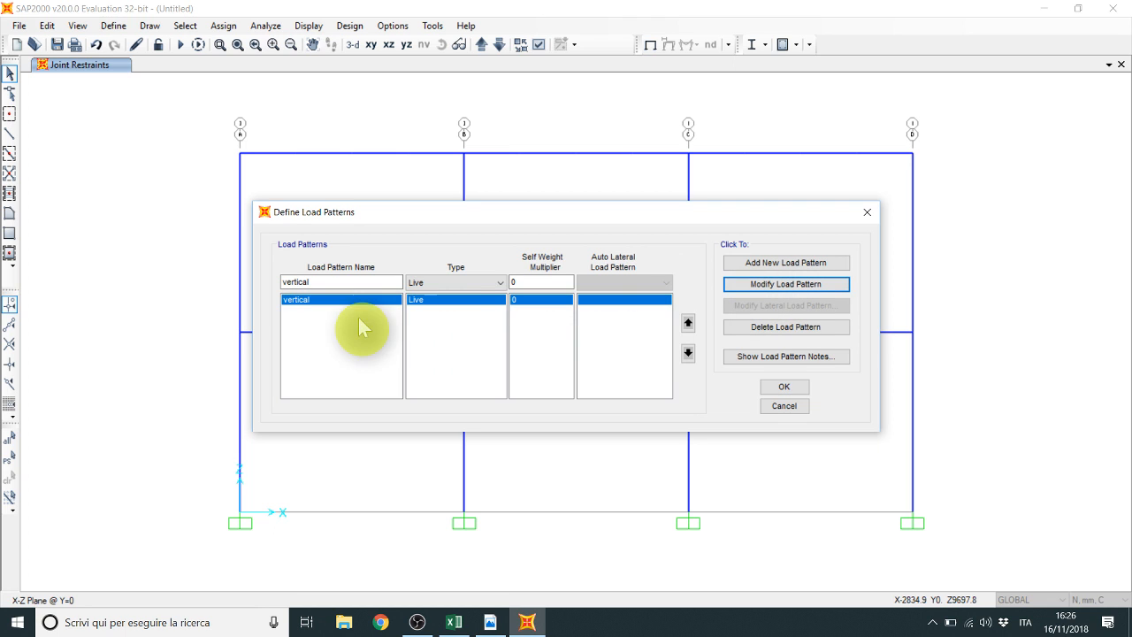
Step: Add a new Live load pattern named lateral with a self-weight multiplier of 0, and accept the load patterns
left_click(335, 285)
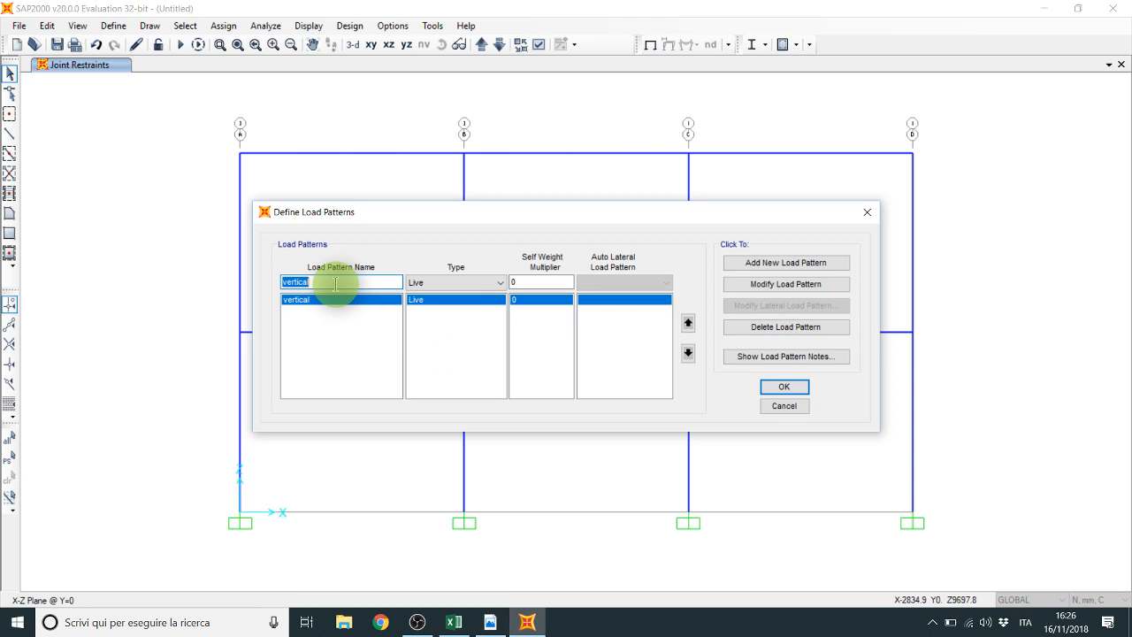
type("lat")
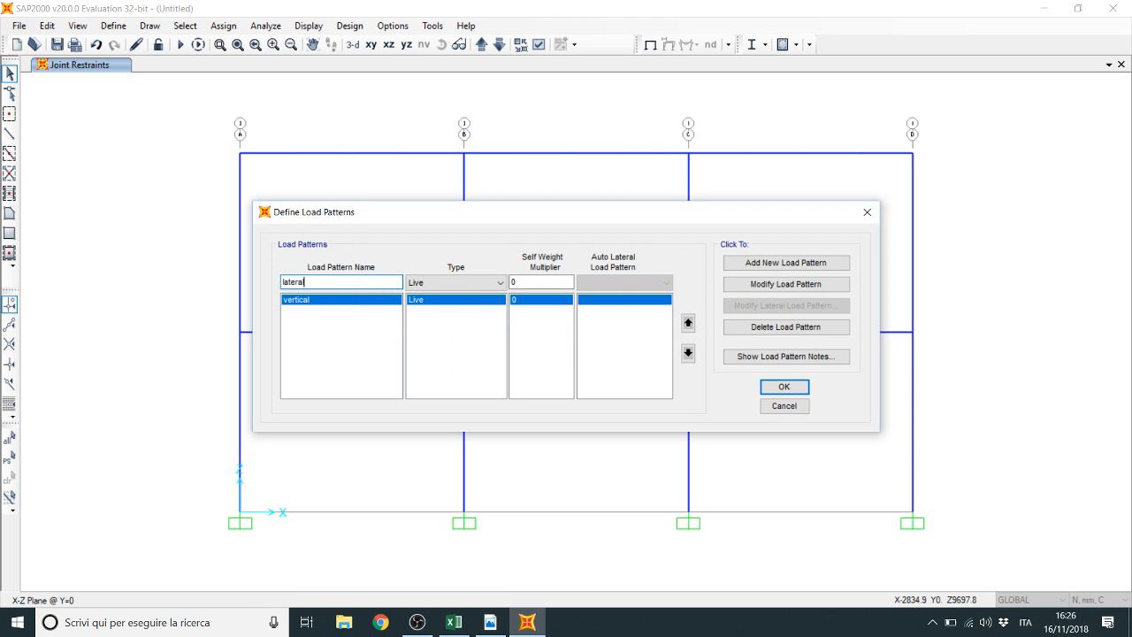
left_click(802, 265)
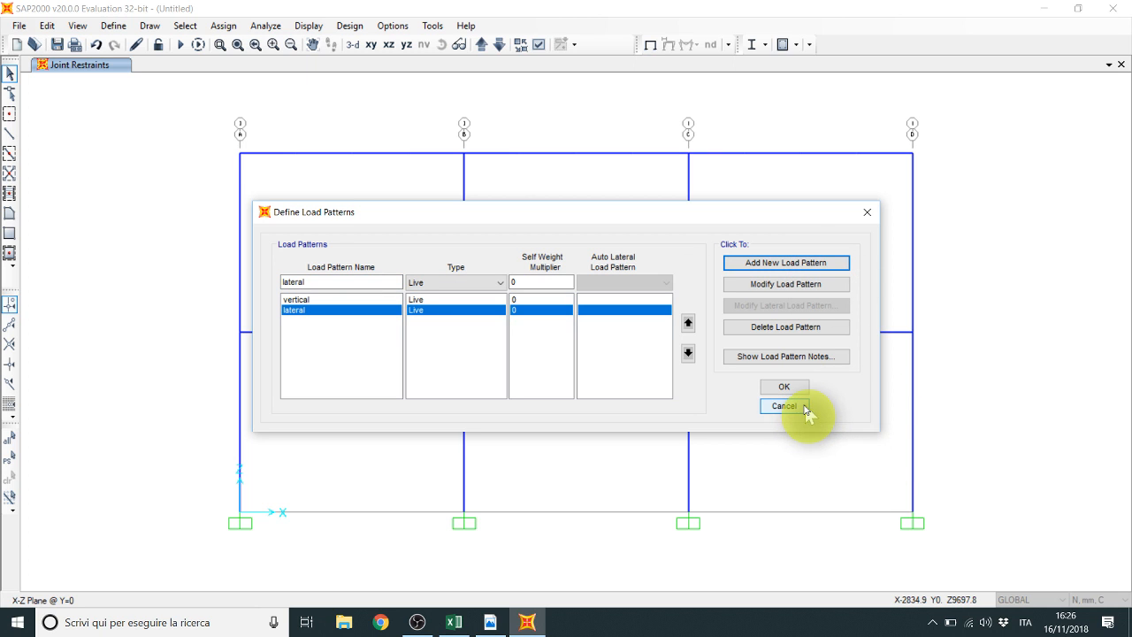
left_click(784, 387)
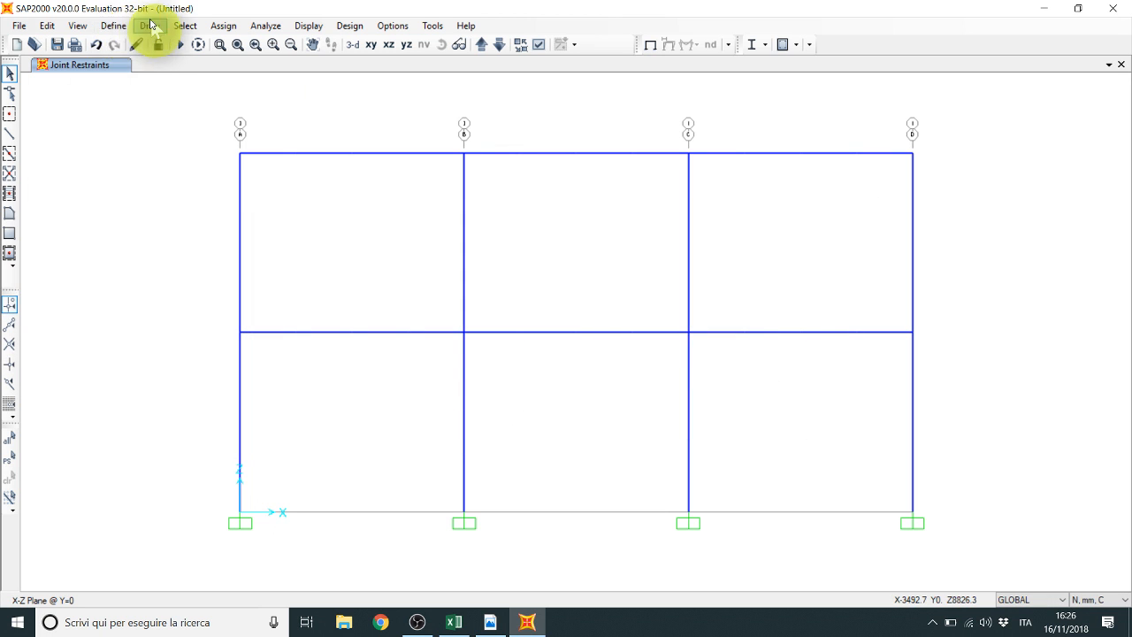
Step: Set up a joint force assignment for the lateral load pattern in the GLOBAL coordinate system
left_click(215, 30)
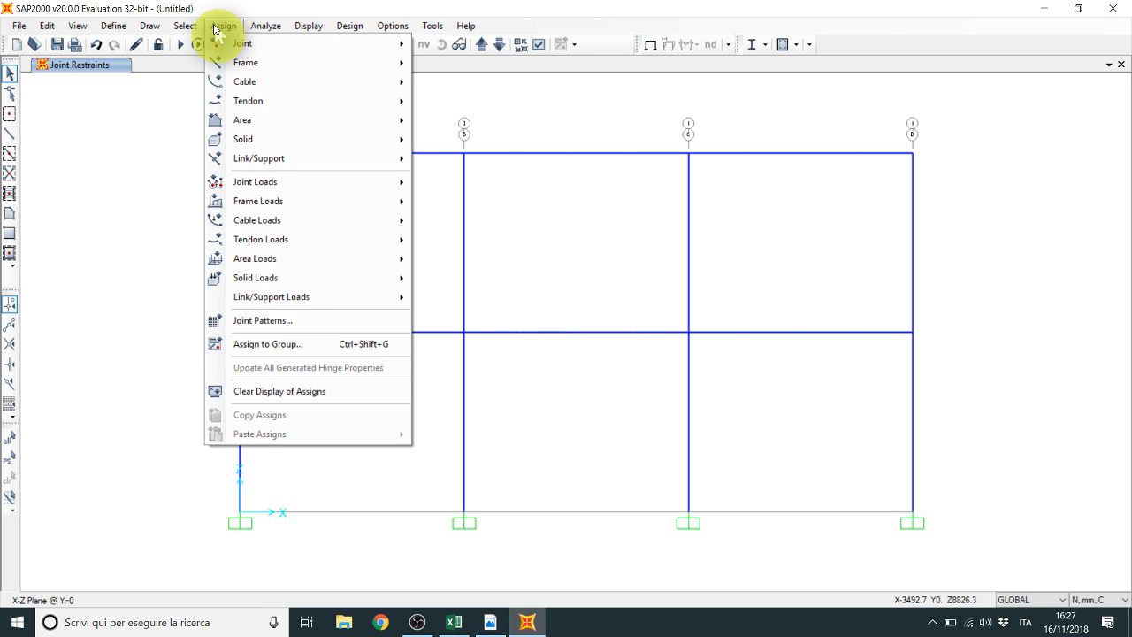
mouse_move(292, 180)
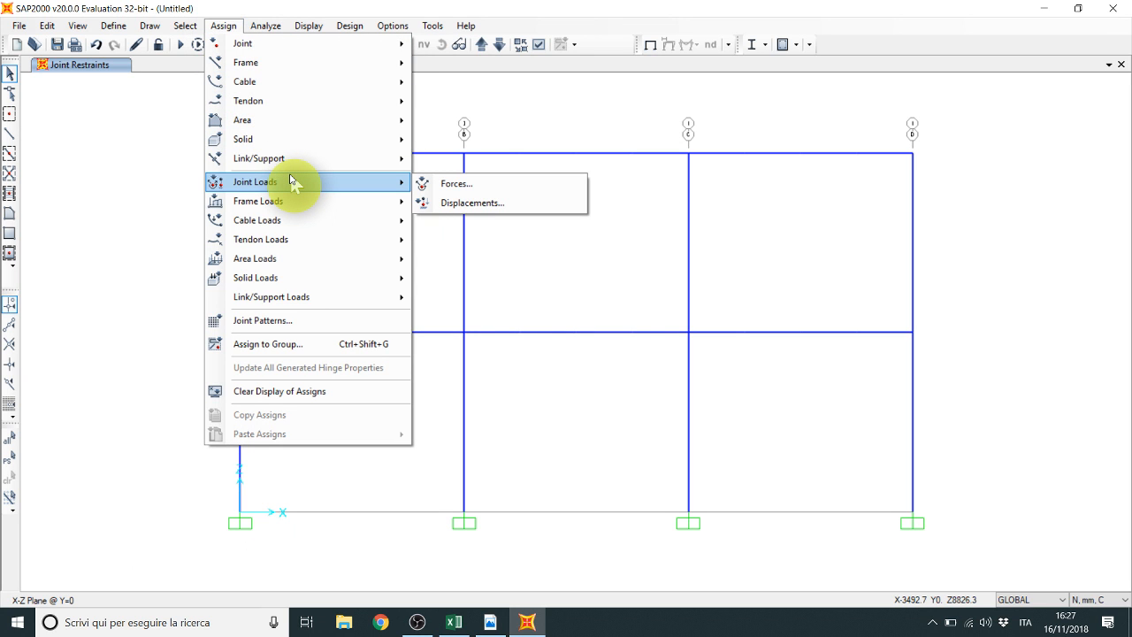
left_click(461, 183)
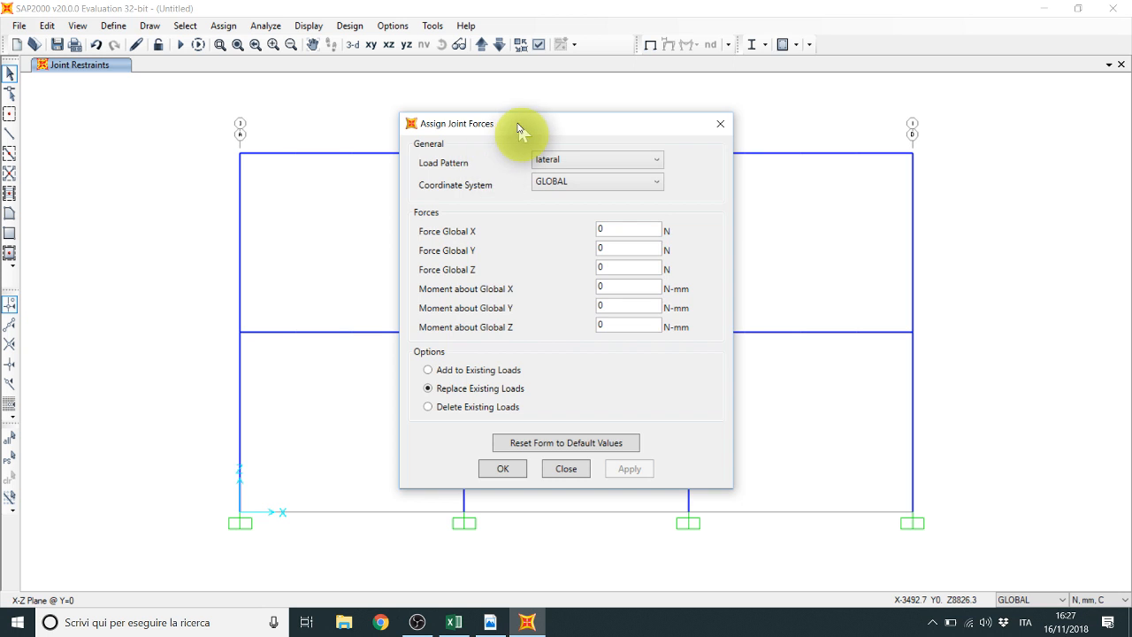
left_click_drag(522, 122, 655, 58)
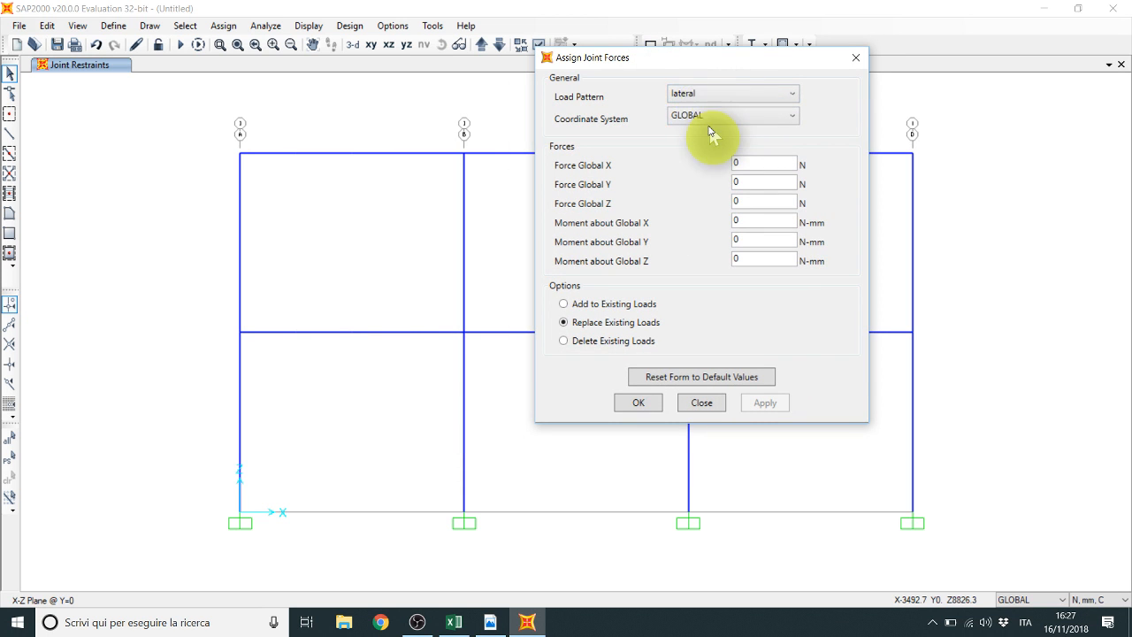
left_click(729, 117)
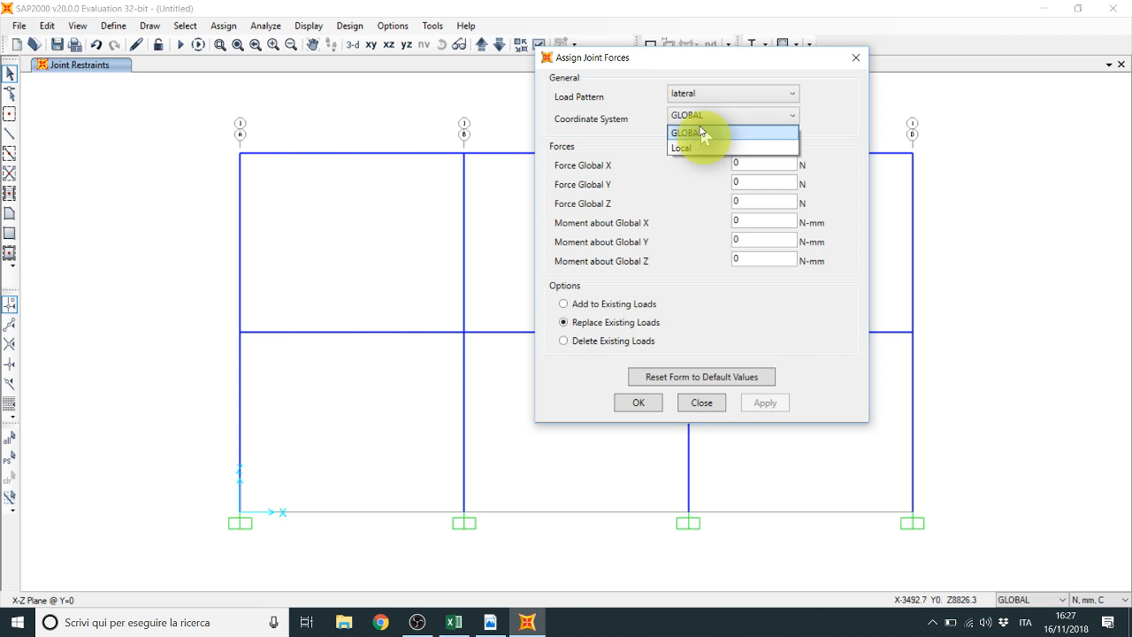
left_click(699, 131)
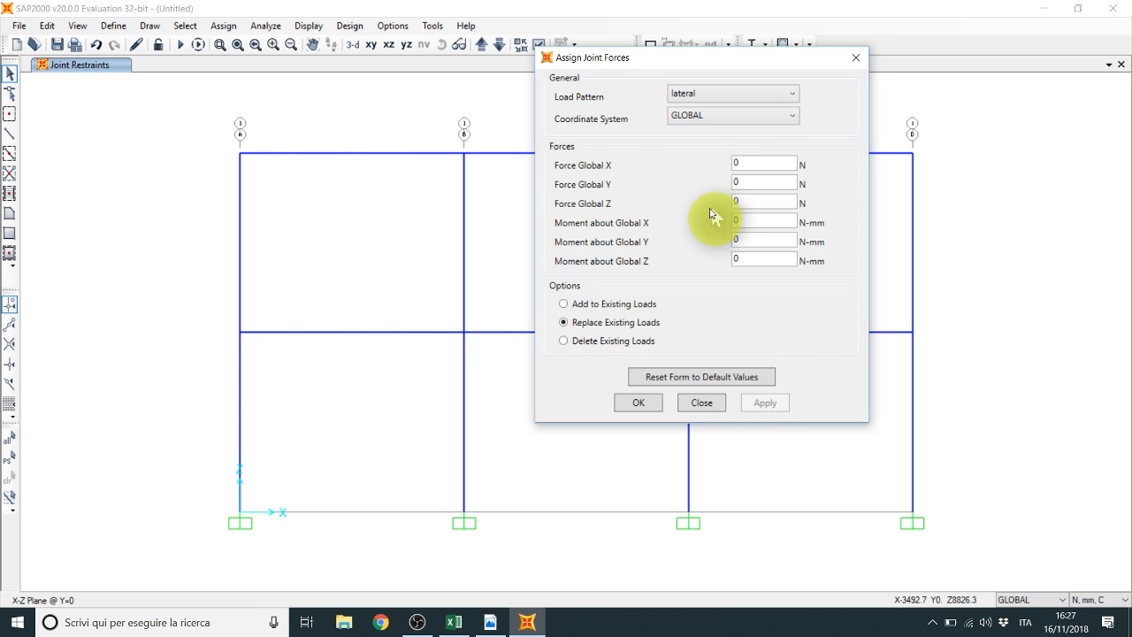
Step: Assign a 93000 N global X force to the first-floor and roof joints on grid line A, checking the horizontal load in the PDF drawing
left_click(240, 332)
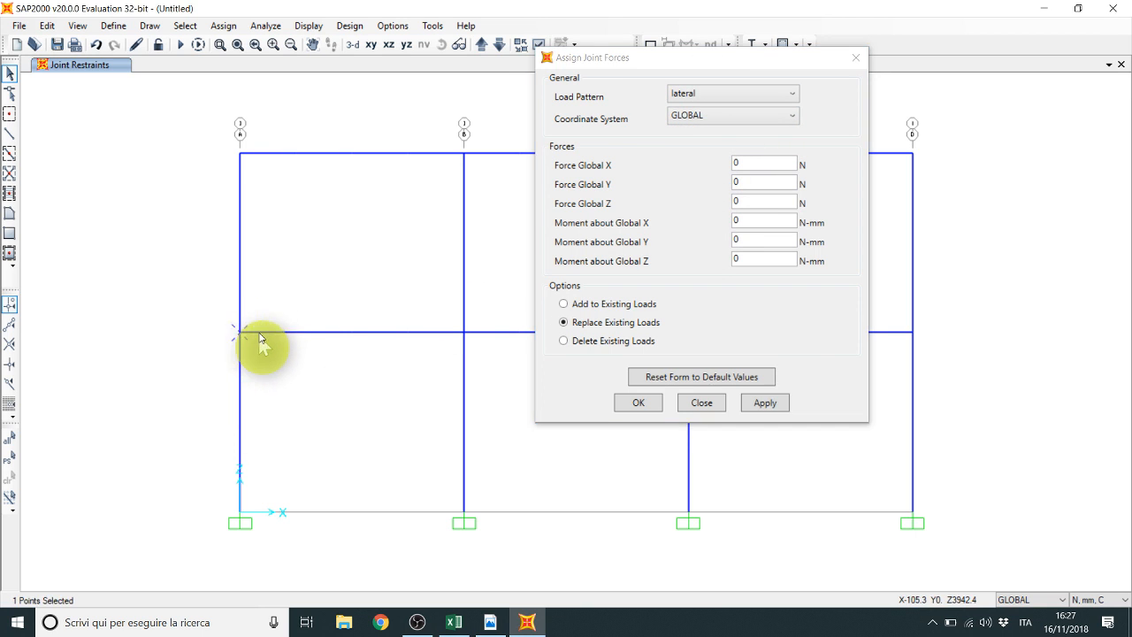
left_click(239, 152)
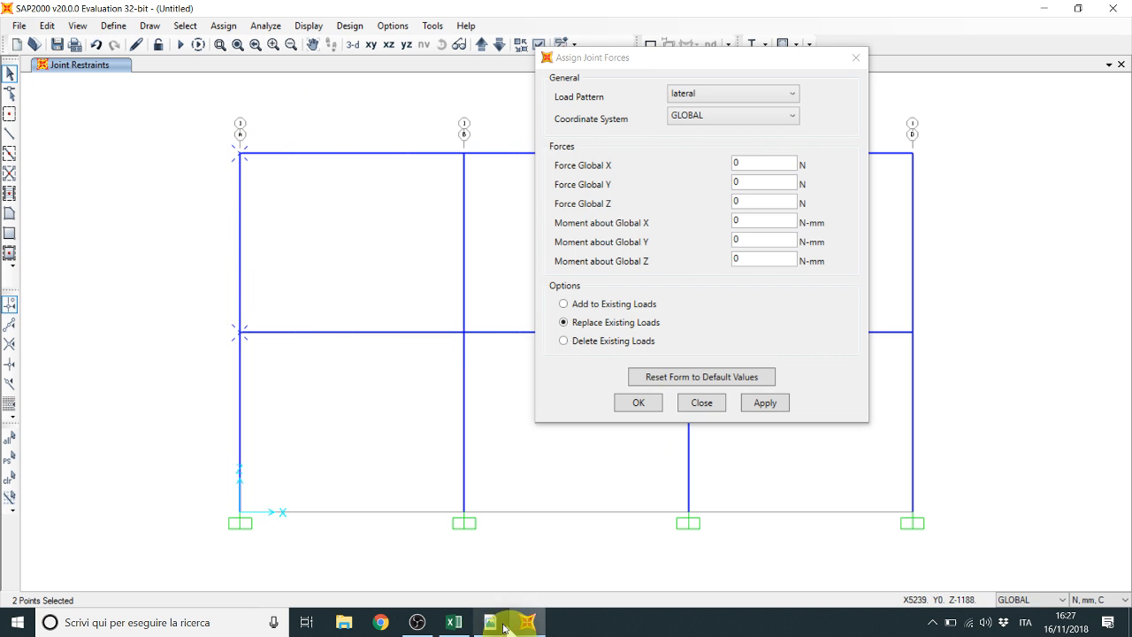
left_click(491, 624)
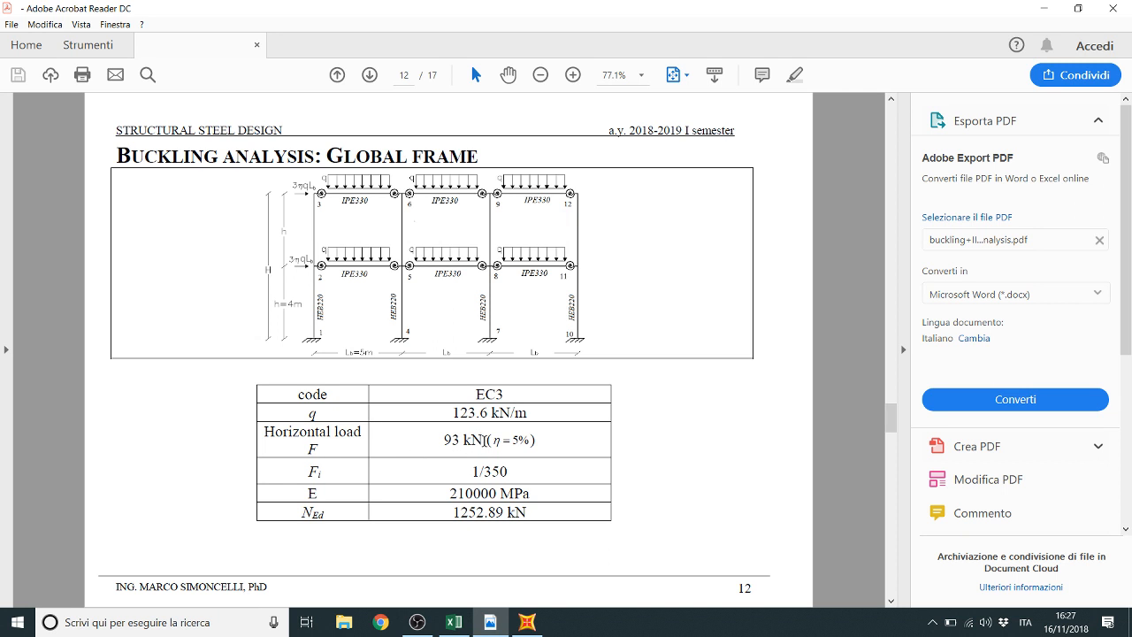
left_click(1044, 11)
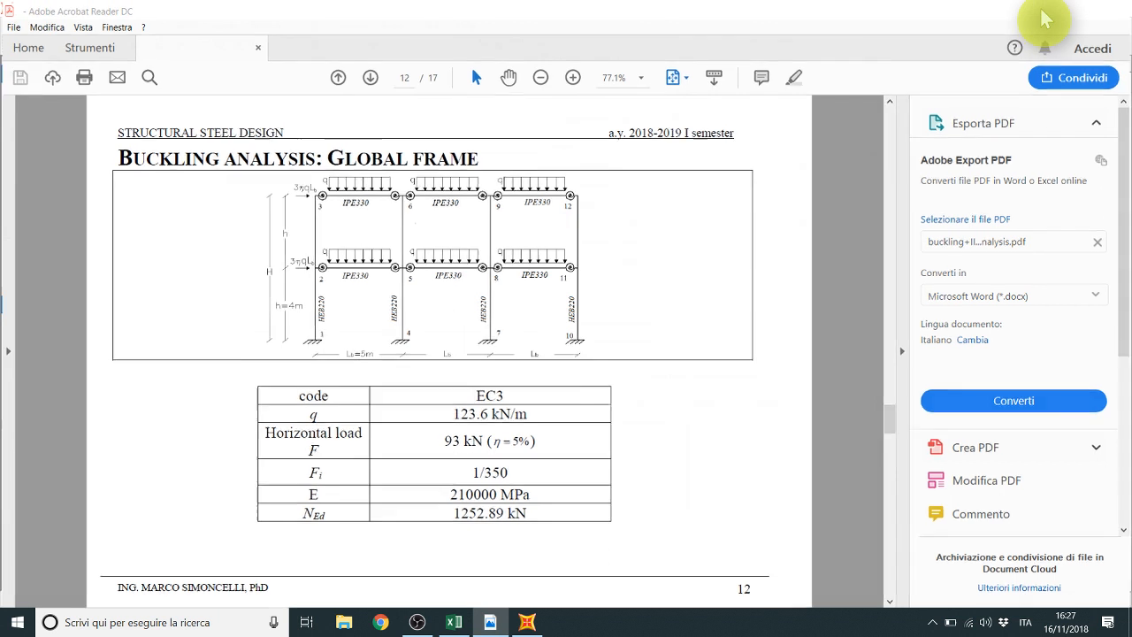
double_click(740, 161)
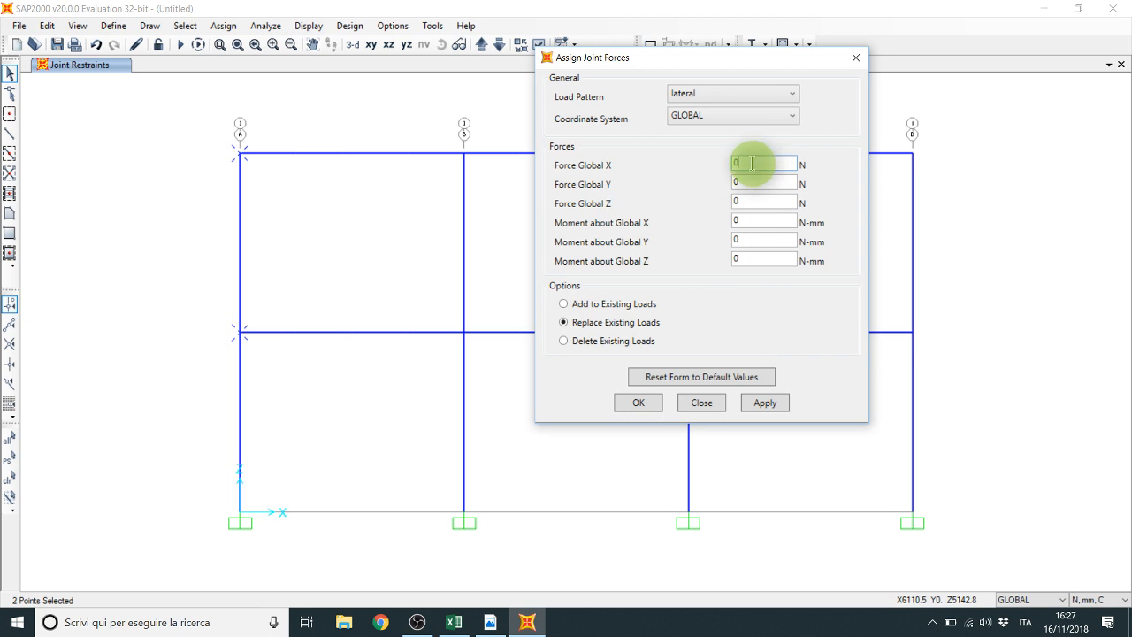
type("93")
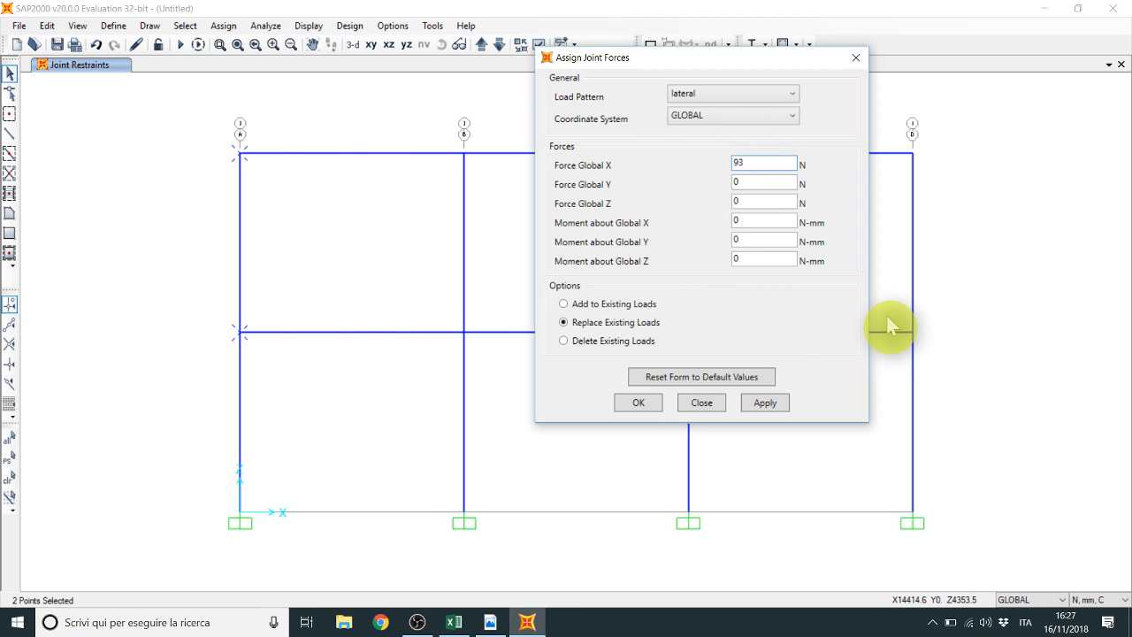
type("000")
left_click(779, 402)
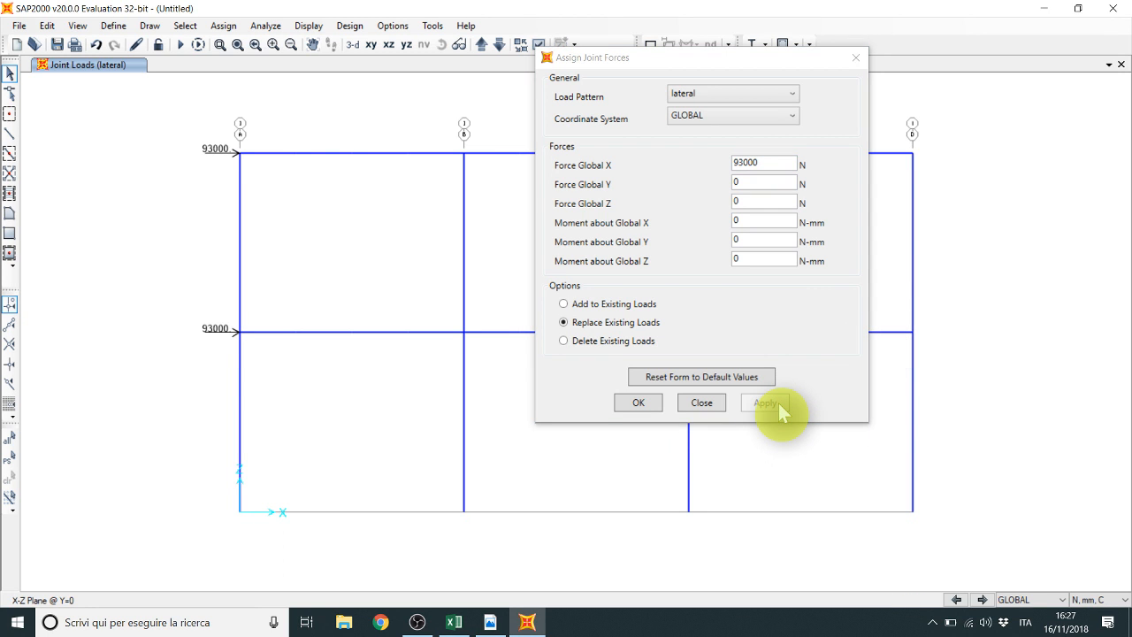
left_click(855, 58)
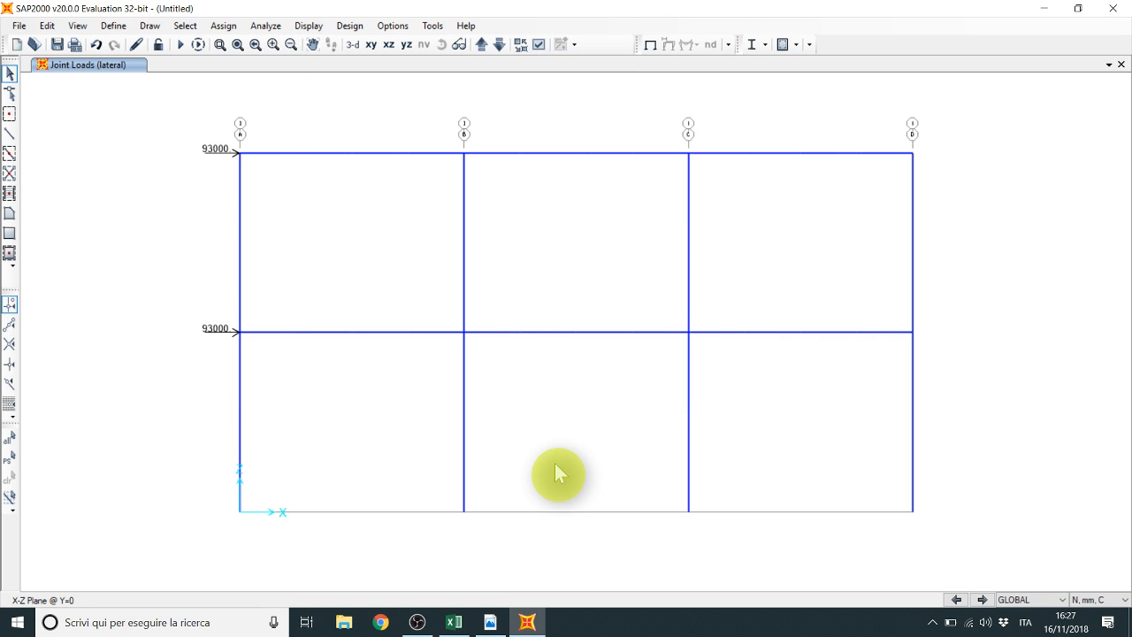
Step: Check the beam loads in the PDF drawing, and select all horizontal beams as lines parallel to the roof beam
left_click(491, 623)
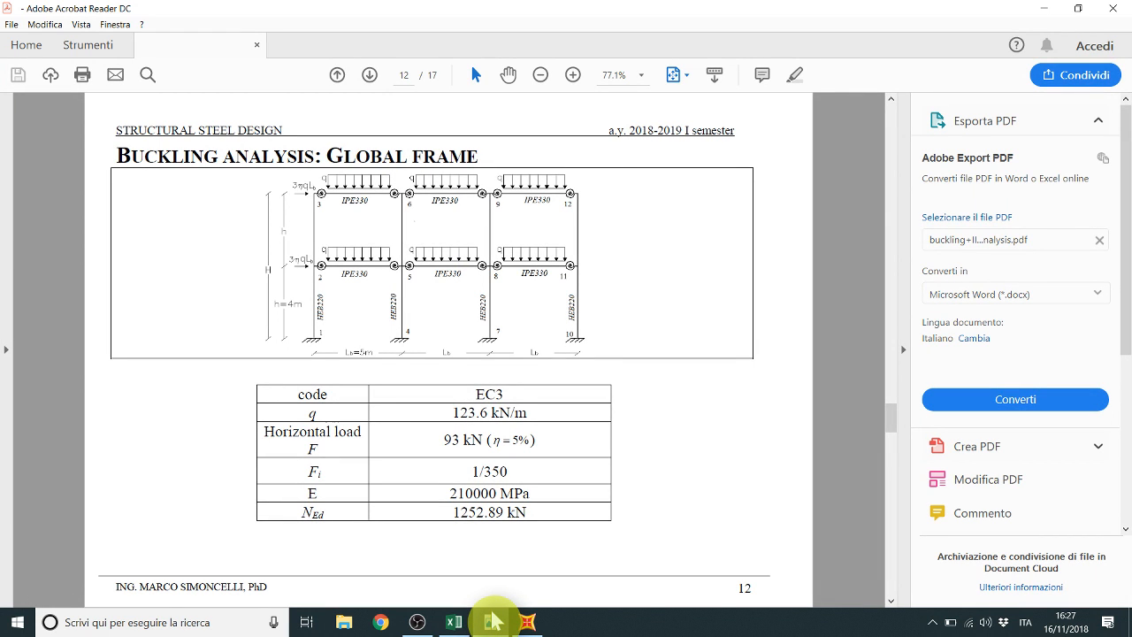
left_click(493, 622)
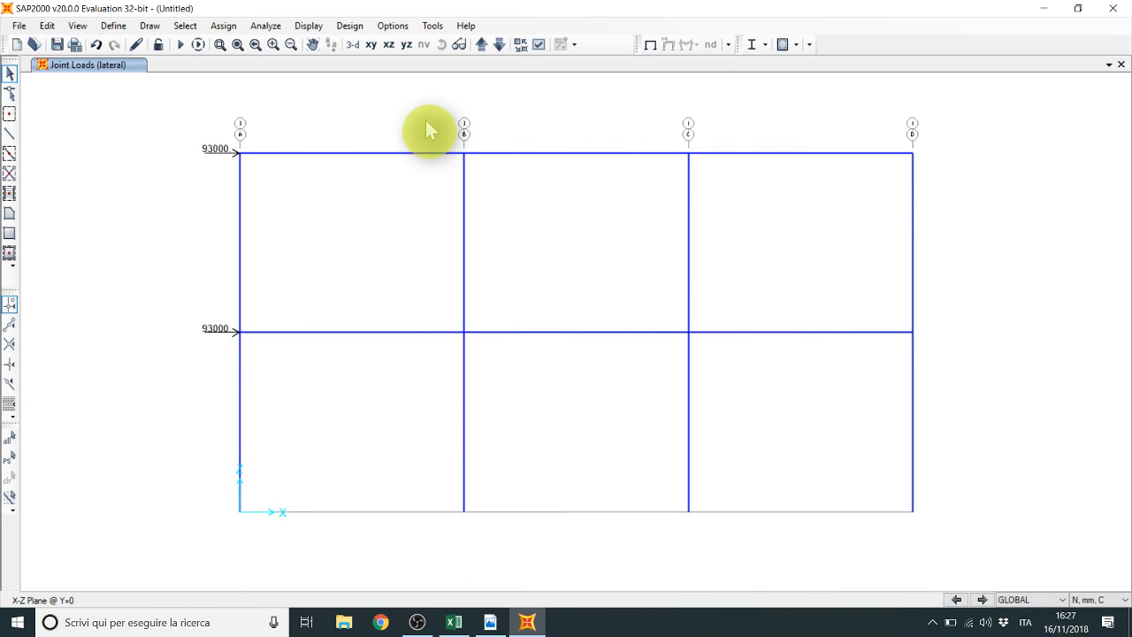
mouse_move(425, 121)
left_mouse_down()
mouse_move(374, 255)
mouse_move(412, 106)
left_mouse_up()
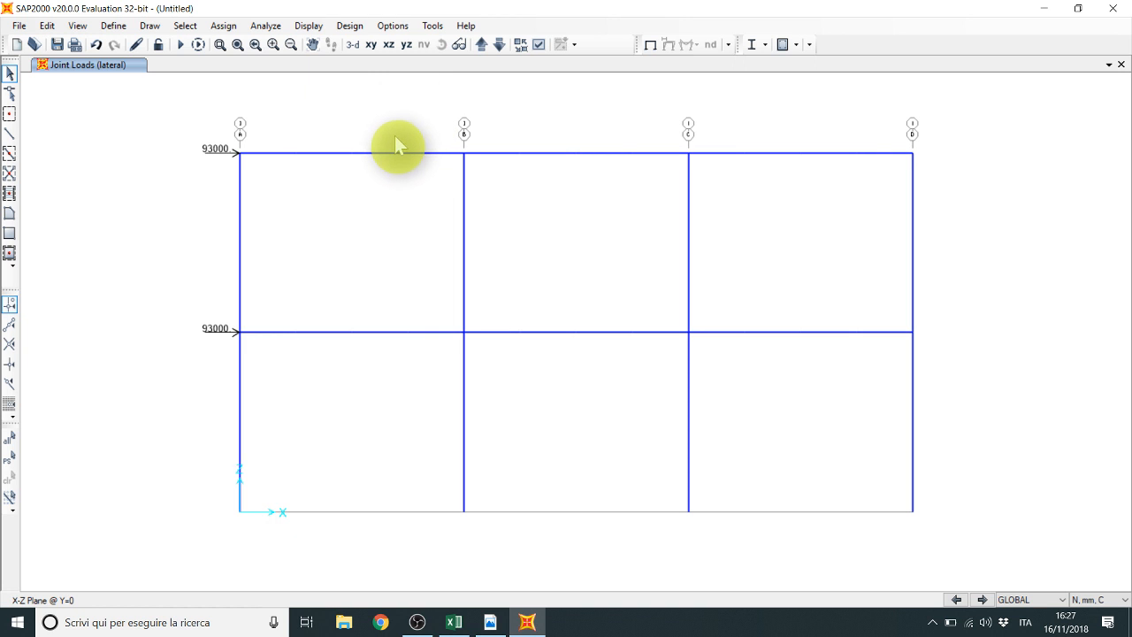
left_click(187, 23)
left_click(191, 25)
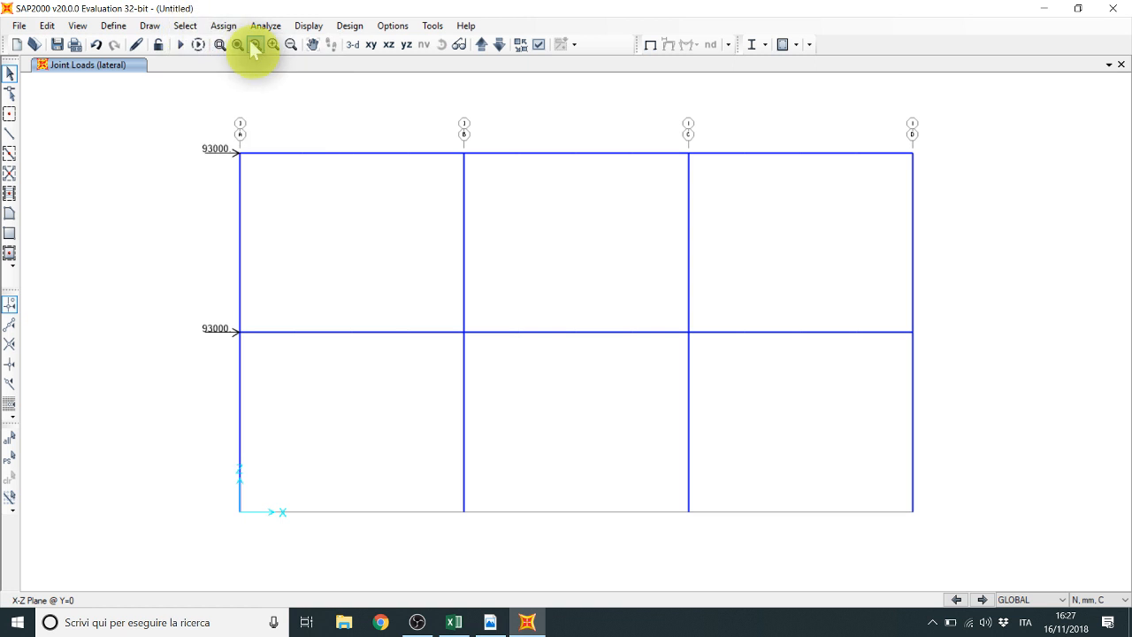
left_click(122, 24)
left_click(123, 24)
left_click(185, 25)
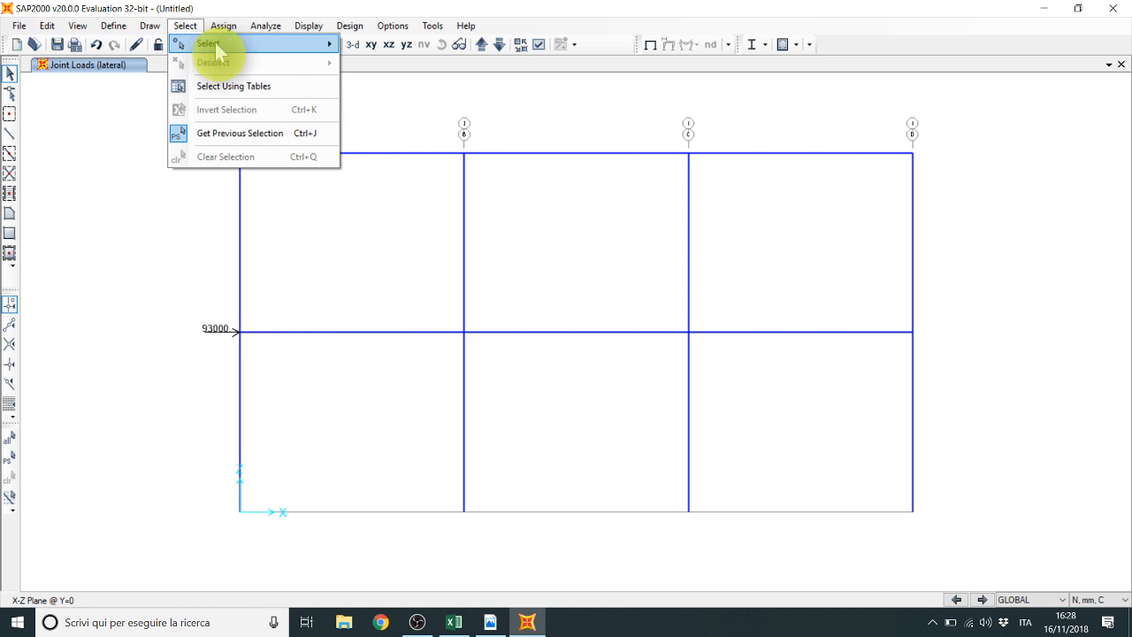
mouse_move(298, 43)
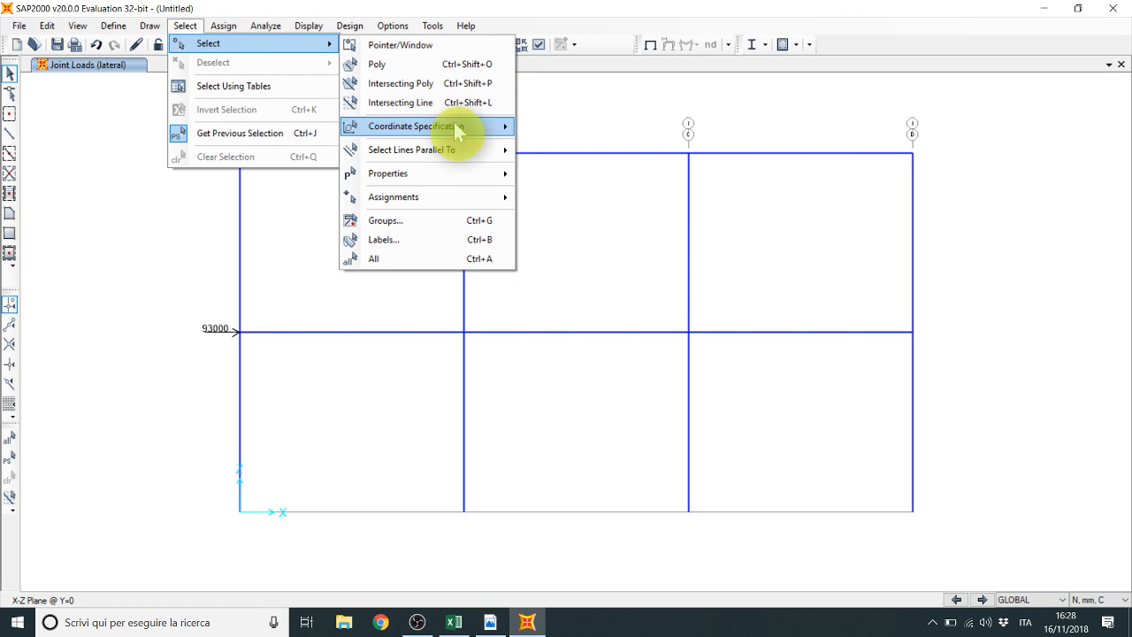
mouse_move(461, 148)
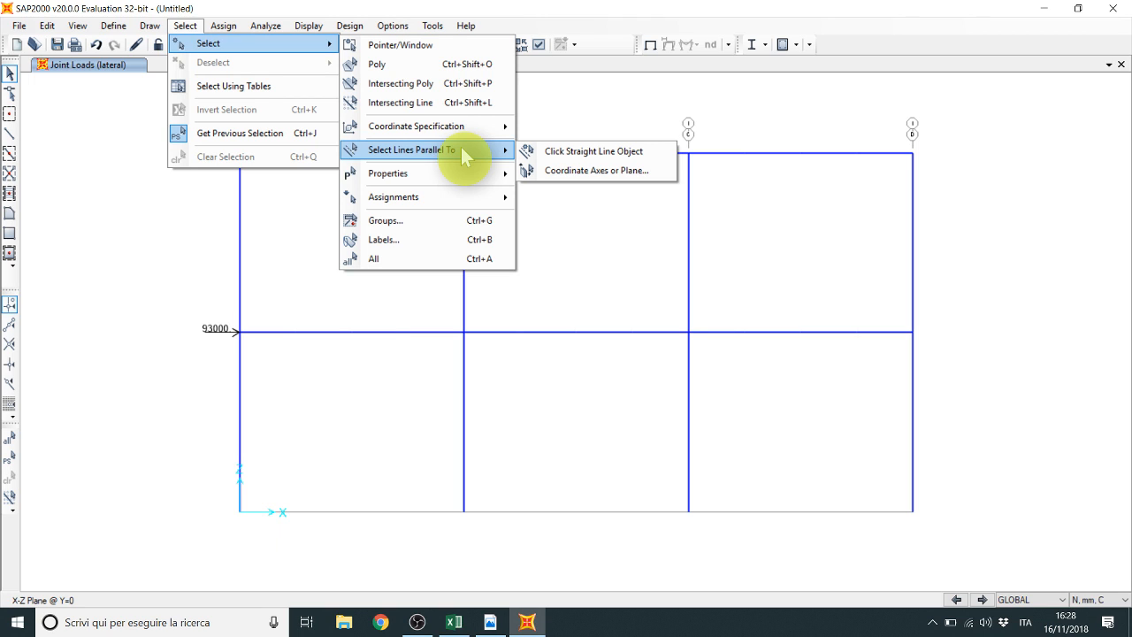
left_click(575, 152)
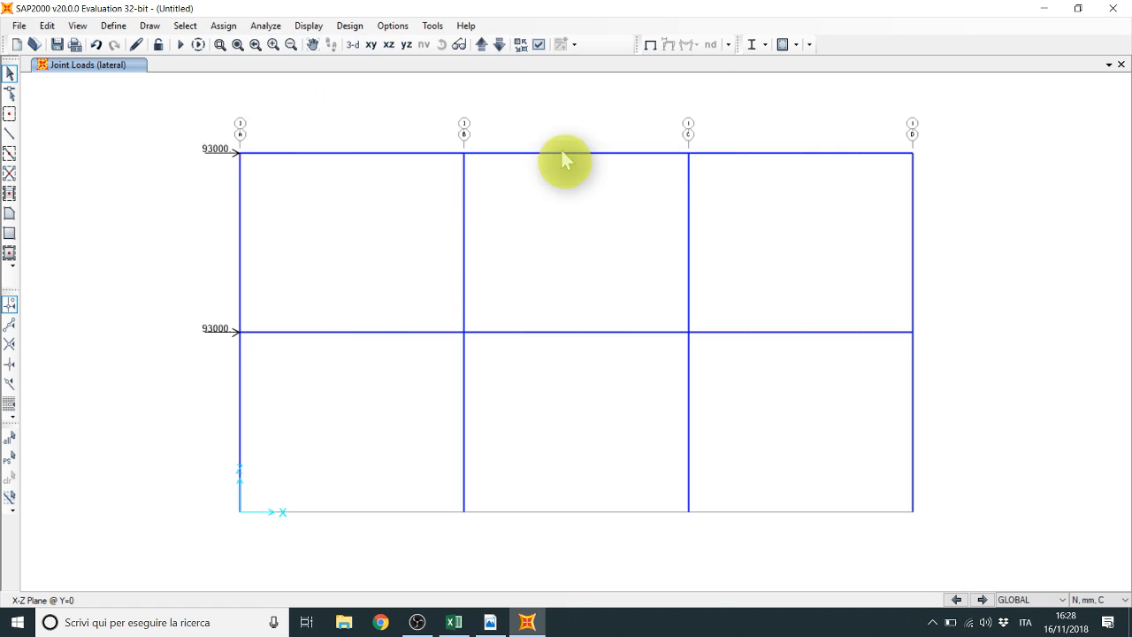
left_click(270, 153)
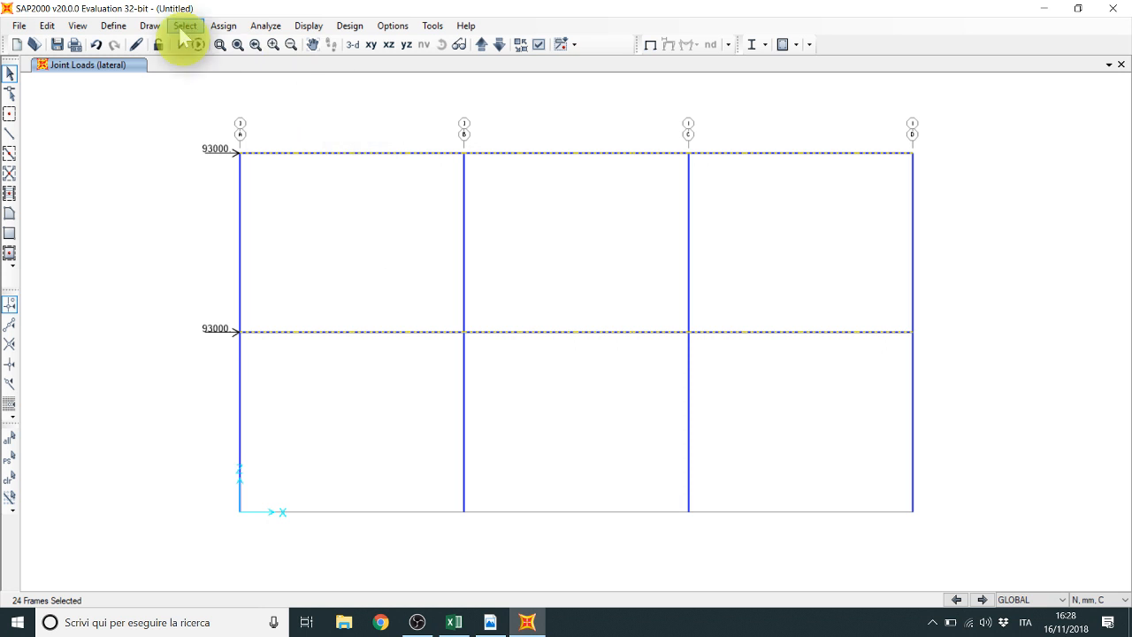
Step: Start a distributed frame load assignment on the selected beams, using the vertical load pattern
left_click(225, 25)
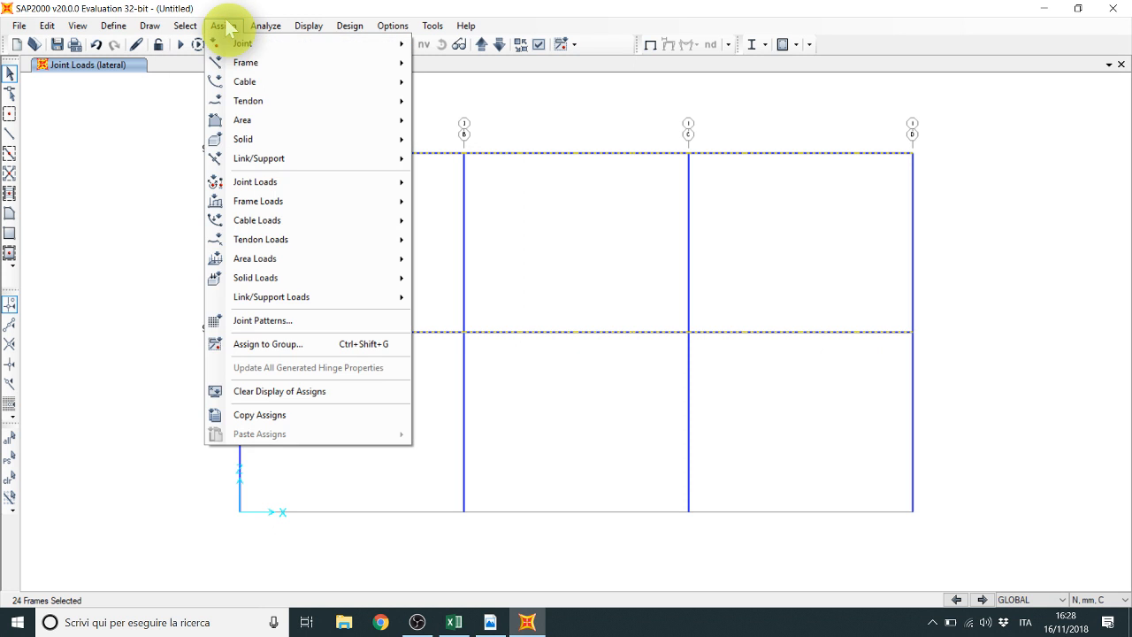
mouse_move(323, 63)
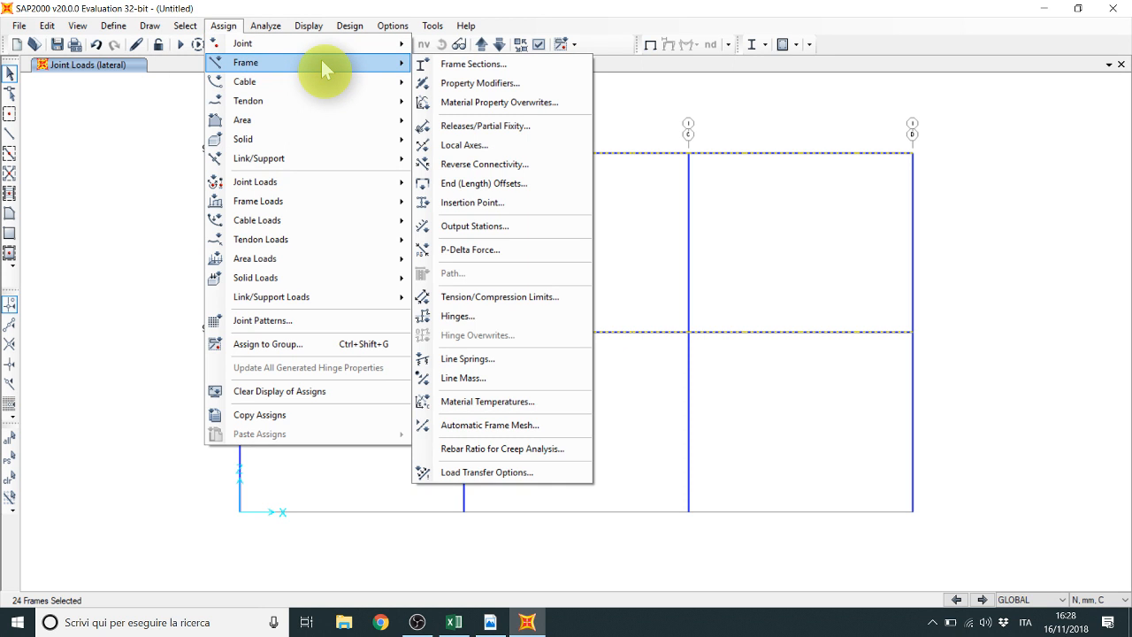
mouse_move(334, 200)
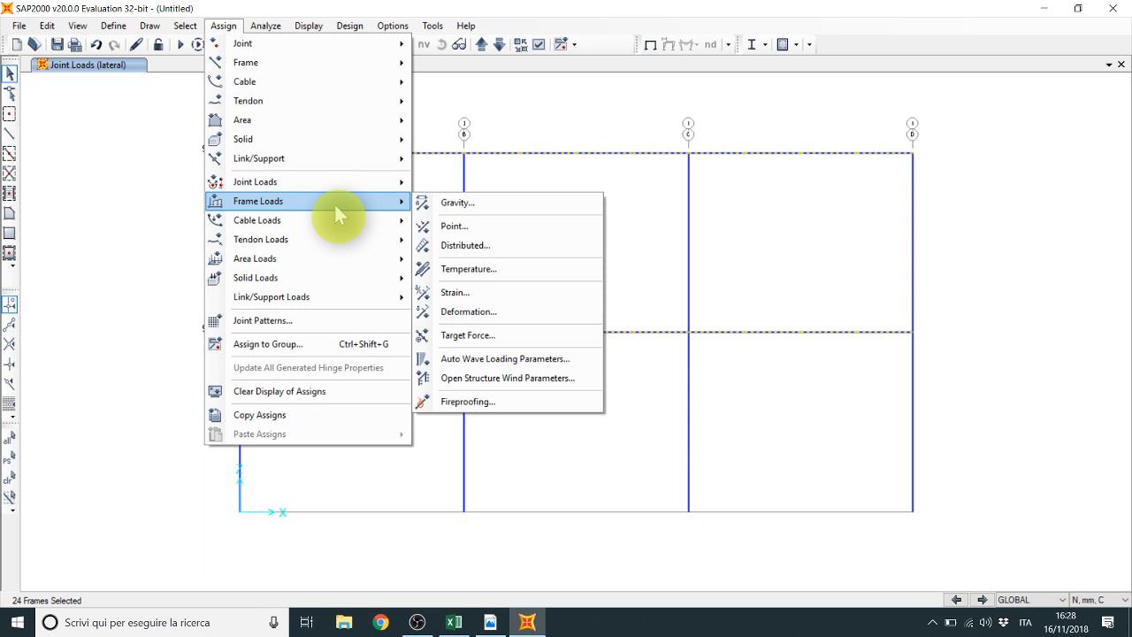
left_click(501, 248)
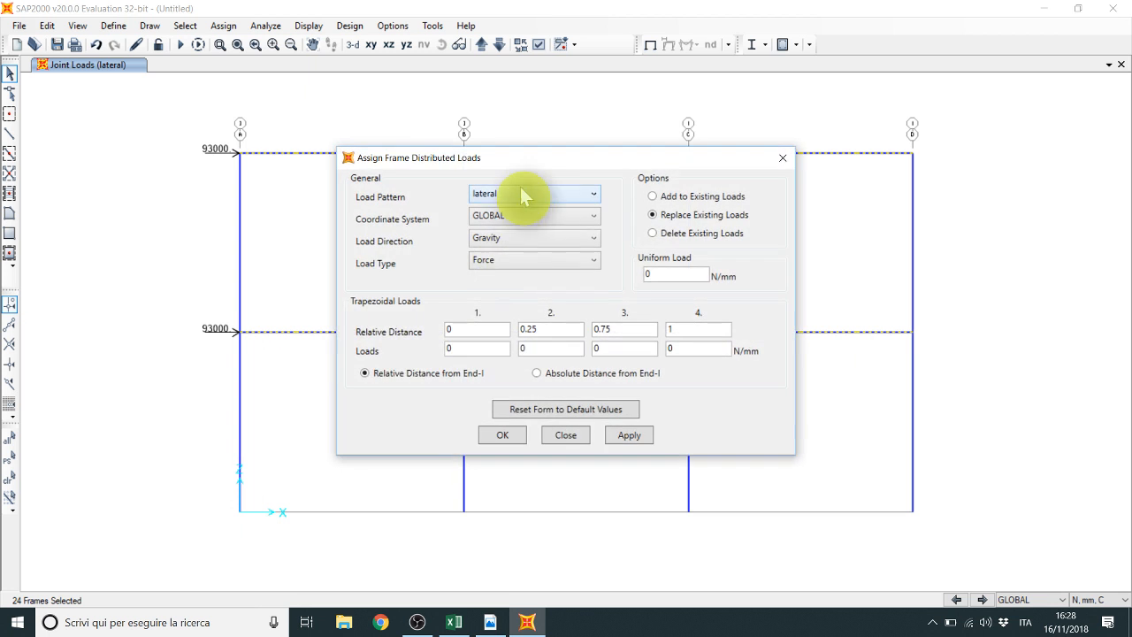
left_click_drag(535, 160, 604, 258)
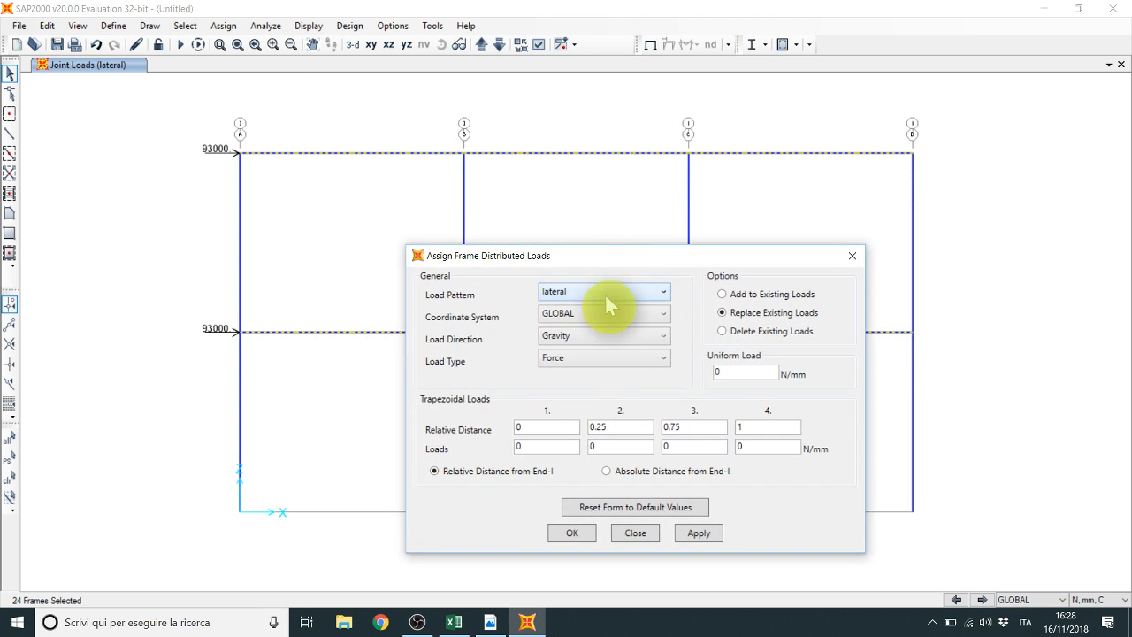
left_click(606, 296)
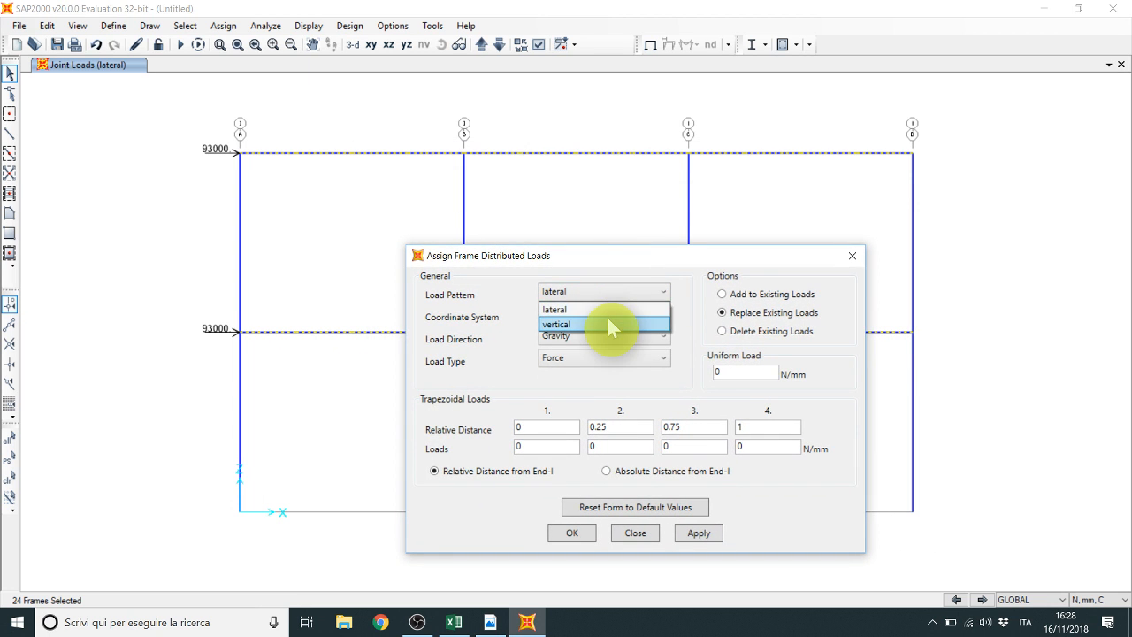
left_click(608, 324)
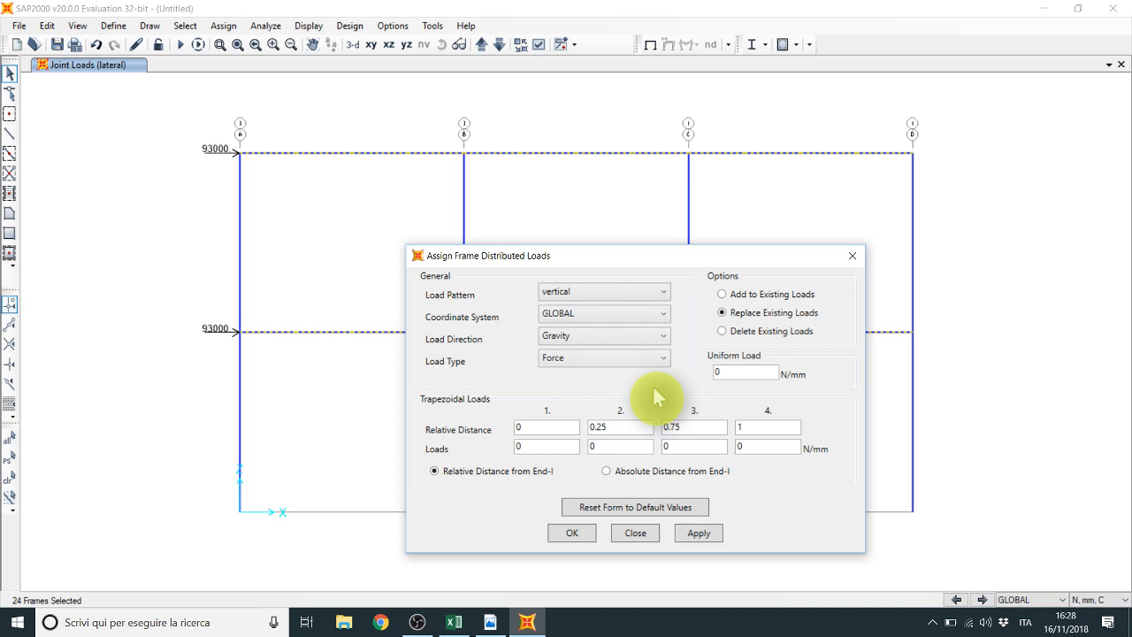
Step: Set the distributed load direction to global Z, with Force as the load type
left_click(600, 340)
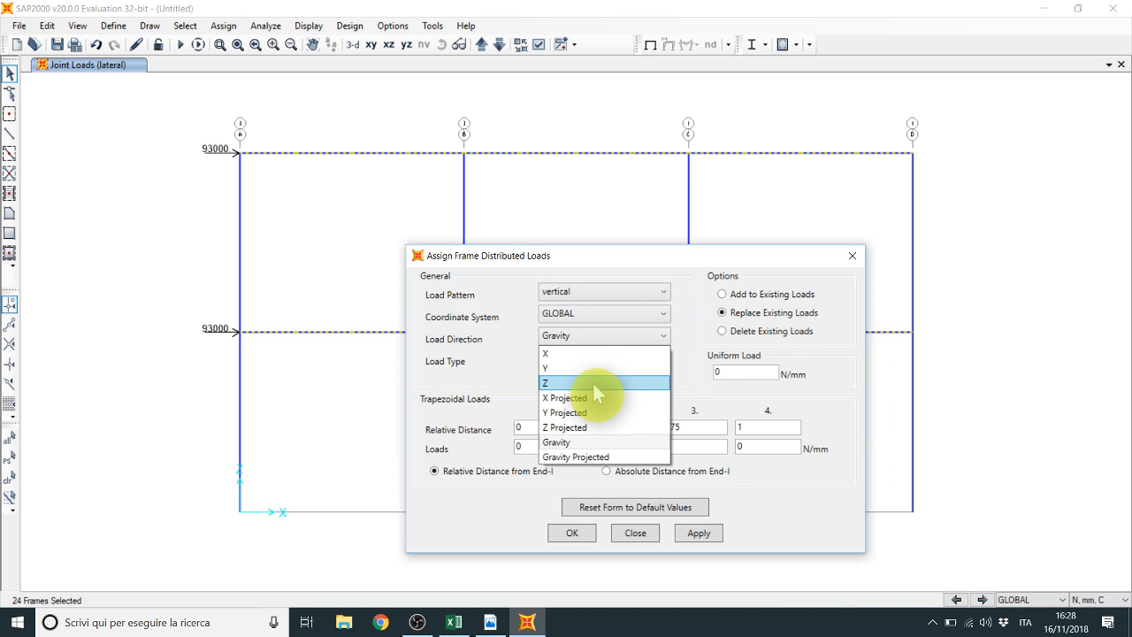
left_click(592, 382)
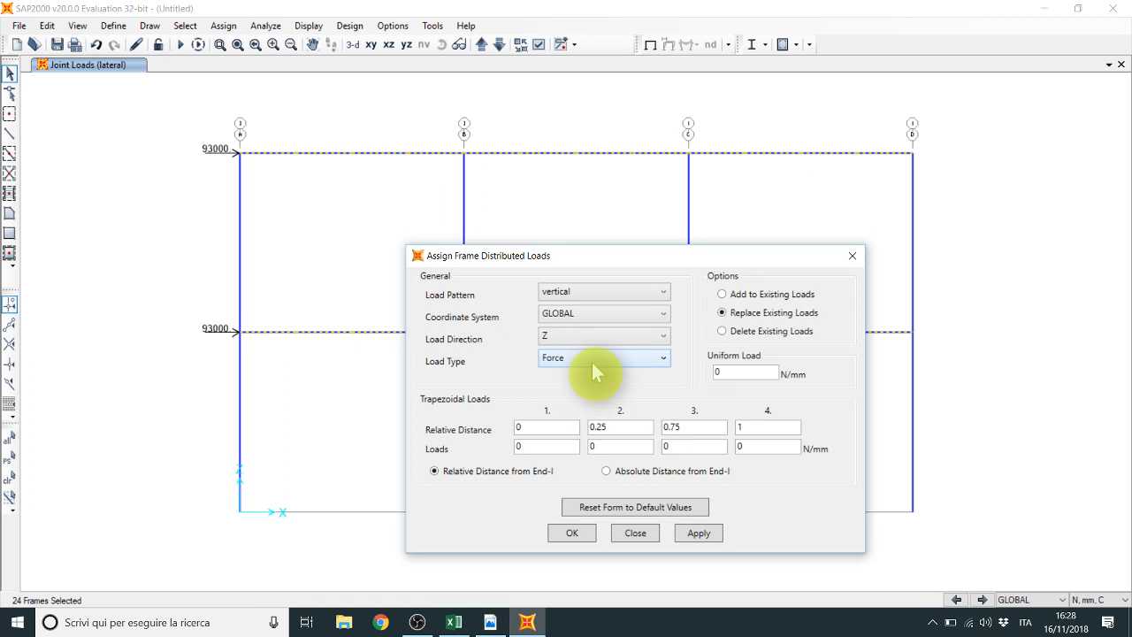
left_click(587, 343)
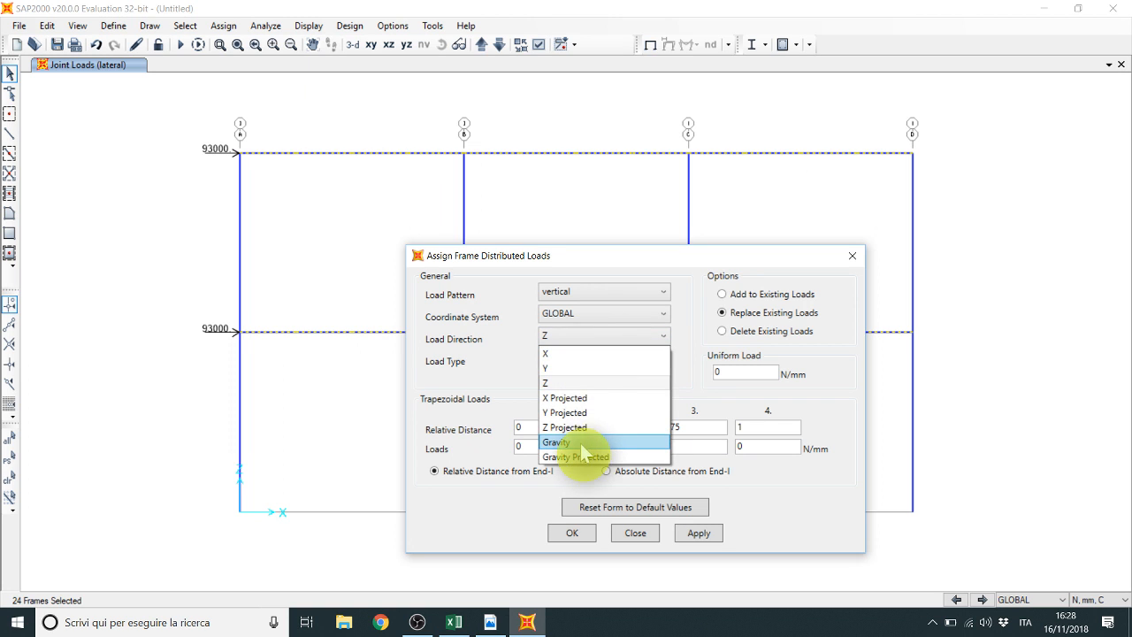
left_click(580, 384)
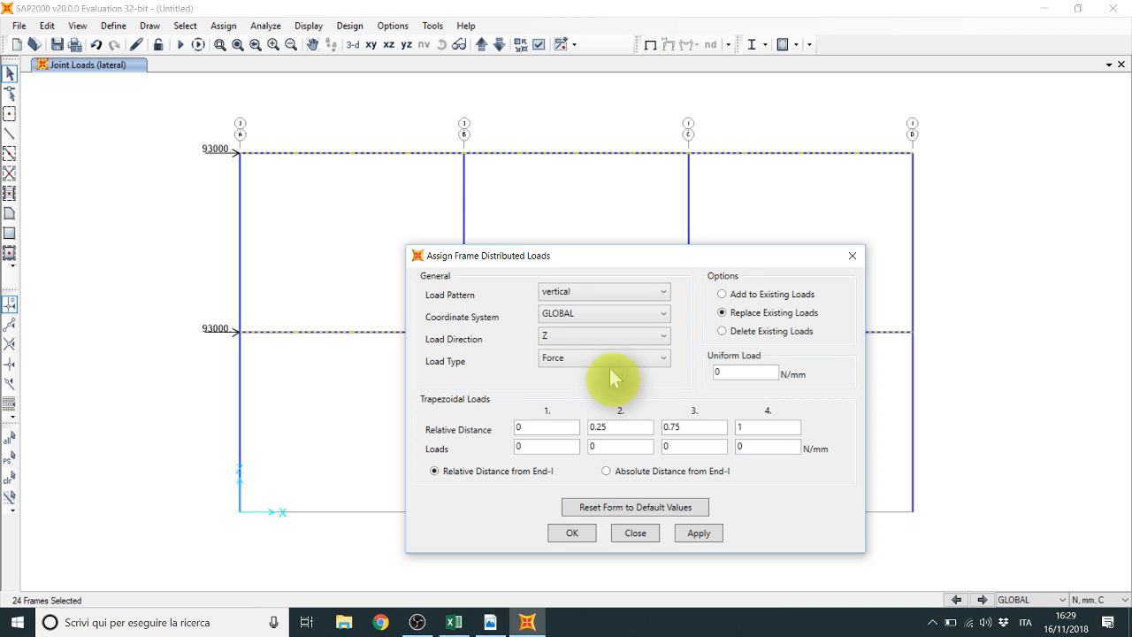
left_click(603, 358)
left_click(604, 365)
left_click_drag(592, 255, 404, 183)
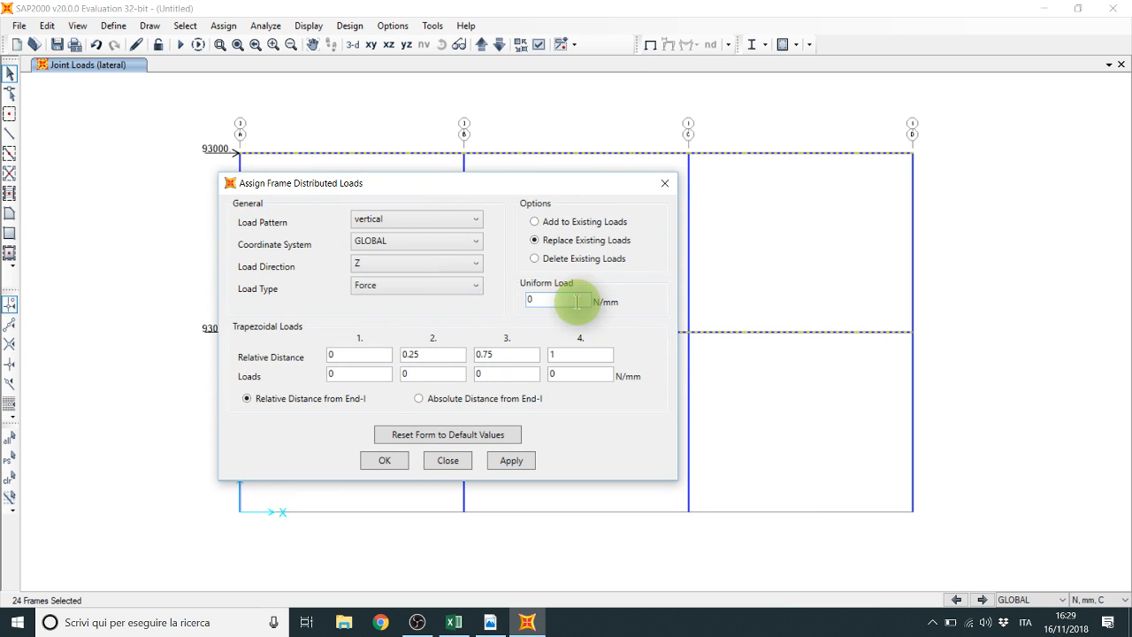
Step: Check the q value in the PDF table, and apply a uniform load of 123.6 N/mm to the selected beams
left_click(490, 622)
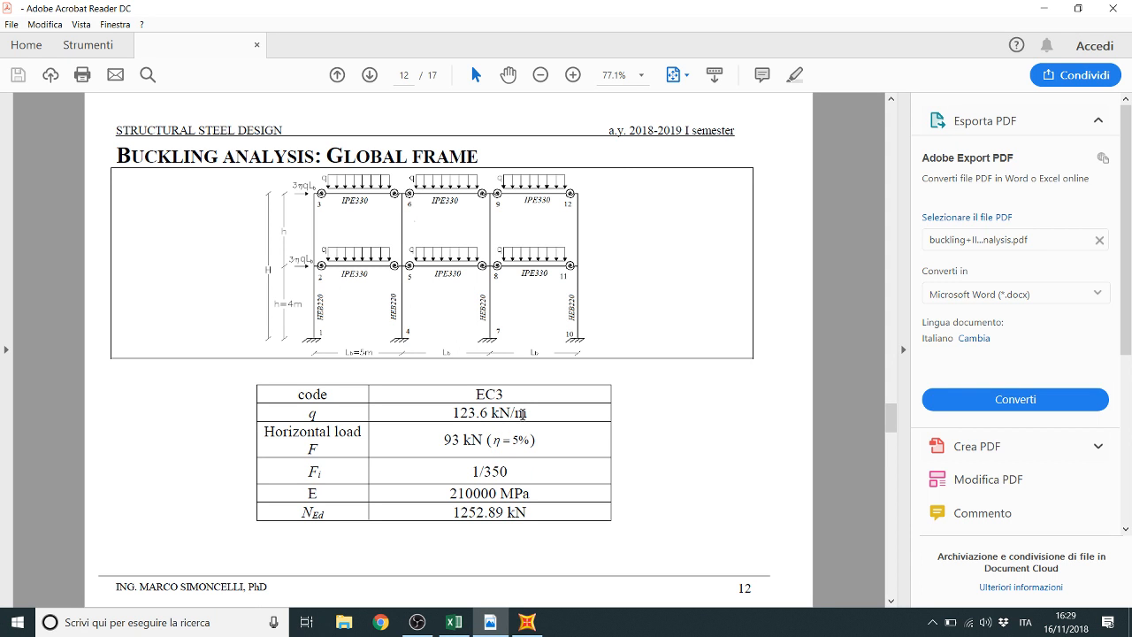
left_click(491, 622)
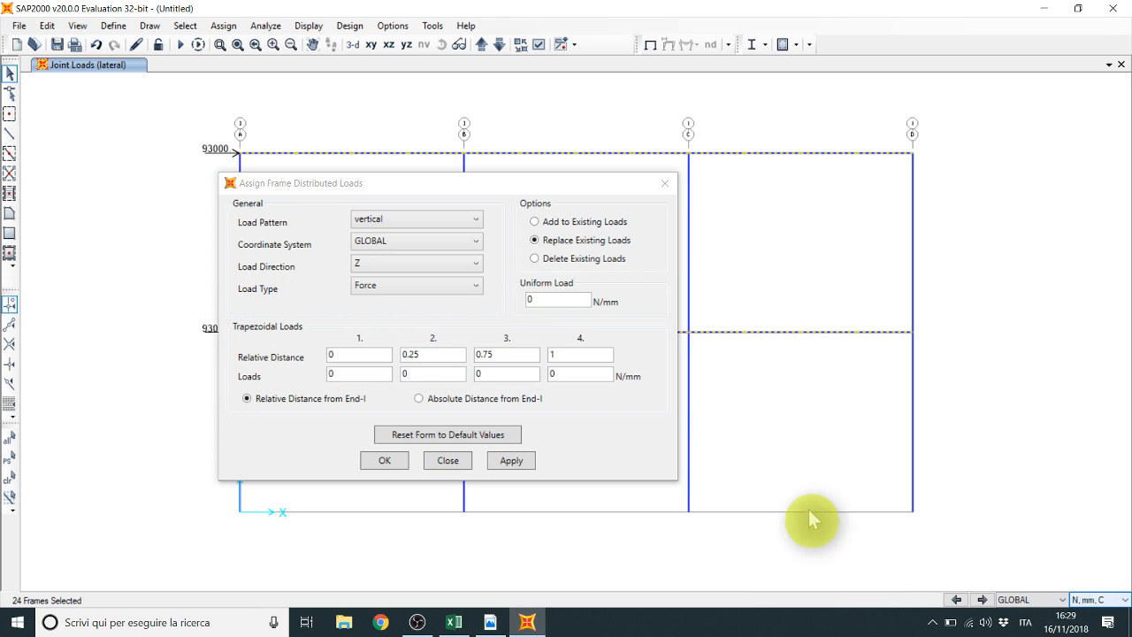
left_click(656, 336)
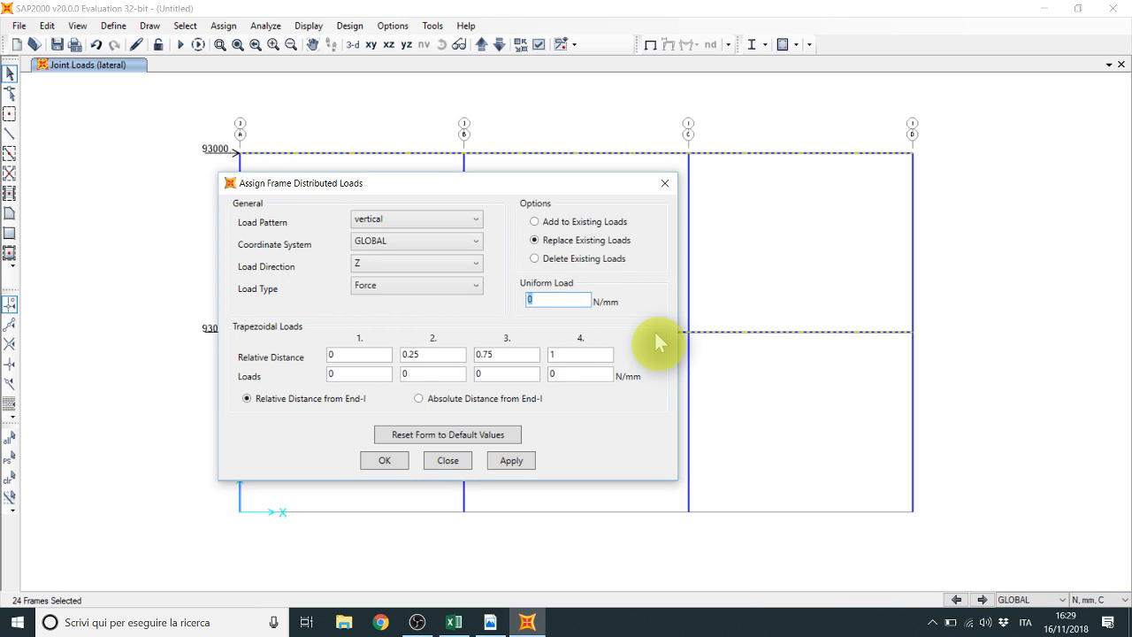
type("123.6")
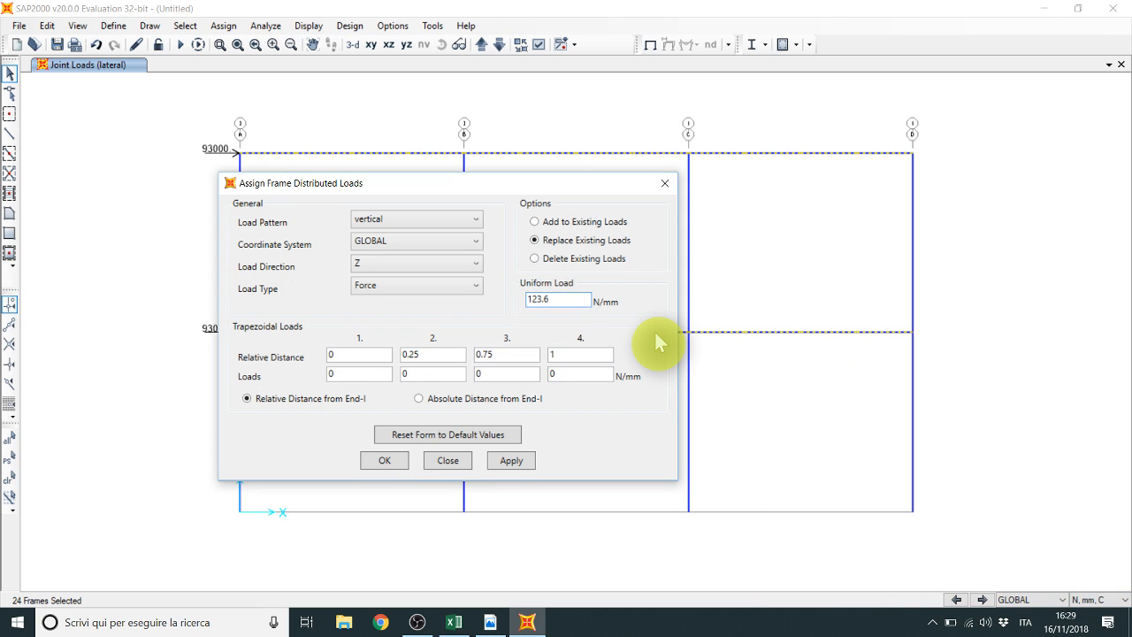
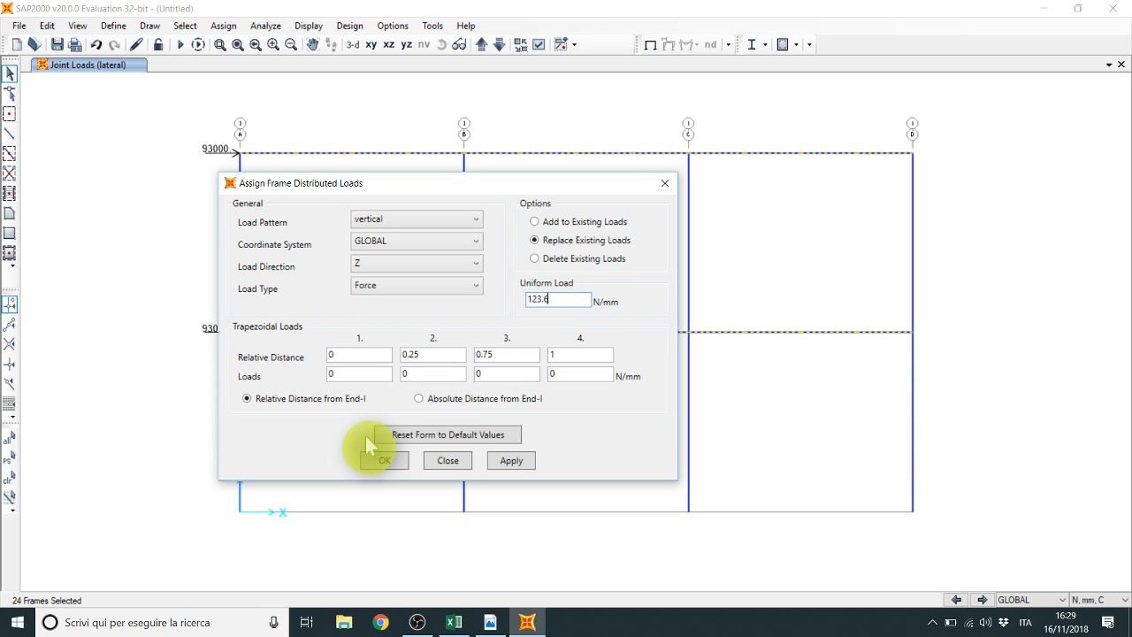
left_click(509, 460)
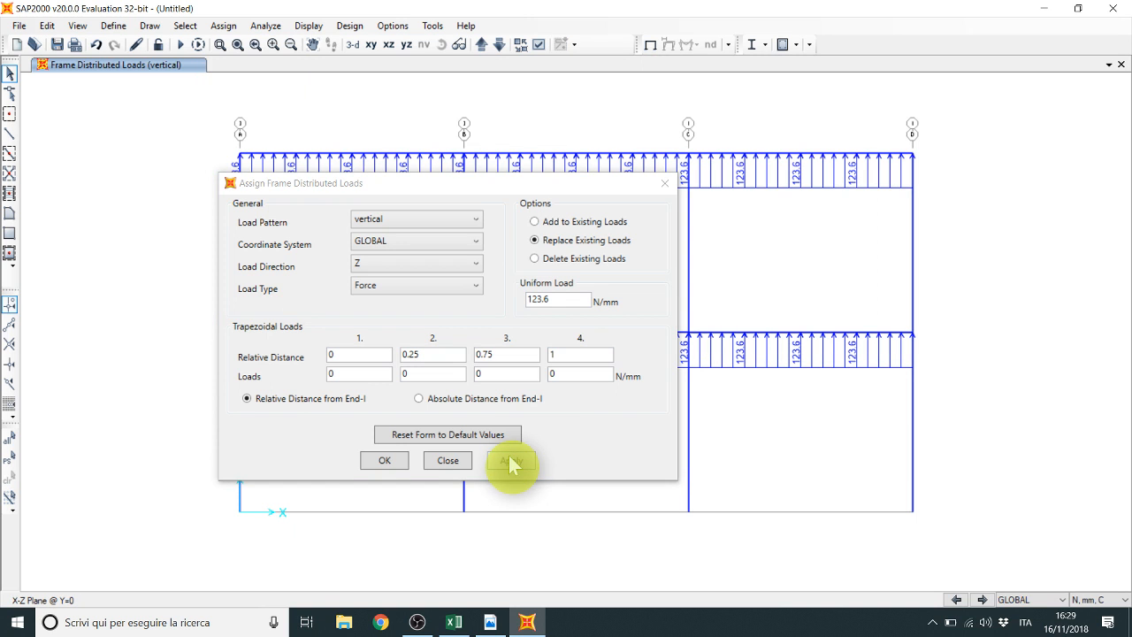
Step: Reverse the sign of the uniform load, setting it to -123.6 N/mm
double_click(535, 299)
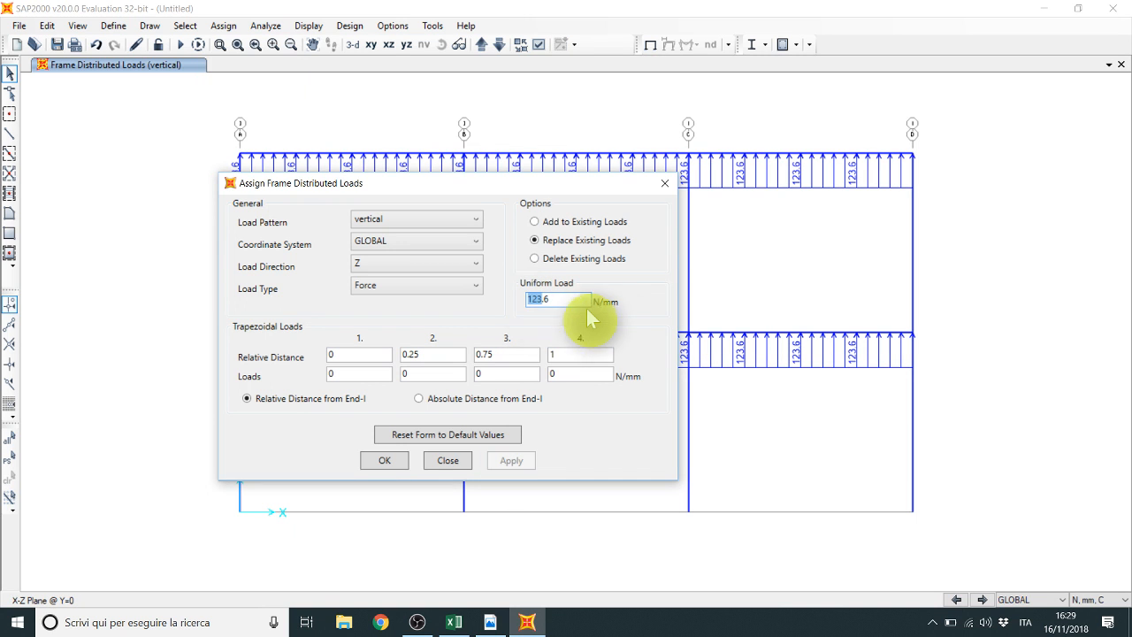
key("Left")
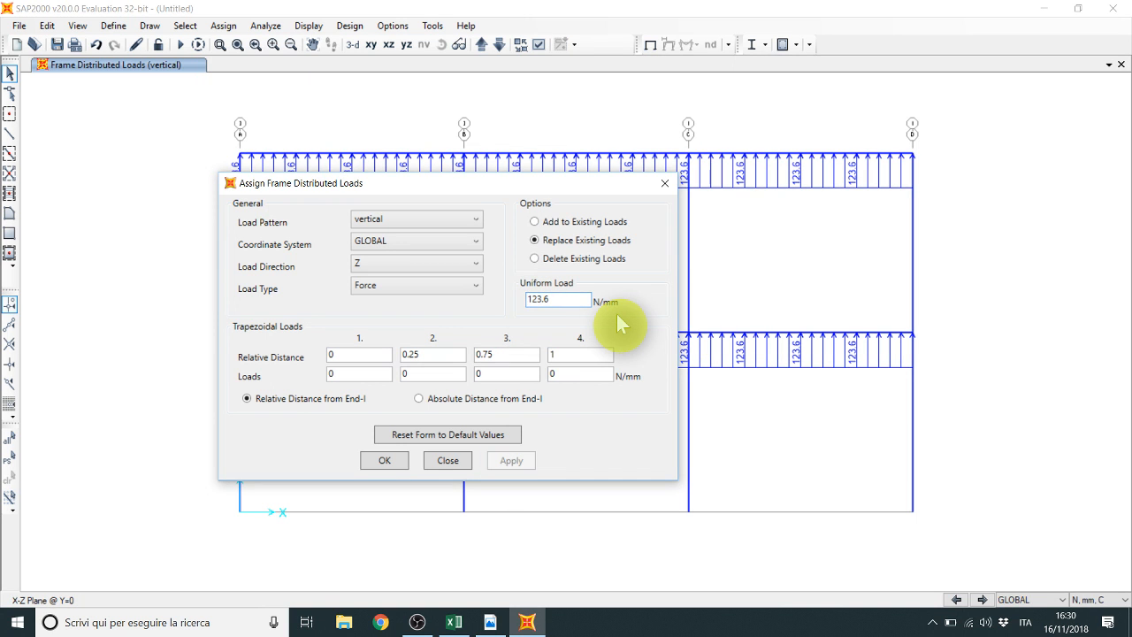
type("-")
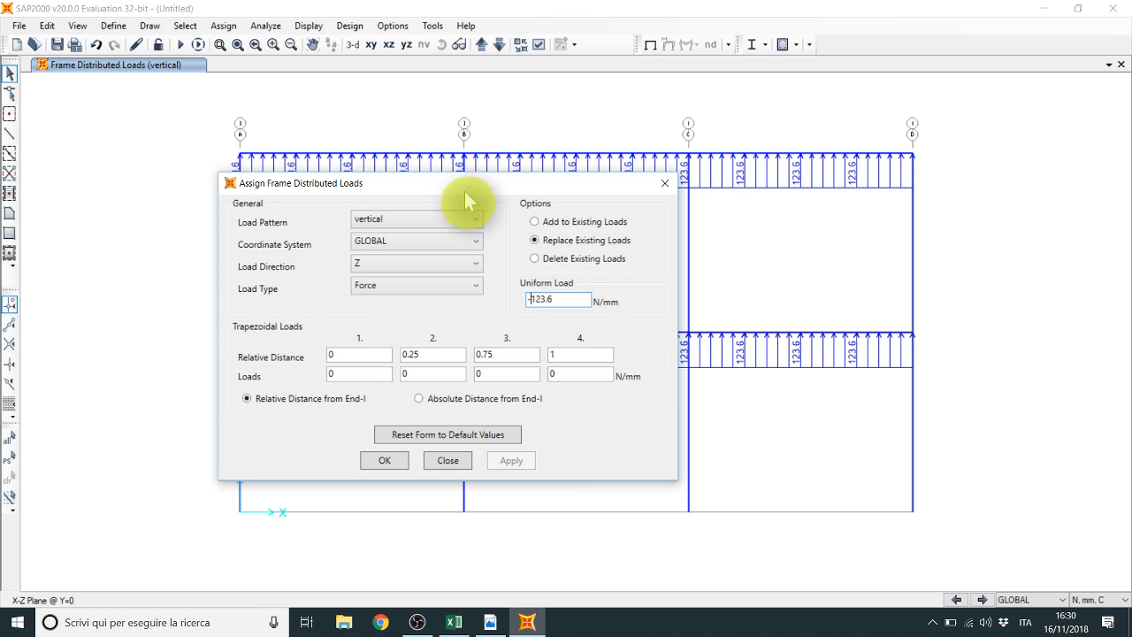
Step: Try to select all horizontal beams as lines parallel to the roof beam in the first bay
left_click(187, 26)
mouse_move(263, 44)
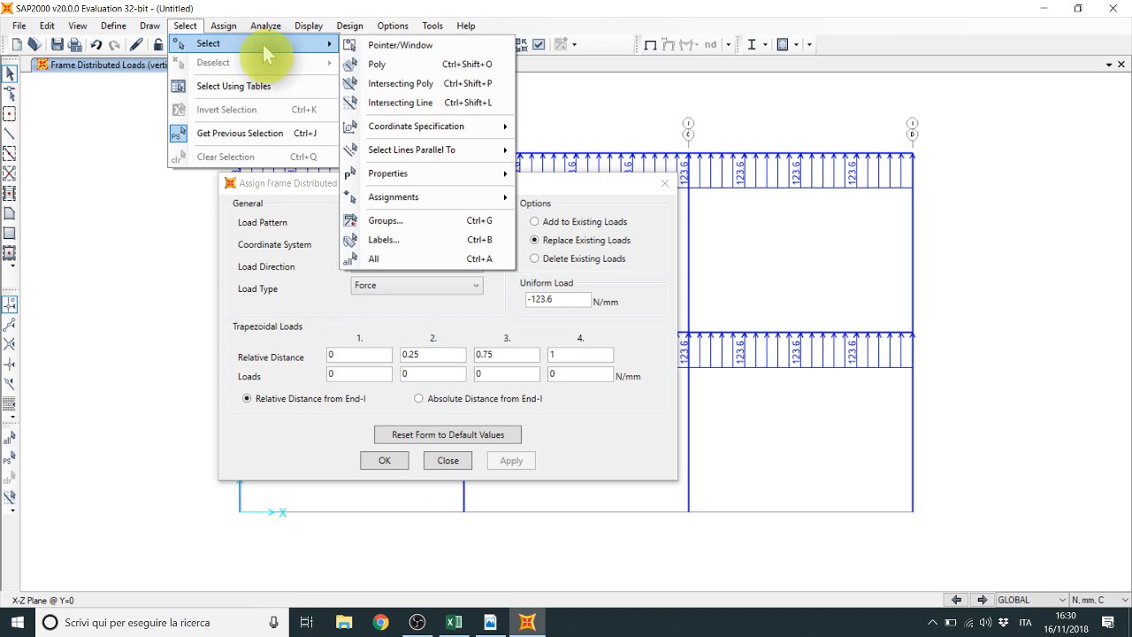
mouse_move(473, 150)
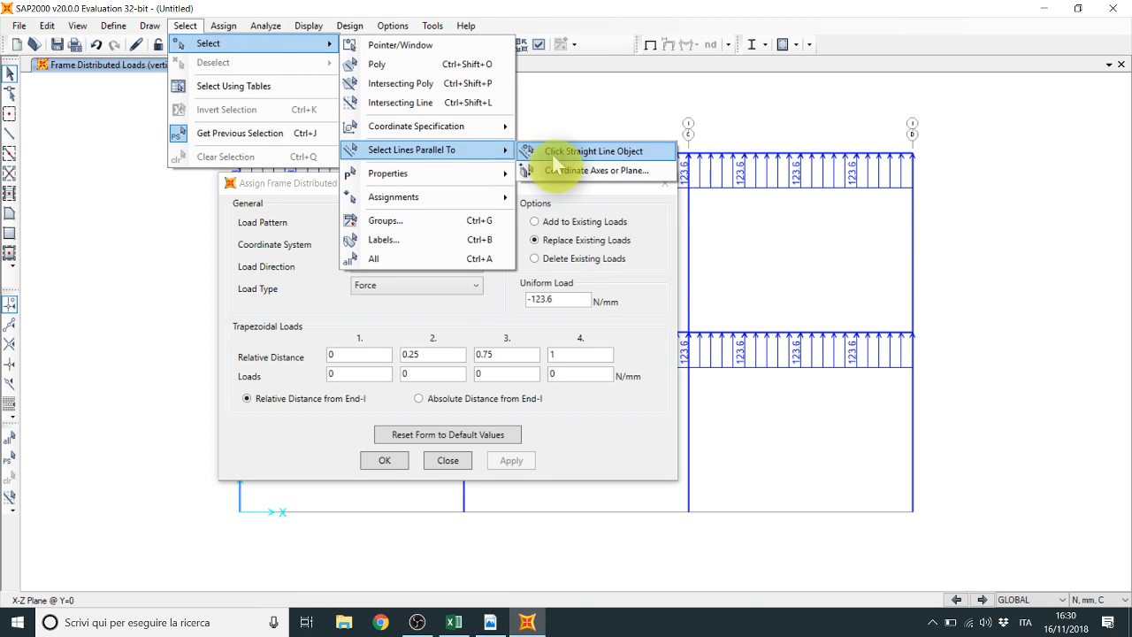
left_click(552, 153)
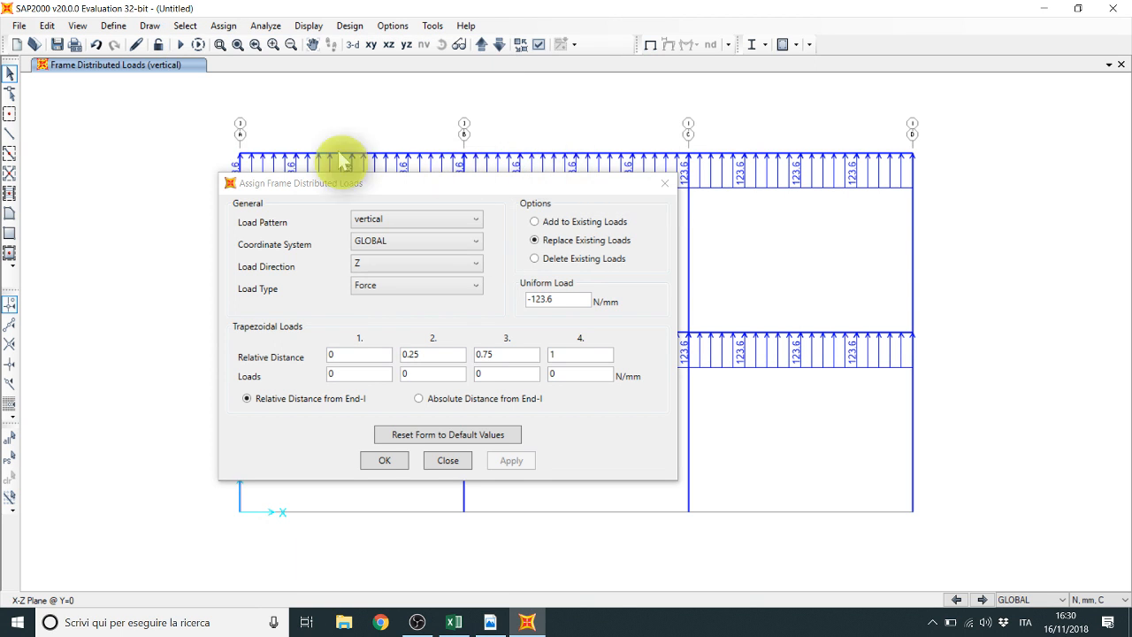
left_click(264, 155)
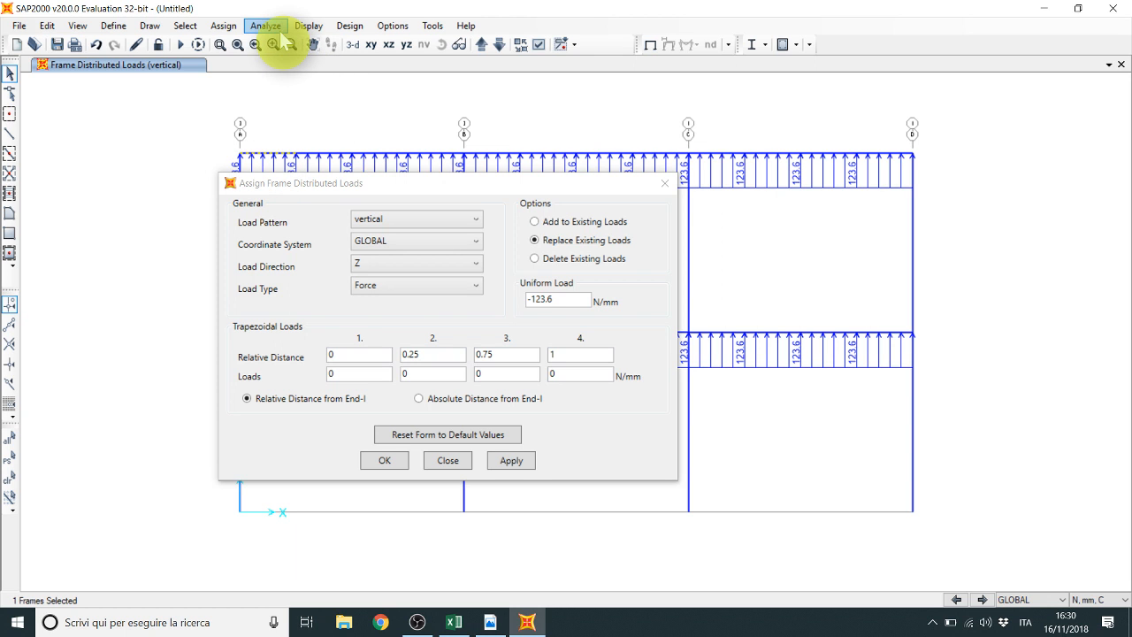
Step: Select all frames that have the IPE330 section property
left_click(185, 26)
mouse_move(264, 52)
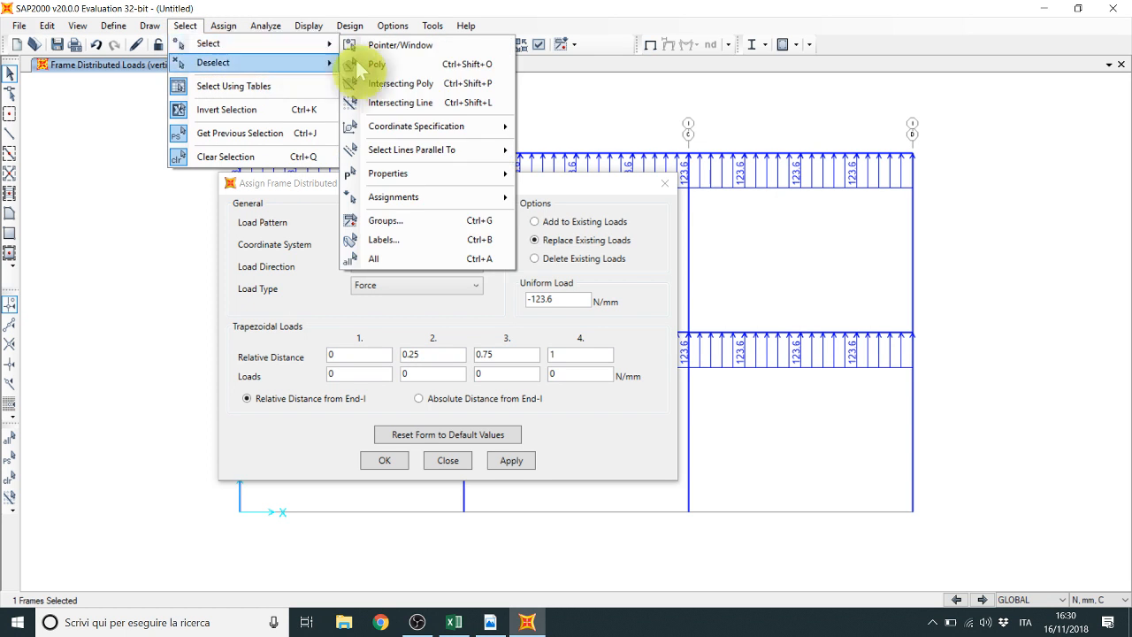
mouse_move(500, 180)
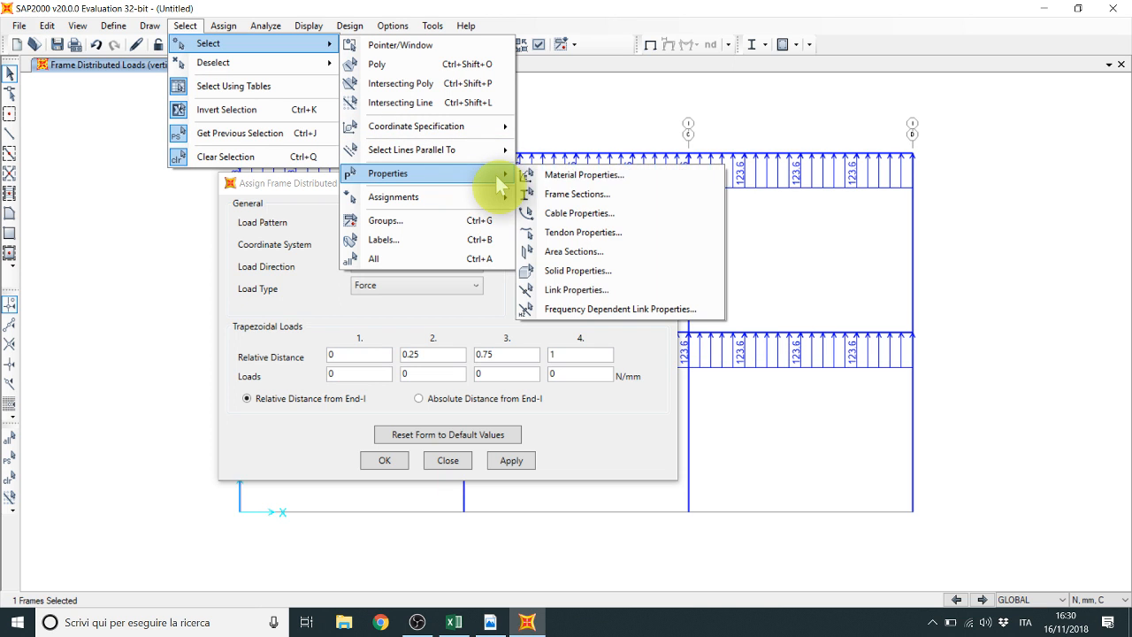
left_click(591, 195)
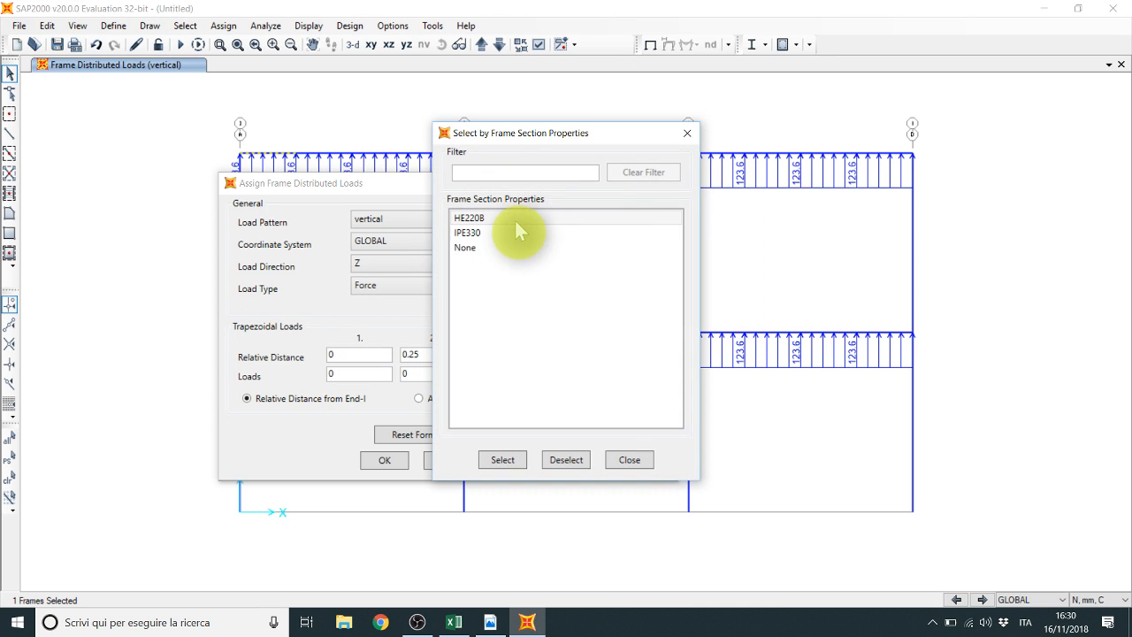
left_click(495, 232)
left_click(505, 460)
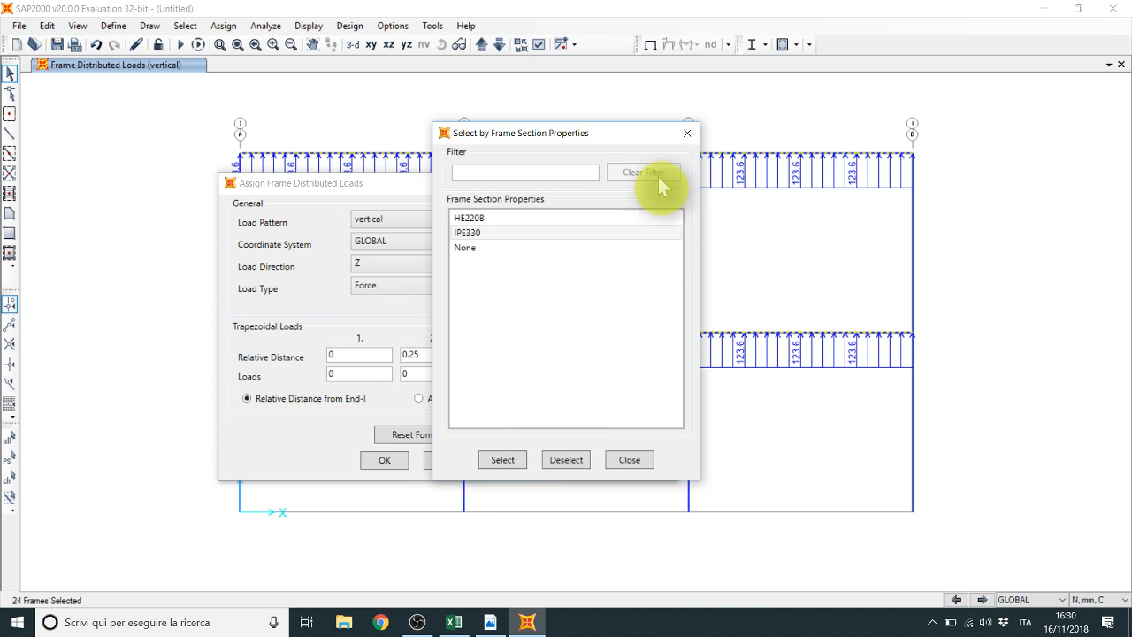
left_click(687, 133)
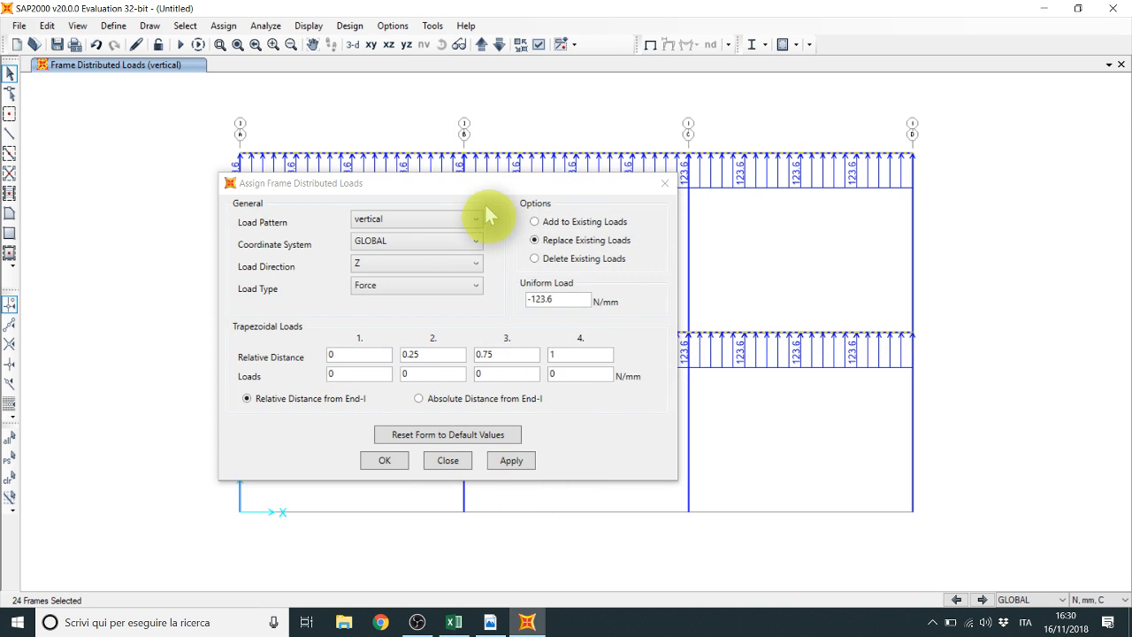
Step: Apply the -123.6 N/mm uniform load to the selected beams, adding it to the existing loads
left_click_drag(497, 191, 376, 188)
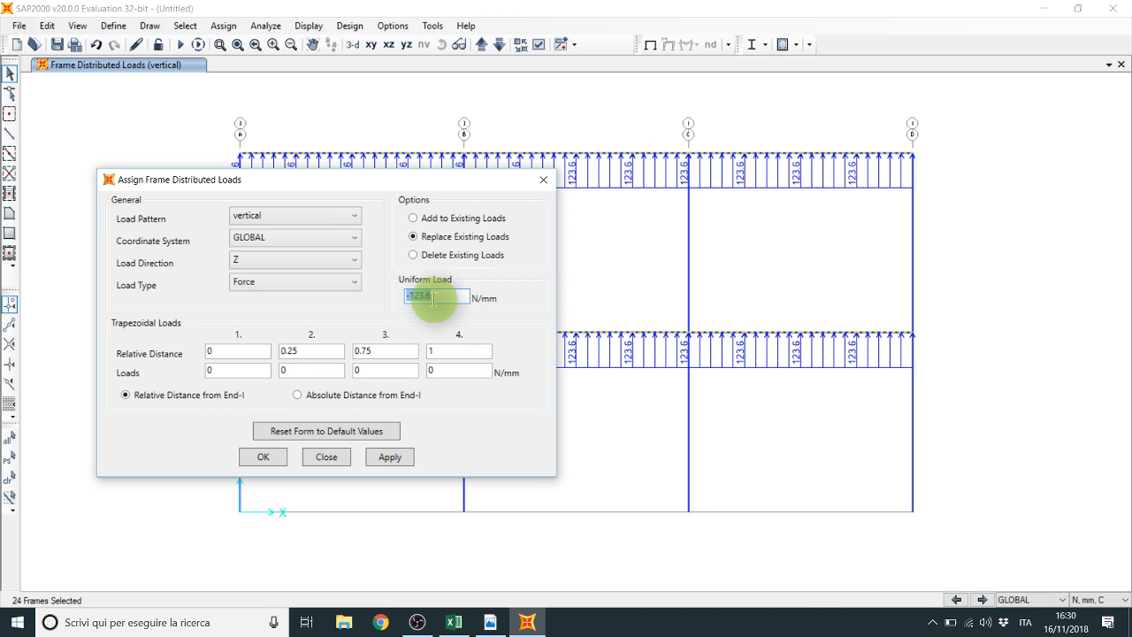
left_click(440, 221)
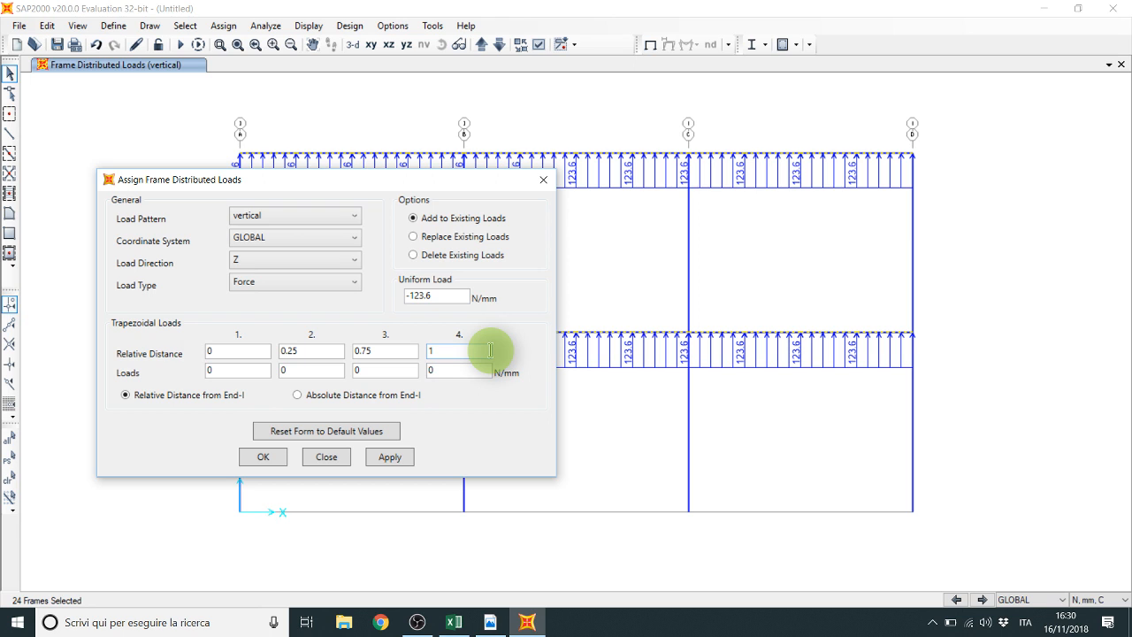
left_click(388, 458)
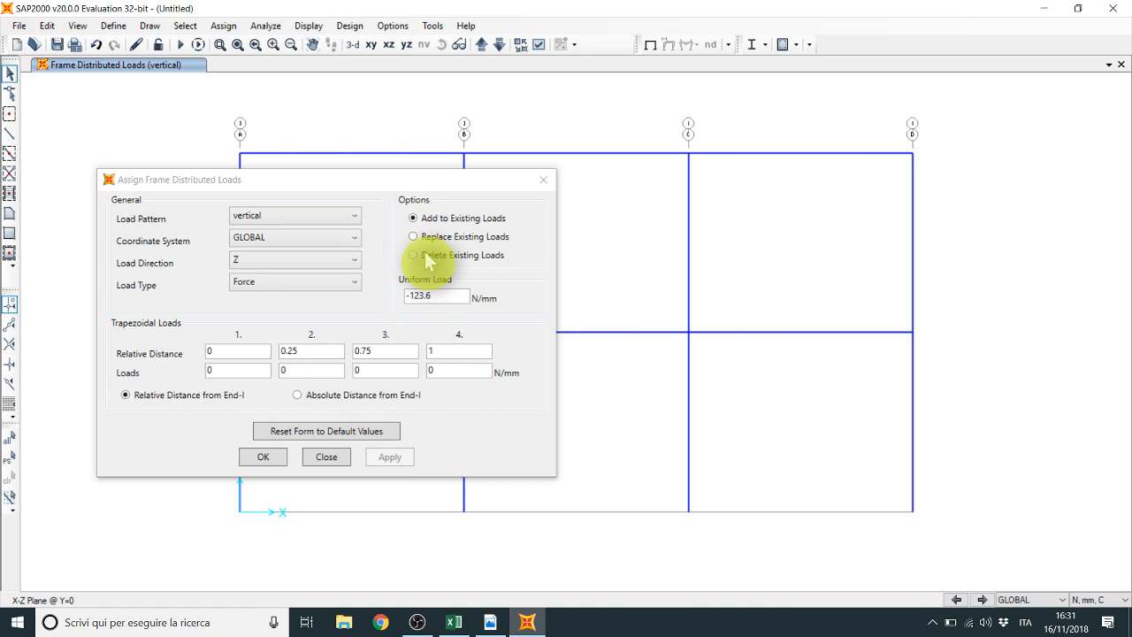
Step: Select all beams again by their IPE330 frame section property, keeping the distributed load assignment open
left_click_drag(424, 179, 431, 267)
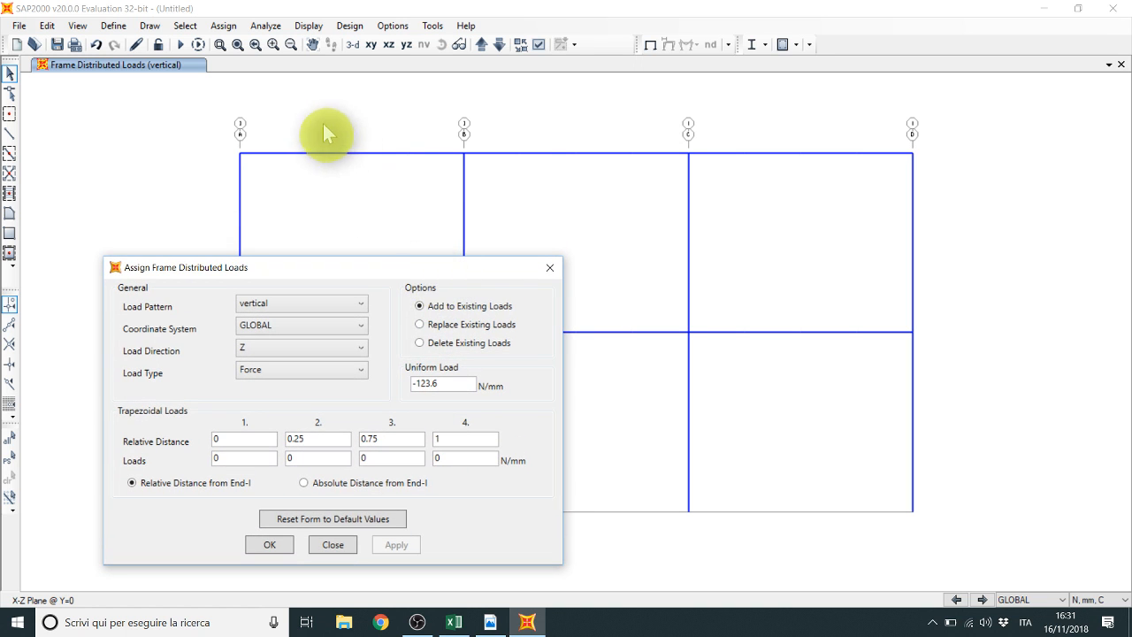
left_click(185, 26)
mouse_move(295, 52)
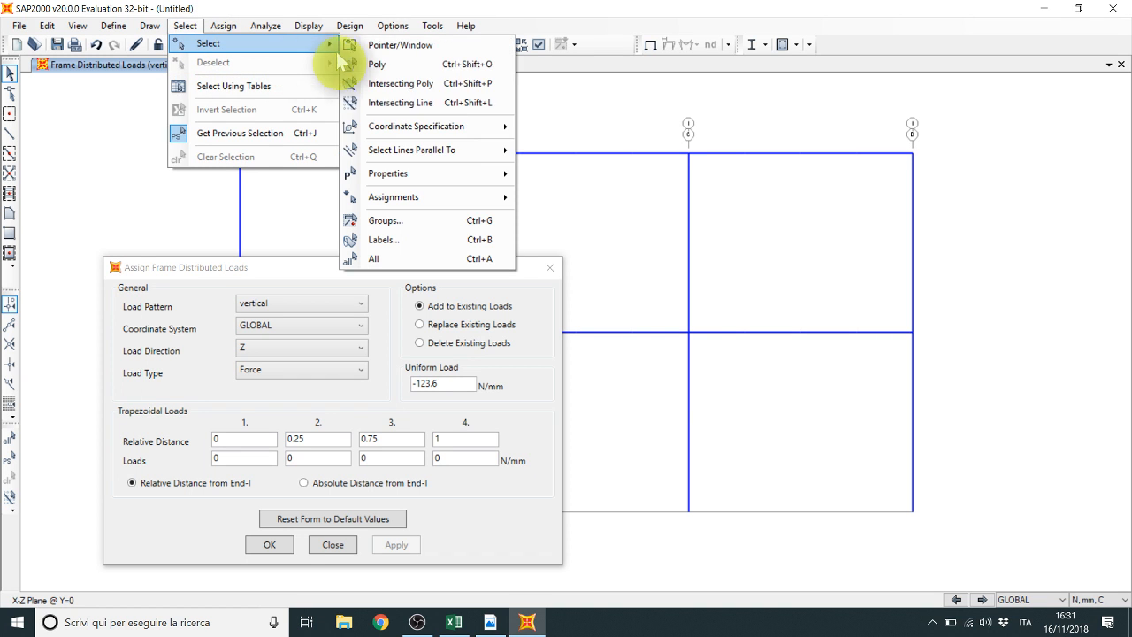
mouse_move(460, 166)
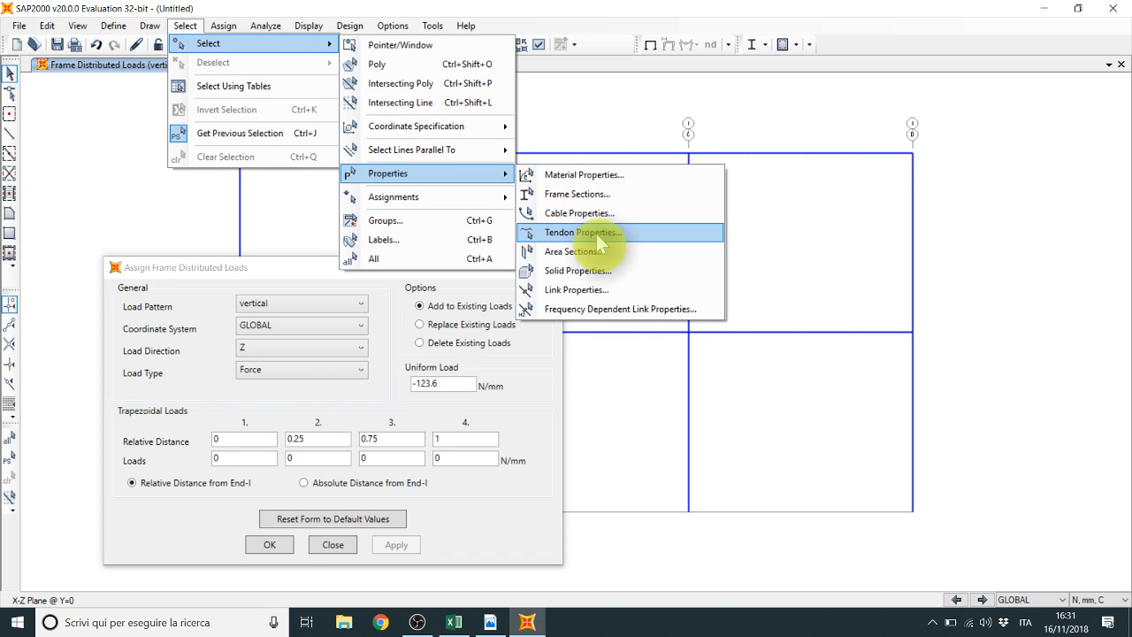
left_click(598, 199)
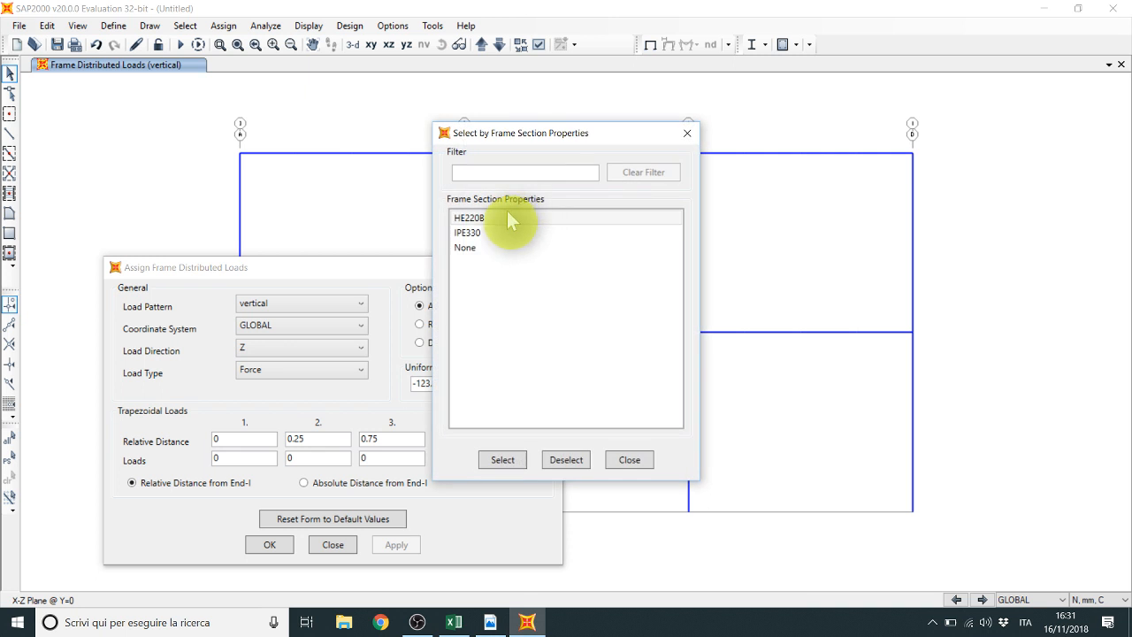
left_click(482, 233)
left_click(502, 462)
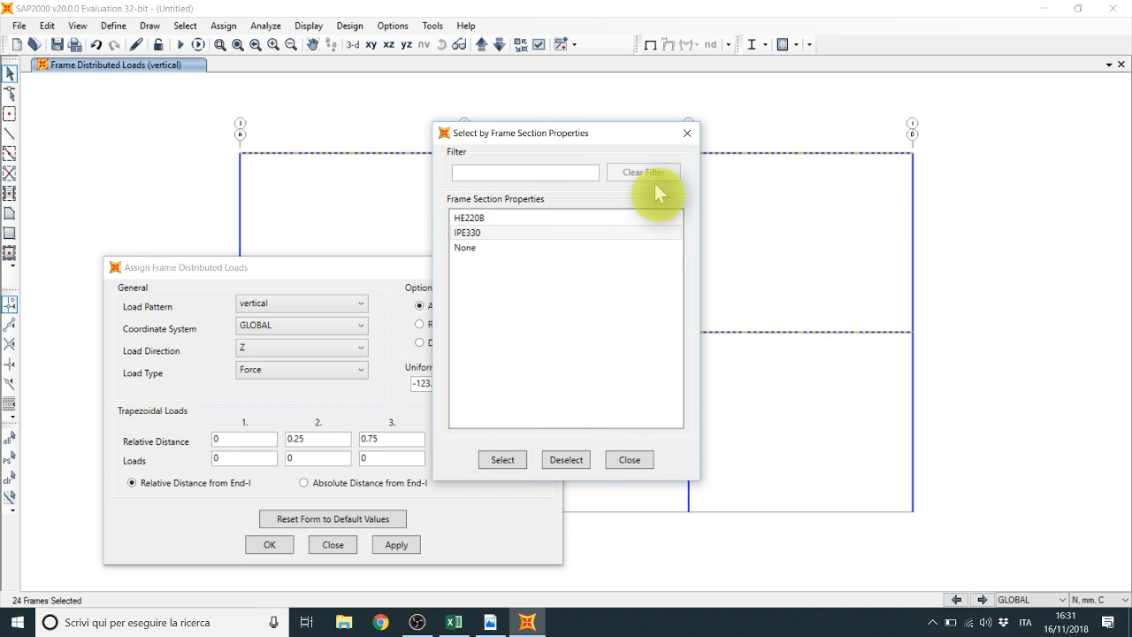
left_click(687, 133)
Step: Apply the -123.6 N/mm uniform load to the selected beams, replacing existing loads, and finish the assignment
left_click(478, 325)
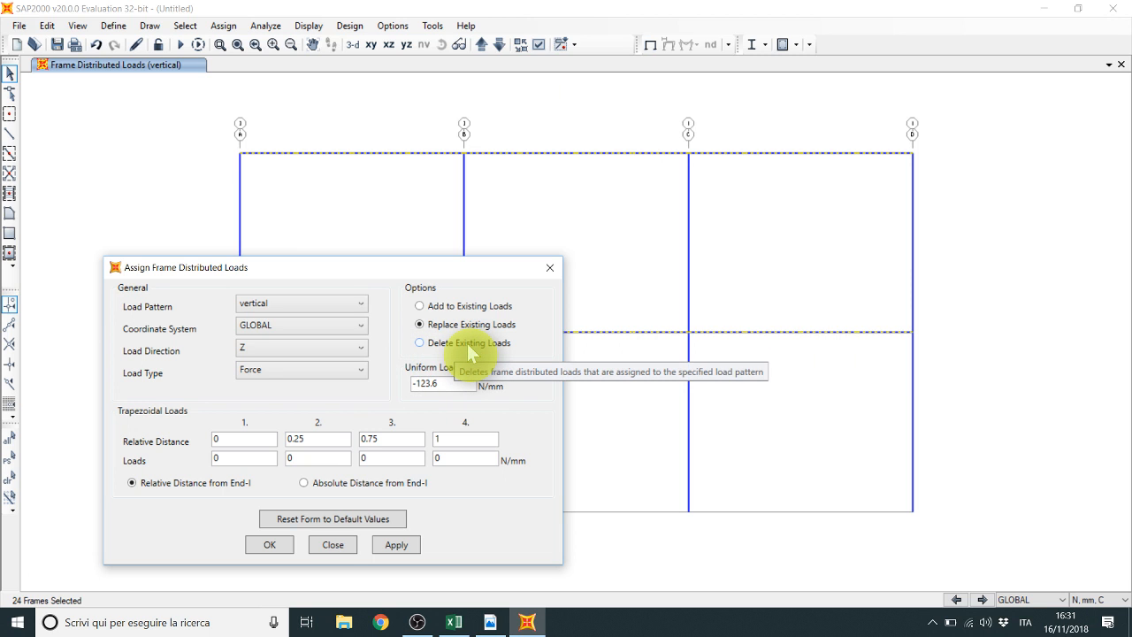
left_click(467, 343)
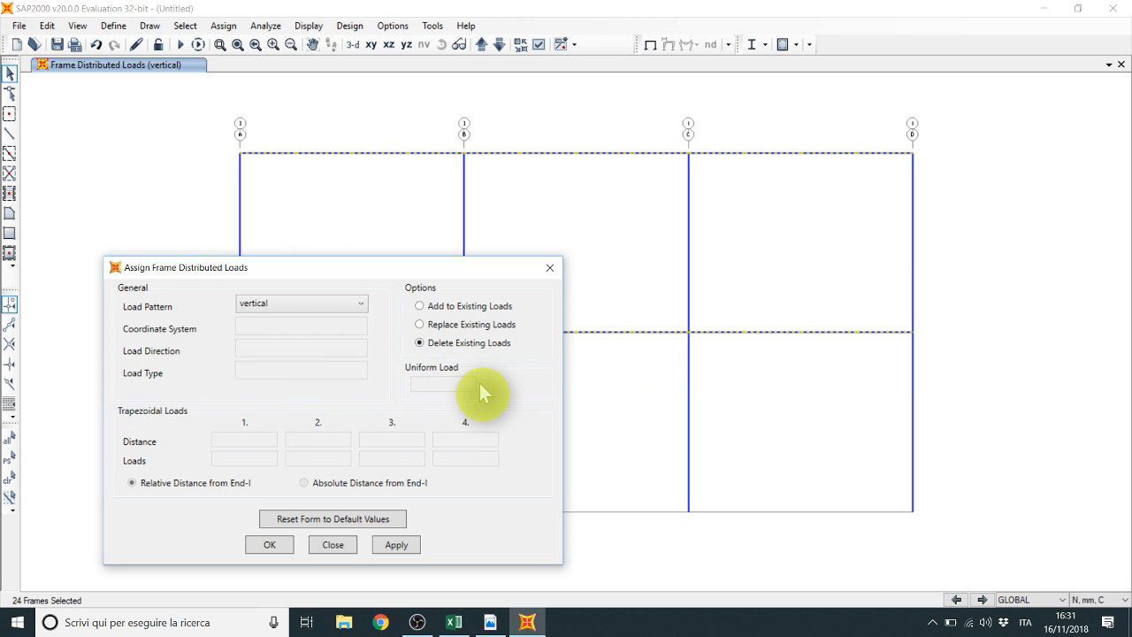
left_click(476, 323)
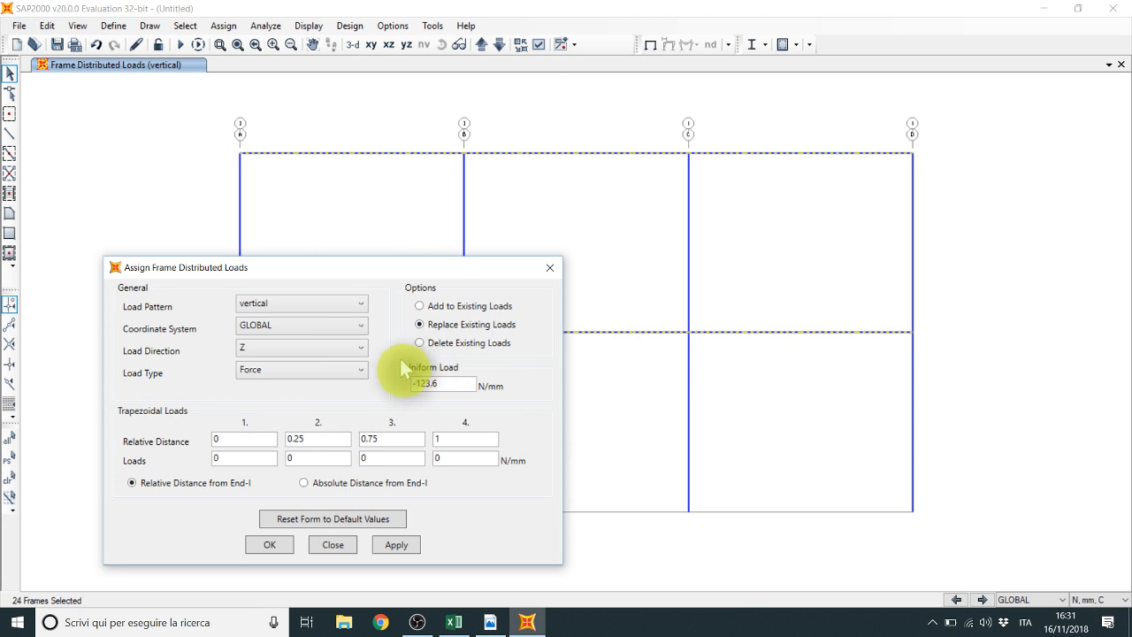
left_click(413, 545)
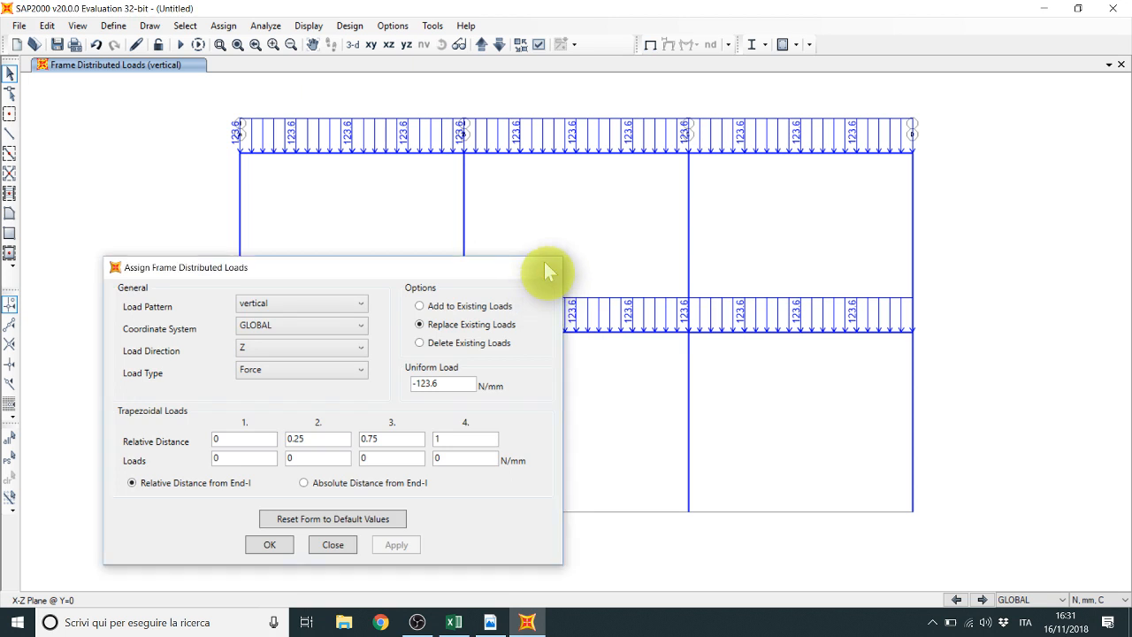
left_click(547, 267)
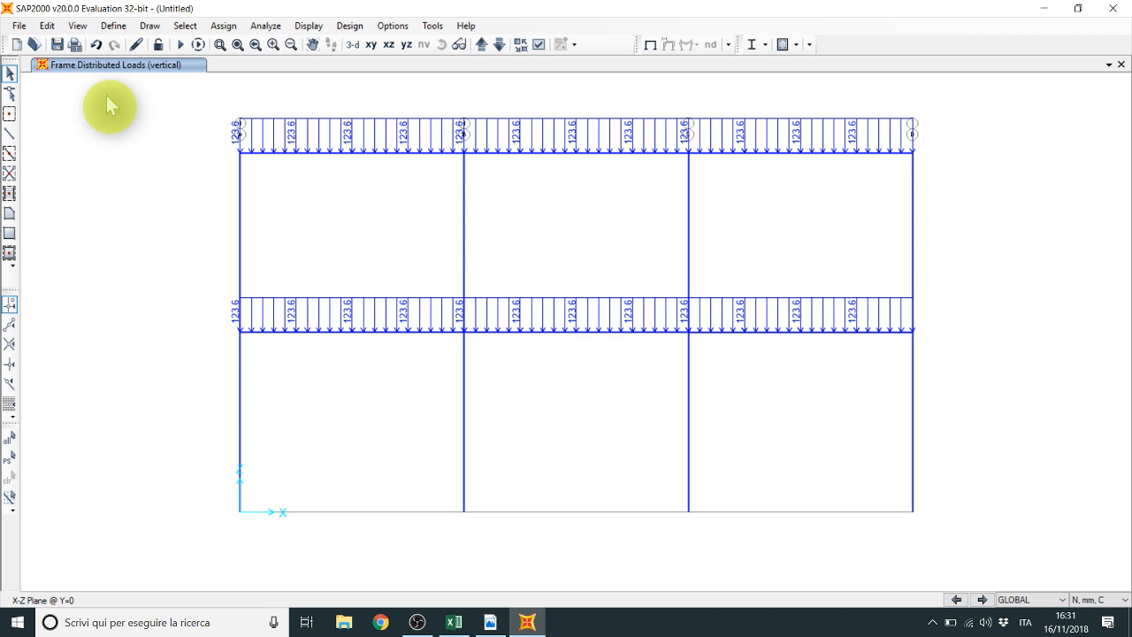
Step: Delete the DEAD and MODAL load cases from the load case definitions
left_click(113, 26)
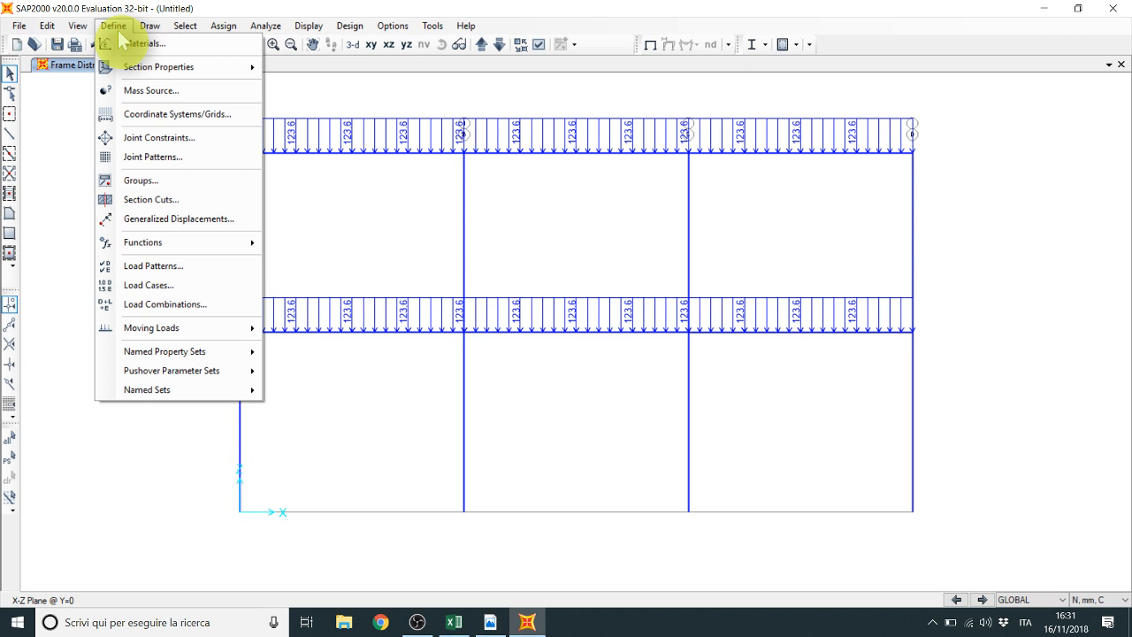
left_click(143, 288)
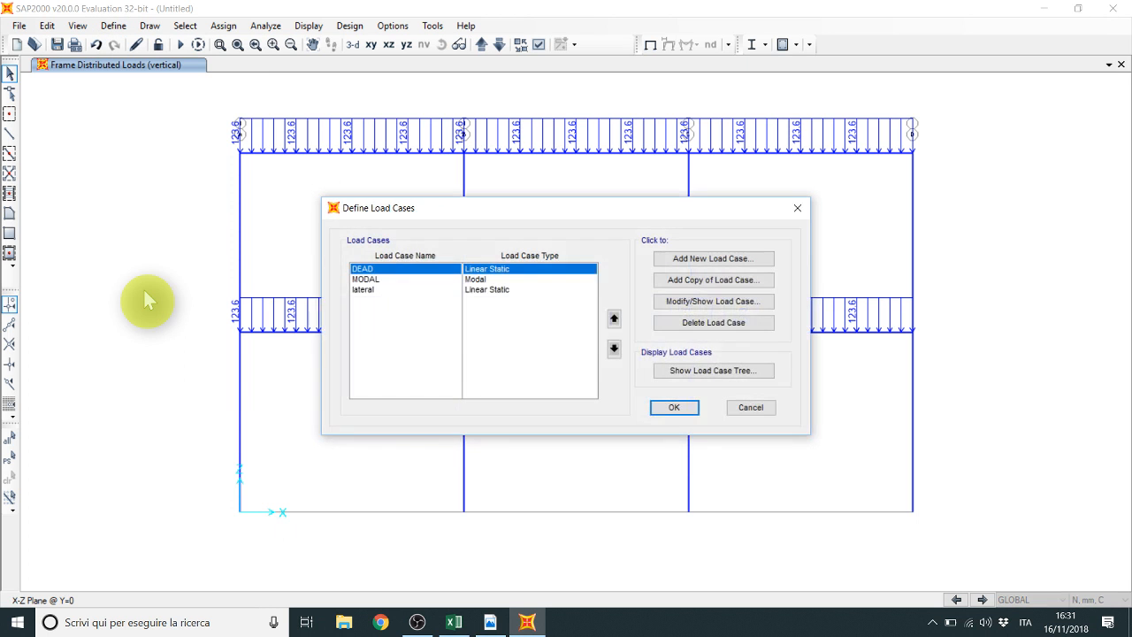
left_click(686, 320)
left_click(577, 362)
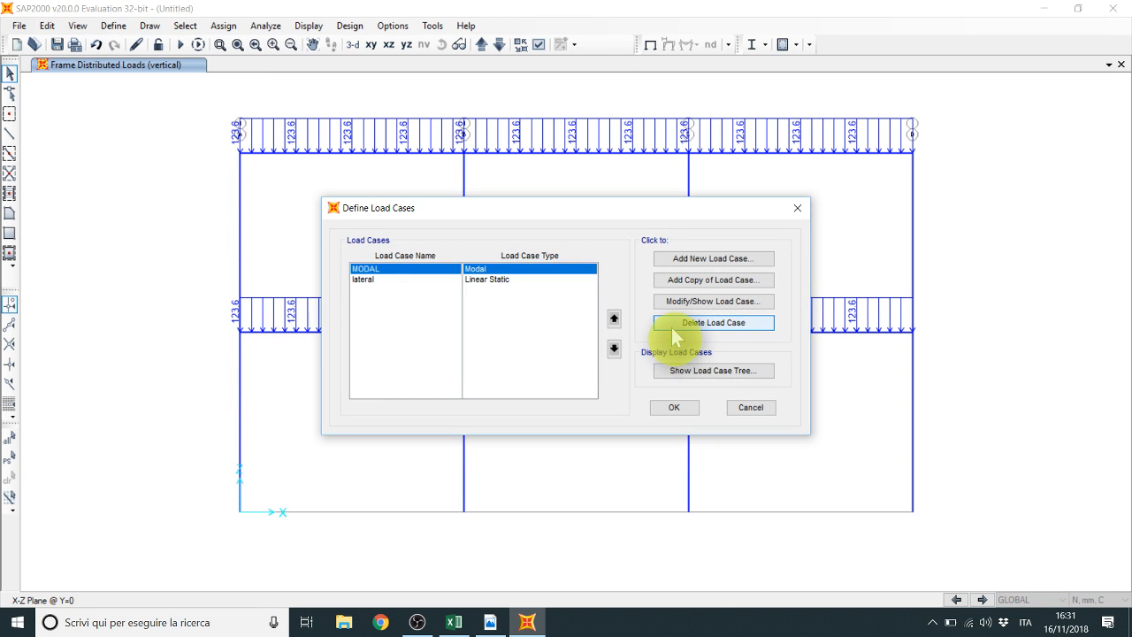
left_click(669, 325)
left_click(580, 364)
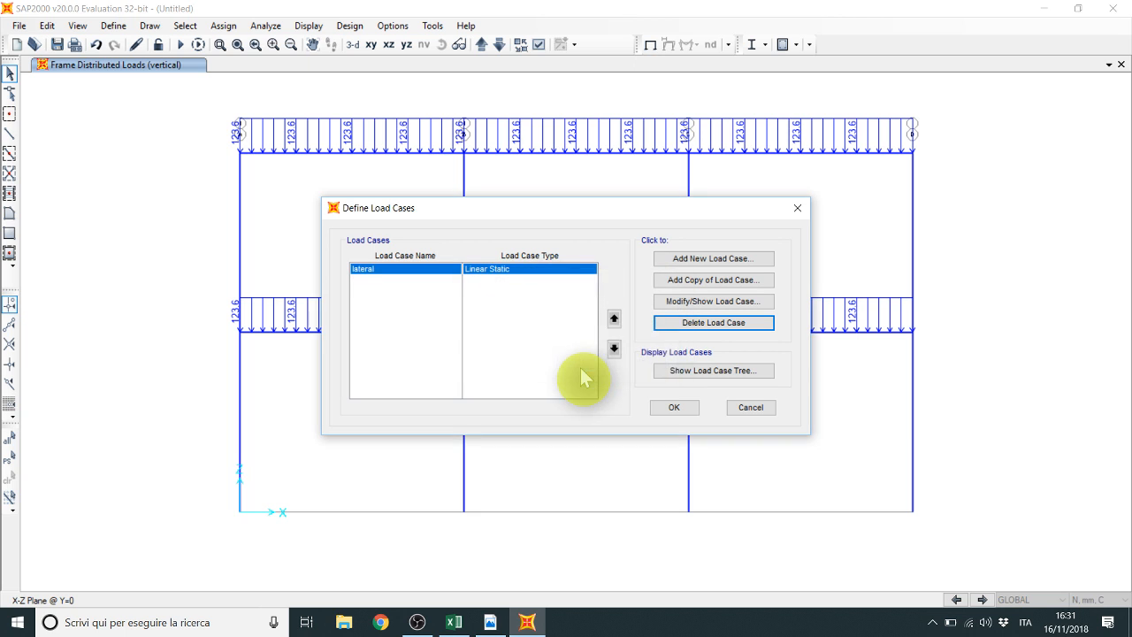
Step: Delete the remaining lateral load case and start a new linear static load case named Linear_static
left_click(672, 323)
left_click(580, 361)
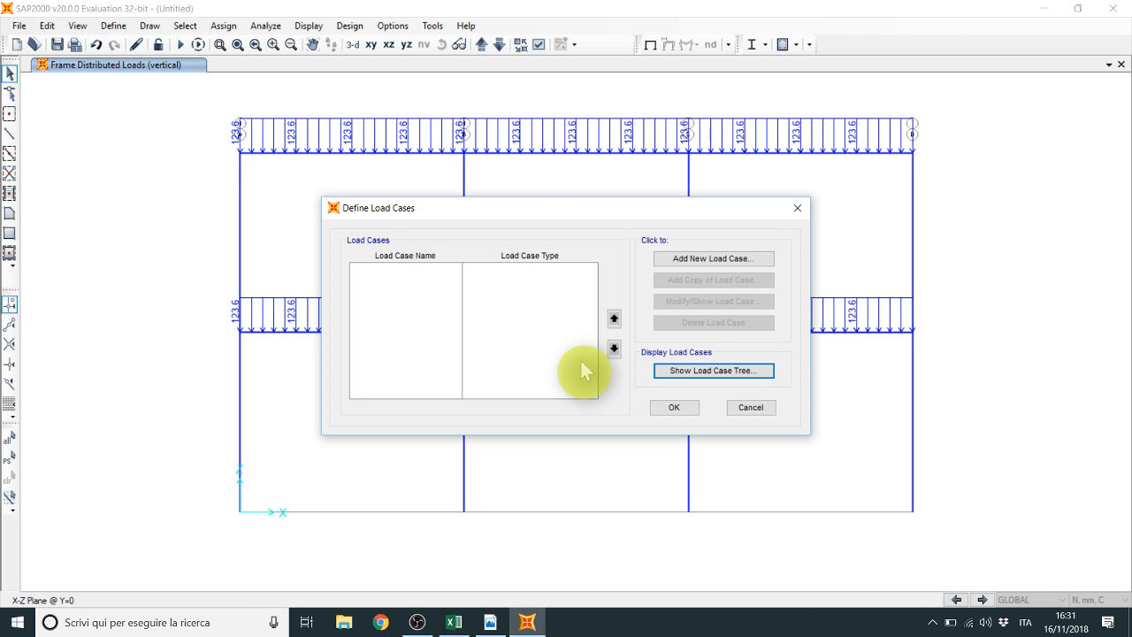
left_click(728, 260)
left_click(729, 259)
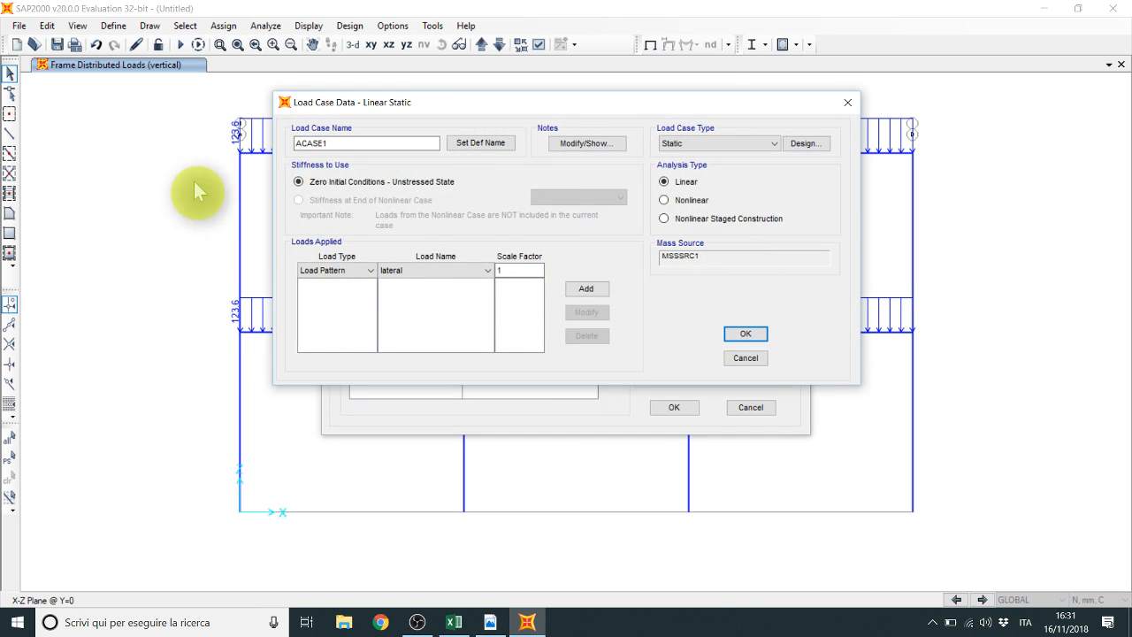
double_click(385, 143)
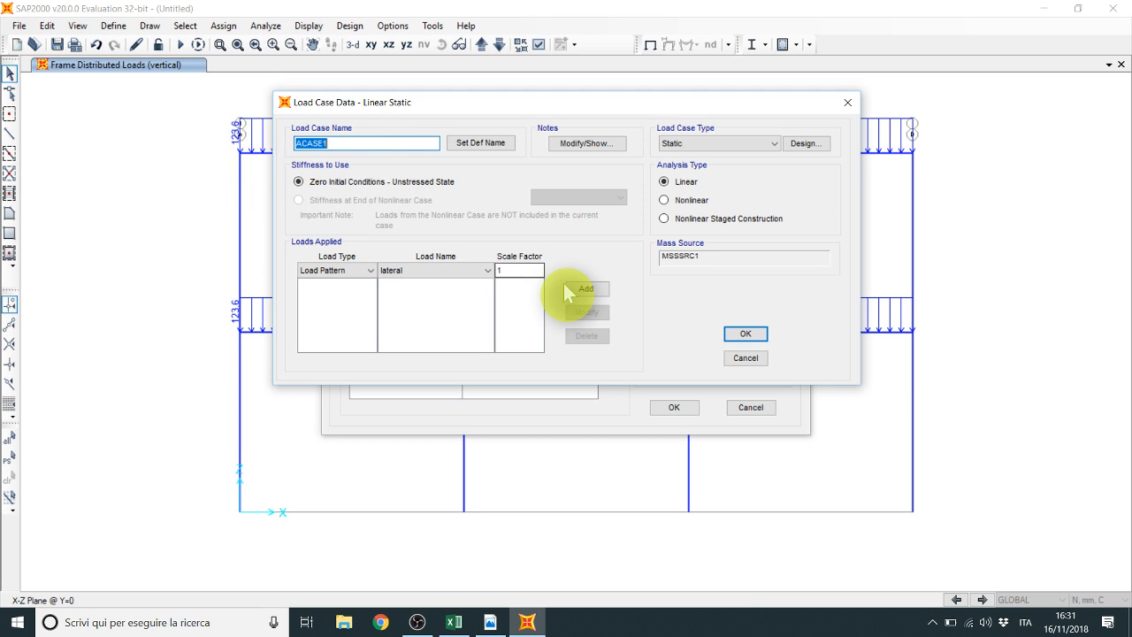
type("static")
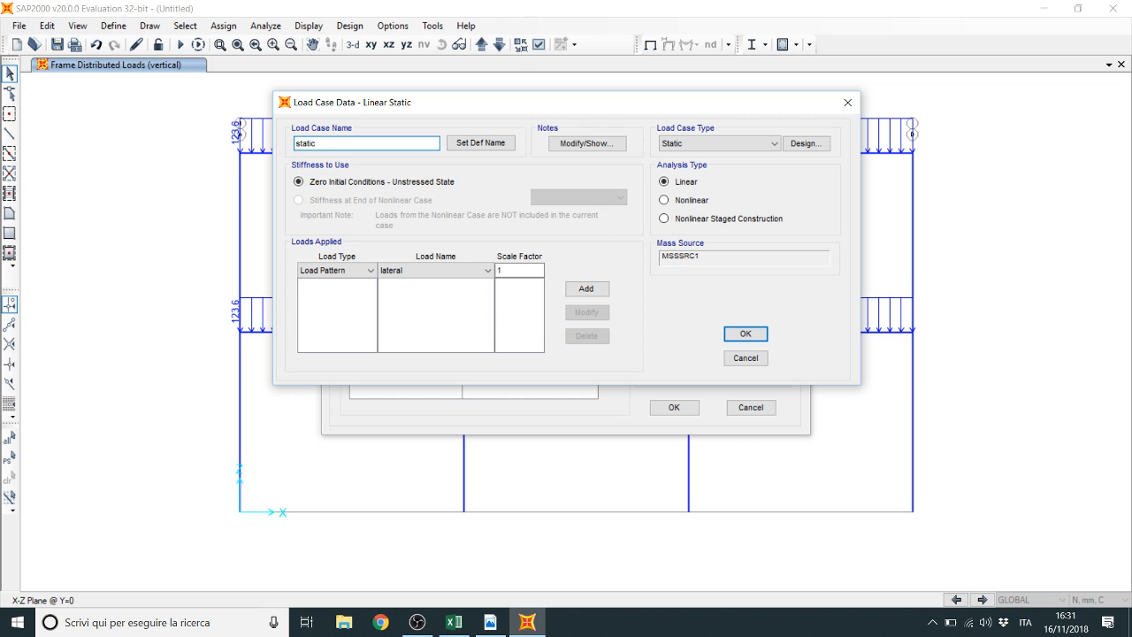
type("Linear_")
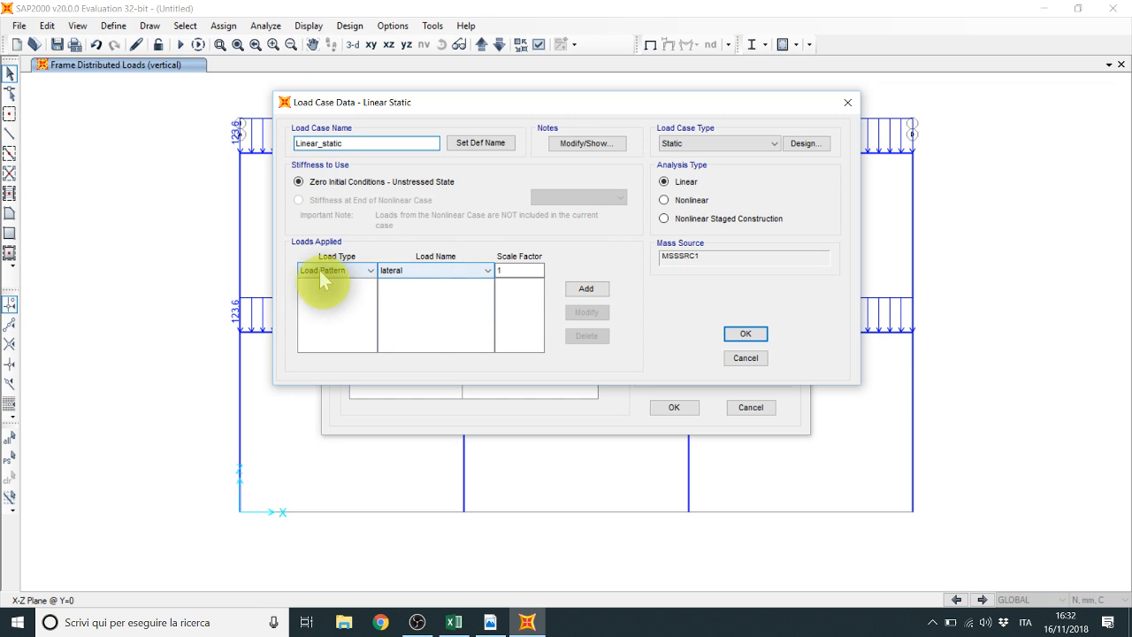
Step: Apply the lateral and vertical load patterns with scale factor 1 to the Linear_static case and accept it
left_click(591, 289)
left_click(460, 271)
left_click(411, 288)
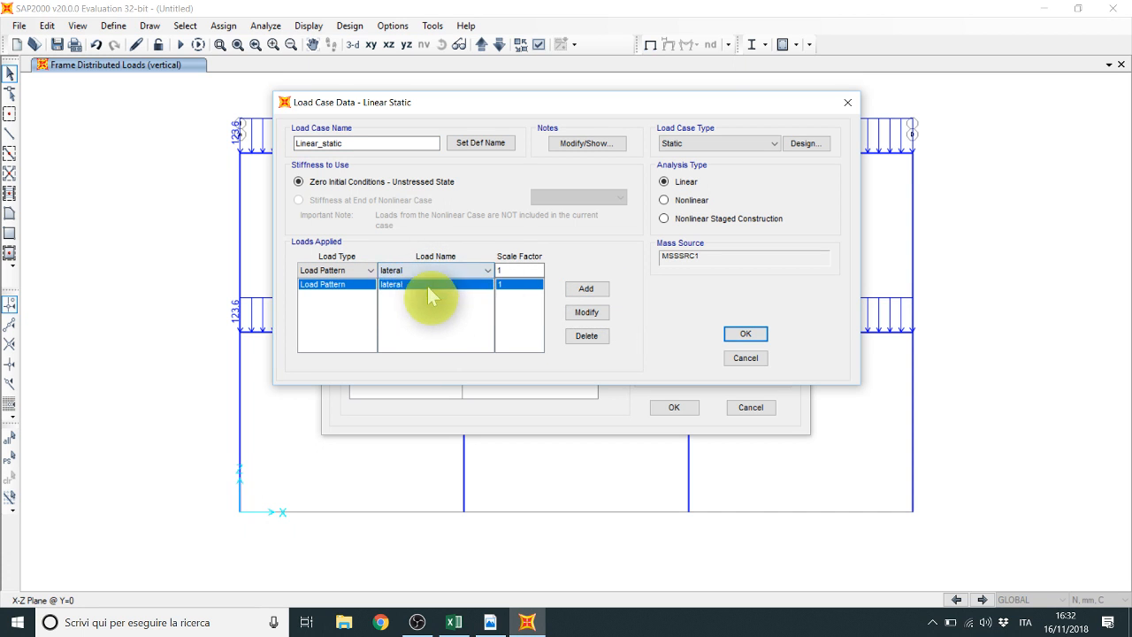
left_click(439, 272)
left_click(403, 287)
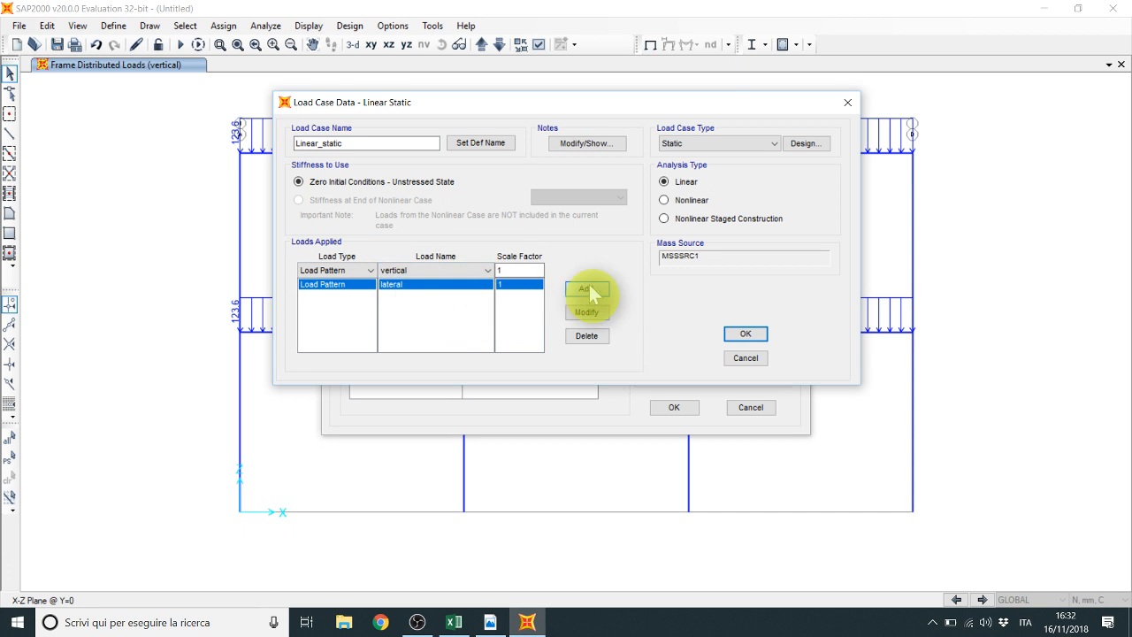
left_click(590, 287)
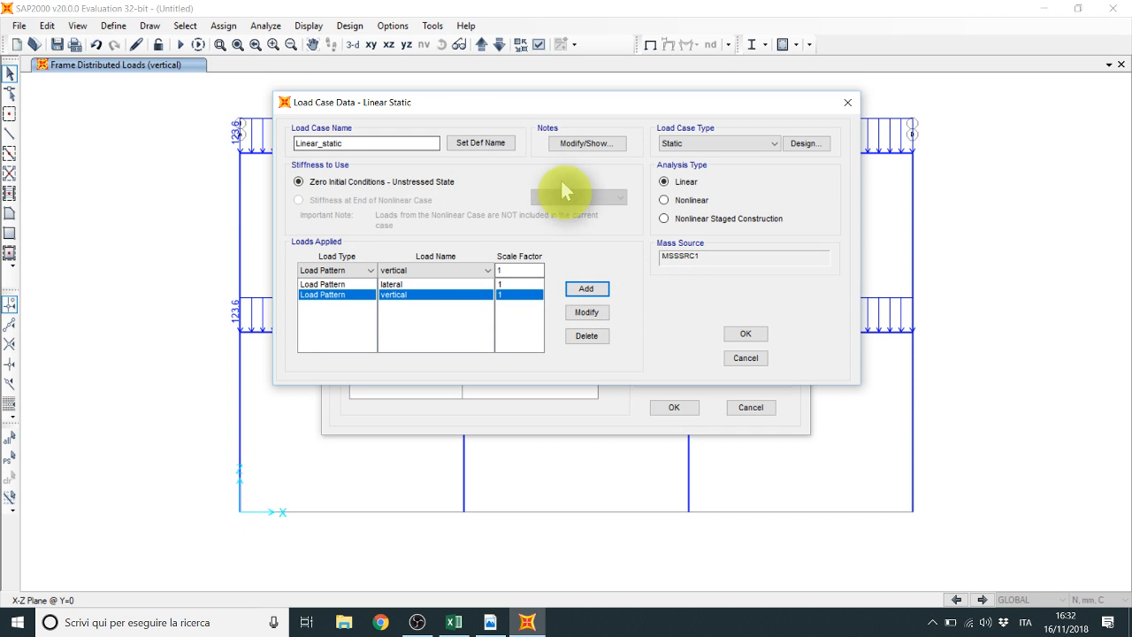
left_click(759, 330)
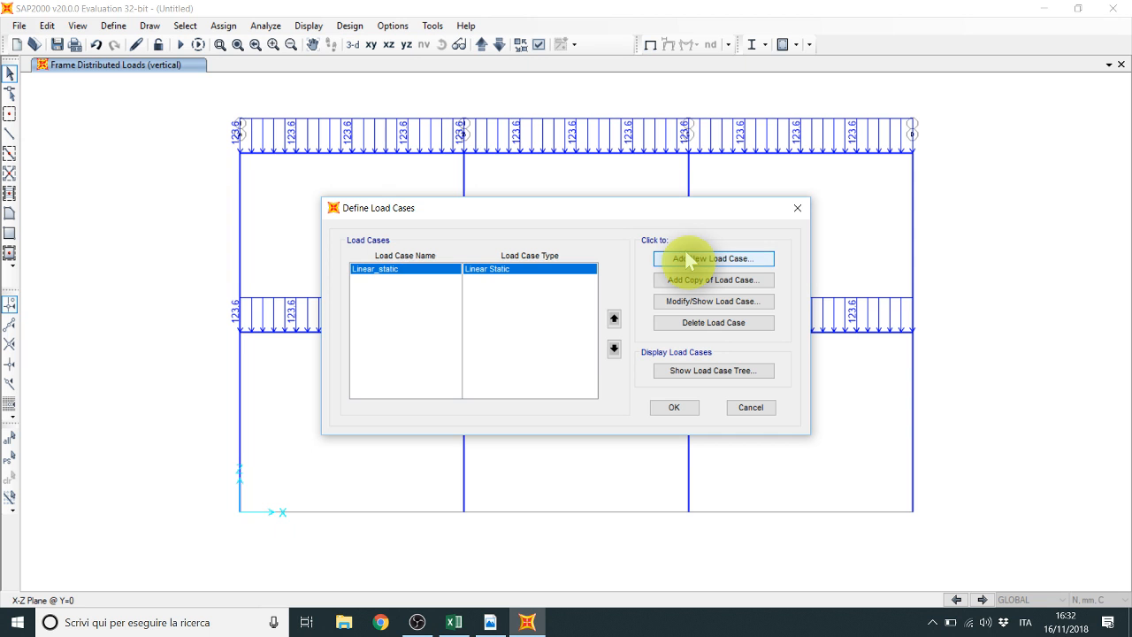
Step: Start another new load case of type Buckling and name it buckling
left_click(686, 253)
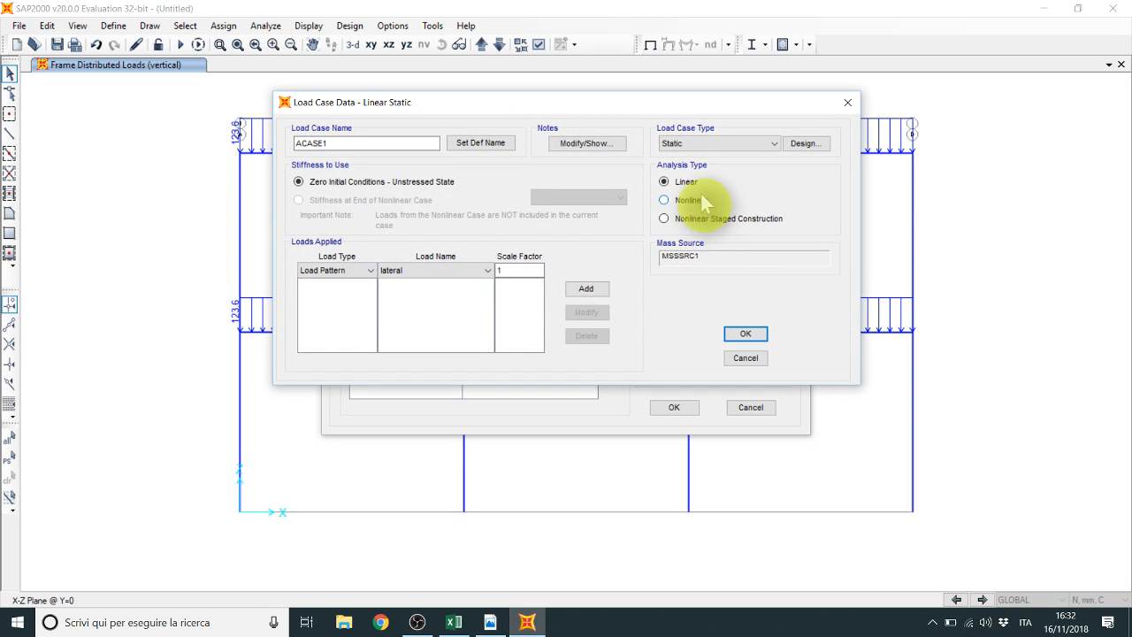
left_click(679, 143)
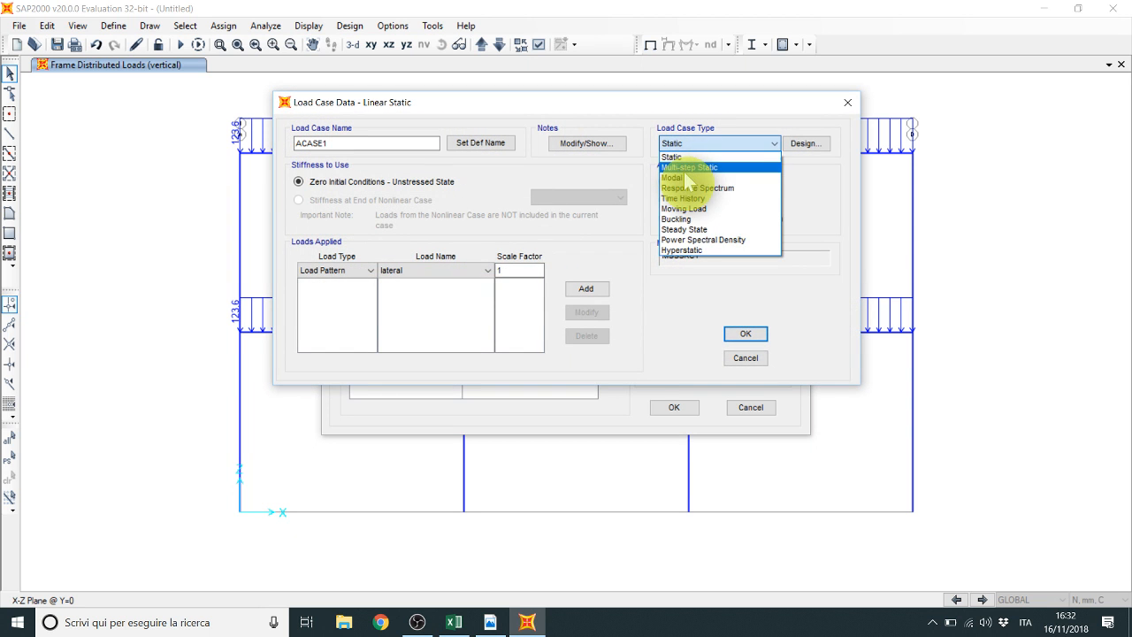
left_click(684, 219)
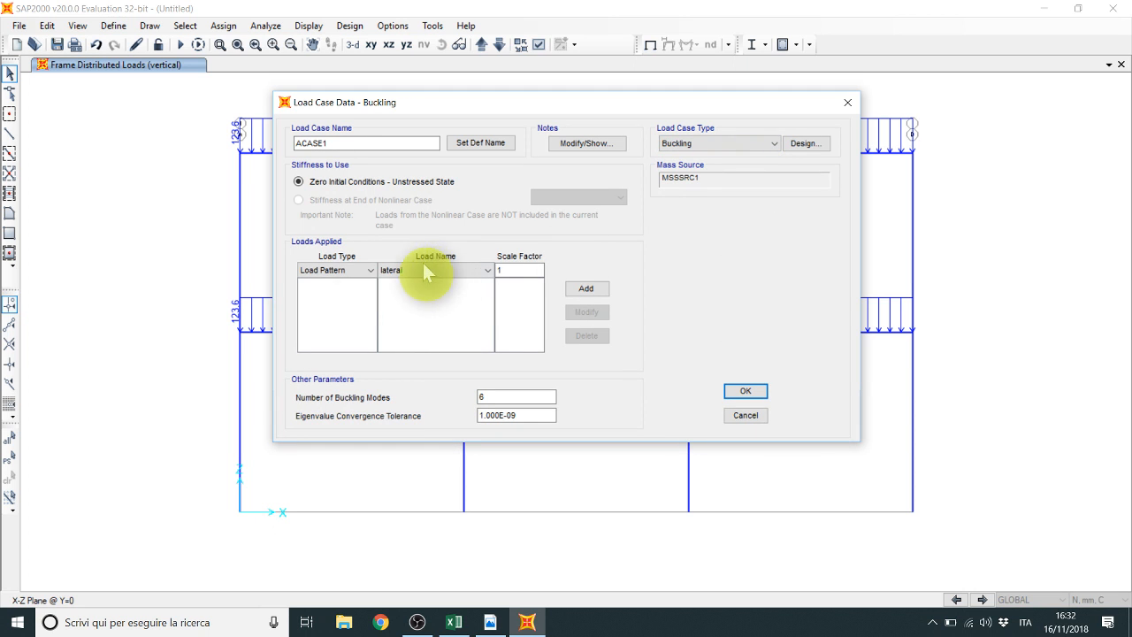
double_click(335, 143)
type("b")
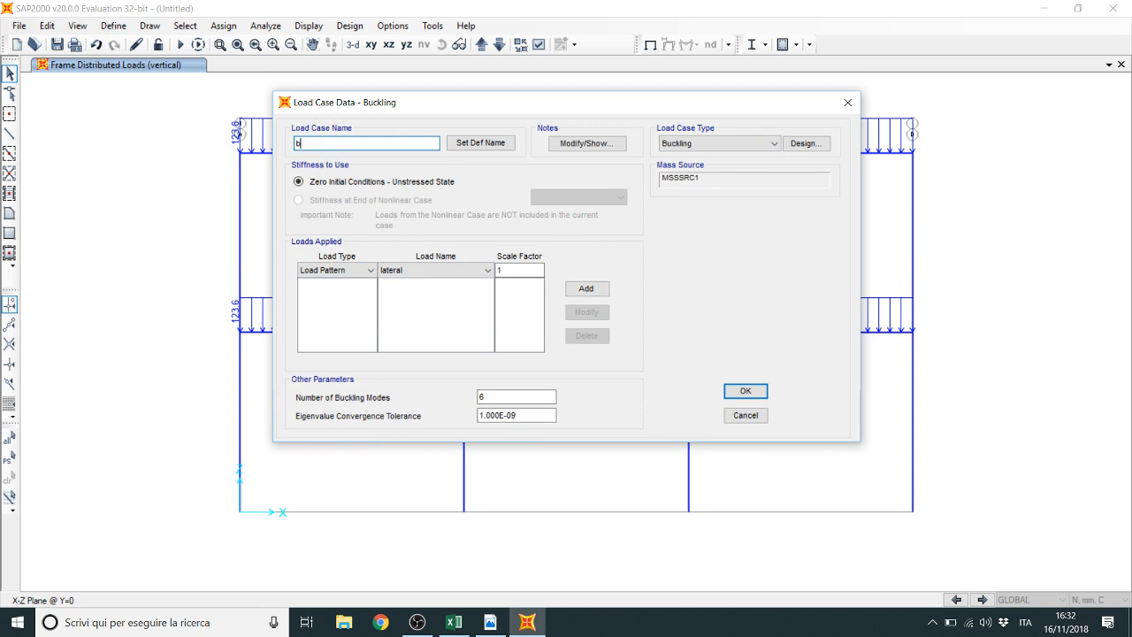
type("uckling")
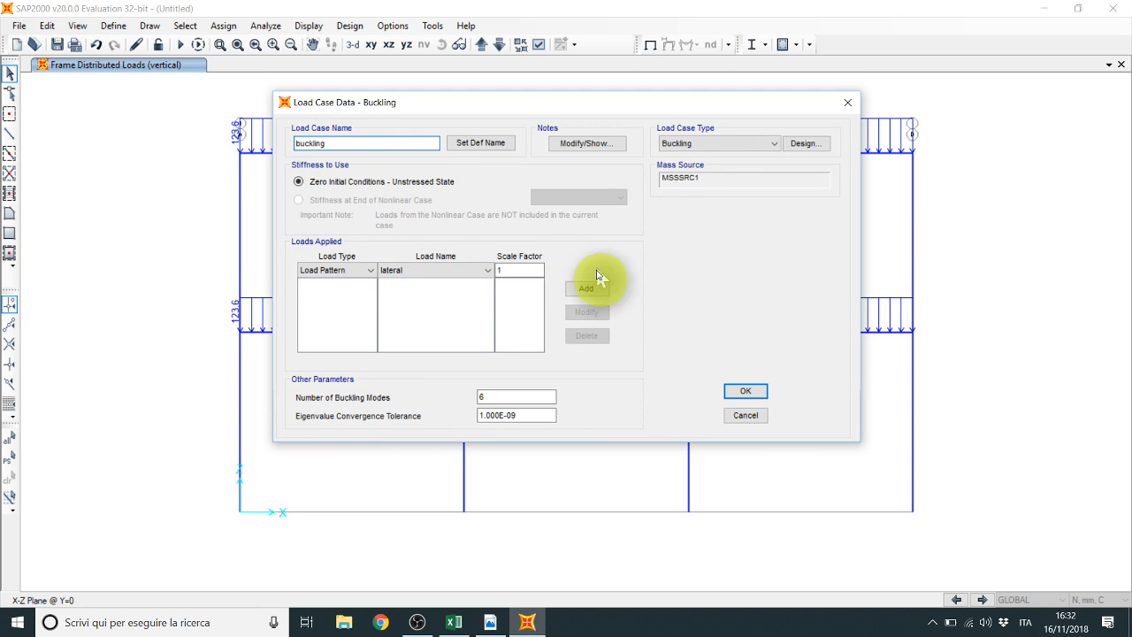
Step: Apply the lateral and vertical load patterns with scale factor 1 to the buckling case and accept it
left_click(585, 288)
left_click(440, 272)
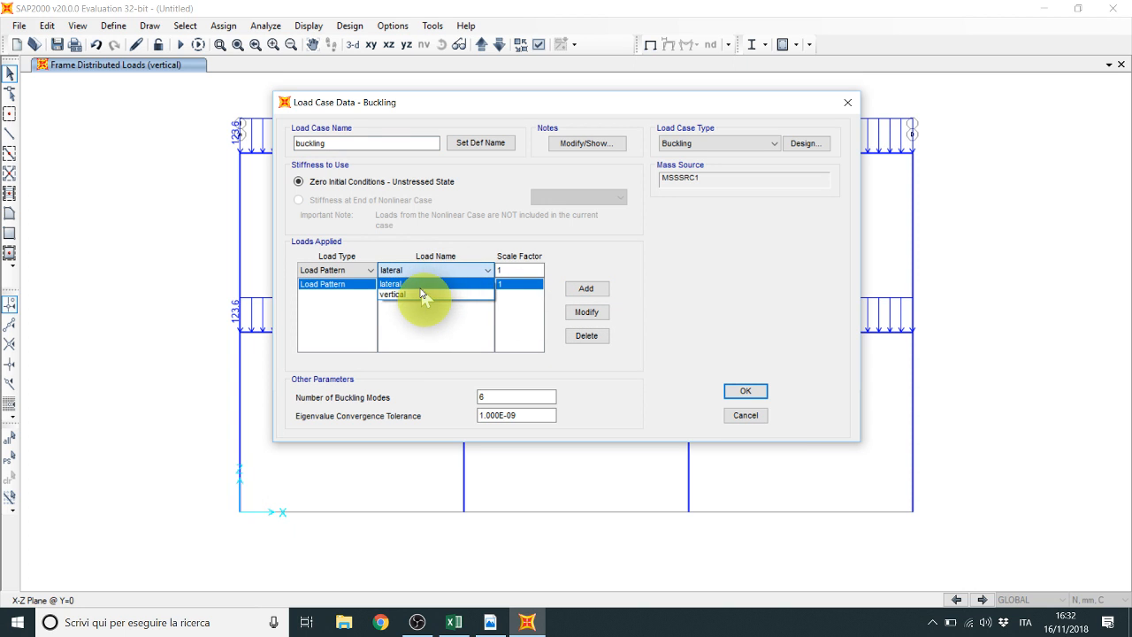
left_click(418, 294)
left_click(580, 288)
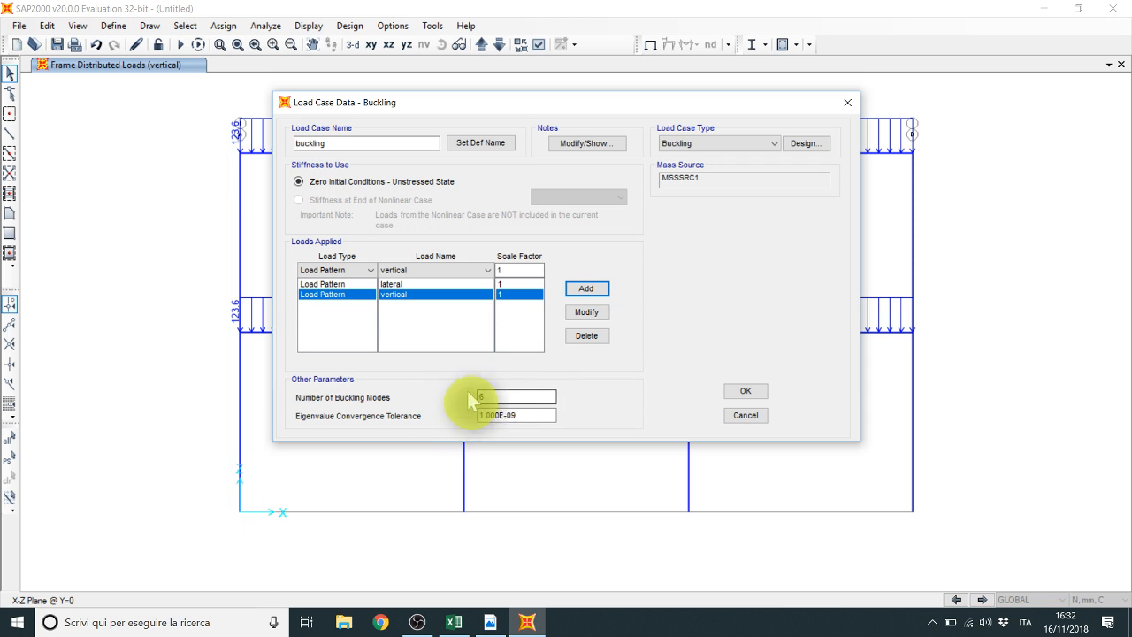
left_click(744, 391)
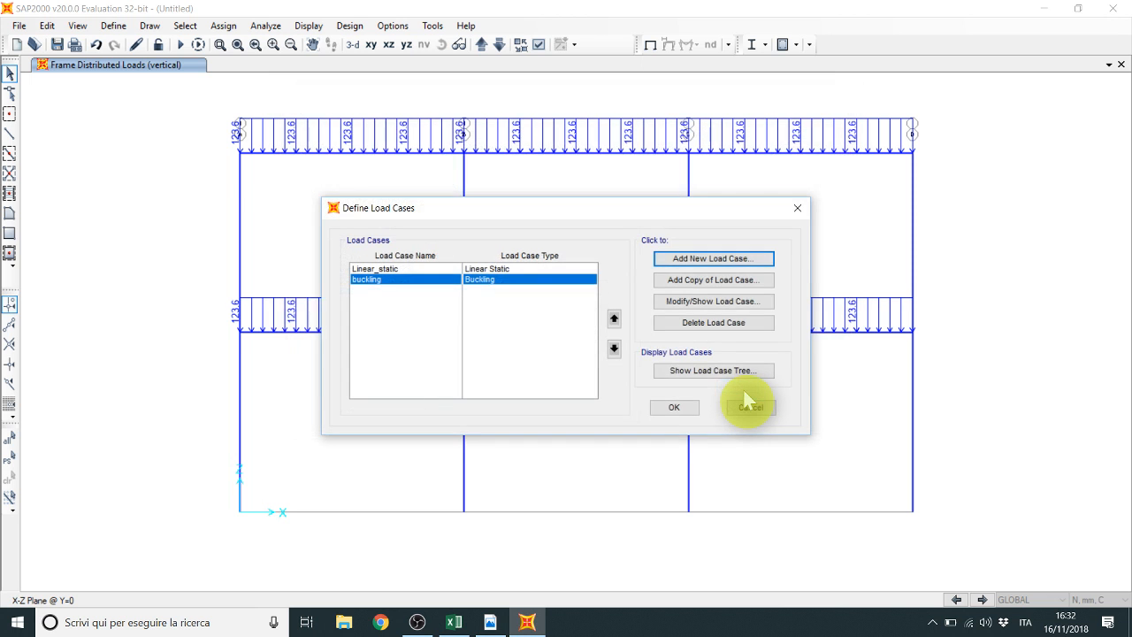
Step: Start a new nonlinear static load case named 2nd_order_nonlinear with P-Delta geometric nonlinearity
left_click(706, 268)
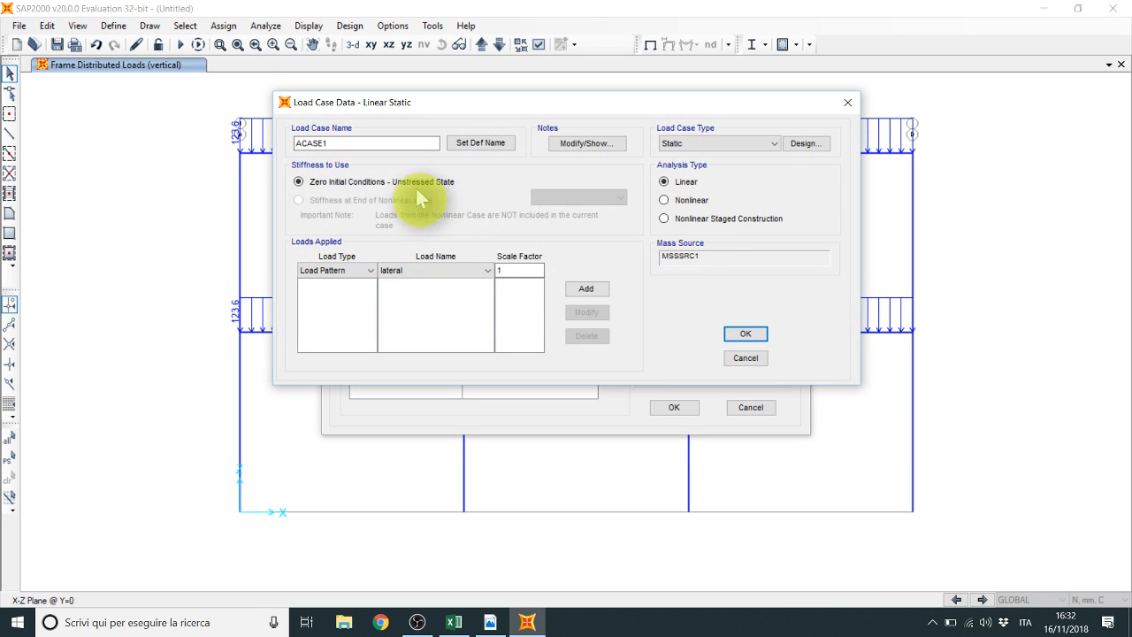
double_click(364, 144)
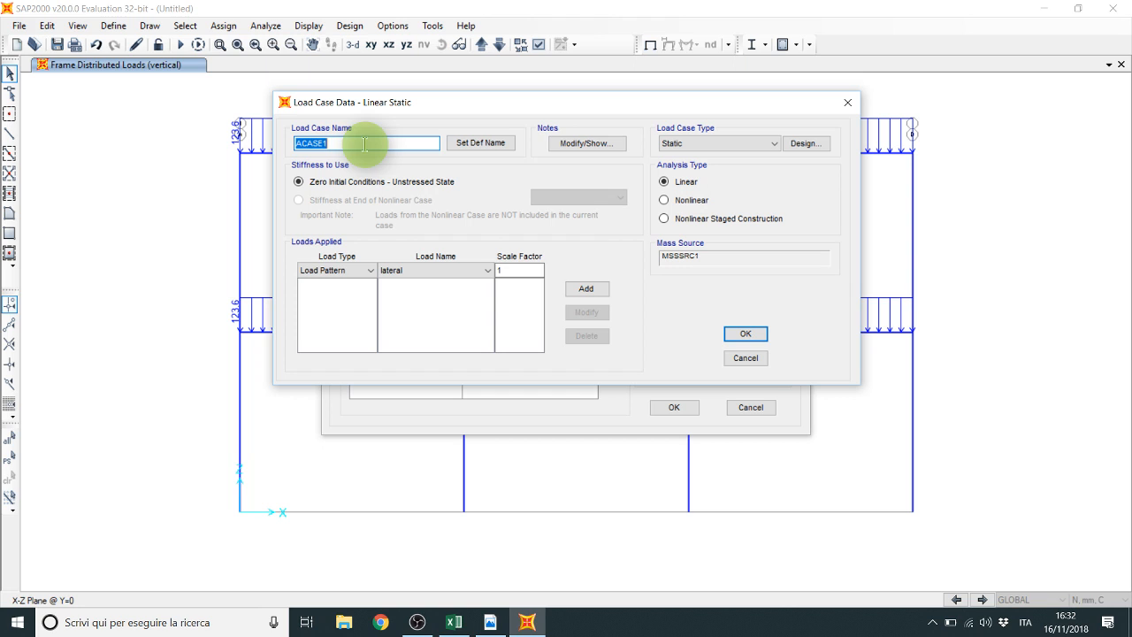
type("2nd_order_nonlinear")
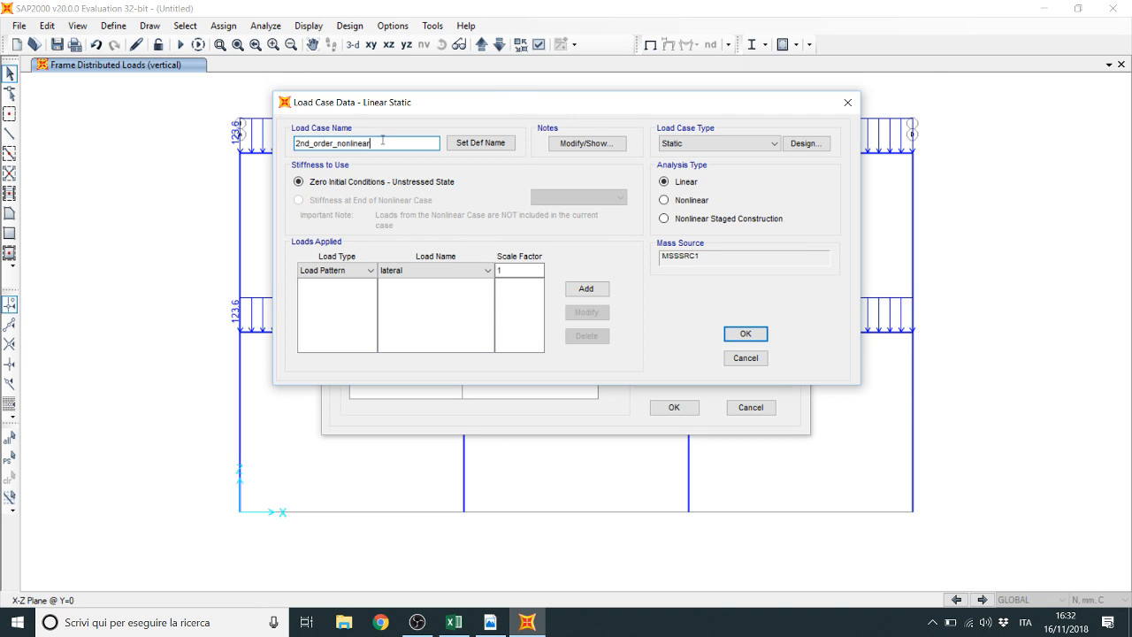
left_click(687, 200)
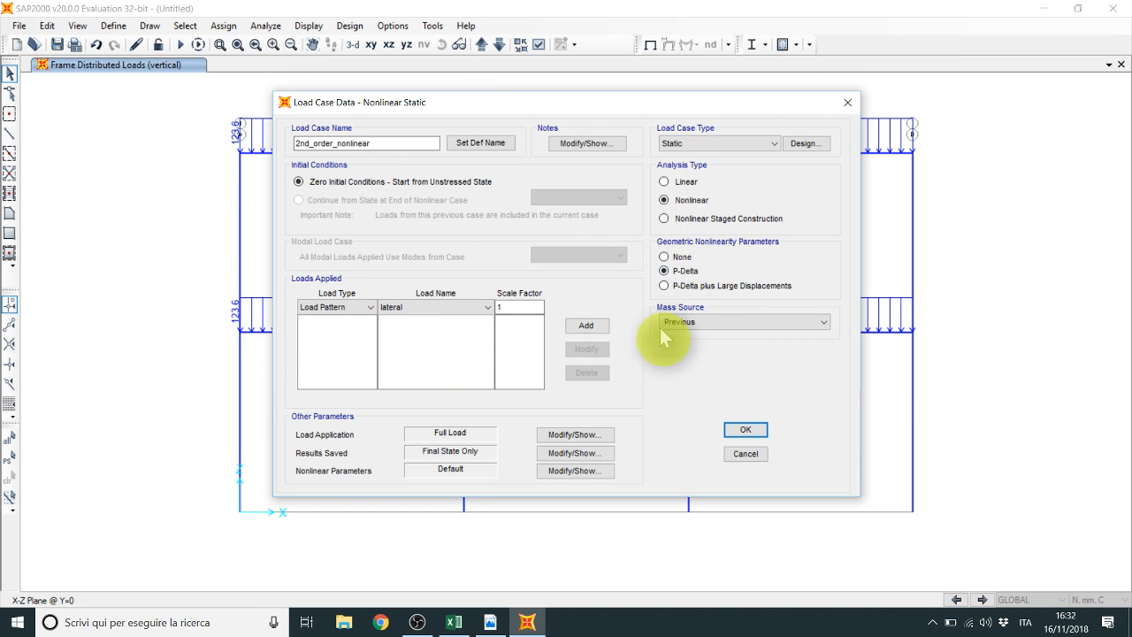
Step: Apply the lateral and vertical load patterns with scale factor 1 to the 2nd_order_nonlinear case and finish the load case definitions
left_click(579, 327)
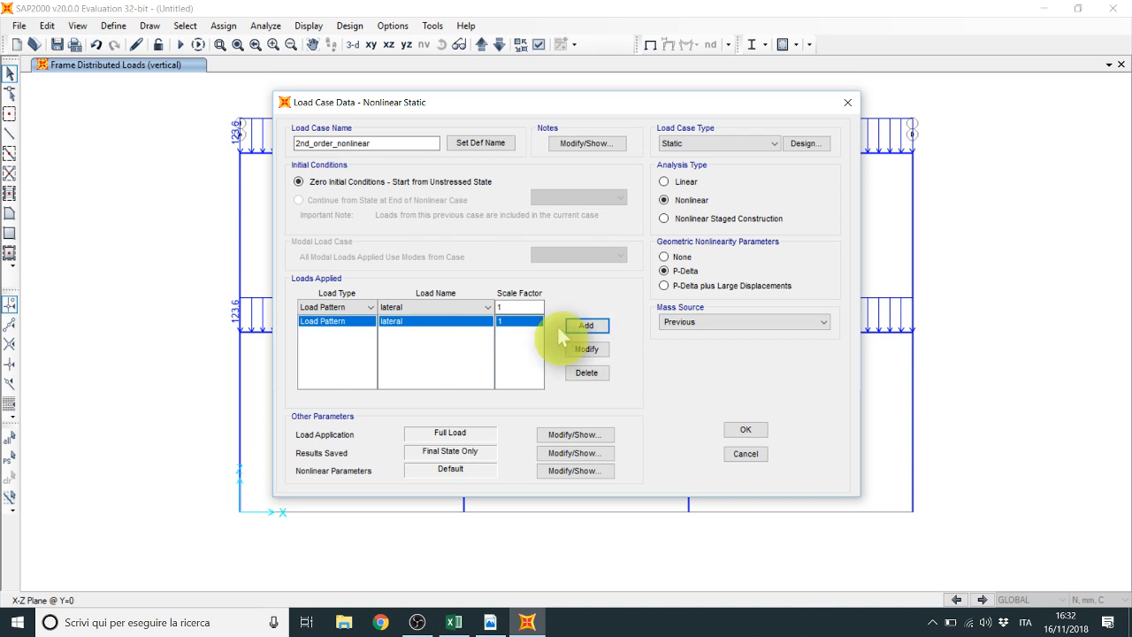
left_click(432, 305)
left_click(434, 327)
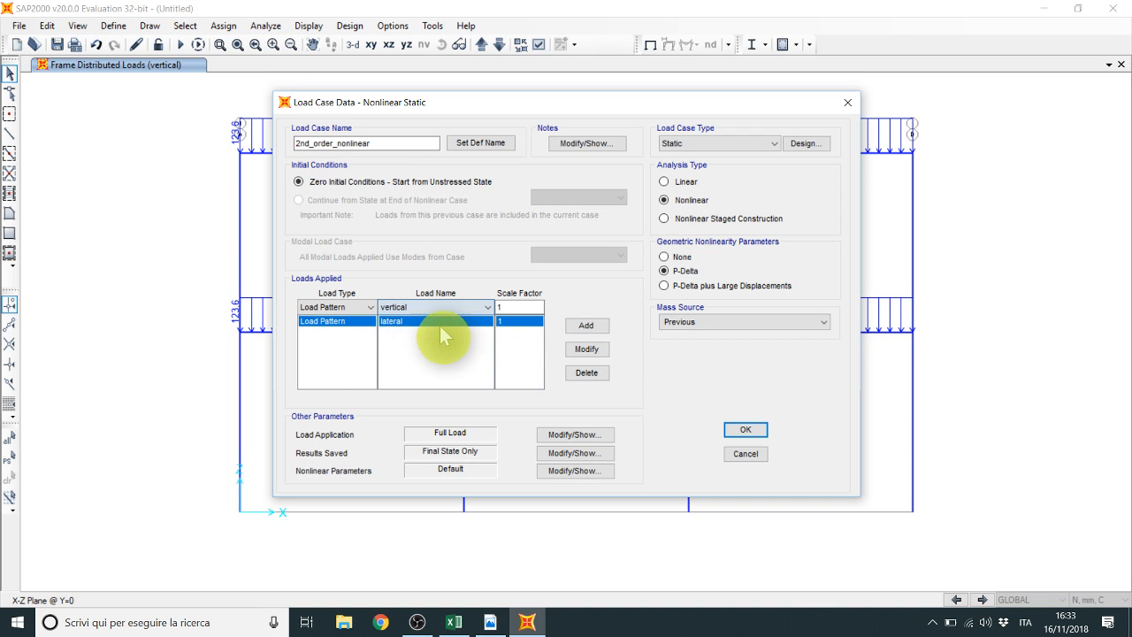
left_click(591, 325)
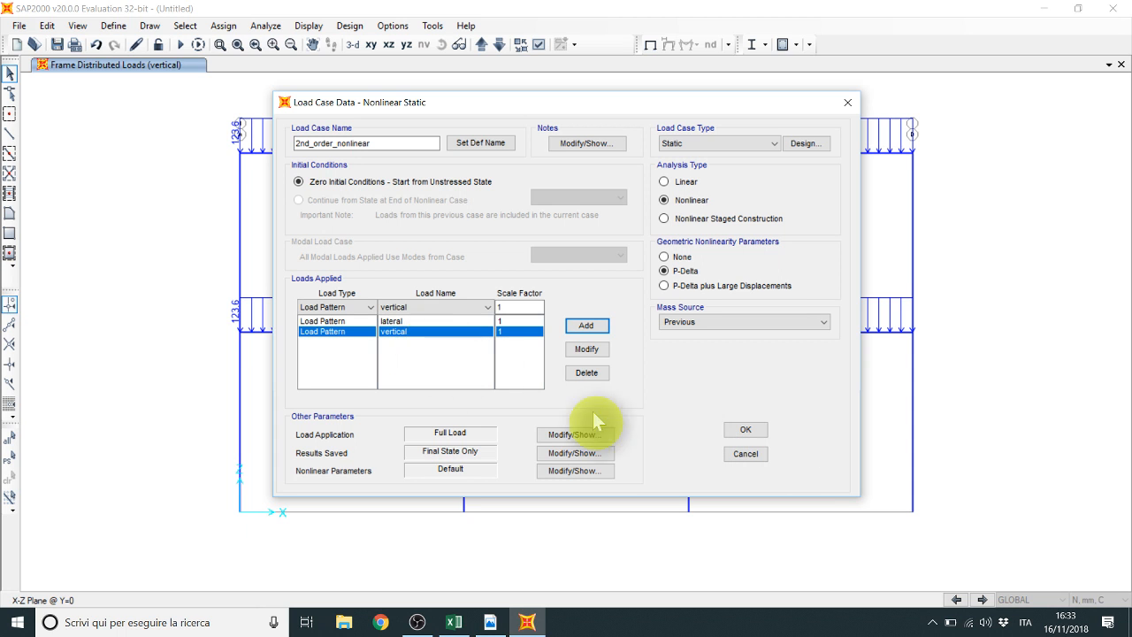
left_click(750, 432)
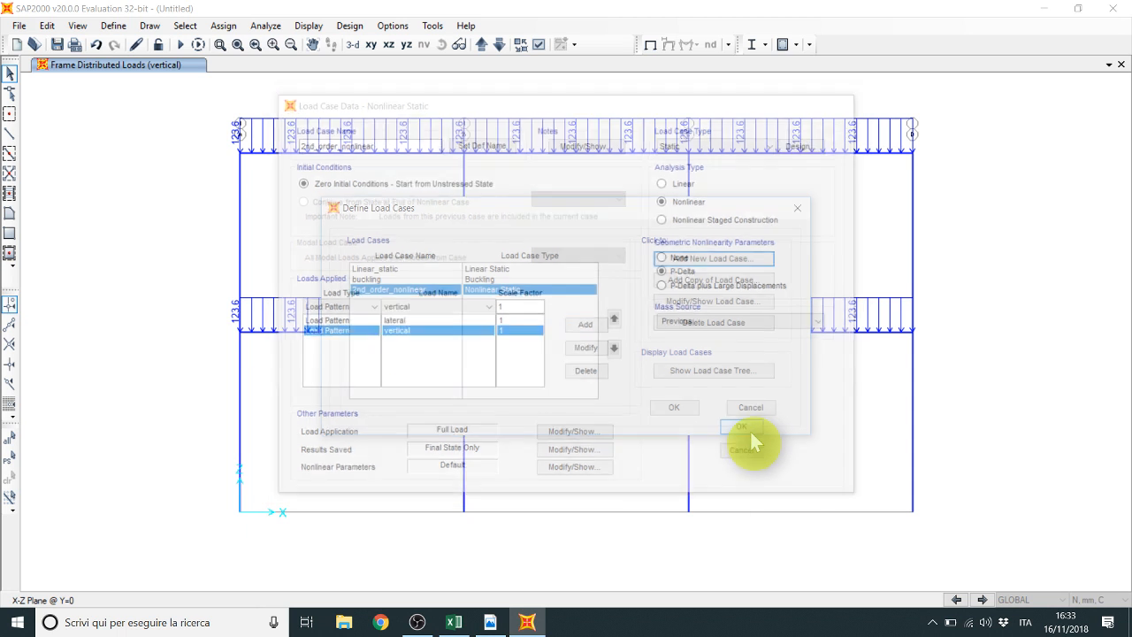
left_click(696, 407)
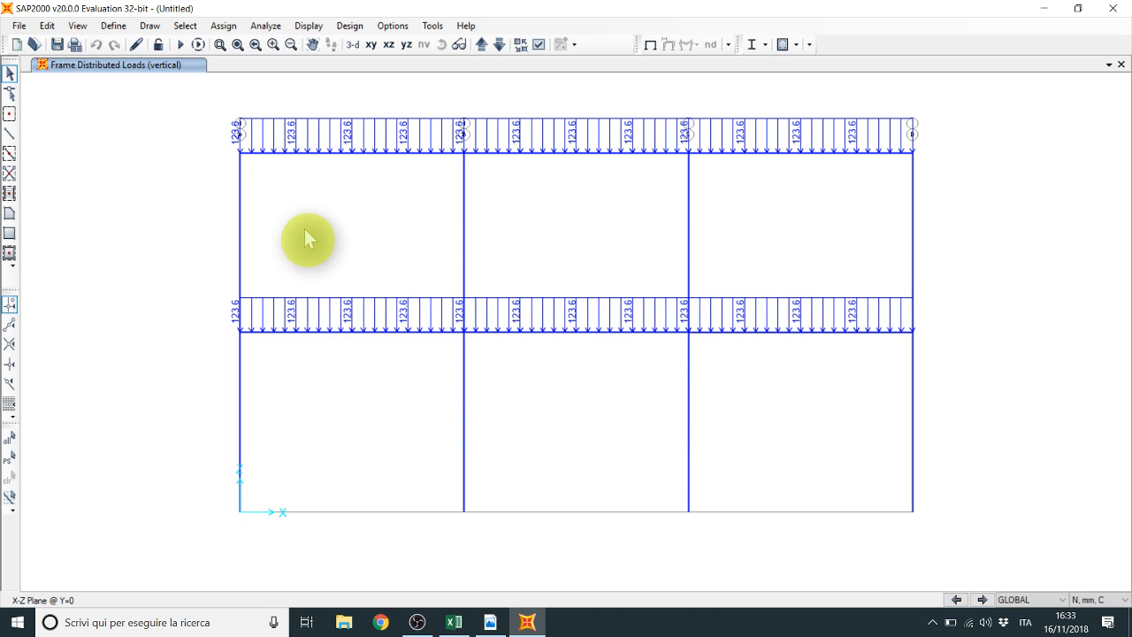
Step: Return to the undeformed frame view without loads and check the properties of the base joint on grid line A
key("F4")
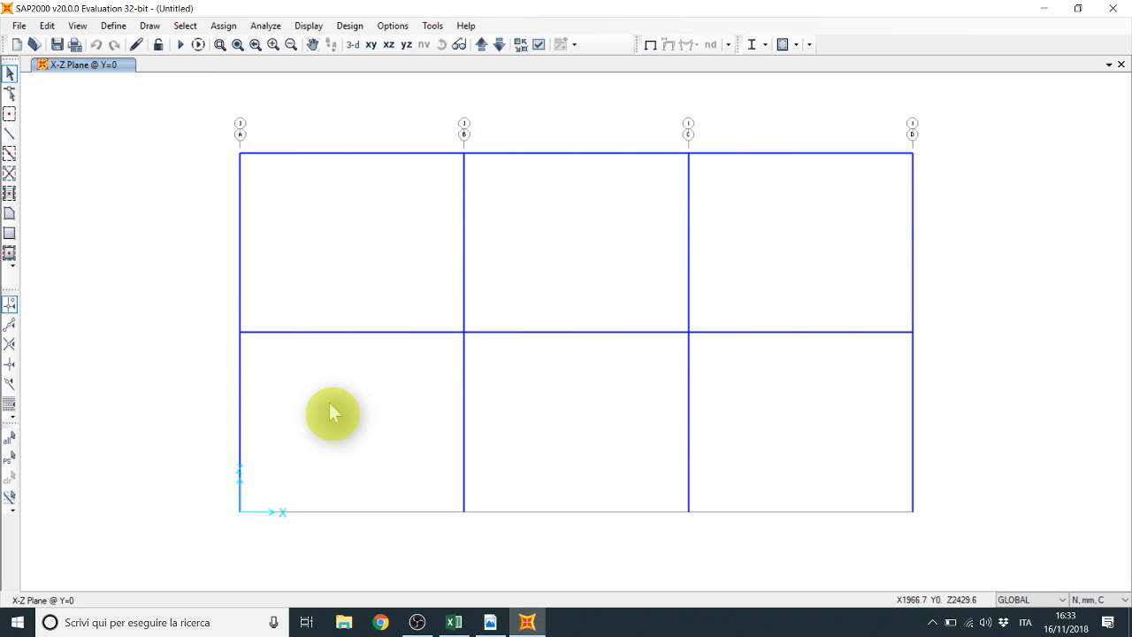
left_click(239, 512)
right_click(238, 512)
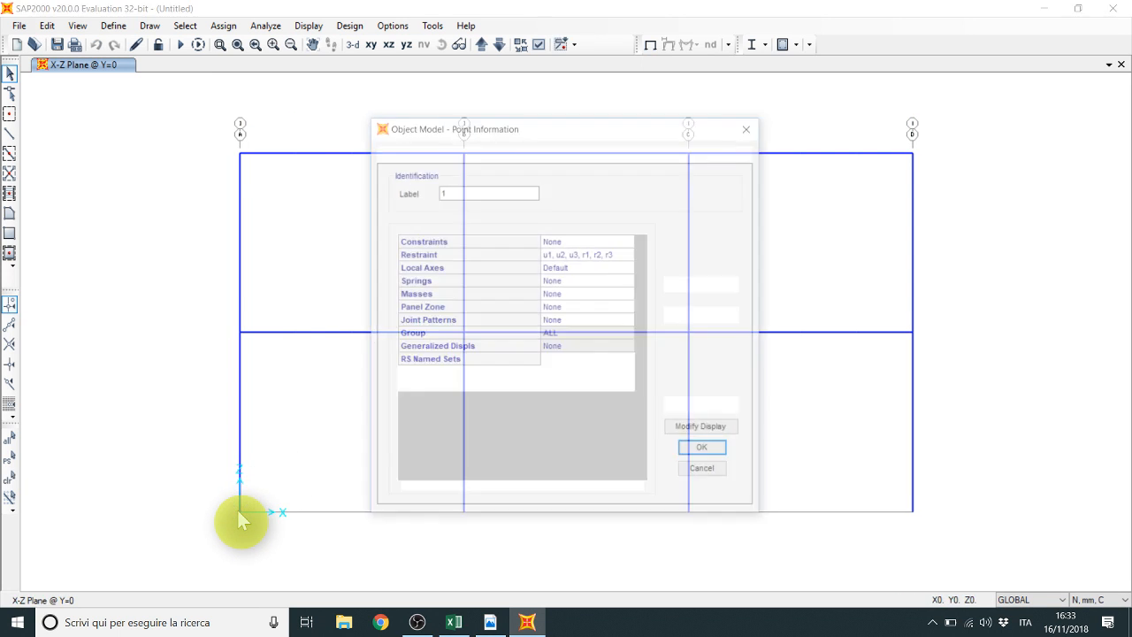
key("Escape")
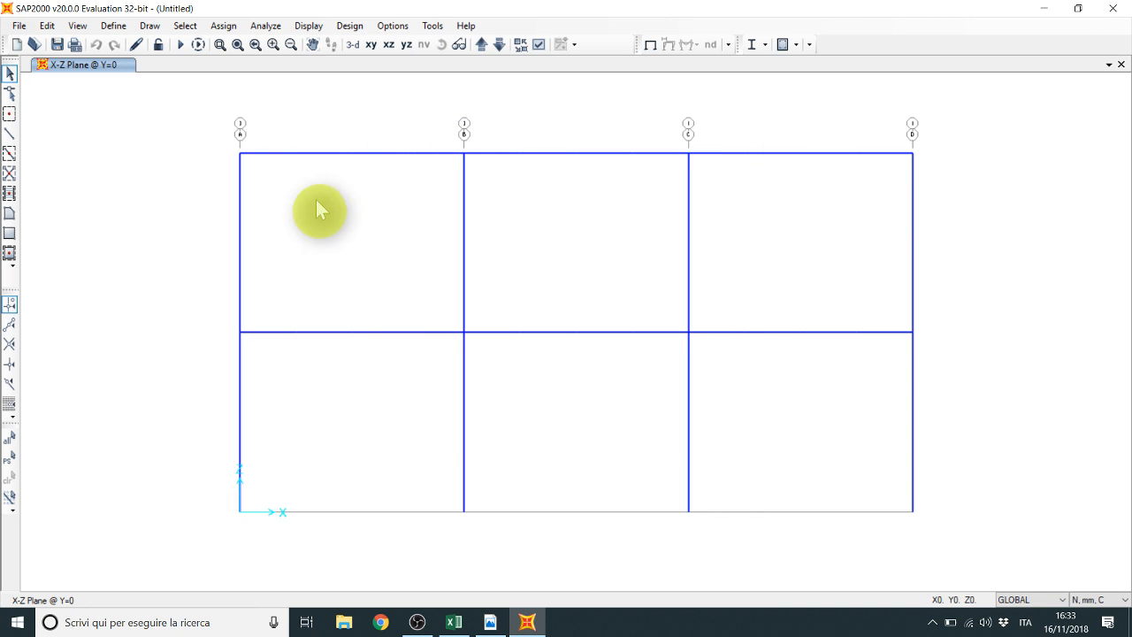
Step: Reapply the display options with joint restraints shown so the base supports are drawn
left_click(538, 48)
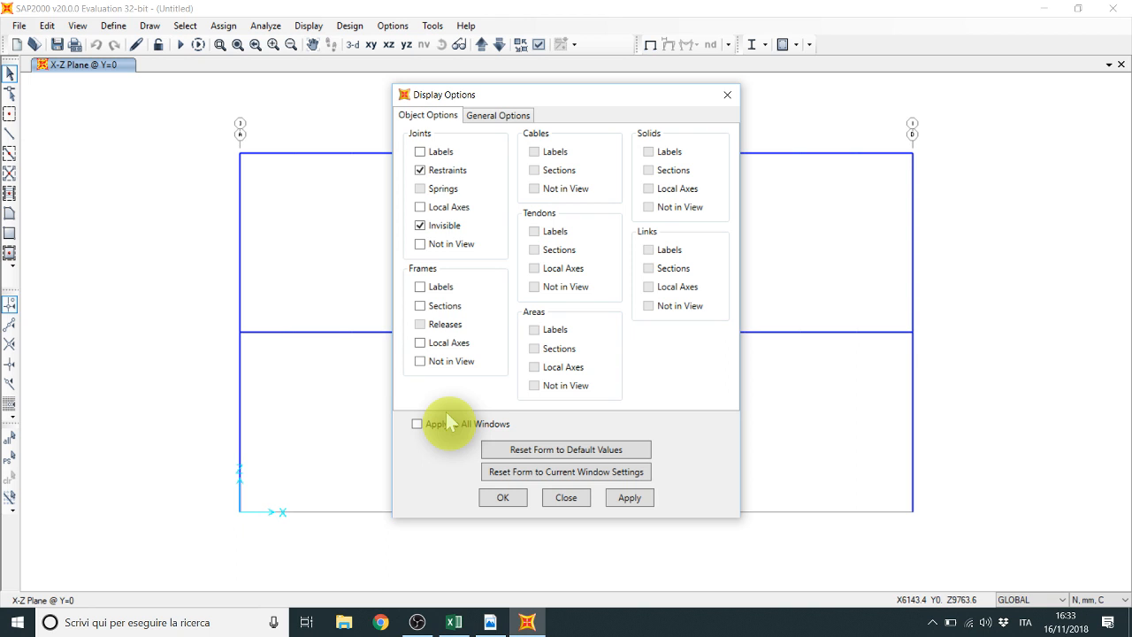
left_click(619, 497)
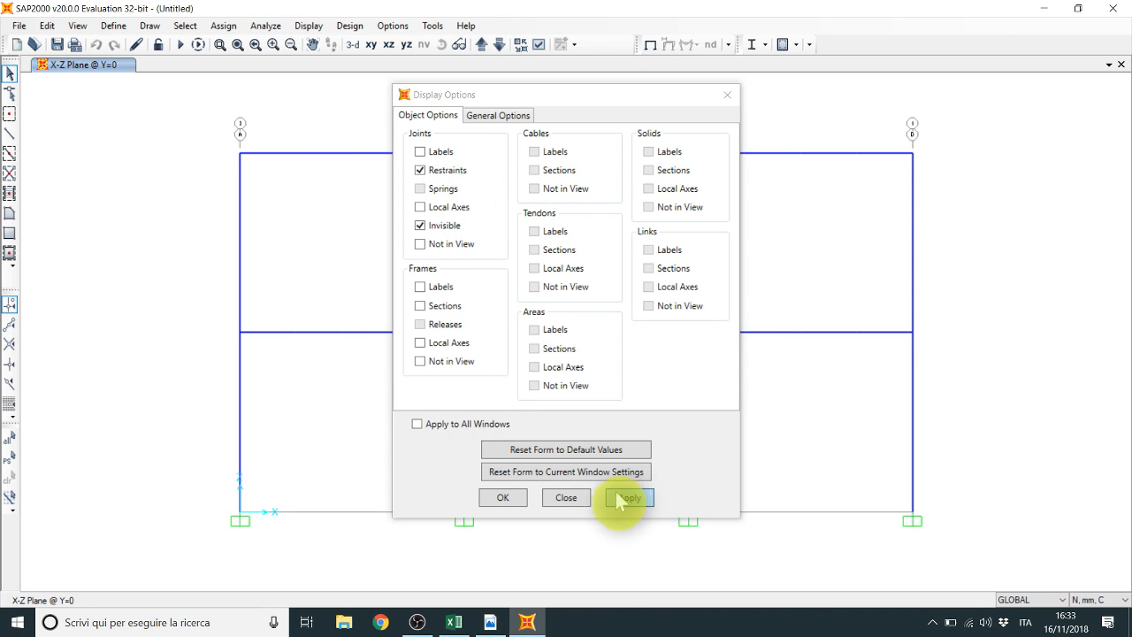
left_click(581, 498)
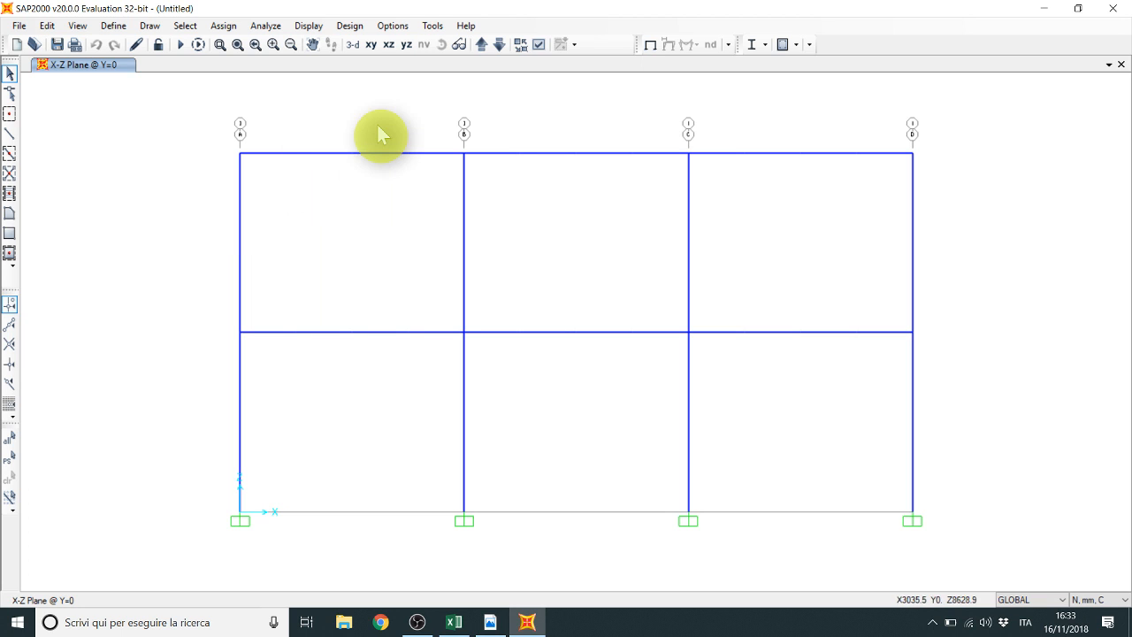
Step: Run the analysis for the Linear_static, buckling and 2nd_order_nonlinear load cases
left_click(179, 50)
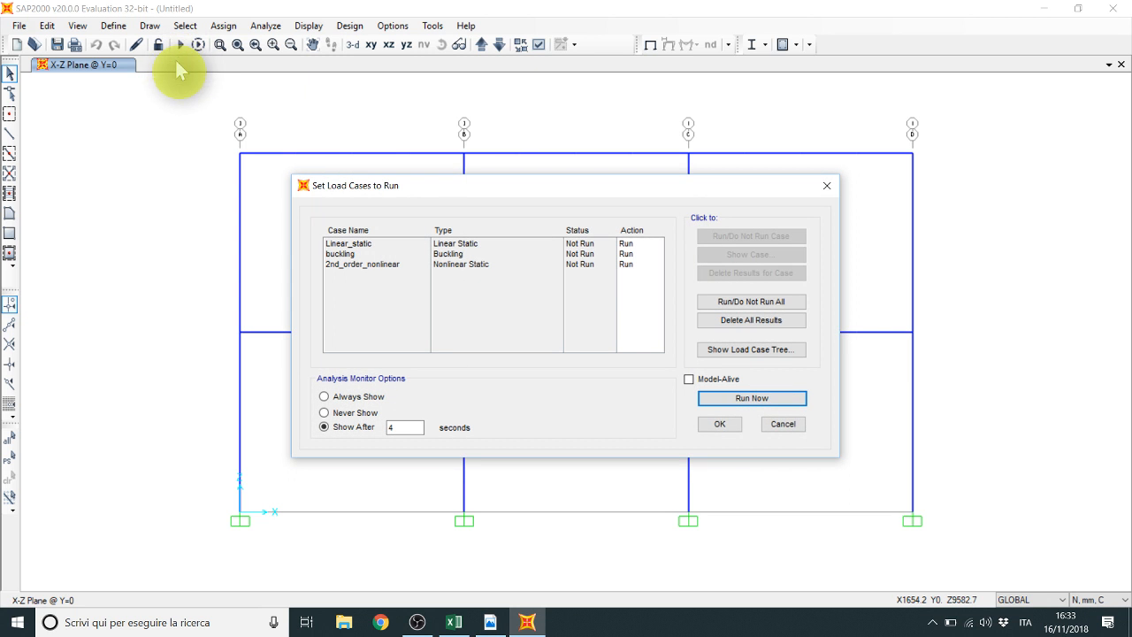
left_click(646, 265)
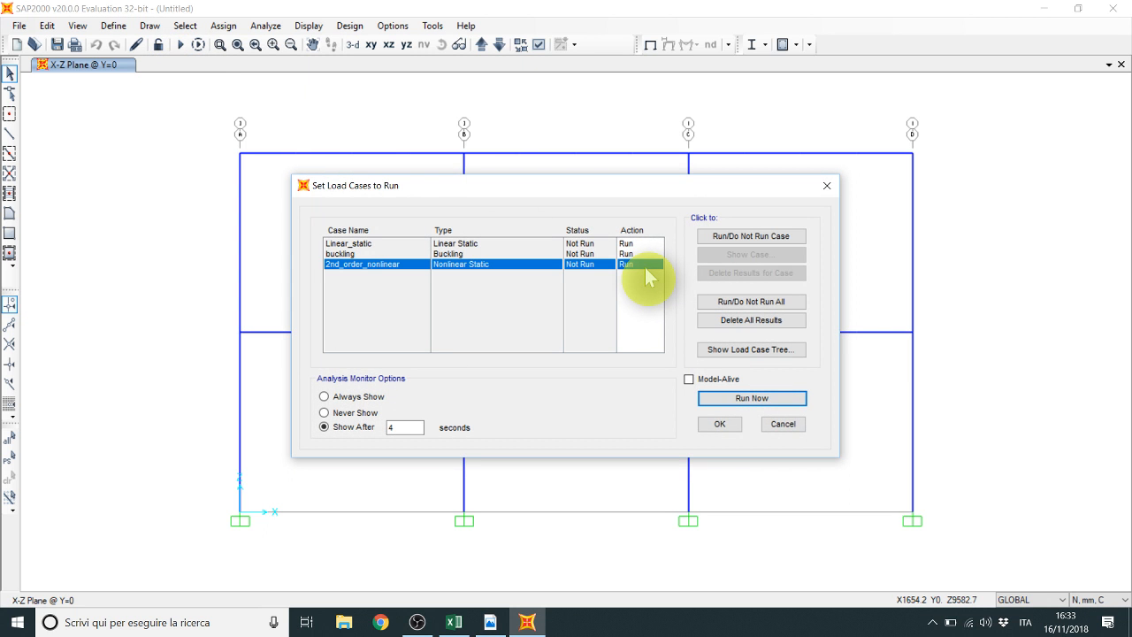
left_click(737, 397)
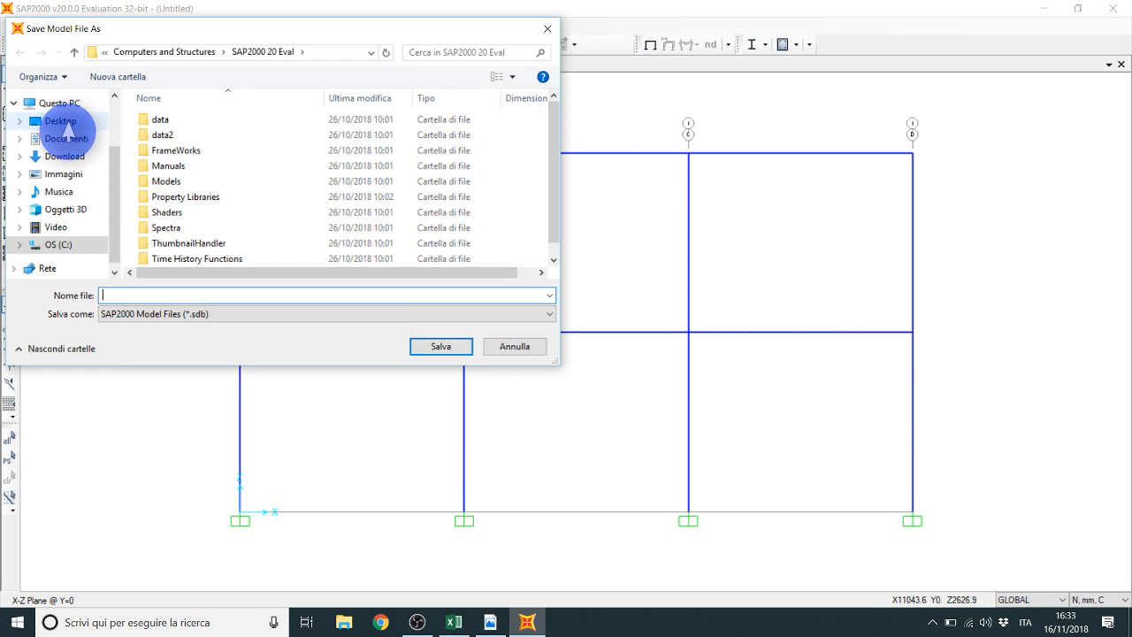
Step: Save the model on the Desktop as ex2 so the analysis can run
left_click(60, 120)
left_click(174, 293)
type("e")
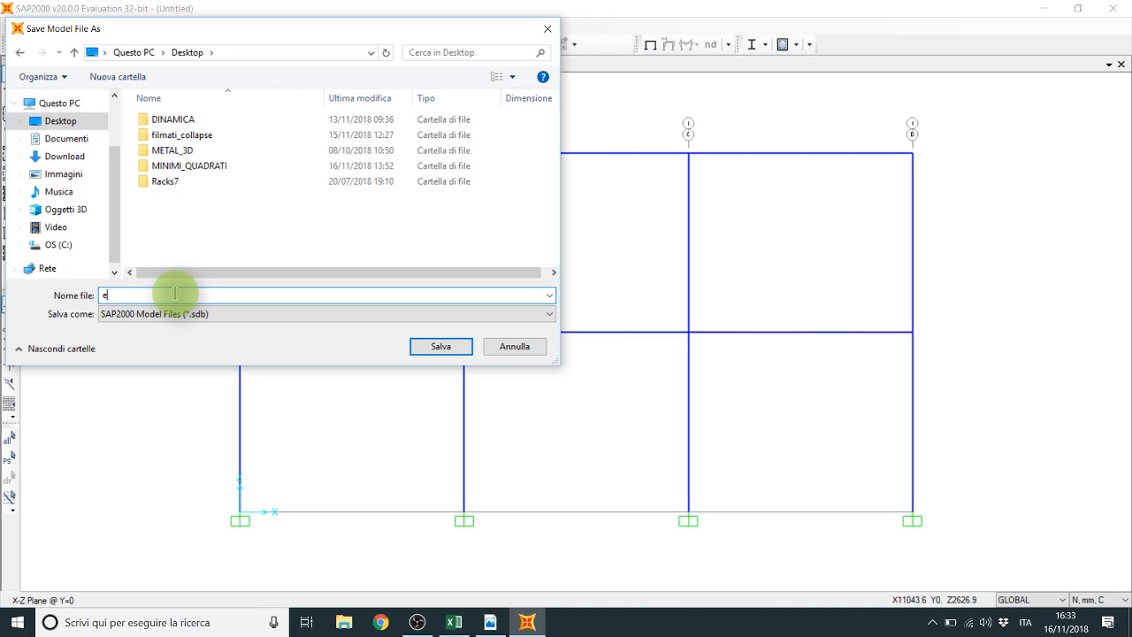
type("serci2")
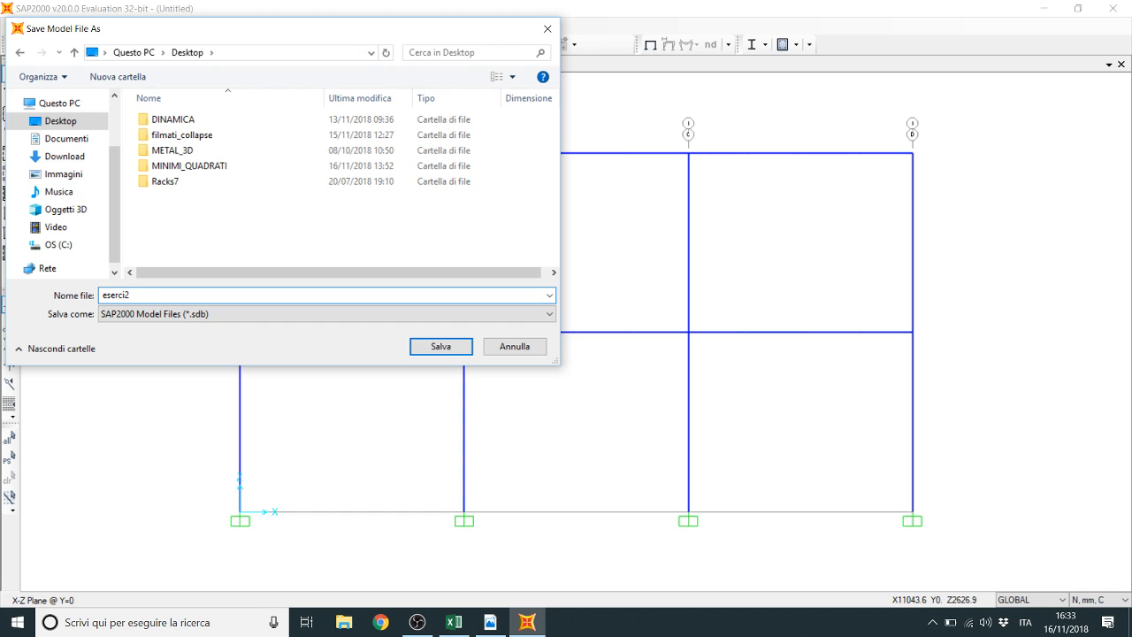
key("BackSpace")
key("BackSpace")
key("BackSpace")
left_click(442, 347)
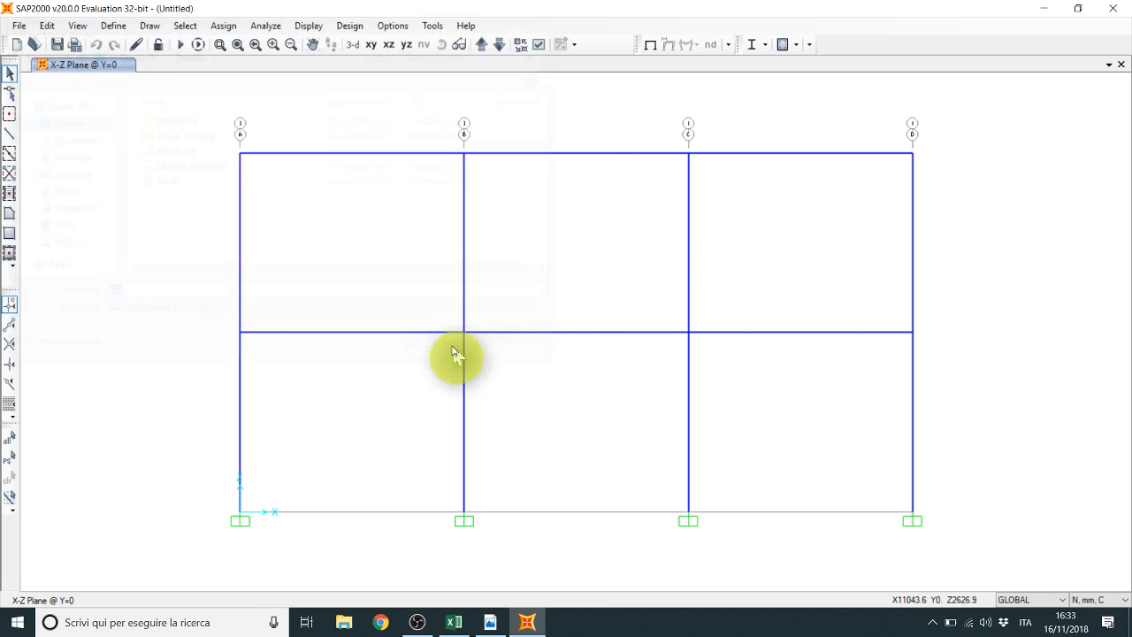
left_click(563, 333)
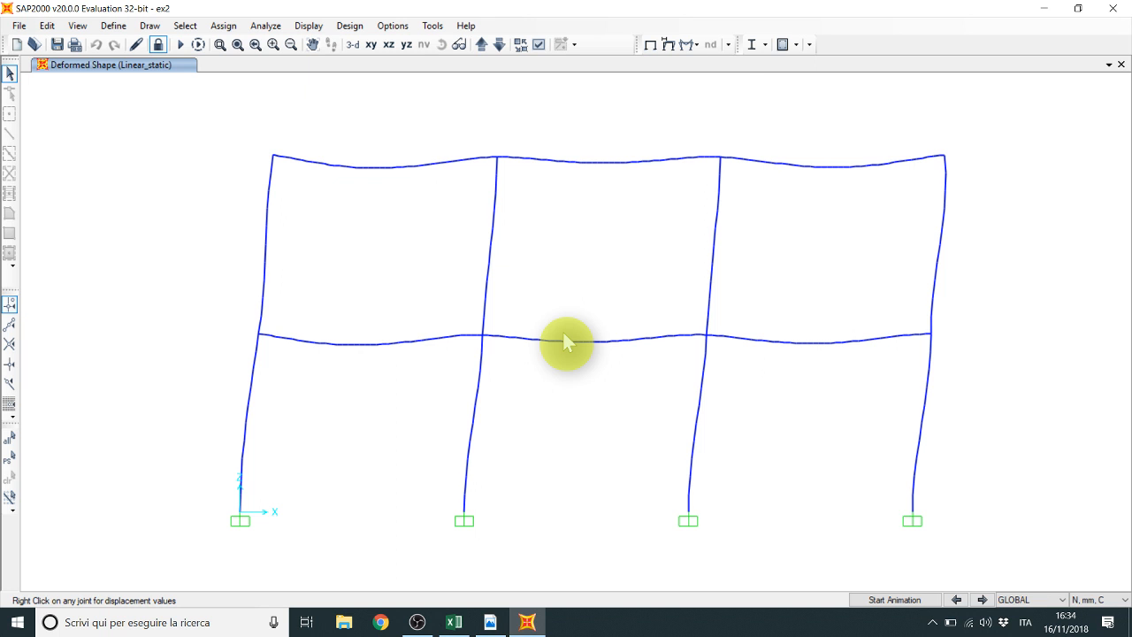
Step: Display the frame axial force diagram for the buckling case, mode number 1
key("F8")
left_click(616, 106)
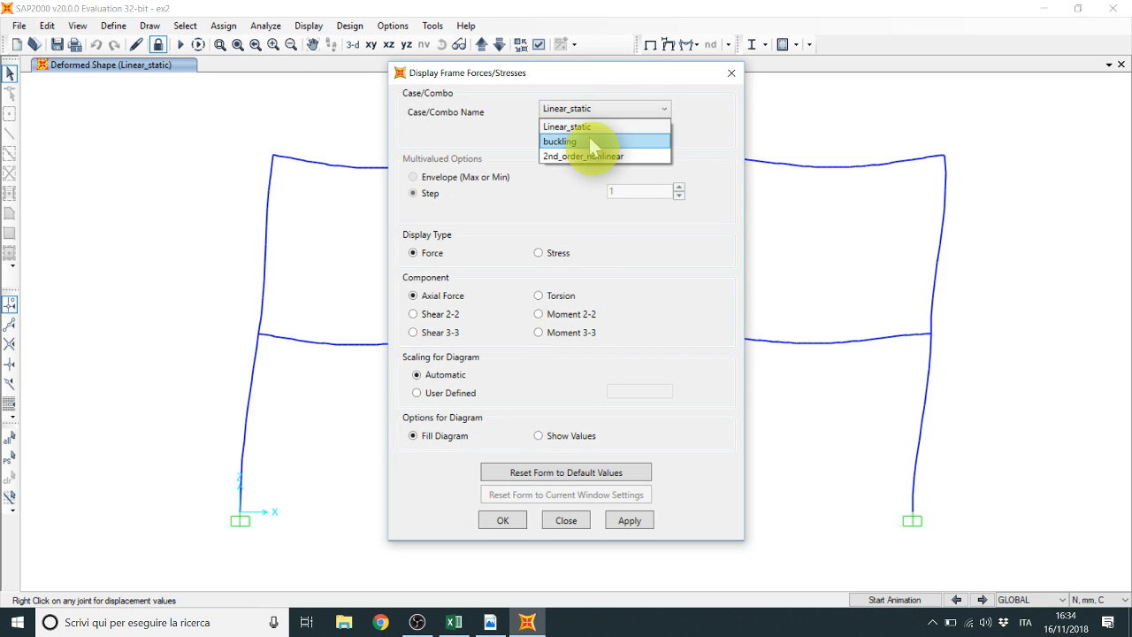
left_click(587, 140)
left_click(625, 522)
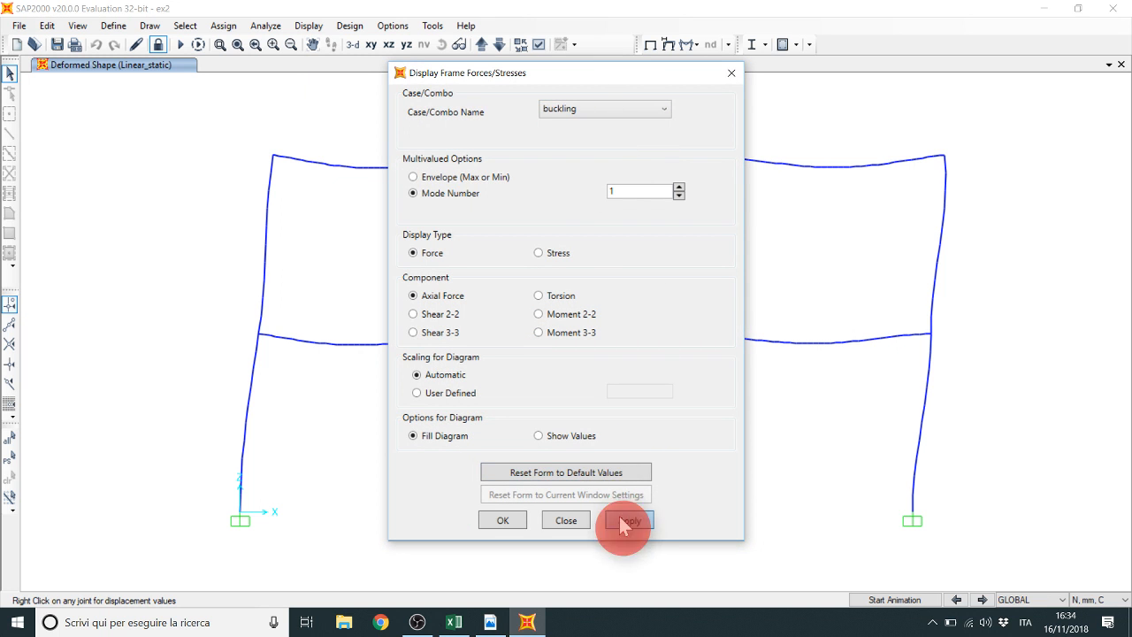
left_click(567, 521)
Step: Switch to the course PDF in Adobe Acrobat Reader and check the reference critical load factor for rigid joints on page 14
left_click(488, 623)
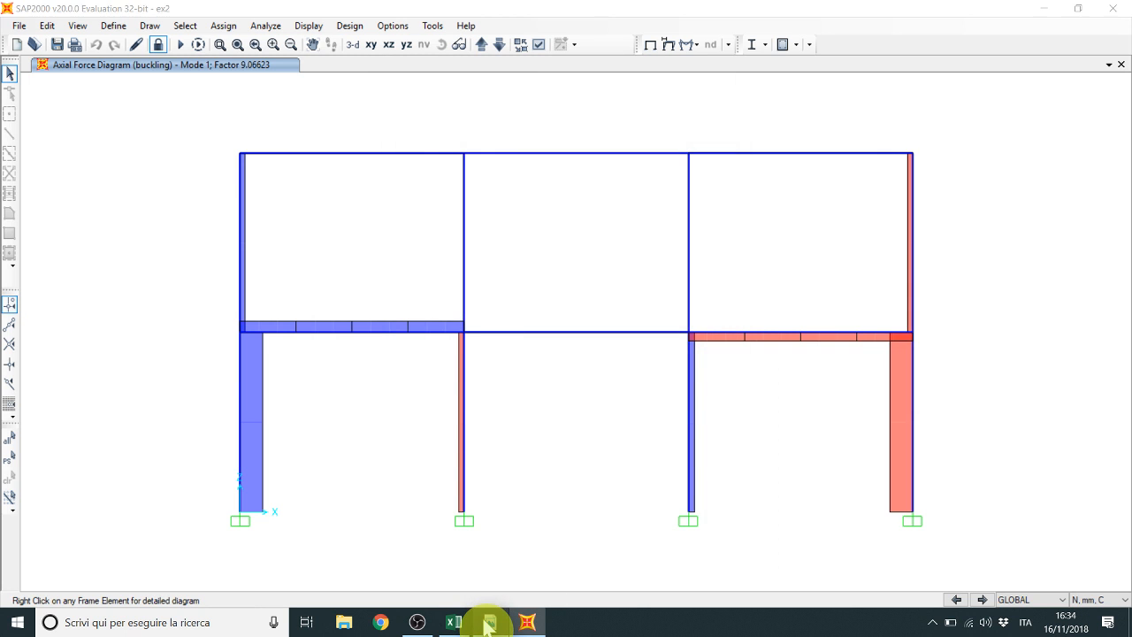
scroll(506, 530, "down", 3)
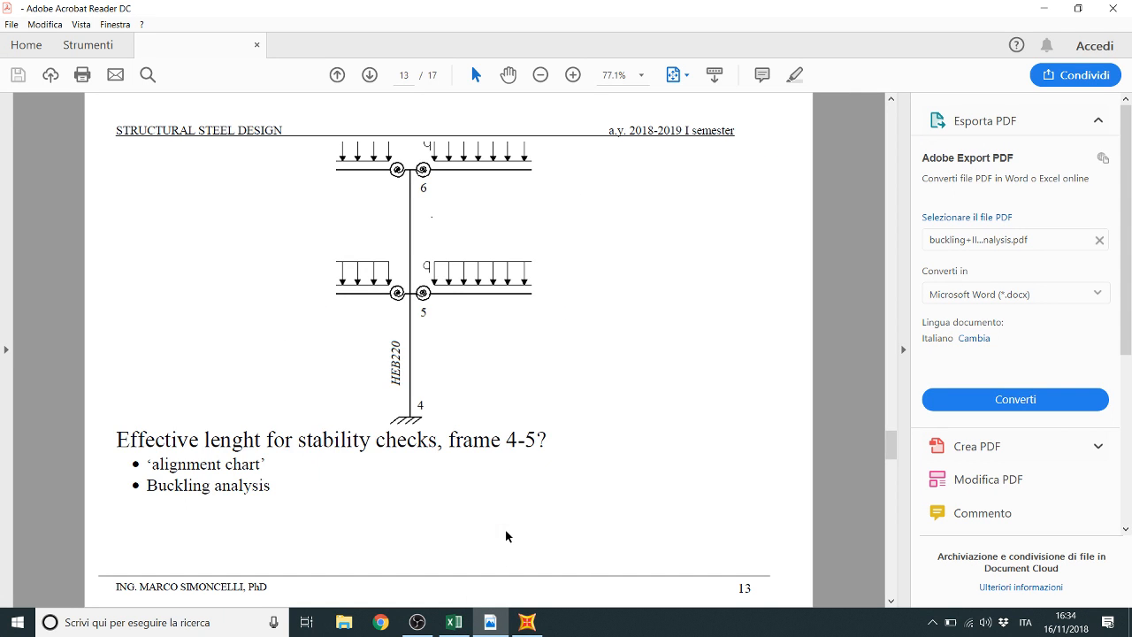
scroll(505, 530, "down", 3)
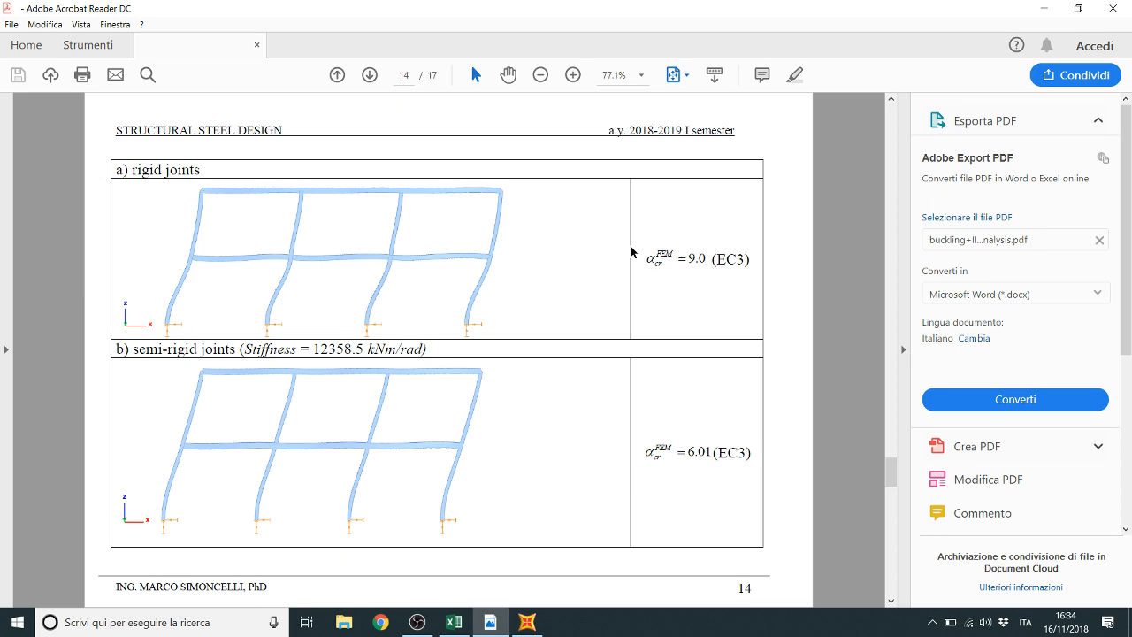
Step: Return to SAP2000 and display the deformed shape of the buckling case for mode number 1
left_click(528, 622)
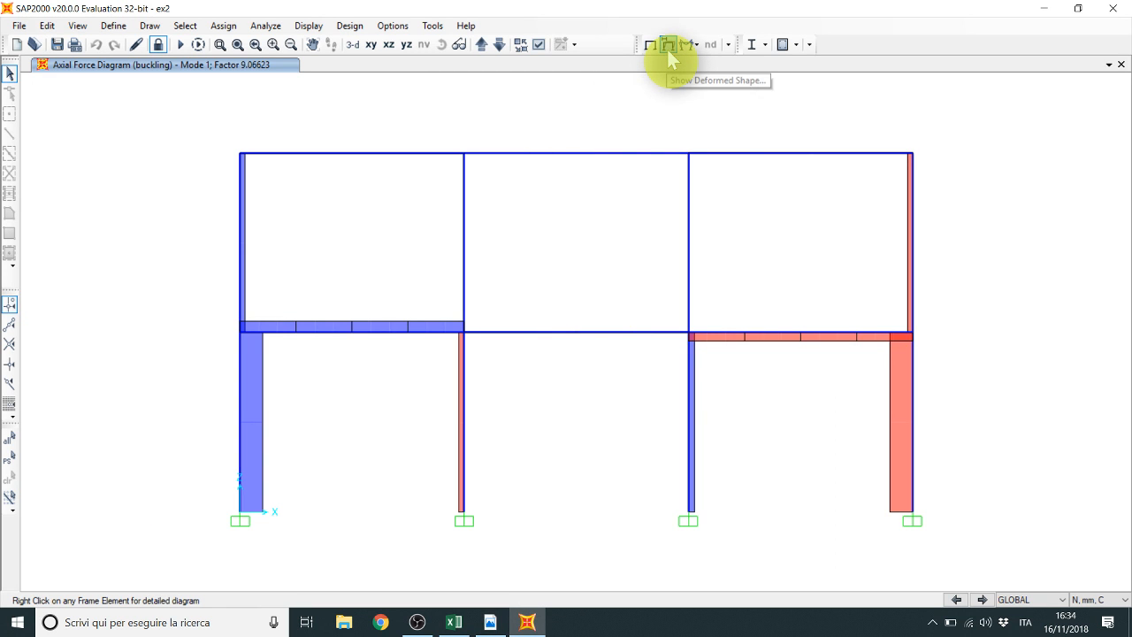
left_click(668, 49)
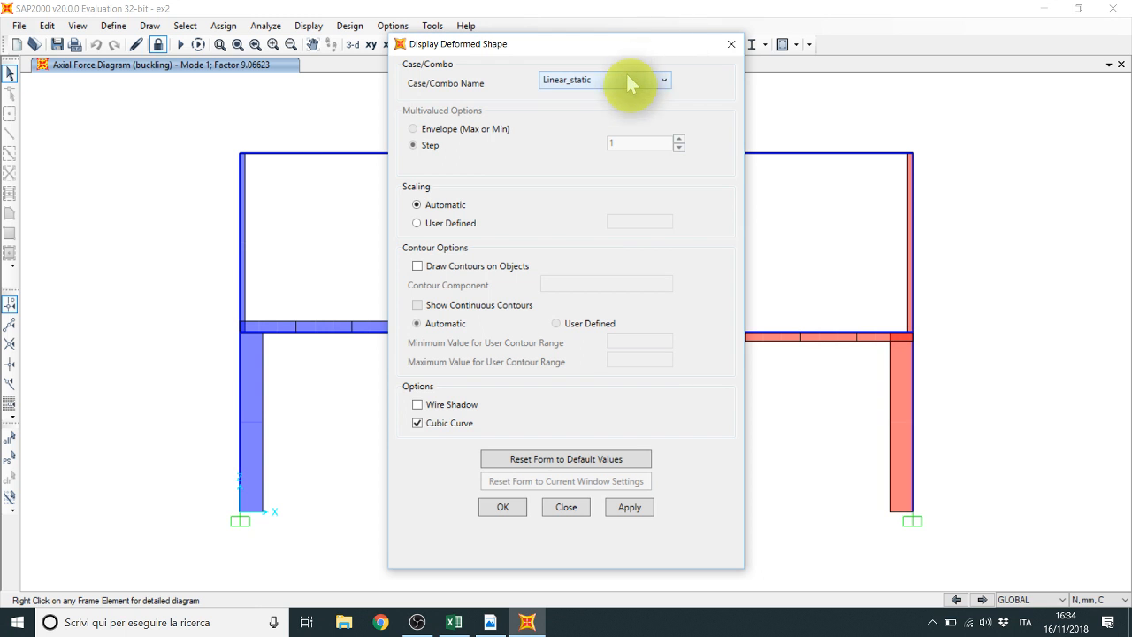
left_click(630, 80)
left_click(578, 112)
left_click(630, 507)
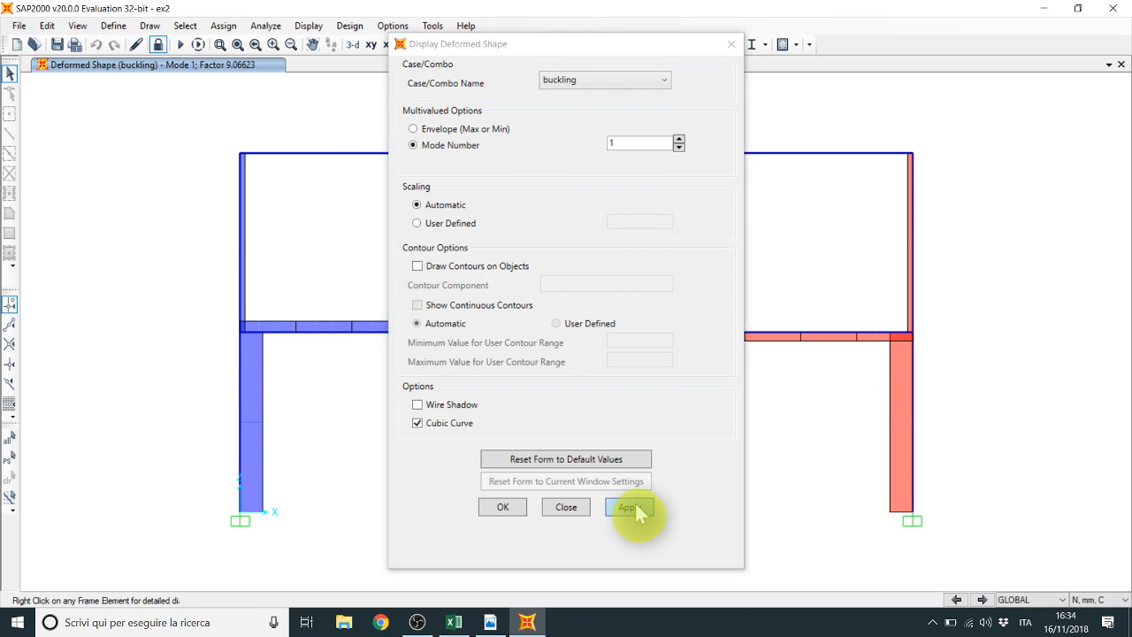
left_click(566, 507)
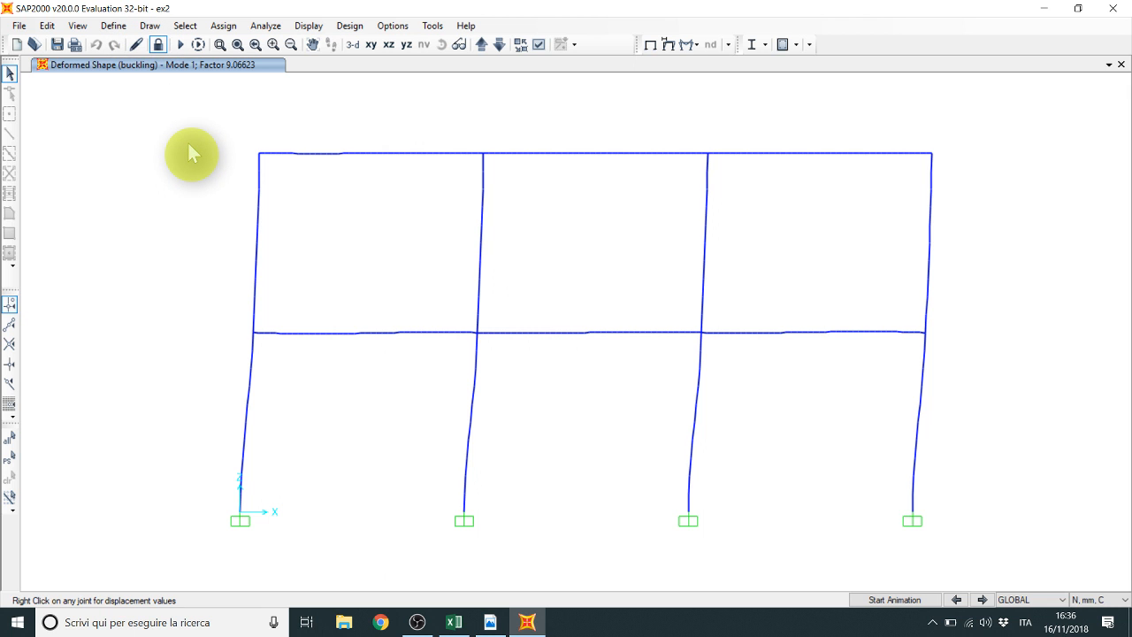
Step: Display the frame's deformed shape for the Linear_static load case
left_click(667, 44)
left_click(601, 79)
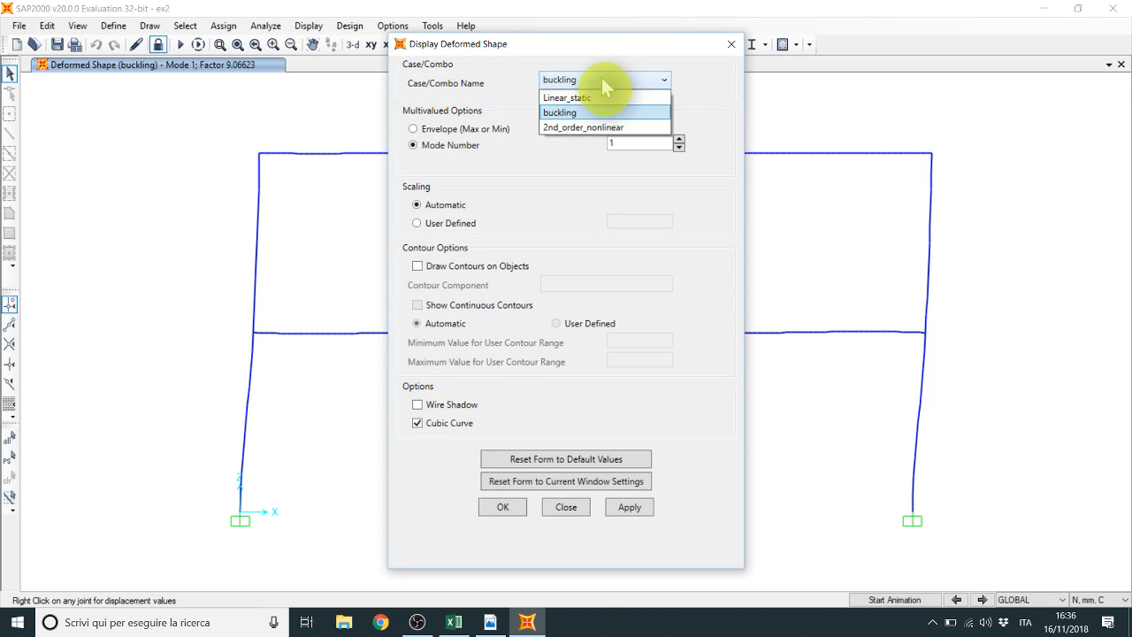
left_click(558, 98)
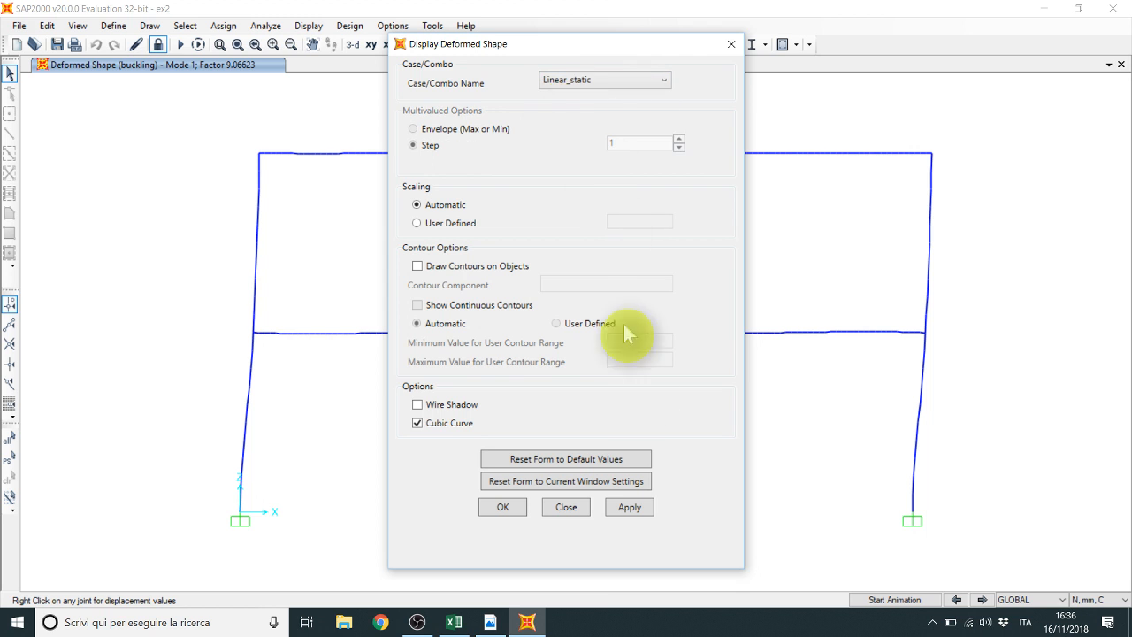
left_click(629, 508)
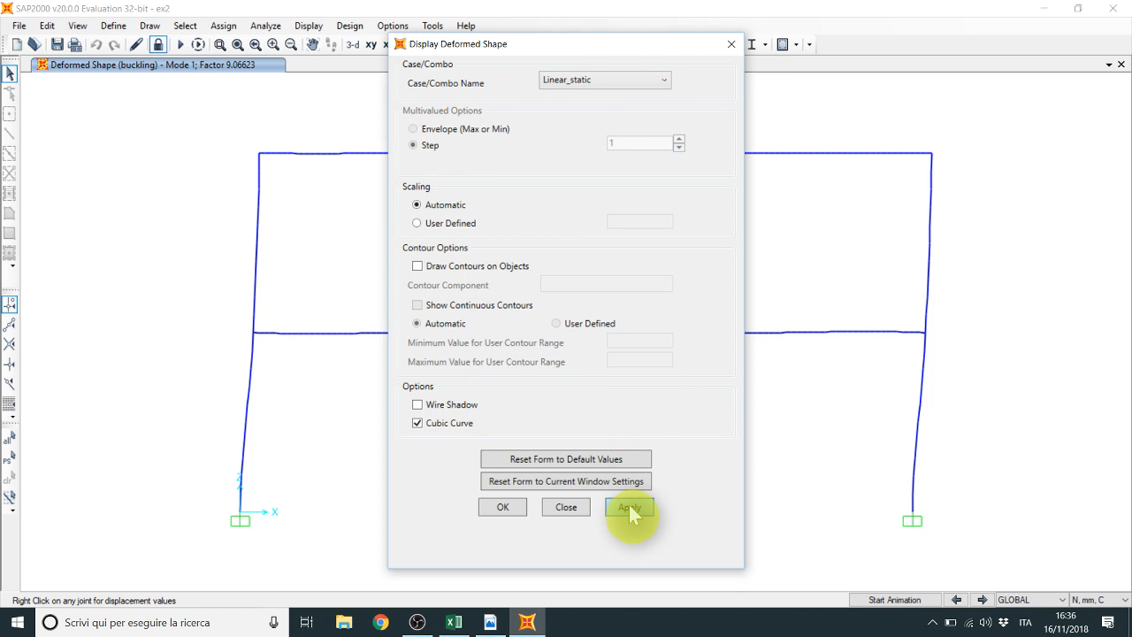
left_click(730, 43)
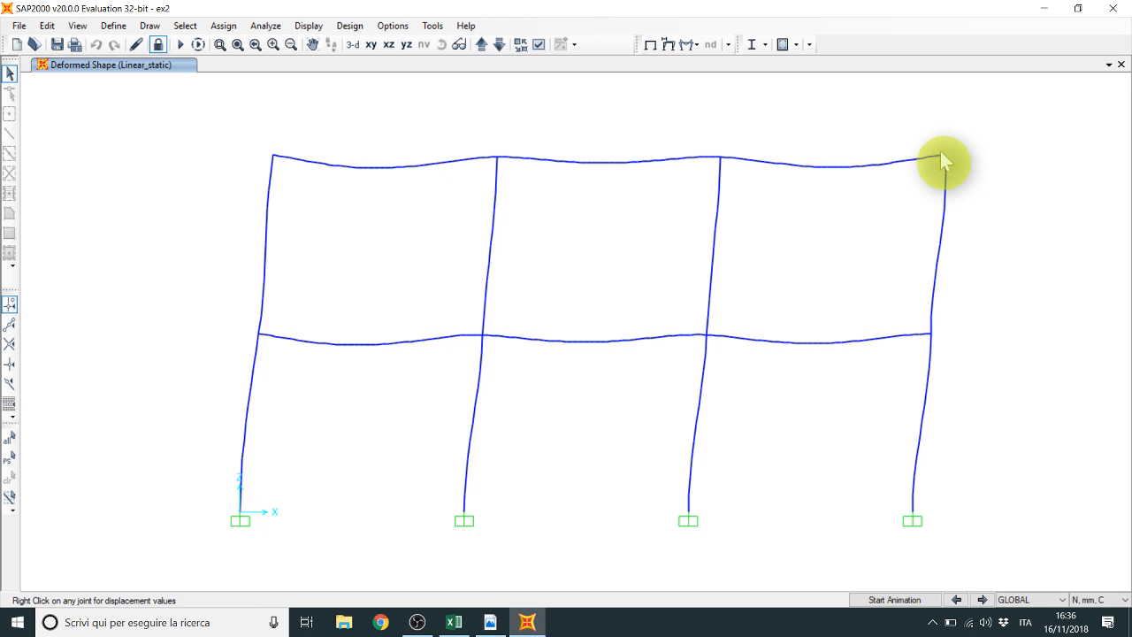
mouse_move(944, 156)
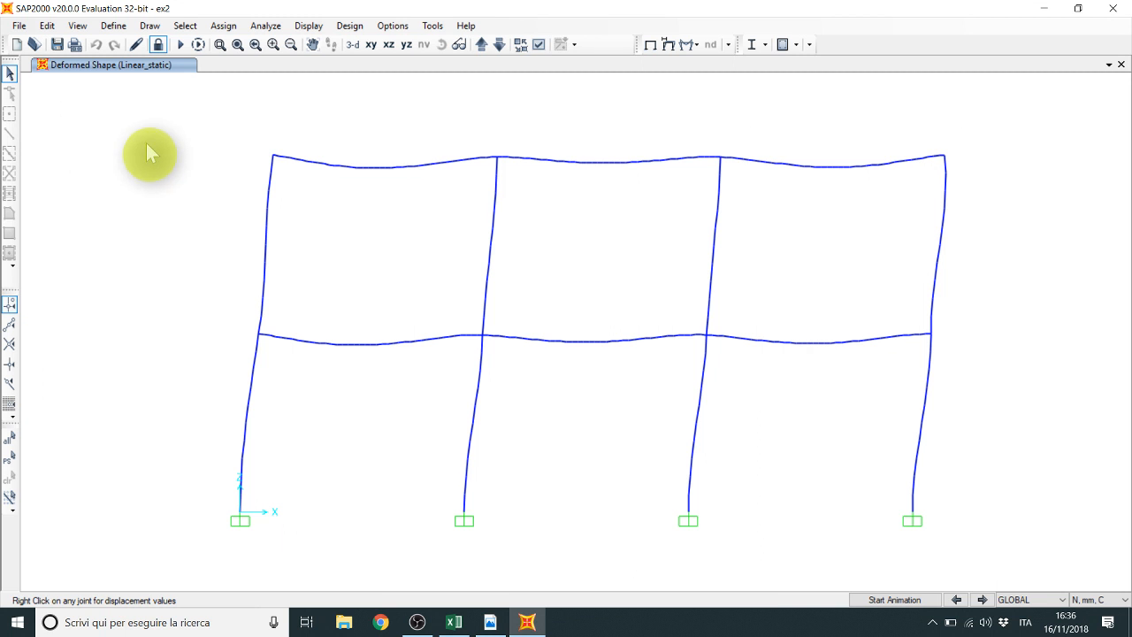
Step: Switch to the excersize sheet in the Excel workbook and enter the label acr in B2 and the value 9 in B3
left_click(459, 622)
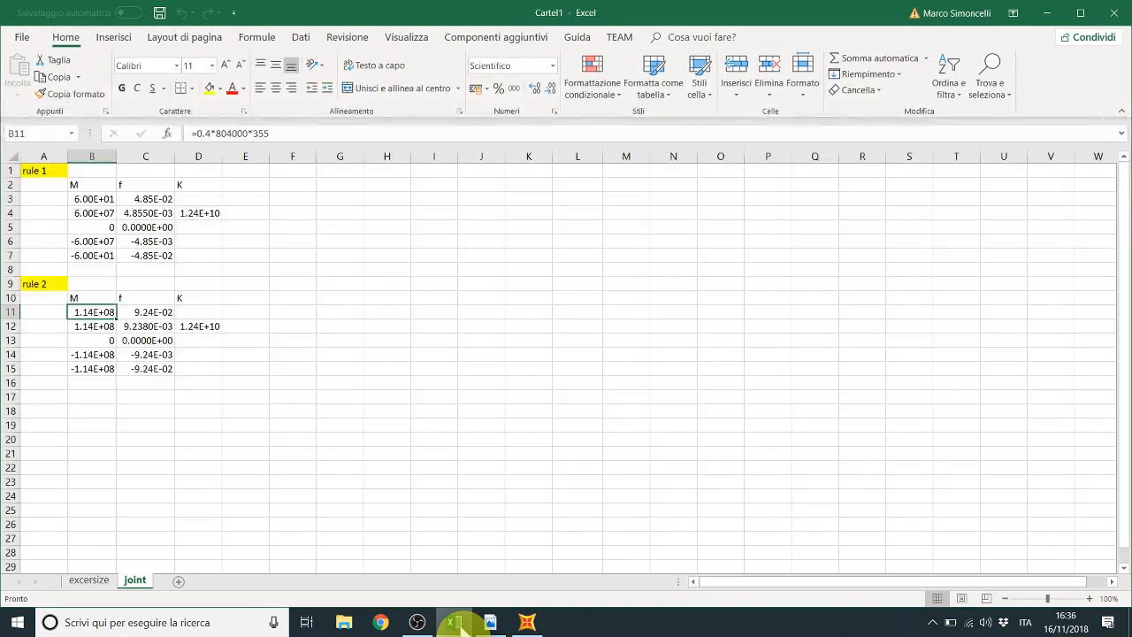
left_click(87, 582)
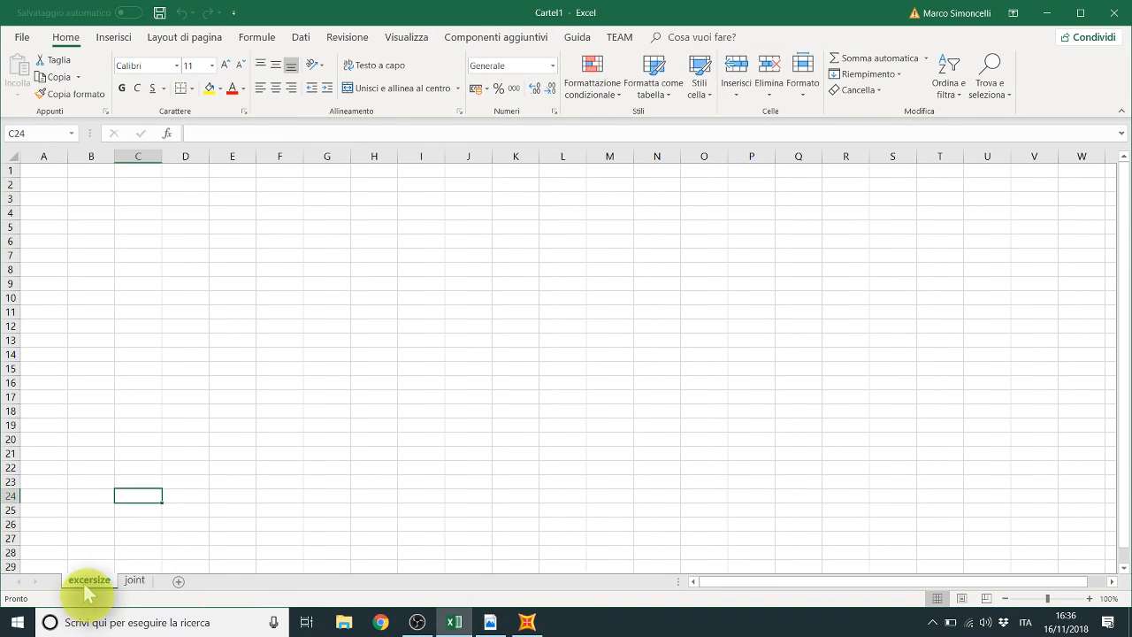
left_click(85, 200)
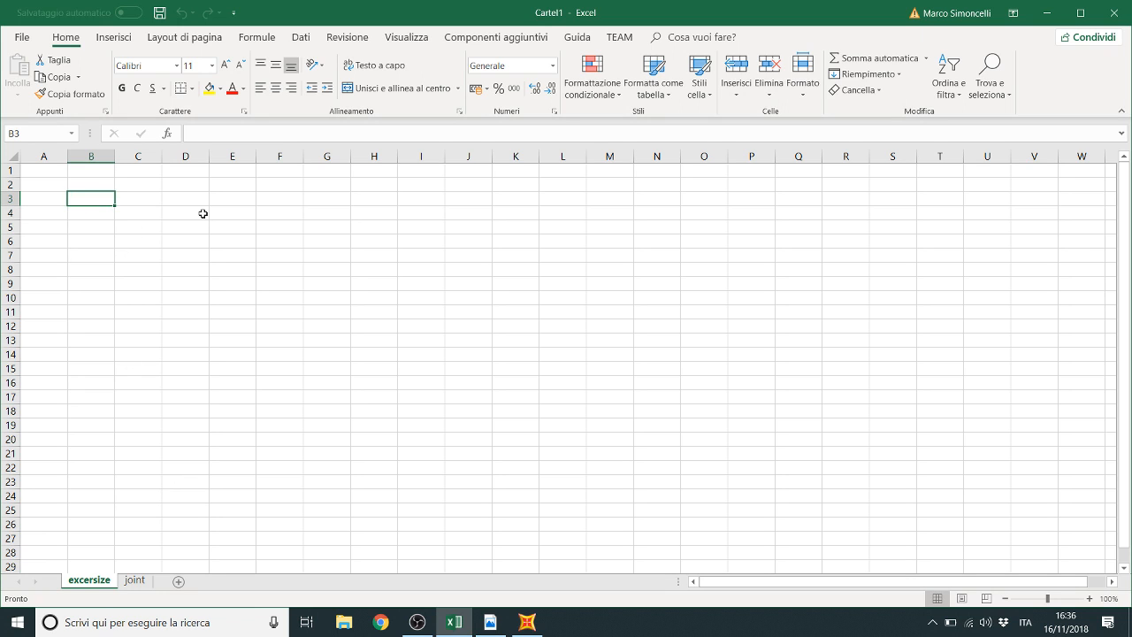
key("Up")
key("Up")
key("Down")
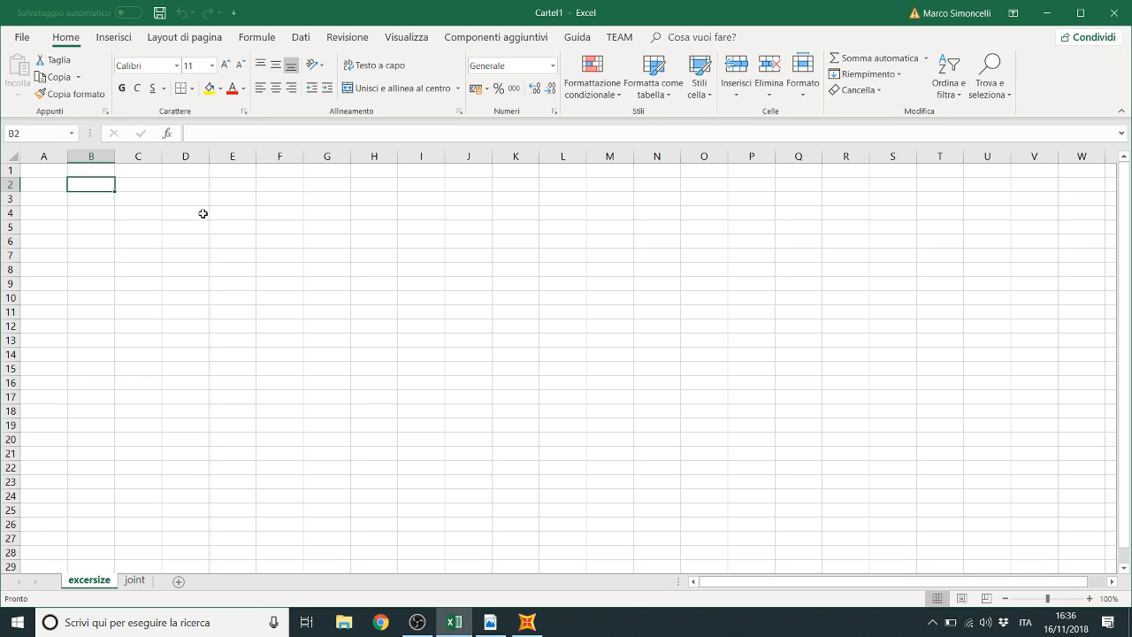
type("acr")
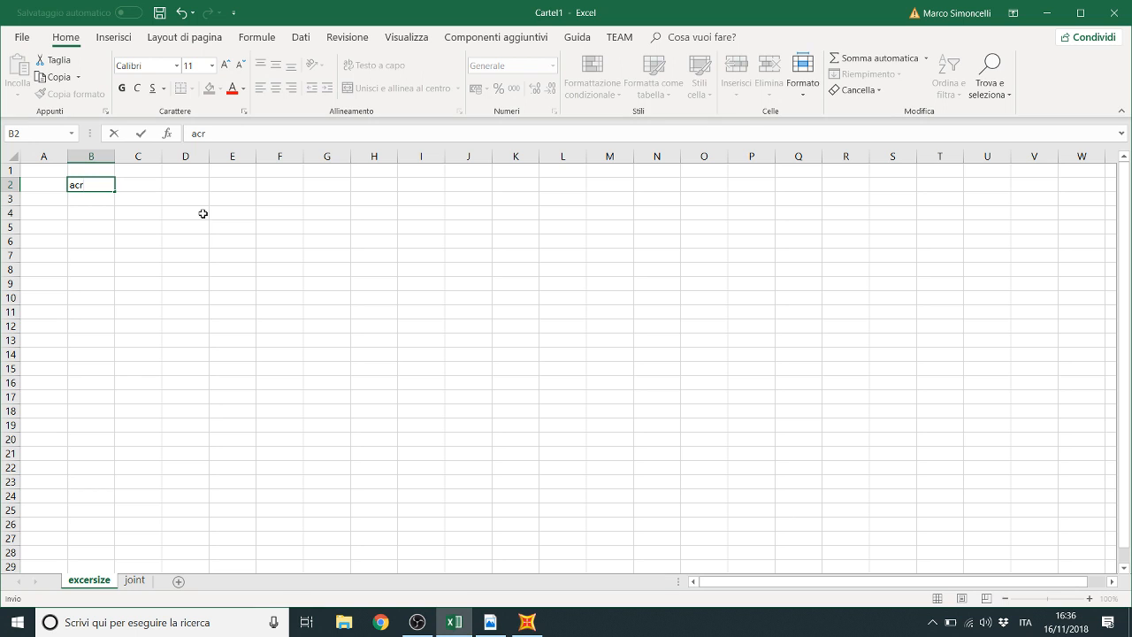
key("Return")
type("9")
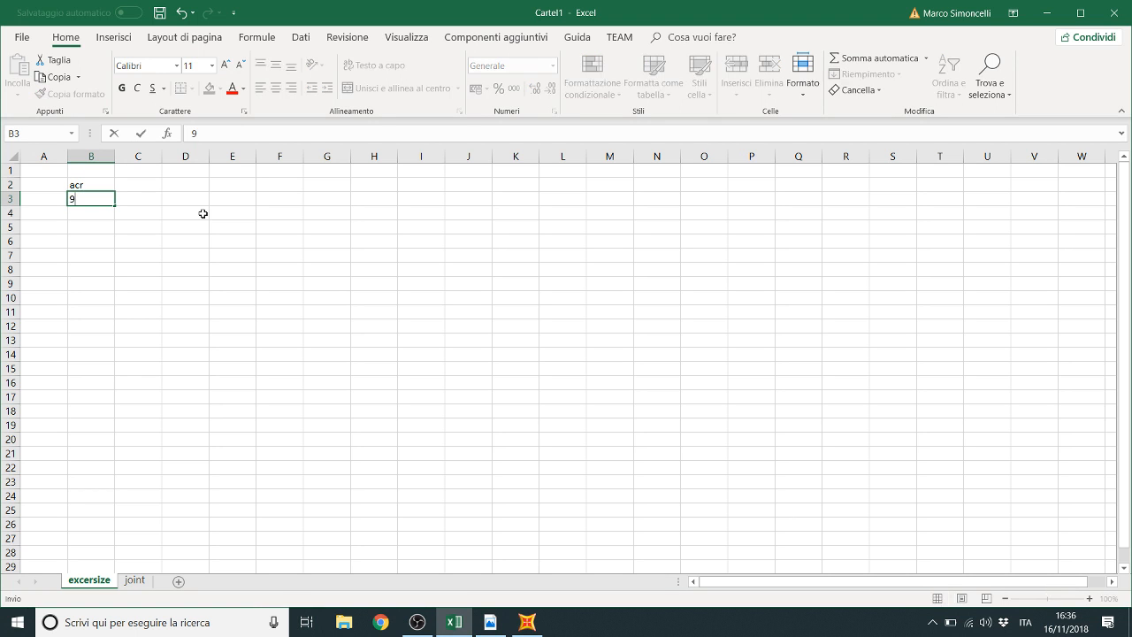
key("Return")
Step: Centre the contents of cells B2 to C3 horizontally
key("Up")
key("Up")
key("Right")
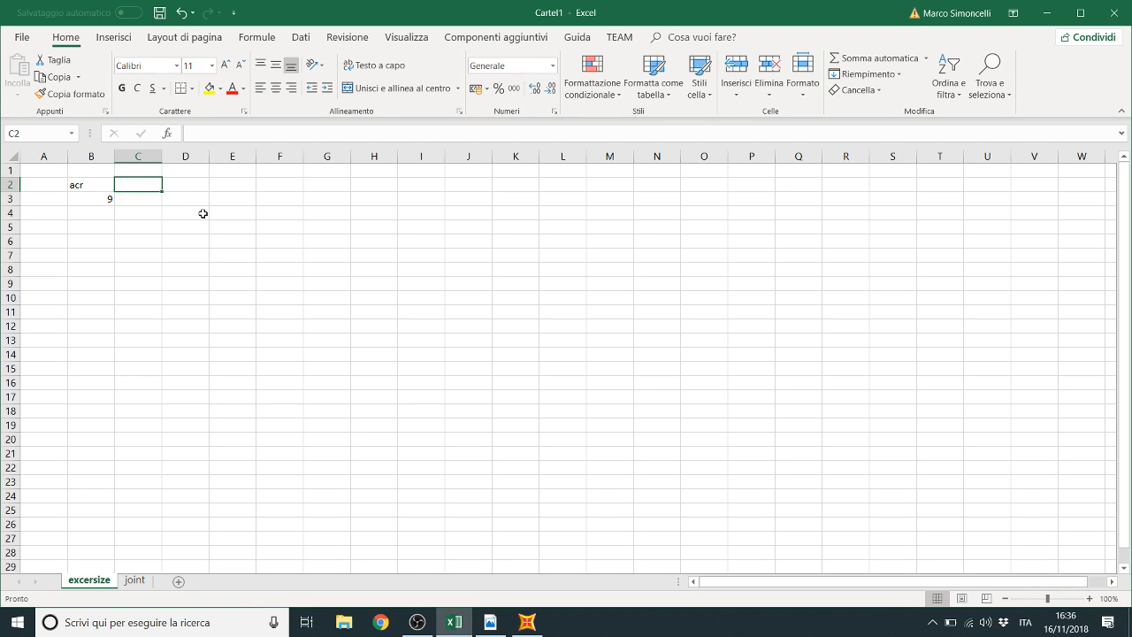
key("shift+Left")
key("shift+Down")
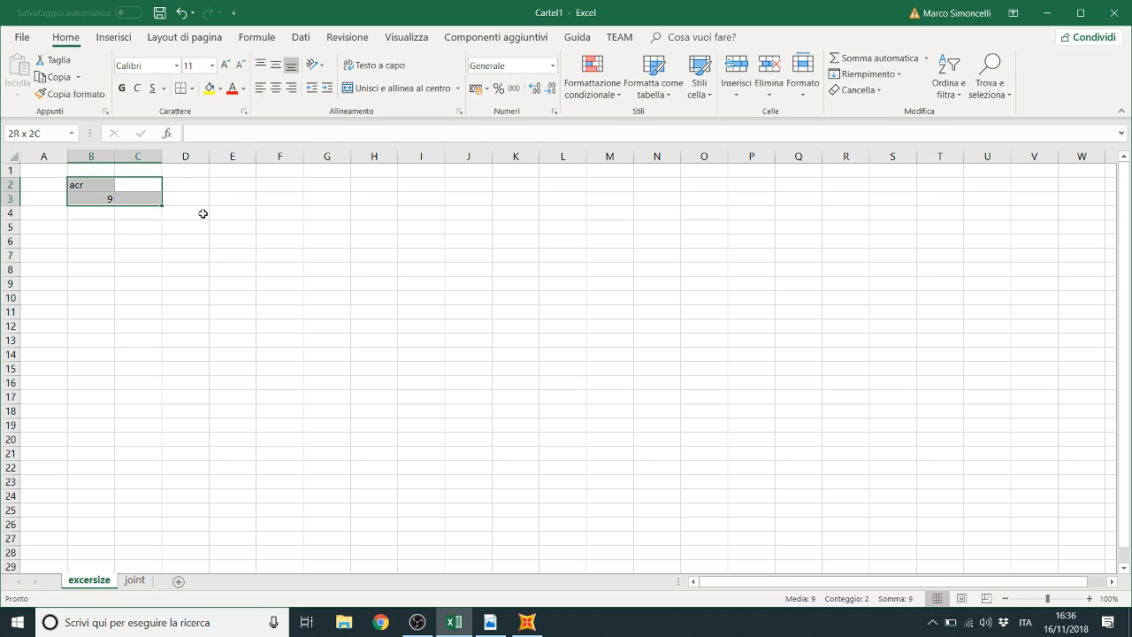
left_click(277, 88)
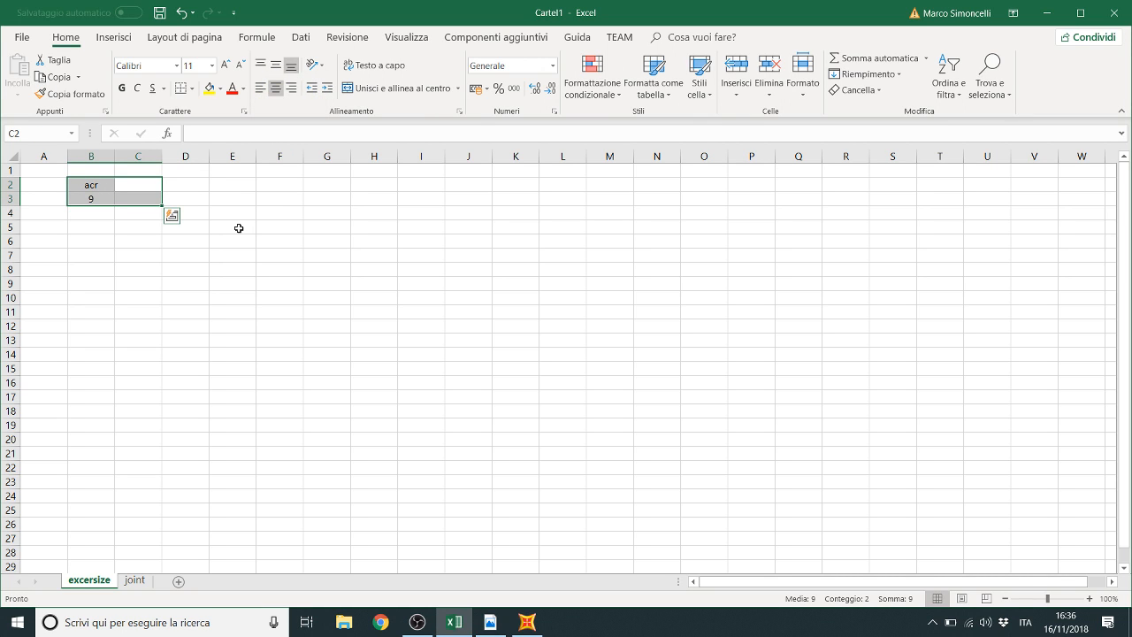
Step: Label C2 as ampl and calculate the amplification factor in C3 with the formula =B3/(B3-1)
key("Right")
key("Left")
type("ampl")
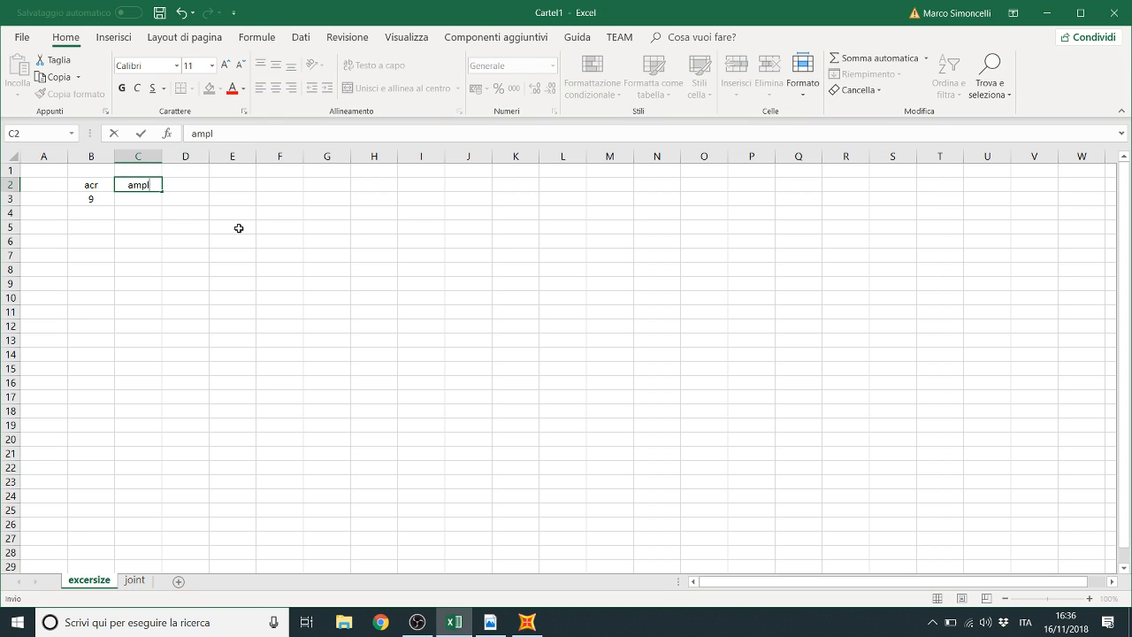
key("Return")
type("=")
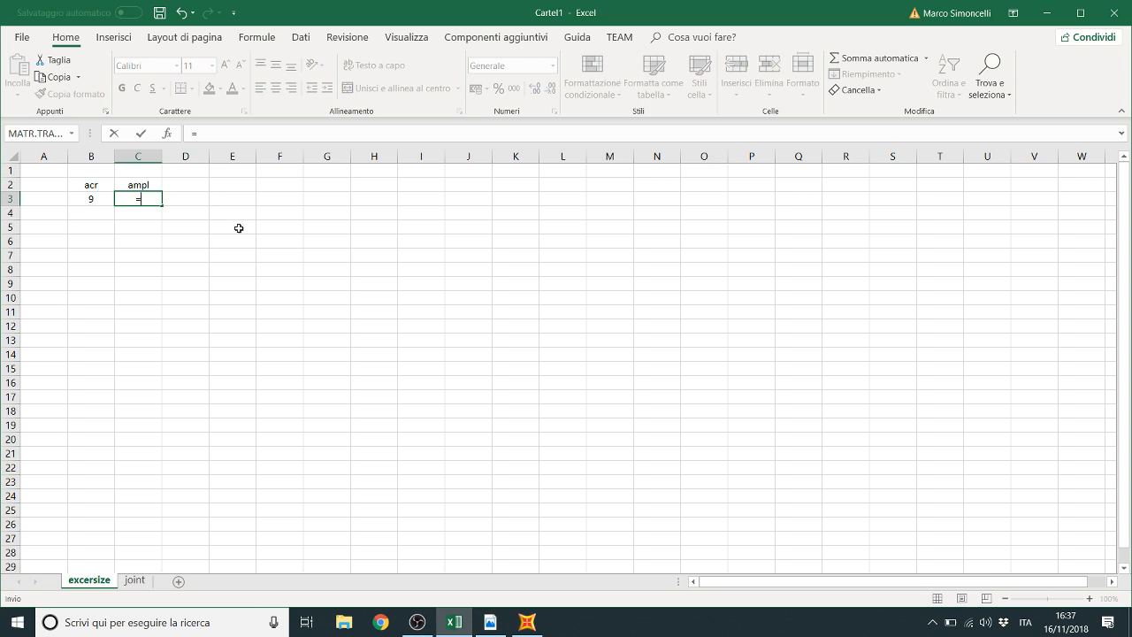
key("Left")
type("/(")
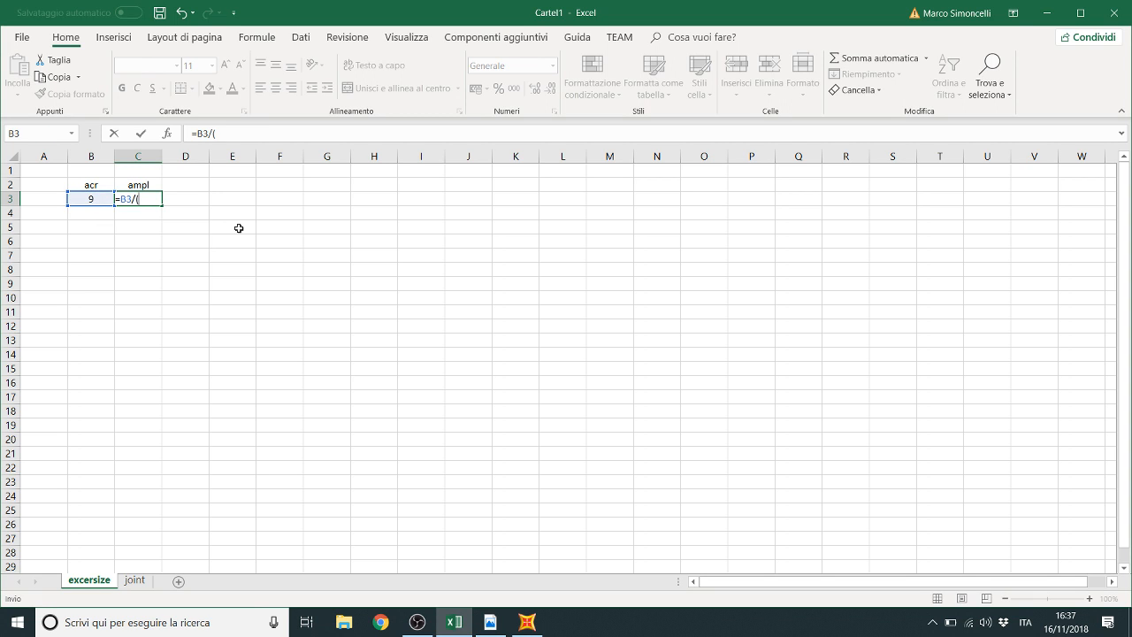
key("Left")
type("-1)")
key("Return")
key("Up")
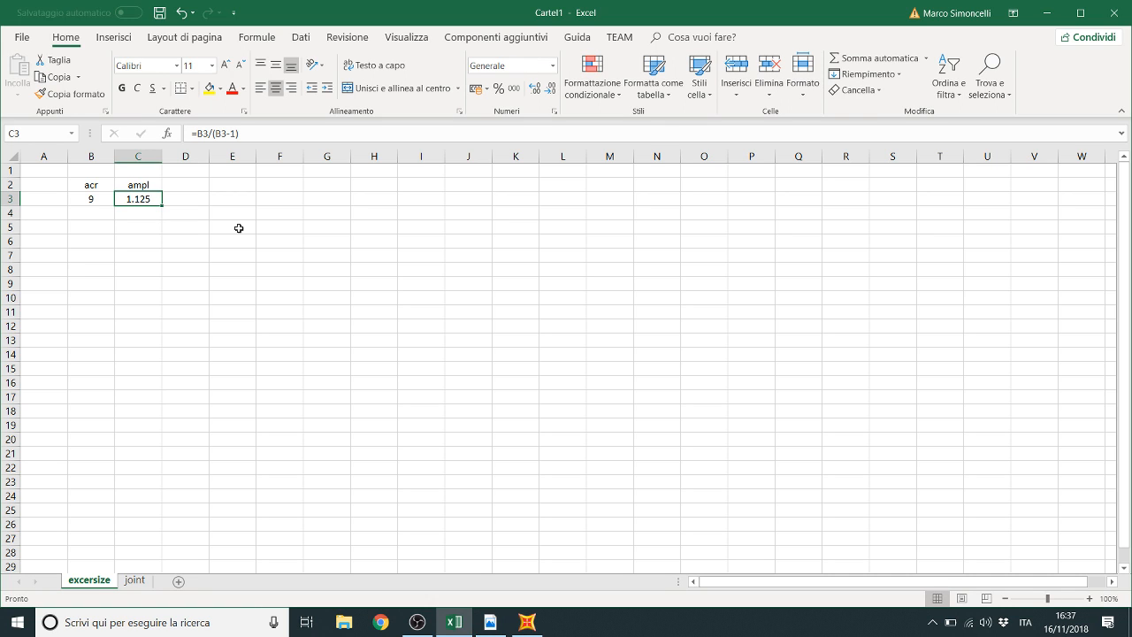
key("Right")
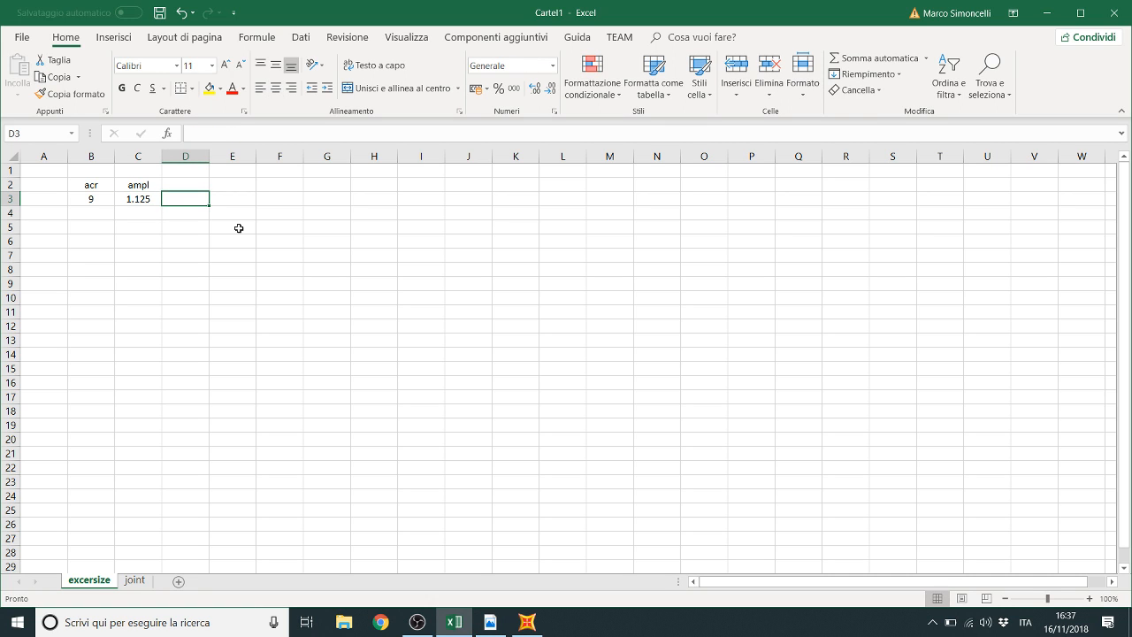
Step: Add the heading displ_I in cell D2 and enter 35.8 below it in D3
key("Up")
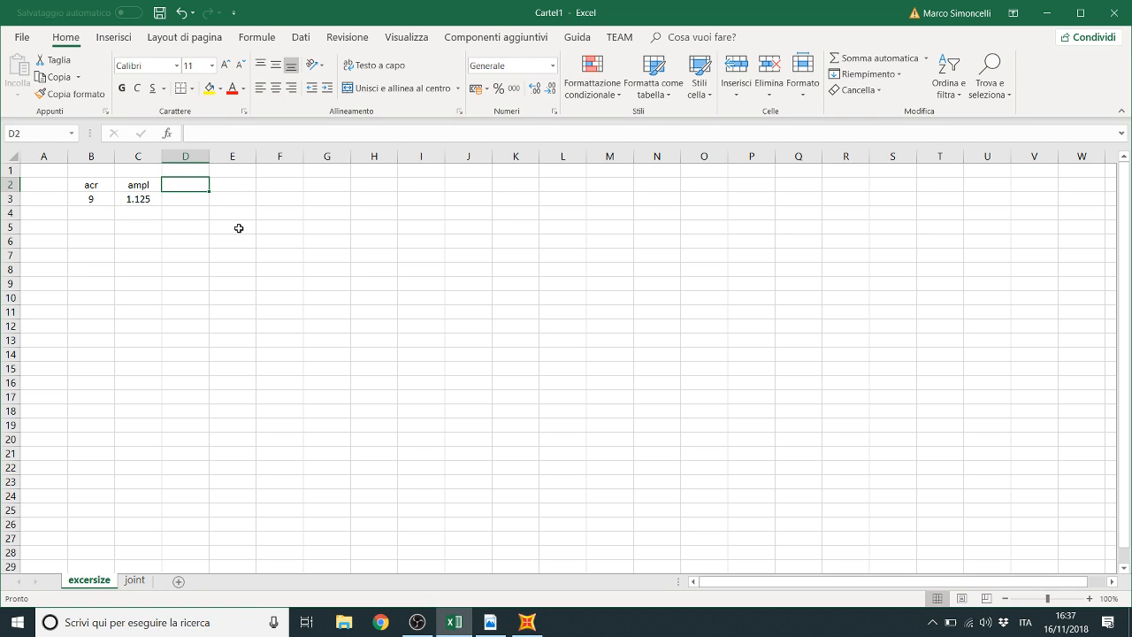
type("displ_l")
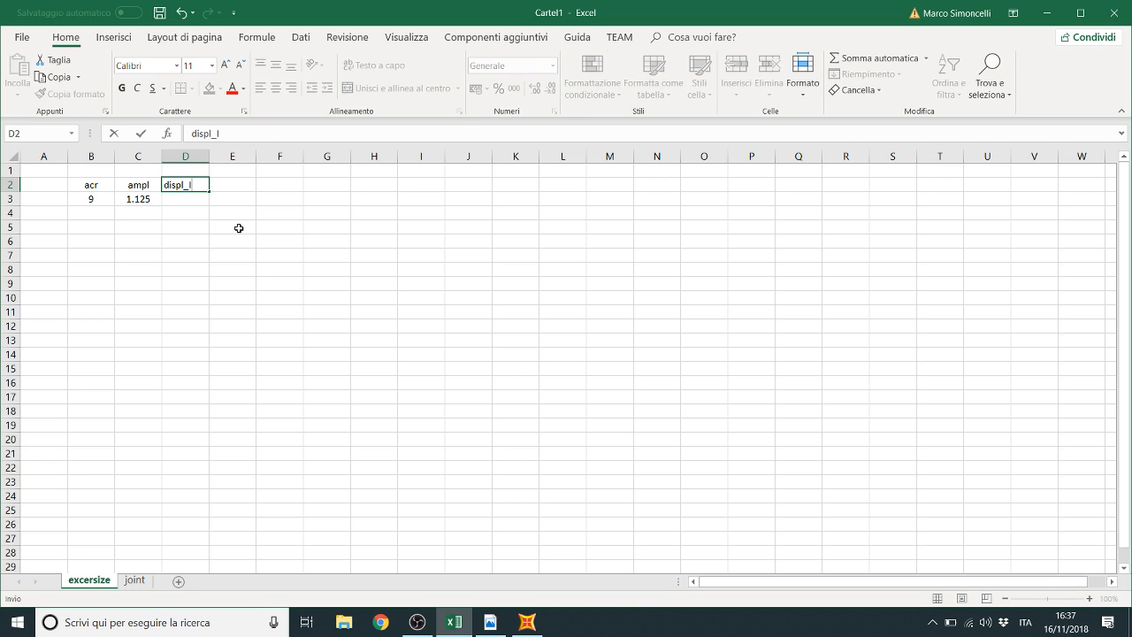
key("Return")
type("35.8")
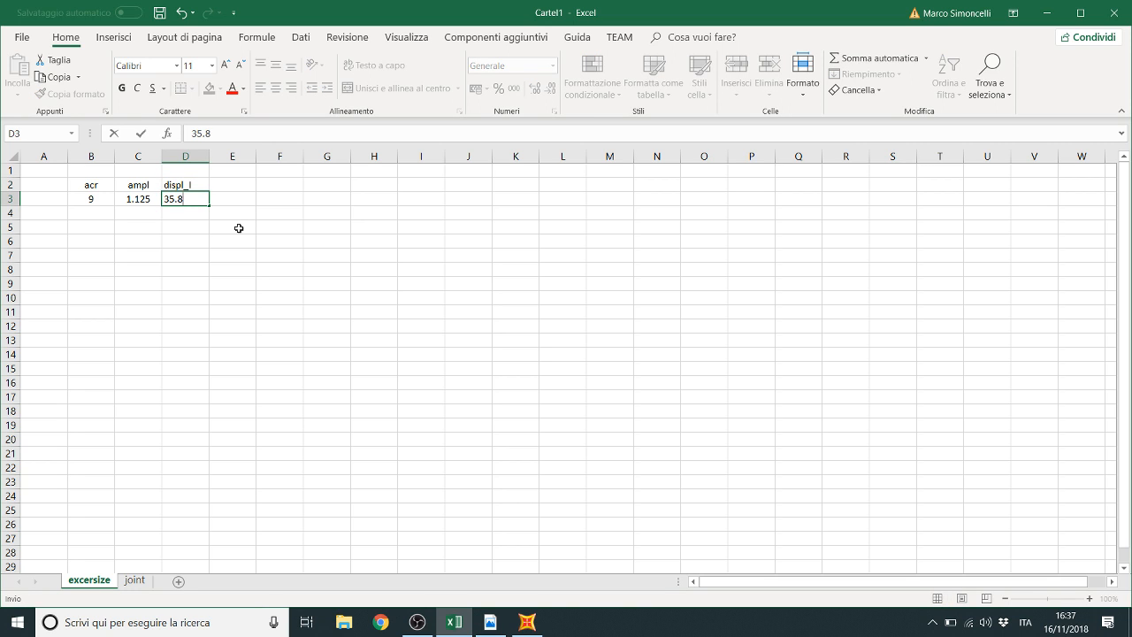
key("Tab")
Step: Add the heading displ_II in E2 and calculate its value in E3 with the formula =D3*C3
key("Up")
type("displ_ll")
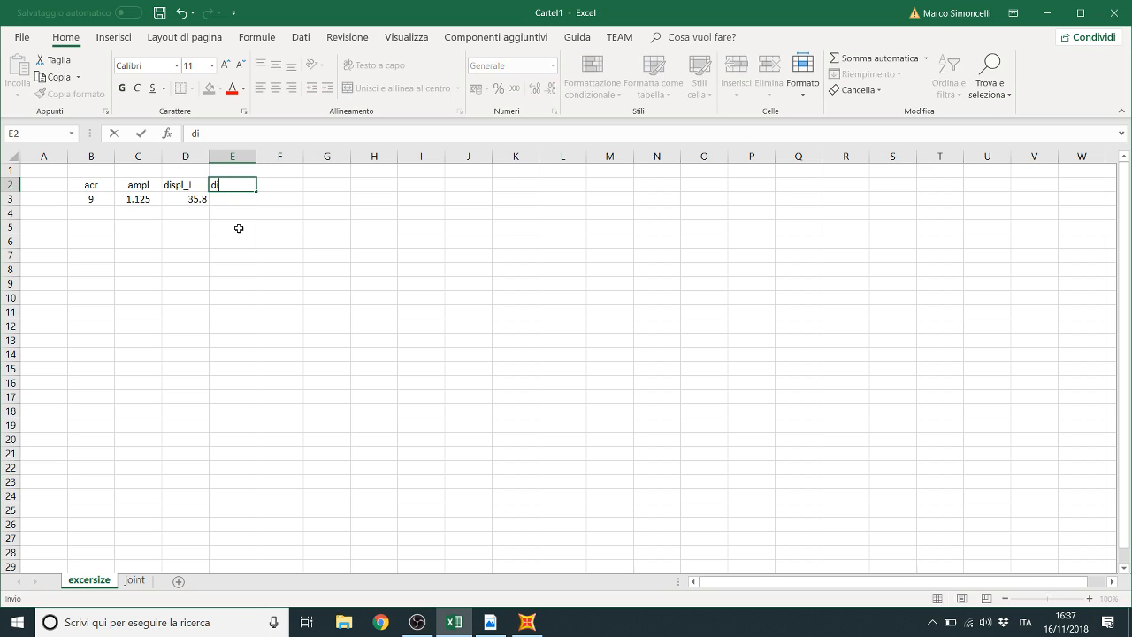
key("Return")
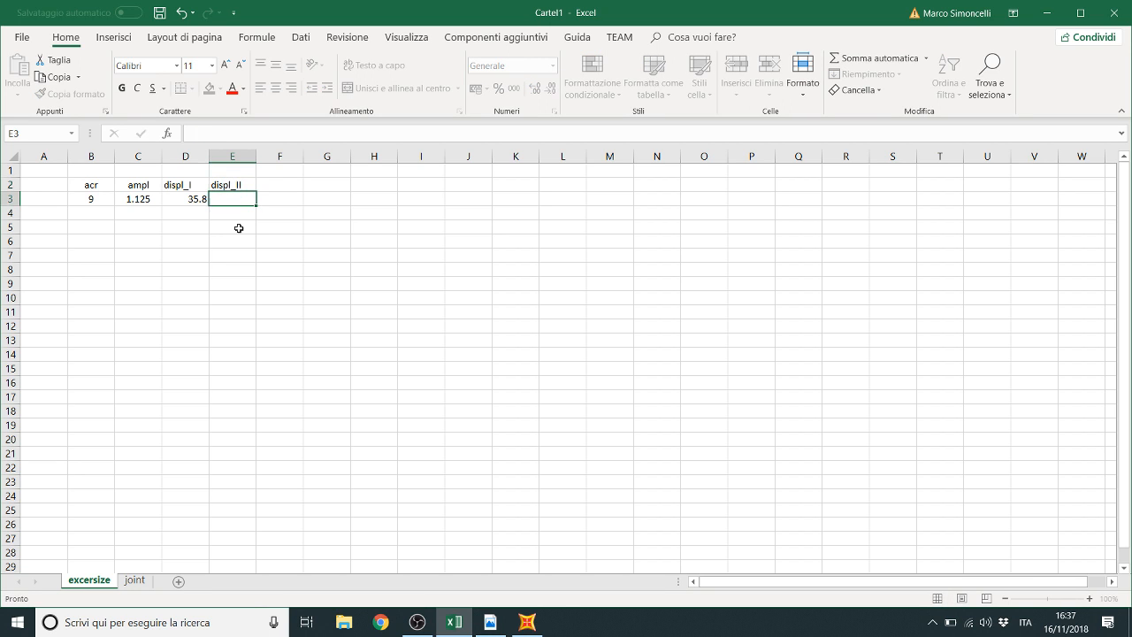
type("=")
key("Left")
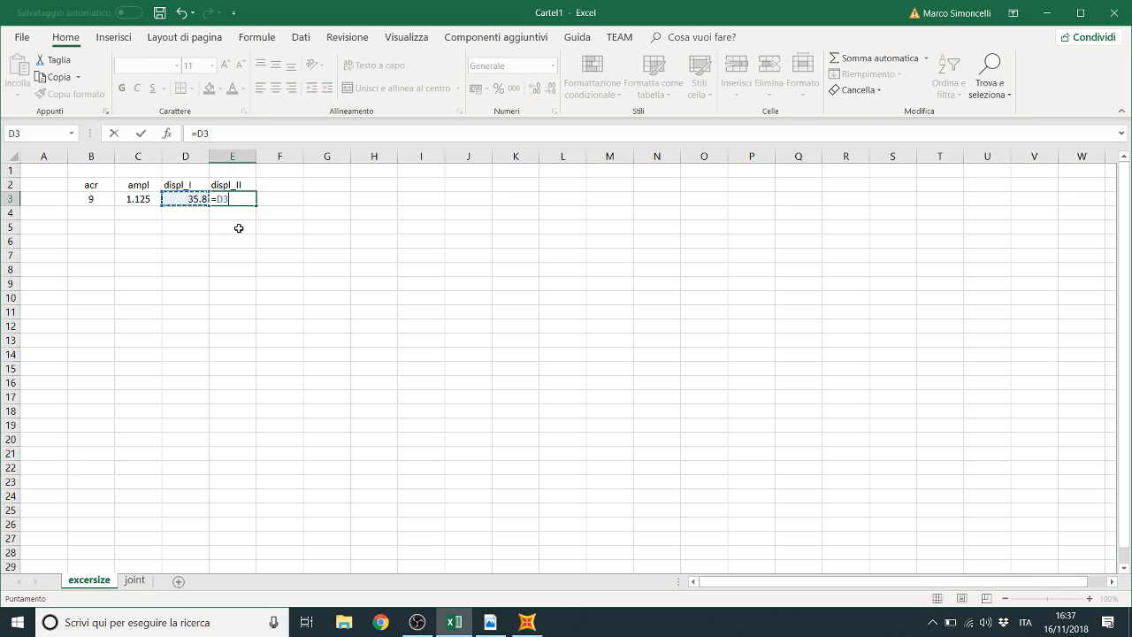
type("*")
key("Left")
key("Left")
key("Left")
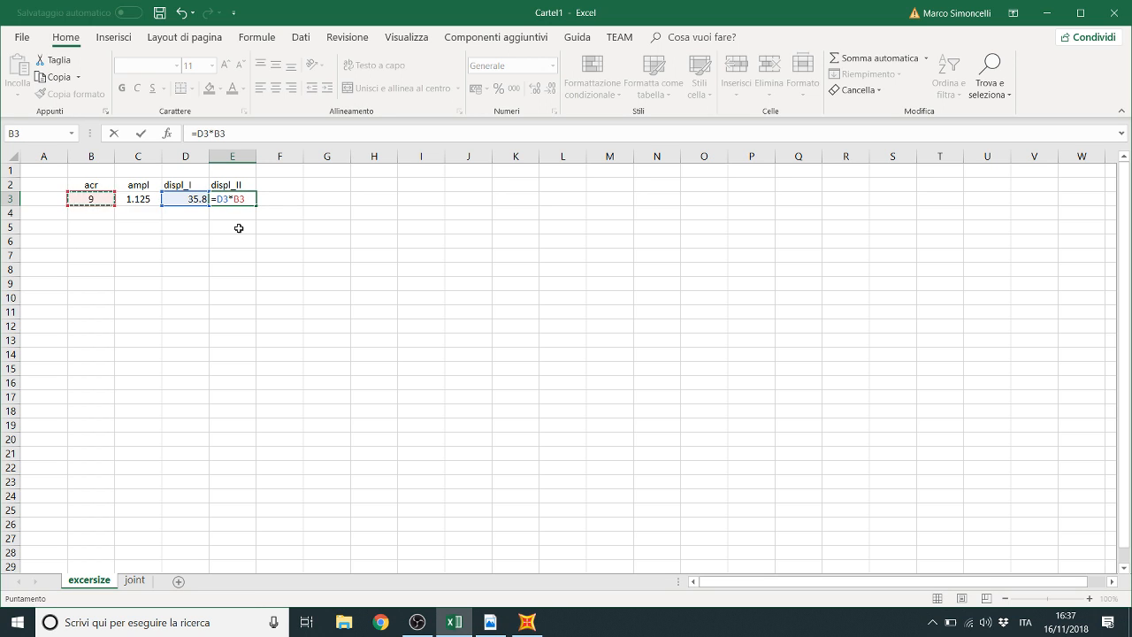
key("Right")
key("Return")
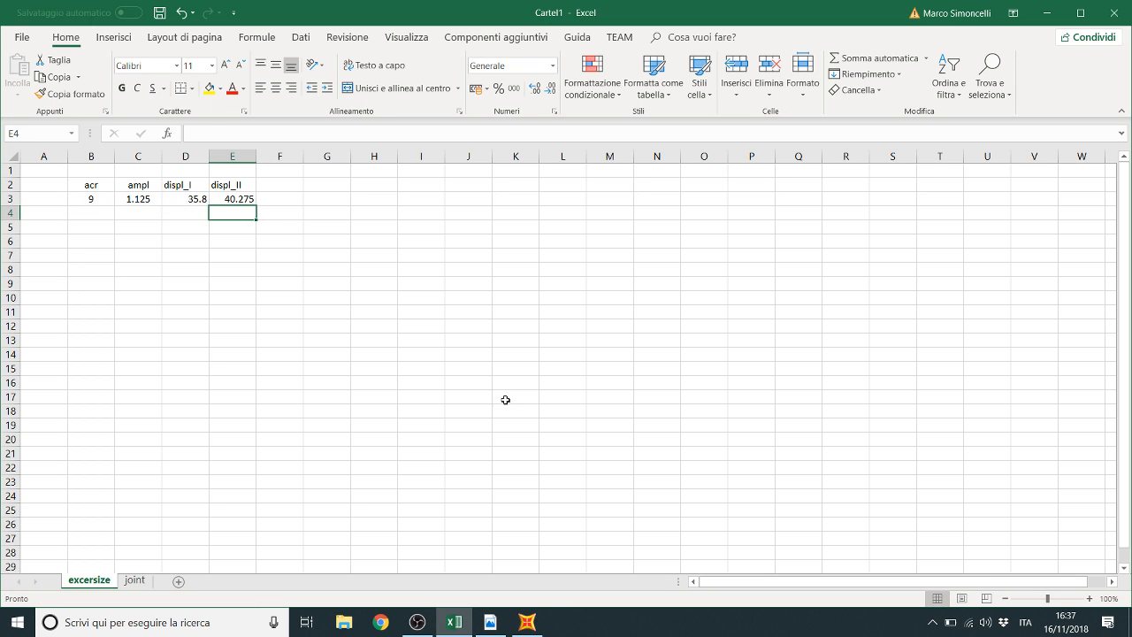
Step: Switch to SAP2000, display the deformed shape for the 2nd_order_nonlinear case and inspect the displacement of the frame's upper-right joint
mouse_move(527, 624)
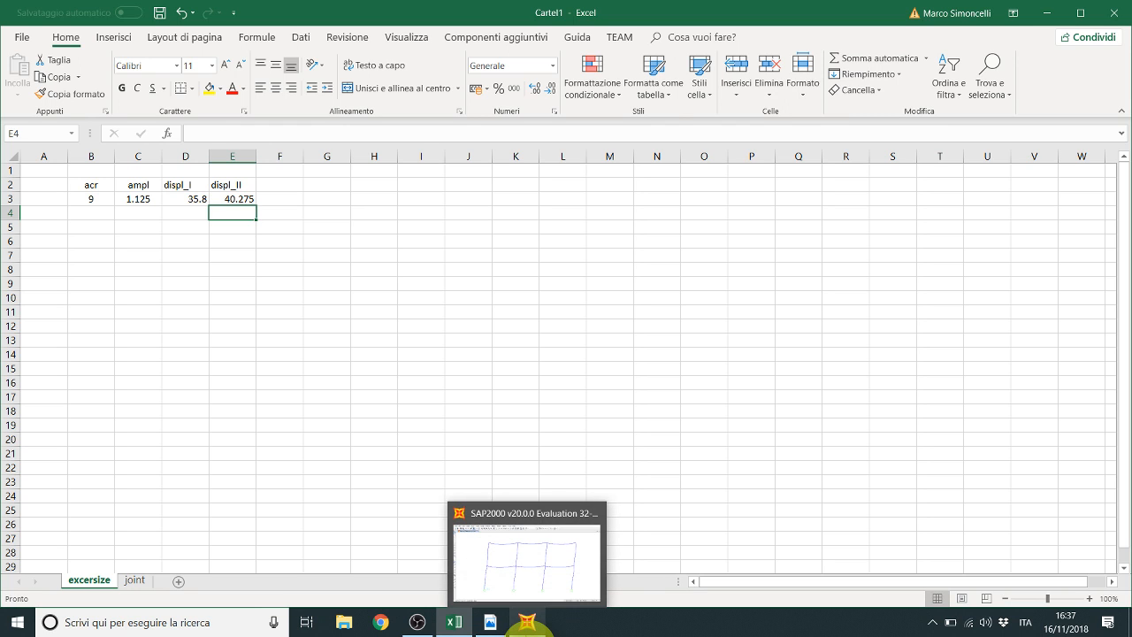
left_click(532, 549)
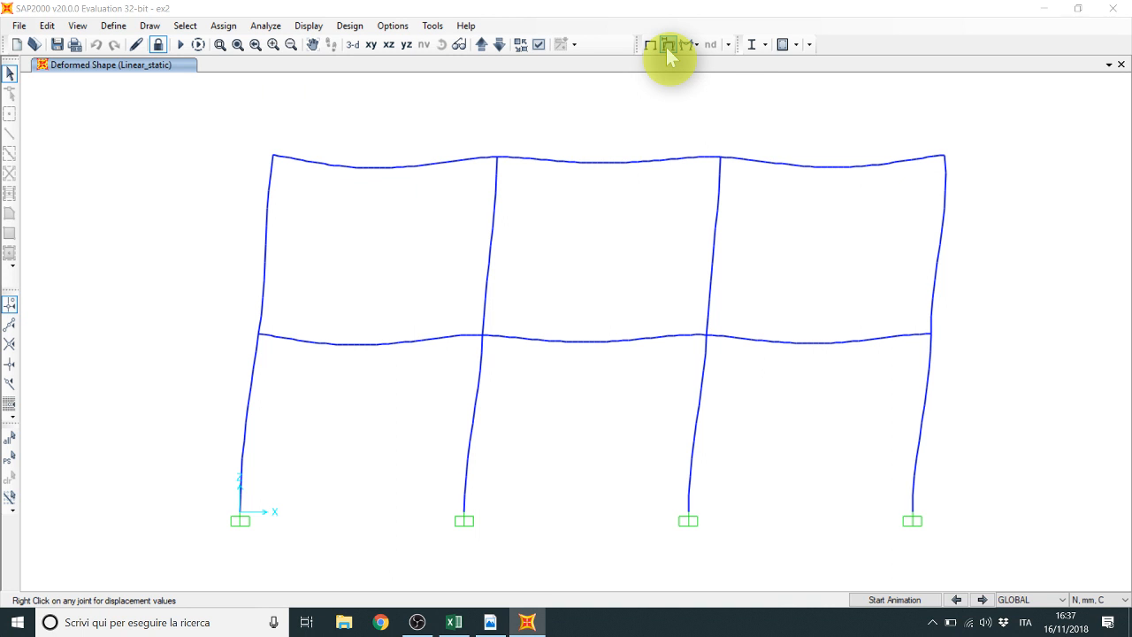
left_click(668, 46)
left_click(608, 79)
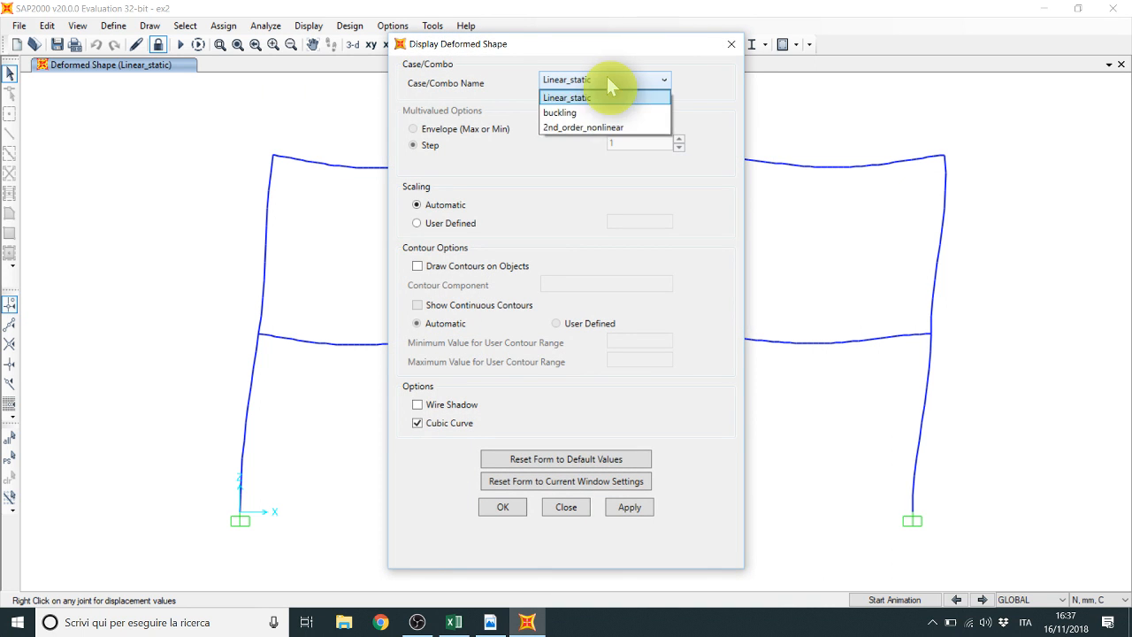
left_click(594, 128)
left_click(628, 507)
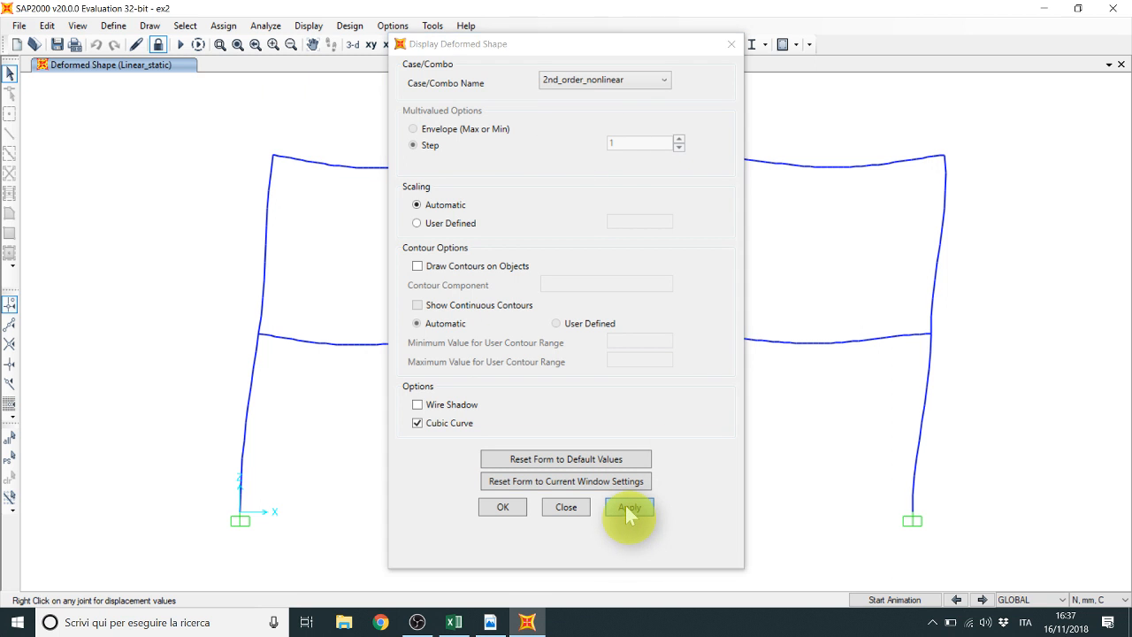
left_click(569, 507)
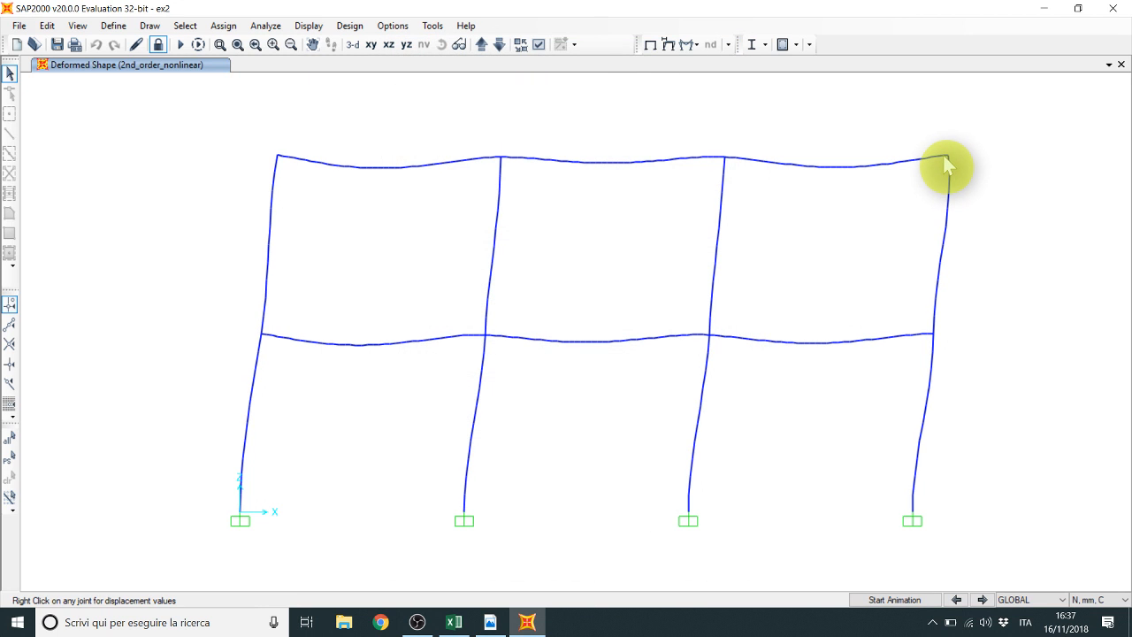
mouse_move(949, 155)
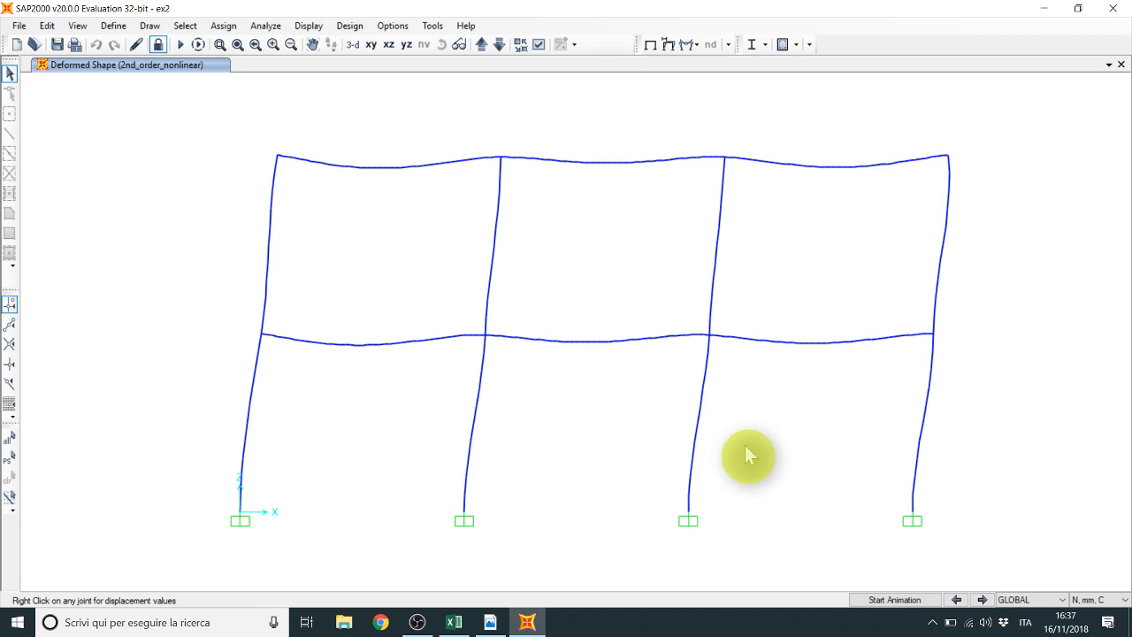
Step: Switch to Adobe Acrobat Reader and view the page on the Horne method for elastic critical buckling of frames
left_click(491, 622)
scroll(502, 297, "down", 1)
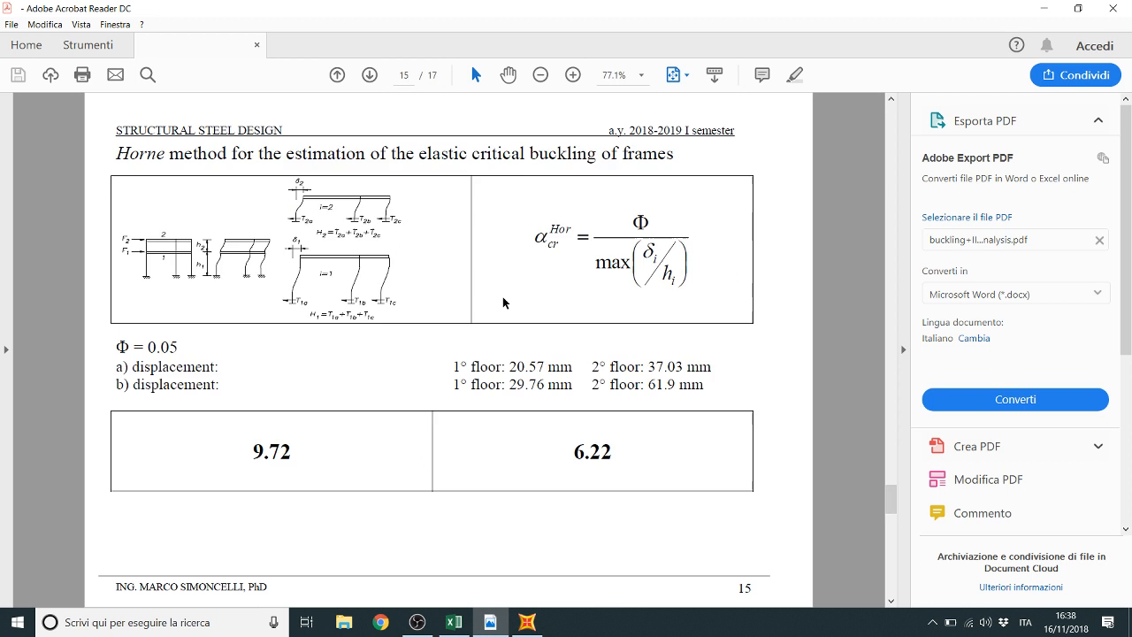
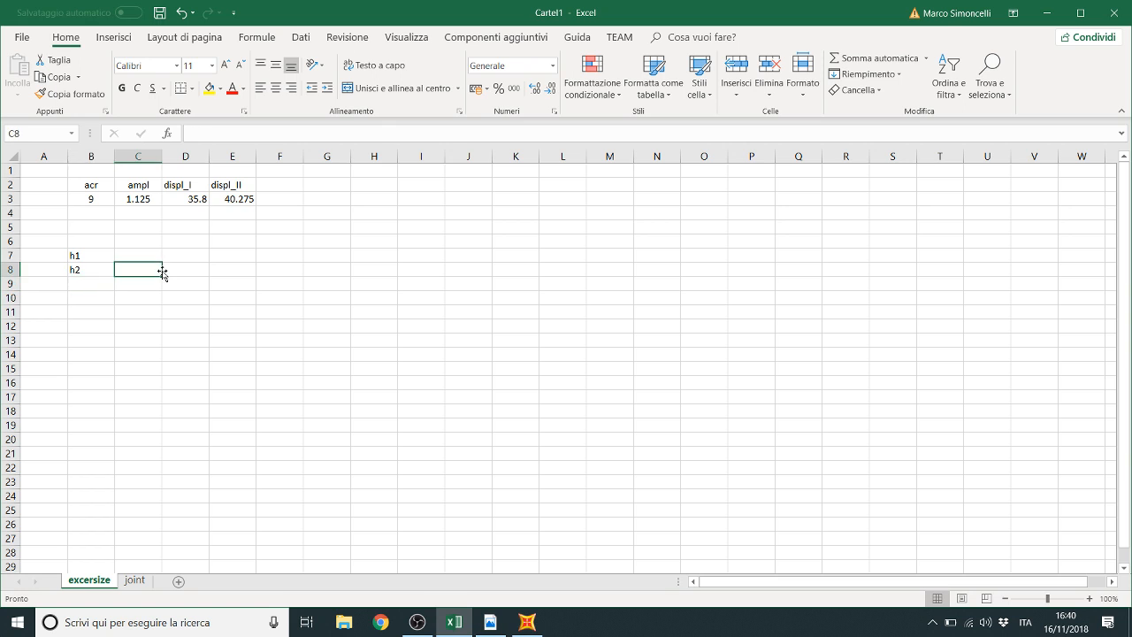
Step: Enter 4000 as the value for both storey heights, h1 in C7 and h2 in C8
key("Up")
type("4000")
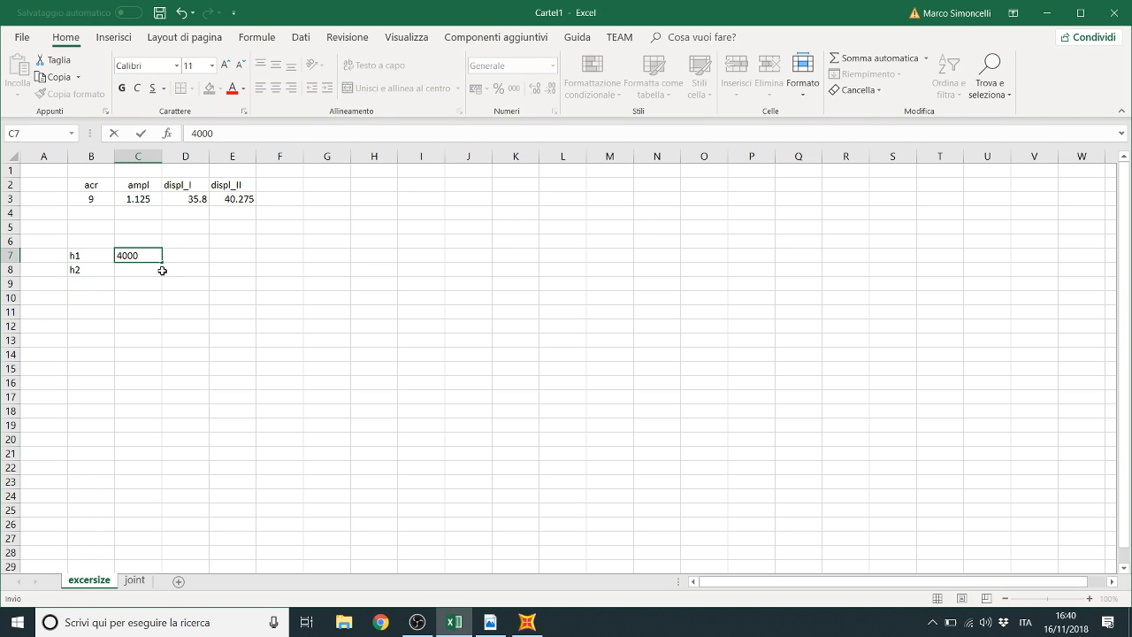
key("Return")
type("4000")
key("Return")
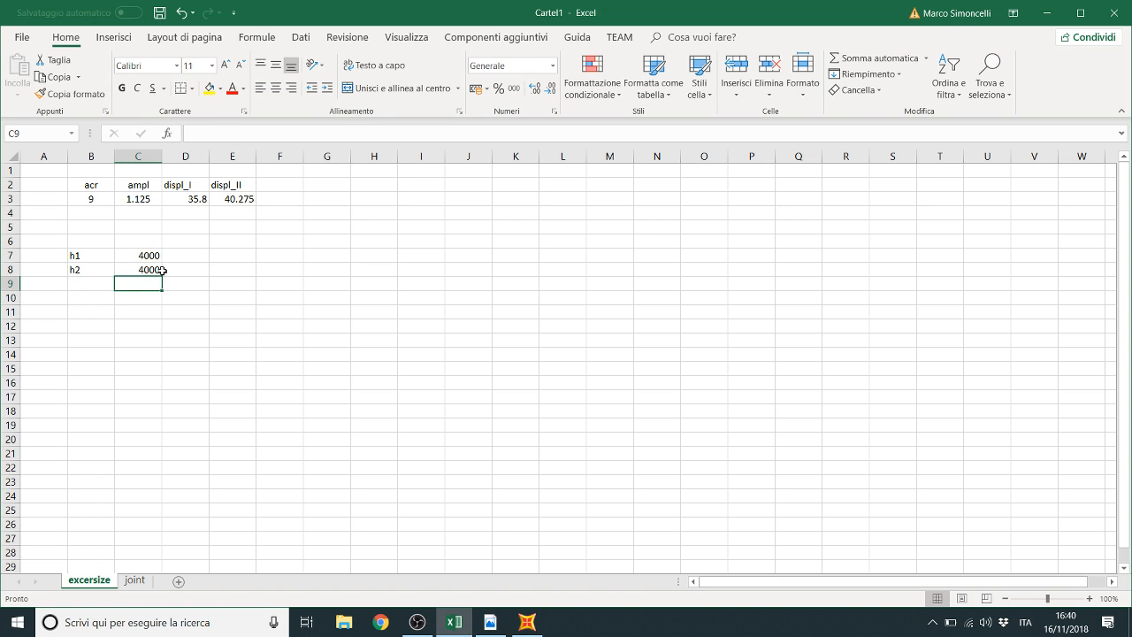
Step: Add the labels d1 in B10 and d2 in B11 for the floor displacements
key("Right")
key("Left")
key("Left")
key("Down")
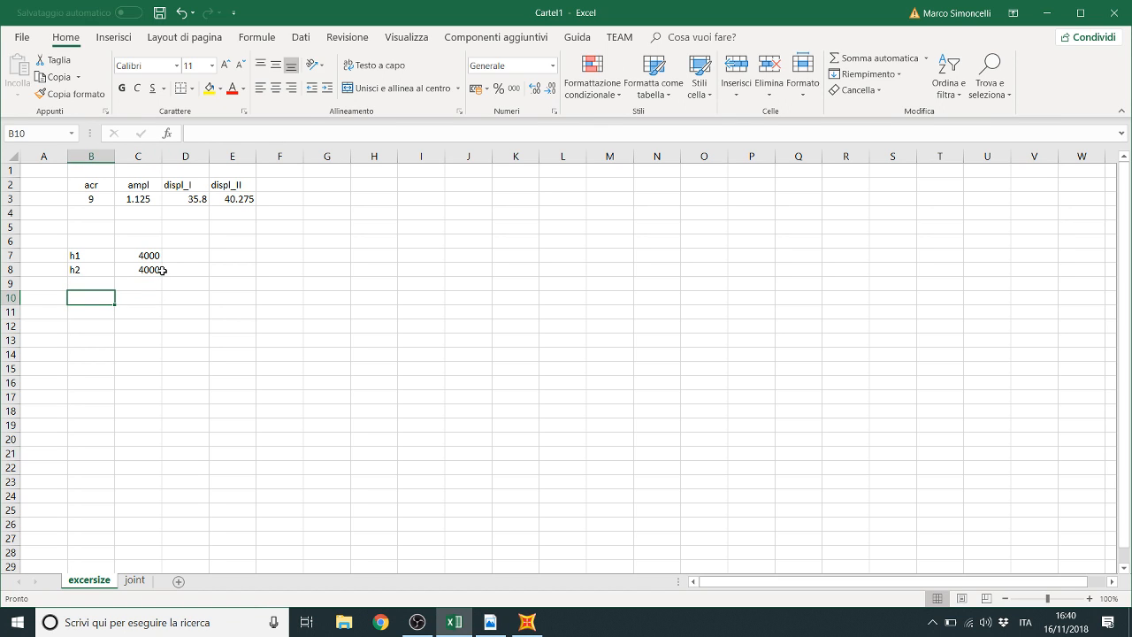
type("d1")
key("Return")
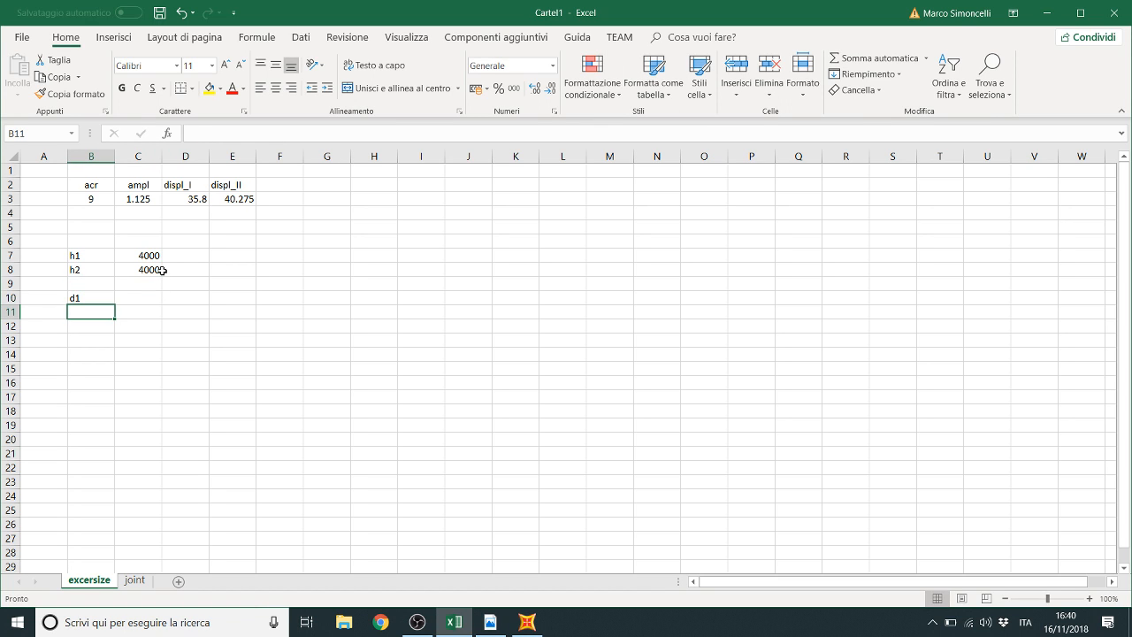
type("d2")
key("Return")
Step: Enter 35.8 as the d2 displacement in C11
key("Up")
key("Right")
key("Up")
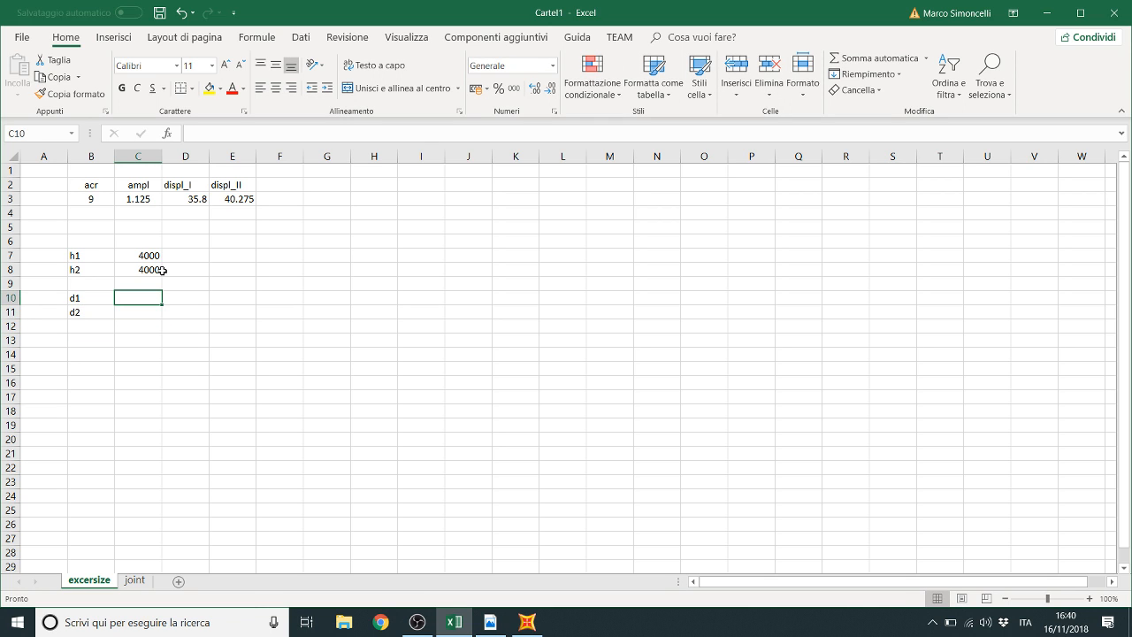
key("Down")
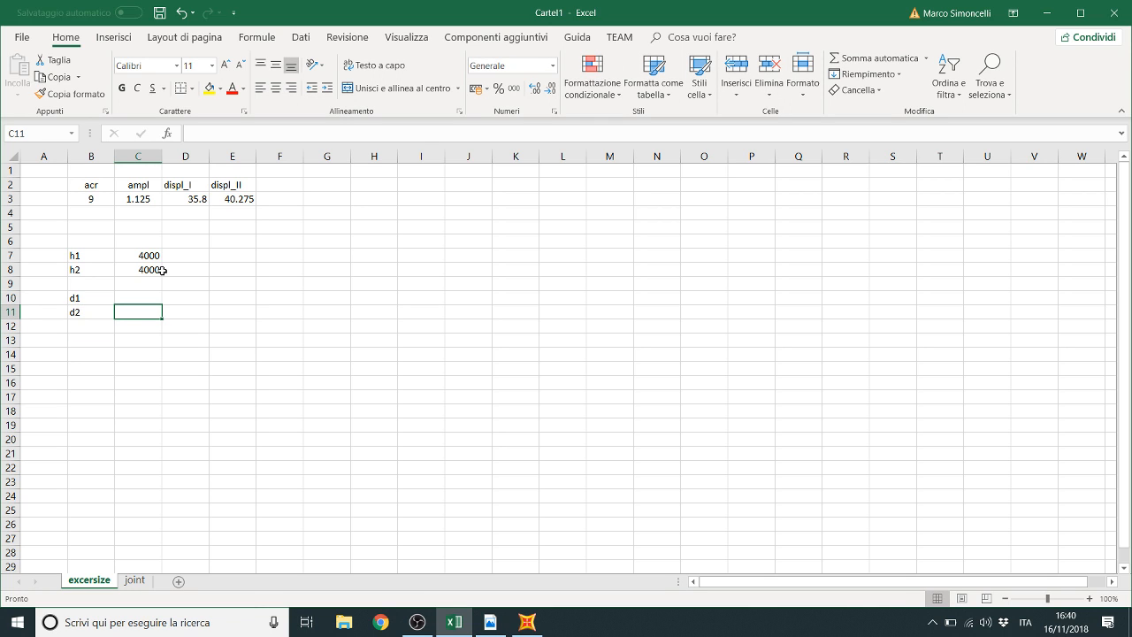
type("35.8")
key("Up")
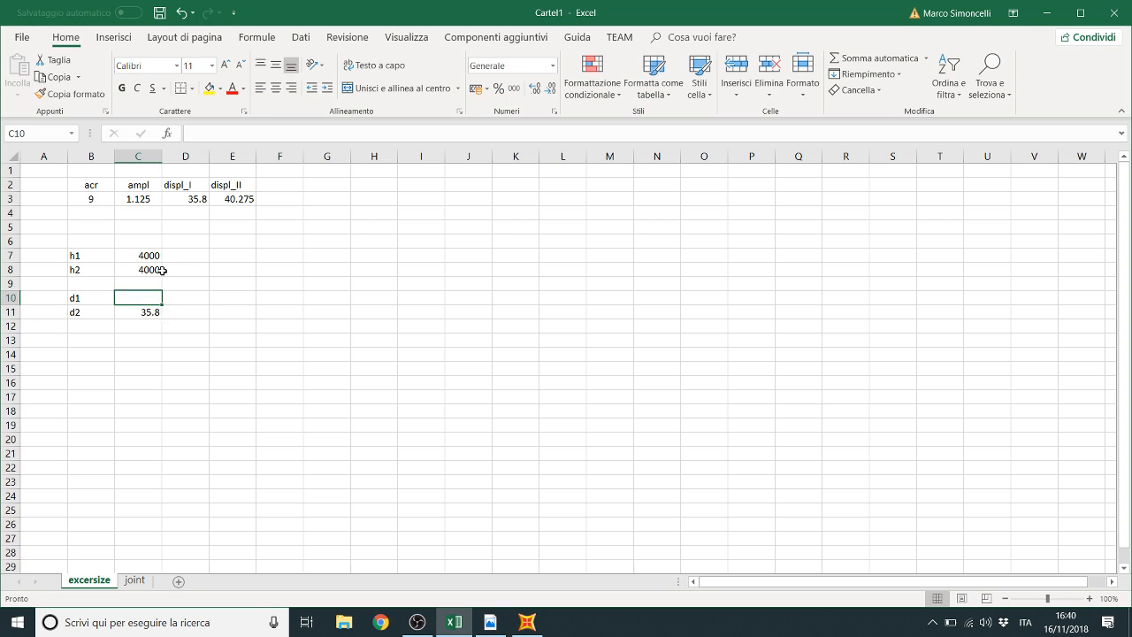
Step: Switch to SAP2000, display the deformed shape for the Linear_static case and read the displacement of the rightmost first-floor joint
mouse_move(487, 625)
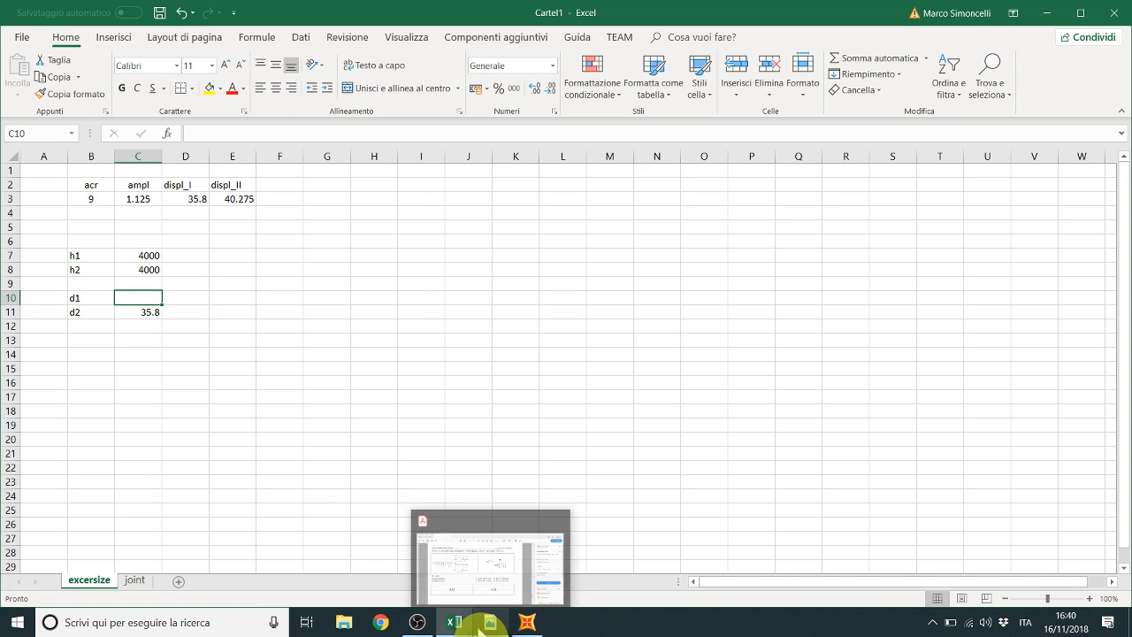
left_click(531, 623)
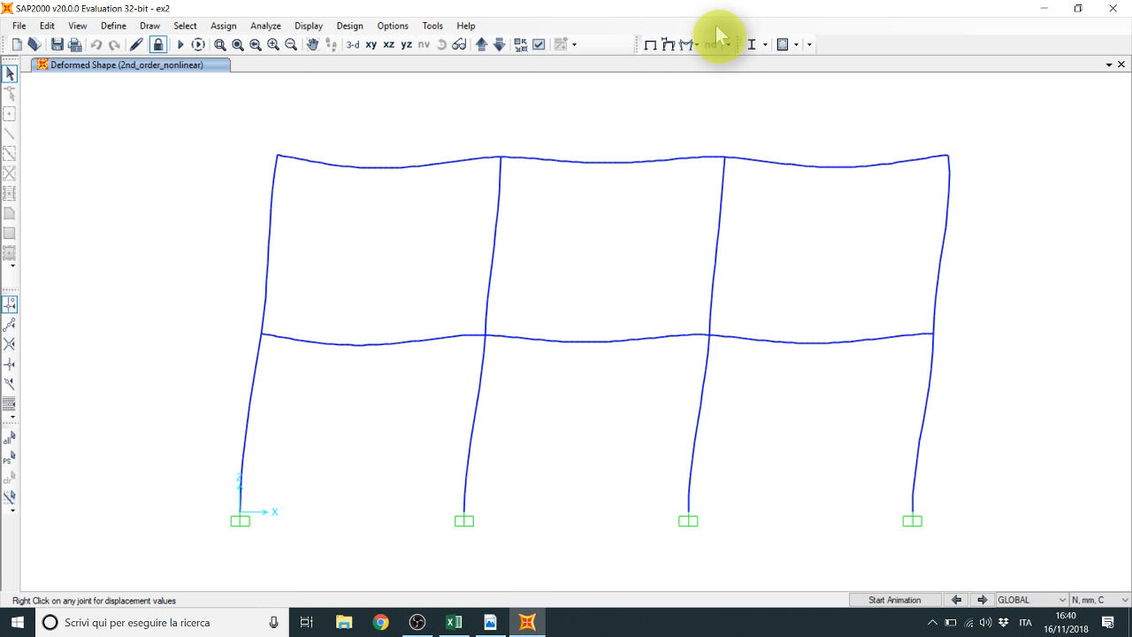
left_click(669, 41)
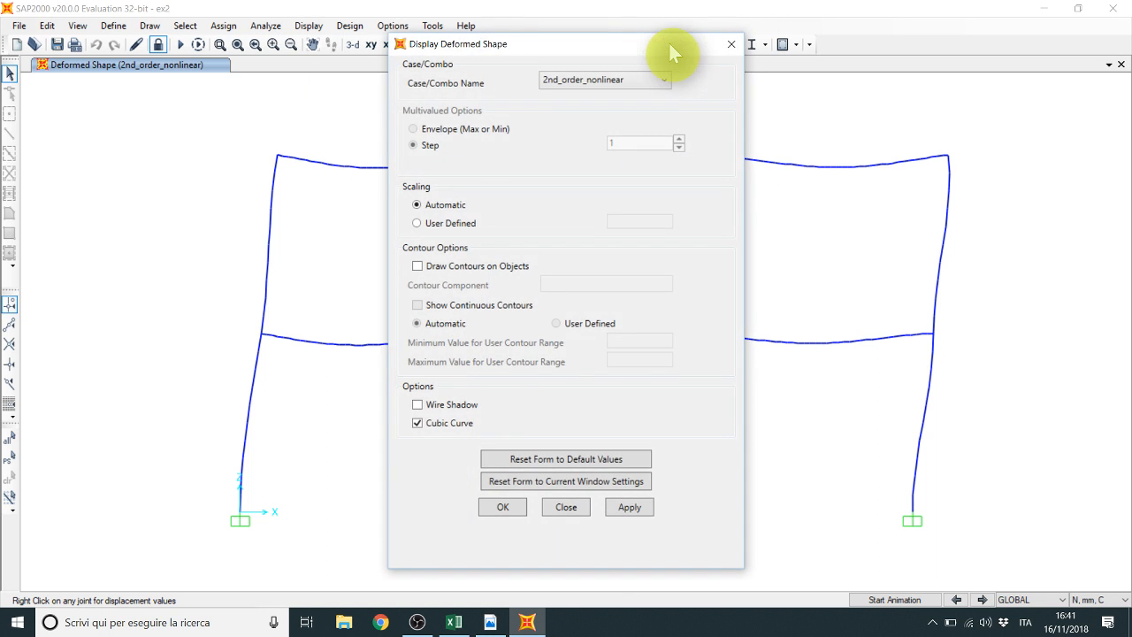
left_click(606, 78)
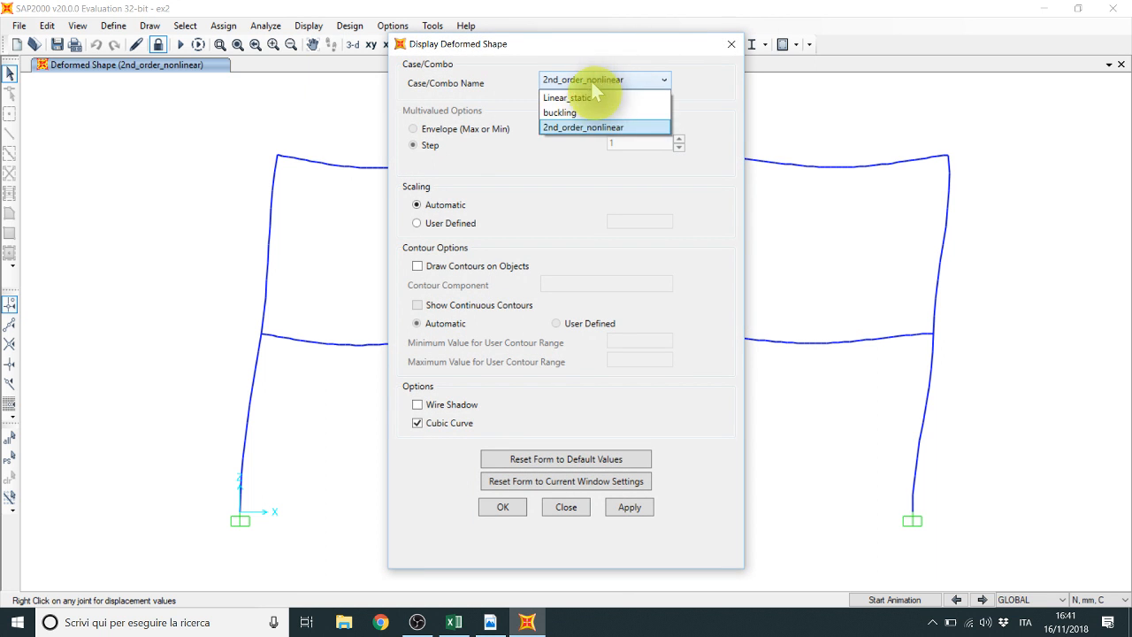
left_click(583, 98)
left_click(623, 506)
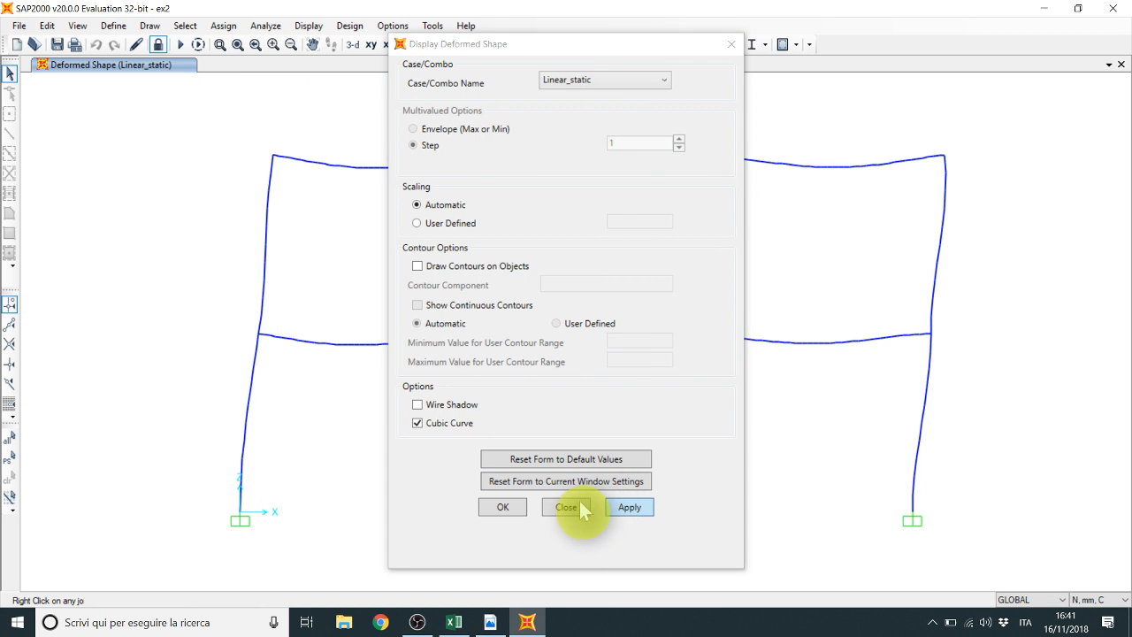
left_click(570, 506)
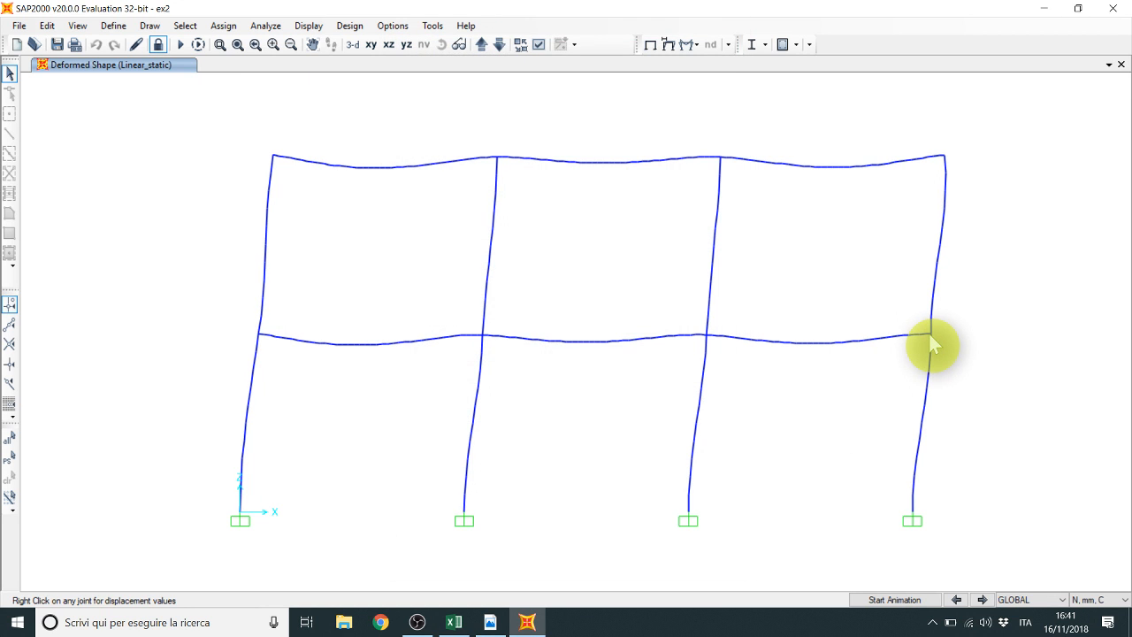
mouse_move(931, 337)
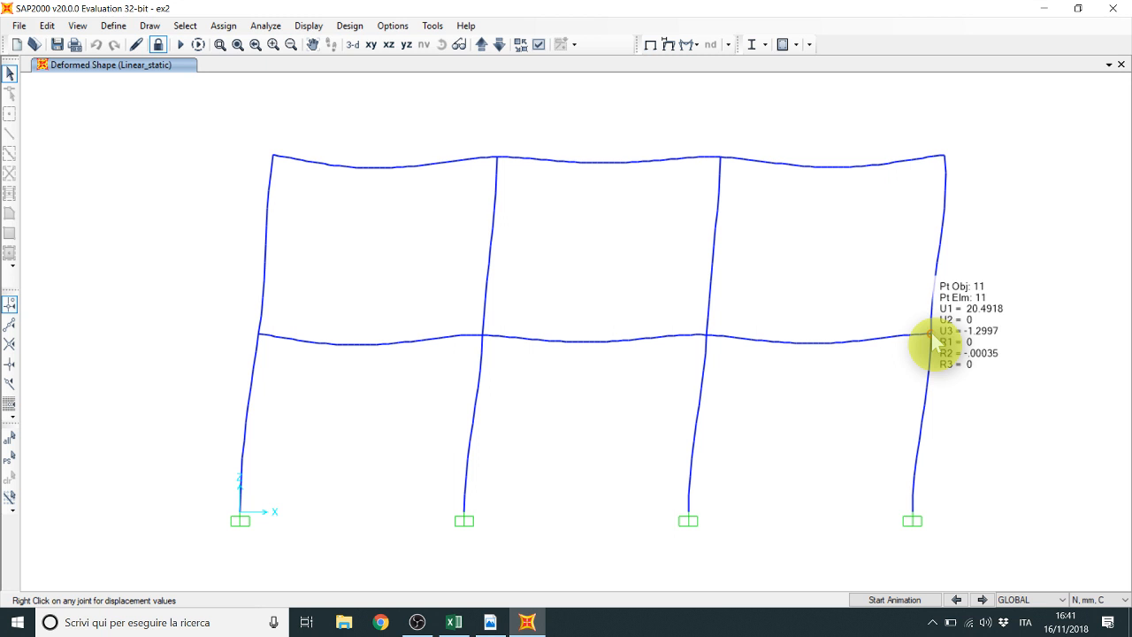
Step: Return to the Excel sheet and enter 20.5 as the d1 displacement in C10
left_click(1044, 8)
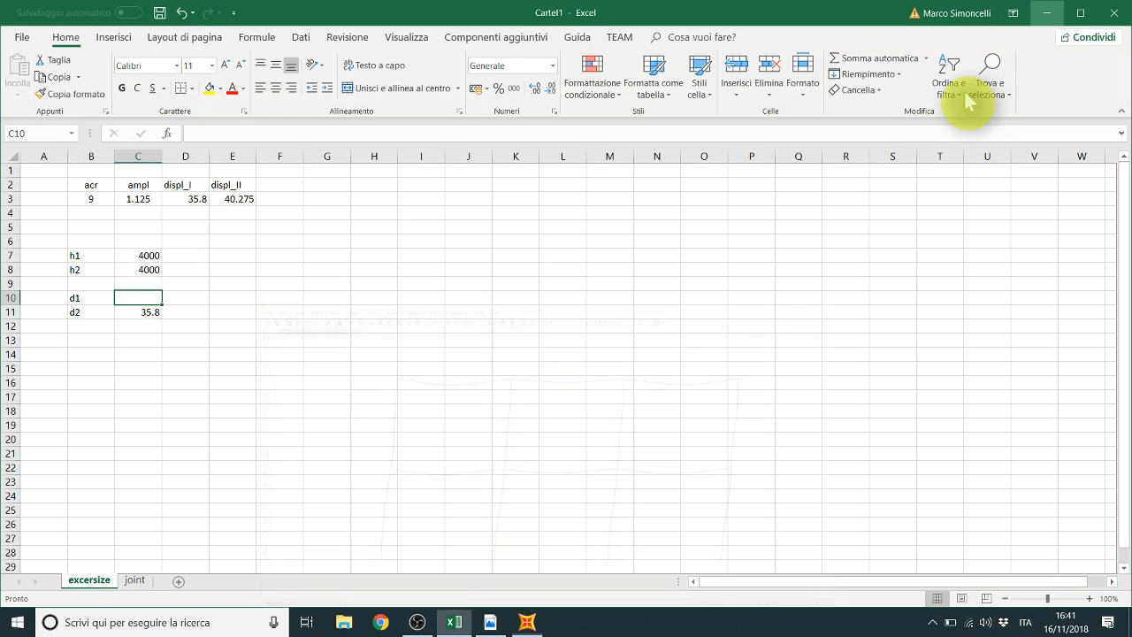
type("20.5")
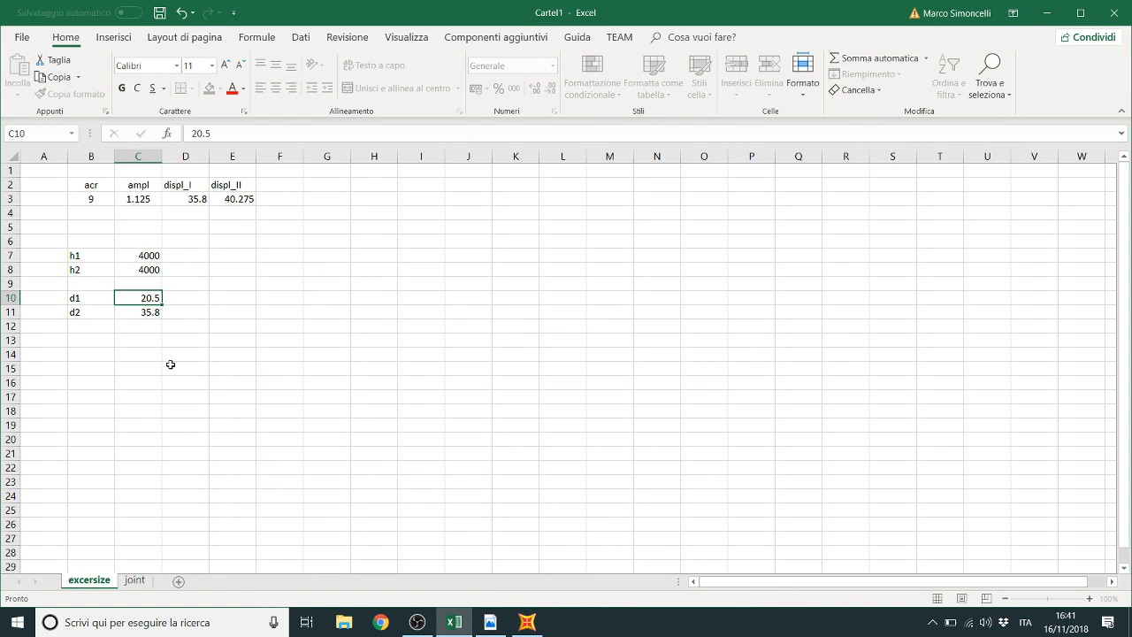
key("Return")
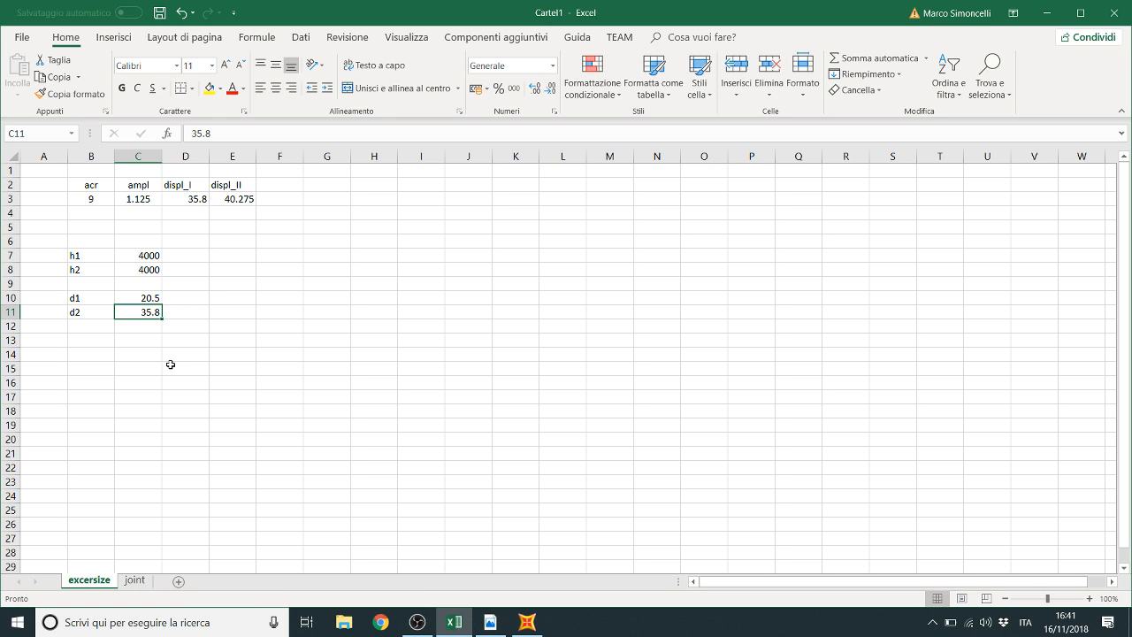
Step: Add the heading delta in D9, above the column beside the d1 and d2 values
key("Right")
key("Up")
key("Up")
type("delta")
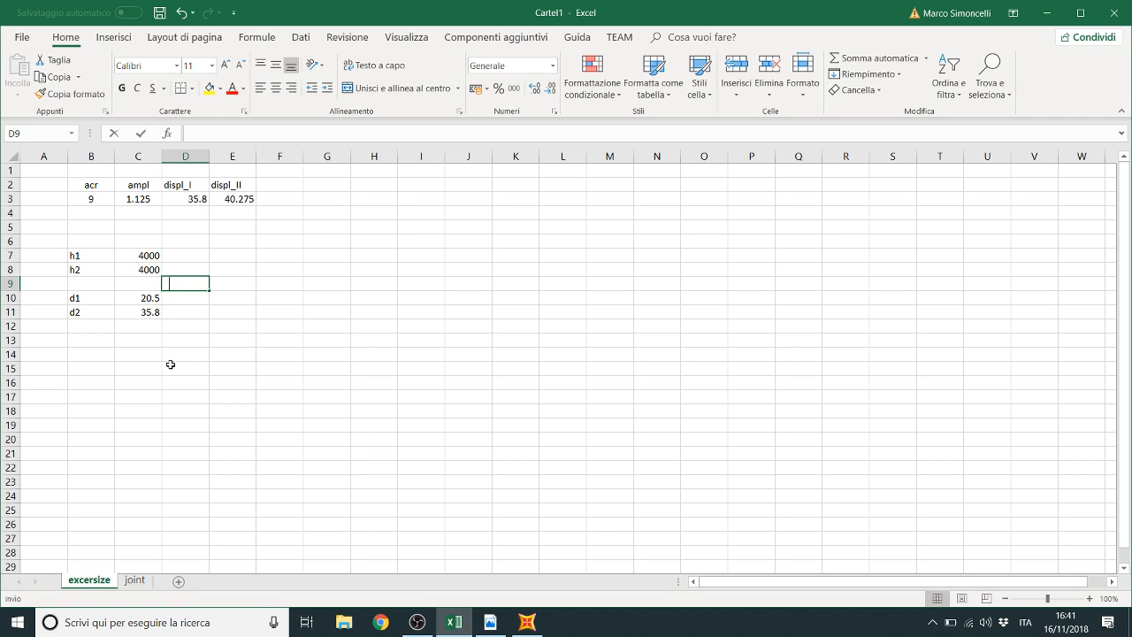
key("Return")
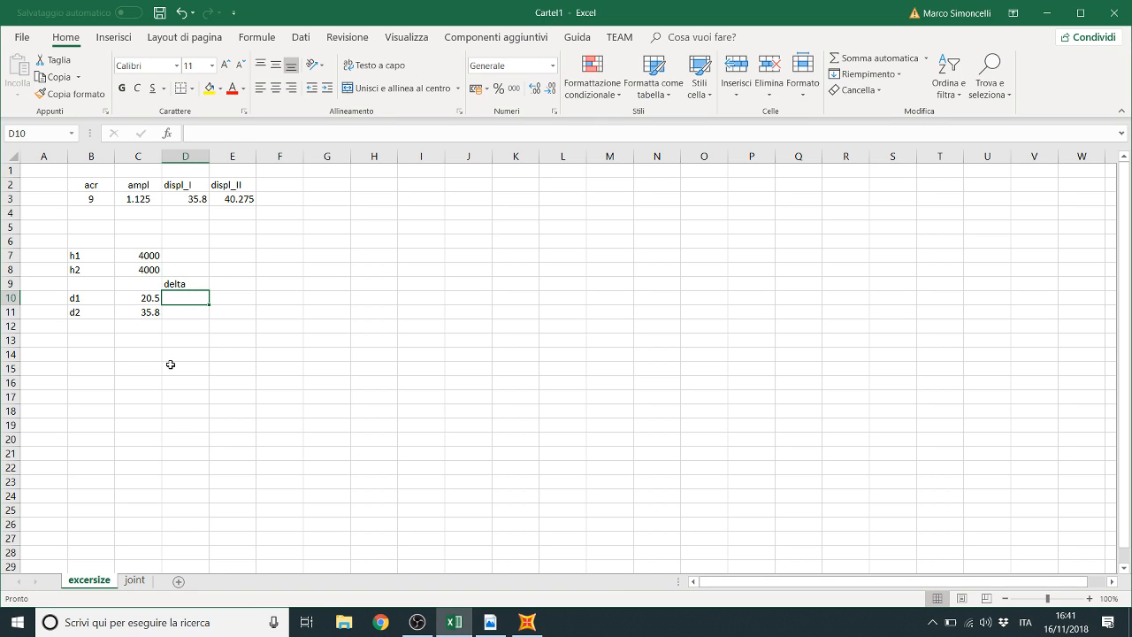
Step: Compute the storey drifts in the delta column with =C10-0 in D10 and =C11-C10 in D11
type("=")
key("Left")
type("-0")
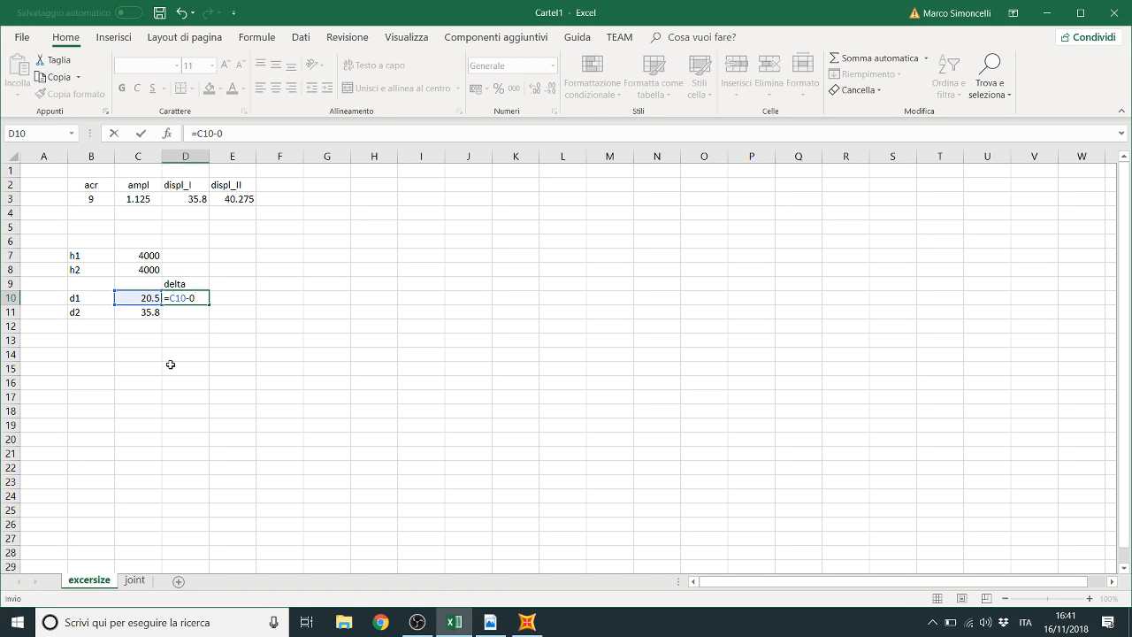
key("Return")
type("=")
key("Left")
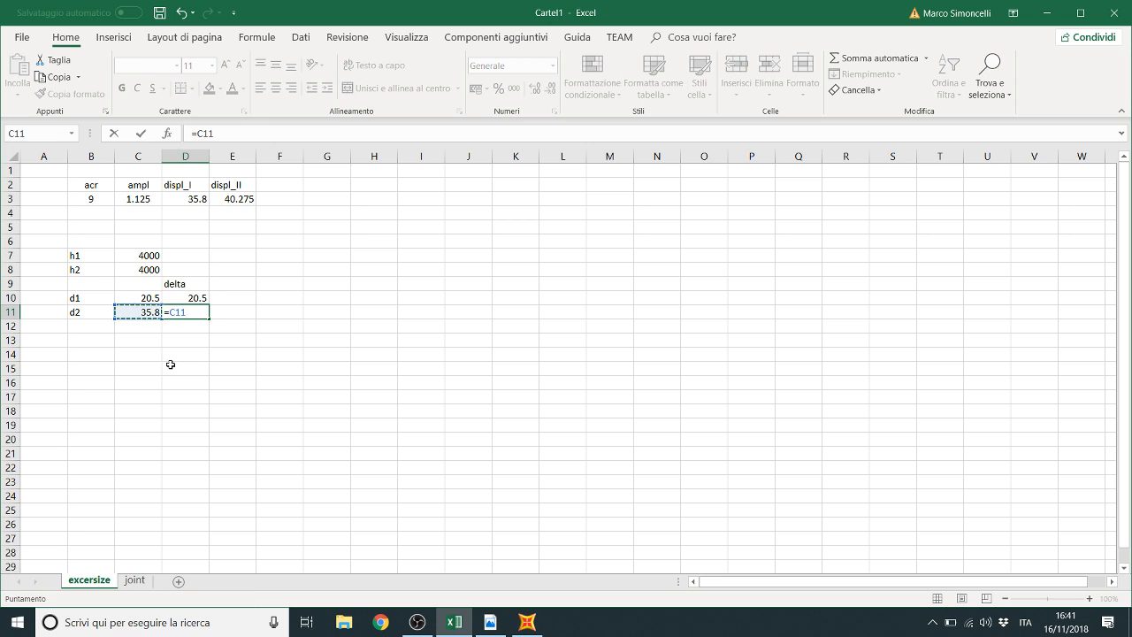
type("-")
key("Left")
key("Up")
key("Return")
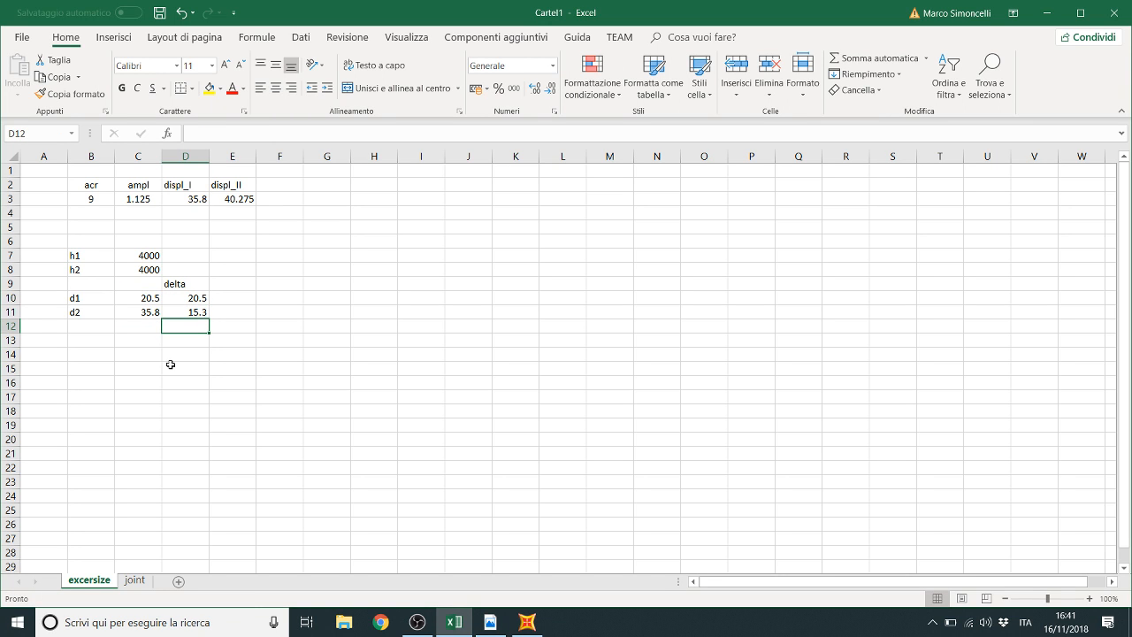
key("Right")
key("Up")
key("Up")
key("Up")
key("Right")
key("Down")
key("Down")
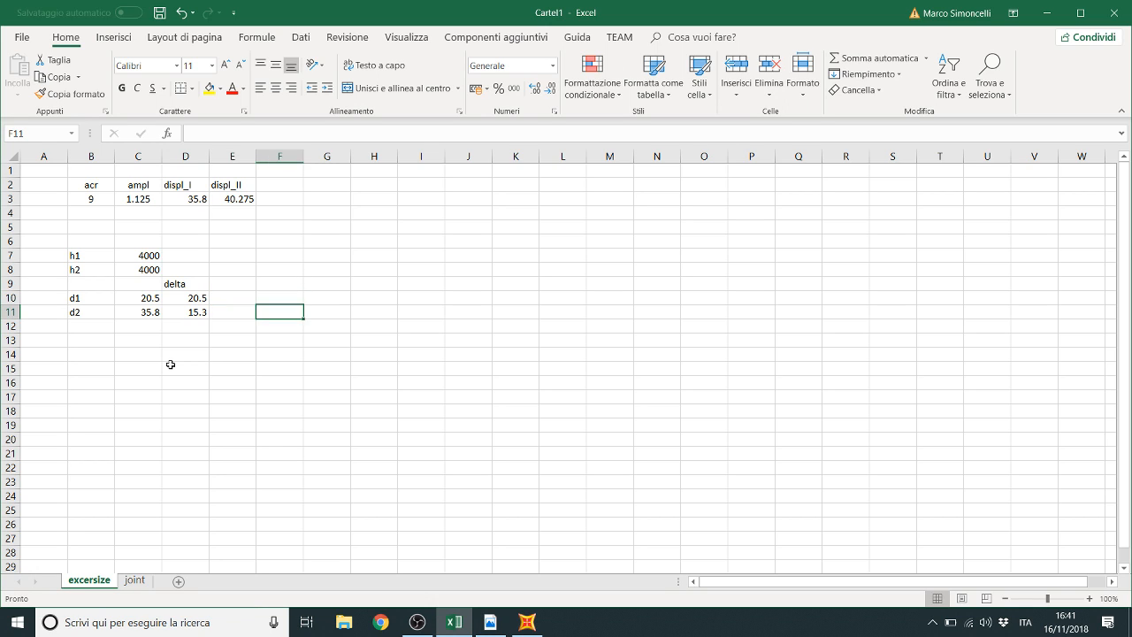
key("Left")
key("Down")
key("Up")
key("Right")
key("Up")
key("Up")
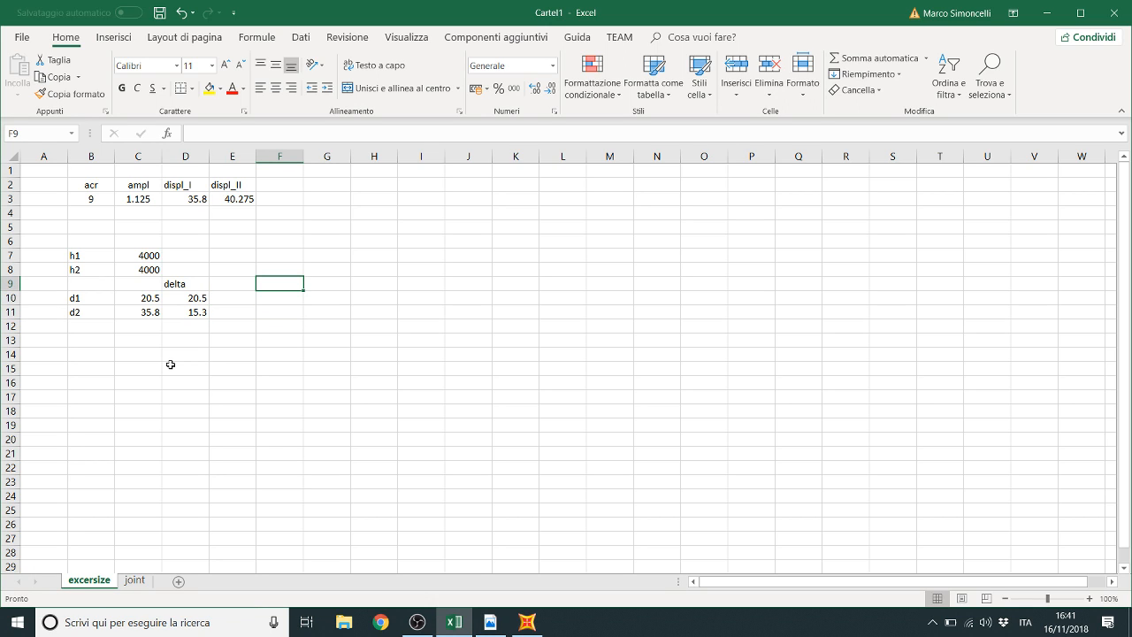
key("Left")
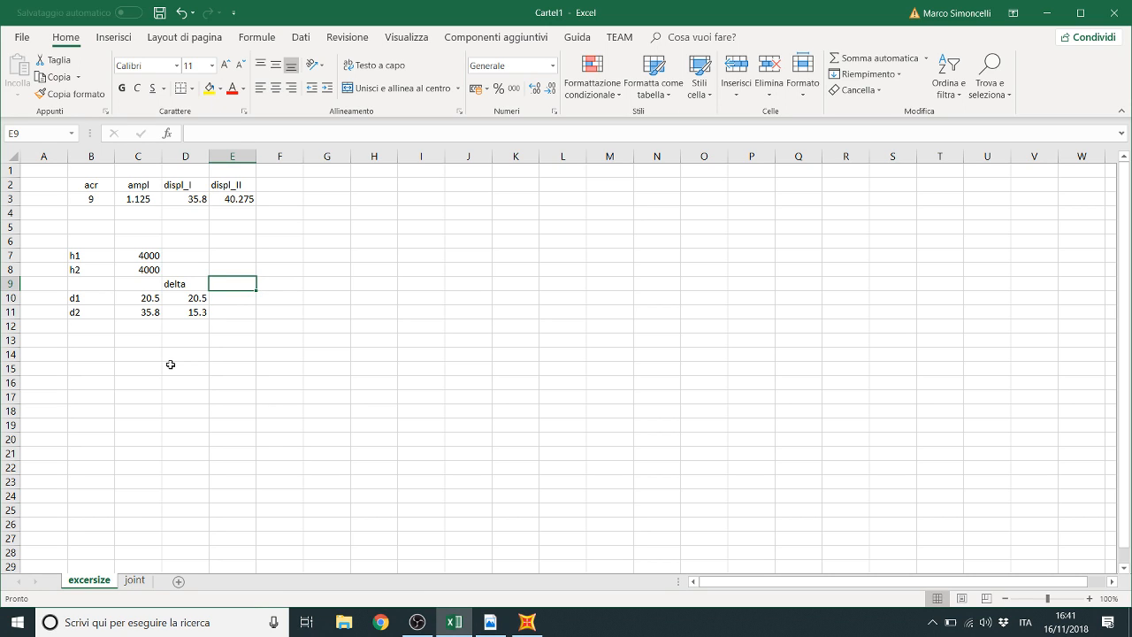
key("Right")
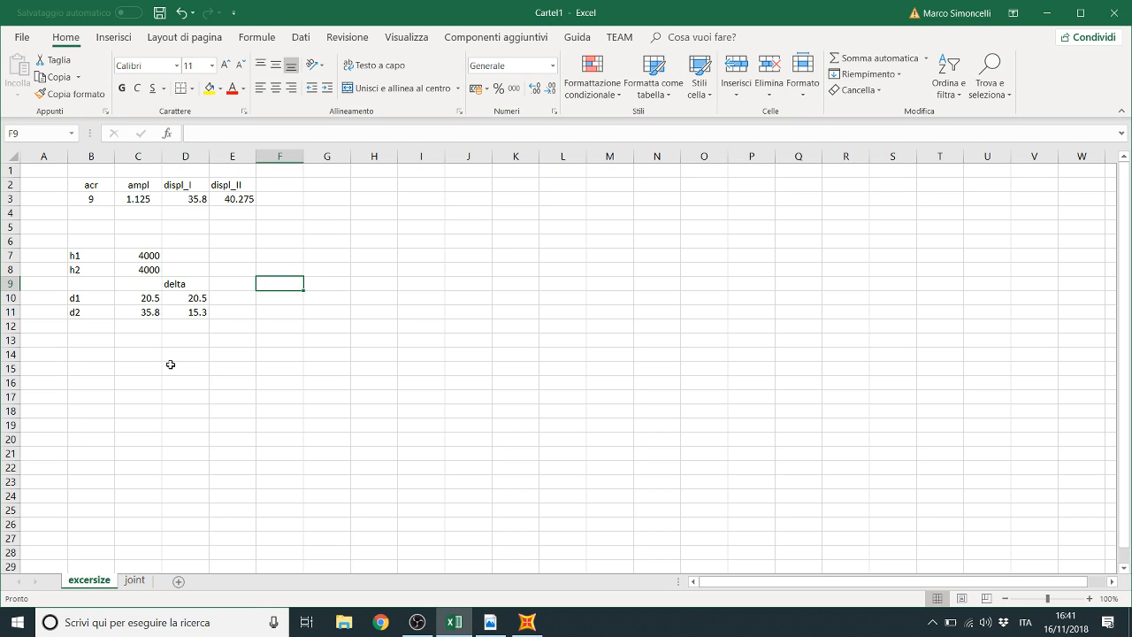
key("Up")
key("Up")
key("Down")
key("Down")
Step: Add the heading Horizontal load in E9, beside the delta heading
key("Left")
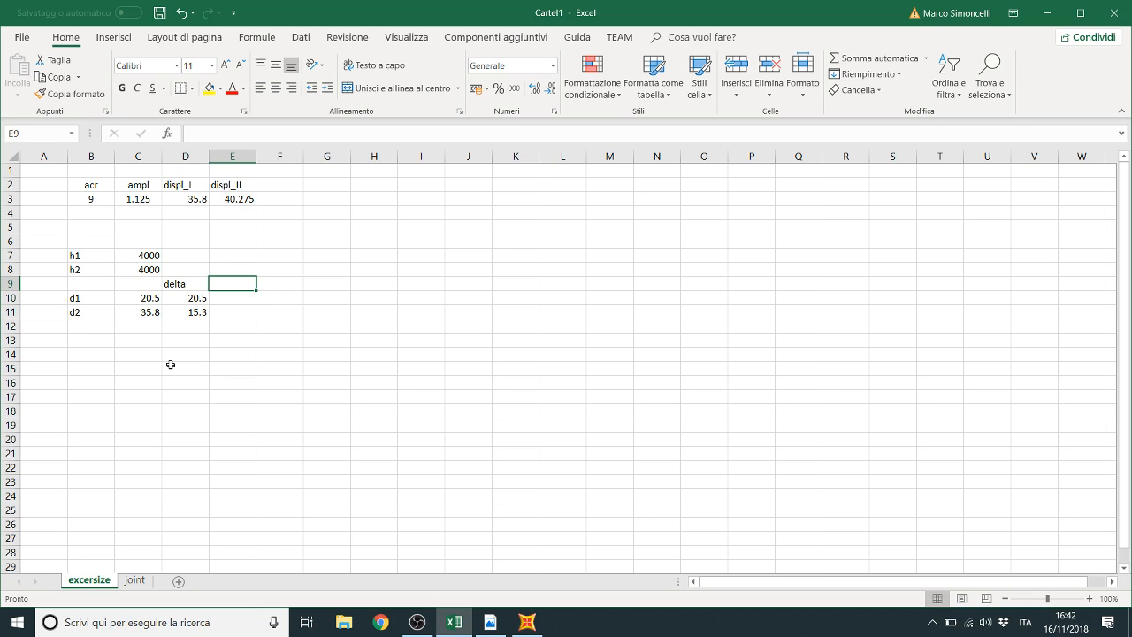
type("Ho")
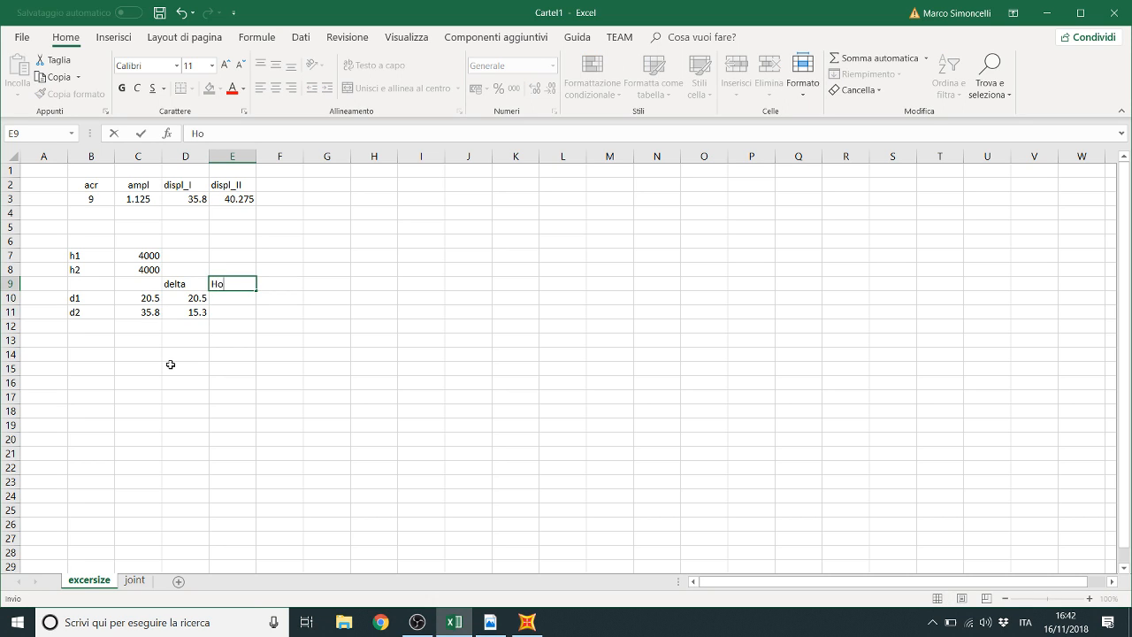
type("rizontal load")
key("Return")
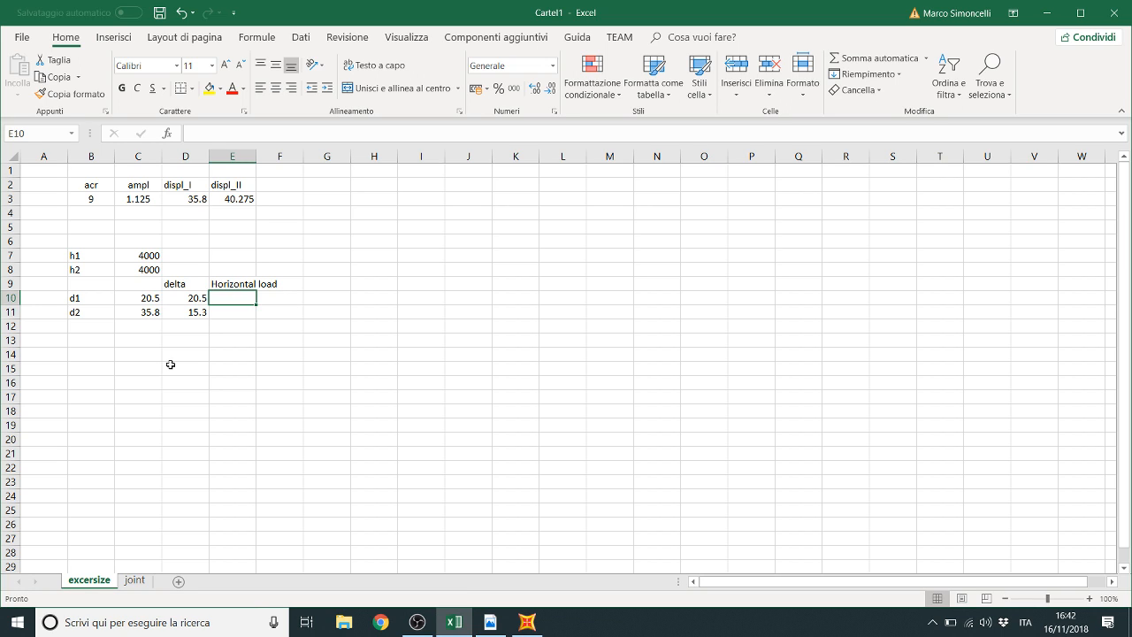
Step: Enter a horizontal load of 93000 for both storeys in E10 and E11
type("93")
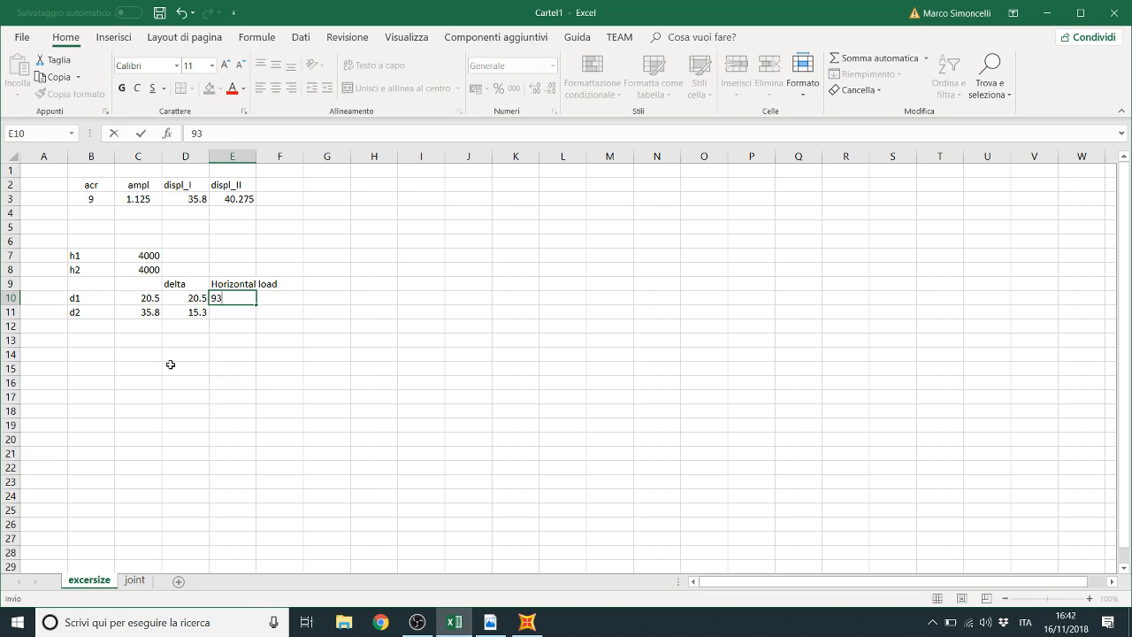
type("000")
key("Return")
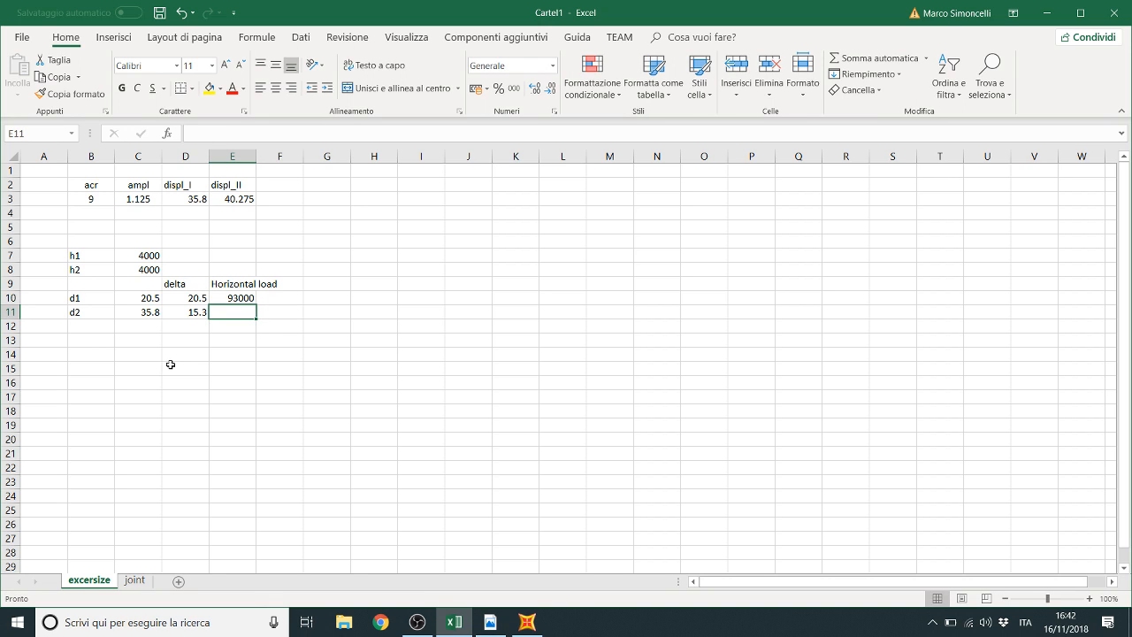
type("93000")
key("Return")
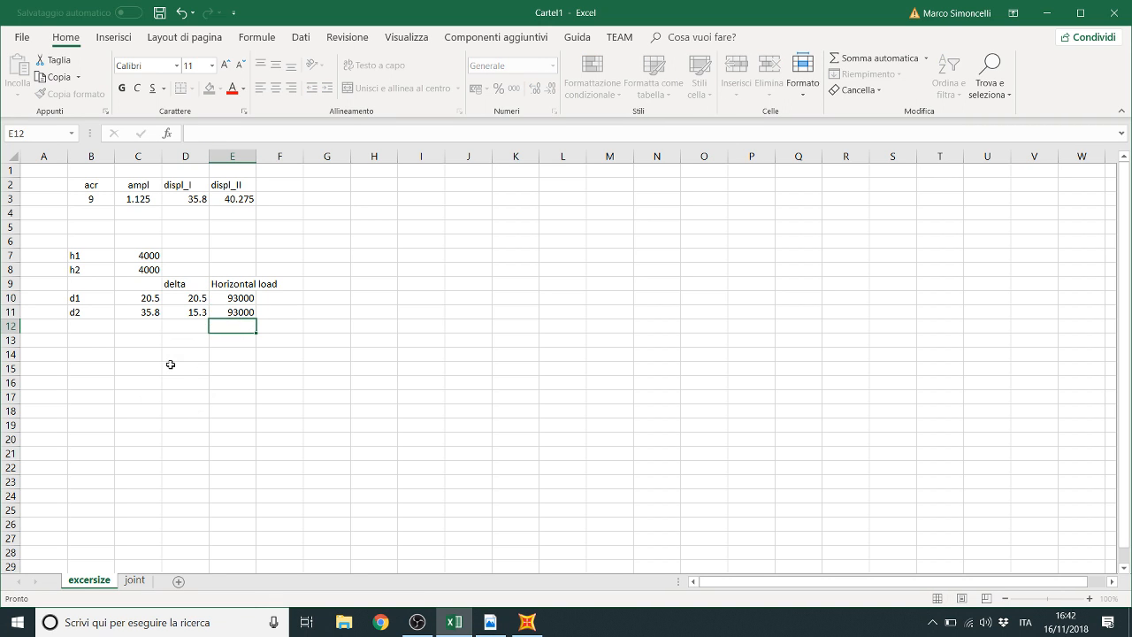
key("Left")
key("Left")
key("Left")
key("Left")
key("Up")
key("Up")
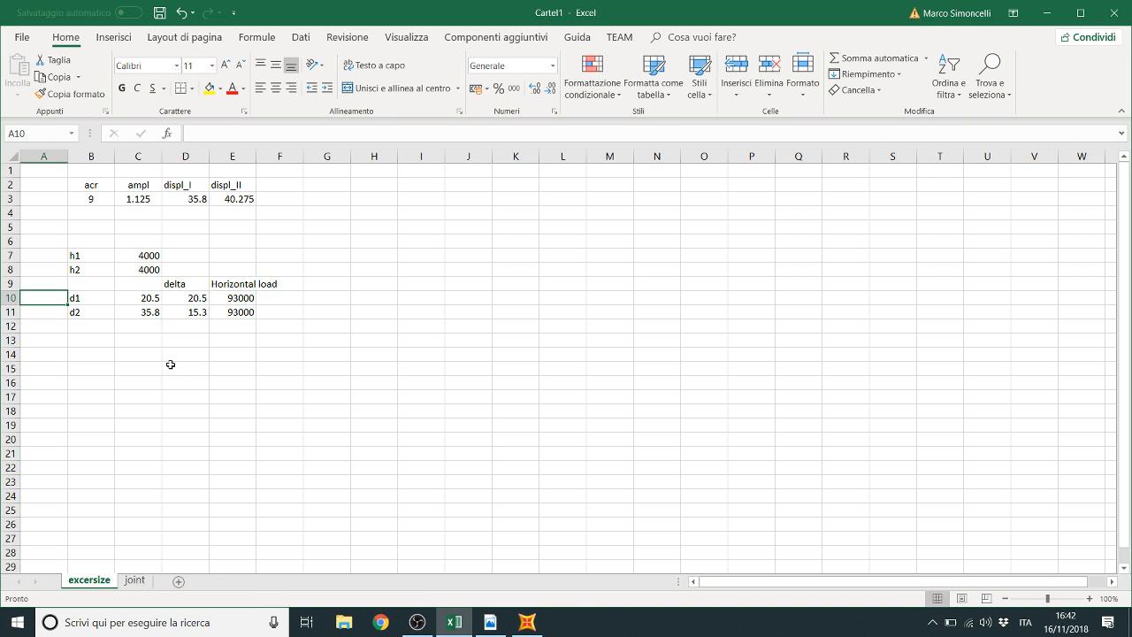
key("Right")
key("Right")
key("Right")
key("Right")
key("Right")
key("Right")
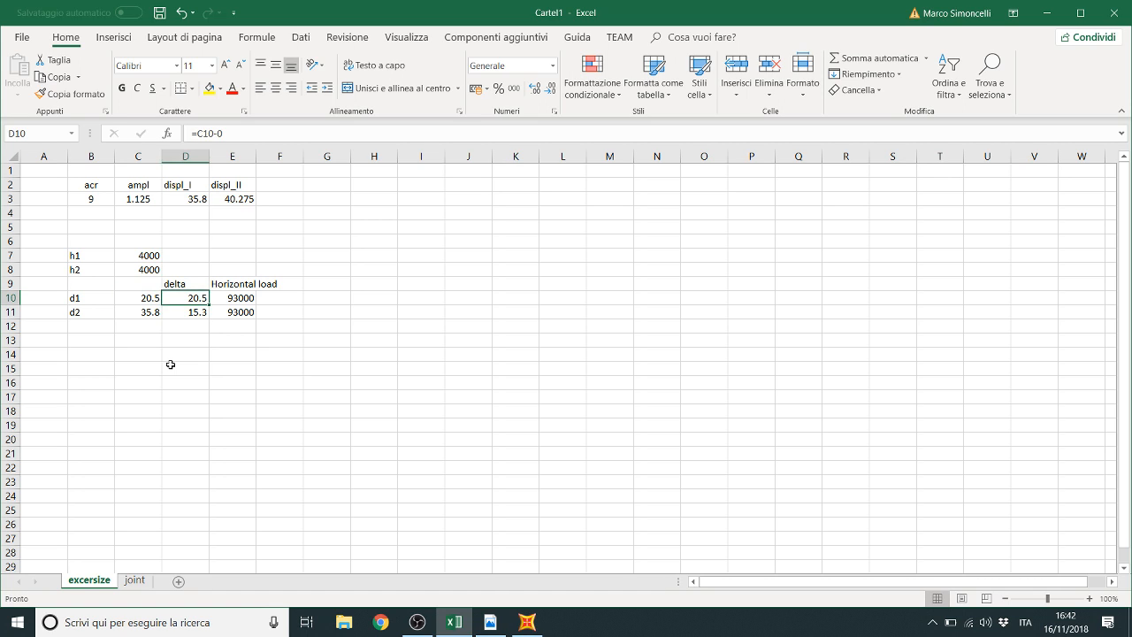
key("Left")
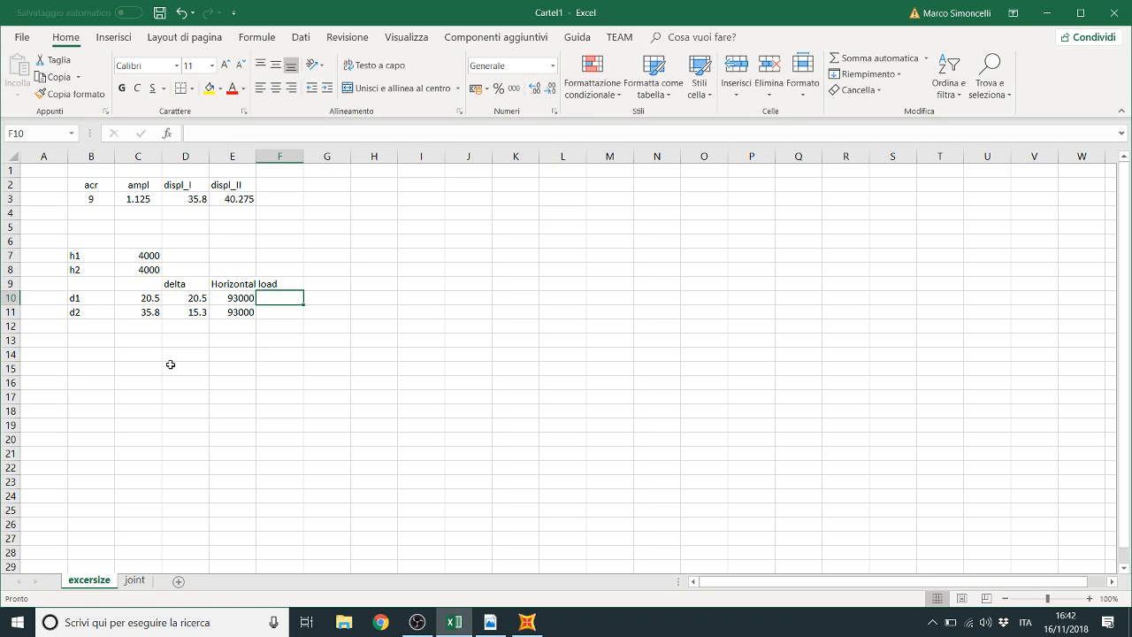
Step: Add the heading vertical in G9 for the vertical load column
key("Right")
key("Up")
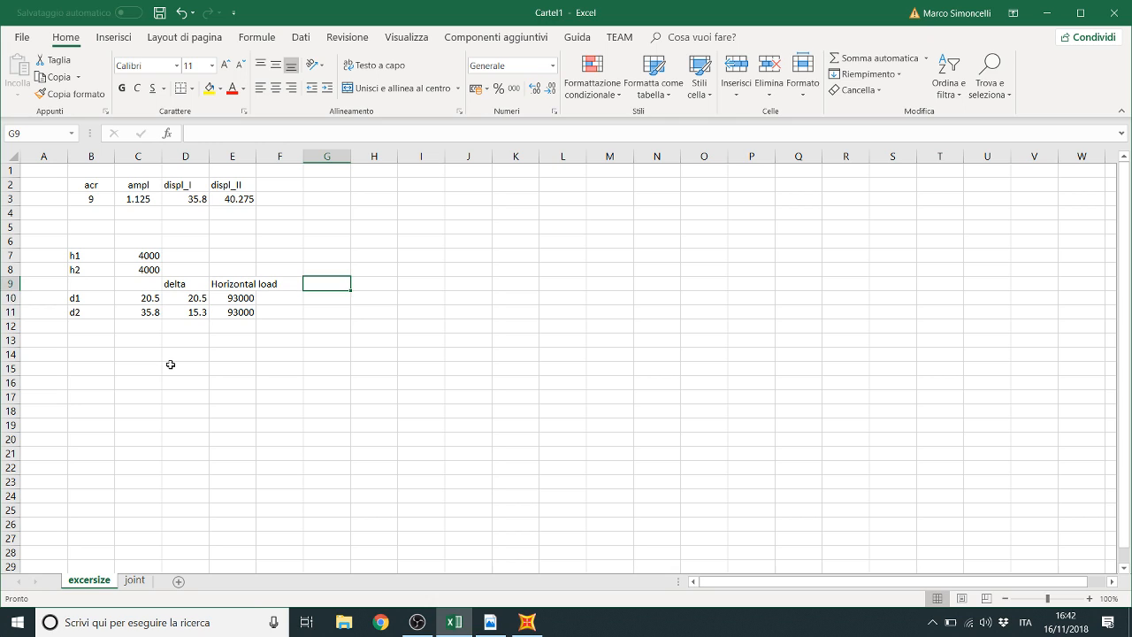
type("=")
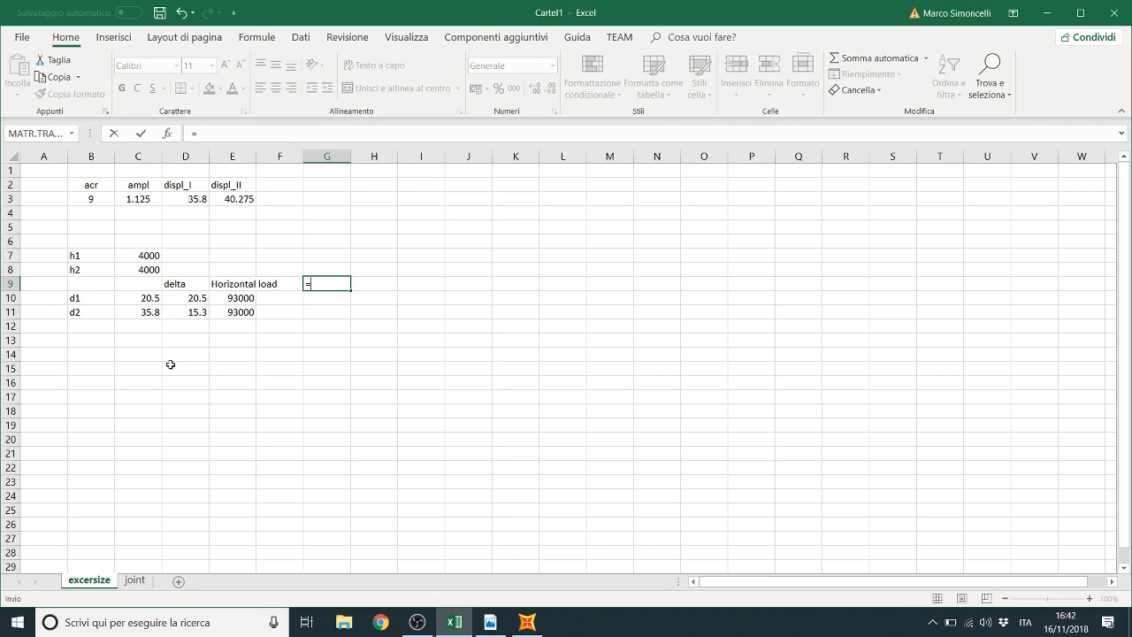
key("BackSpace")
type("vertical")
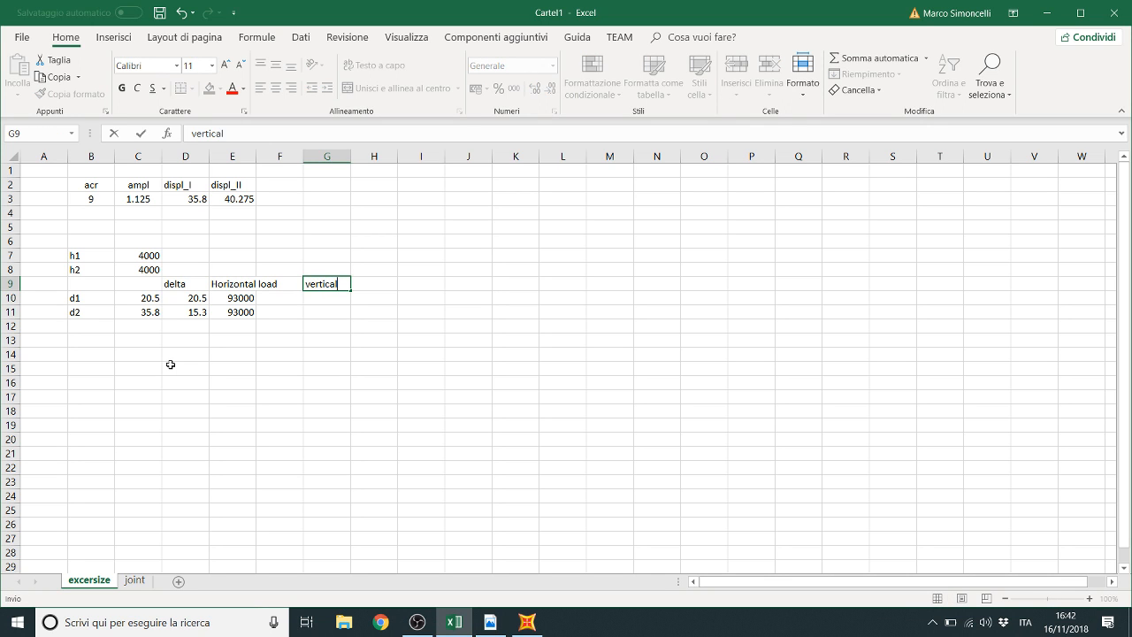
key("Return")
Step: Calculate the vertical load of both storeys as =123.6*15000 in G10 and G11
type("=")
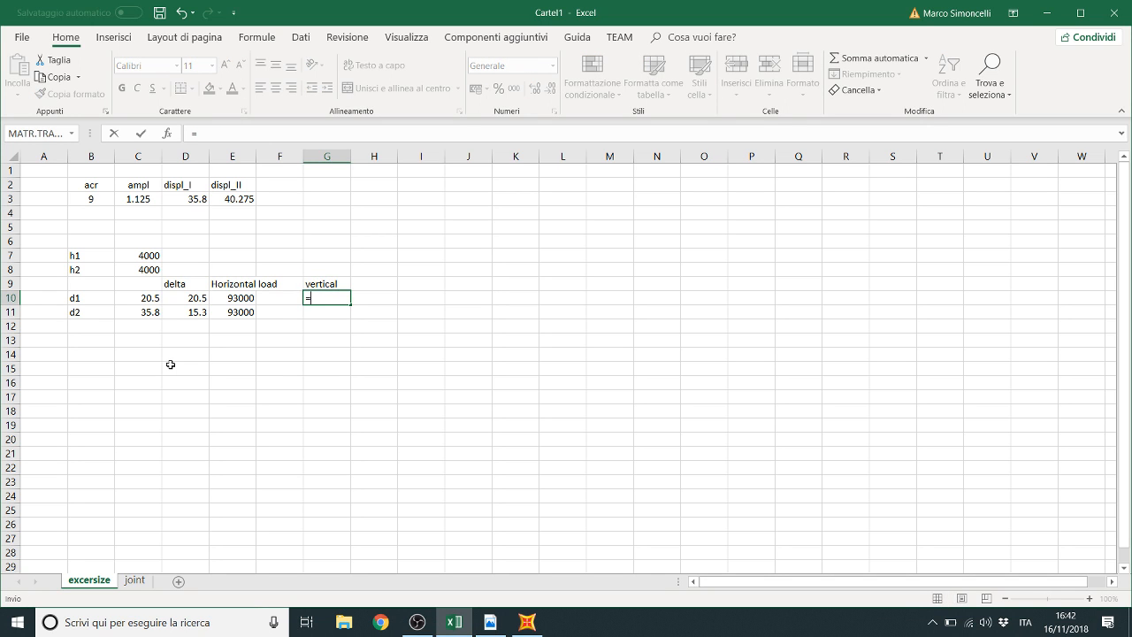
type("123.6*")
type("15000")
key("Return")
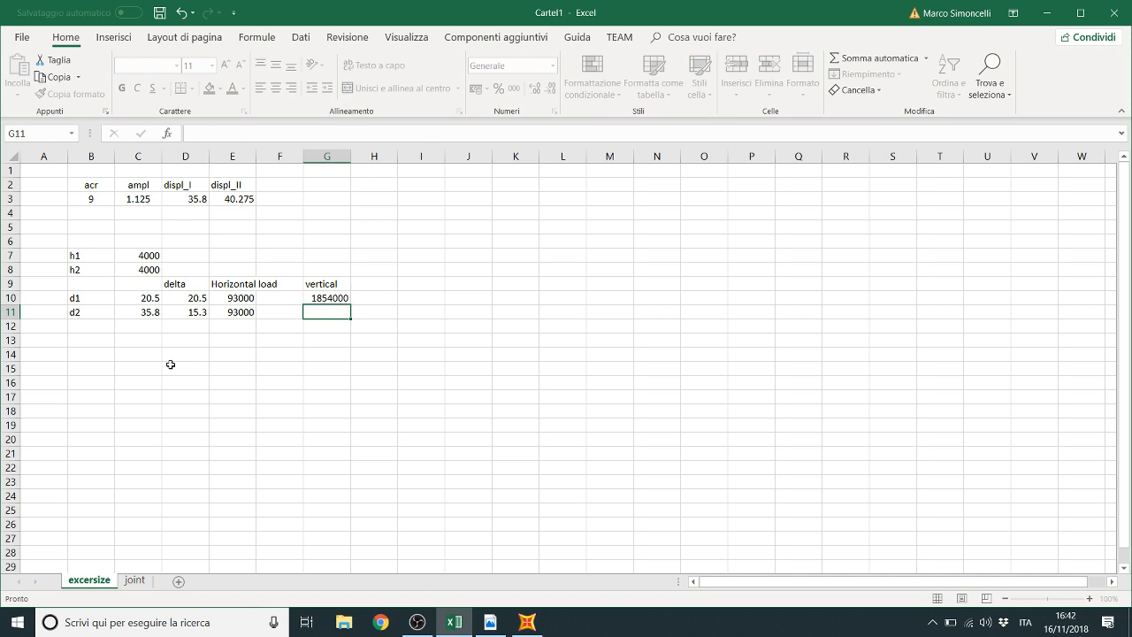
type("=123")
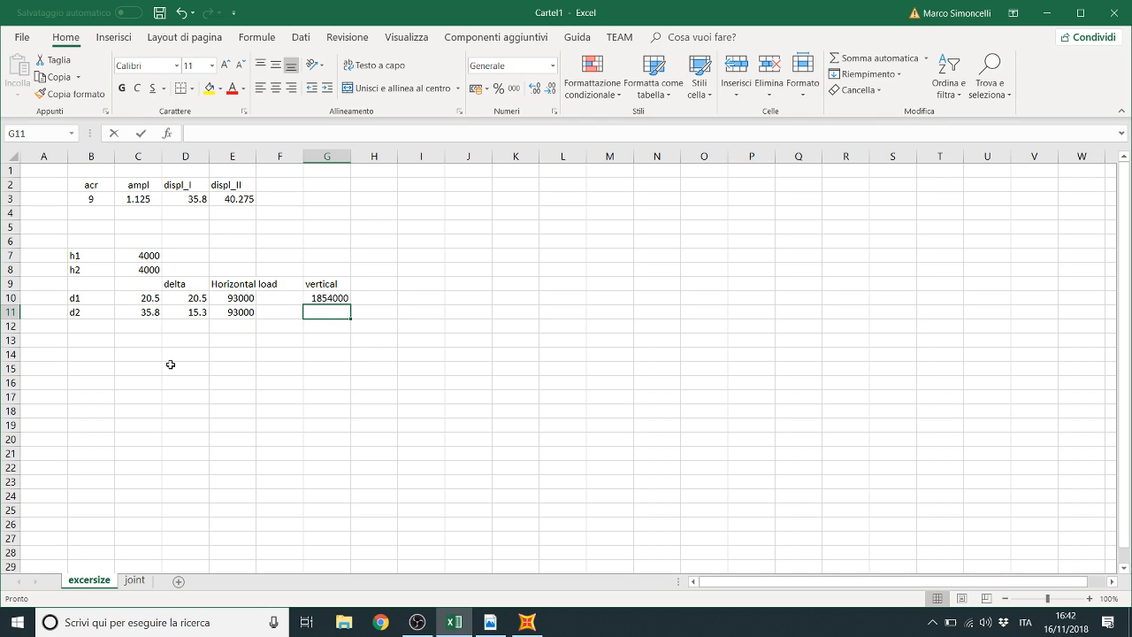
type(".")
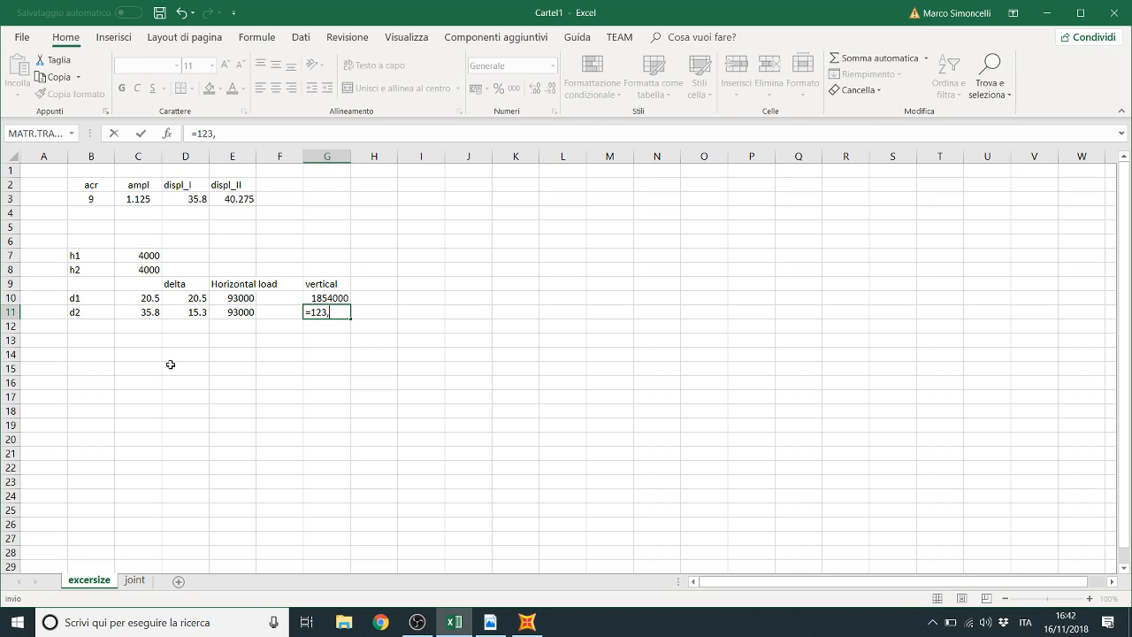
type("6*15000")
key("Return")
Step: Add the heading FI in I9 for the ratio of horizontal to vertical load
key("Right")
key("Up")
key("Right")
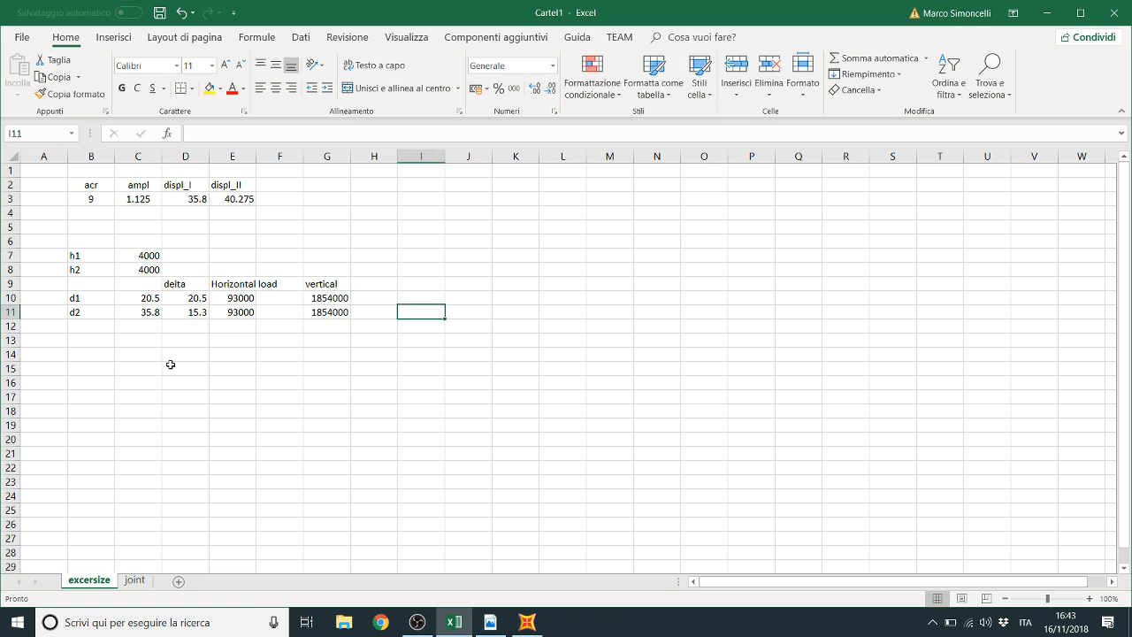
key("Up")
key("Up")
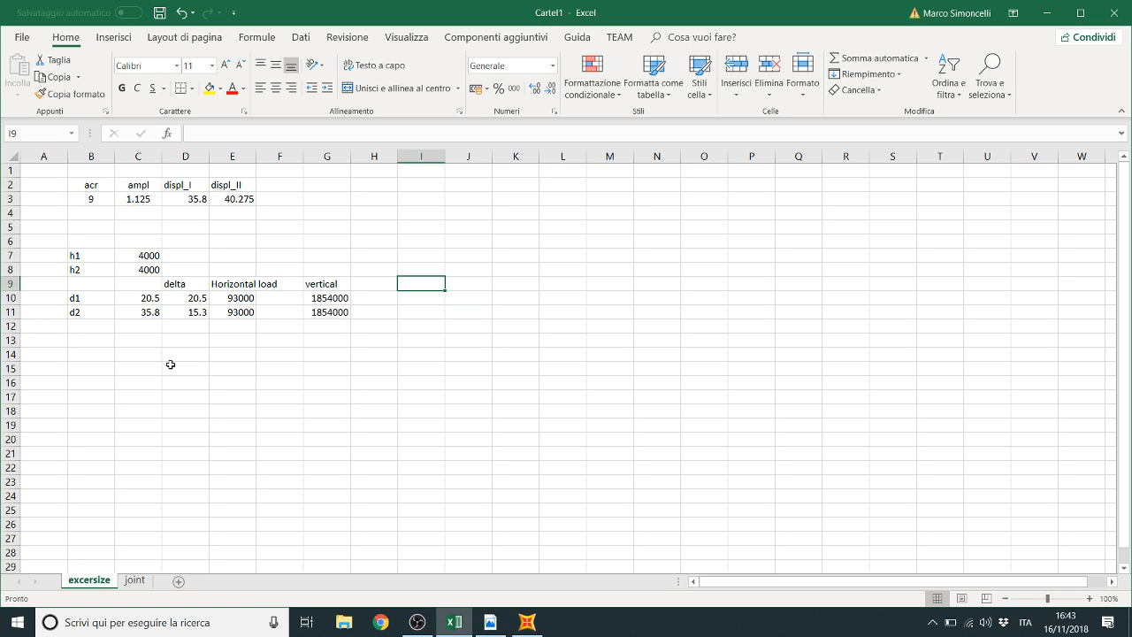
type("Fl")
key("Return")
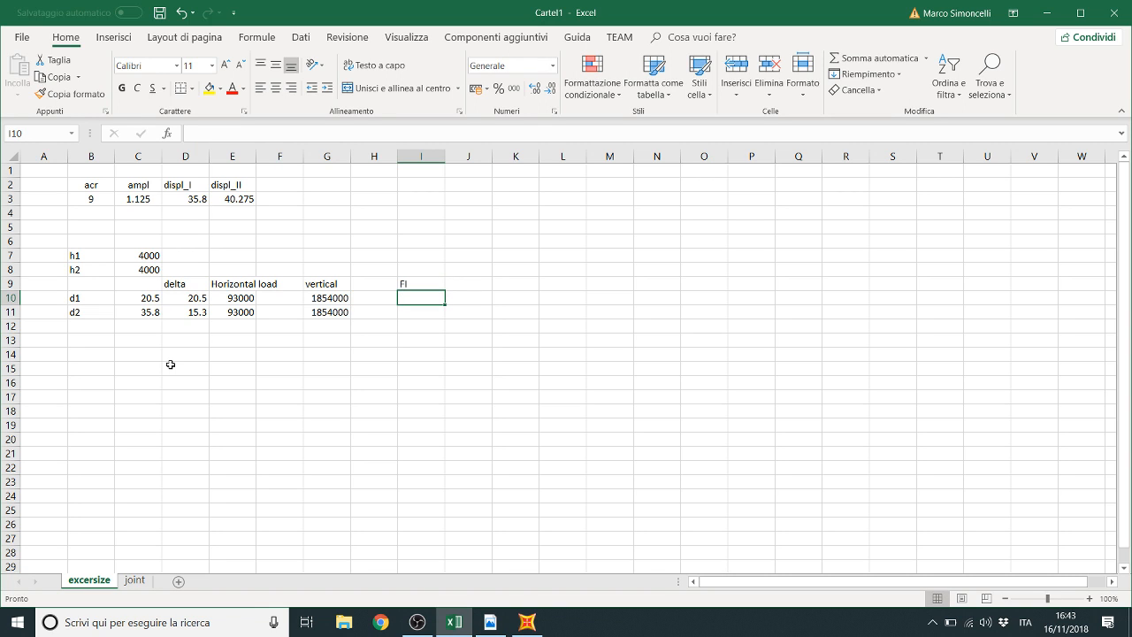
Step: Calculate the first storey's FI ratio in I10 with the formula =E10/G10
type("=")
key("Left")
key("Left")
key("Left")
key("Left")
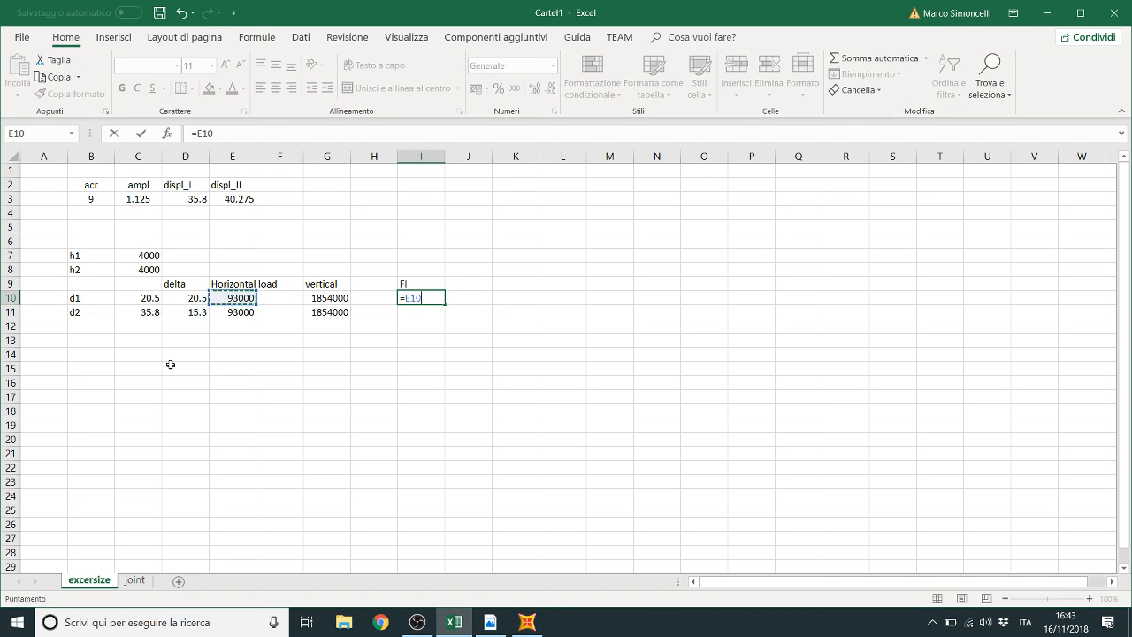
type("/")
key("Left")
key("Left")
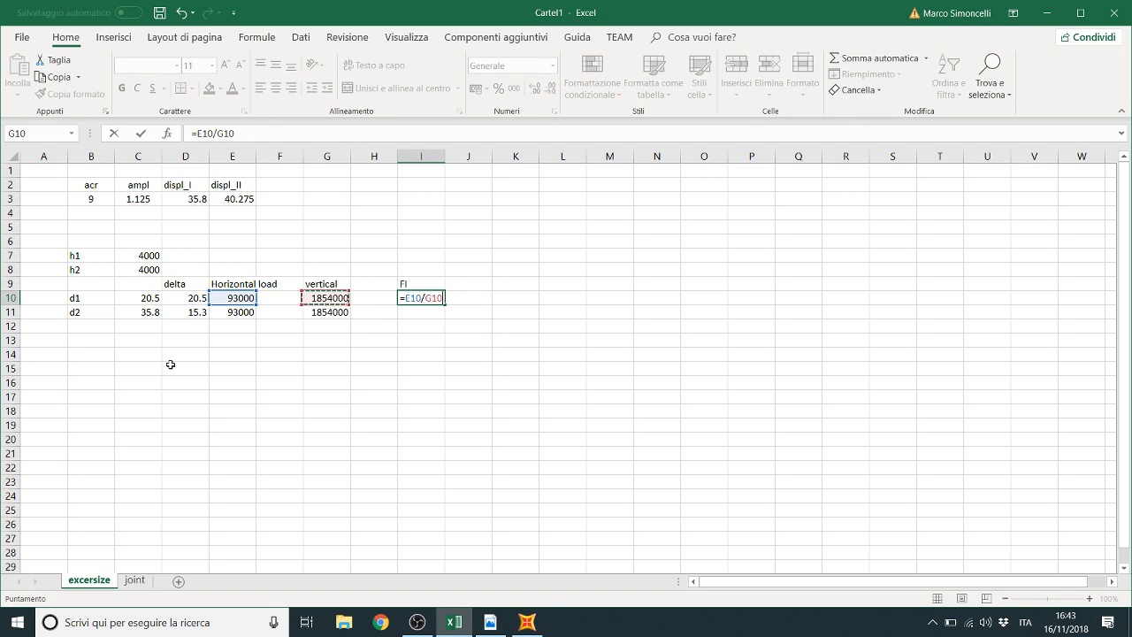
key("Return")
Step: Calculate the second storey's FI ratio in I11 by dividing its horizontal load E11 by its vertical load G11
type("=")
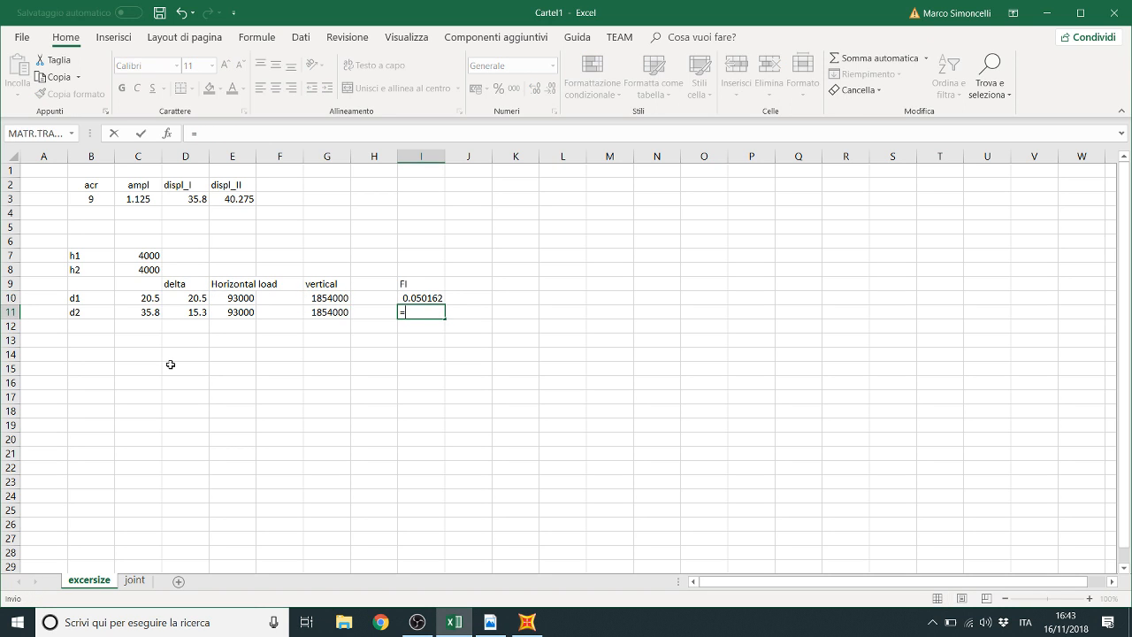
key("Left")
key("Left")
key("Left")
key("Left")
type("/")
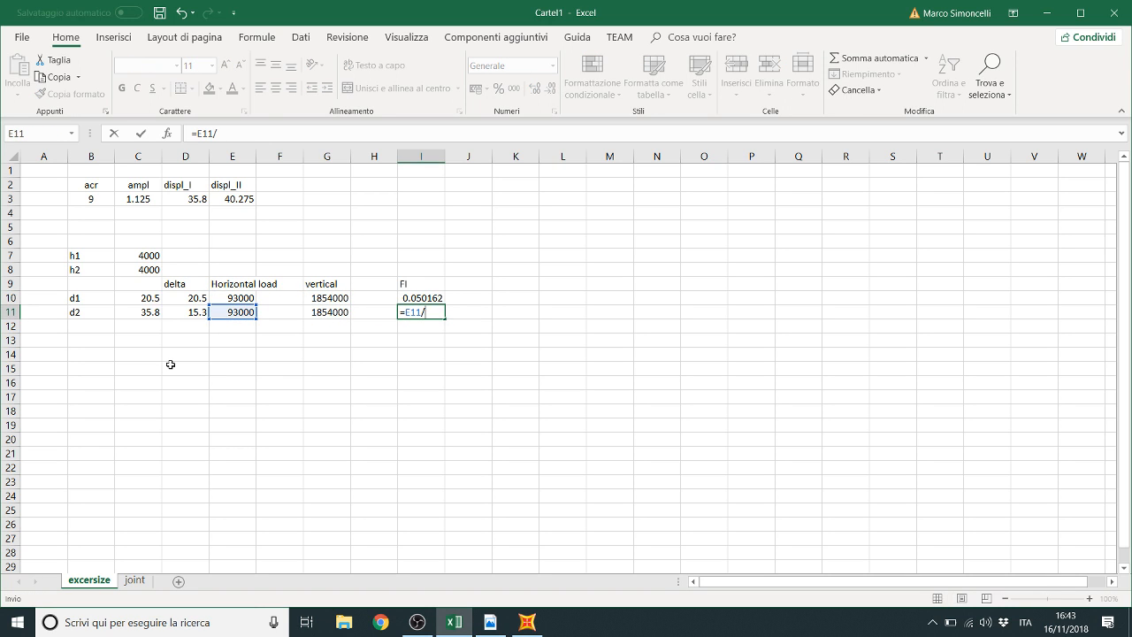
key("Left")
key("Left")
key("Return")
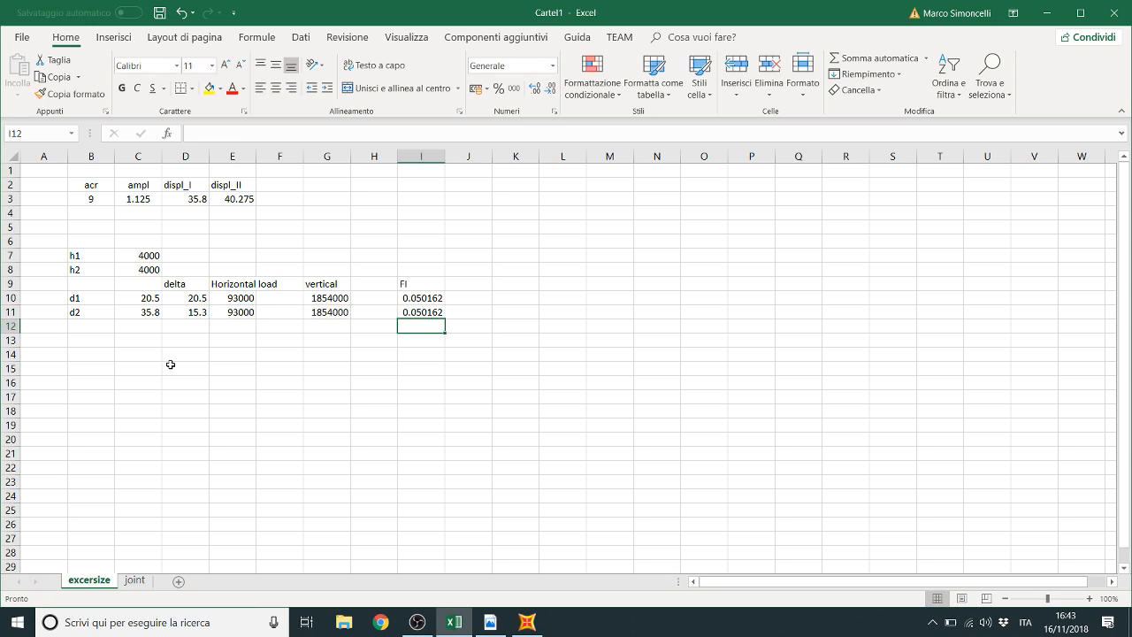
key("Right")
key("Up")
key("Up")
key("Up")
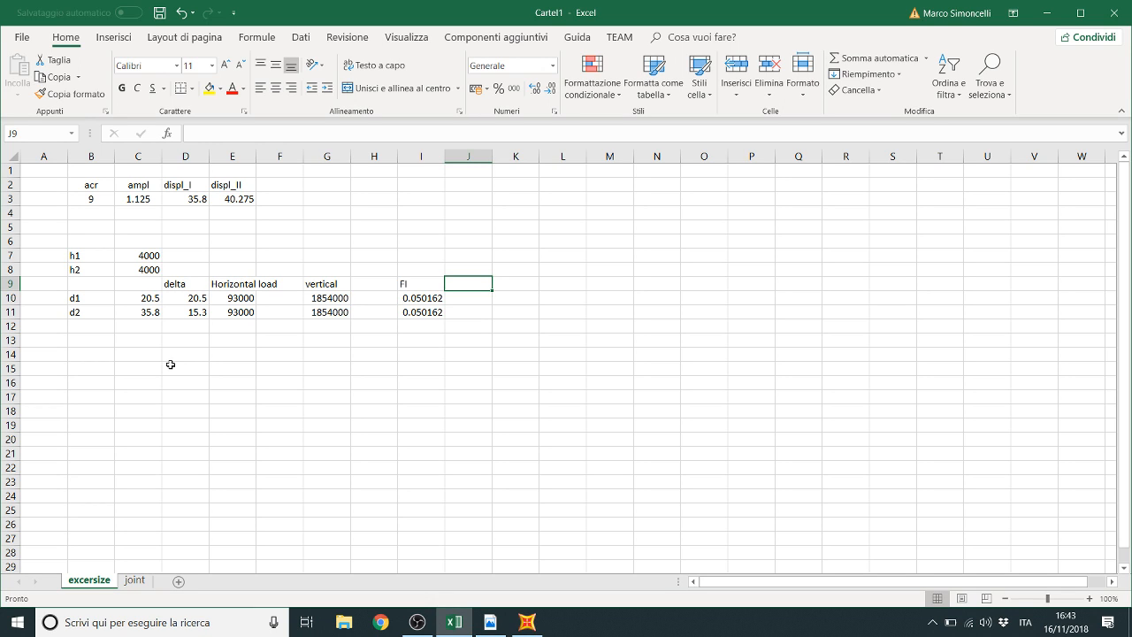
key("Down")
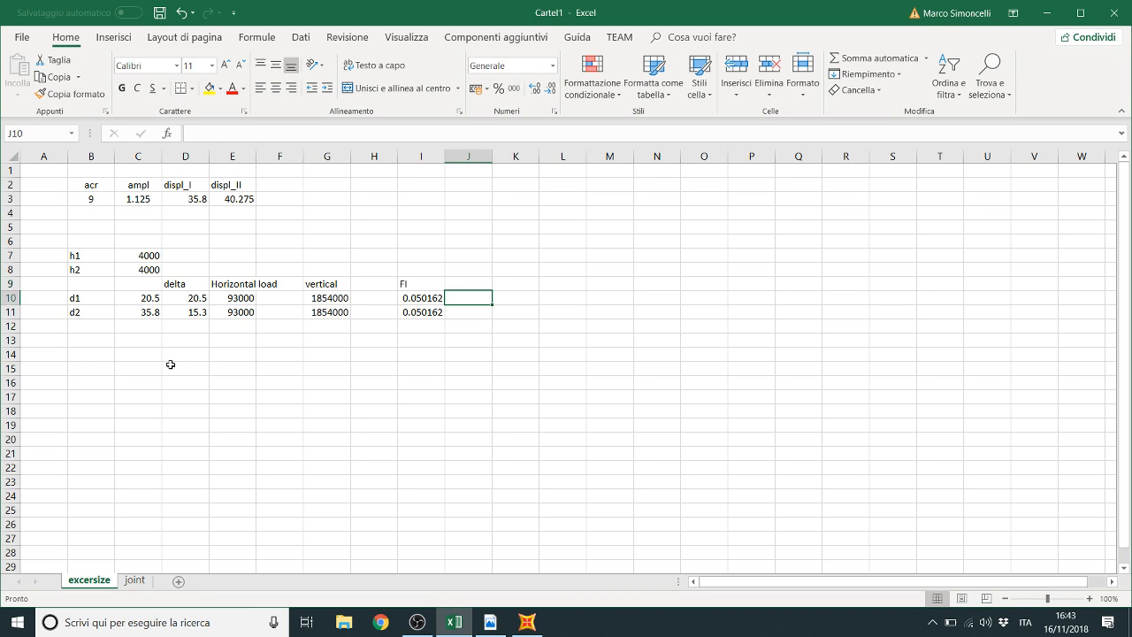
key("Left")
key("Left")
key("Left")
key("Left")
key("Left")
key("Left")
key("Down")
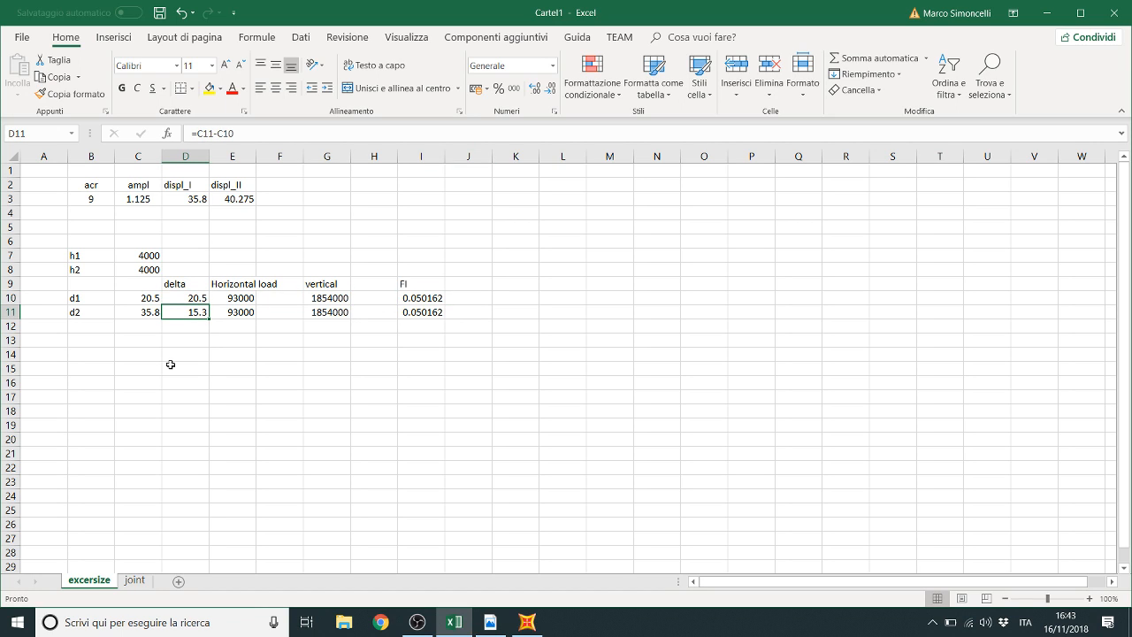
key("Up")
key("Left")
key("Up")
key("Up")
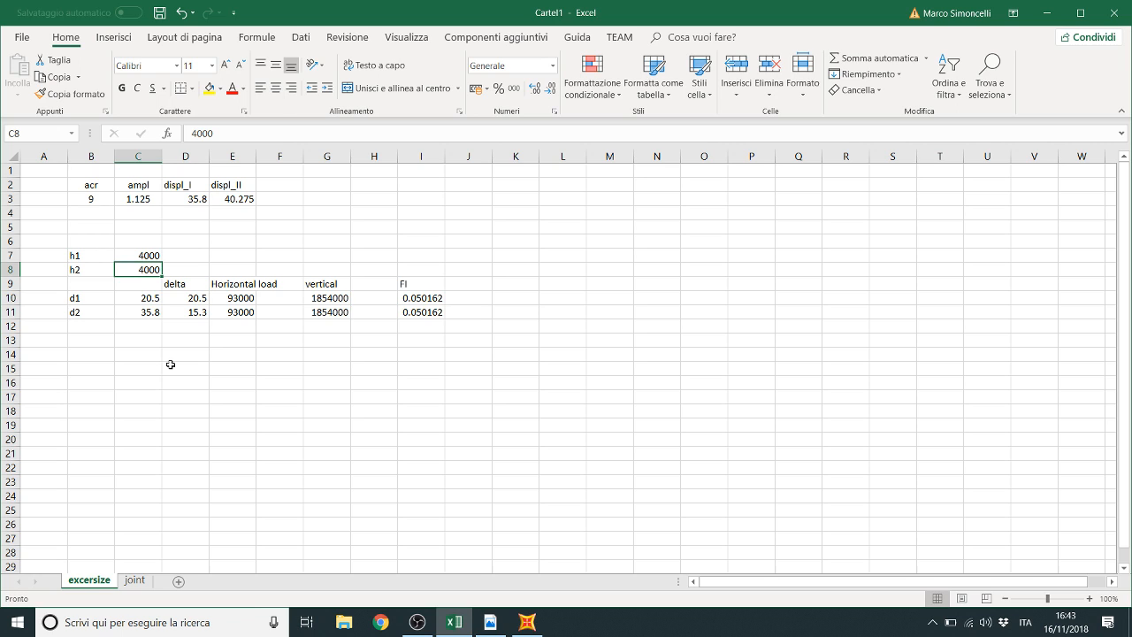
Step: Add the heading "second term" in J9, beside the FI heading
key("Right")
key("Down")
key("Down")
key("Right")
key("Right")
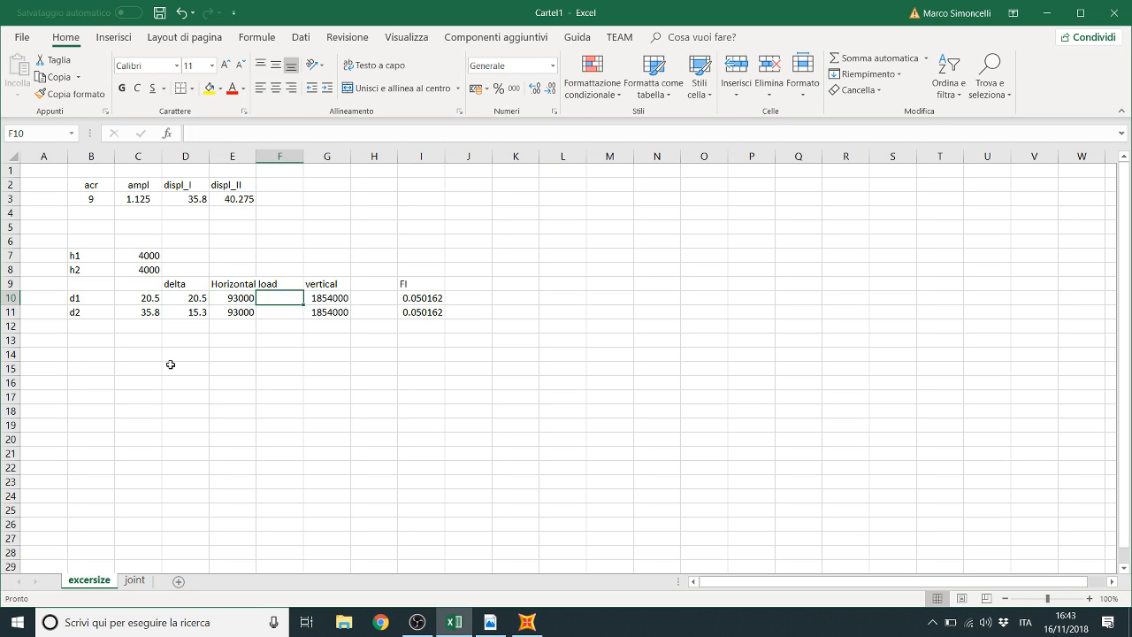
key("Right")
key("Right")
key("Right")
key("Right")
key("Up")
type("secn")
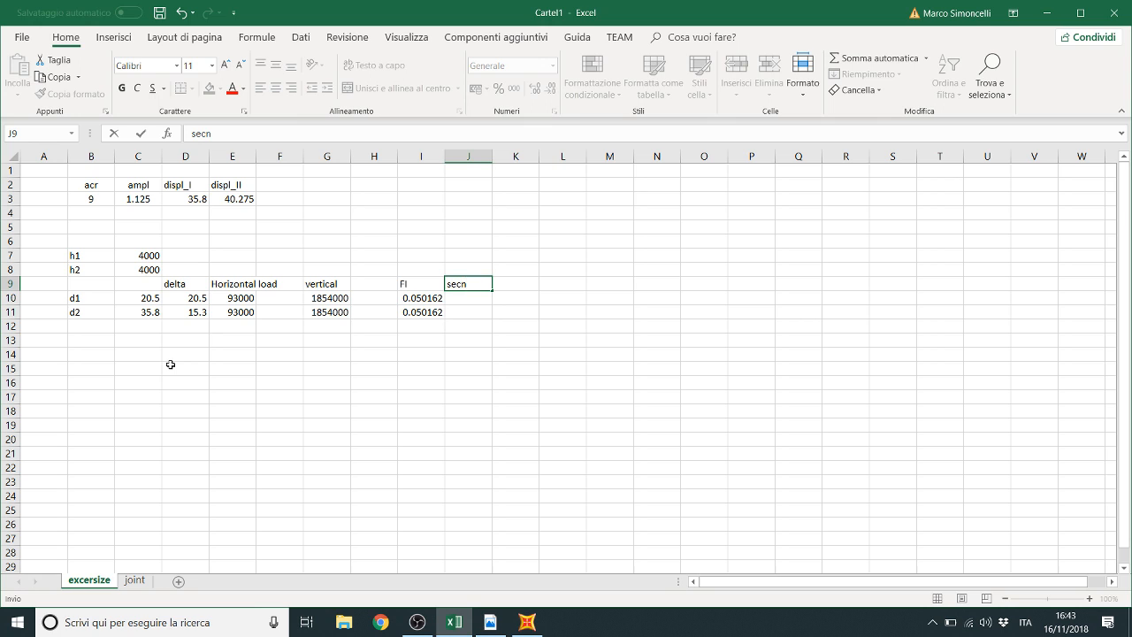
key("BackSpace")
type("ond term")
key("Return")
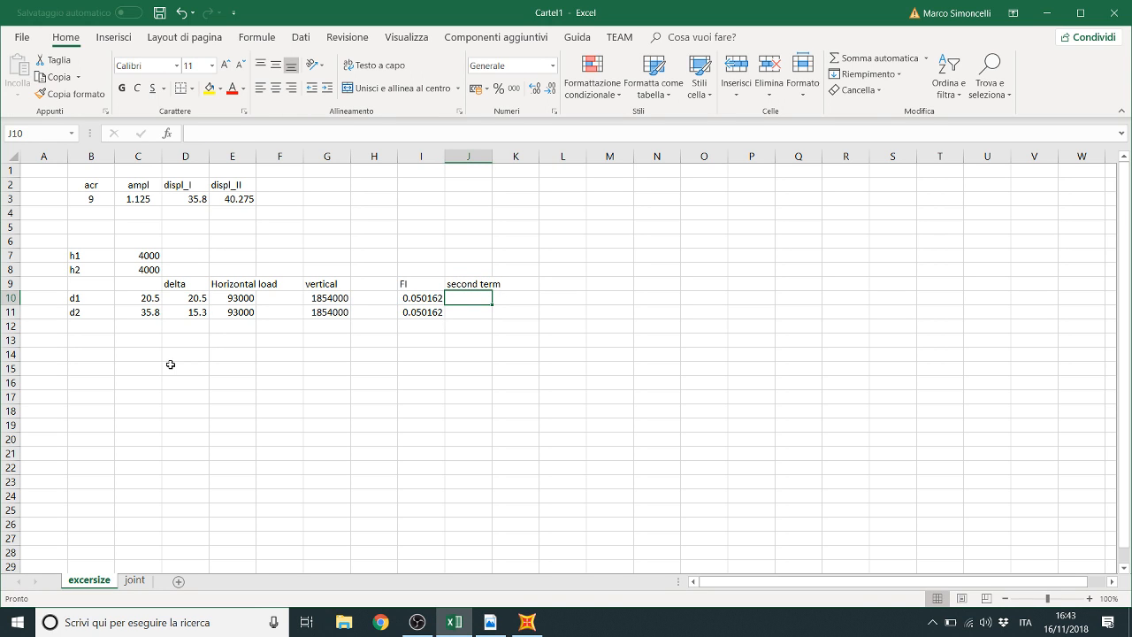
Step: Calculate the first storey's second term in J10 by dividing its delta by height h1, using =D10/C7
type("=")
key("Left")
key("Left")
key("Left")
key("Left")
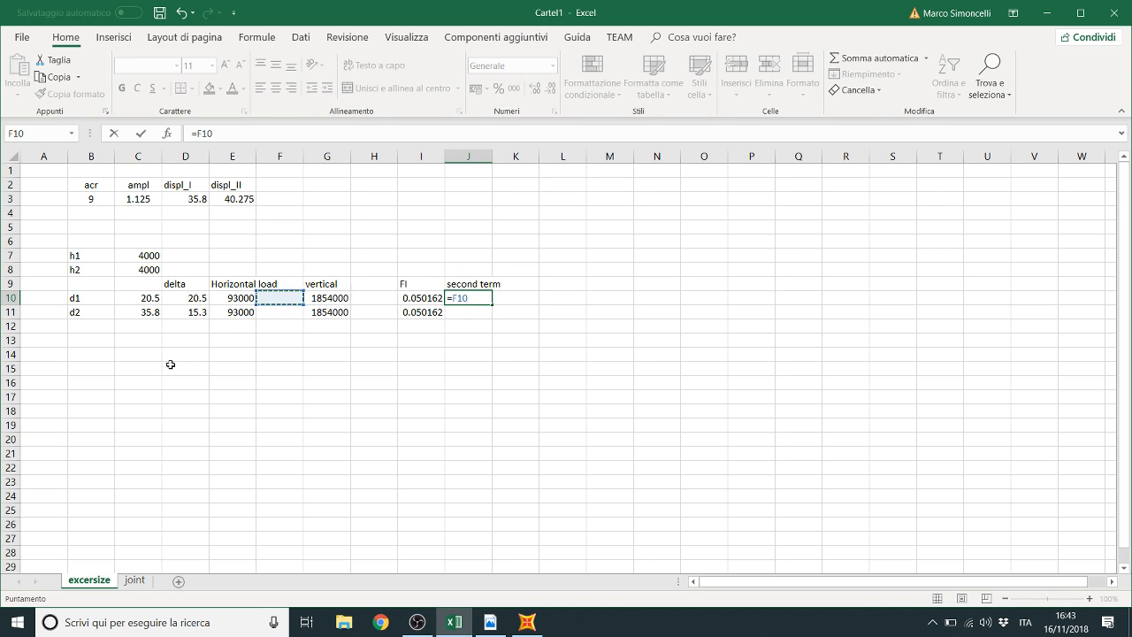
key("Left")
key("Left")
type("/")
key("Left")
key("Left")
key("Left")
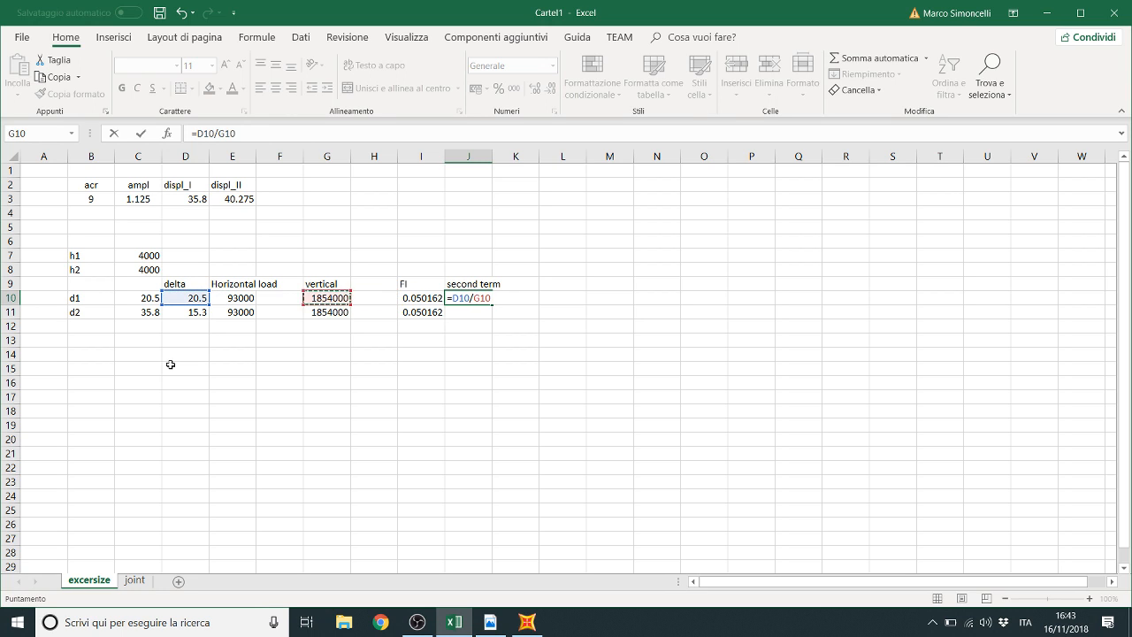
key("Left")
key("Left")
key("Left")
key("Left")
key("Up")
key("Up")
key("Up")
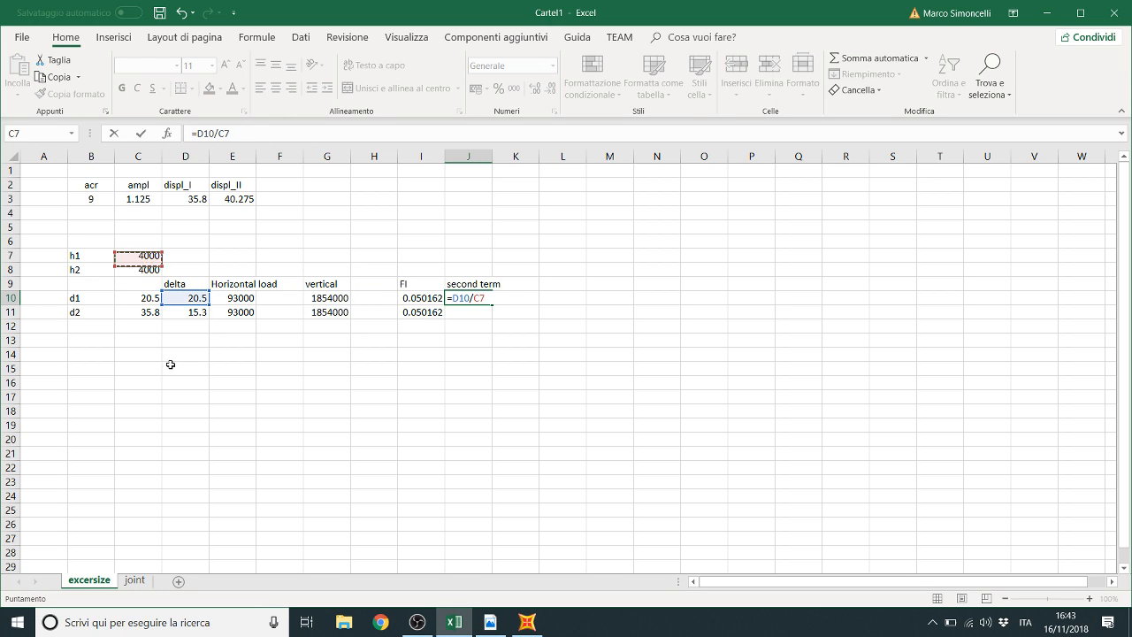
key("Return")
Step: Calculate the second storey's second term in J11 by dividing its delta by height h2, using =D11/C8
type("=")
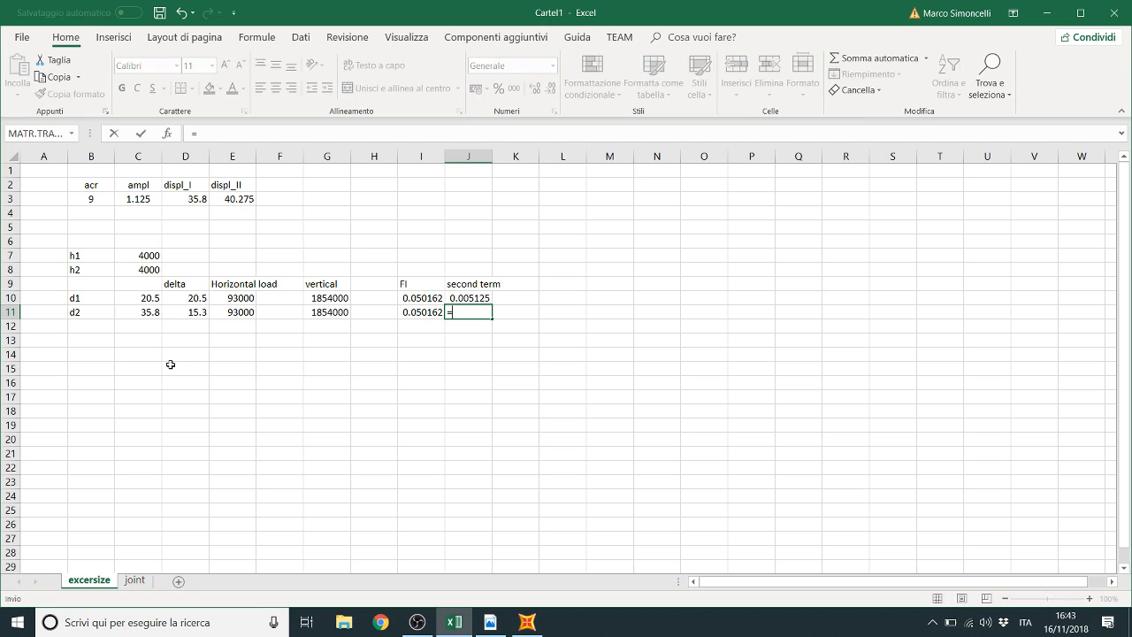
key("Left")
key("Left")
key("Left")
key("Left")
key("Left")
key("Left")
key("Left")
key("Right")
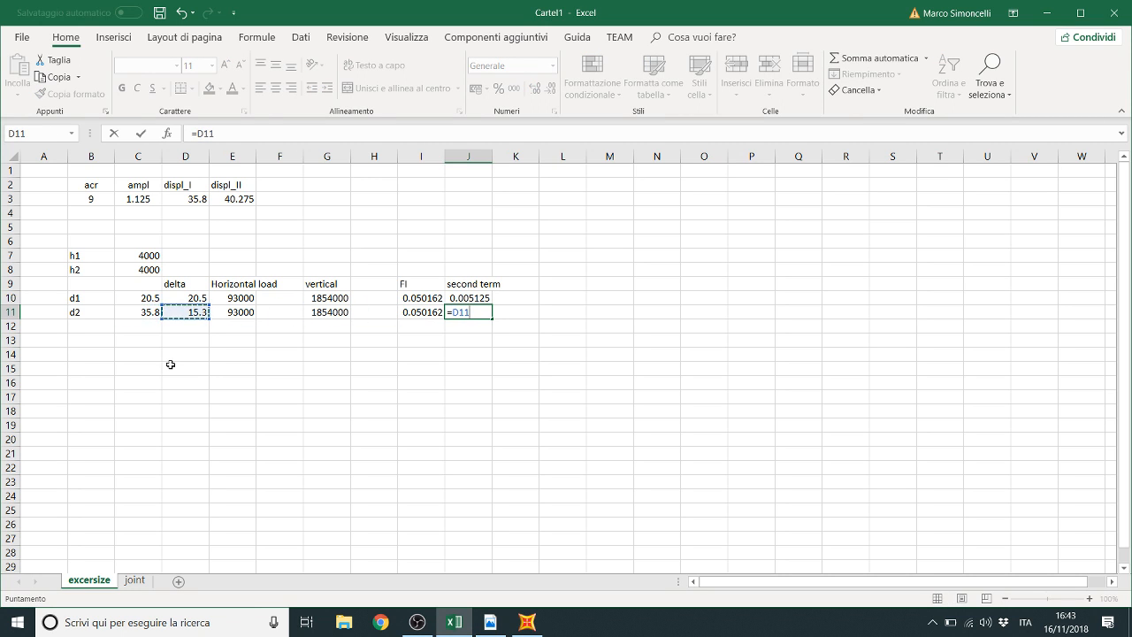
type("/")
key("Left")
key("Left")
key("Left")
key("Left")
key("Left")
key("Left")
key("Left")
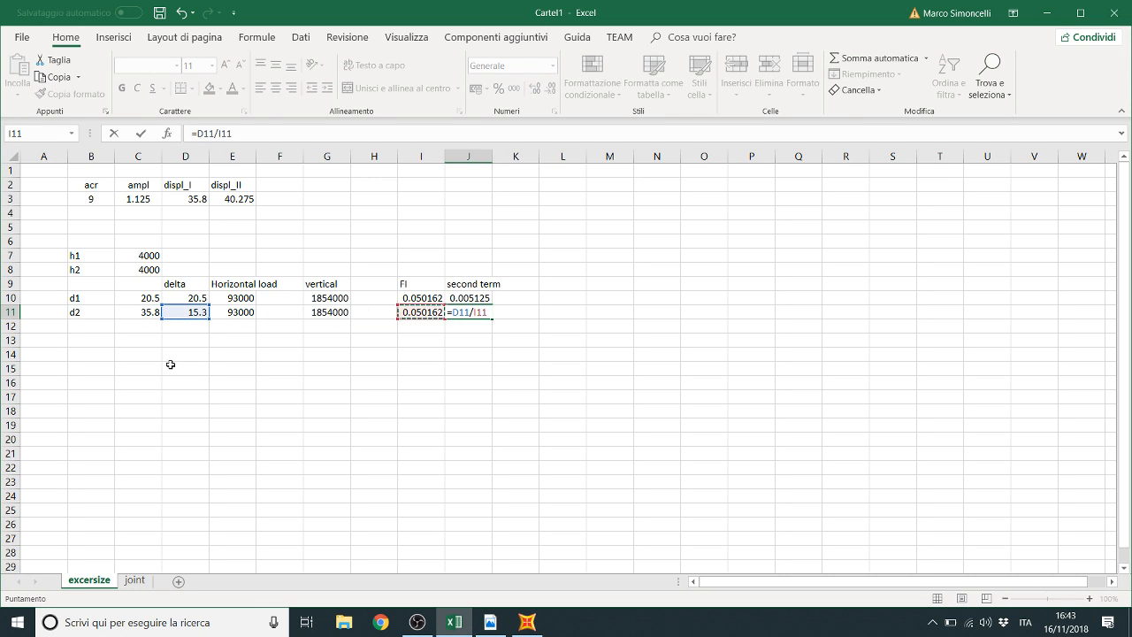
key("Up")
key("Up")
key("Up")
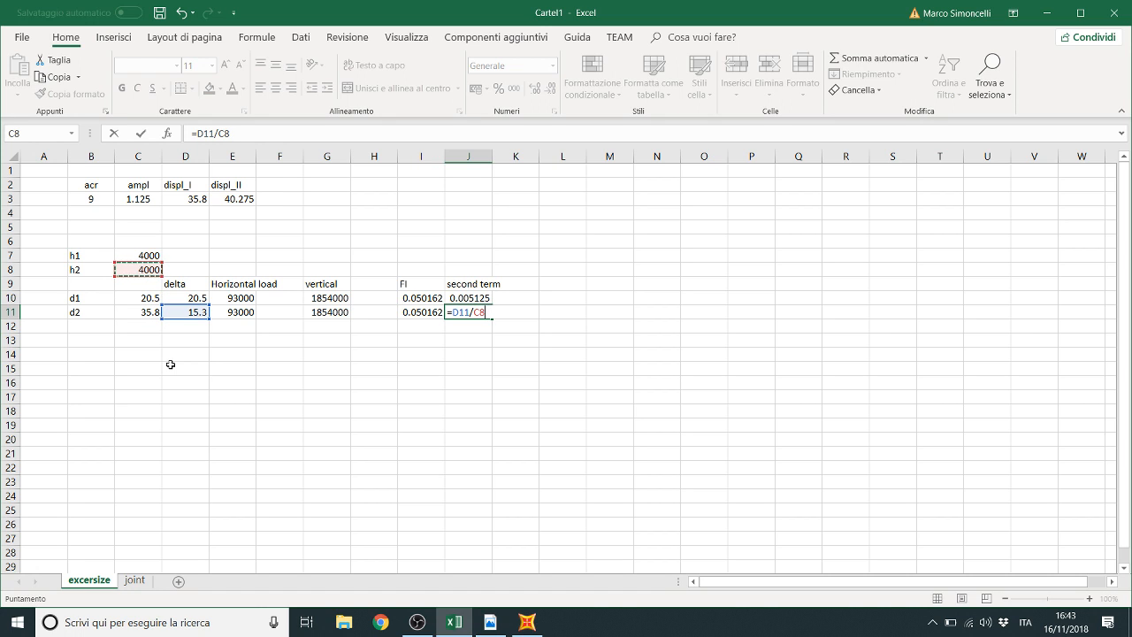
key("Return")
Step: Add the heading acr in L9 for the critical load multiplier of each storey
key("Right")
key("Right")
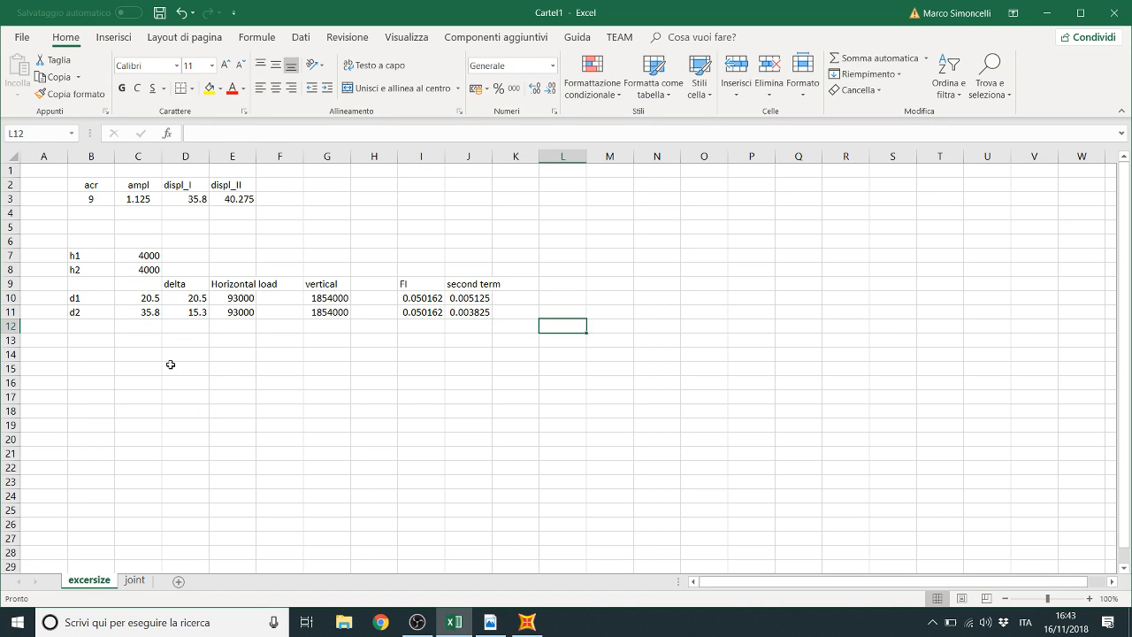
key("Up")
key("Up")
key("Up")
type("acr")
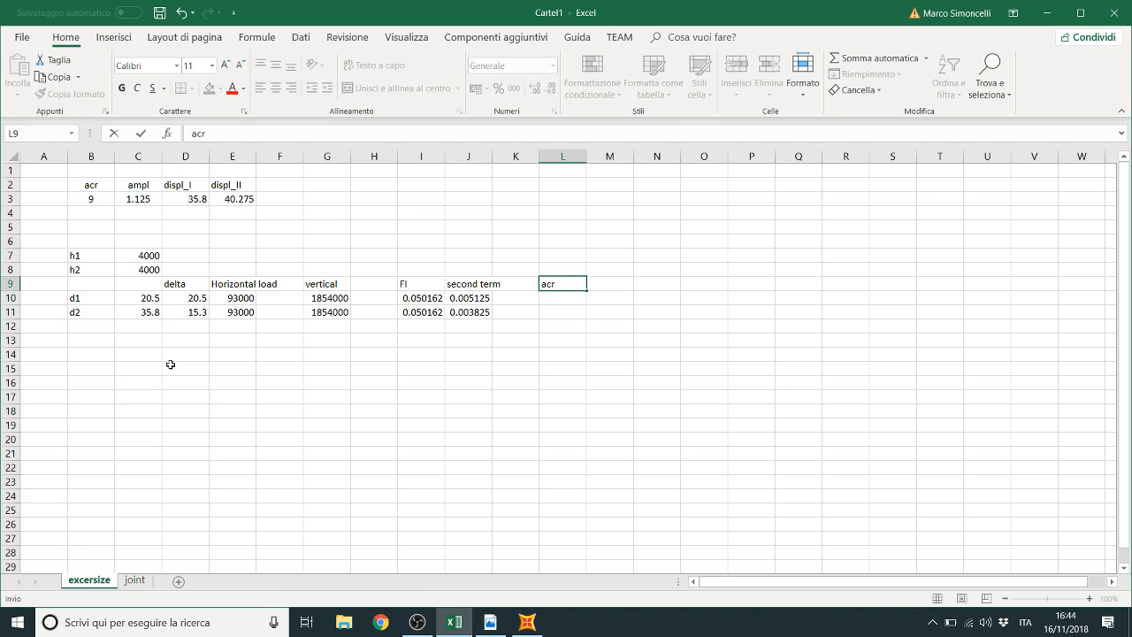
key("Return")
Step: Calculate the first storey's acr in L10 with the formula =I10/J10
type("=")
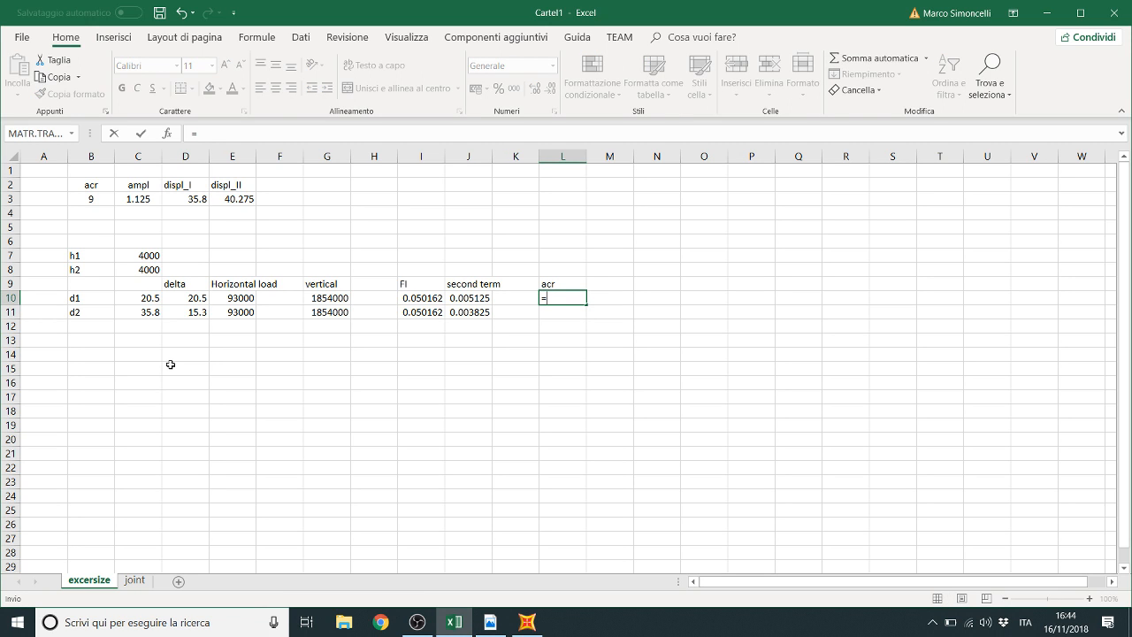
key("Left")
key("Left")
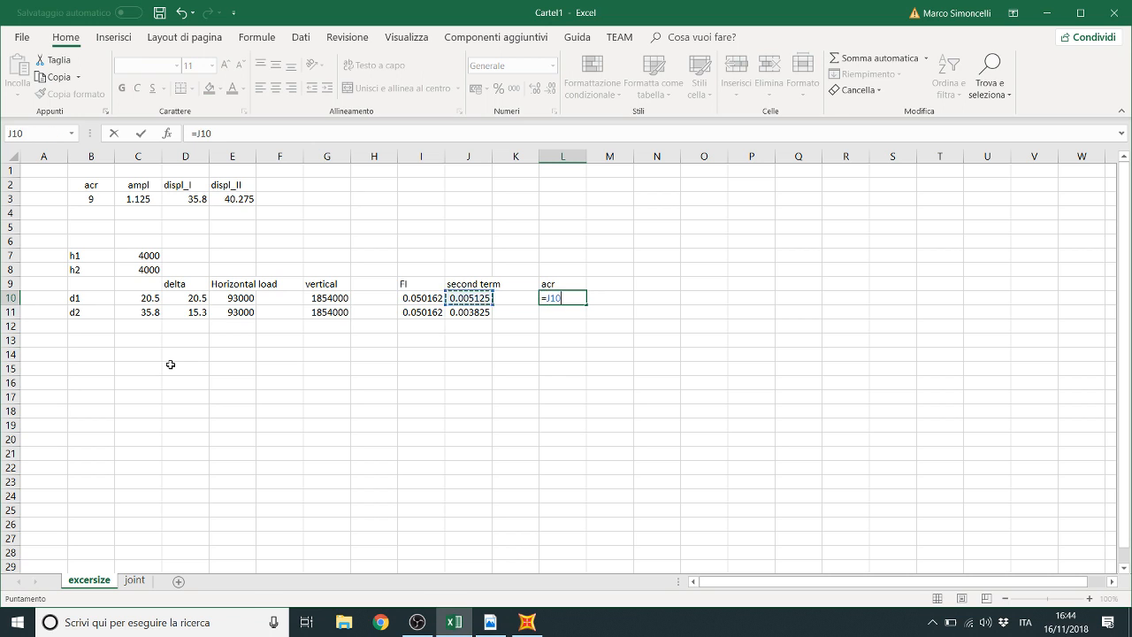
key("Left")
type("/")
key("Left")
key("Left")
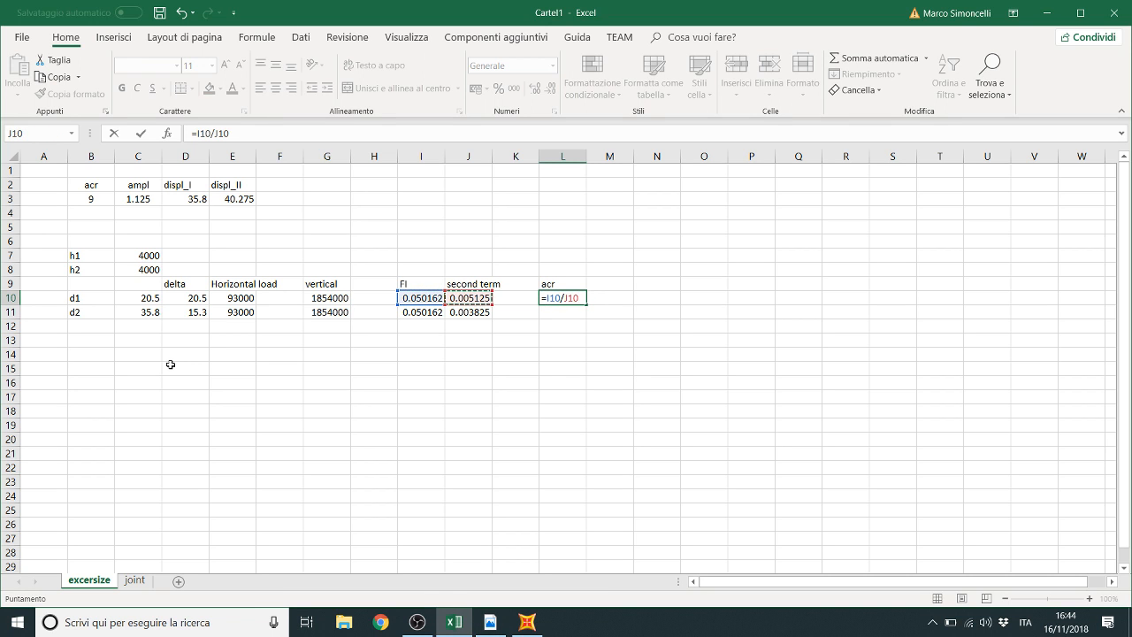
key("Return")
Step: Calculate the second storey's acr in L11 by dividing its FI ratio by its second term, =I11/J11
type("=")
key("Left")
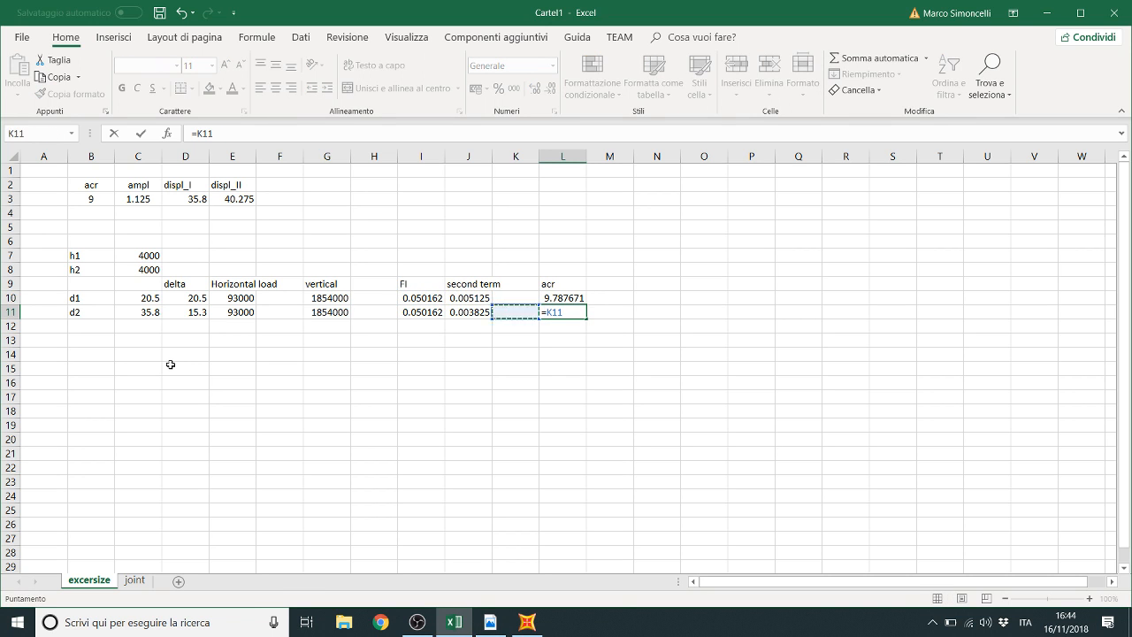
key("Left")
key("Left")
type("/")
key("Left")
key("Left")
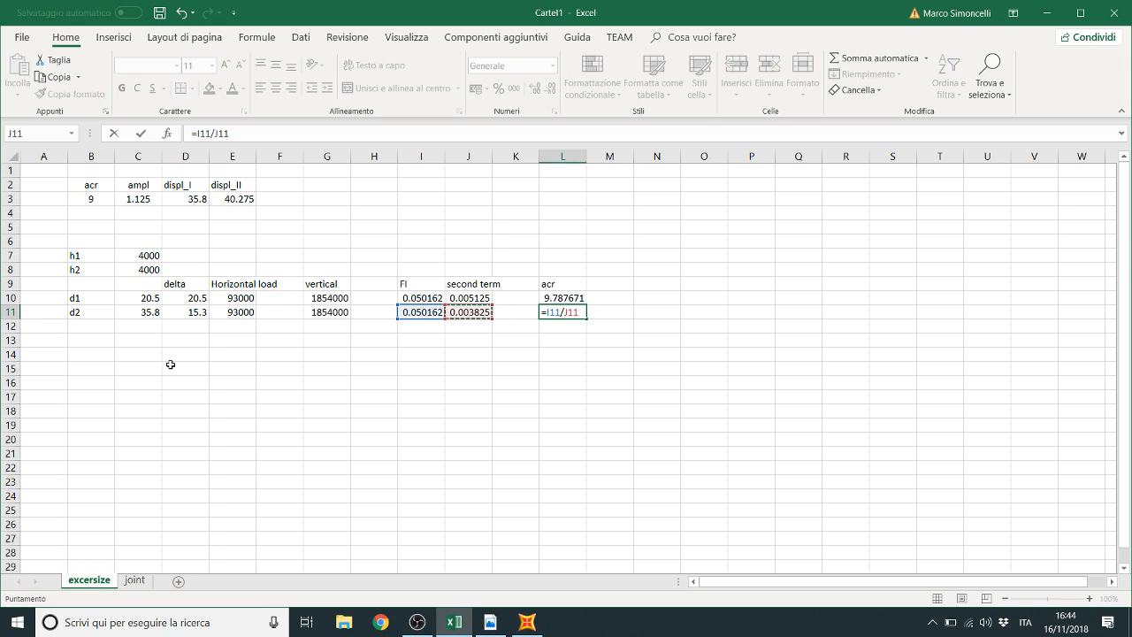
key("Return")
Step: Compute the governing acr in L13 as the minimum of both storeys with =MIN(L10:L11)
key("Up")
key("Up")
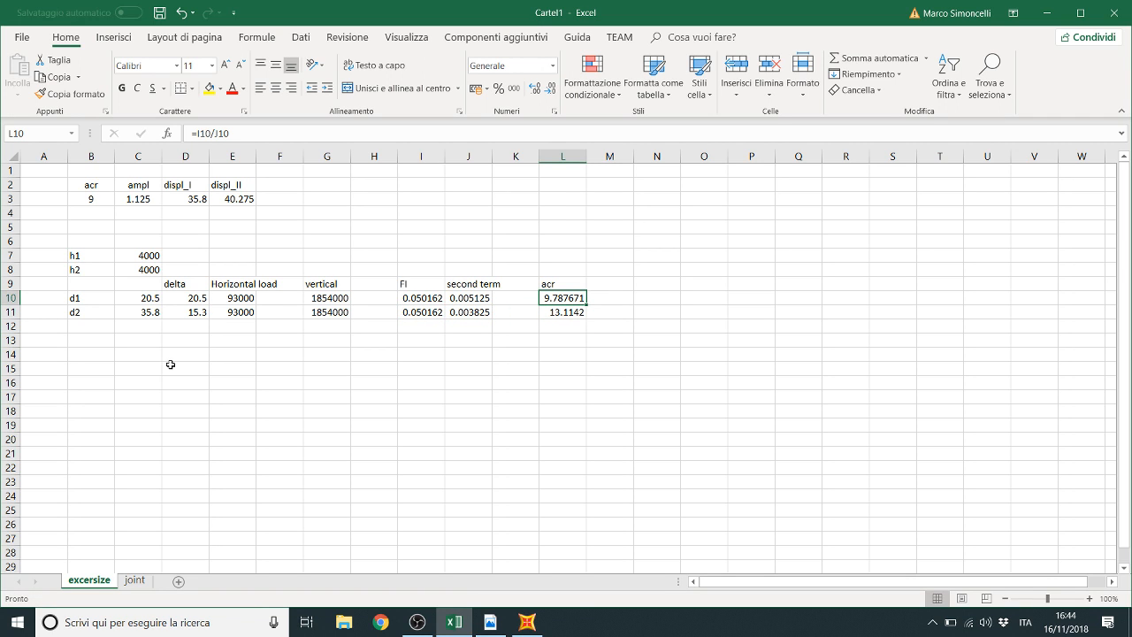
key("Down")
key("Down")
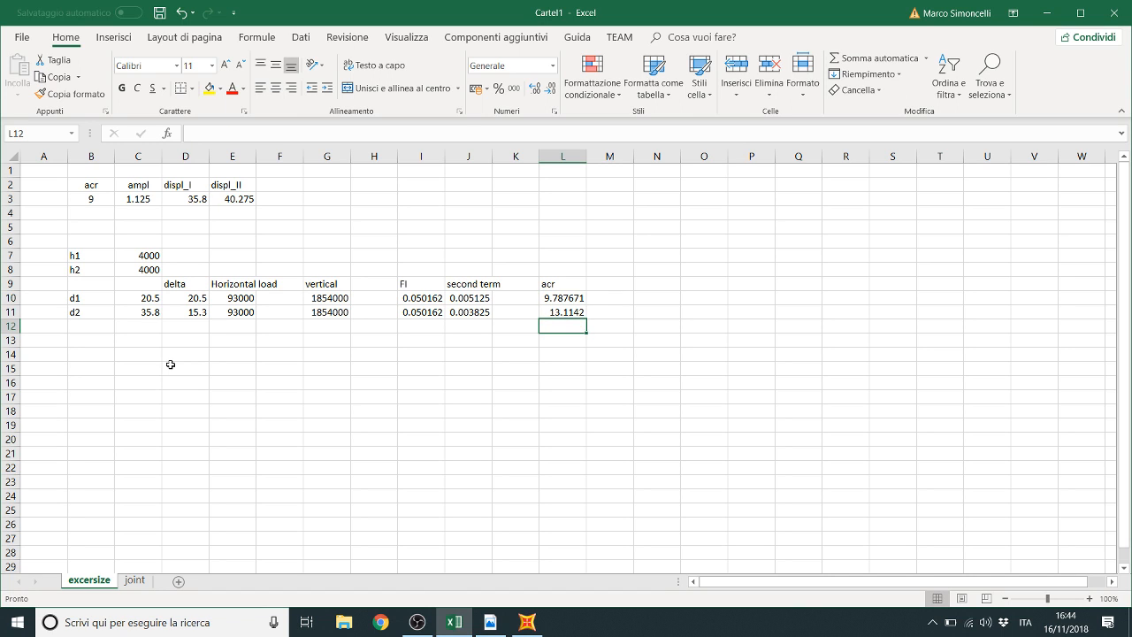
key("Down")
type("=min")
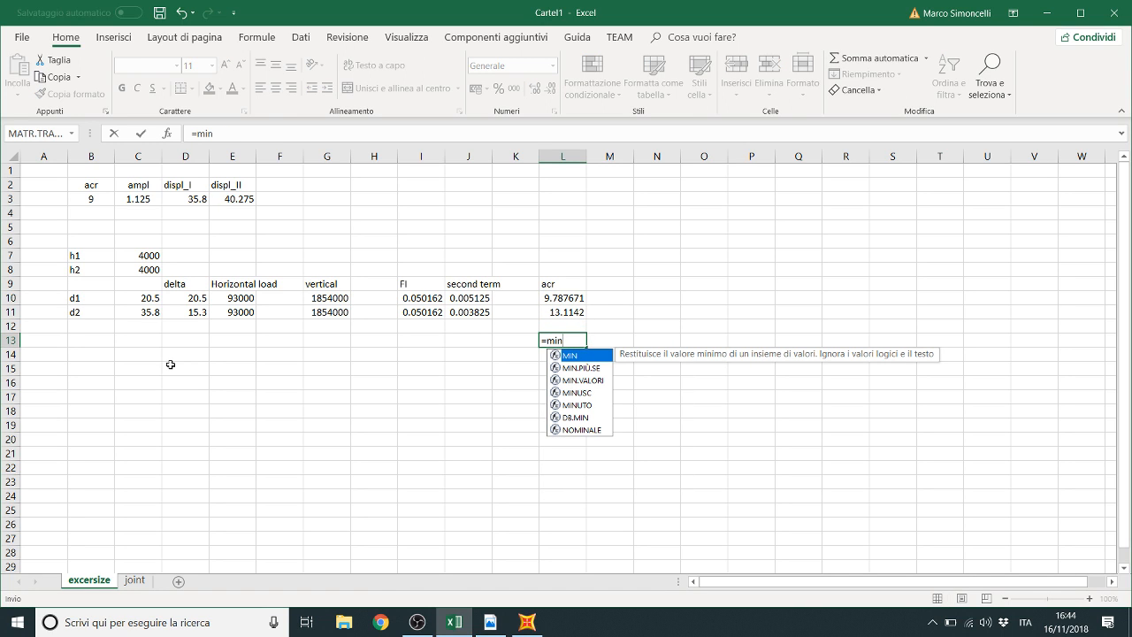
type("(")
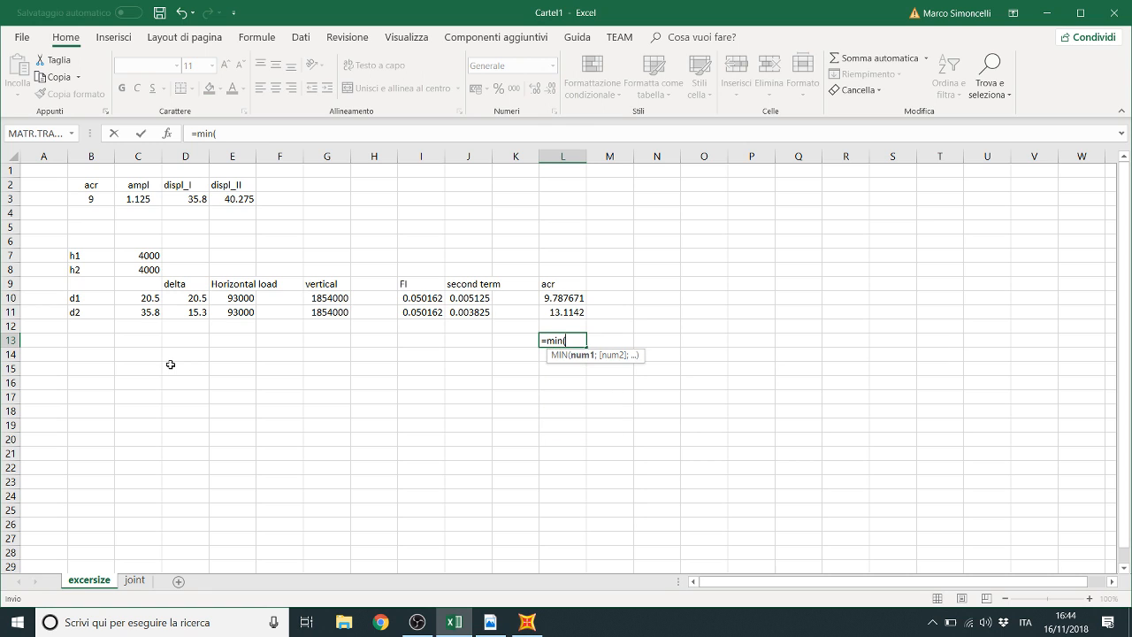
key("Up")
key("Up")
key("shift+Up")
key("Return")
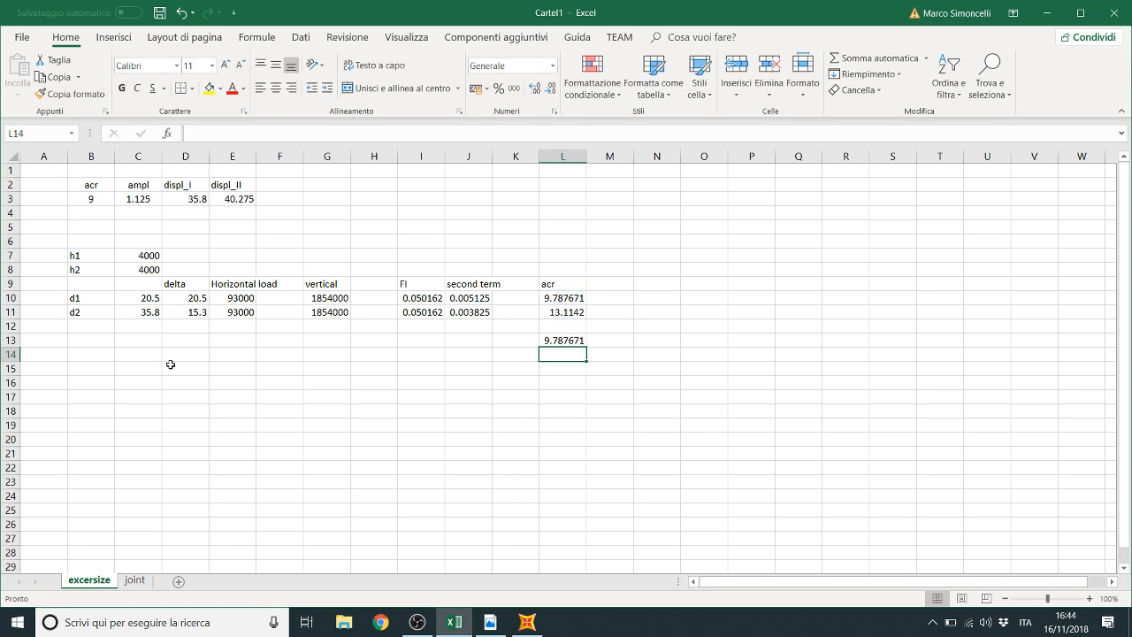
Step: Highlight the minimum acr cell L13 with a yellow fill
left_click(568, 340)
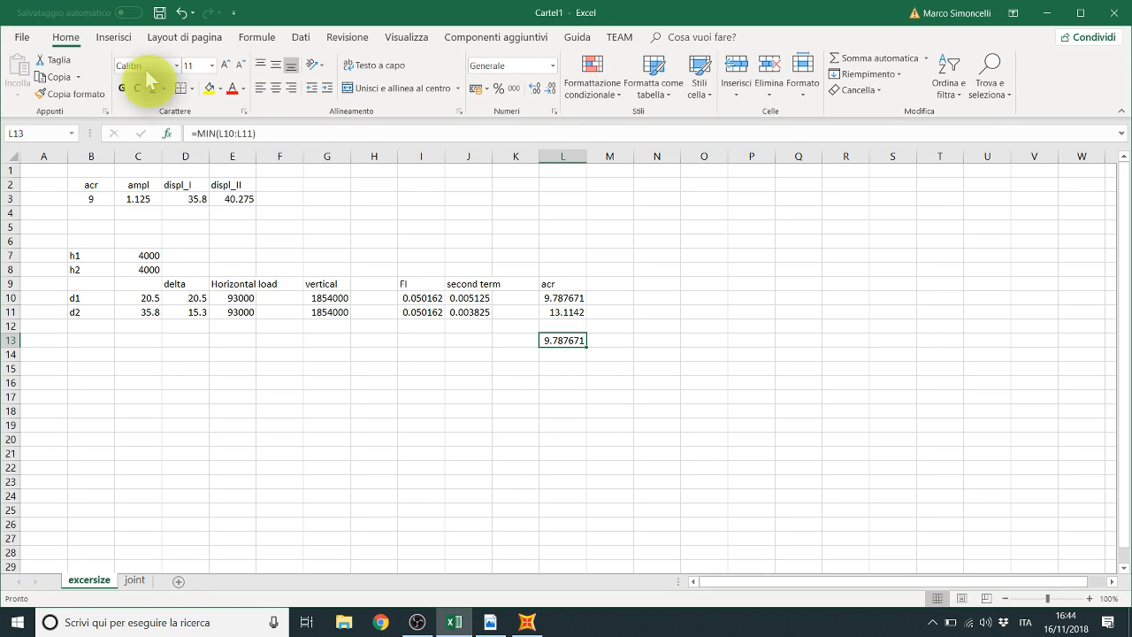
left_click(211, 88)
left_click(566, 398)
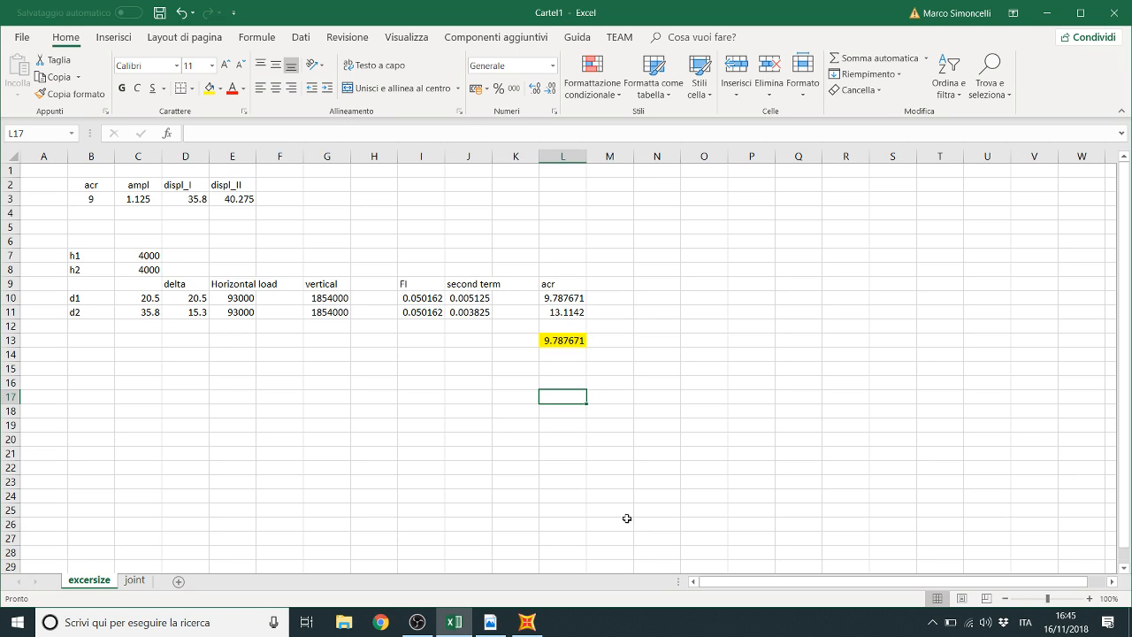
Step: Switch to the SAP2000 frame model and unlock it, accepting deletion of the analysis results
left_click(531, 624)
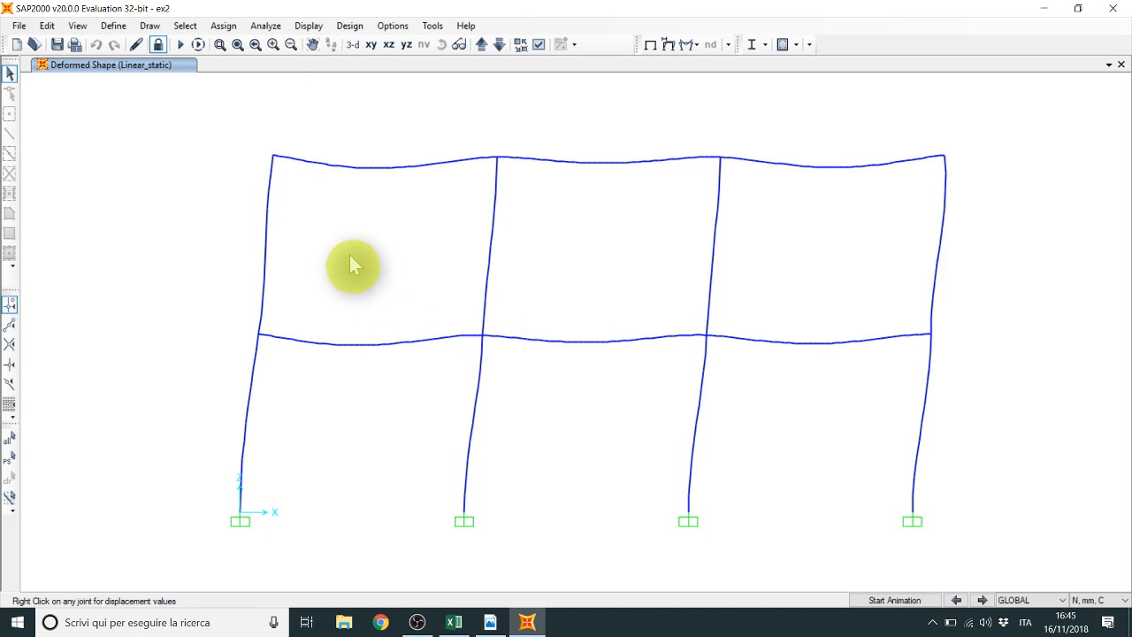
left_click(159, 46)
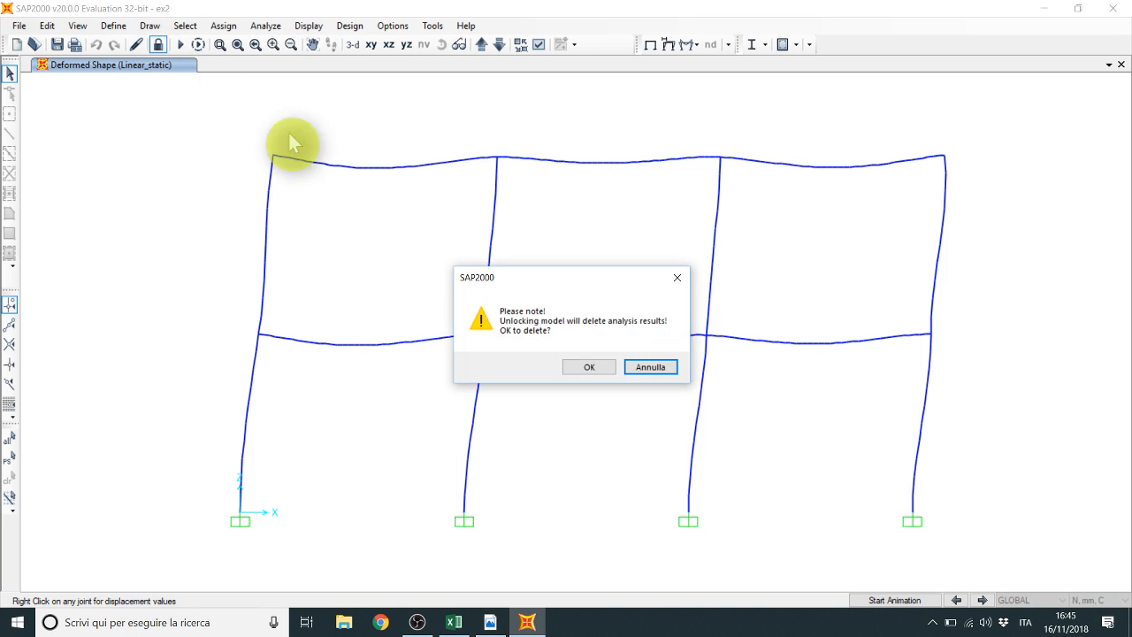
left_click(580, 370)
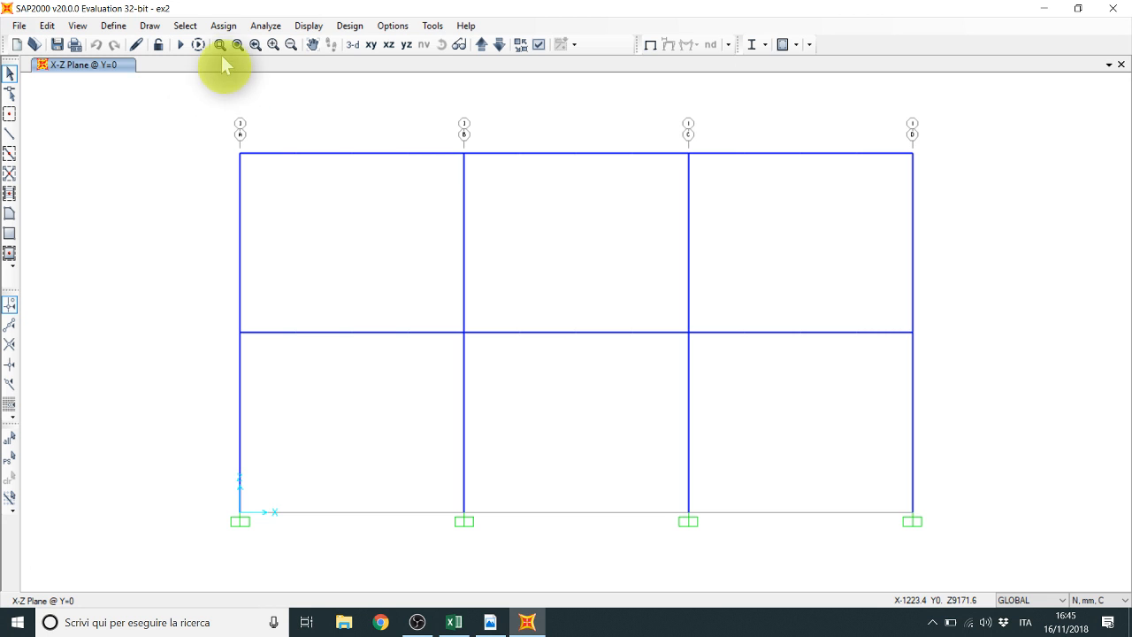
Step: Define a new group named start_beam from the group assignment settings, keeping its default group uses
left_click(218, 22)
left_click(191, 21)
left_click(249, 25)
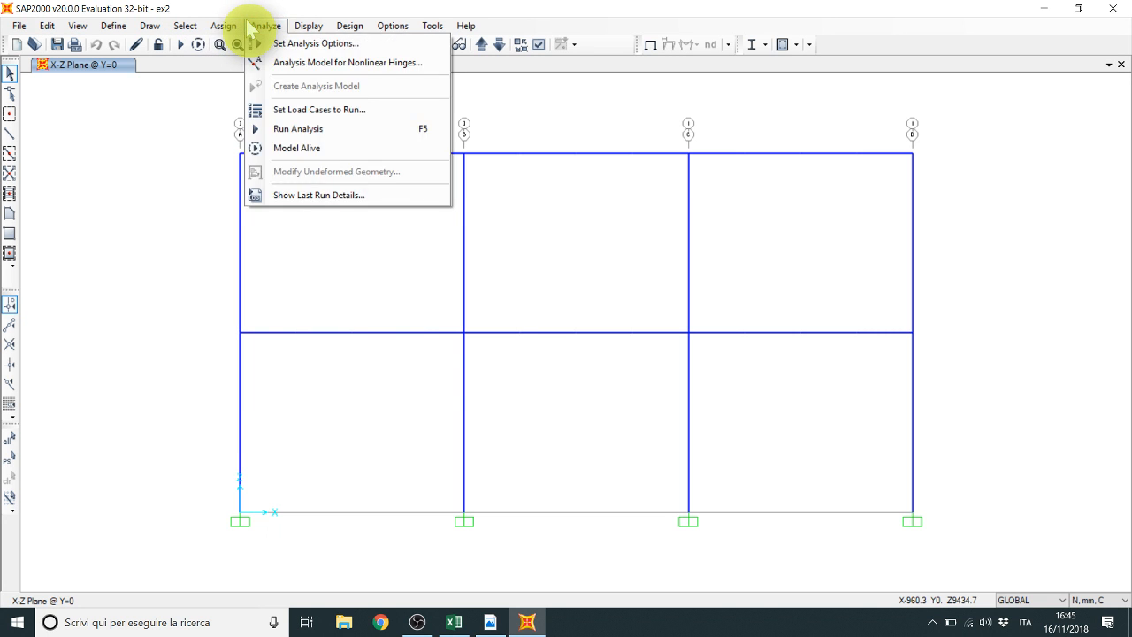
left_click(242, 25)
left_click(195, 27)
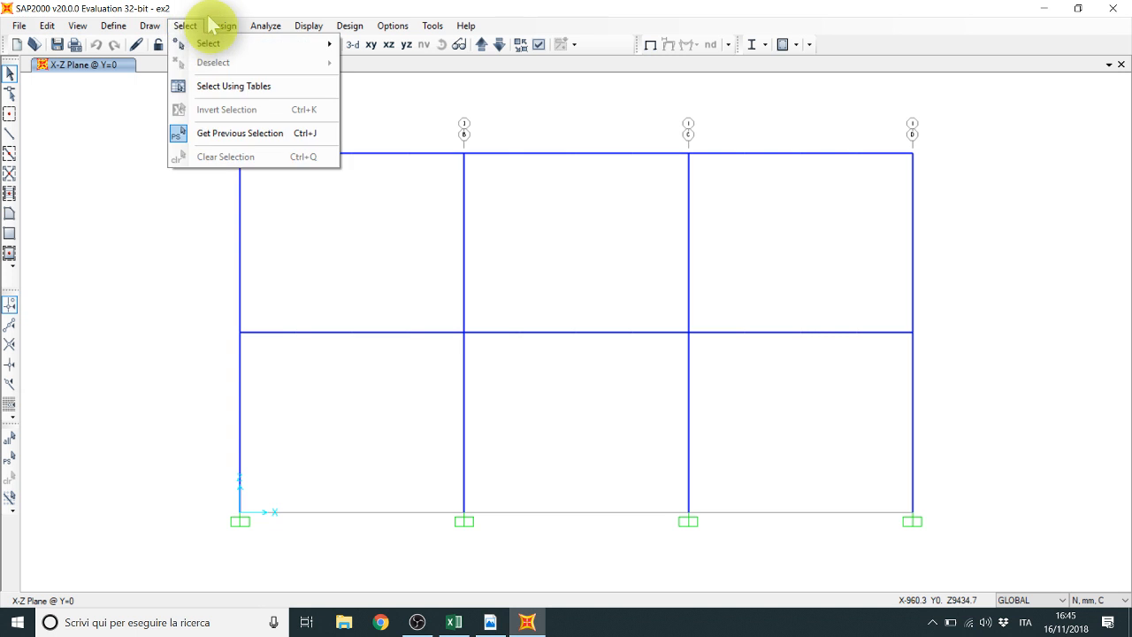
mouse_move(221, 27)
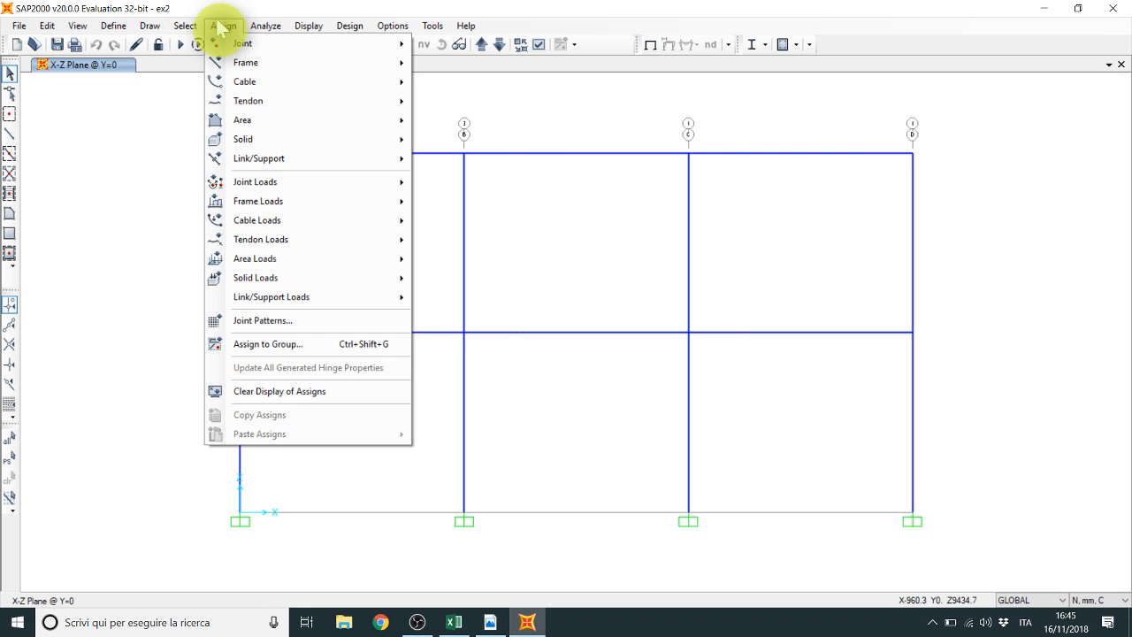
left_click(344, 347)
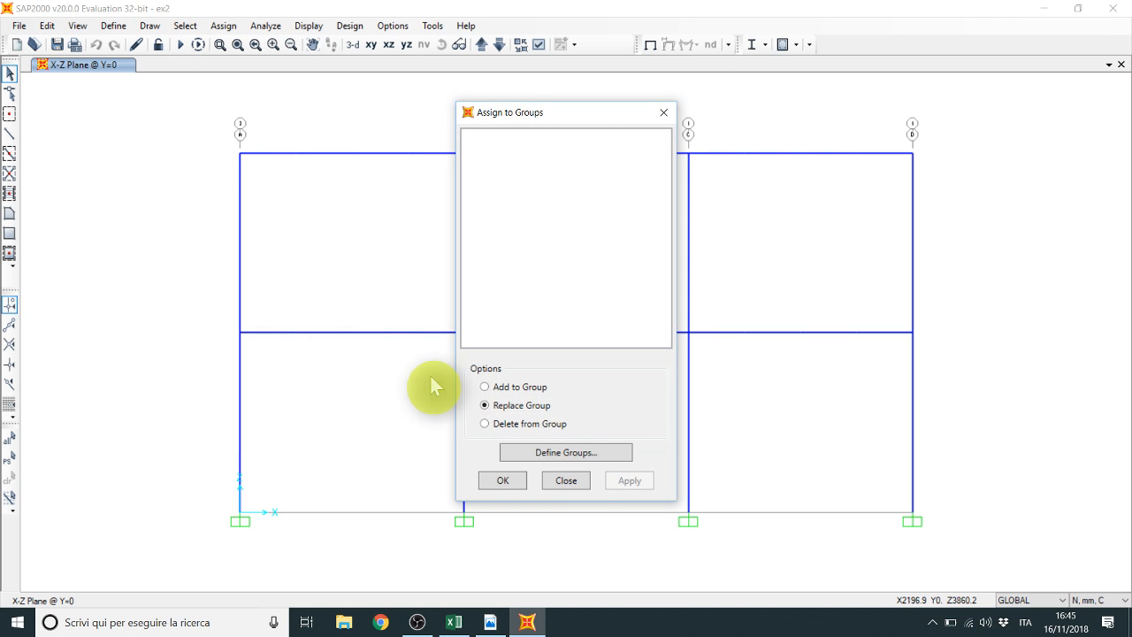
left_click(578, 455)
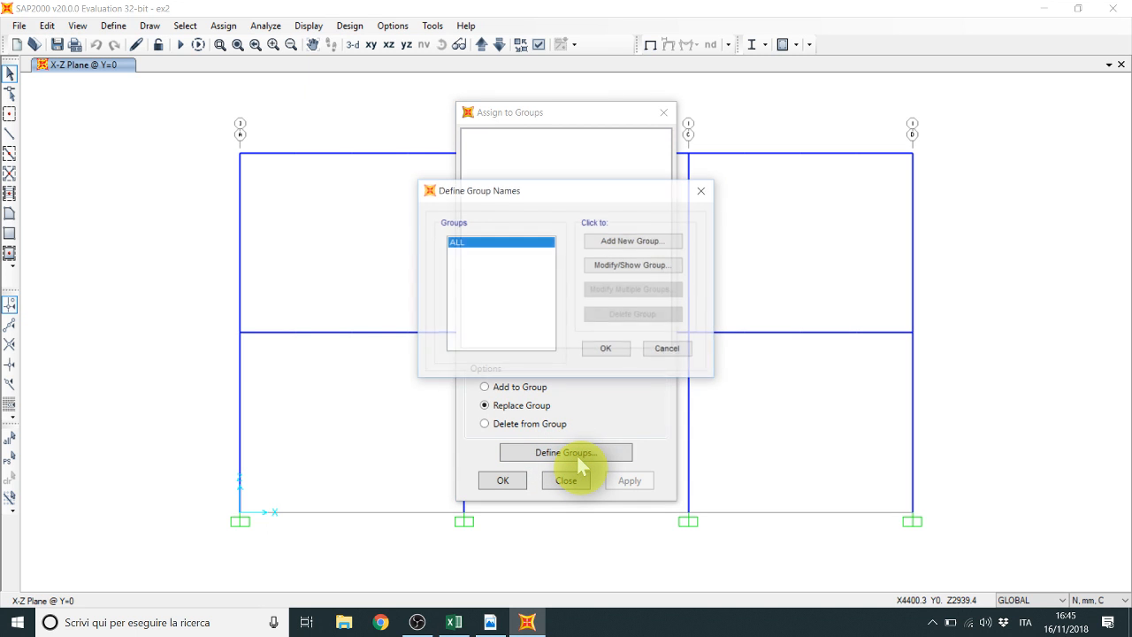
left_click(591, 243)
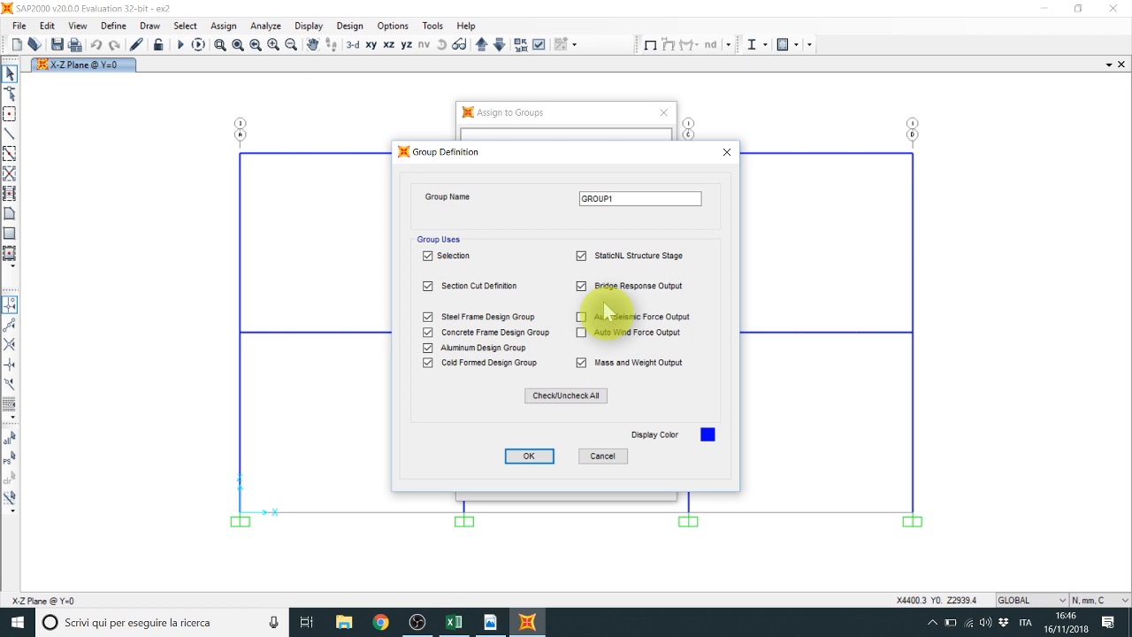
left_click_drag(626, 198, 563, 209)
type("sta")
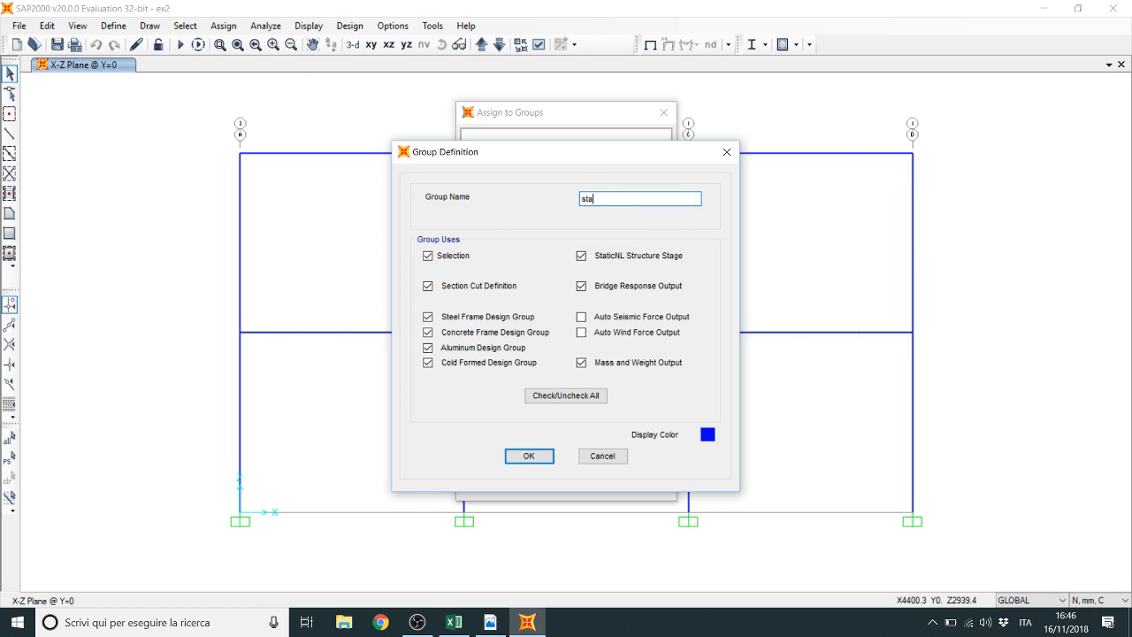
type("rt_beam")
left_click(531, 455)
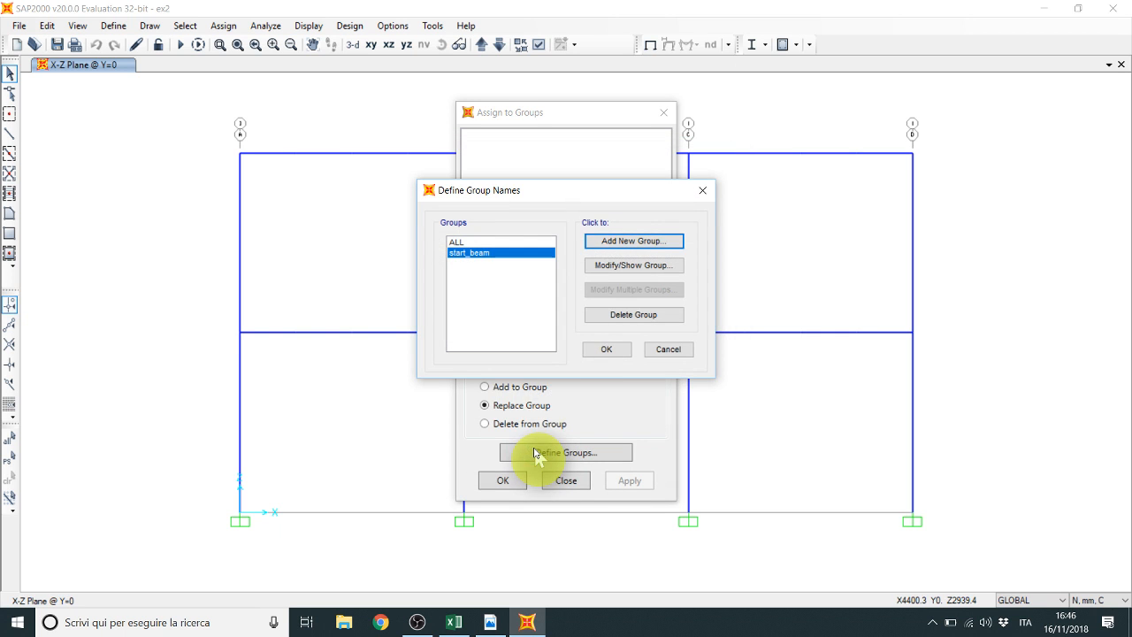
Step: Define a second group named end_beam with the default group uses and close the group assignment settings
left_click(619, 238)
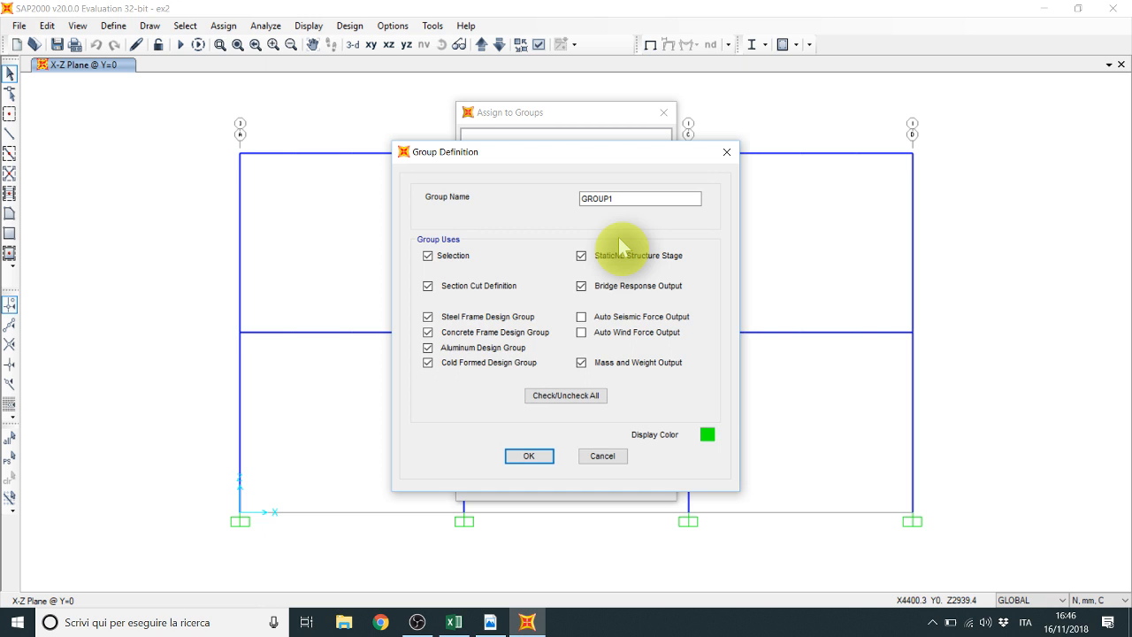
left_click_drag(634, 200, 549, 202)
type("end")
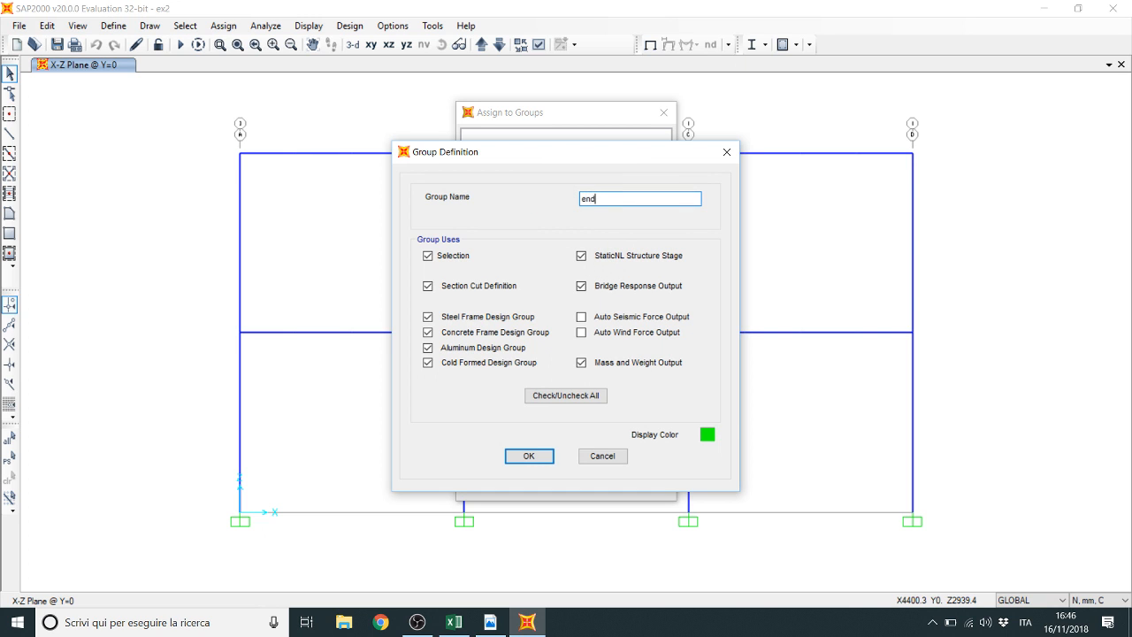
type("_beam")
left_click(530, 456)
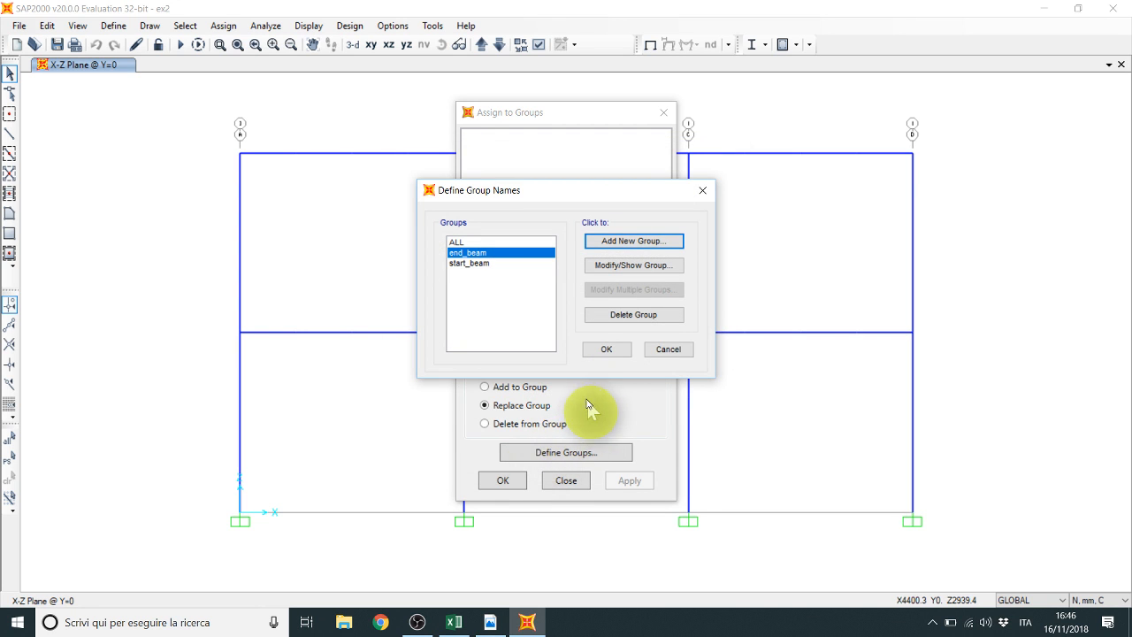
left_click(607, 349)
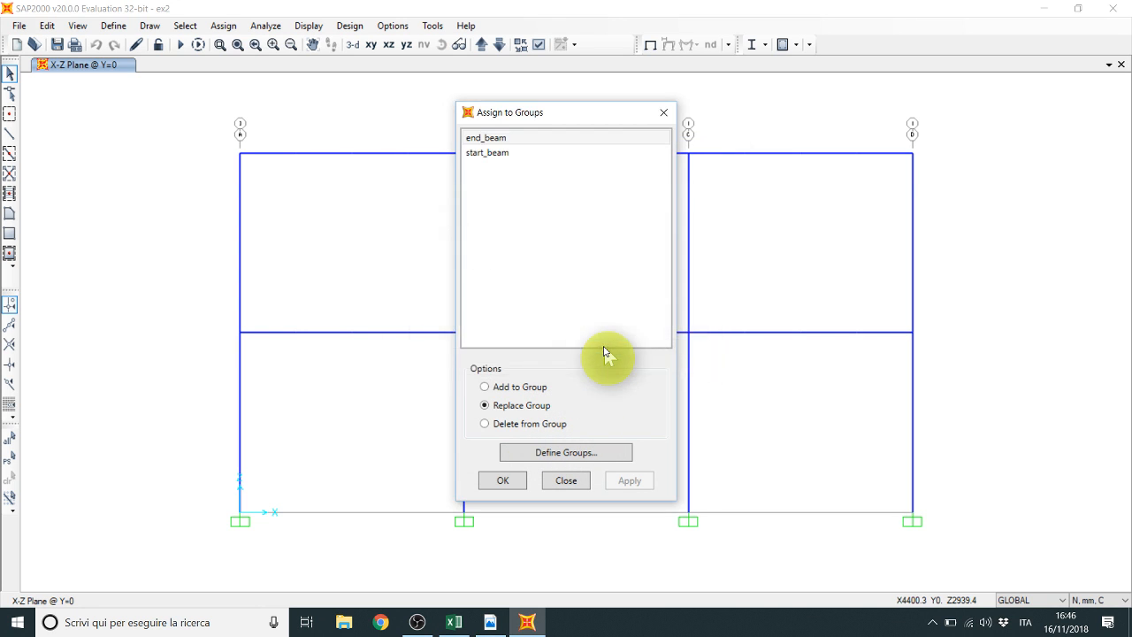
left_click(505, 479)
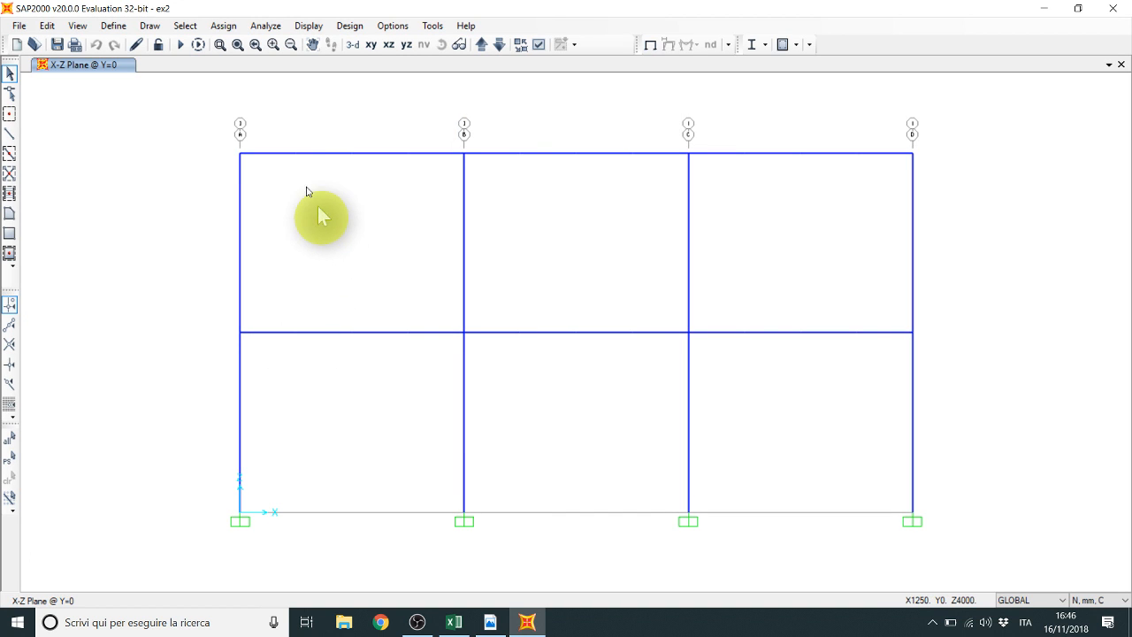
Step: Assign the six beam start segments at grids A, B and C on both storeys to the start_beam group, replacing its contents
left_click_drag(247, 118, 249, 384)
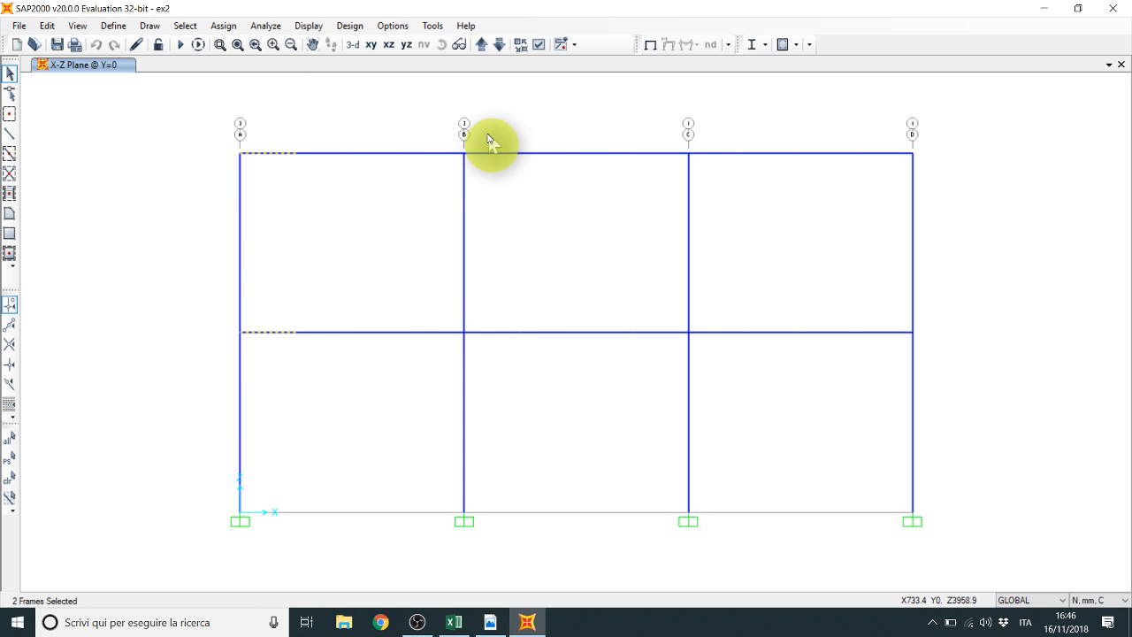
left_click_drag(487, 141, 480, 393)
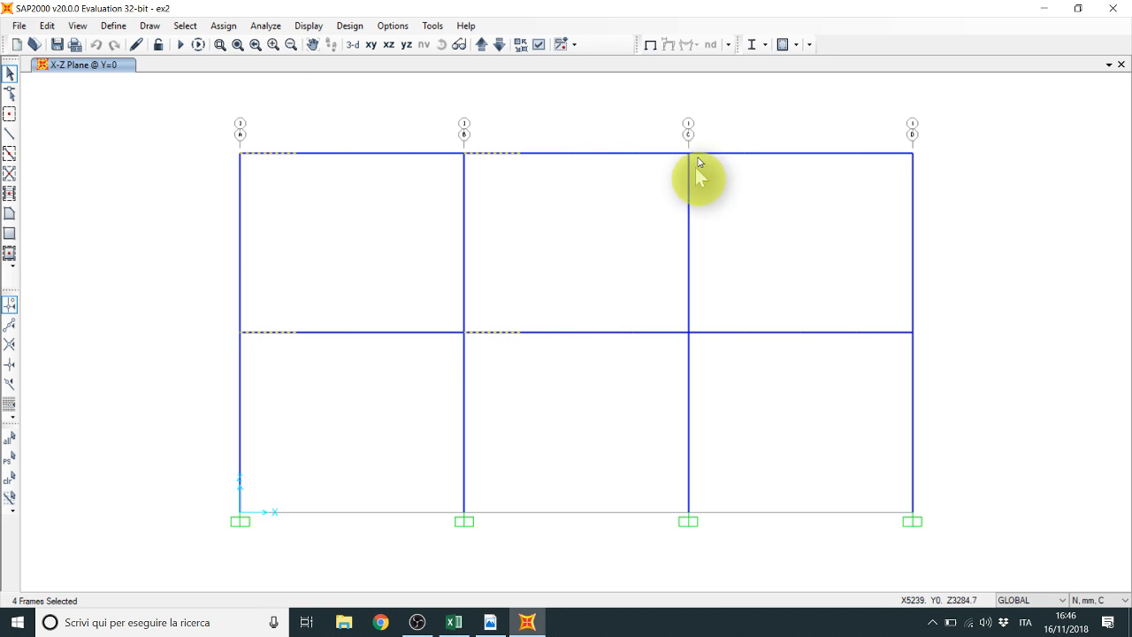
left_click_drag(713, 113, 699, 387)
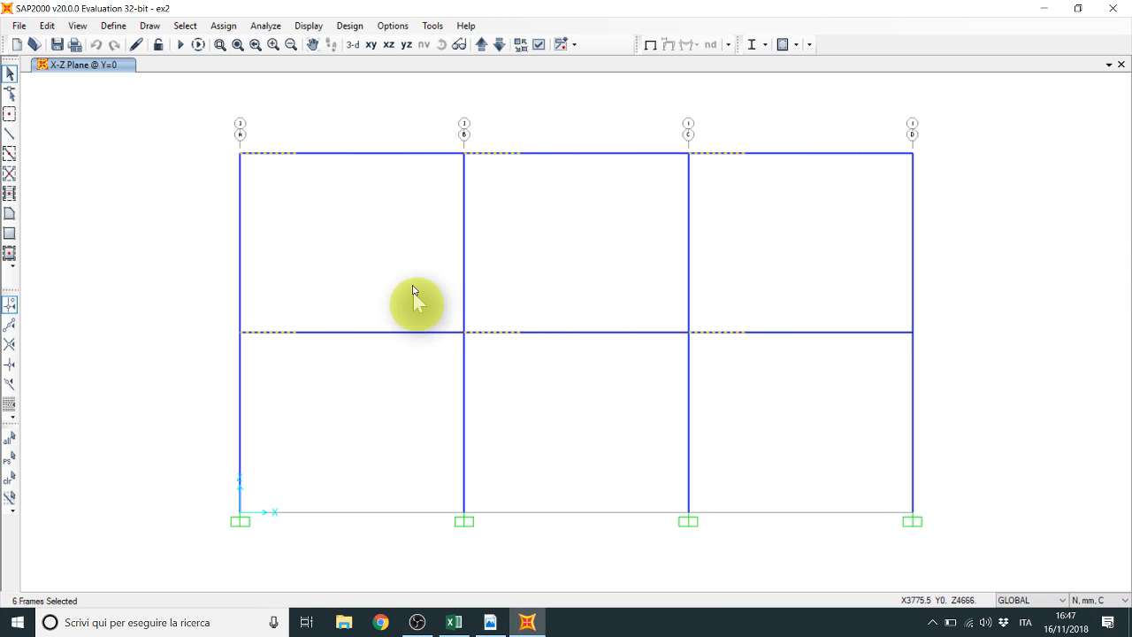
left_click(221, 26)
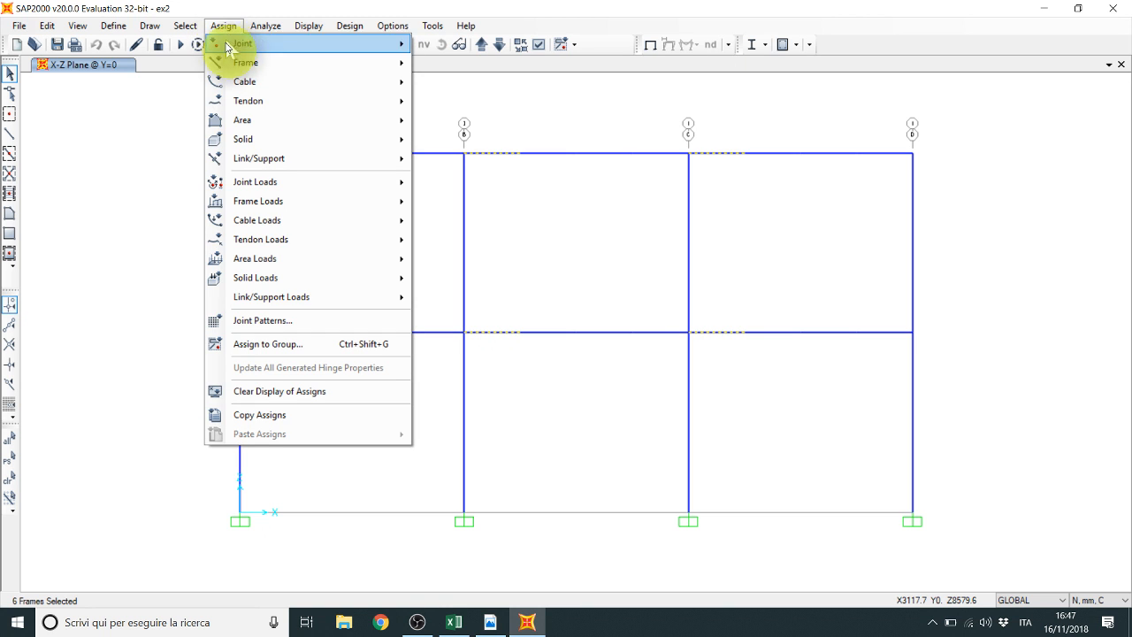
left_click(313, 344)
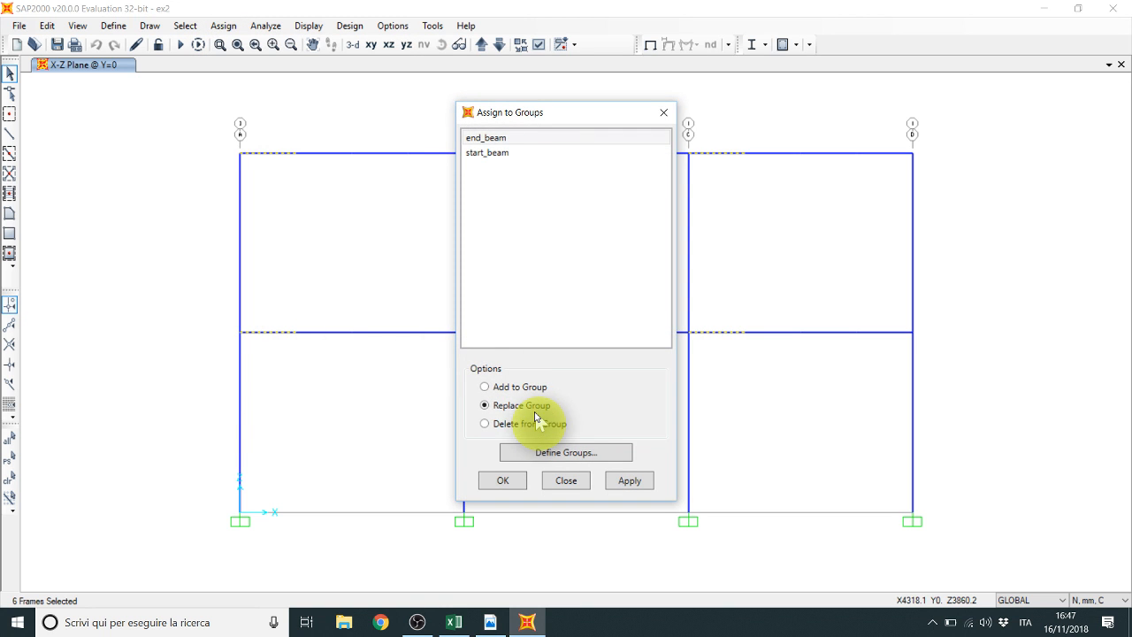
left_click(490, 155)
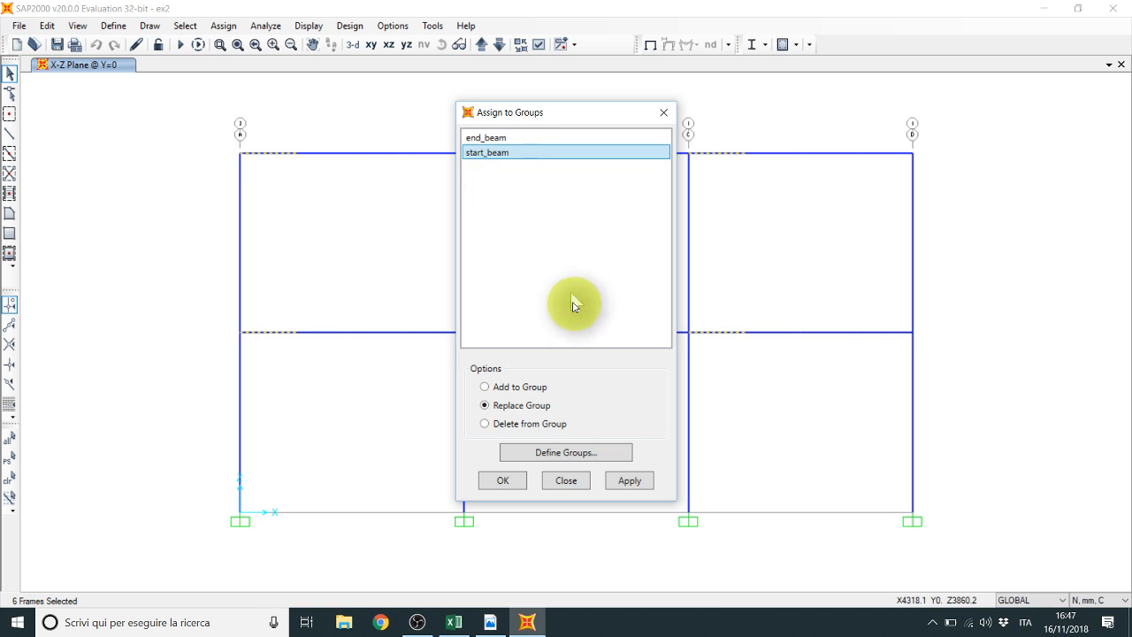
left_click(628, 481)
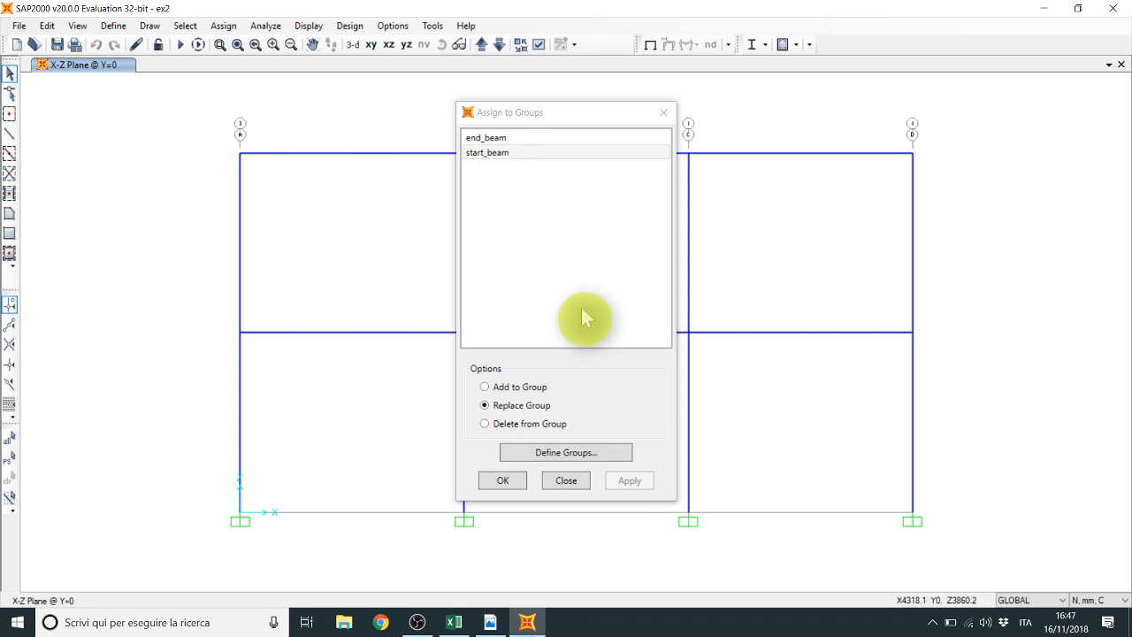
left_click(665, 113)
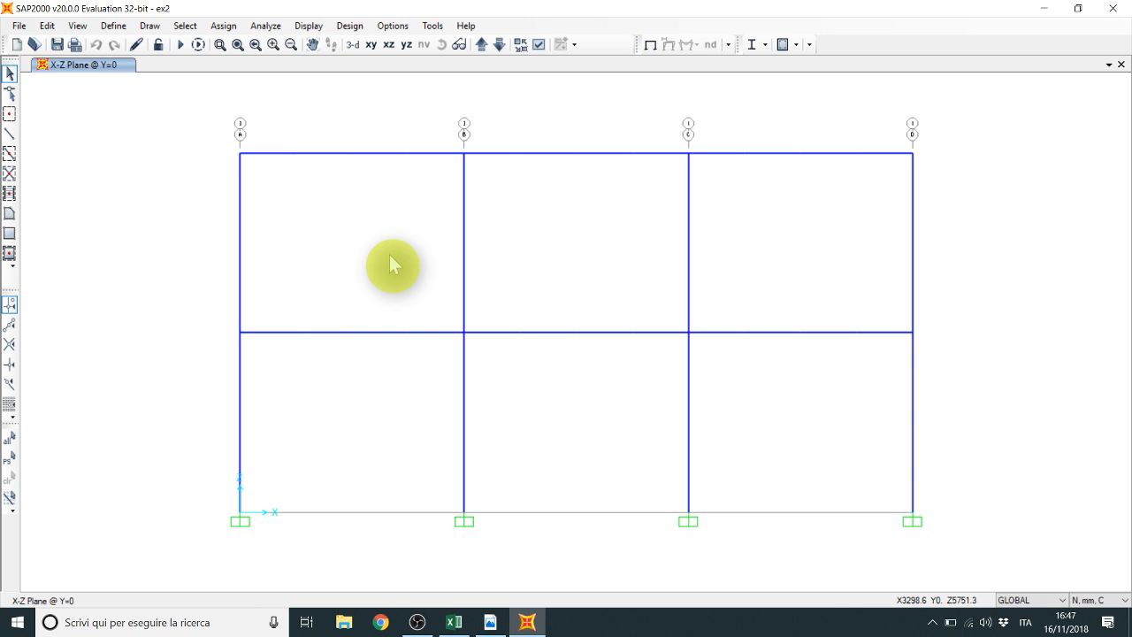
Step: Select the start_beam group to check which beam segments it contains, and clear the selection
key("ctrl+g")
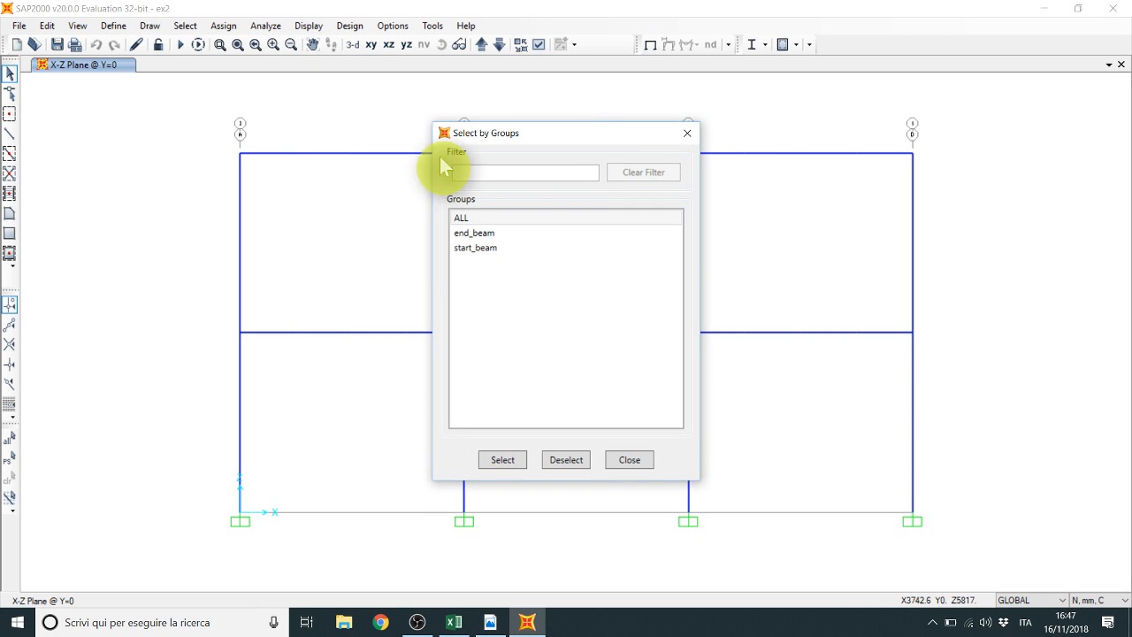
left_click(496, 250)
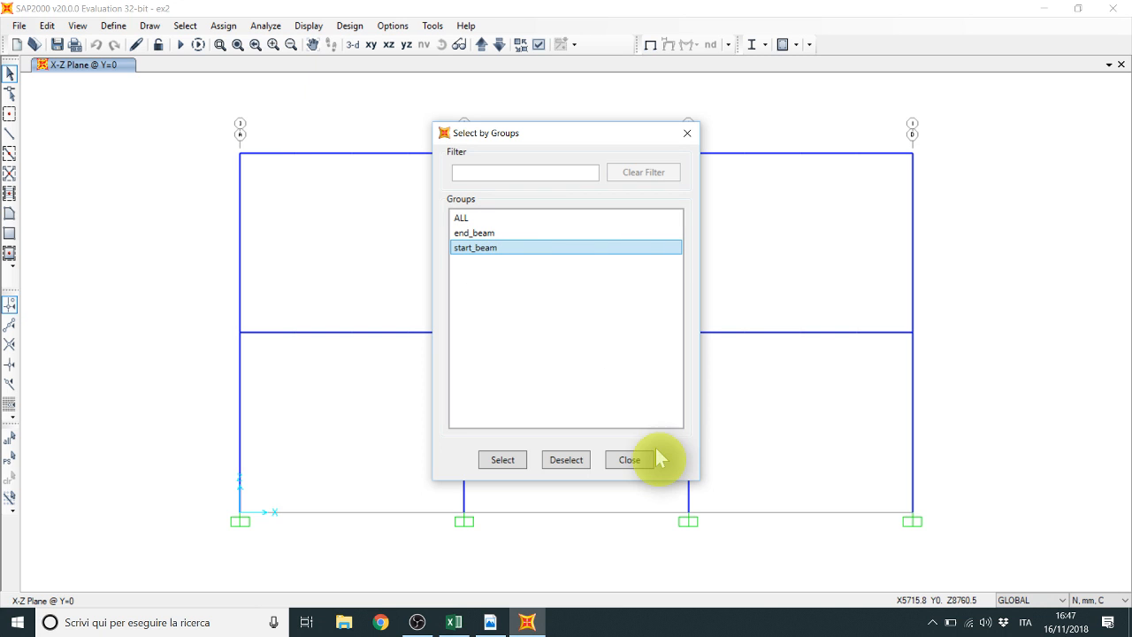
left_click(513, 461)
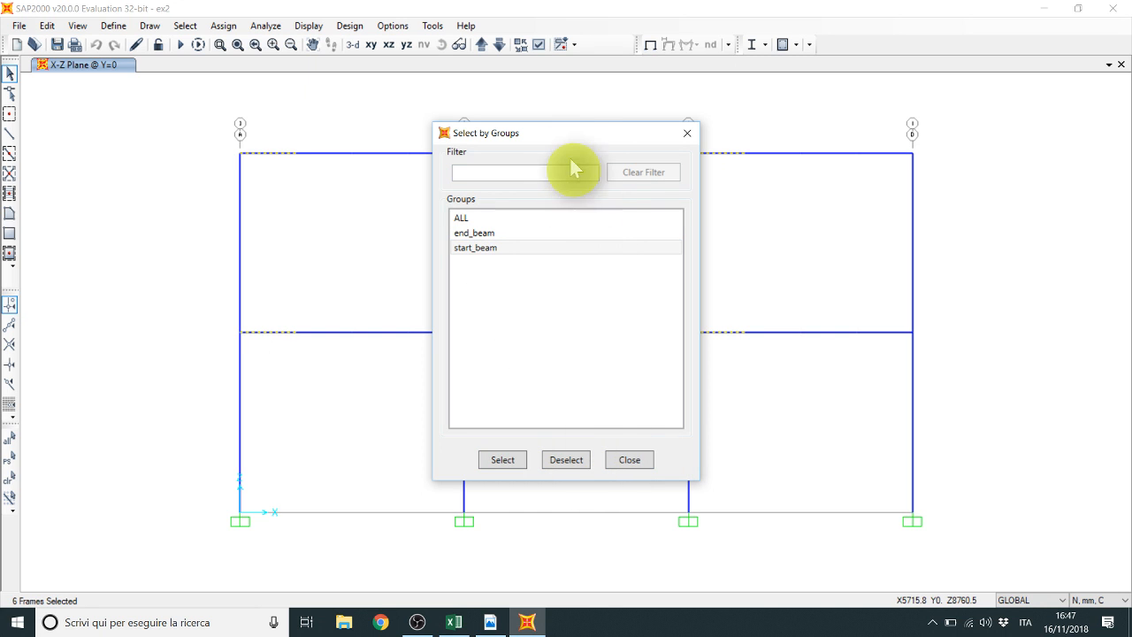
left_click_drag(574, 139, 551, 345)
left_click(666, 345)
key("ctrl+q")
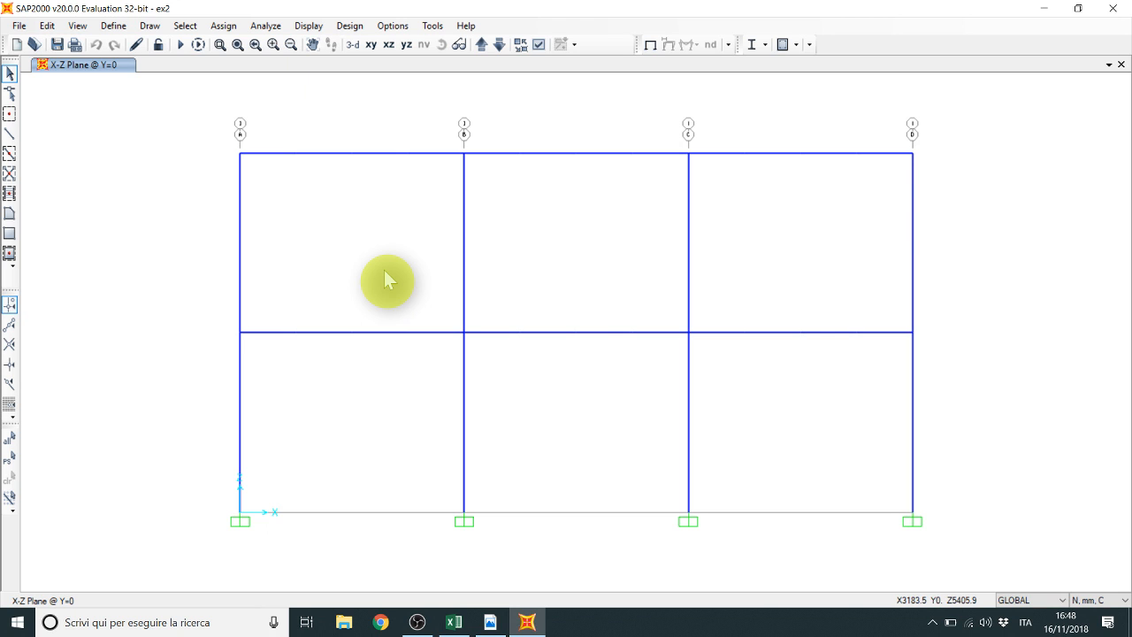
Step: Assign the six beam end segments at grids B, C and D on both storeys to the end_beam group, replacing its contents
left_click_drag(426, 113, 420, 370)
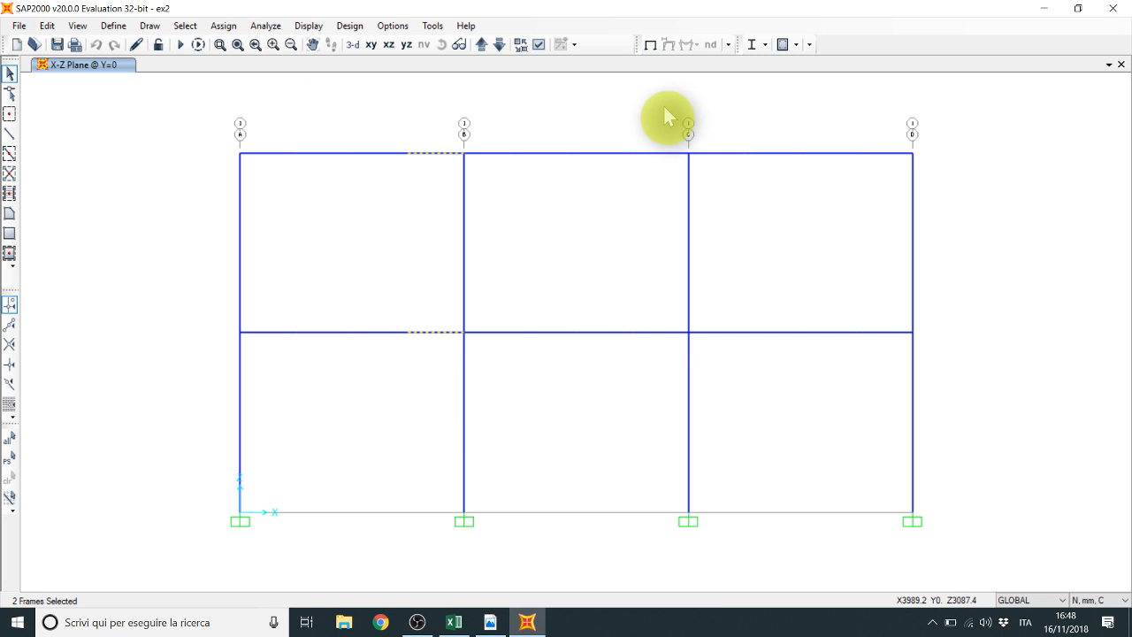
left_click_drag(662, 107, 673, 363)
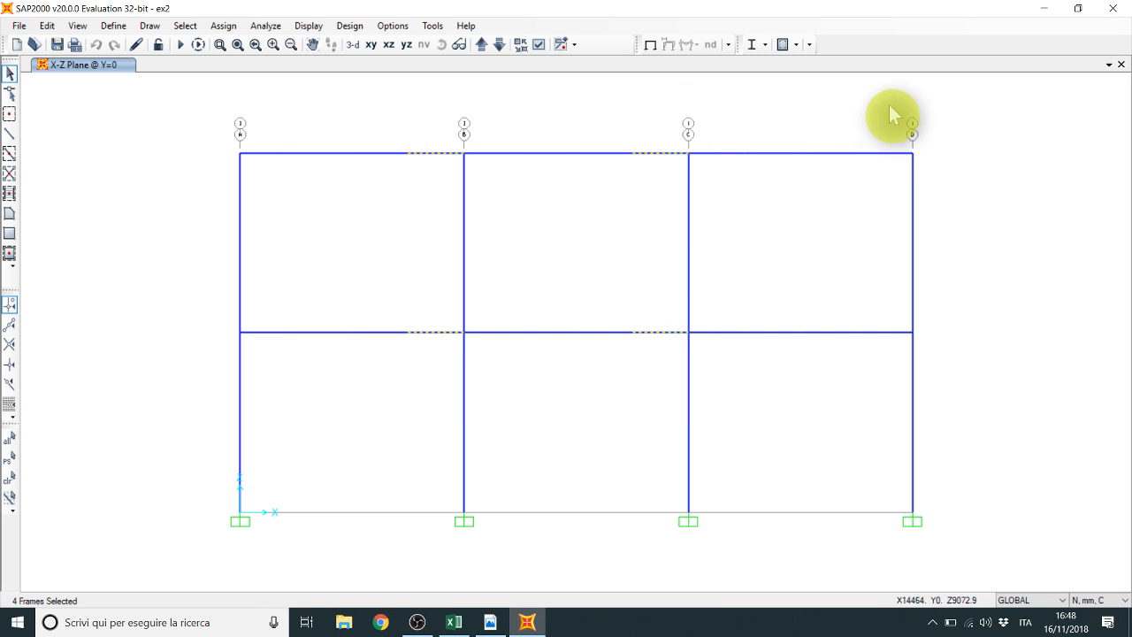
left_click_drag(889, 105, 876, 352)
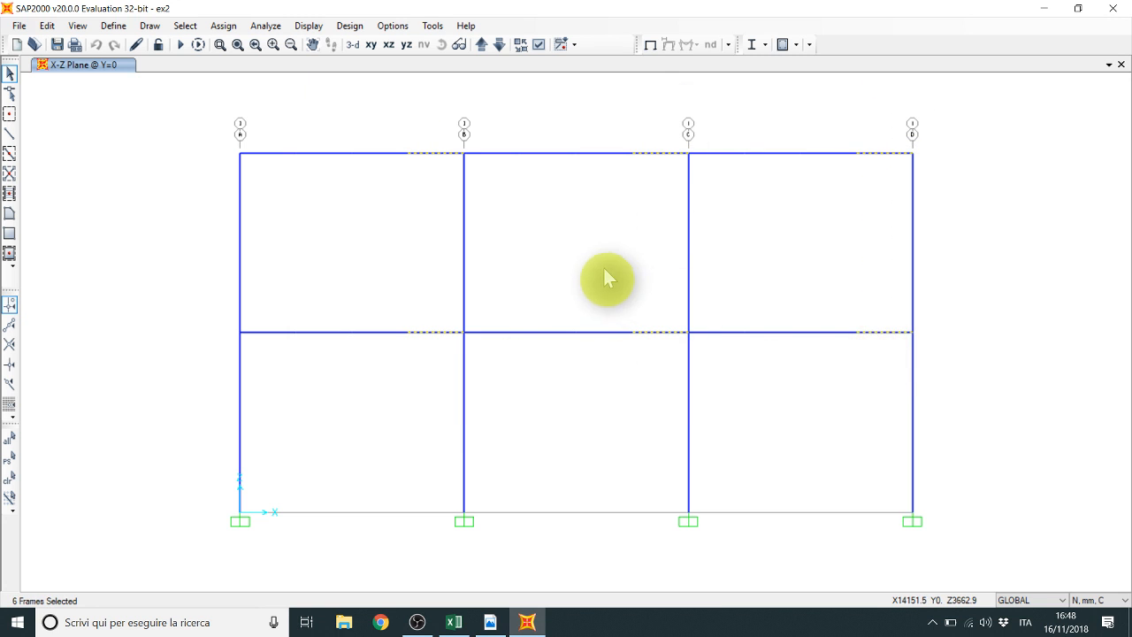
left_click(223, 25)
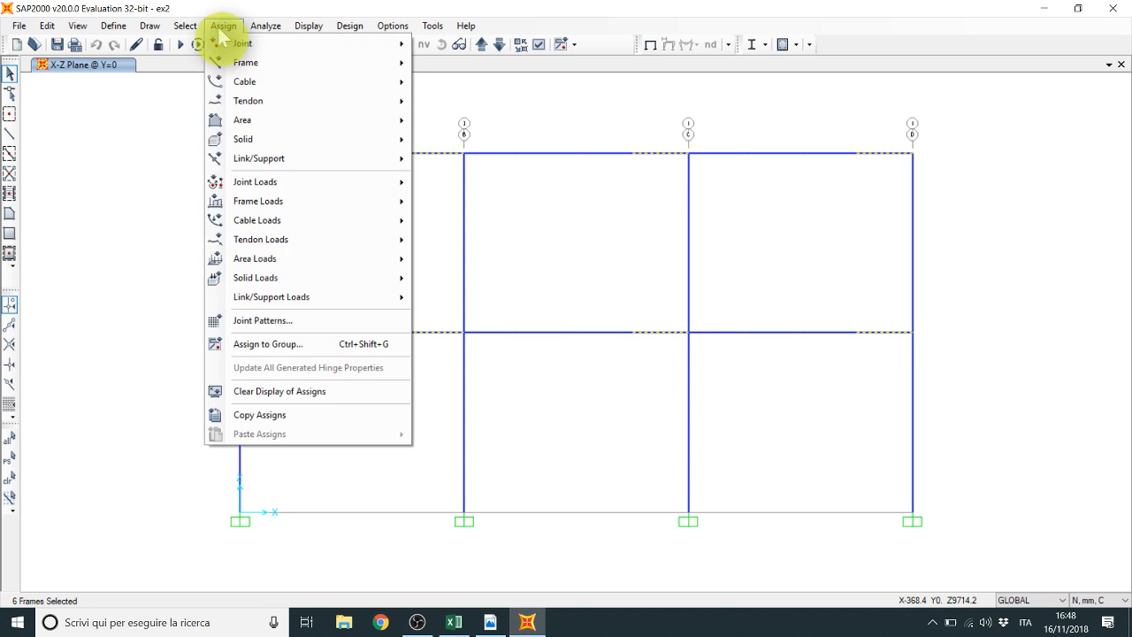
left_click(306, 340)
left_click(499, 138)
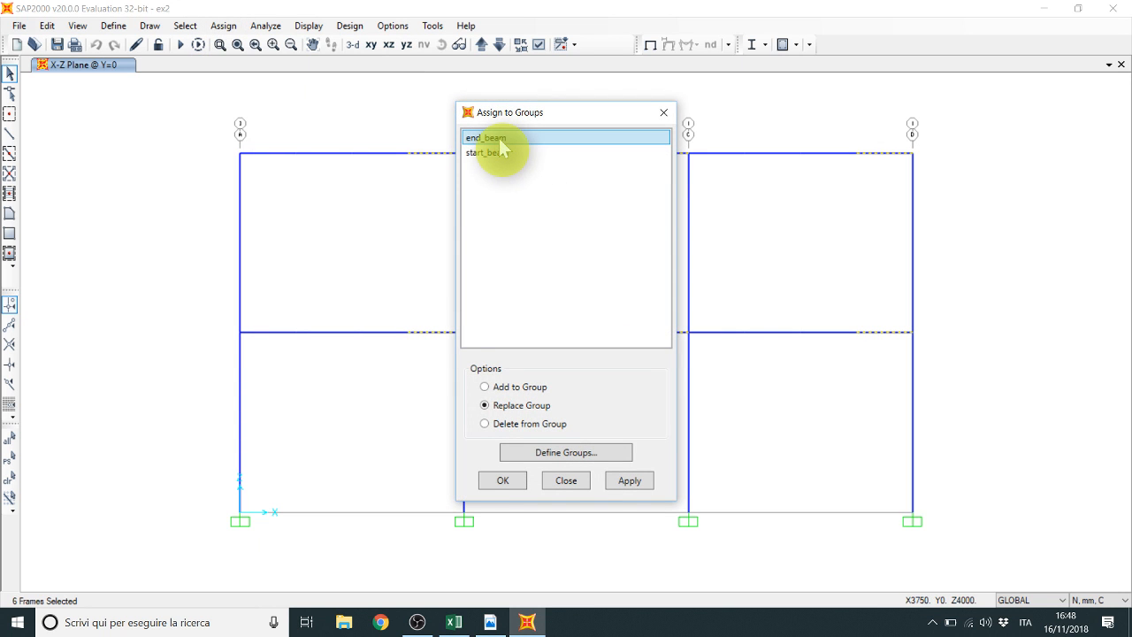
left_click(639, 480)
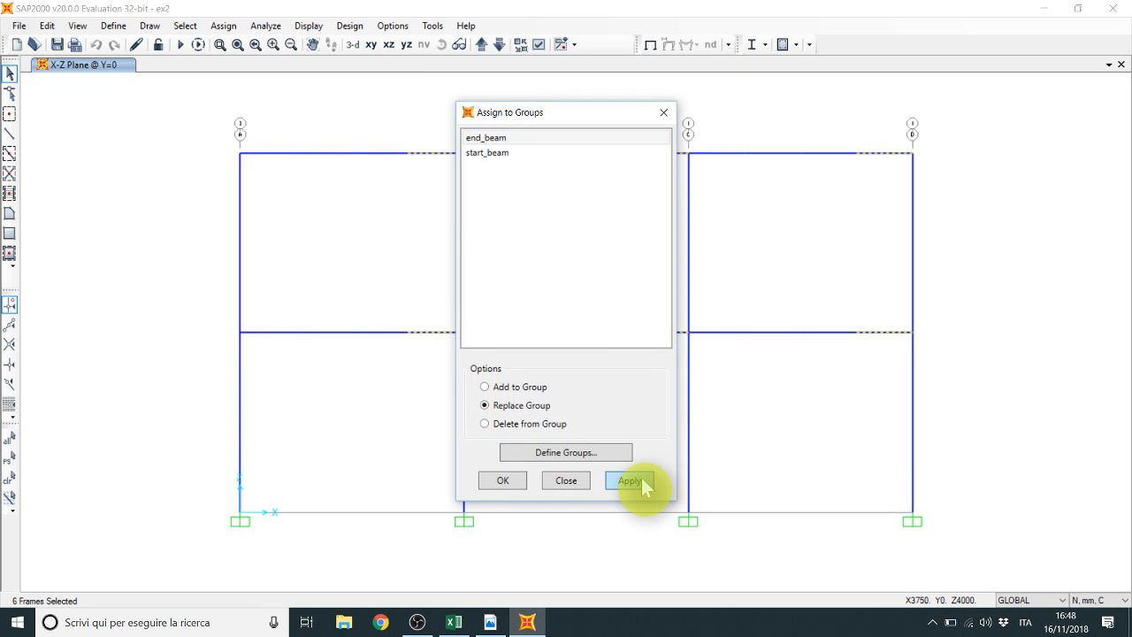
left_click(568, 482)
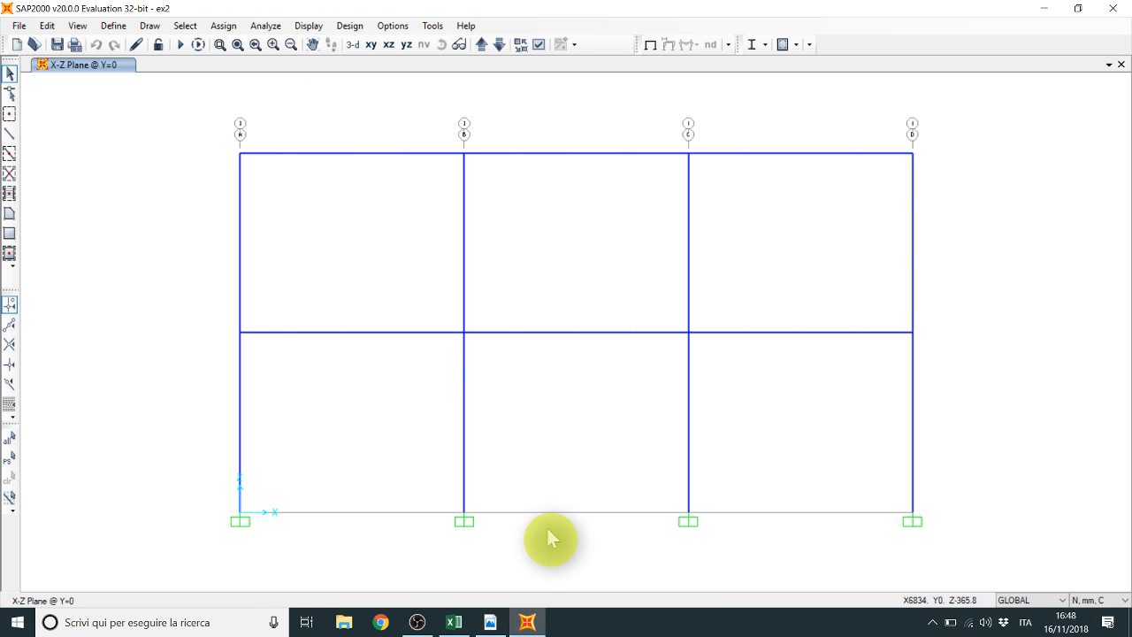
left_click(226, 26)
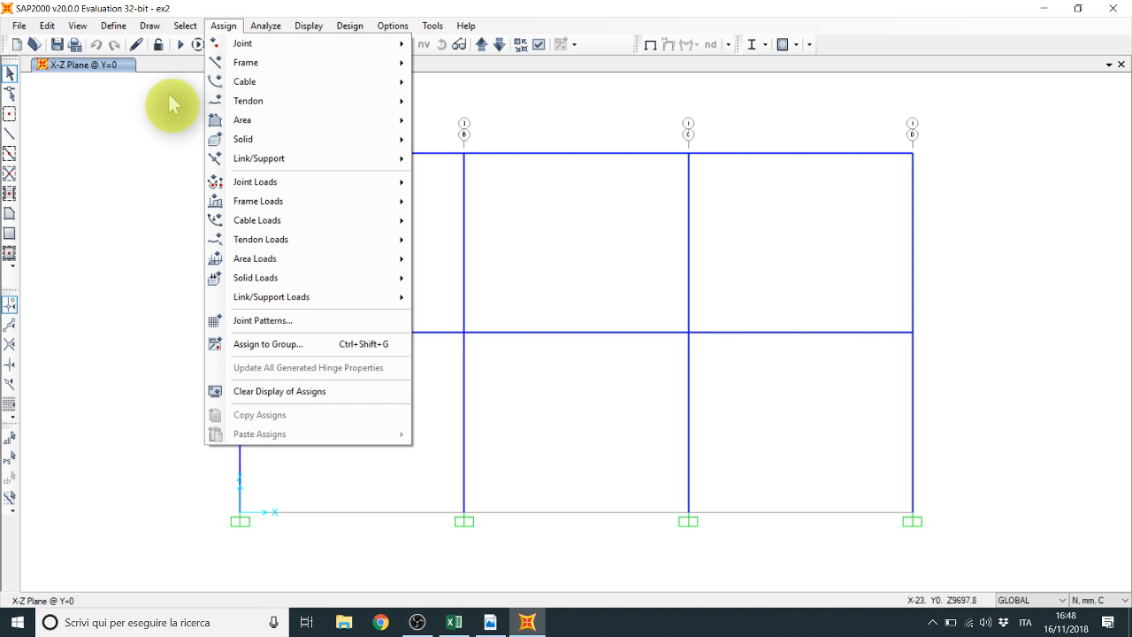
key("Escape")
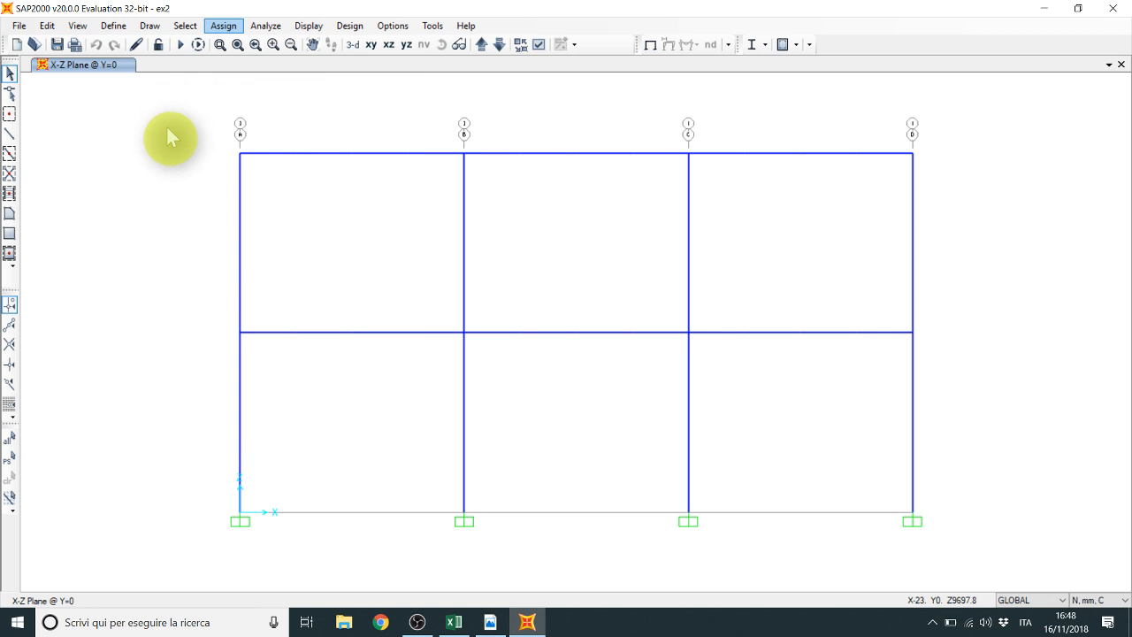
left_click(363, 223)
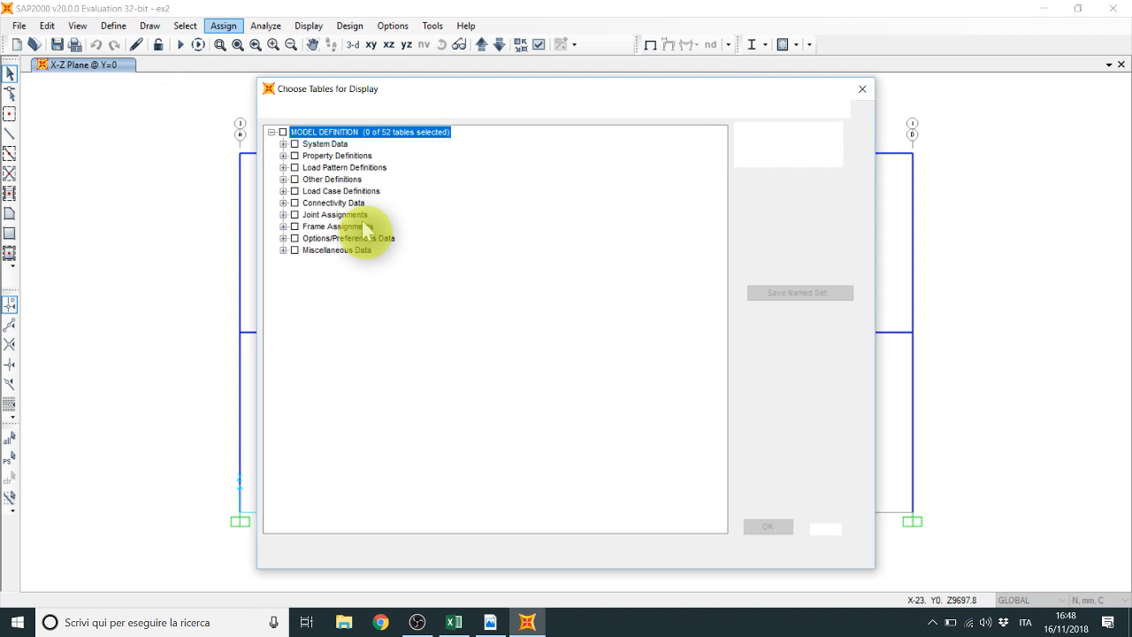
key("Escape")
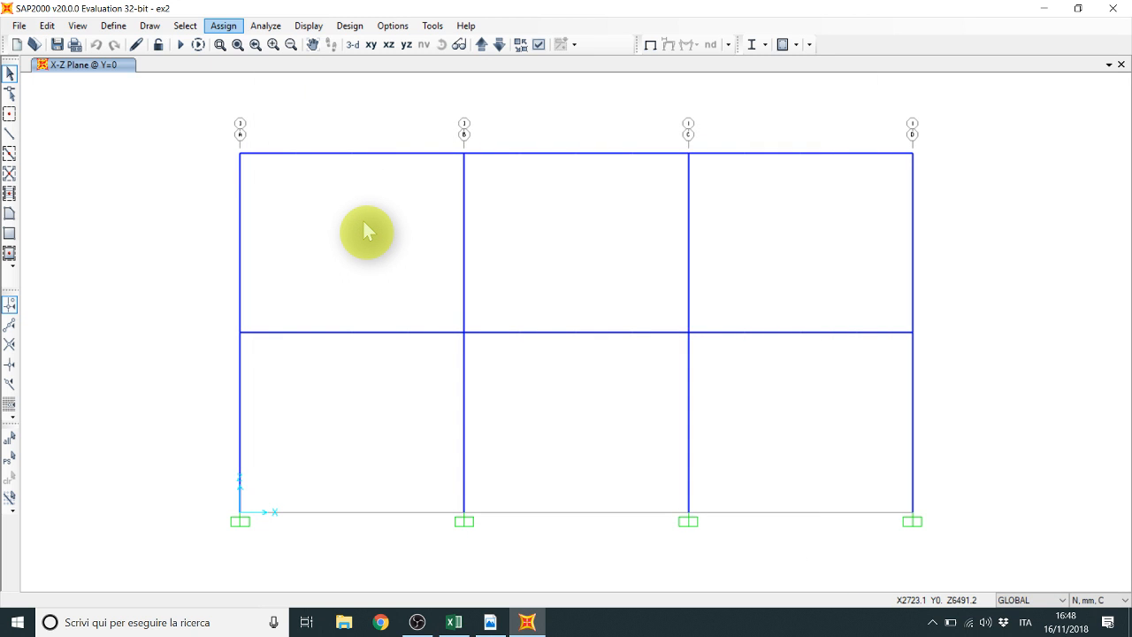
Step: Select all frame elements belonging to the start_beam group
key("ctrl+g")
left_click(477, 247)
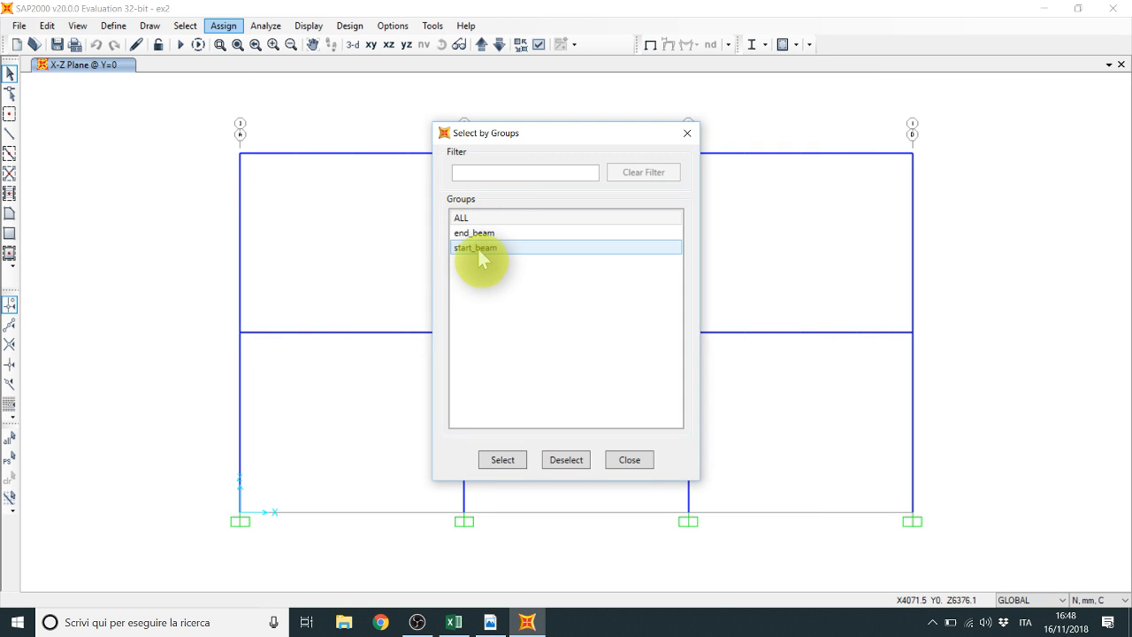
left_click(504, 460)
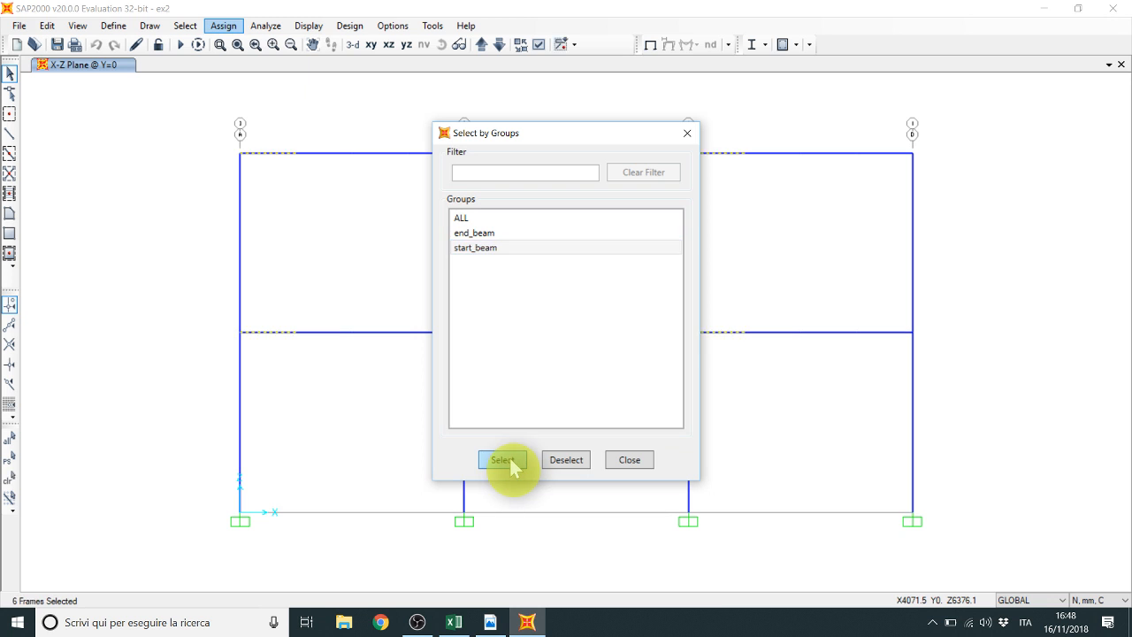
left_click(687, 133)
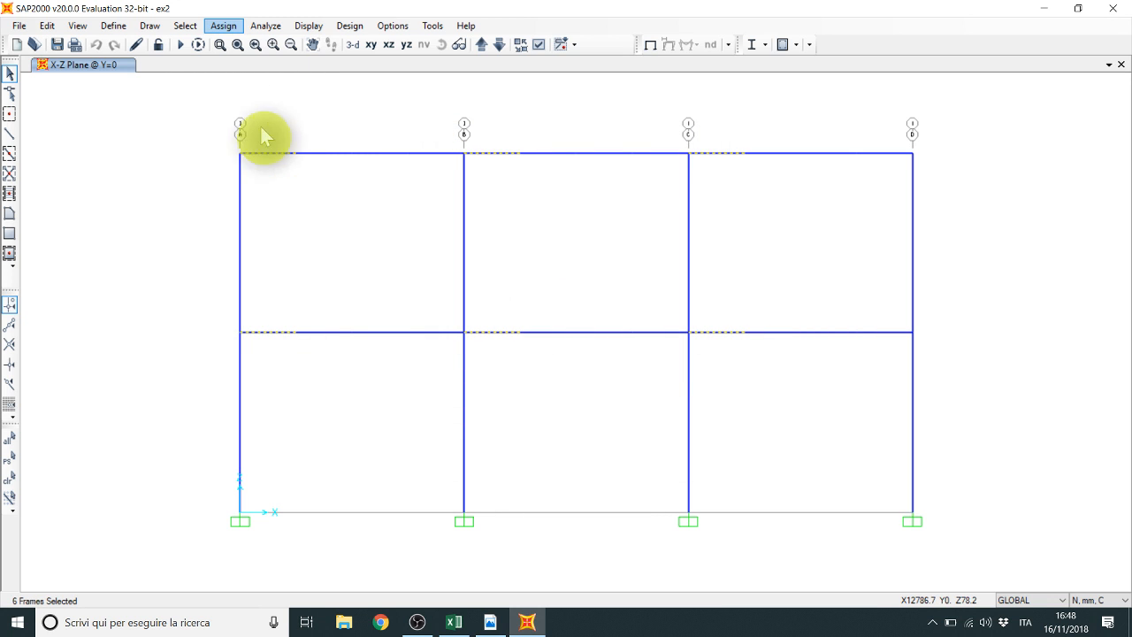
Step: Open the frame releases and partial fixity assignment for the selected start_beam segments
left_click(265, 25)
left_click(266, 25)
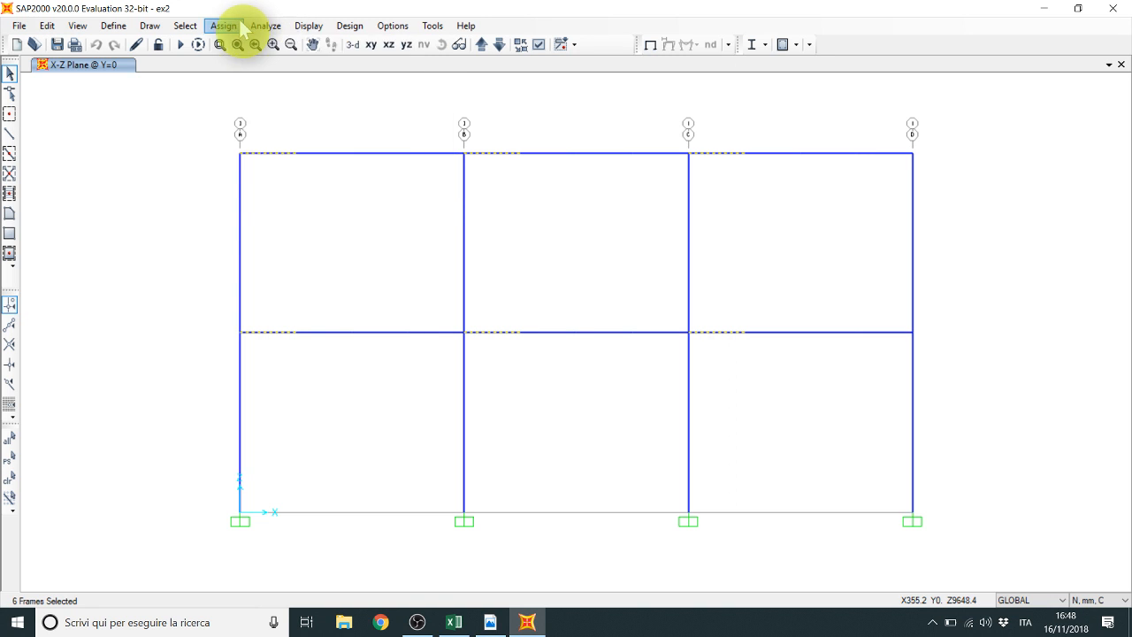
left_click(224, 26)
mouse_move(276, 58)
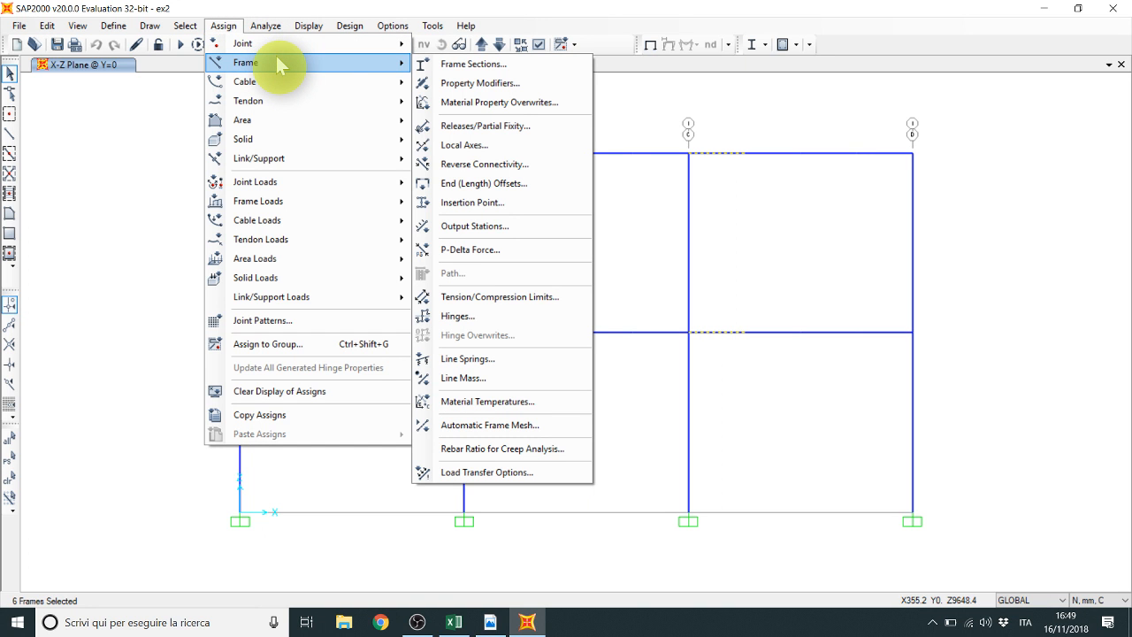
left_click(493, 130)
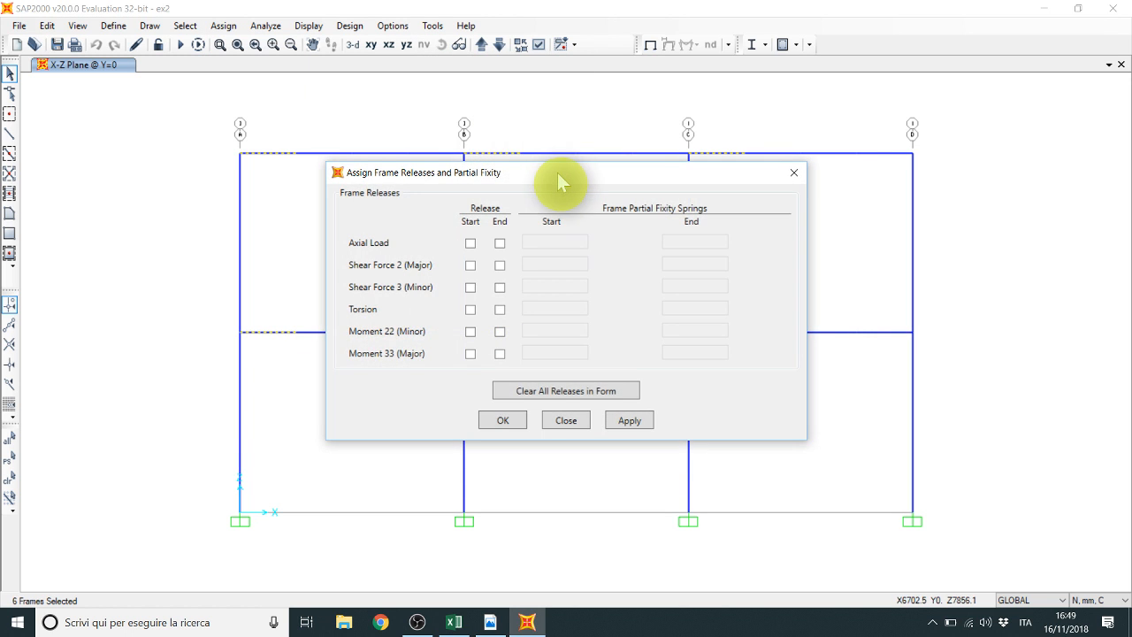
left_click_drag(561, 174, 564, 93)
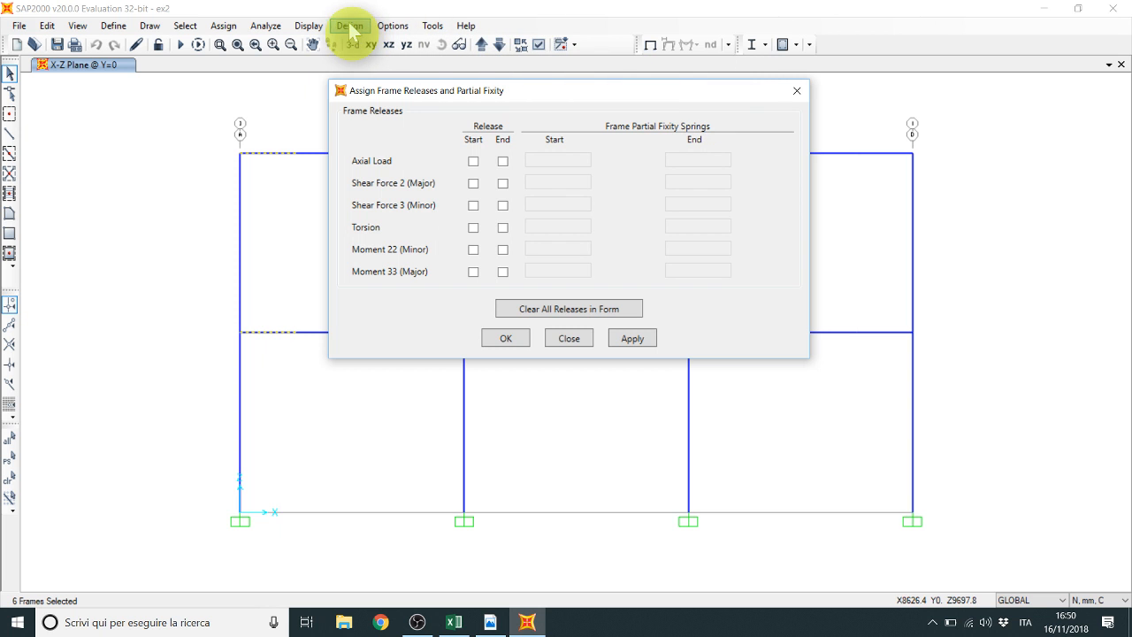
Step: Turn on the display of frame local axes in the display options and apply it to the view
left_click(305, 25)
left_click(304, 25)
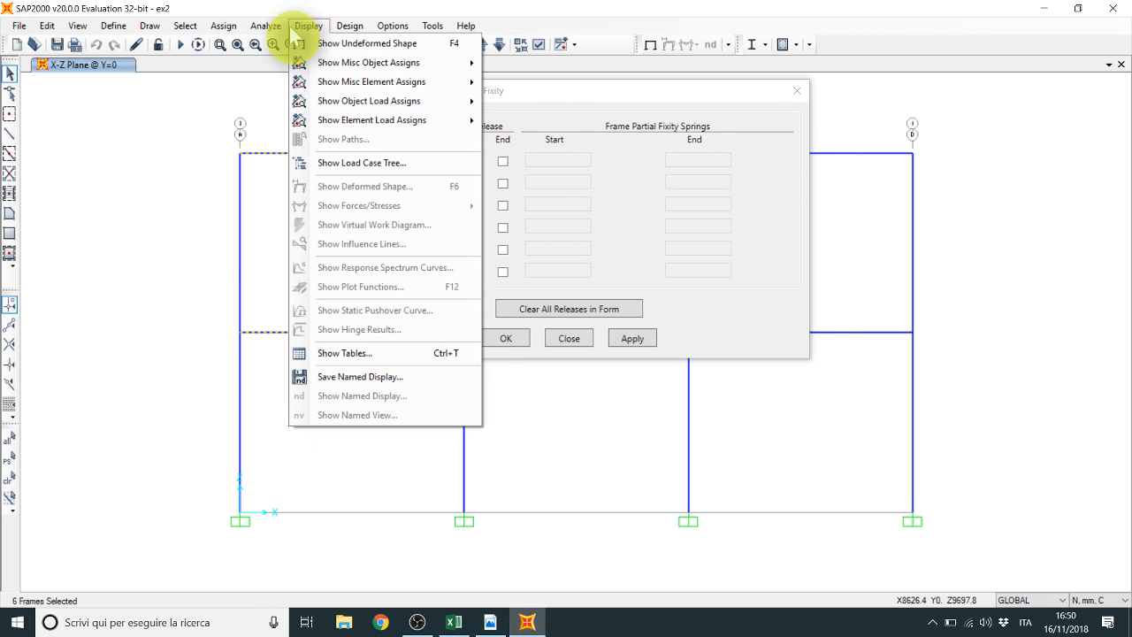
left_click(305, 25)
left_click(539, 45)
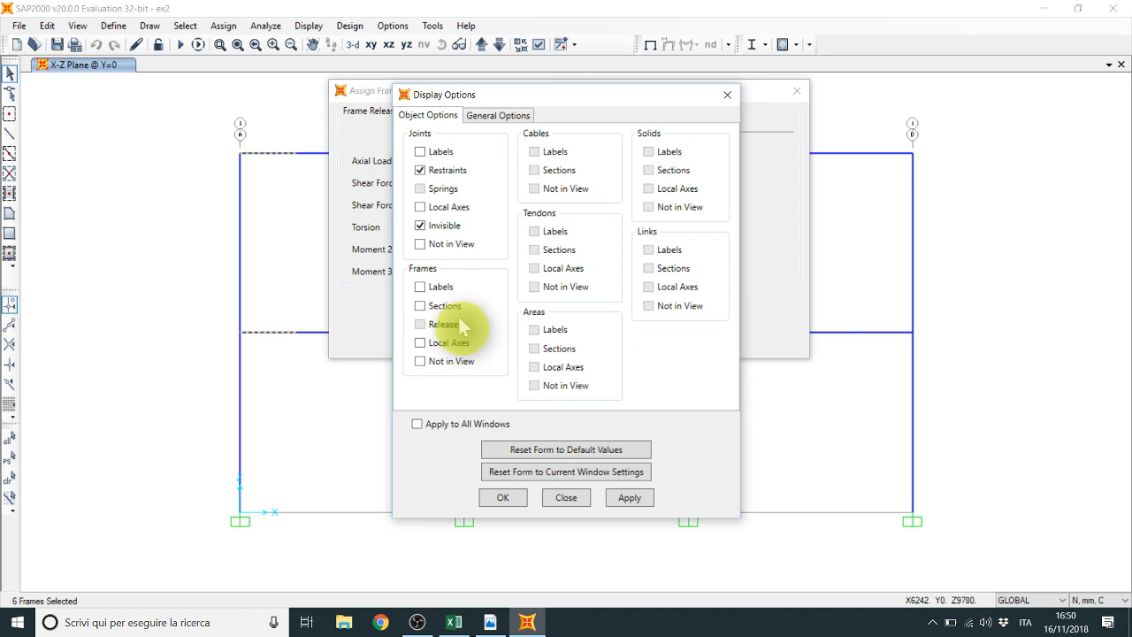
left_click(445, 343)
left_click(628, 497)
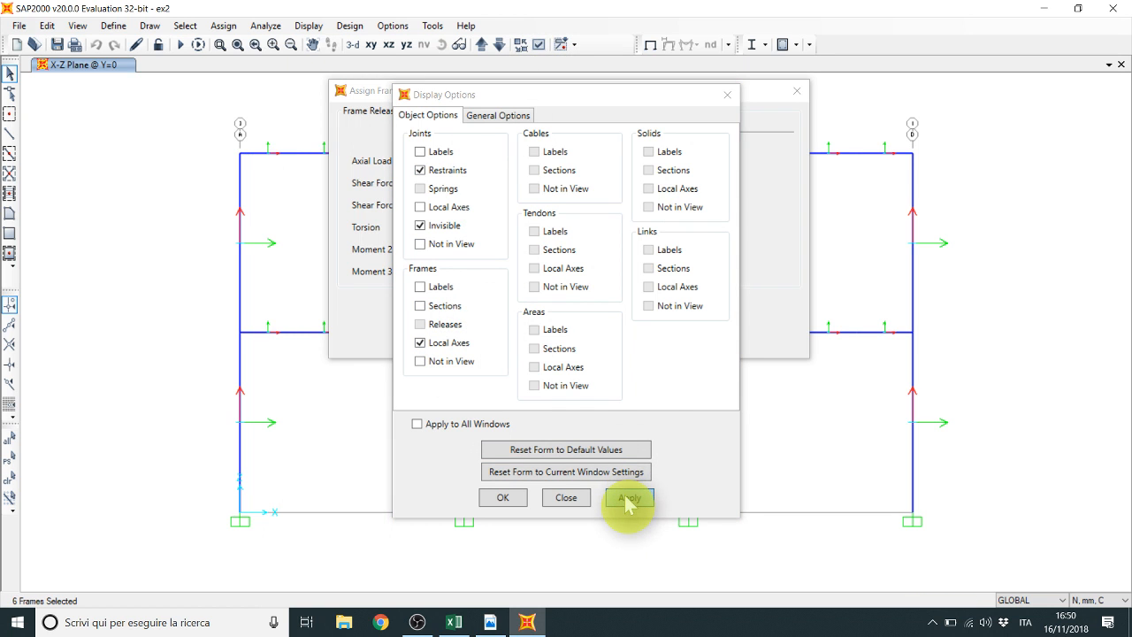
left_click(797, 91)
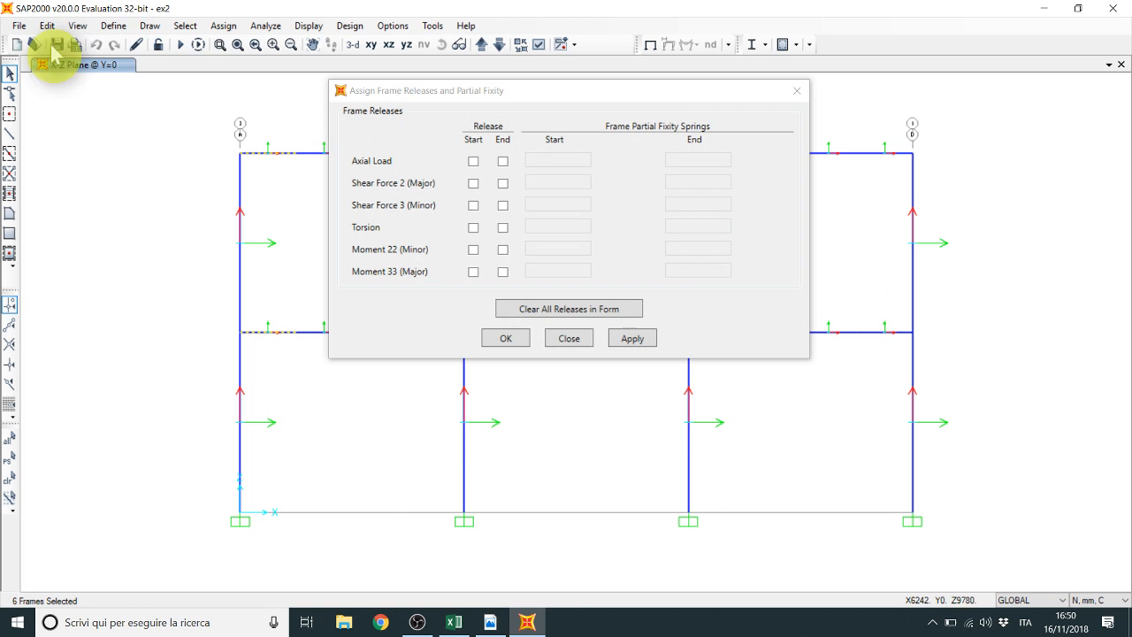
Step: Examine the local axes of the upper beam's start segment at grid A up close, and restore the full frame view
left_click(220, 45)
left_click_drag(237, 135, 352, 227)
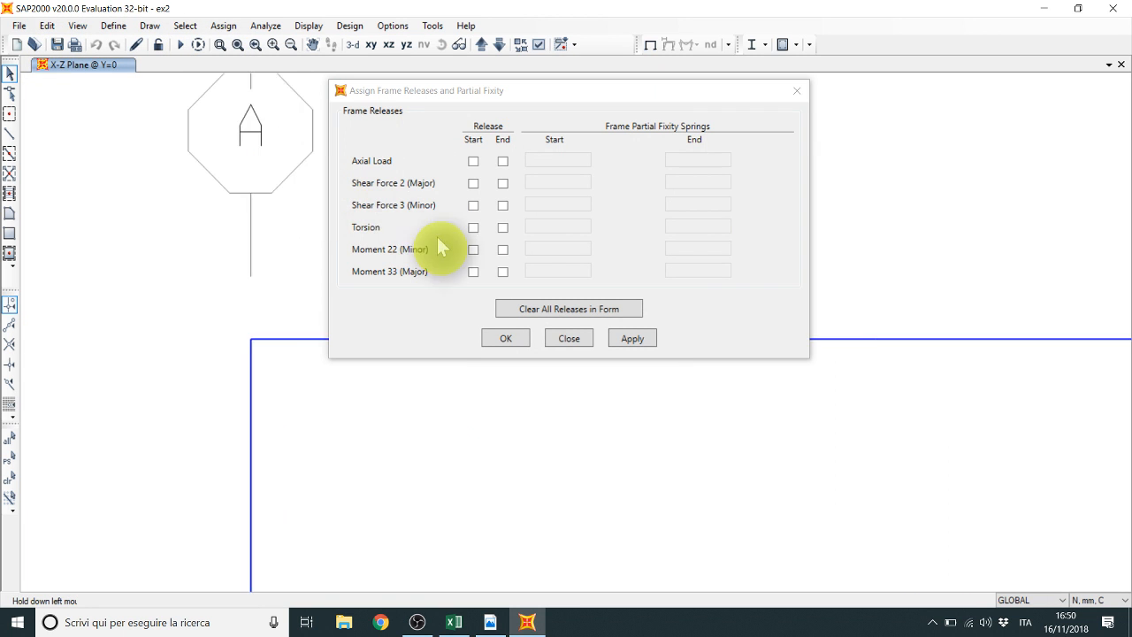
left_click_drag(518, 102, 166, 159)
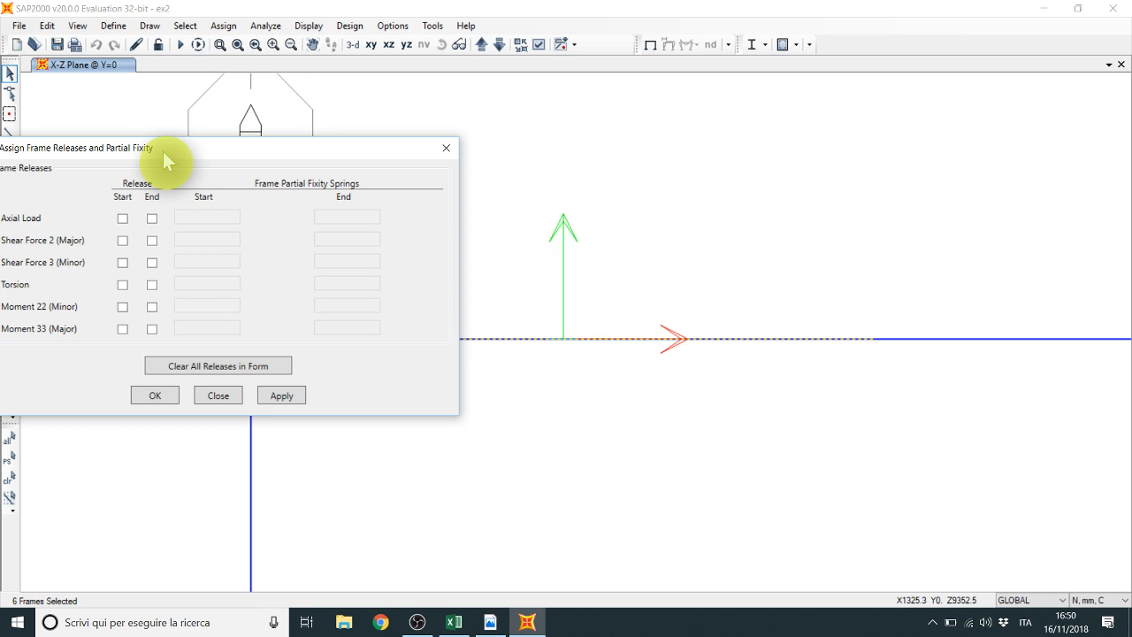
left_click_drag(163, 151, 316, 206)
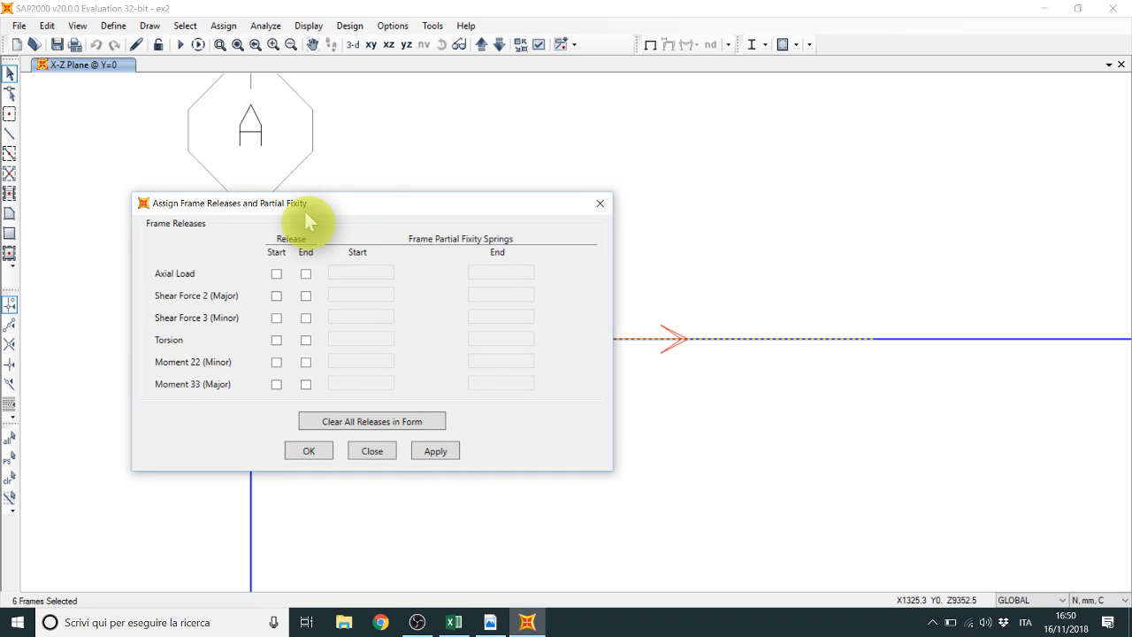
left_click(239, 50)
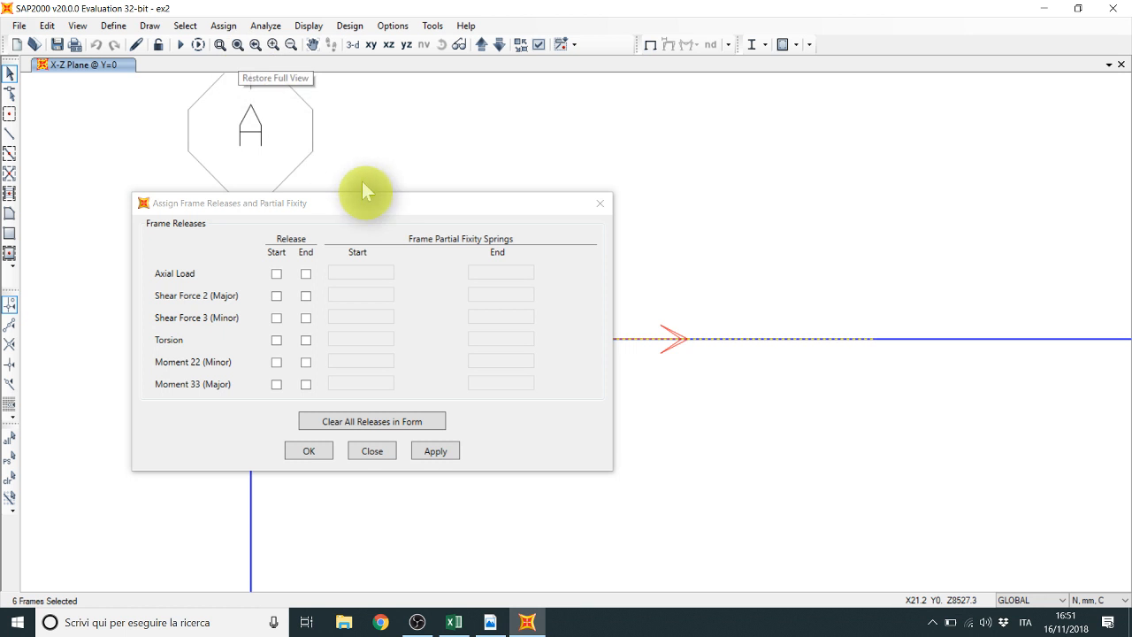
left_click(238, 46)
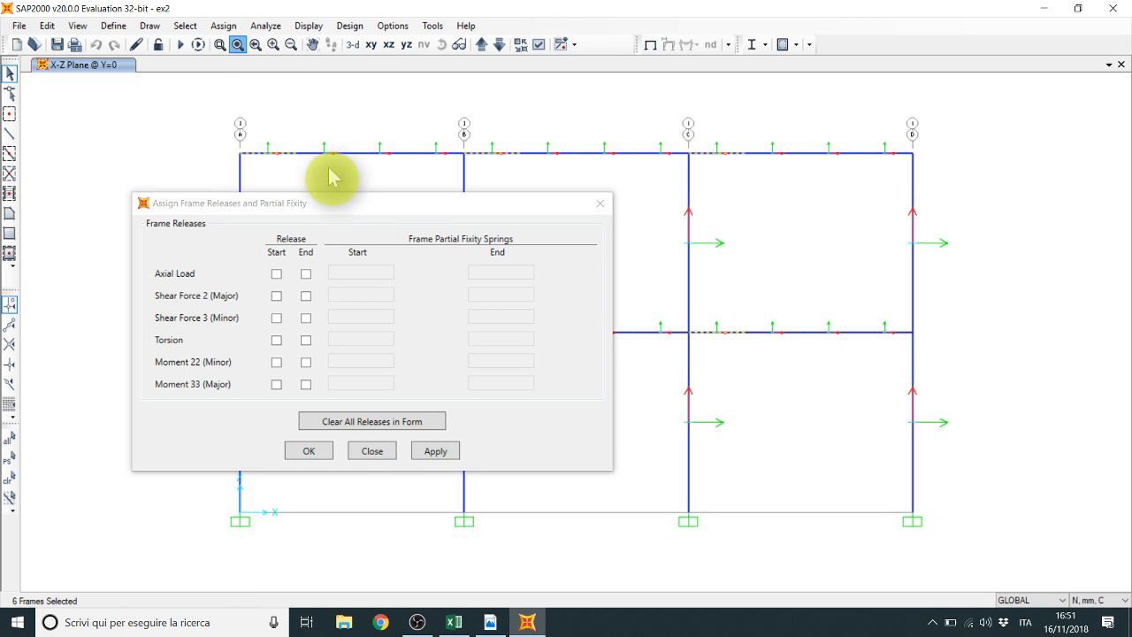
left_click_drag(389, 217, 650, 213)
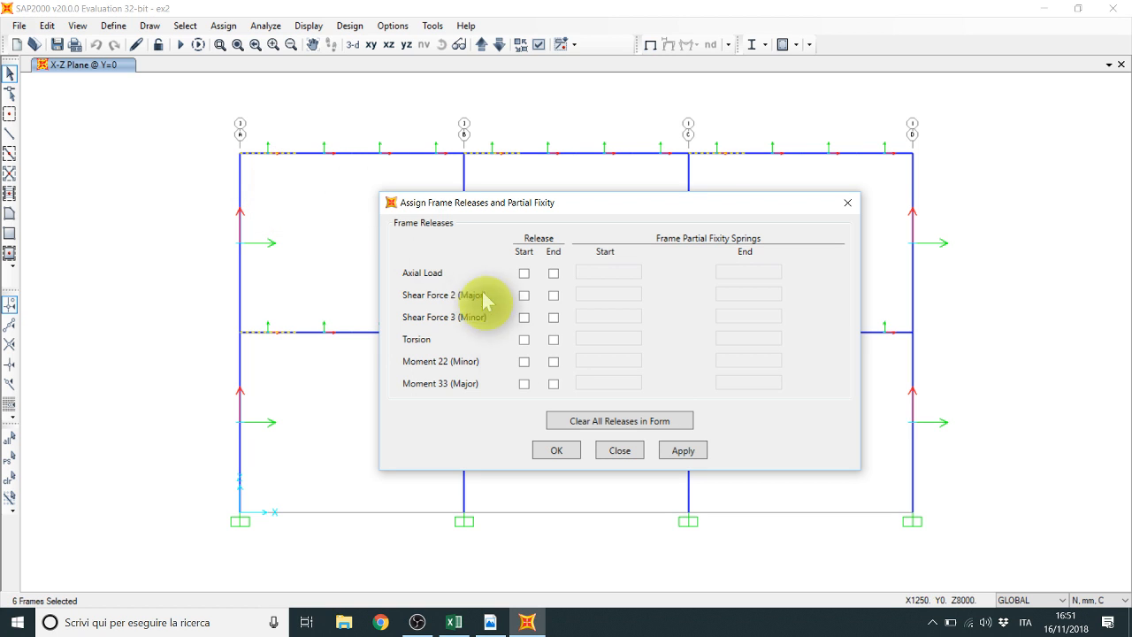
Step: Apply a Moment 33 (Major) release with zero spring stiffness at the start of the selected beam segments
left_click(525, 386)
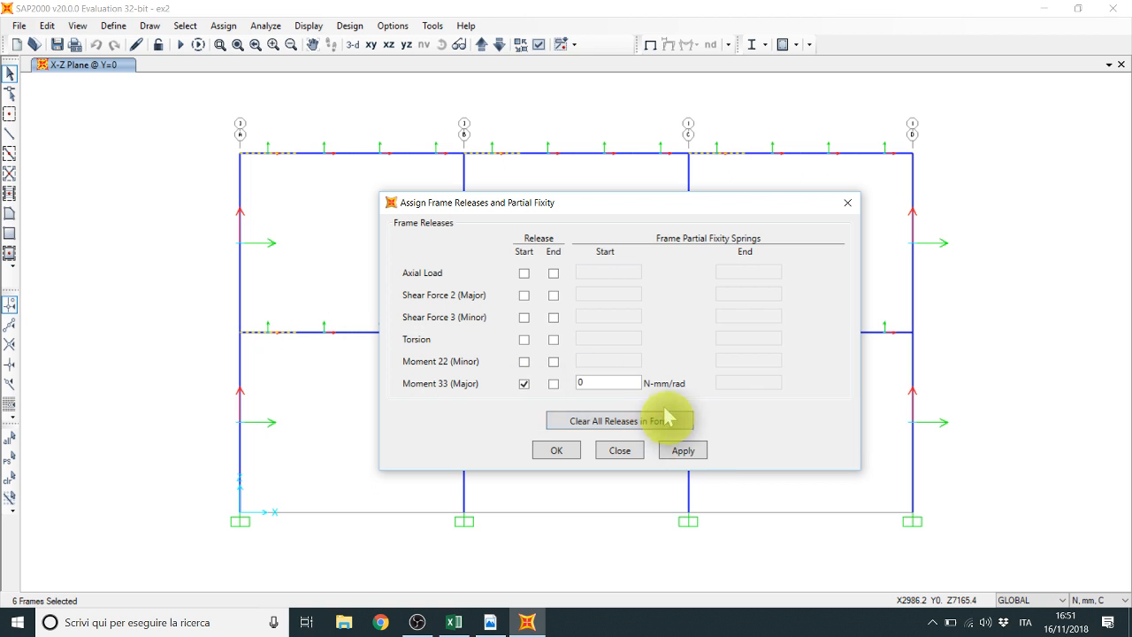
left_click(582, 384)
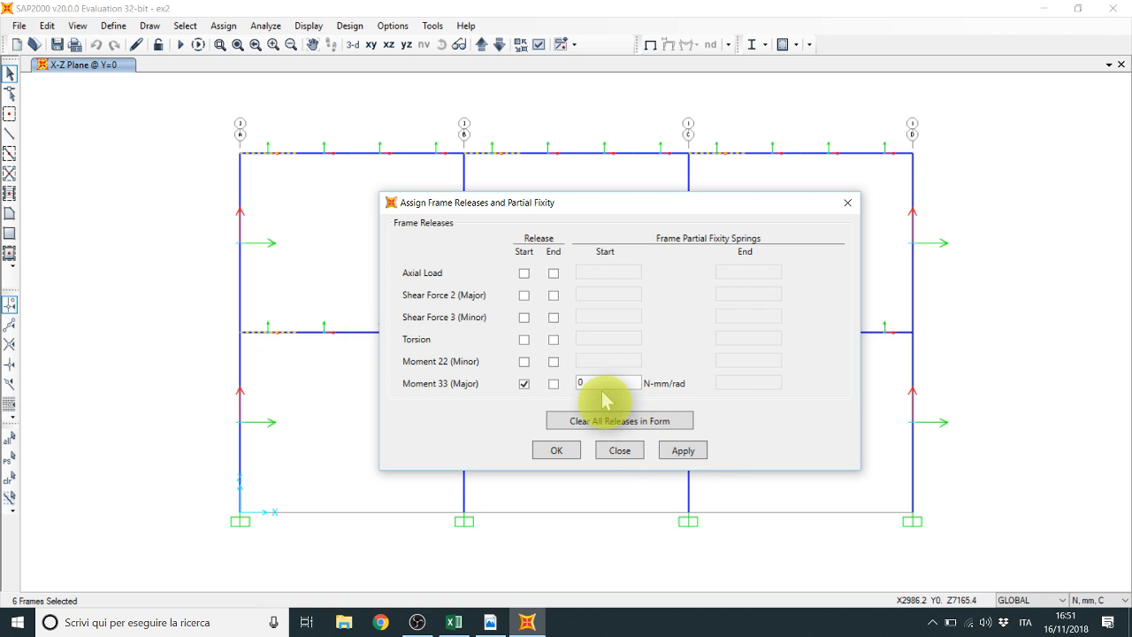
left_click(681, 452)
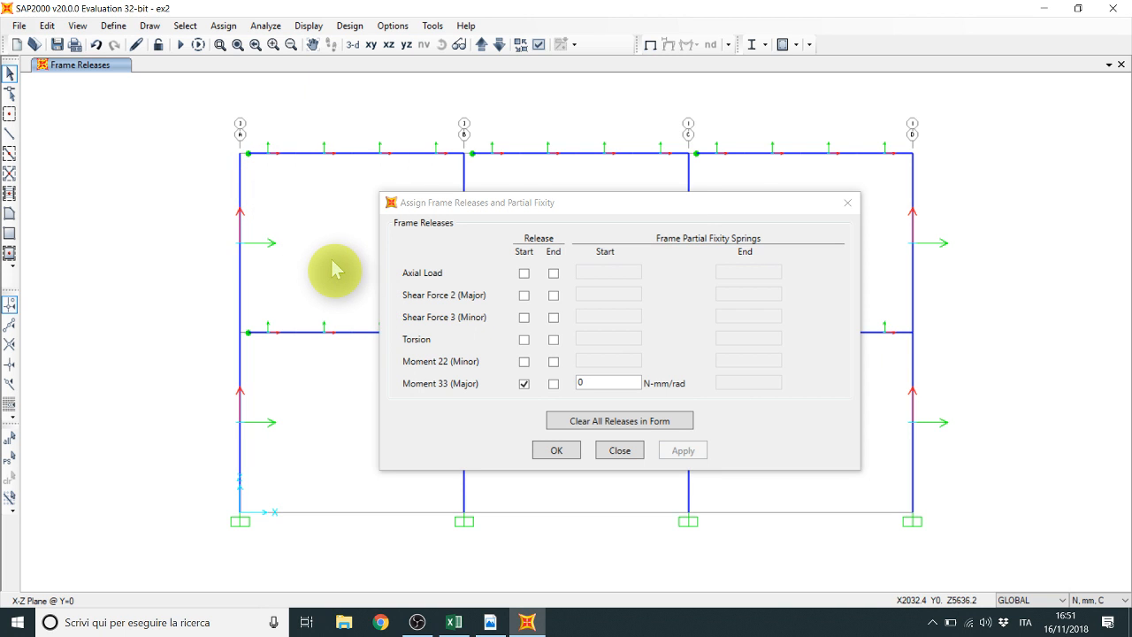
Step: Reselect the start_beam group and apply Moment 33 (Major) releases with zero stiffness at both the start and end of its segments
key("ctrl+g")
left_click(464, 252)
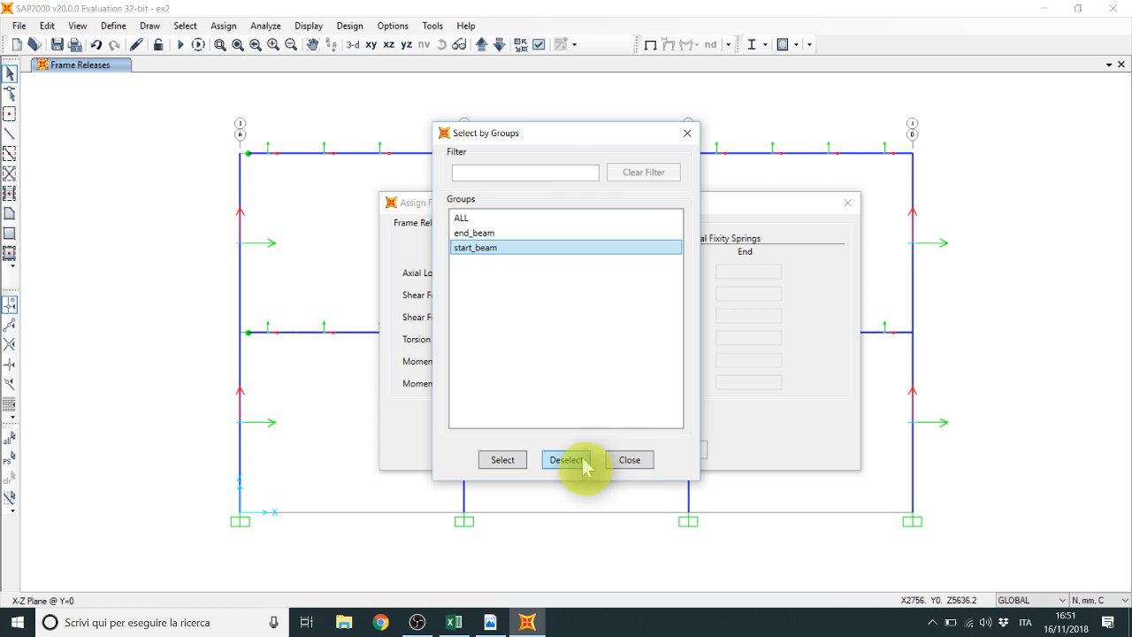
left_click(502, 460)
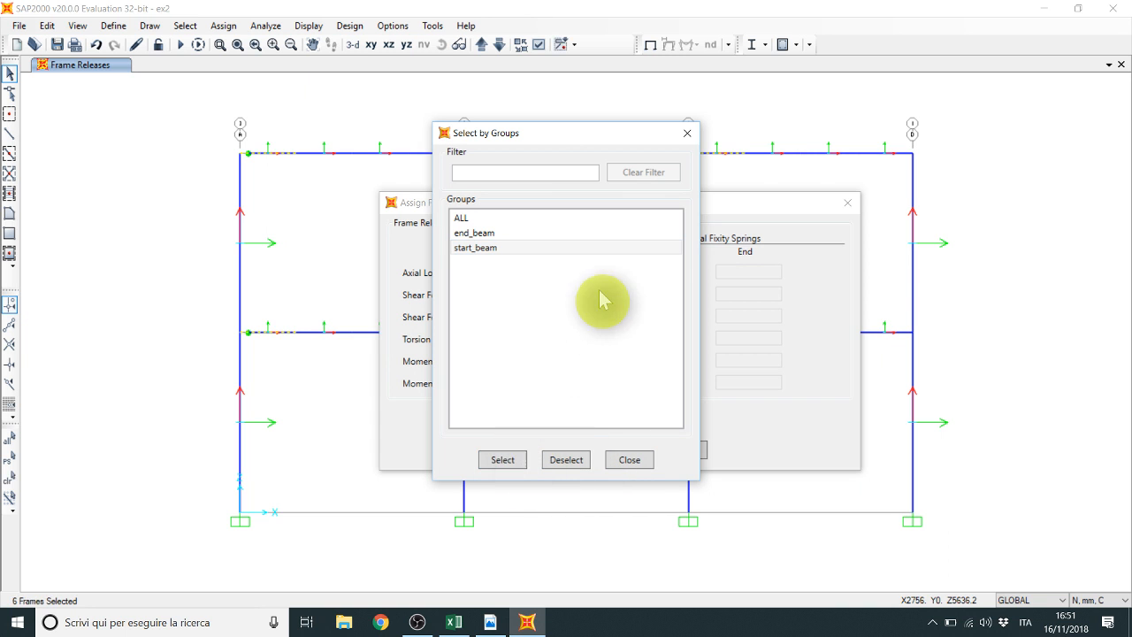
left_click(688, 132)
left_click(554, 384)
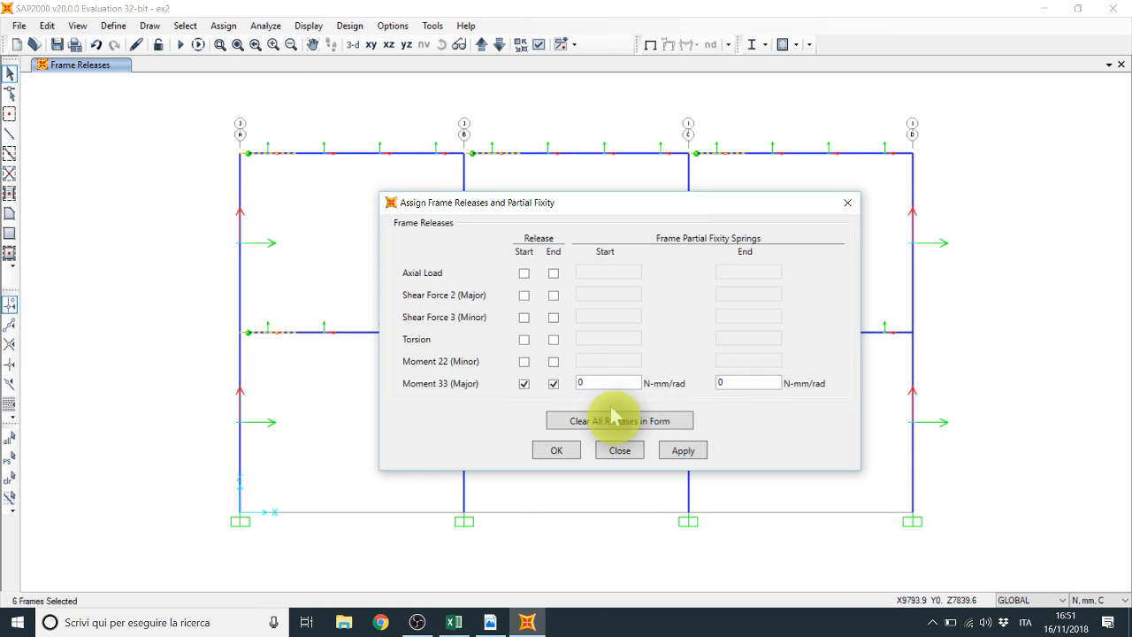
left_click(684, 450)
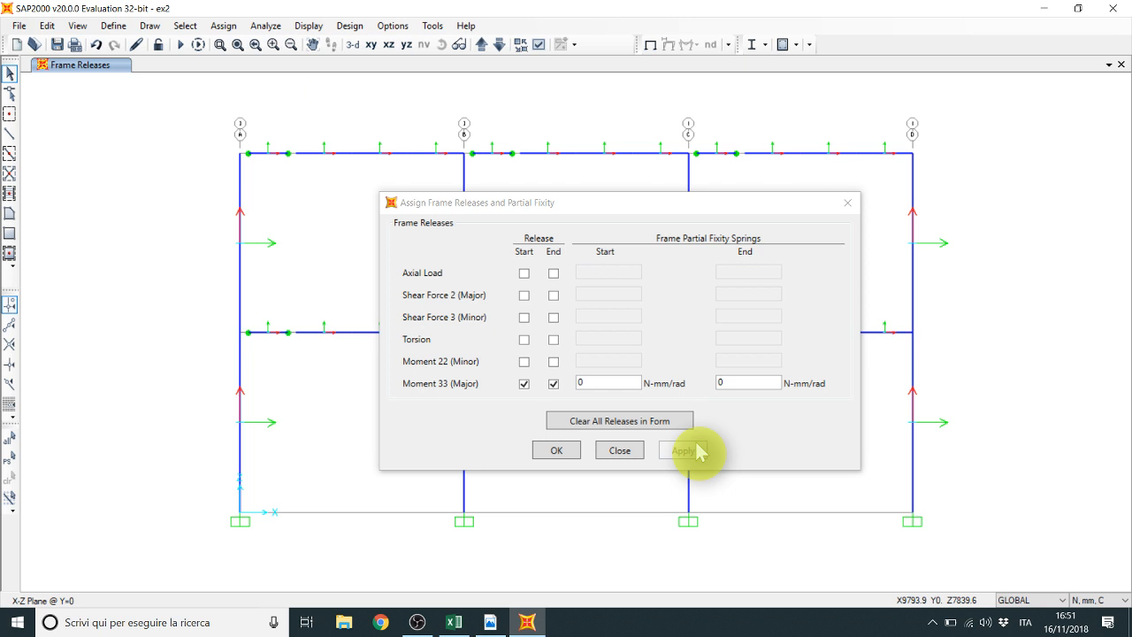
Step: Select the start_beam group again and remove the Moment 33 end release from the form, keeping only the start release
key("ctrl+g")
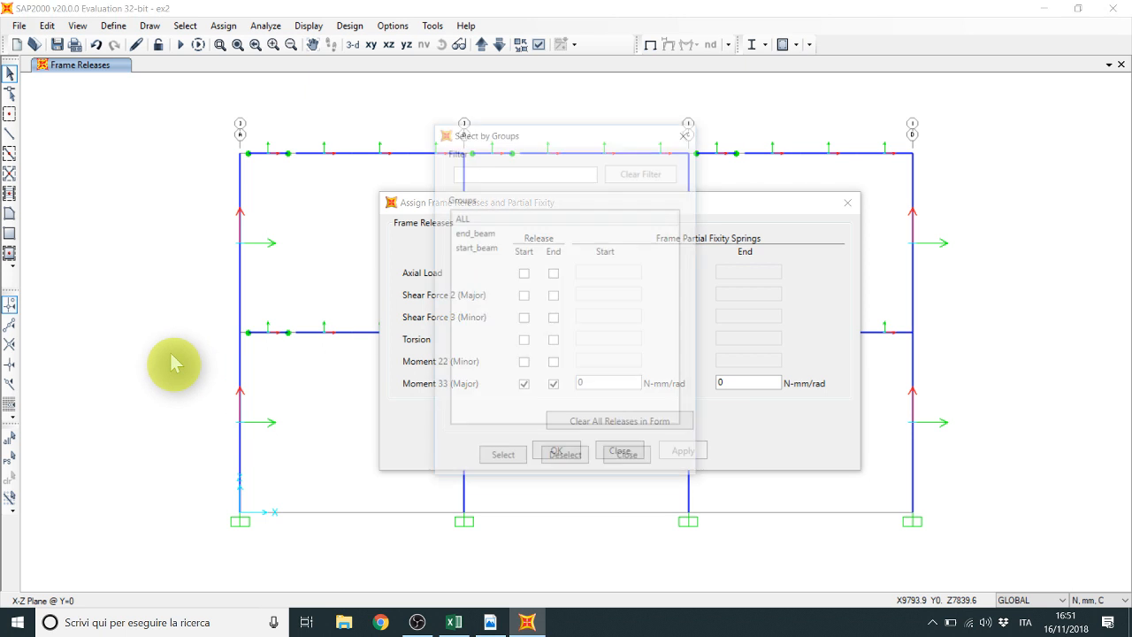
left_click(483, 248)
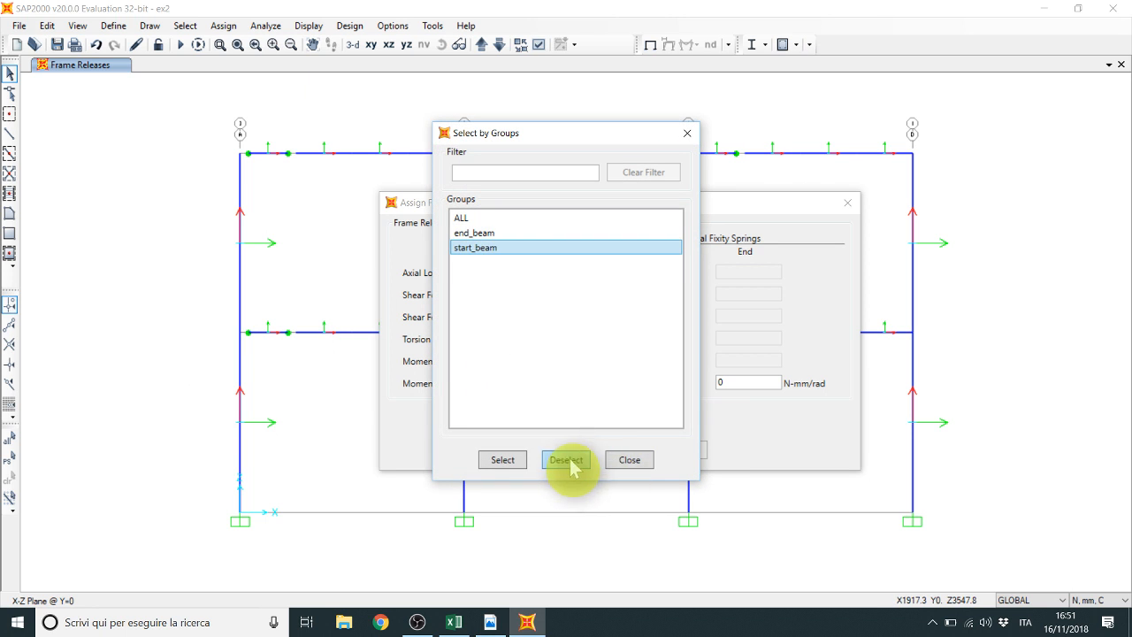
left_click(509, 459)
left_click(687, 133)
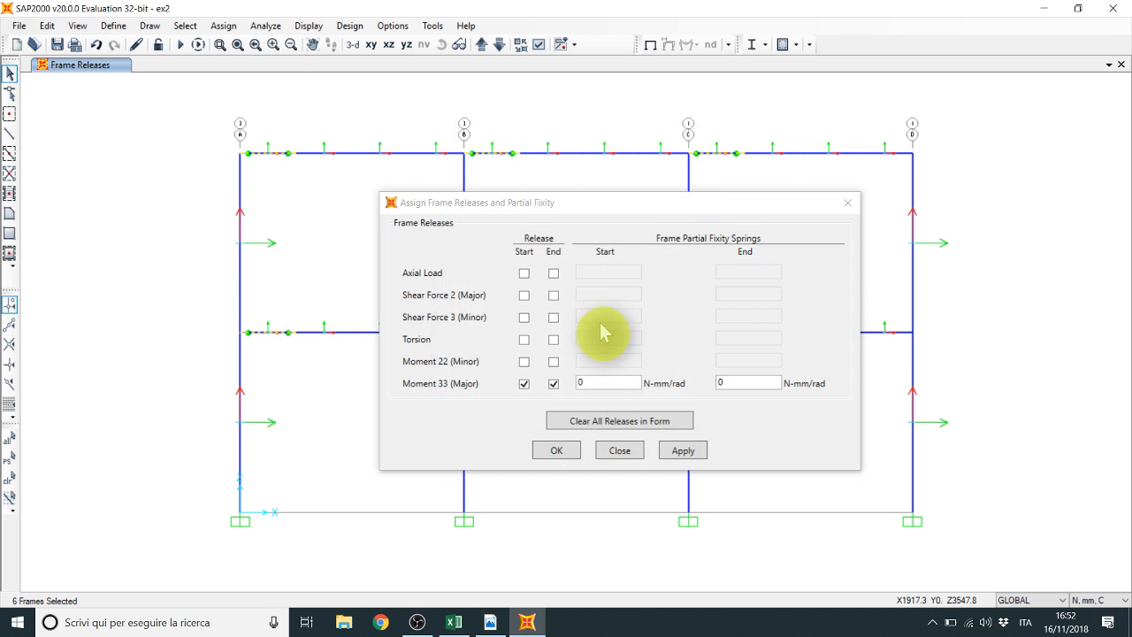
left_click(553, 383)
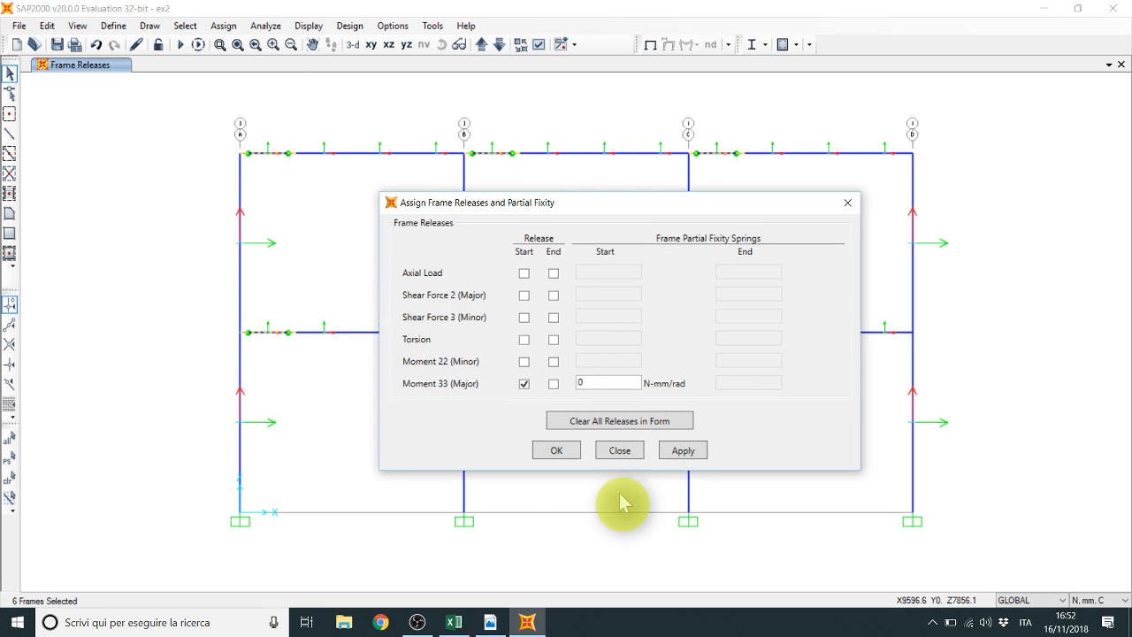
Step: Look up the semi-rigid joint stiffness on page 14 of the PDF in Adobe Acrobat Reader, and return to SAP2000
left_click(489, 621)
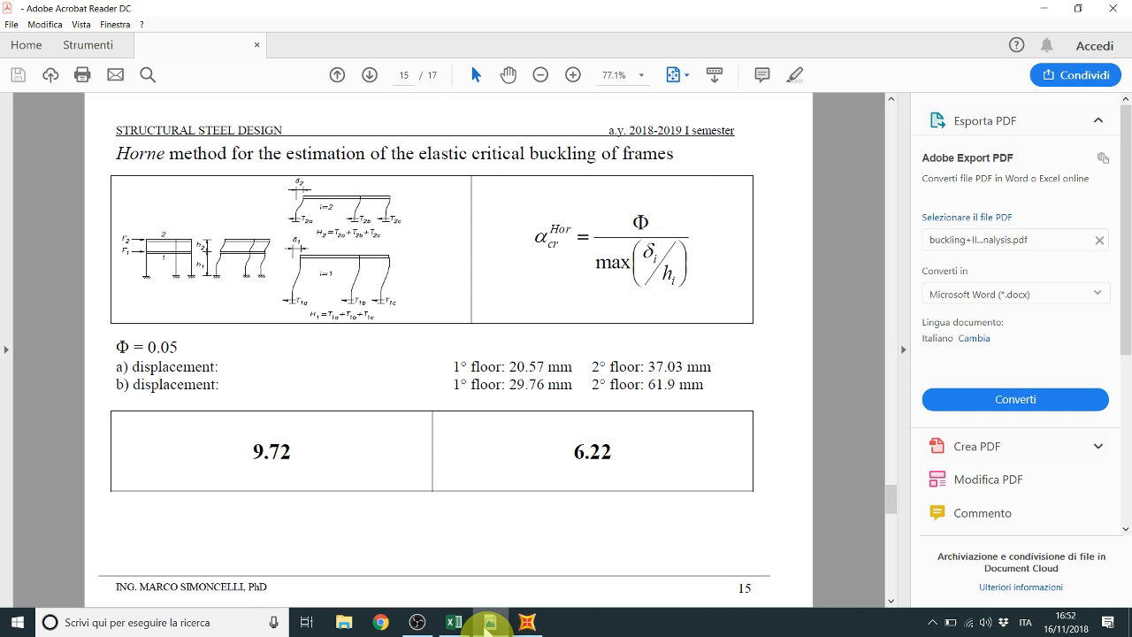
scroll(433, 340, "up", 2)
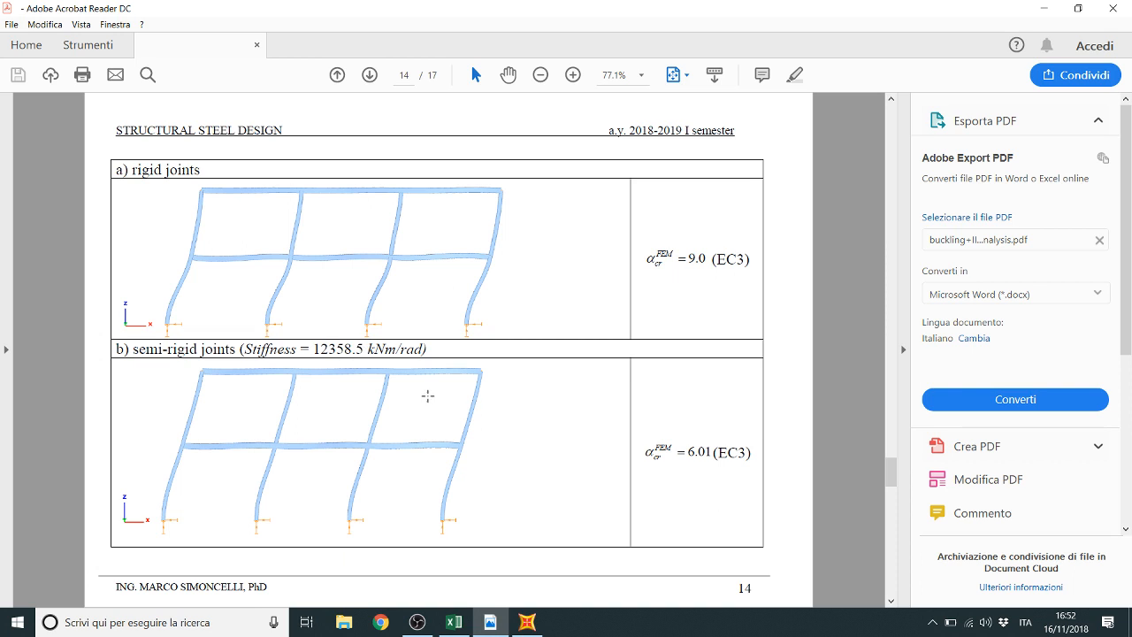
left_click(529, 625)
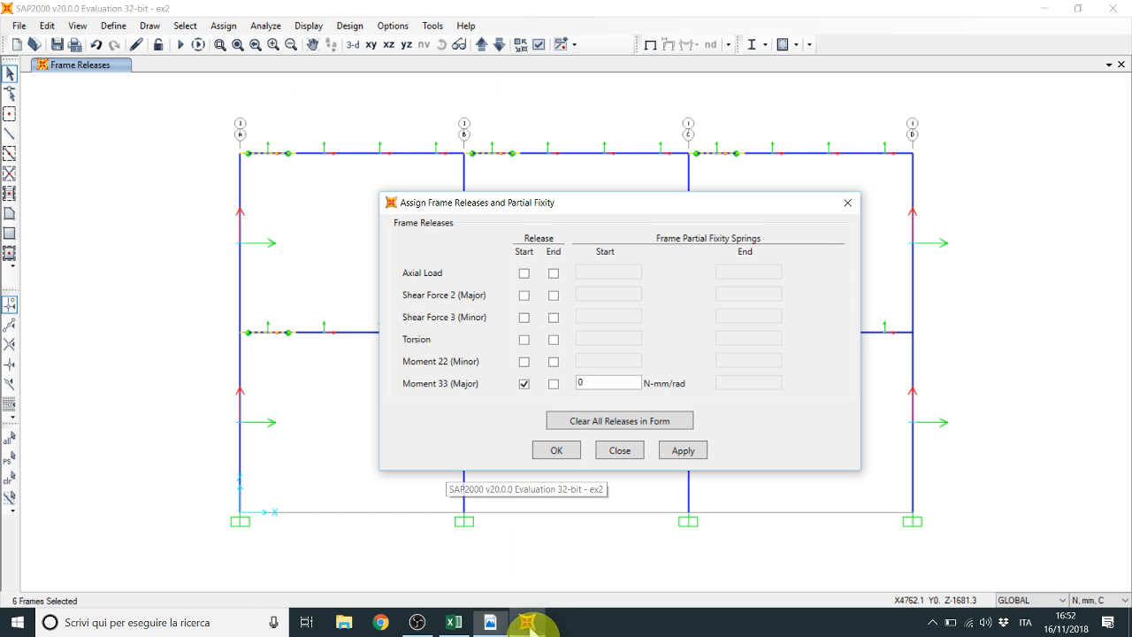
double_click(589, 386)
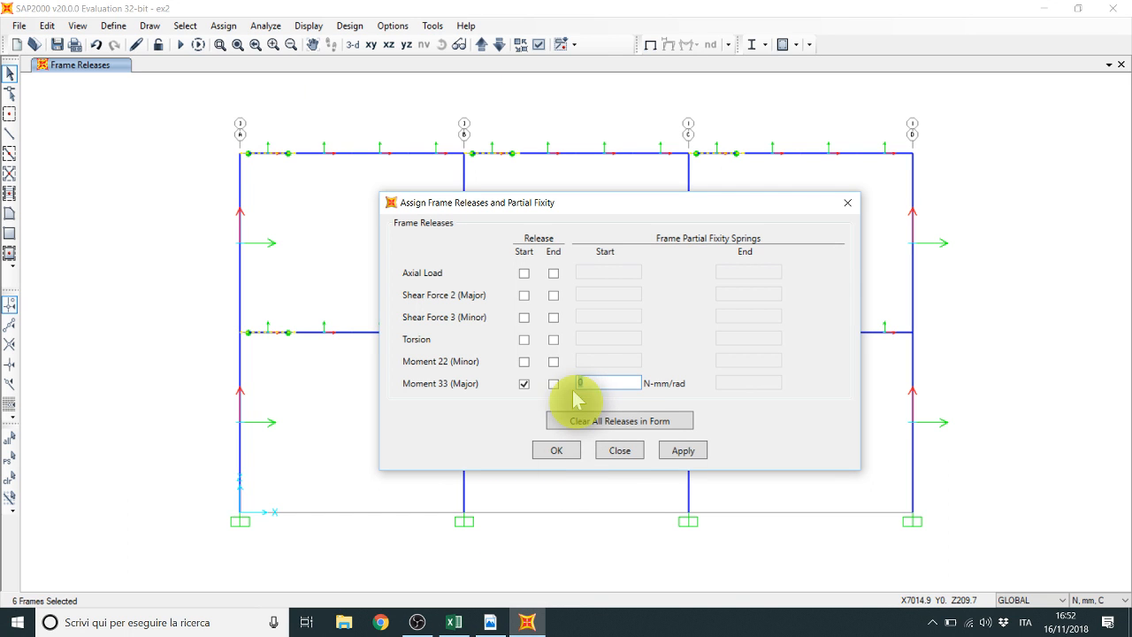
left_click(531, 625)
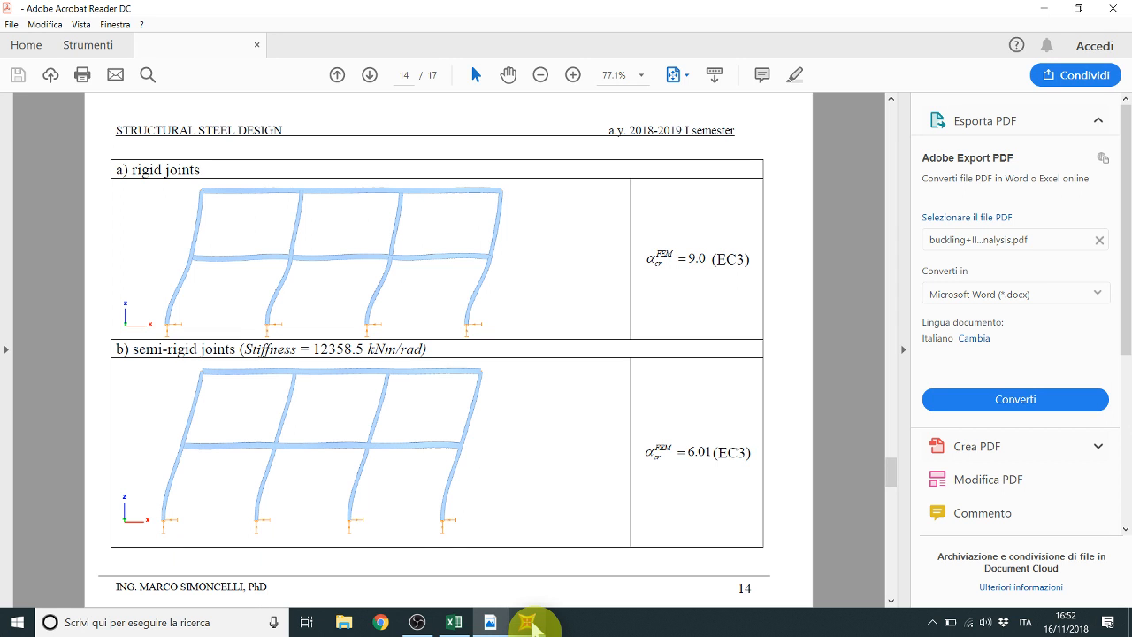
left_click(528, 622)
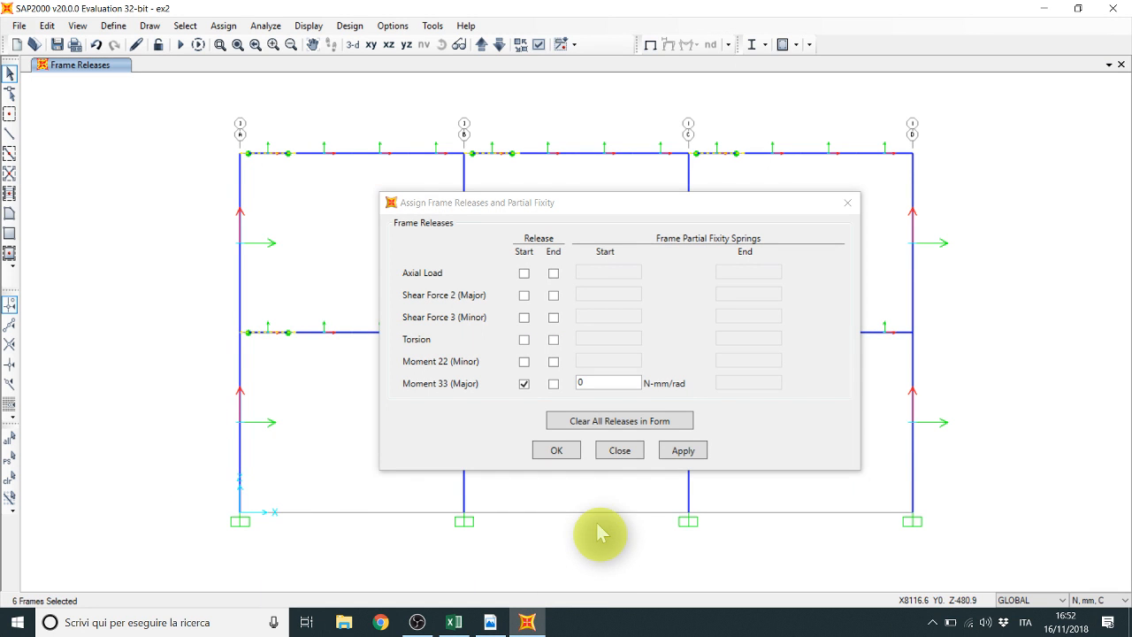
Step: Apply a Moment 33 start partial fixity spring of 12358.8E6 N-mm/rad to the start_beam segments, and copy the stiffness value
left_click(617, 397)
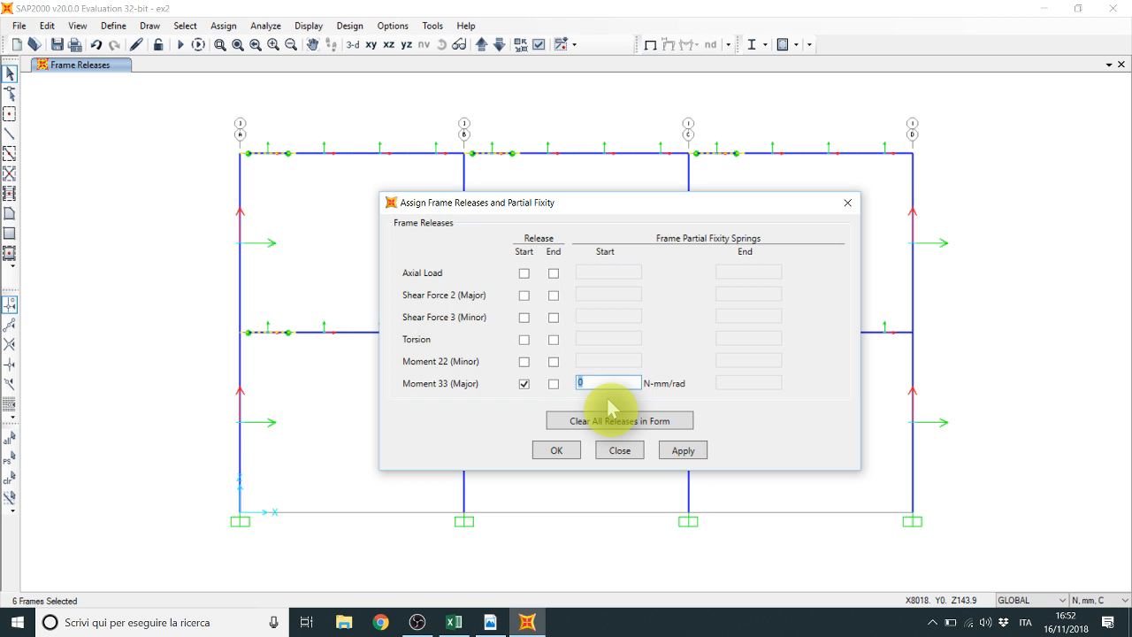
type("12358.86")
type("6")
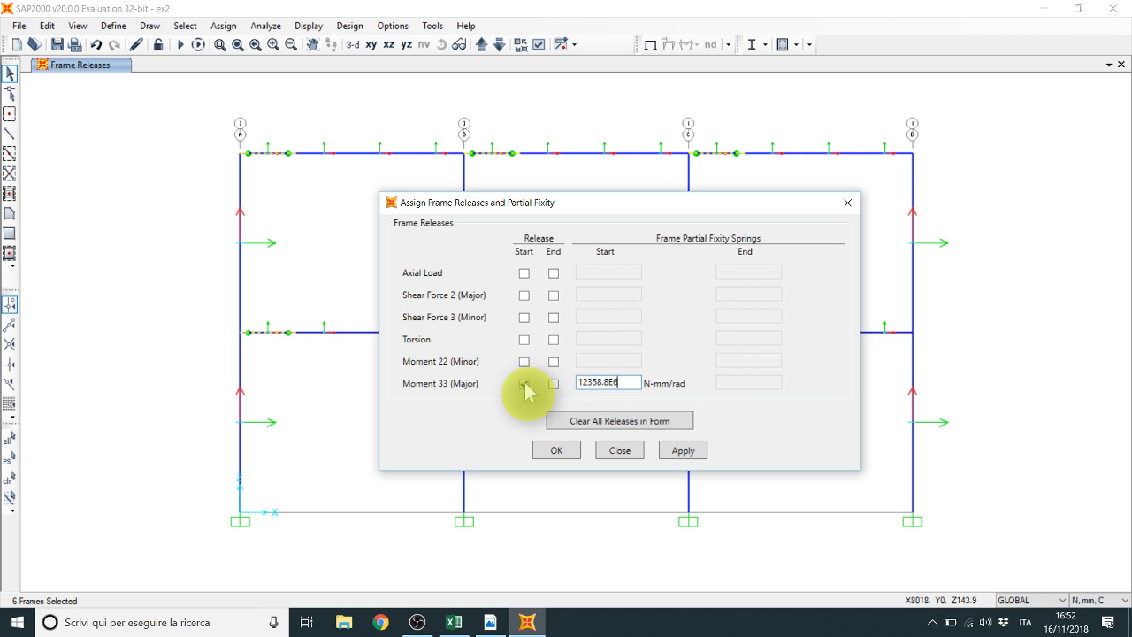
left_click(692, 457)
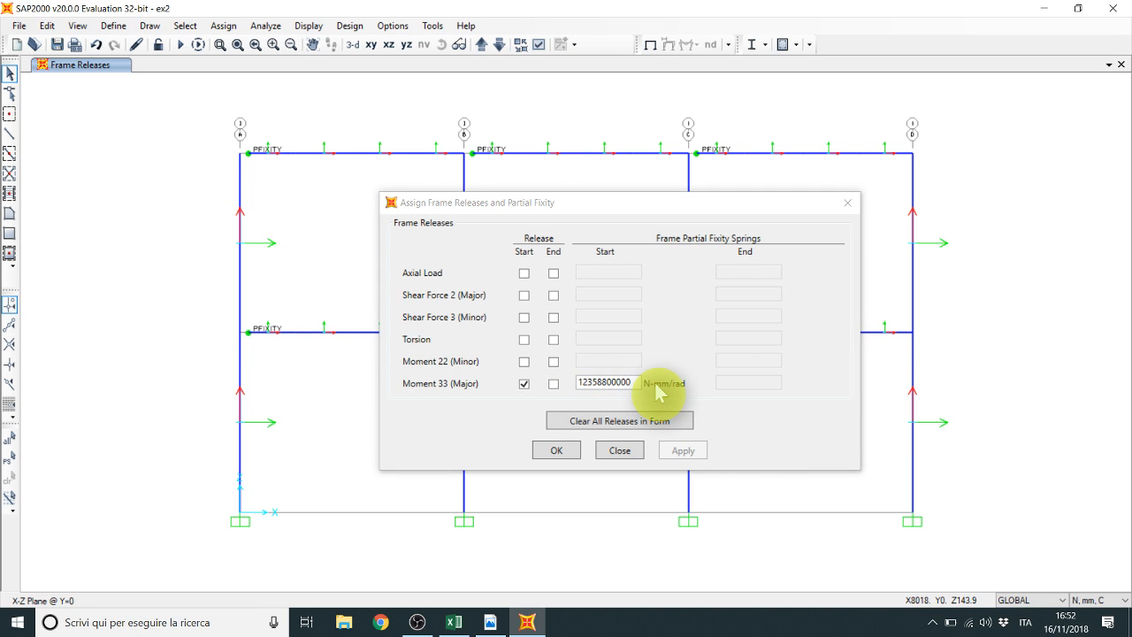
double_click(593, 382)
key("ctrl+c")
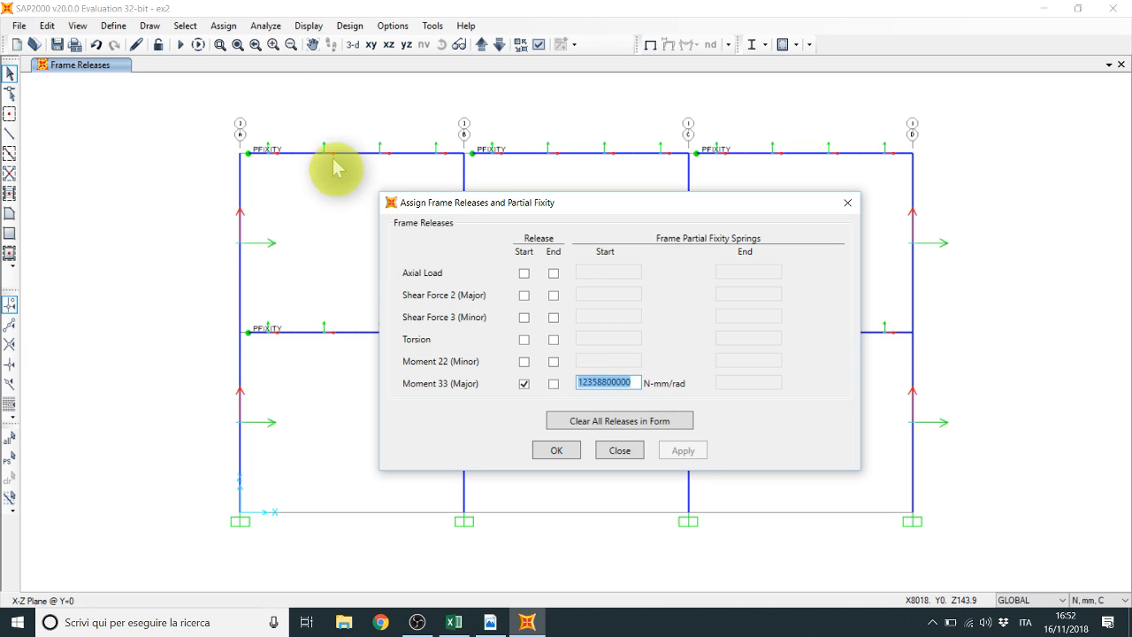
left_click(205, 260)
key("ctrl+t")
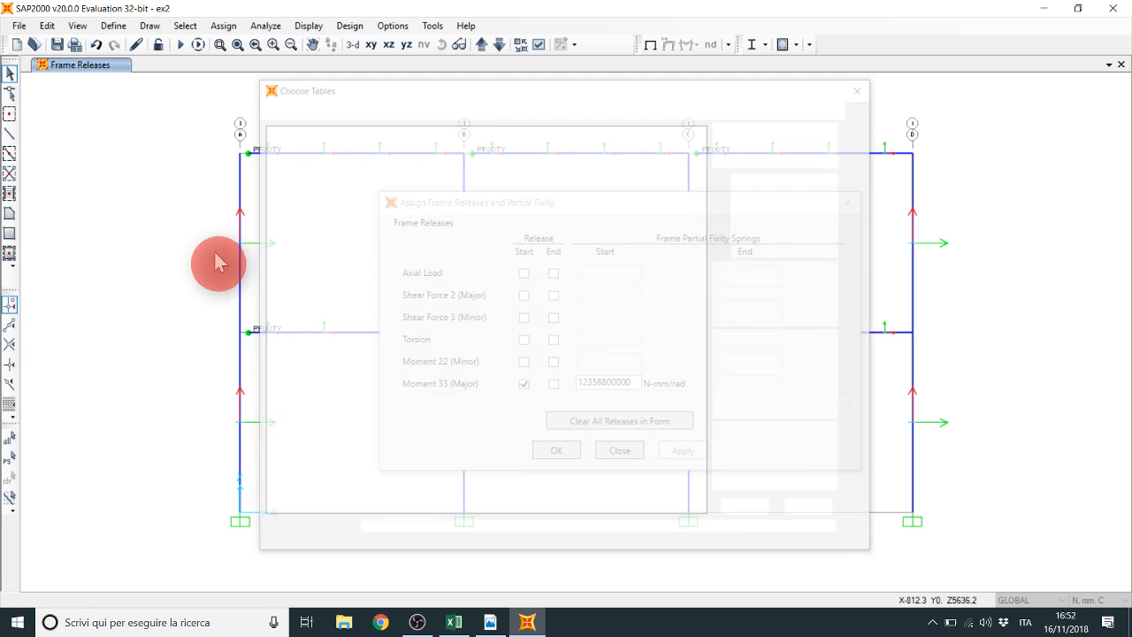
left_click(861, 89)
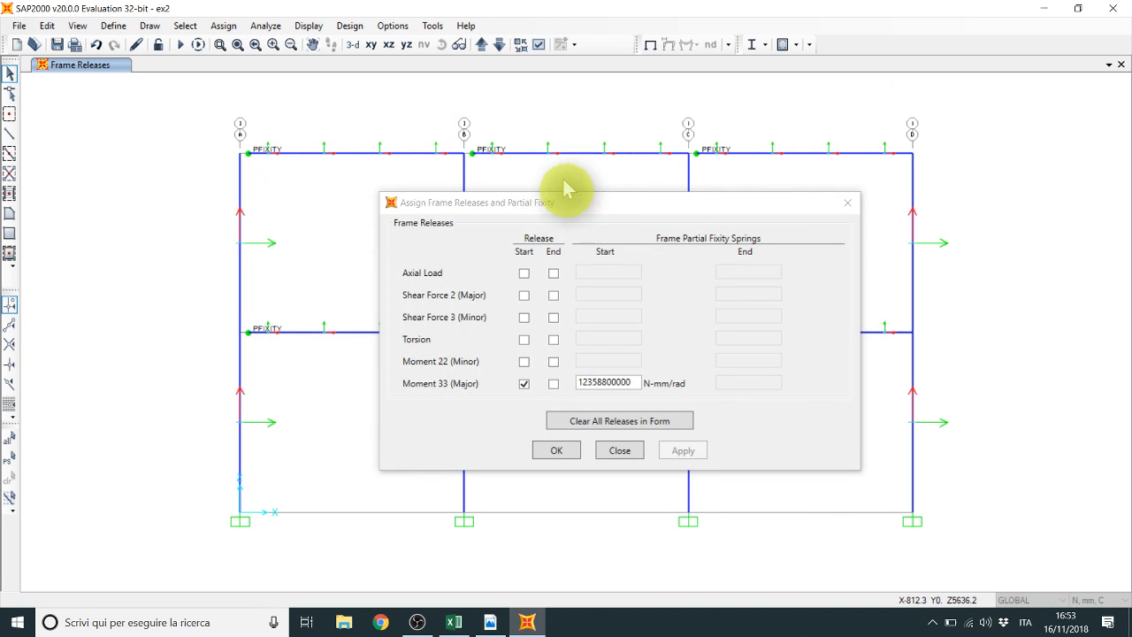
key("ctrl+g")
left_click(465, 234)
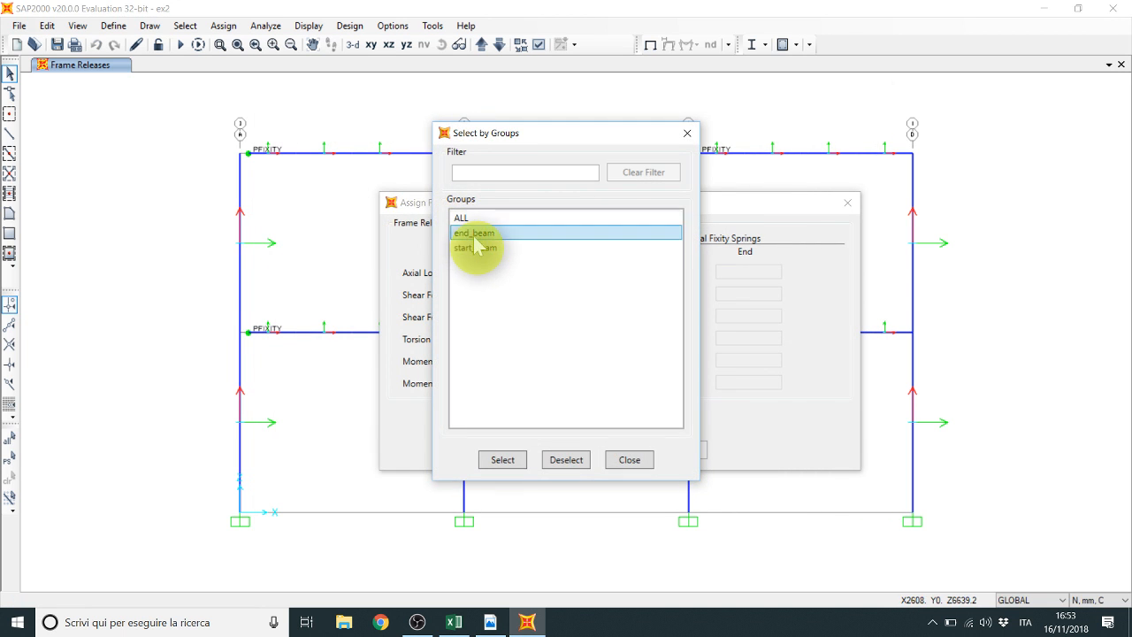
left_click(504, 461)
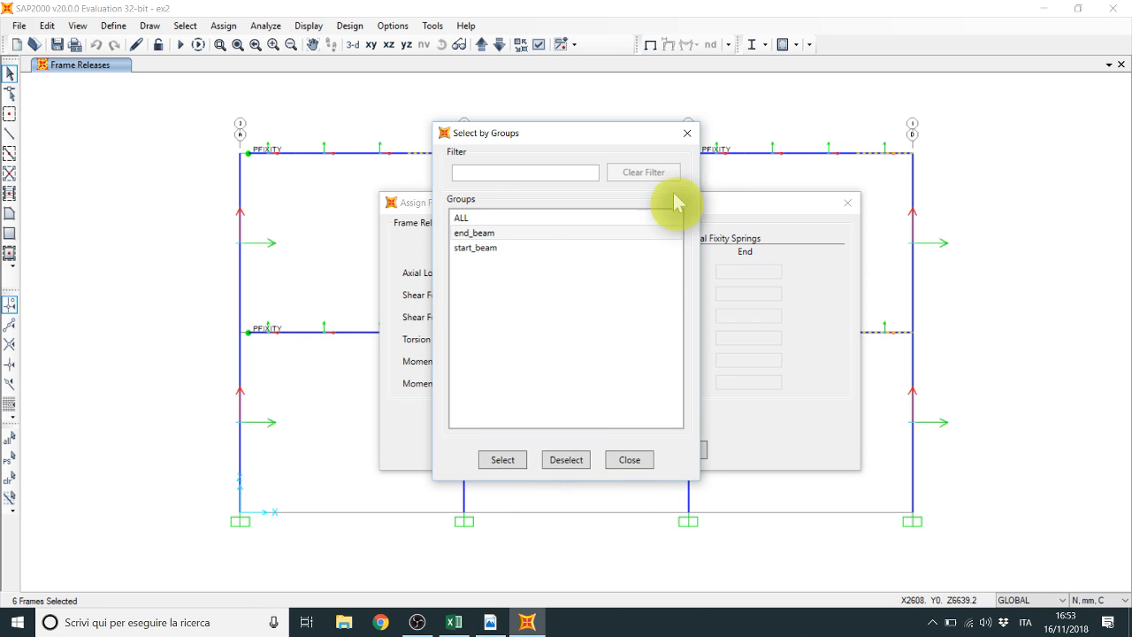
left_click(688, 134)
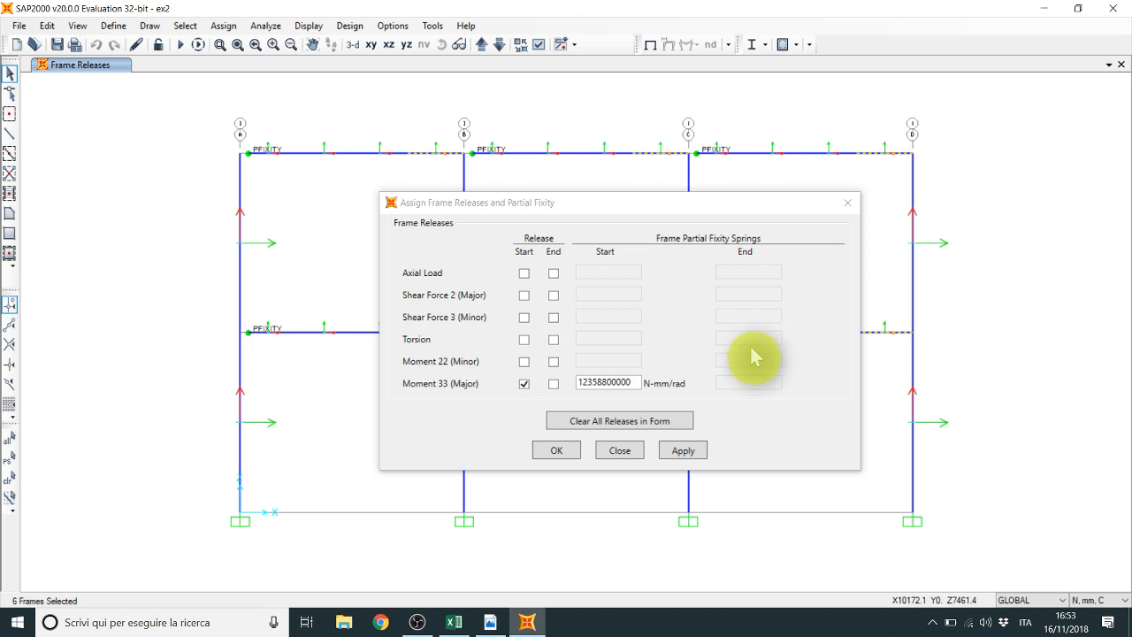
left_click(553, 383)
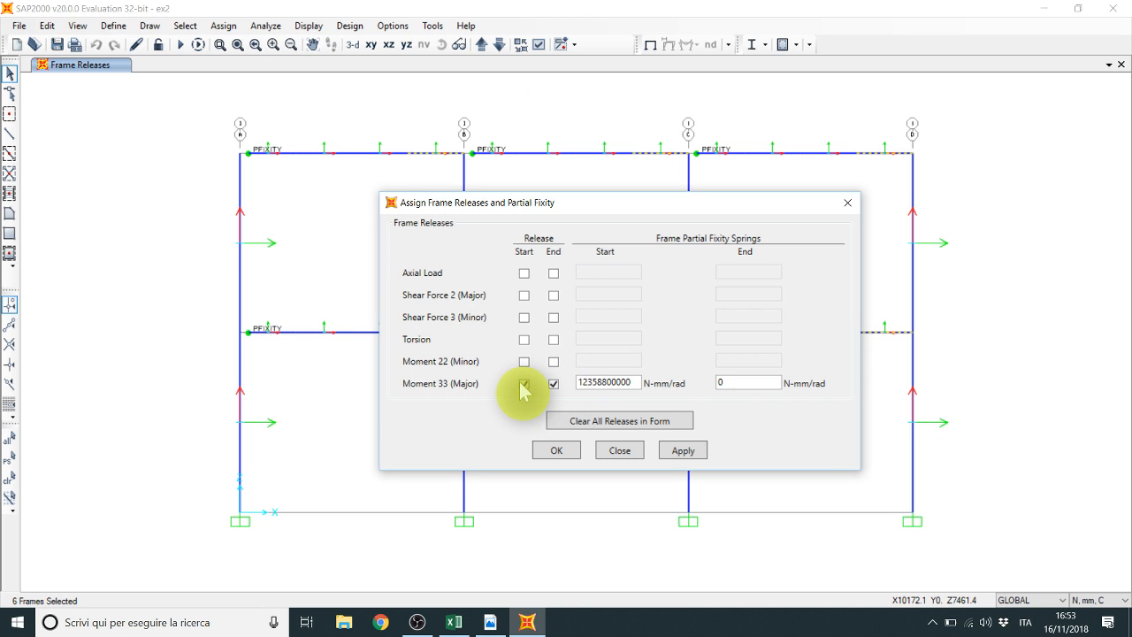
left_click(523, 388)
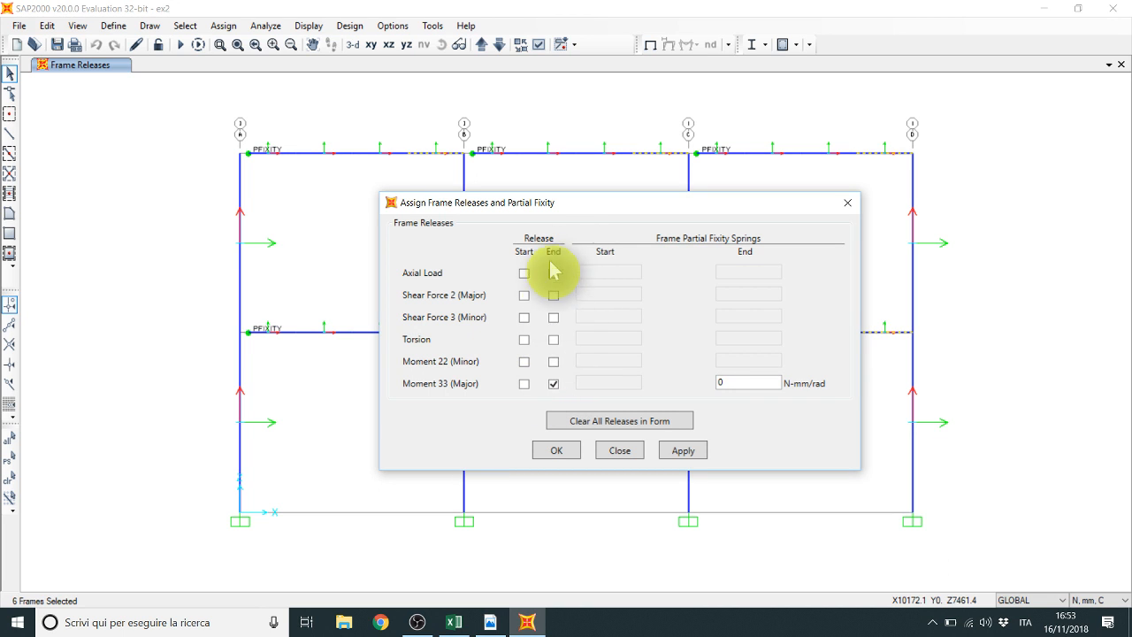
double_click(736, 382)
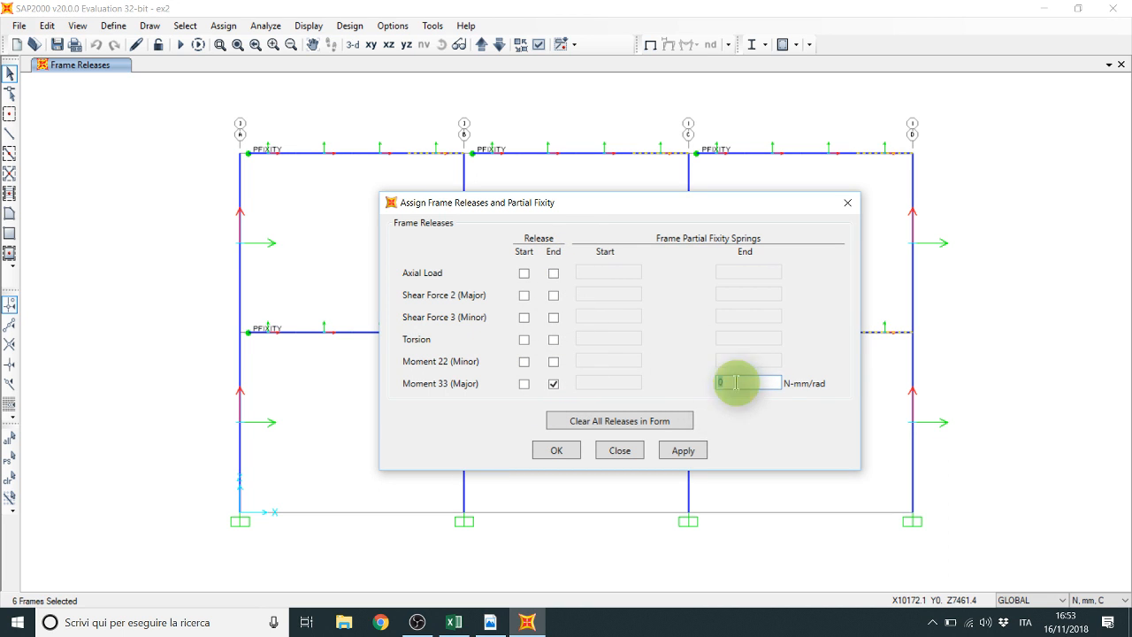
key("ctrl+v")
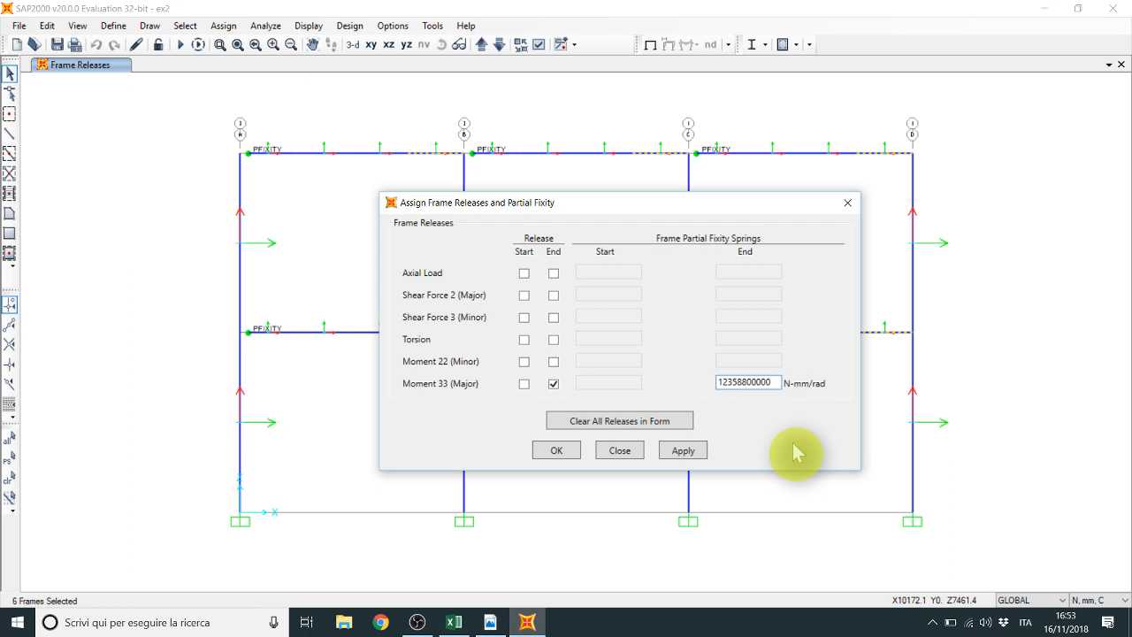
left_click(683, 451)
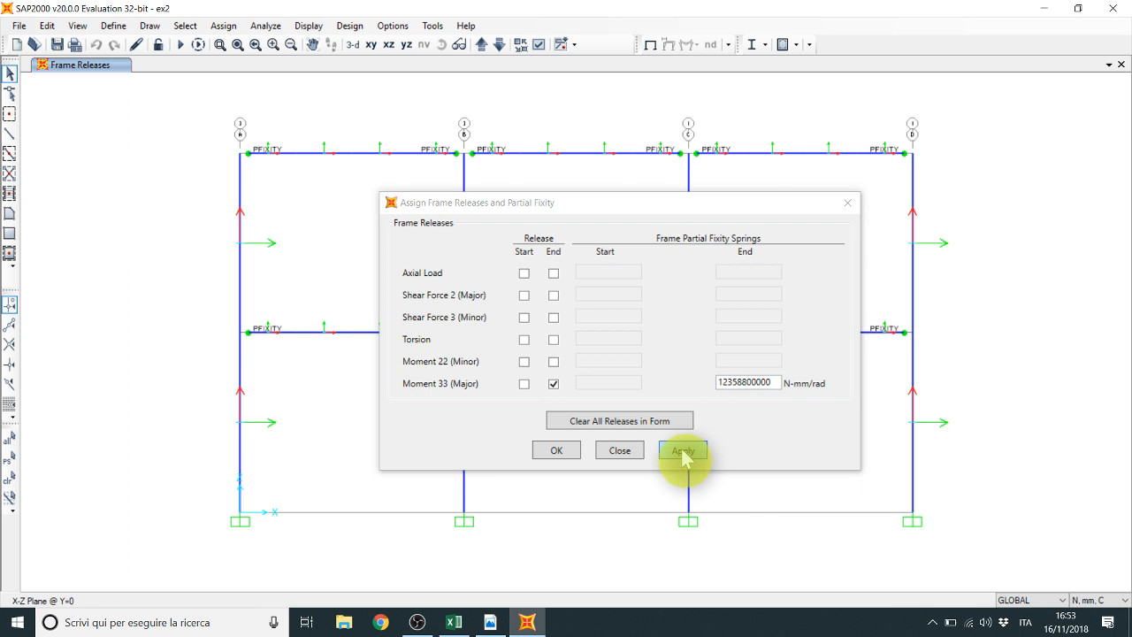
left_click(620, 450)
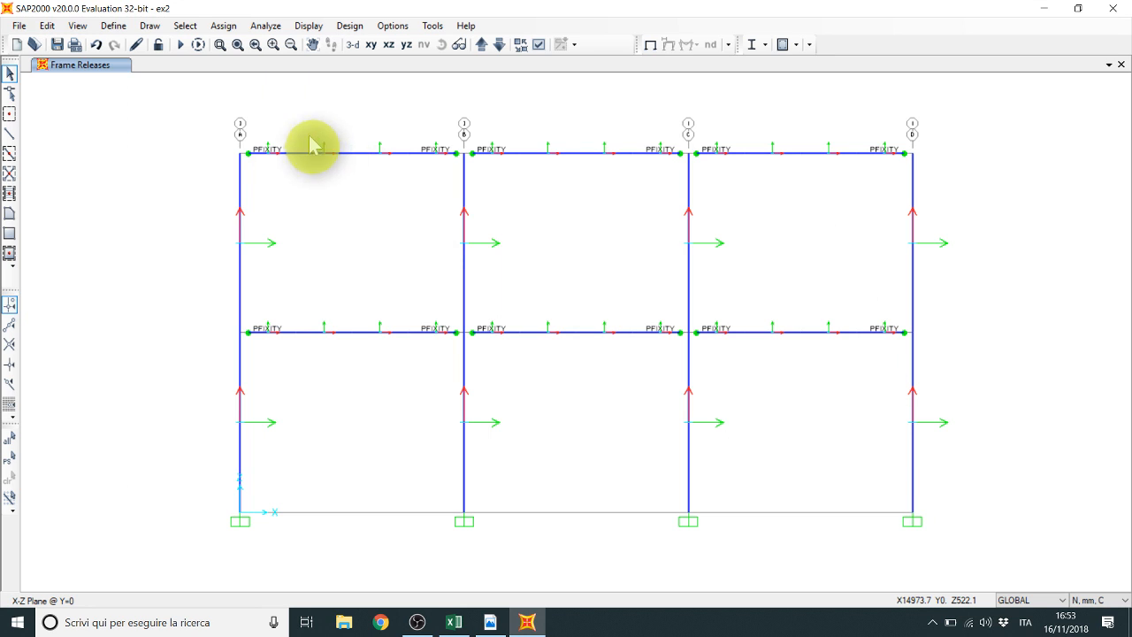
Step: Run the analysis for all load cases and check the linear static displacement of the frame's upper-right corner joint
left_click(182, 45)
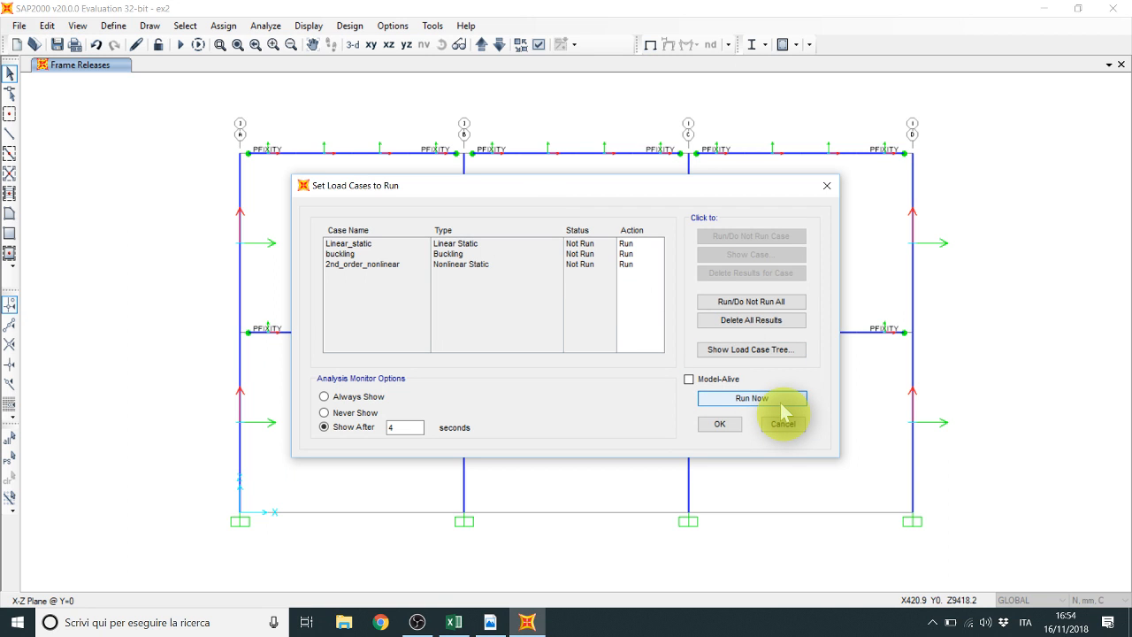
left_click(782, 402)
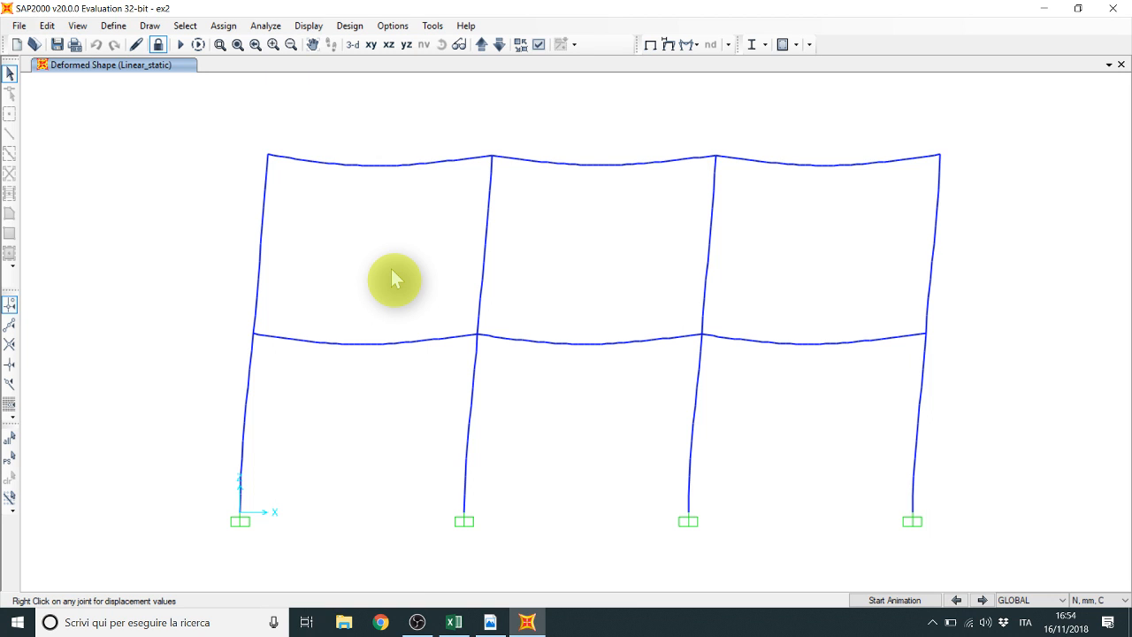
right_click(938, 156)
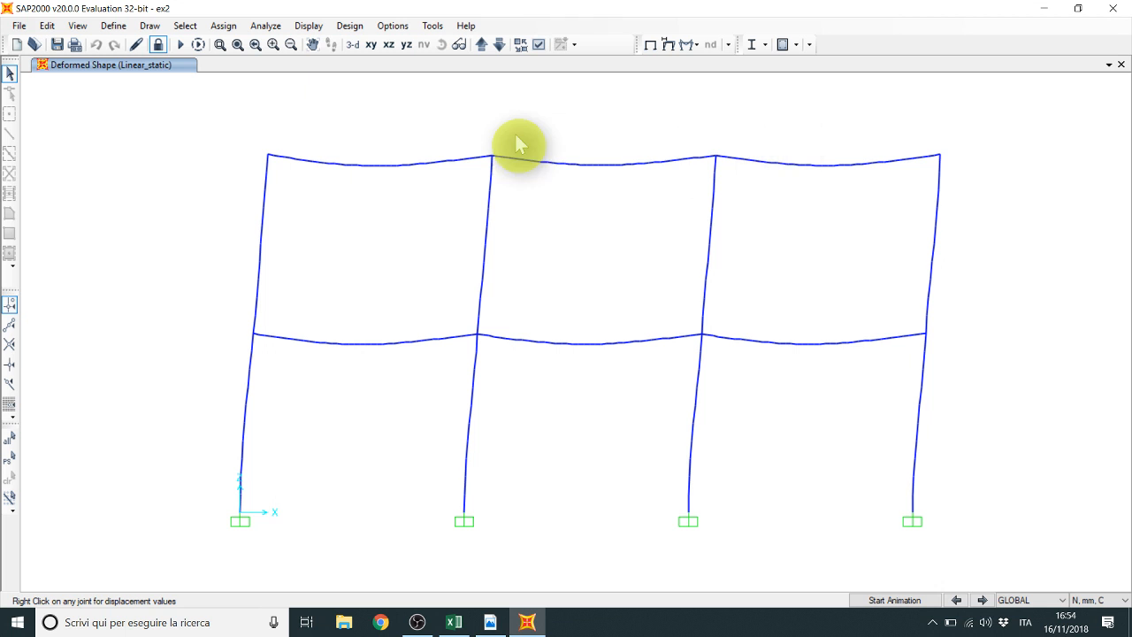
Step: Display the deformed shape of the buckling case for mode 1
key("F6")
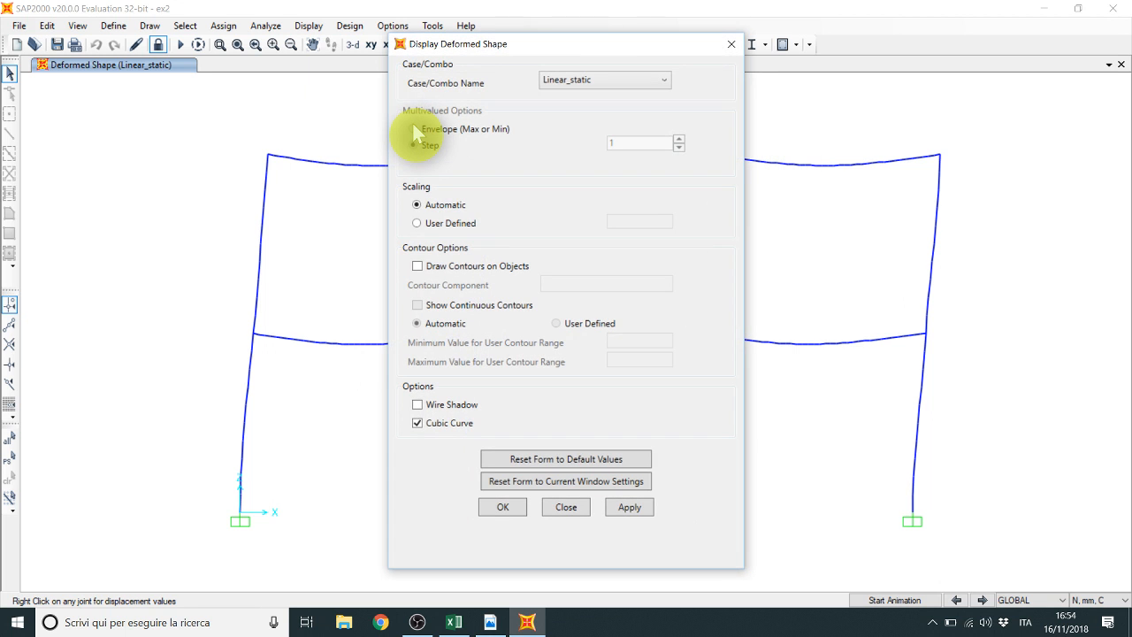
left_click(652, 81)
left_click(580, 115)
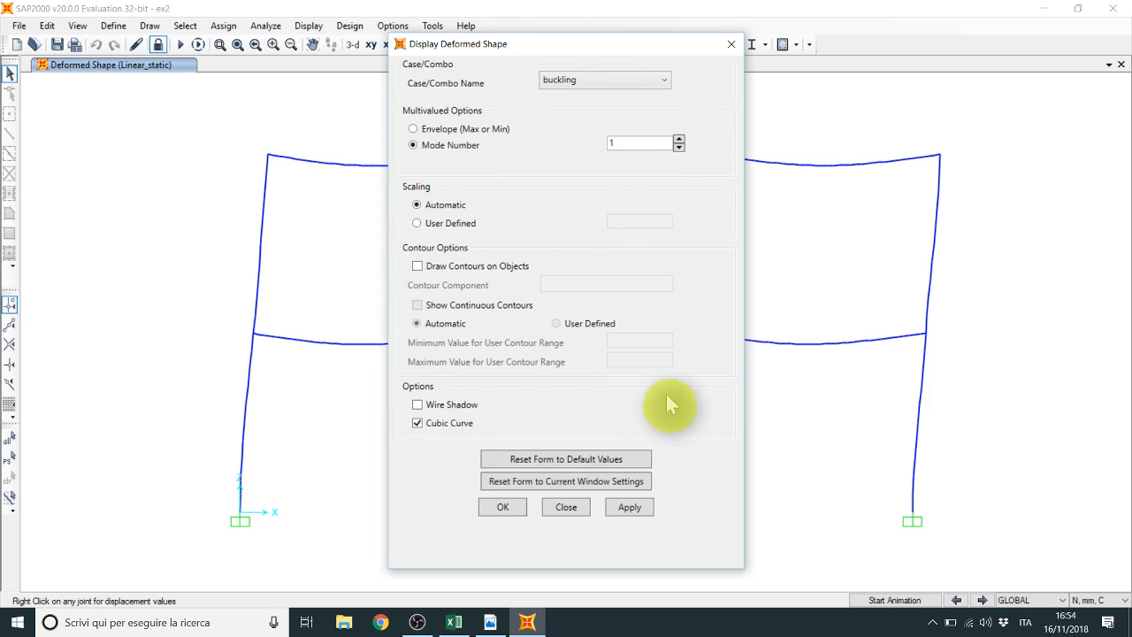
left_click(631, 508)
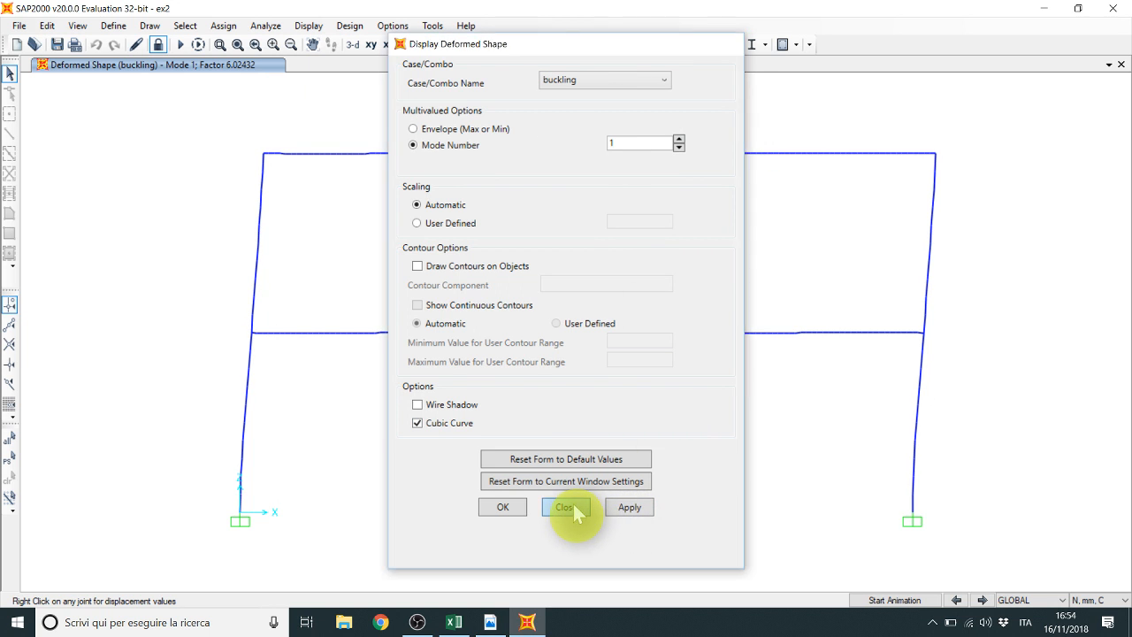
left_click(572, 502)
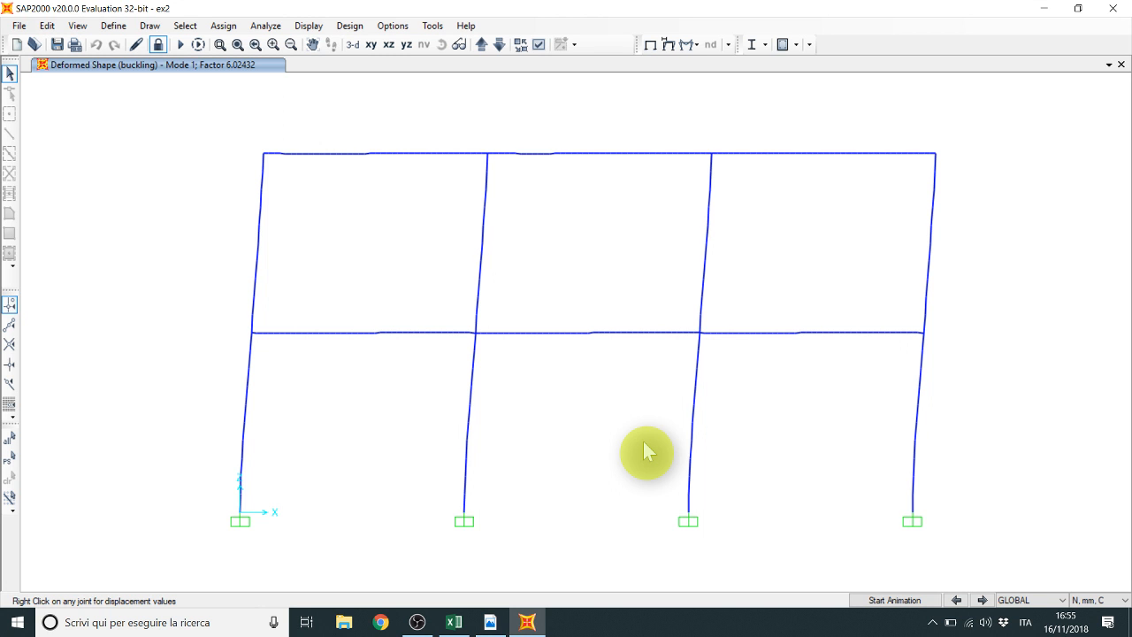
Step: Switch to the Excel workbook and set acr to 6 and displ_I to 60 on the excersize sheet
left_click(453, 622)
left_click(97, 200)
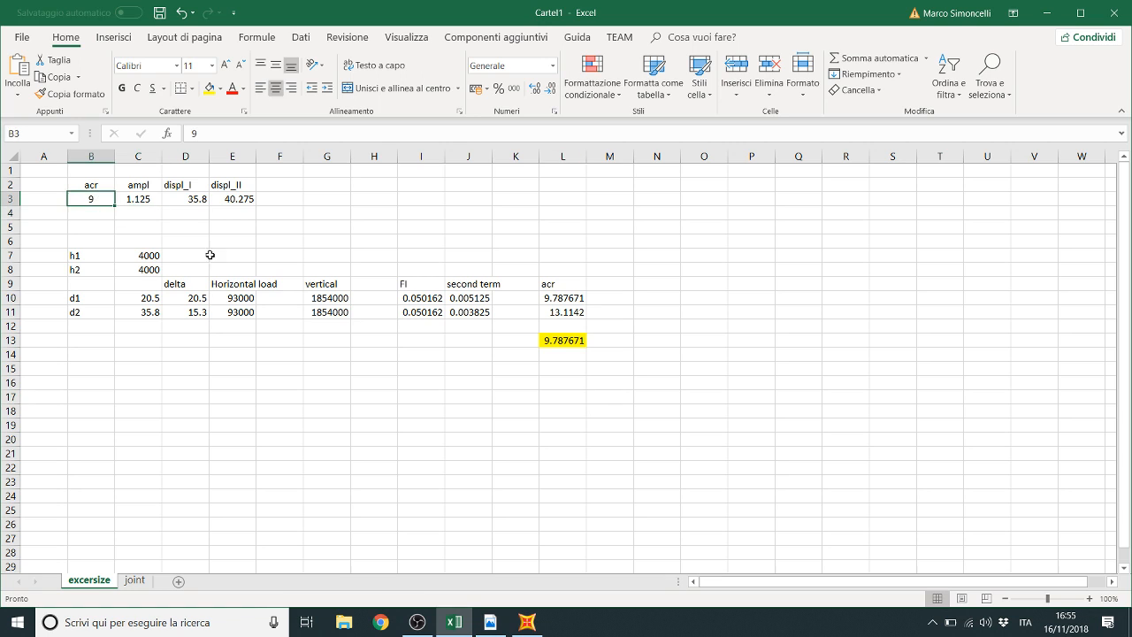
type("6")
key("Return")
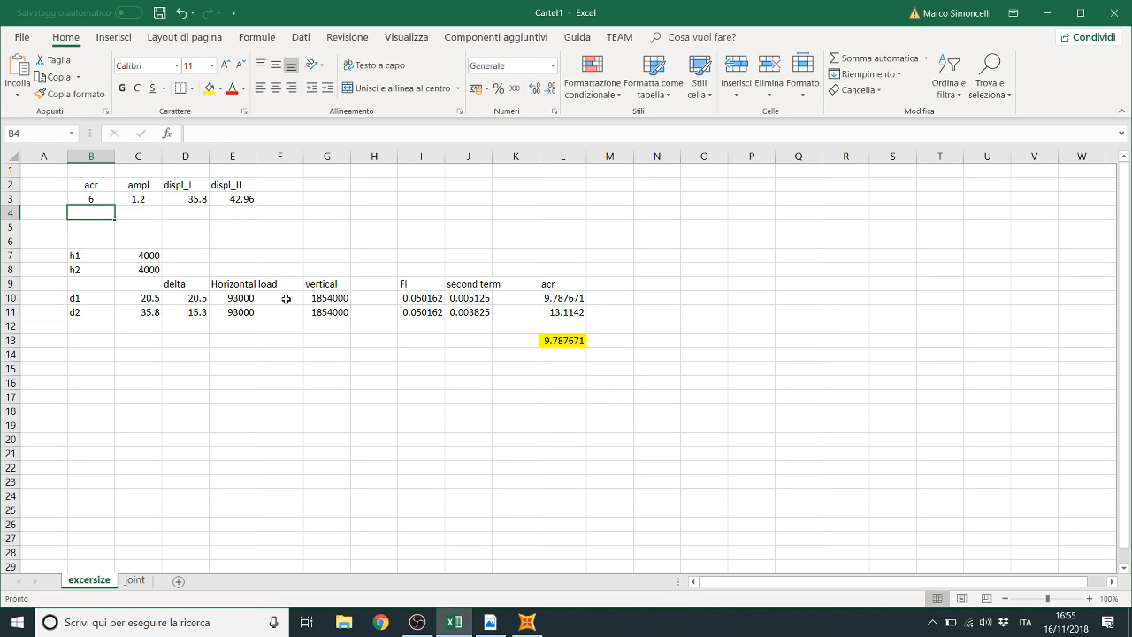
key("Up")
key("Right")
key("Right")
type("60")
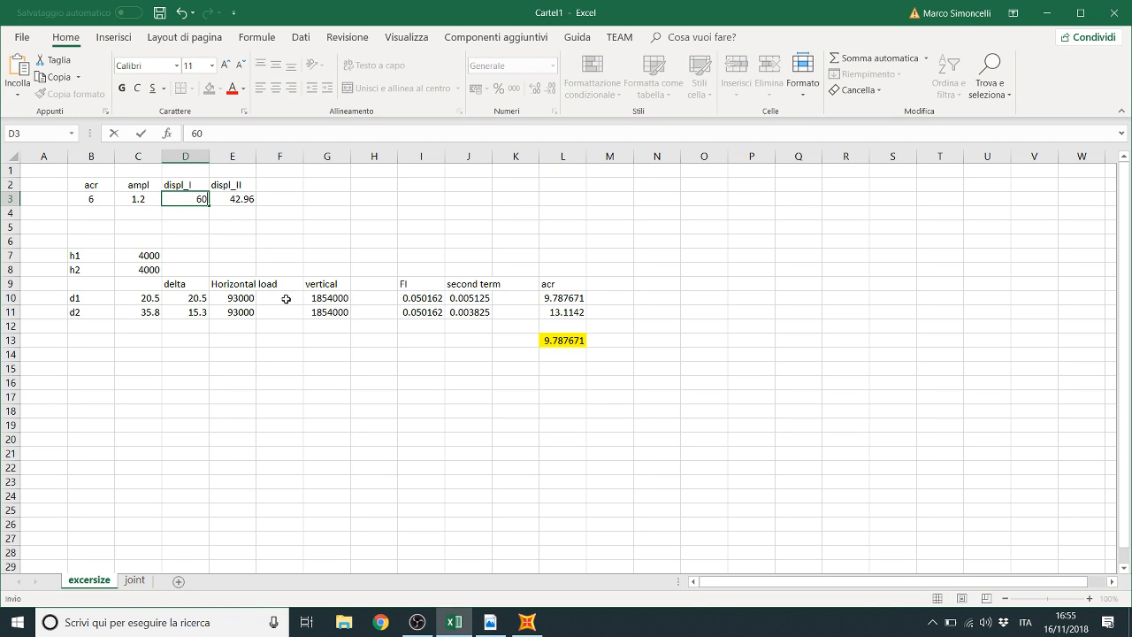
key("Return")
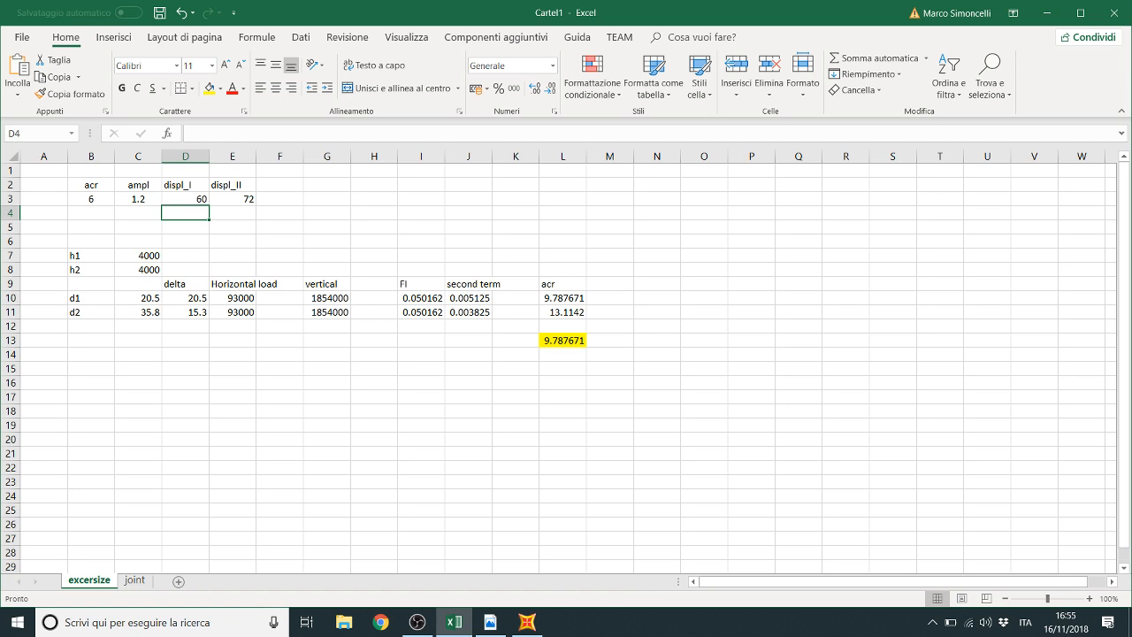
Step: Return to SAP2000, display the 2nd_order_nonlinear deformed shape and check the displacement of the frame's upper-right corner joint
mouse_move(528, 623)
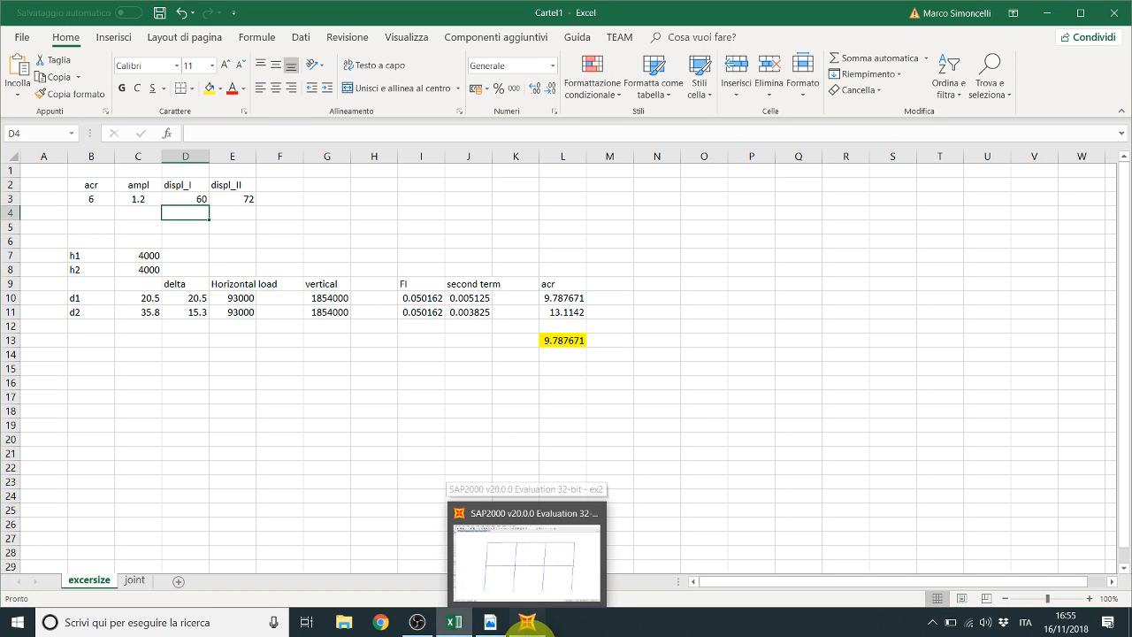
left_click(499, 563)
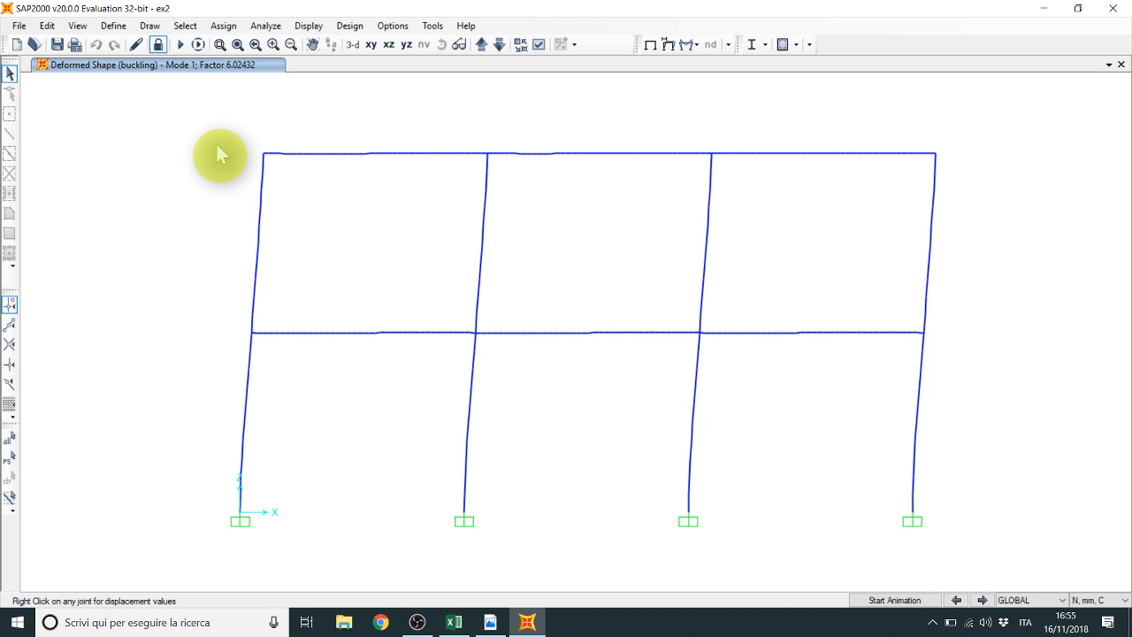
left_click(670, 41)
left_click(588, 80)
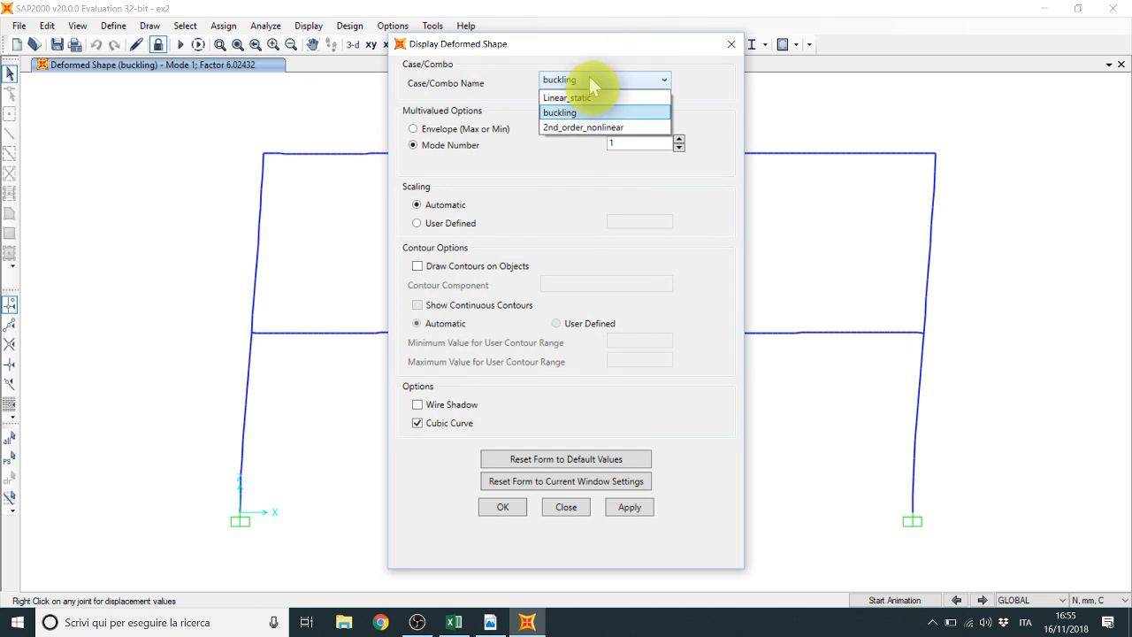
left_click(565, 126)
left_click(630, 506)
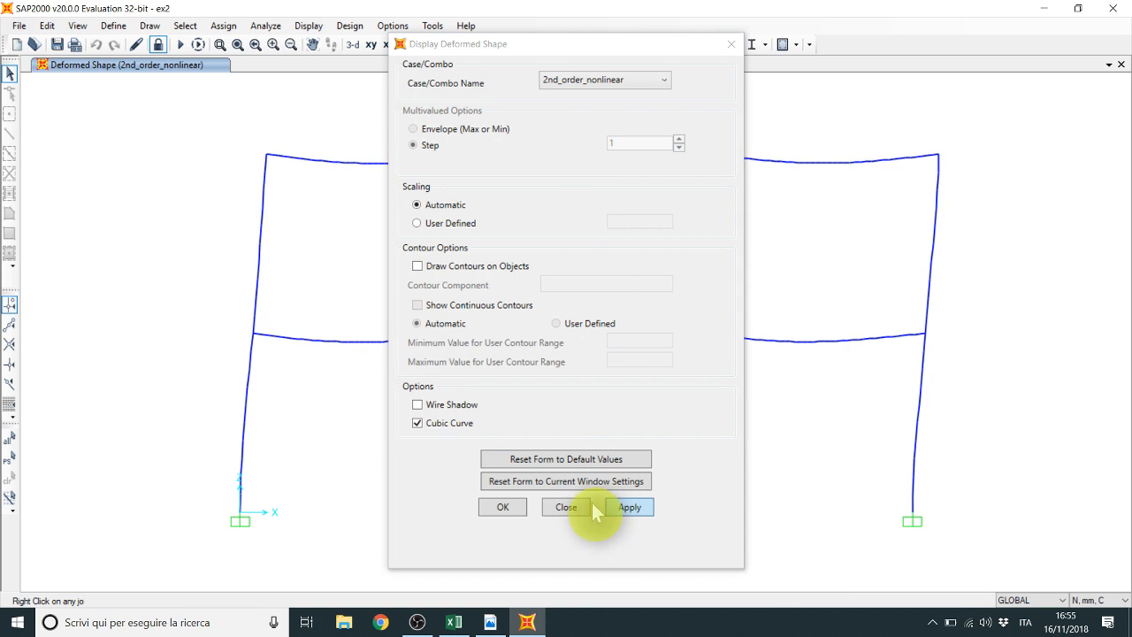
left_click(571, 507)
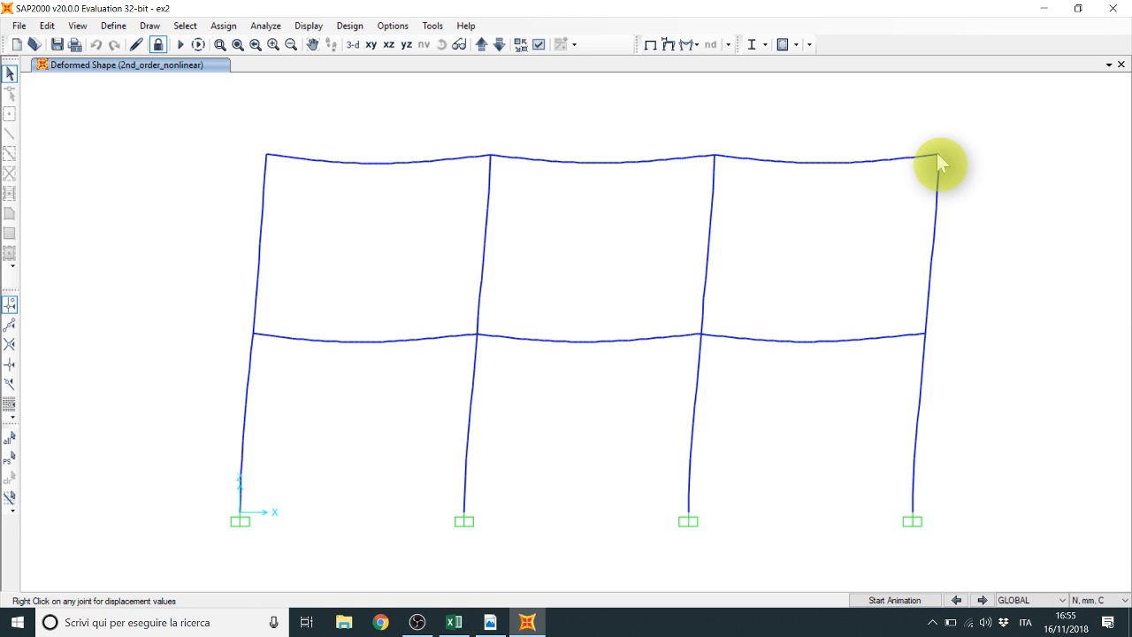
mouse_move(938, 152)
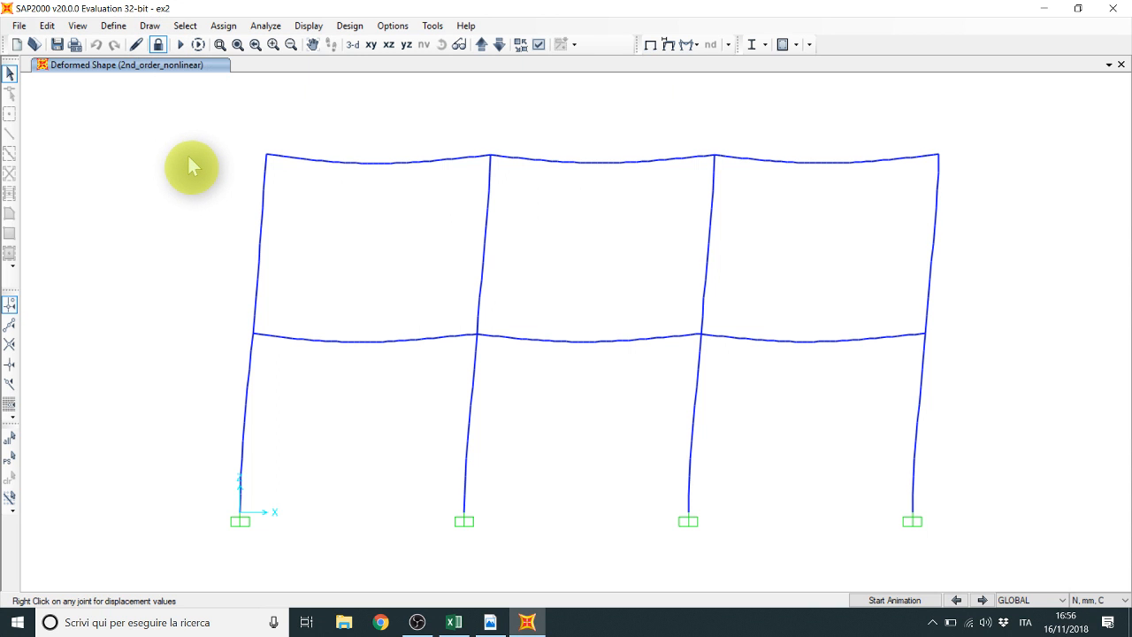
Step: Display the Moment 3-3 force diagram of the frame for the Linear_static case
key("F8")
left_click(575, 330)
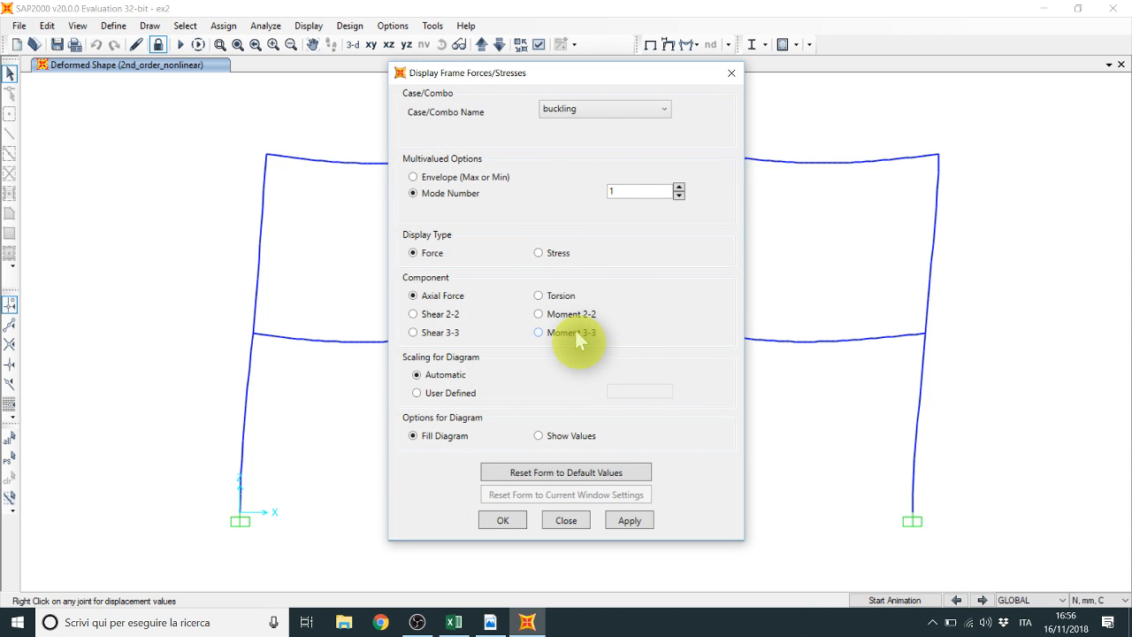
left_click(602, 110)
left_click(581, 129)
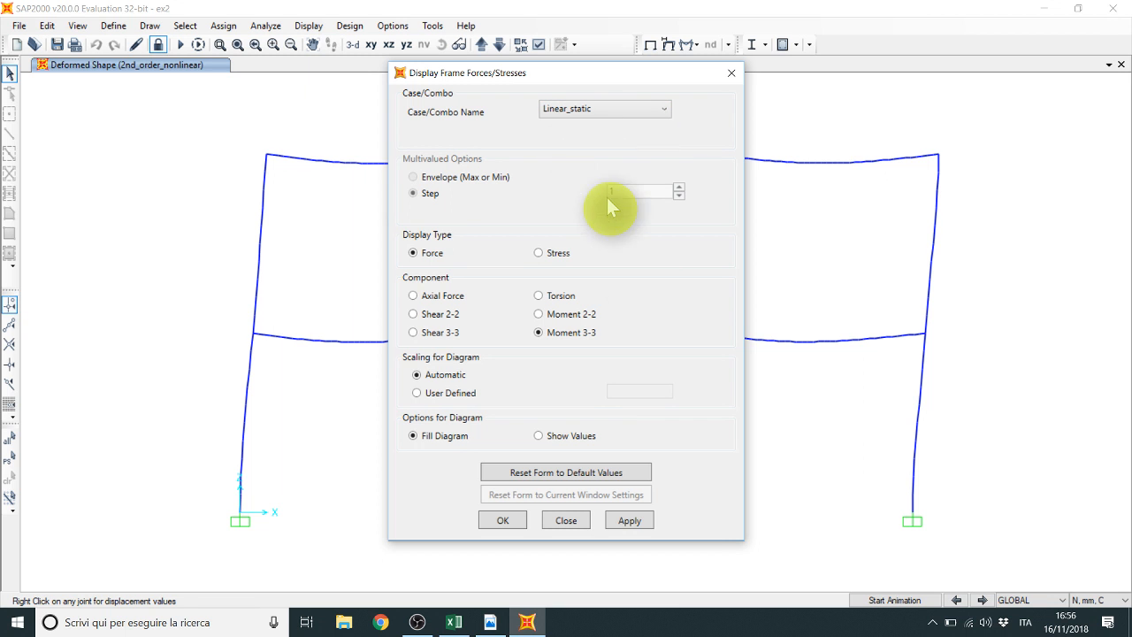
left_click(630, 520)
left_click(503, 521)
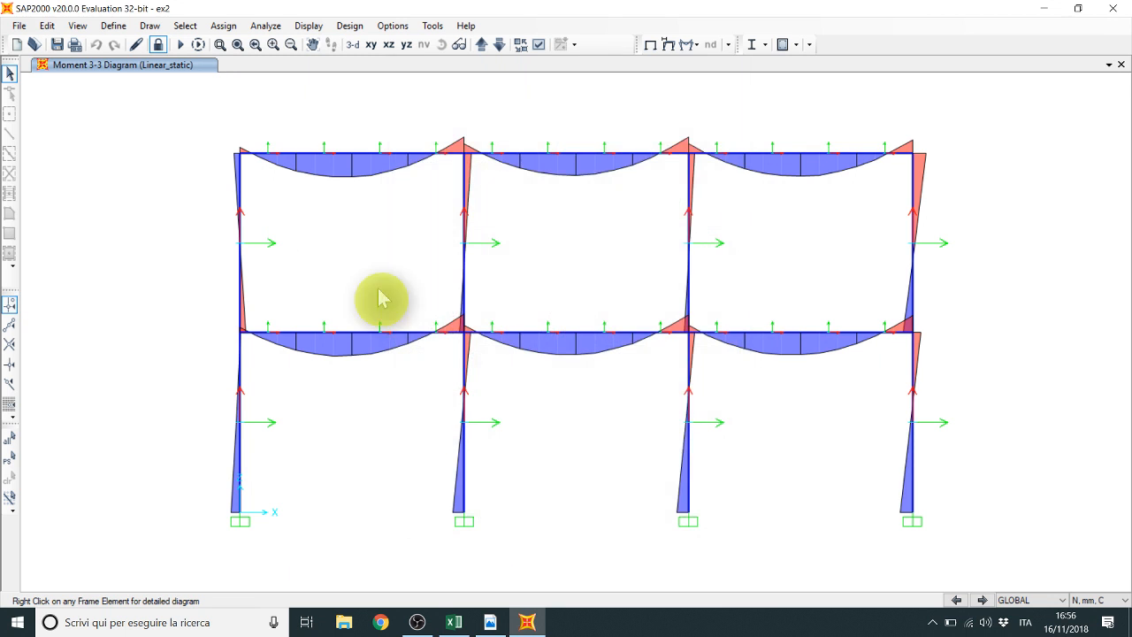
Step: Inspect the detailed force diagrams of the first-floor beam segment just left of the column on grid B
left_click(220, 44)
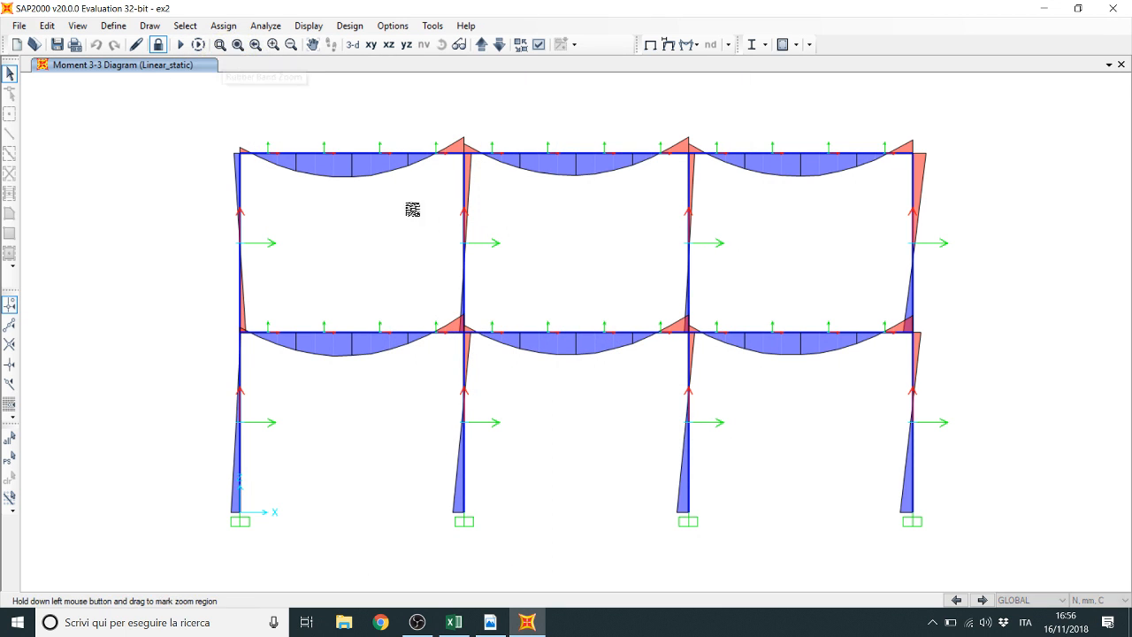
left_click_drag(416, 302, 515, 365)
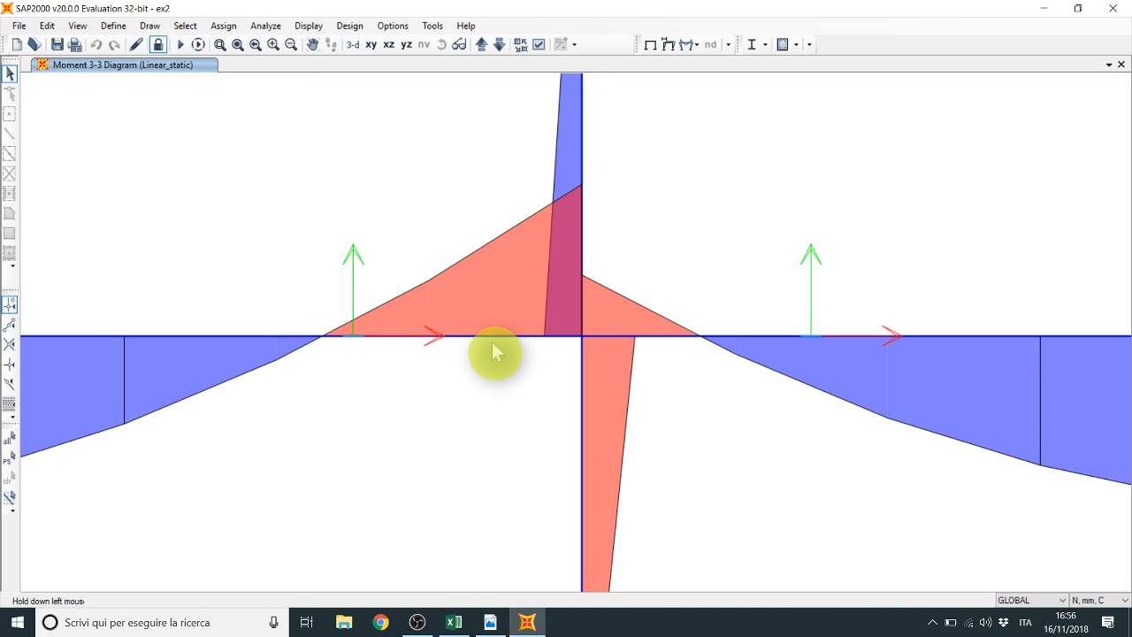
left_click(487, 334)
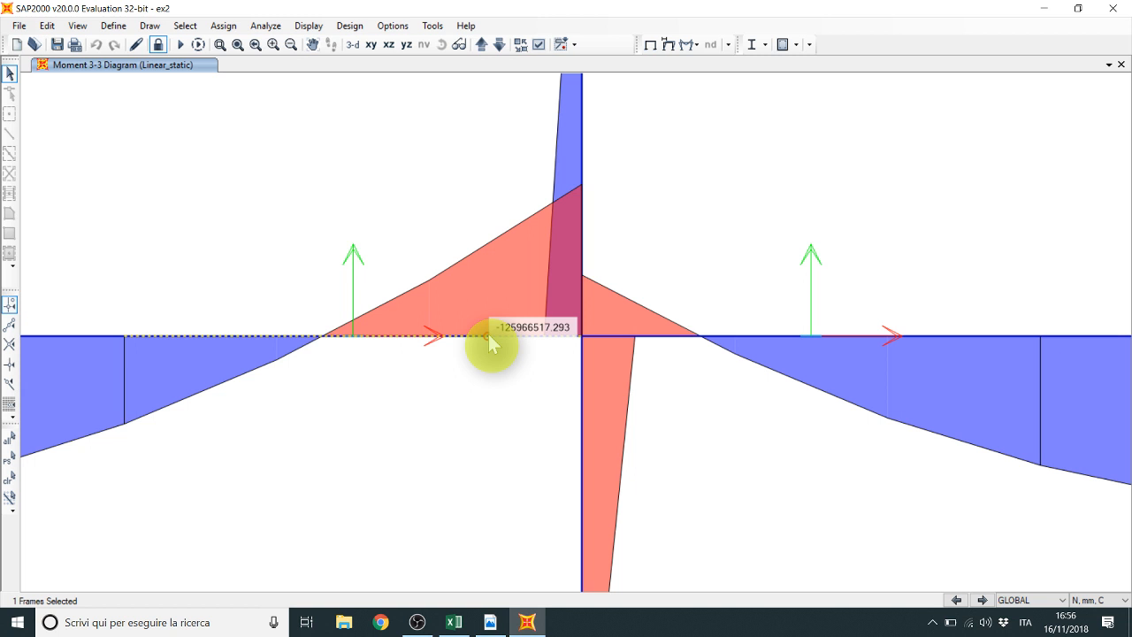
right_click(488, 334)
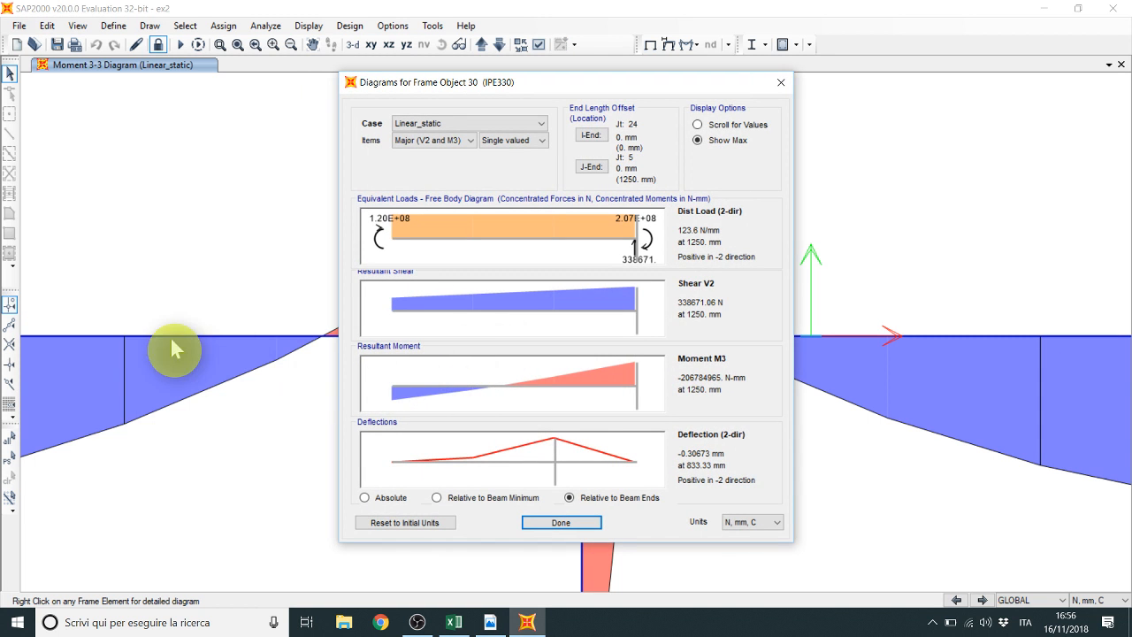
Step: Switch the units of the beam segment's detailed diagrams to KN, m, C, check the end moment, and close them
left_click_drag(564, 83, 857, 99)
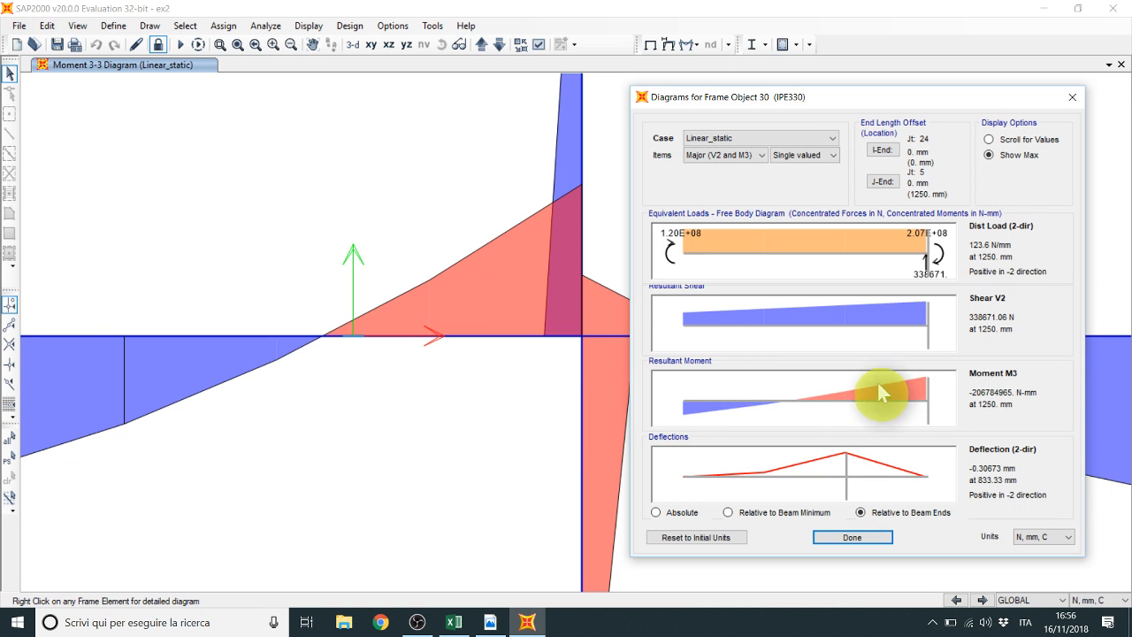
left_click_drag(806, 105, 453, 48)
left_click(703, 478)
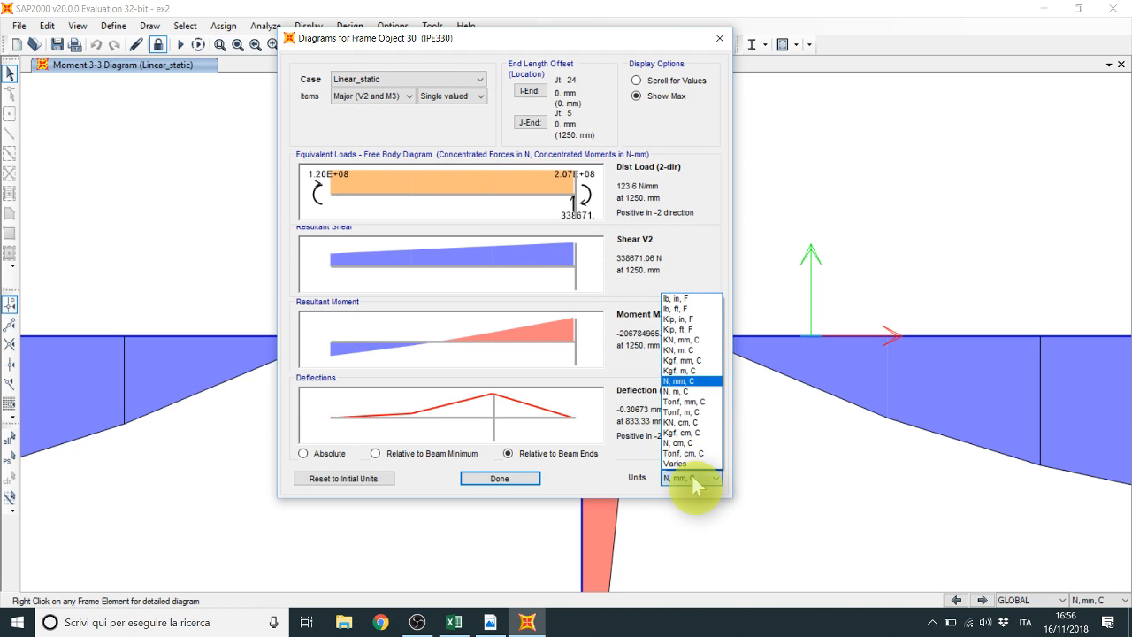
left_click(690, 358)
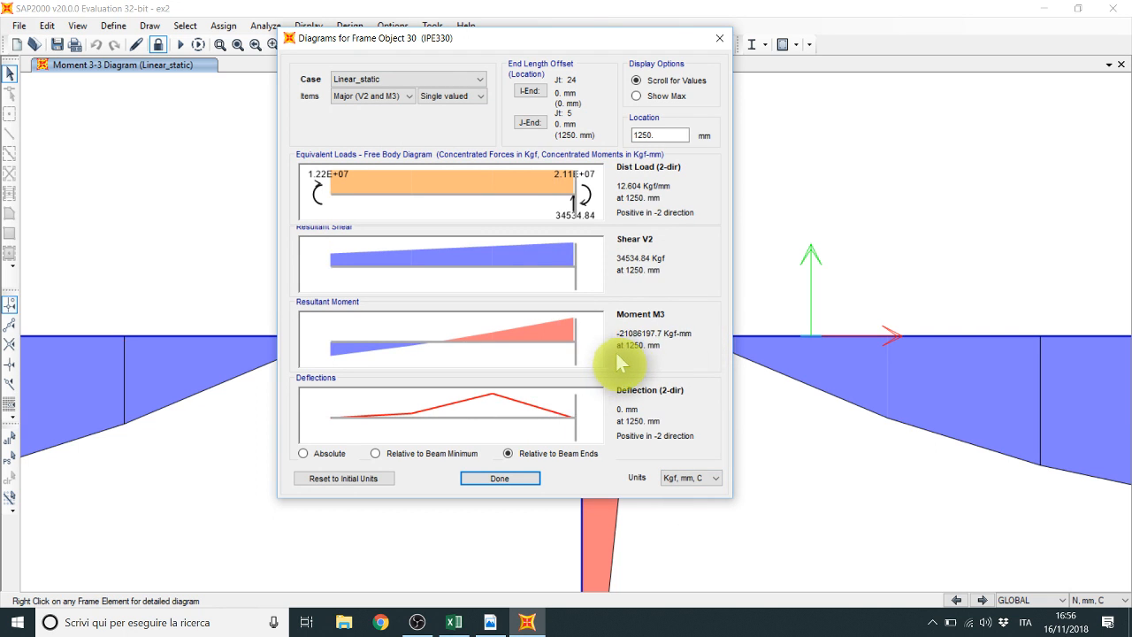
left_click(691, 479)
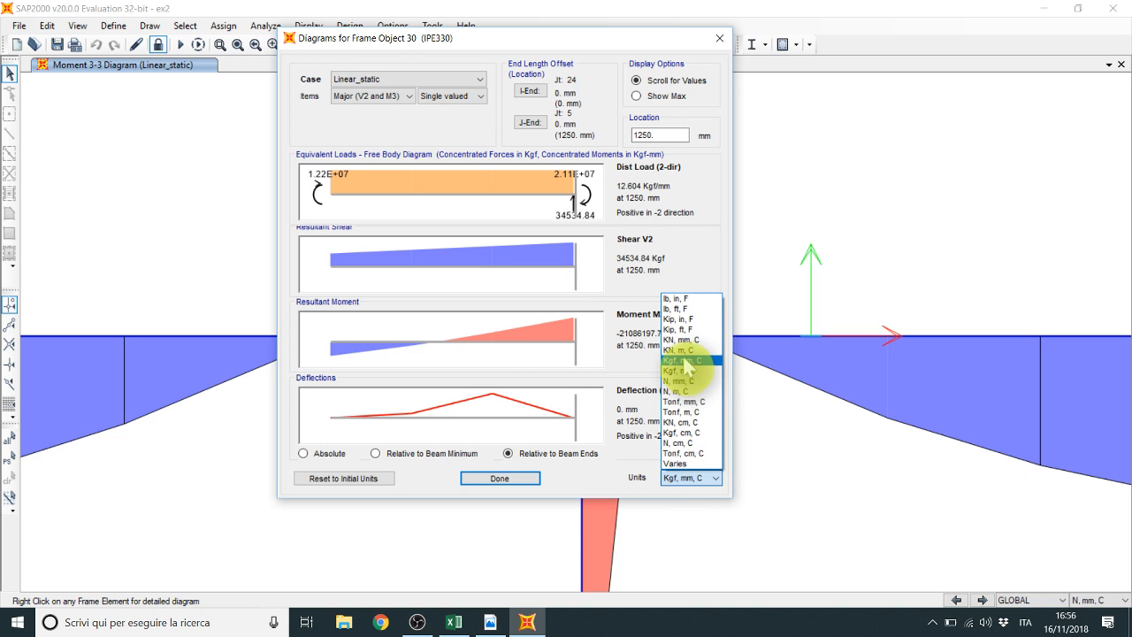
left_click(685, 351)
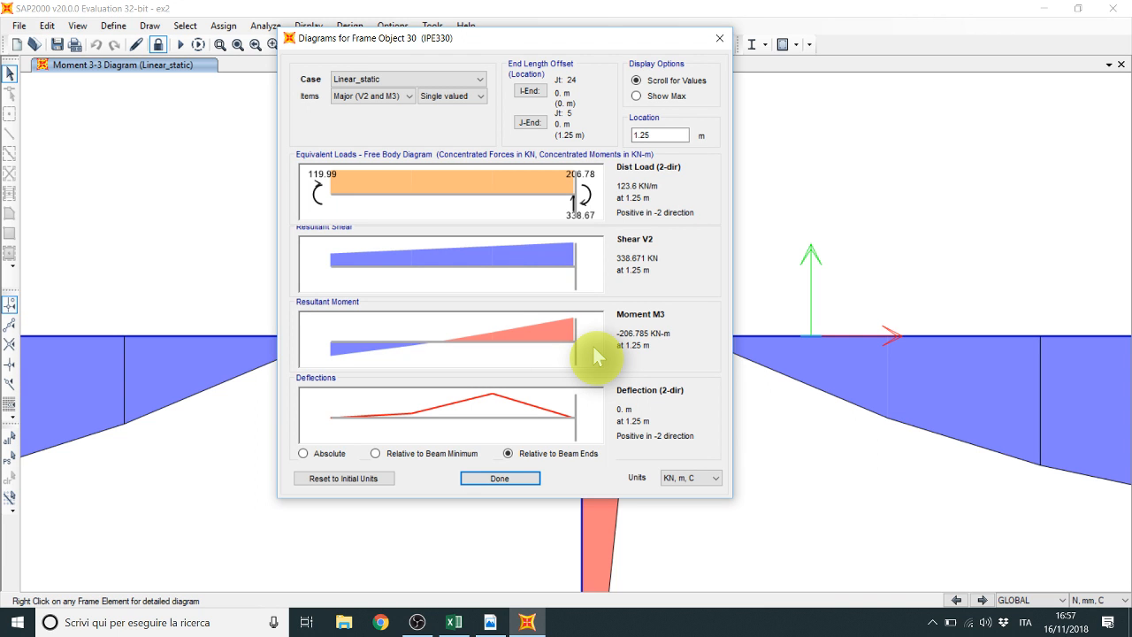
left_click(520, 479)
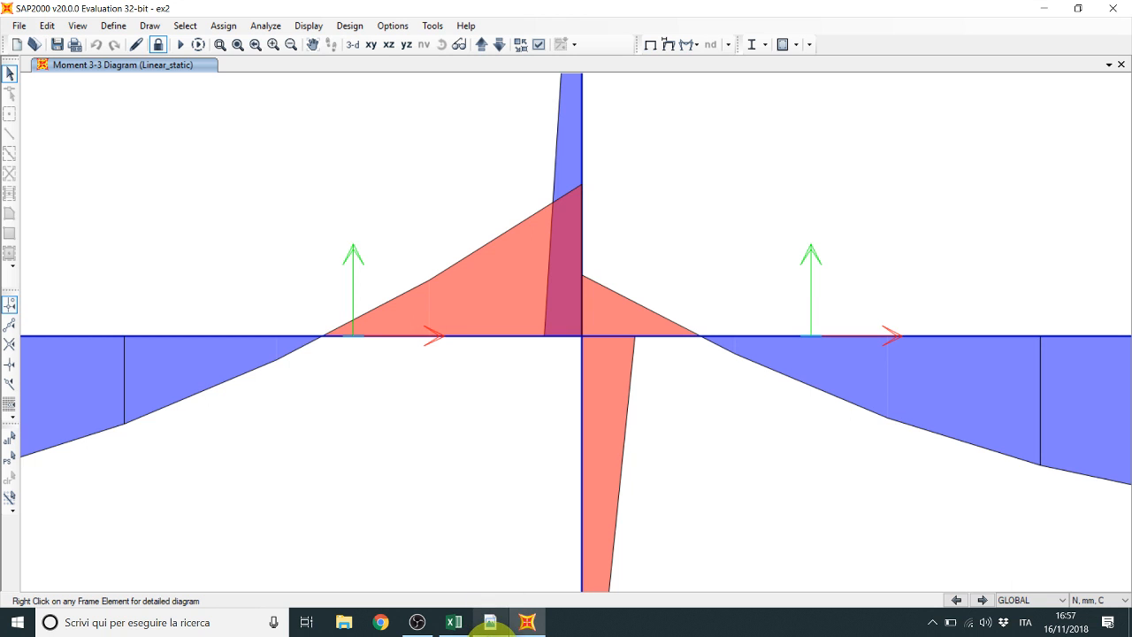
Step: Switch to the PDF notes in Acrobat Reader and review pages 13 to 16 on buckling factors, the Horne method and effective length
left_click(490, 623)
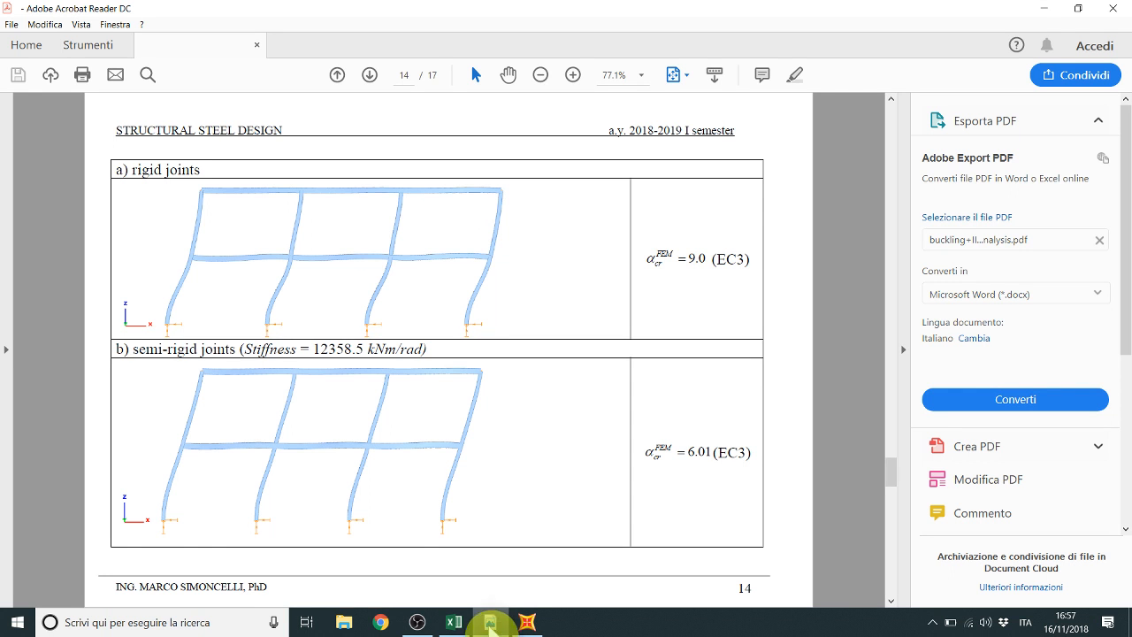
scroll(485, 451, "down", 2)
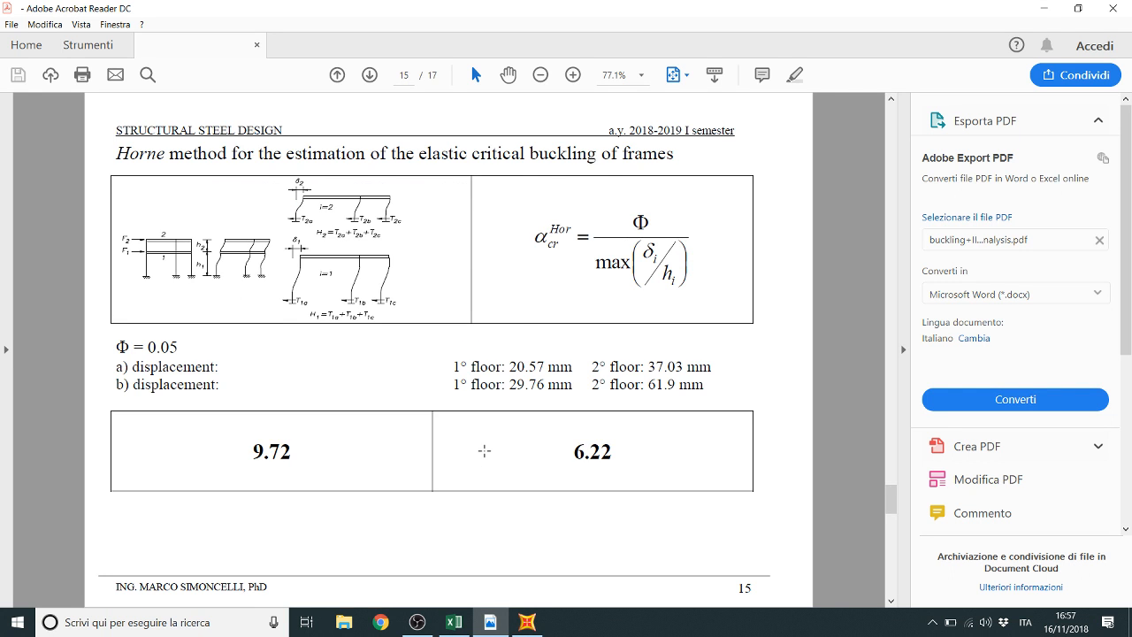
scroll(484, 451, "down", 2)
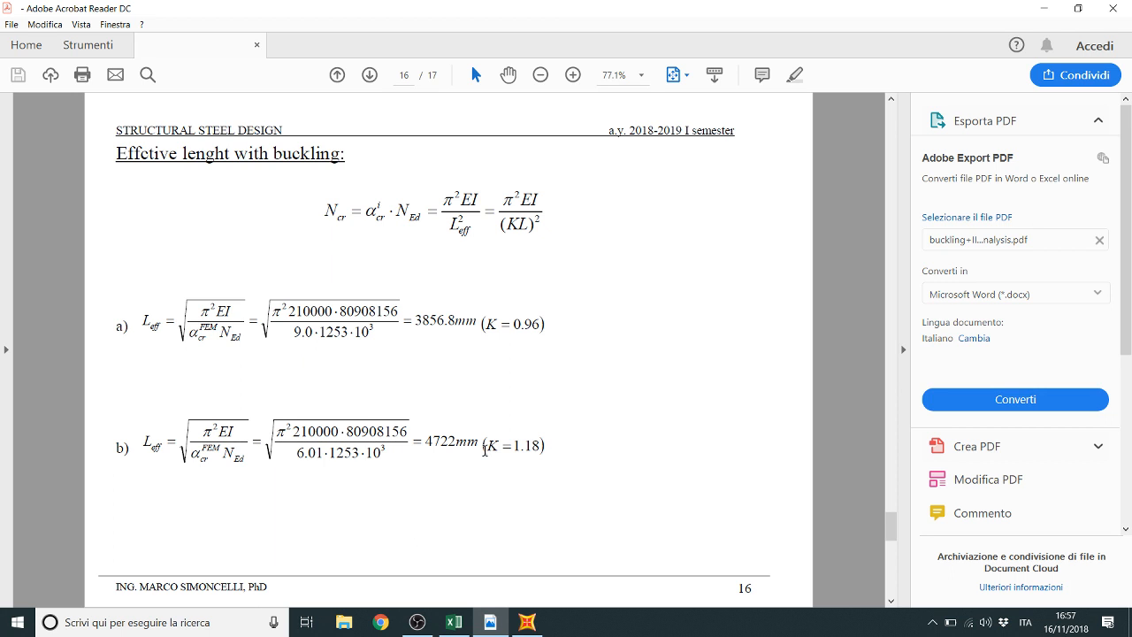
scroll(485, 451, "up", 4)
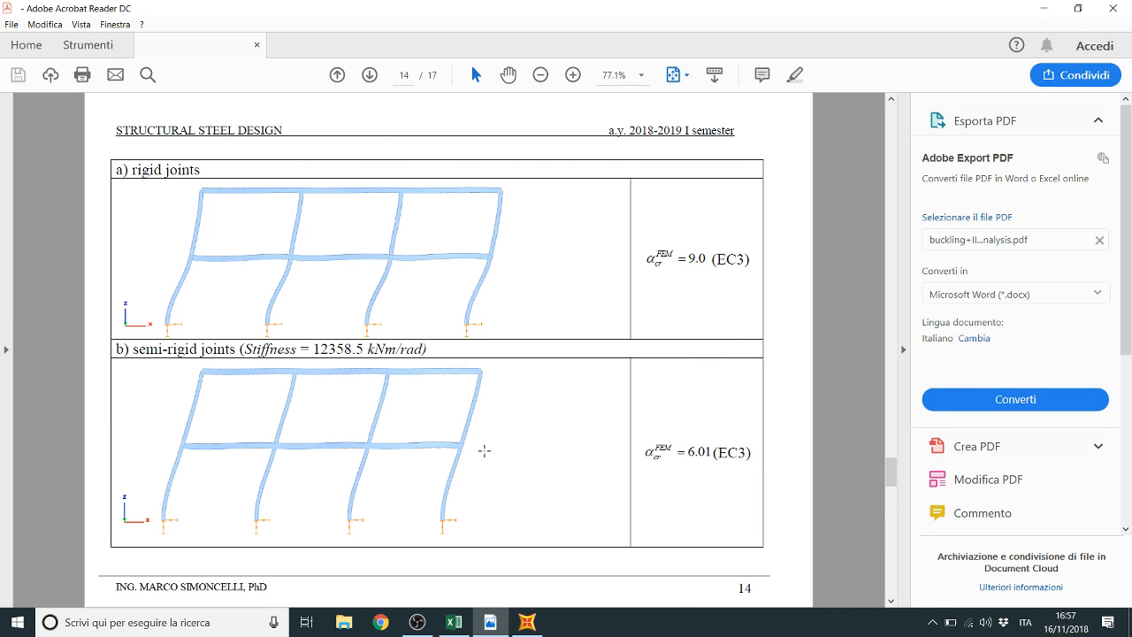
scroll(485, 451, "down", 4)
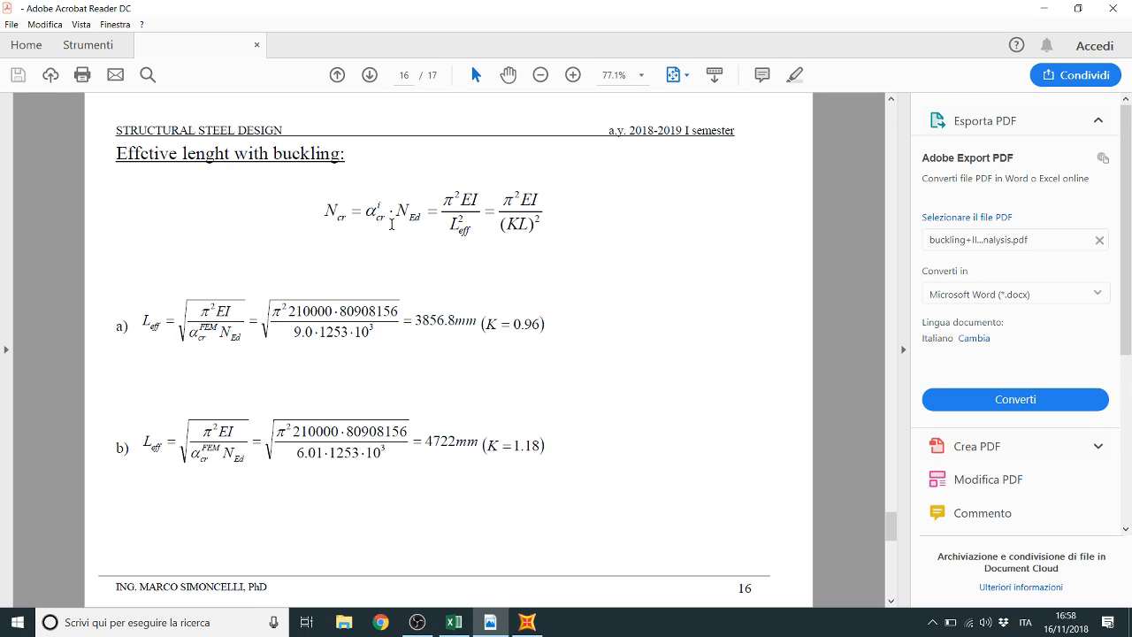
scroll(392, 224, "up", 2)
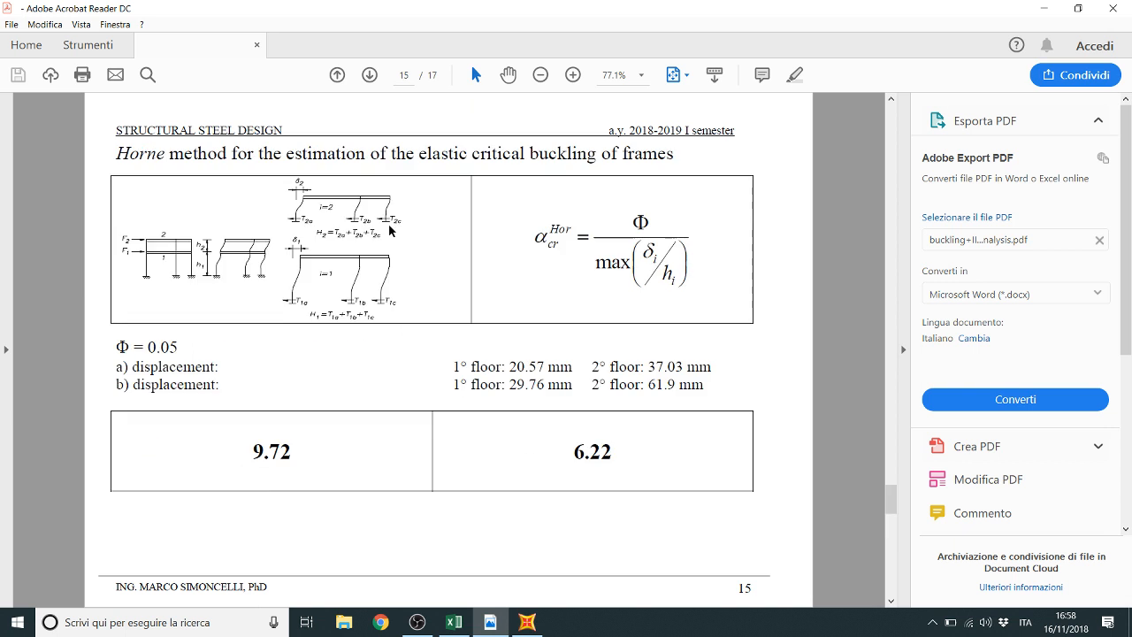
scroll(389, 225, "down", 4)
scroll(389, 225, "up", 4)
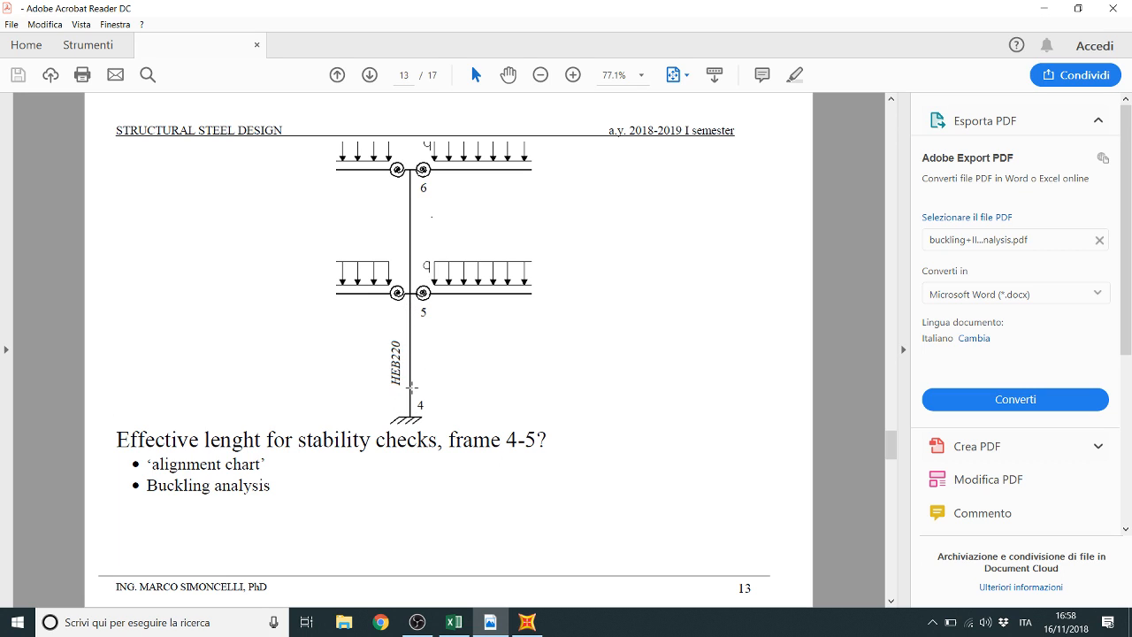
scroll(411, 388, "down", 2)
scroll(408, 375, "down", 1)
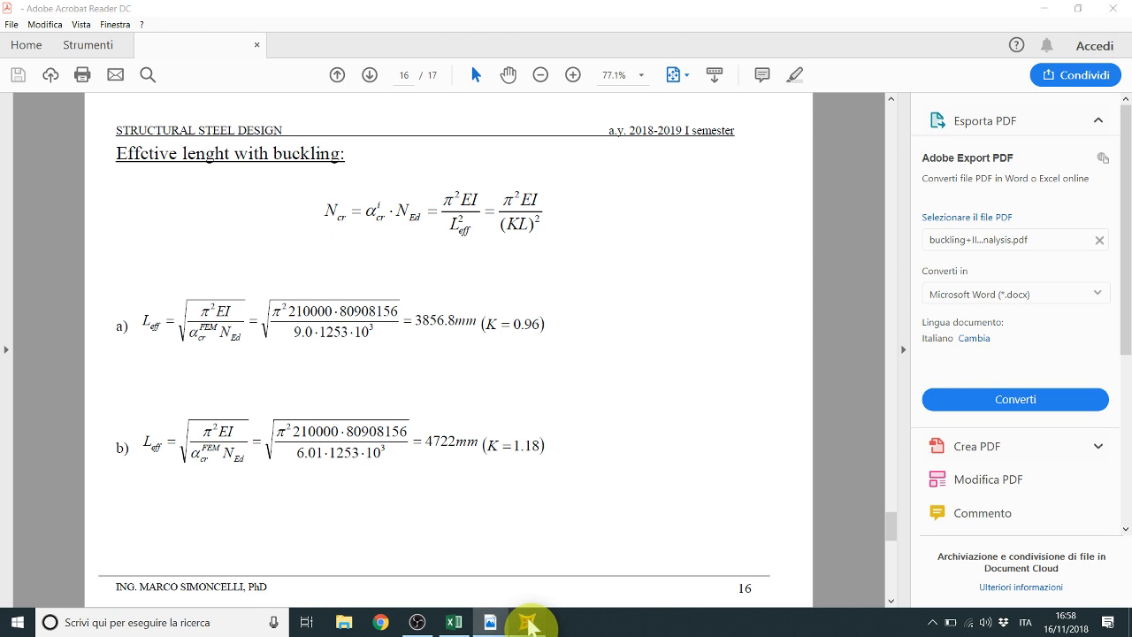
Step: View the whole frame's moment diagram in SAP2000, then return to the PDF's page 14 on rigid and semi-rigid joints
left_click(524, 622)
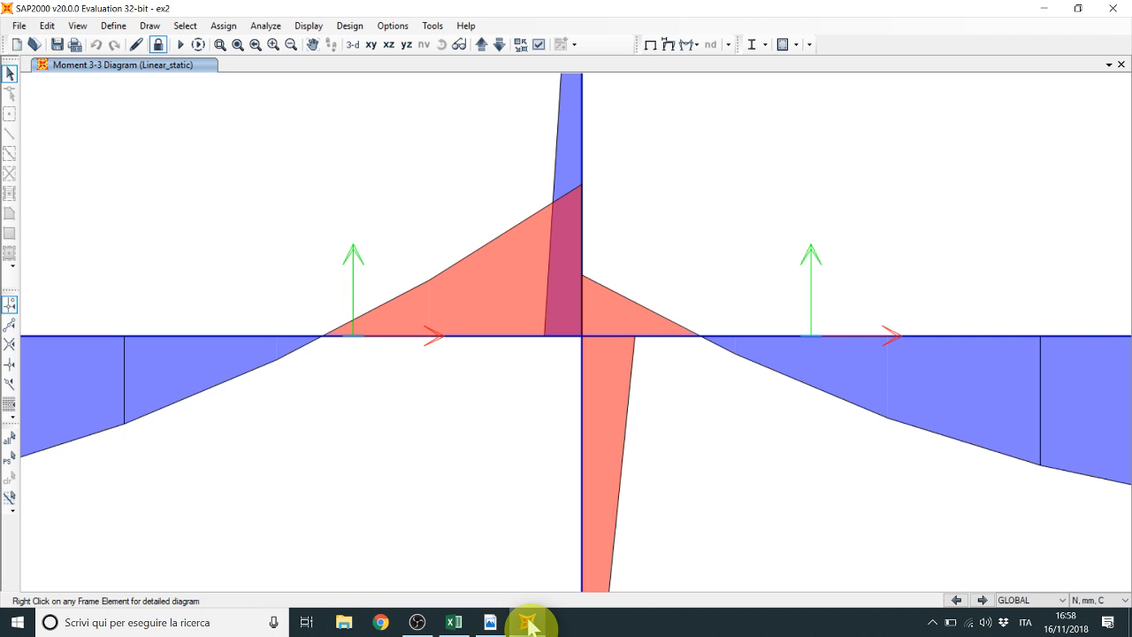
left_click(238, 44)
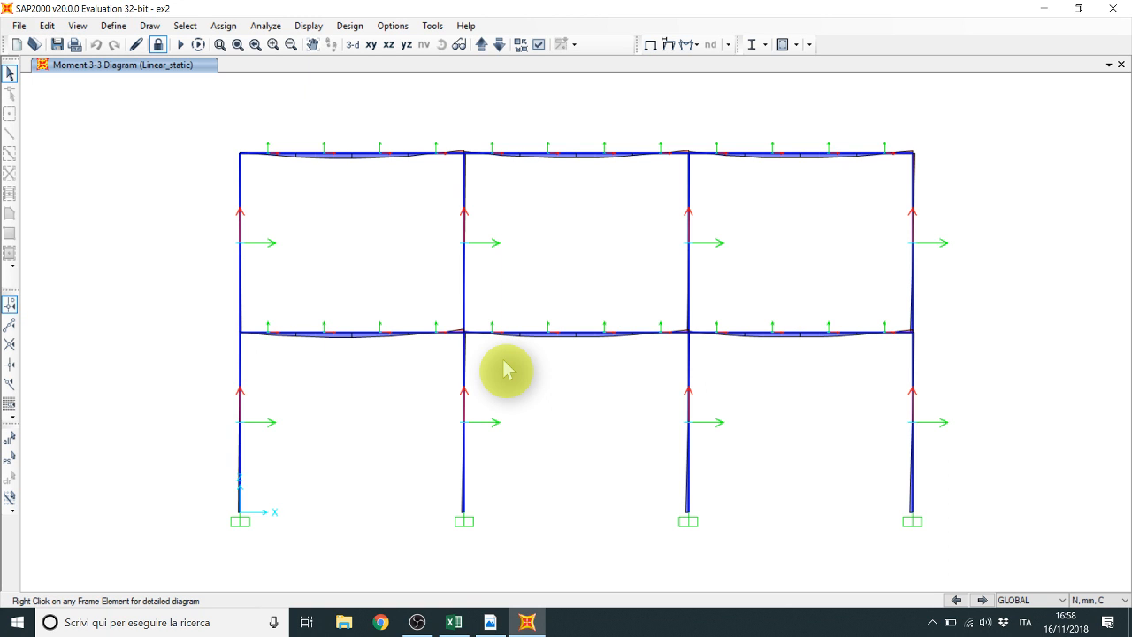
left_click(491, 624)
scroll(457, 497, "up", 3)
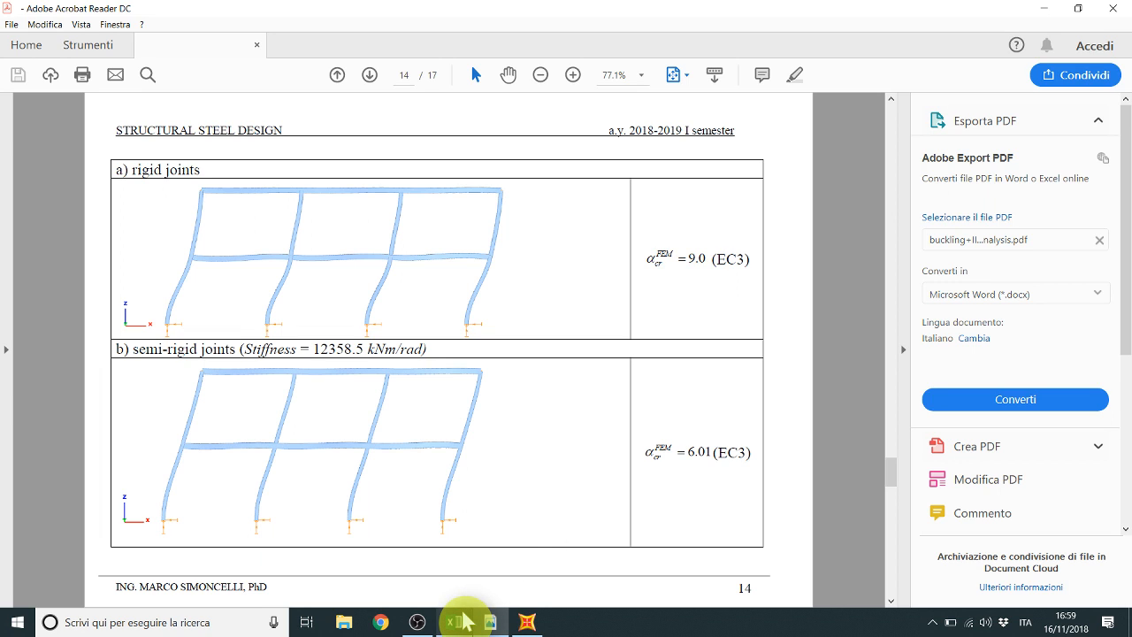
Step: Switch to the Excel workbook and enter the label E in B17 with the value 210000 beside it
mouse_move(464, 622)
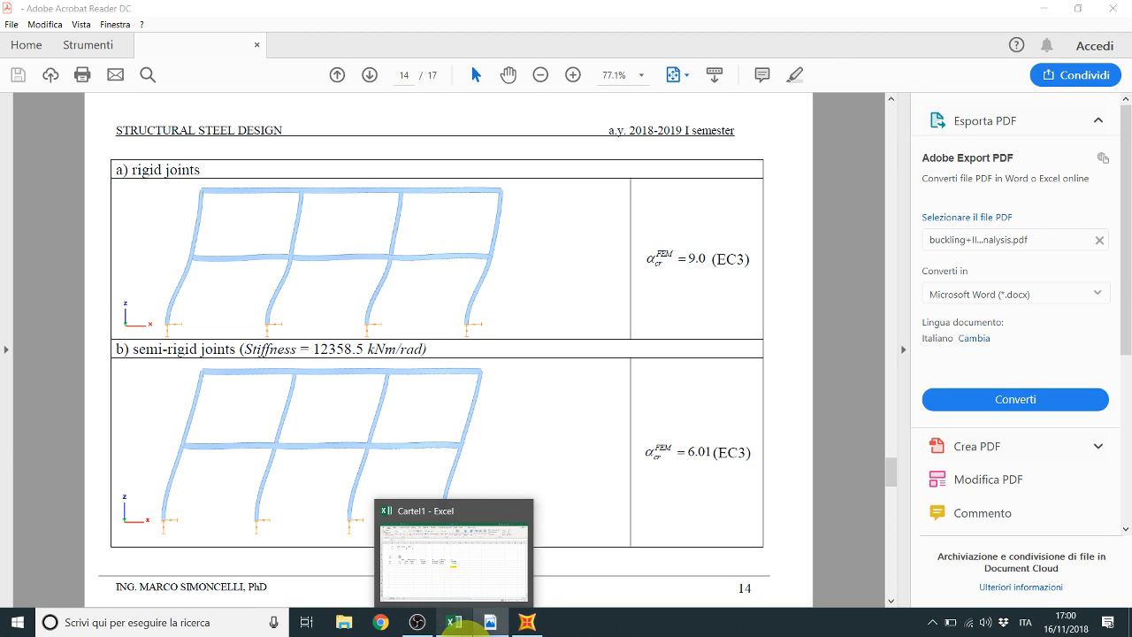
left_click(455, 623)
left_click(168, 450)
left_click(150, 397)
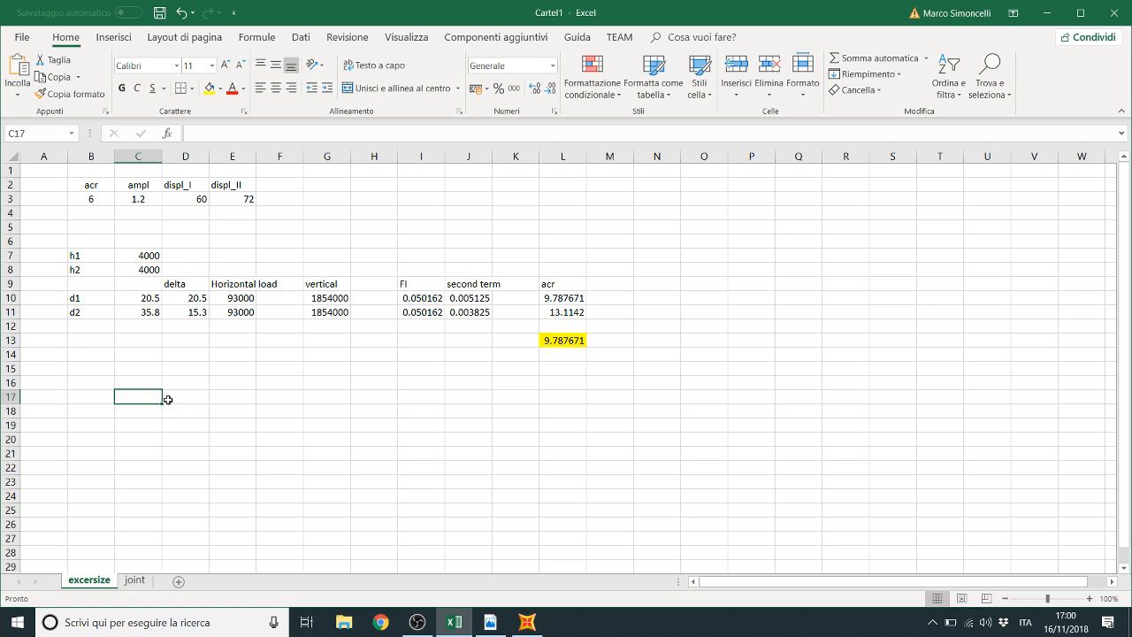
key("Left")
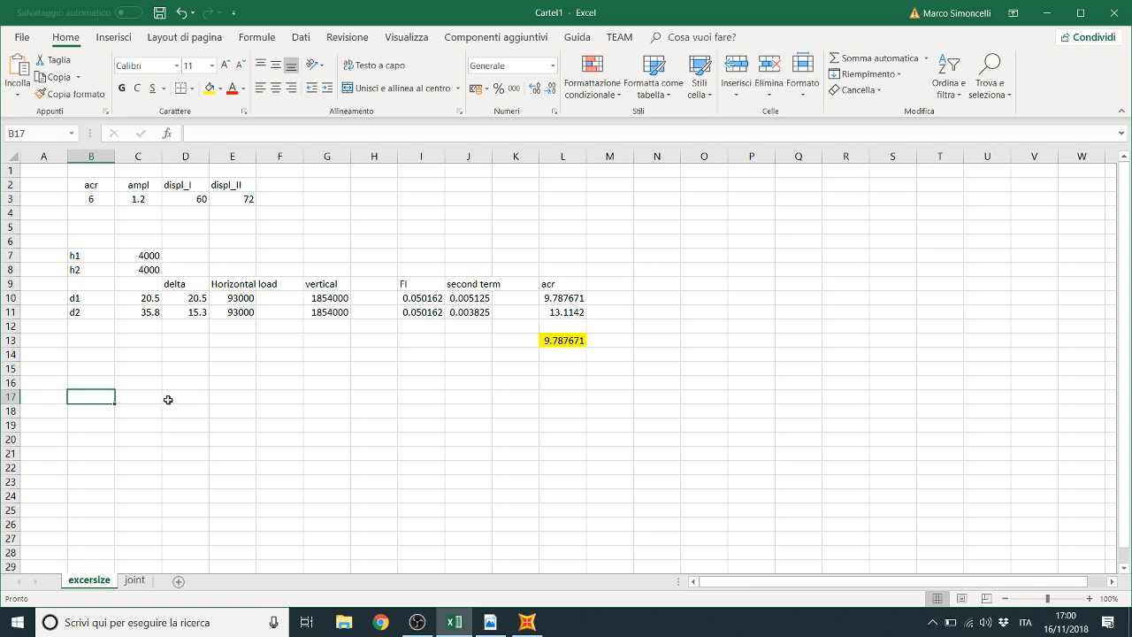
type("E")
key("Tab")
type("210")
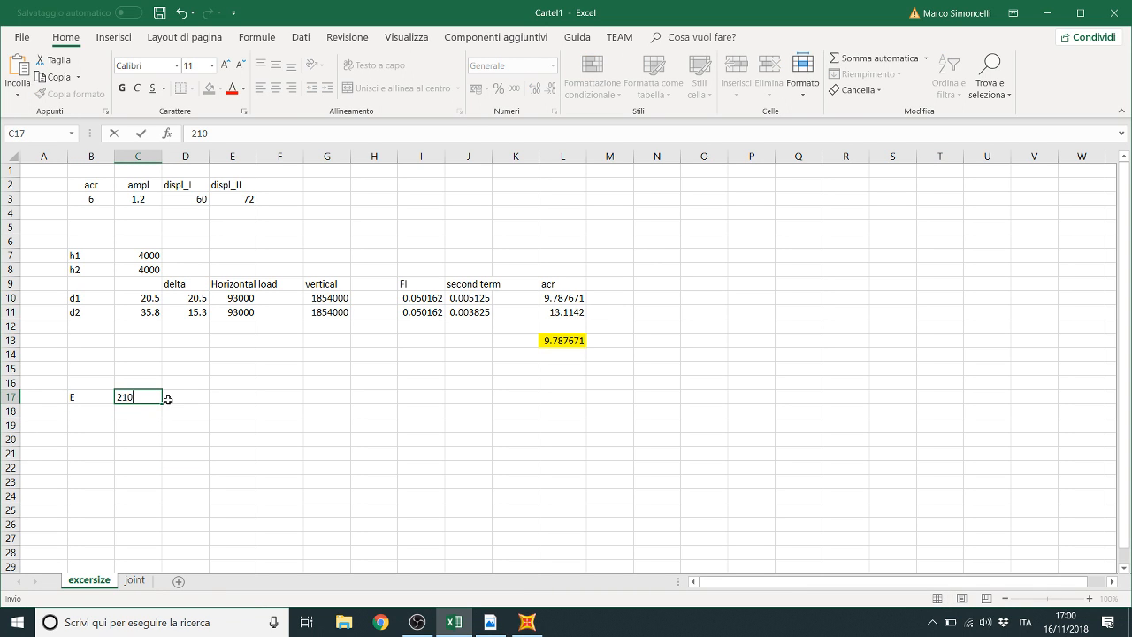
type("000")
key("Return")
Step: Add Lb with the value 5000 in row 18 and the label Ib in B19
type("Lb")
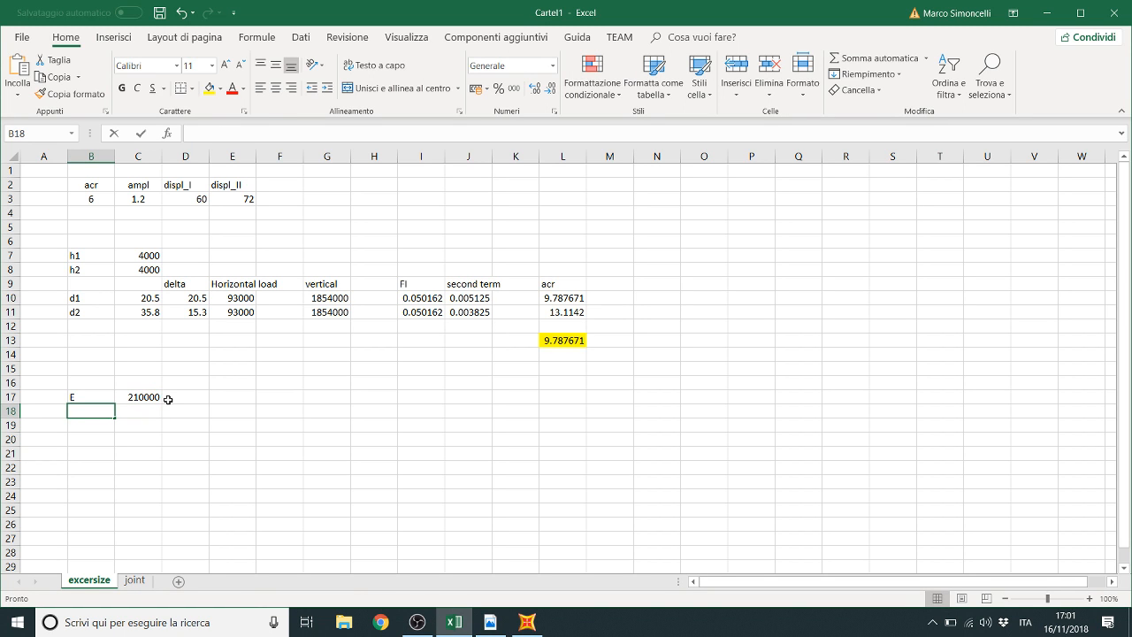
key("Tab")
type("5000")
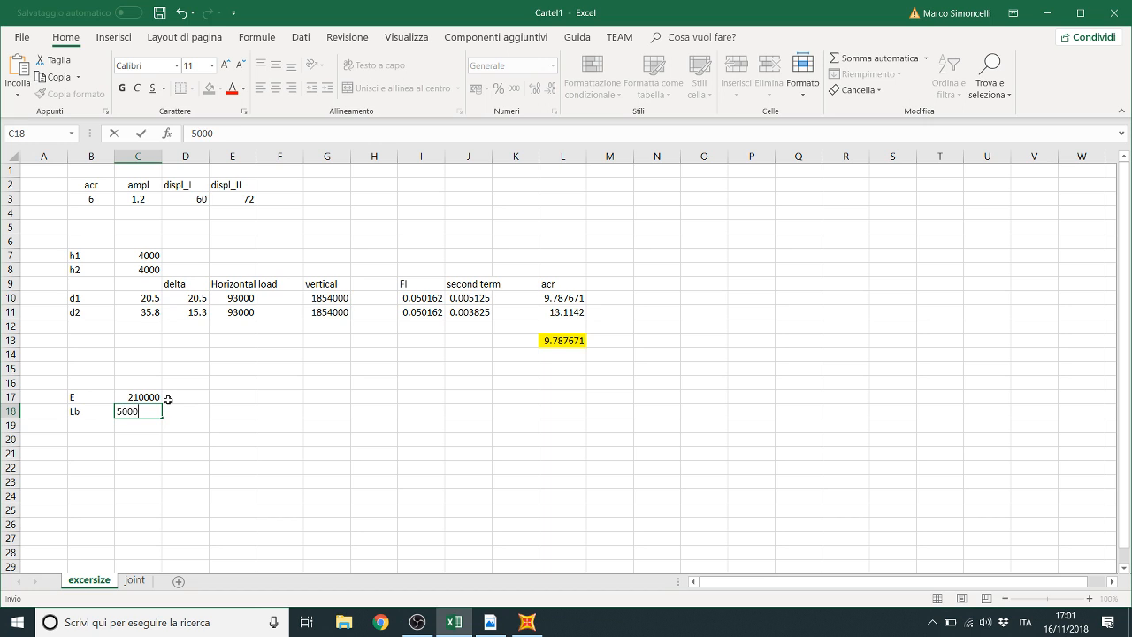
key("Return")
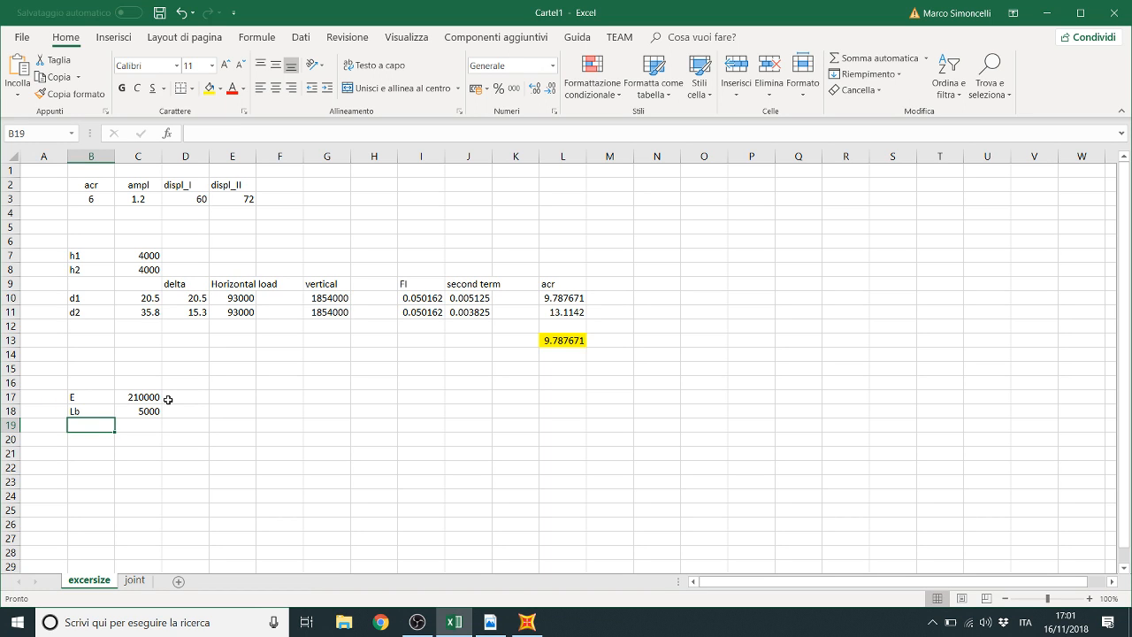
type("Ib")
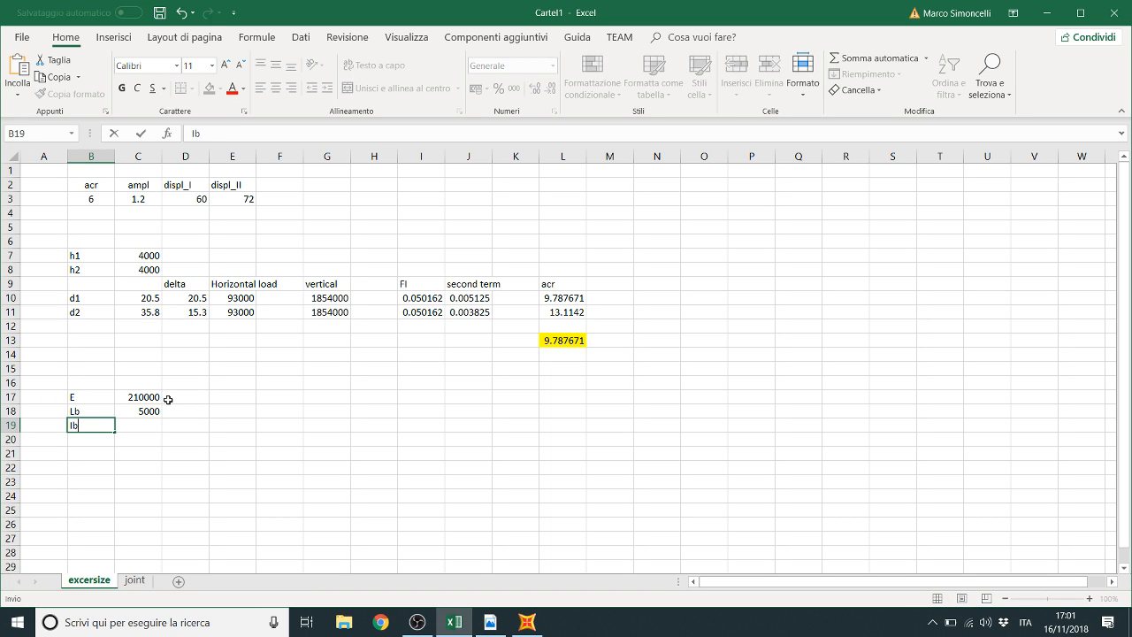
key("Tab")
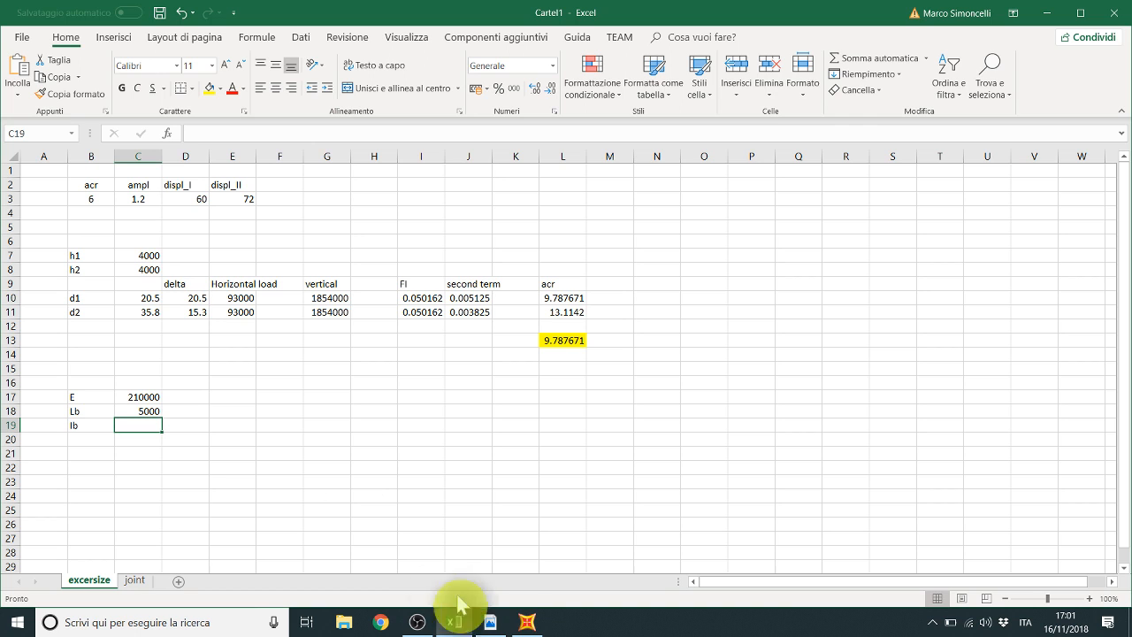
Step: Switch to SAP2000 and look up the IPE330 section's moment of inertia about the 3 axis in its section properties
left_click(523, 621)
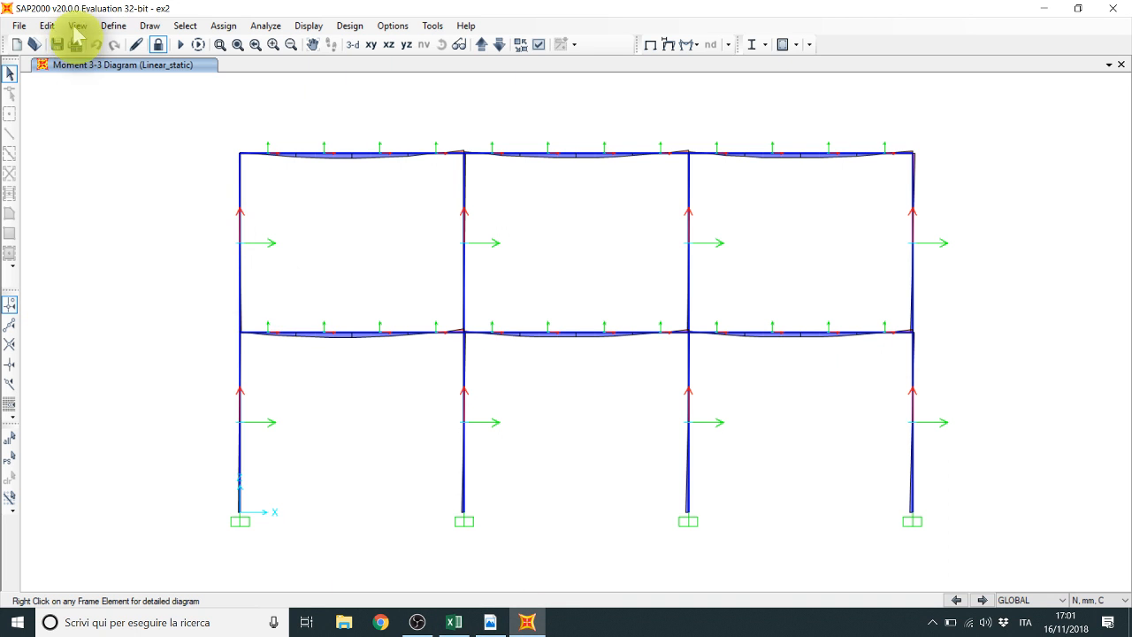
left_click(114, 27)
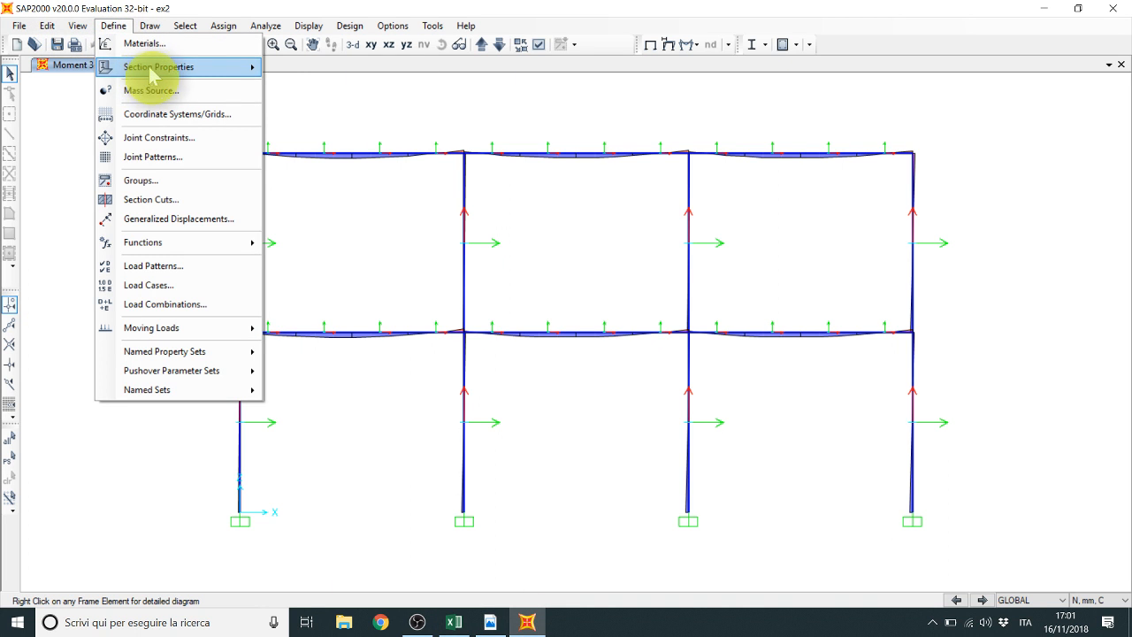
left_click(284, 69)
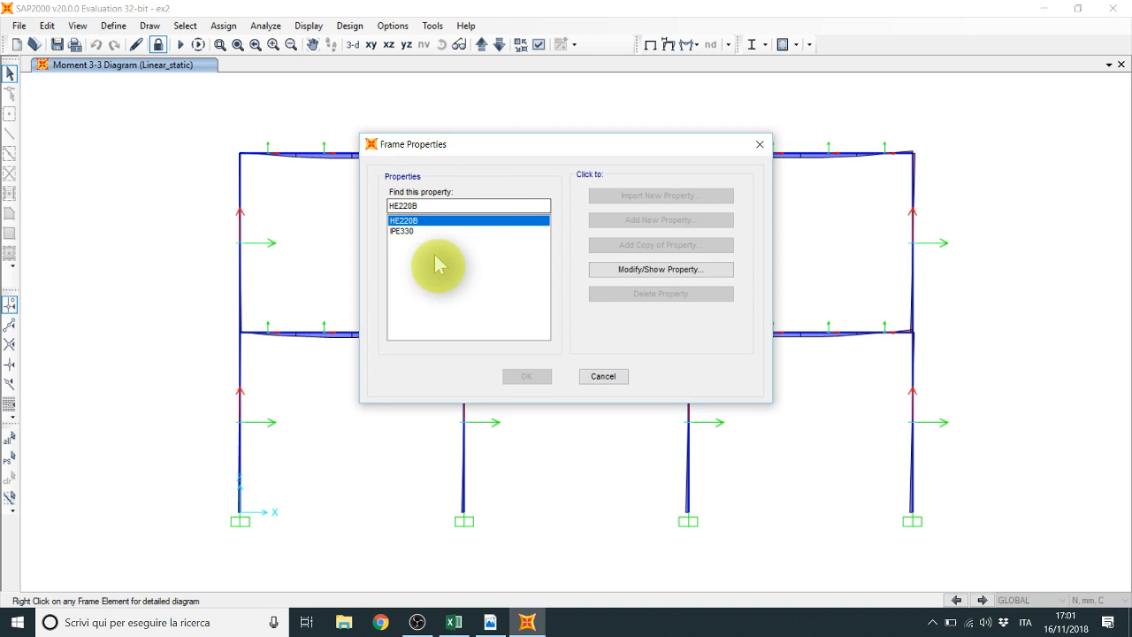
left_click(423, 231)
left_click(626, 271)
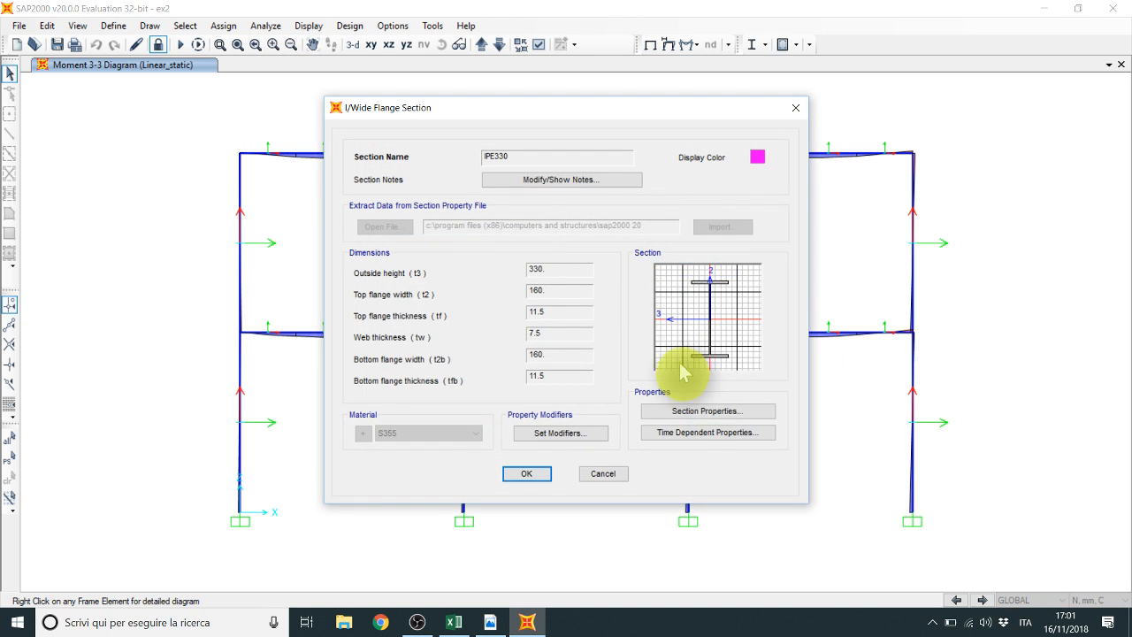
left_click(690, 413)
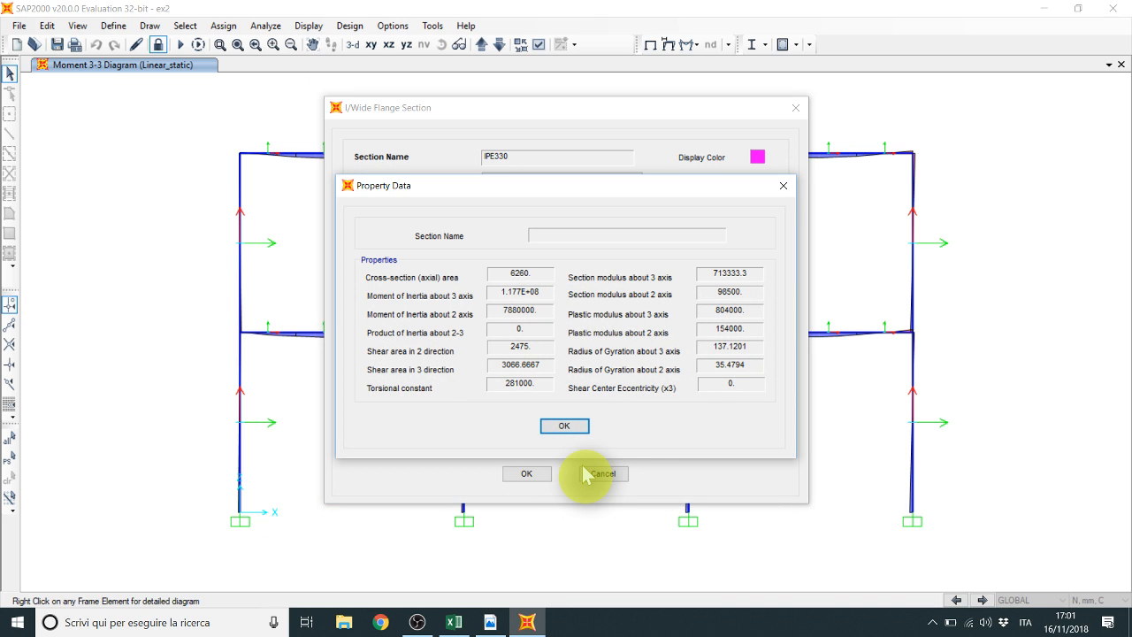
left_click(533, 619)
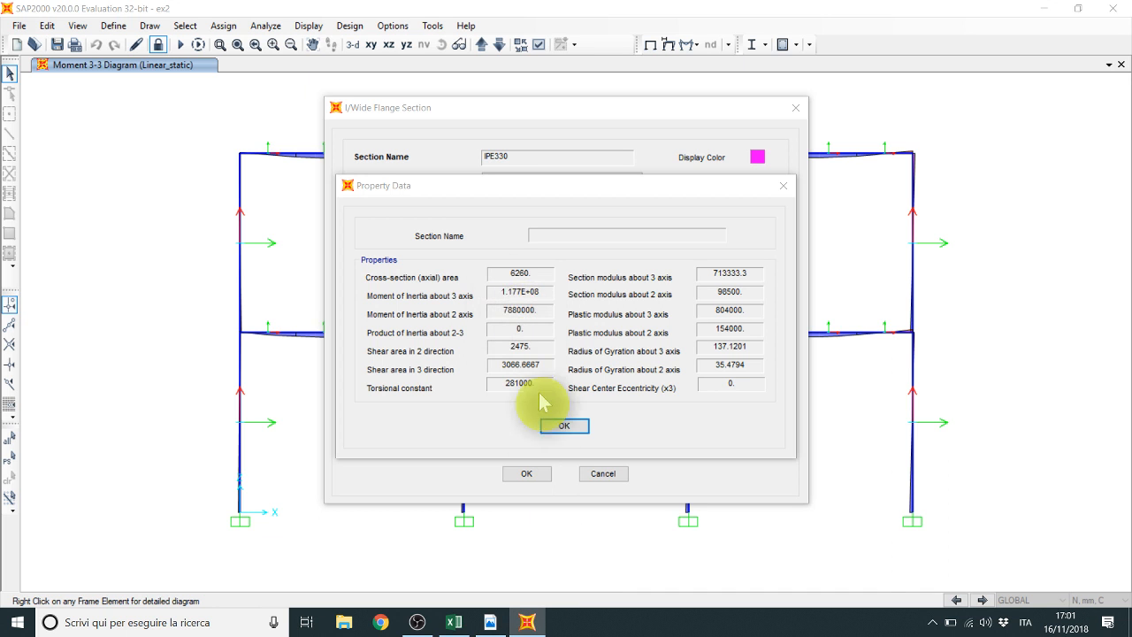
Step: Return to the Excel workbook and enter 1.177E8 as the Ib value in C19
left_click(454, 622)
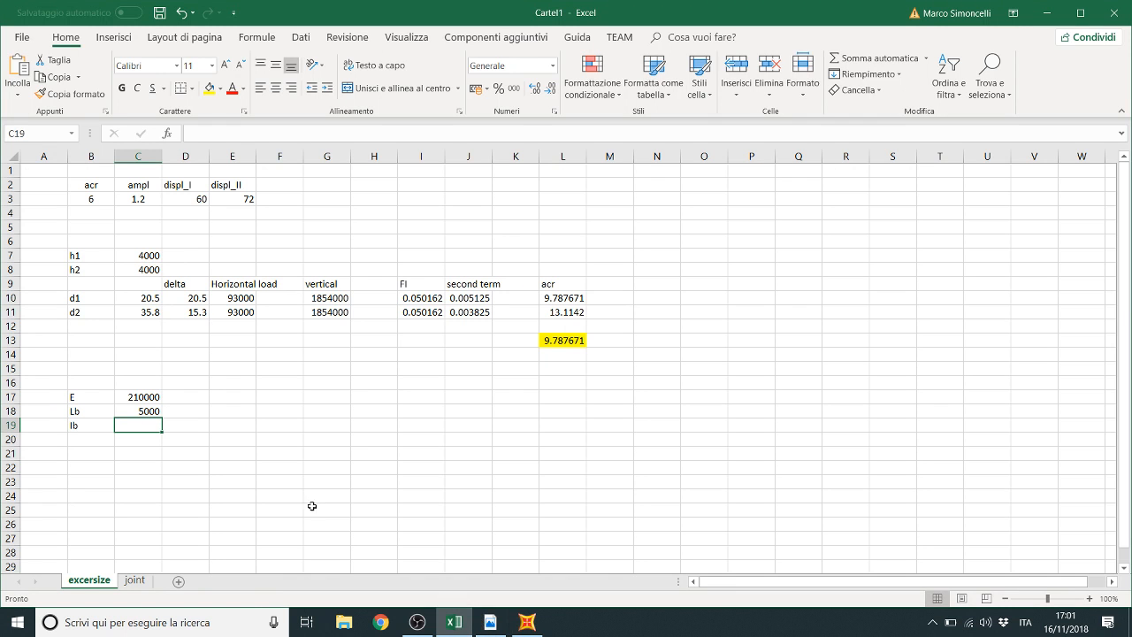
type("1.177")
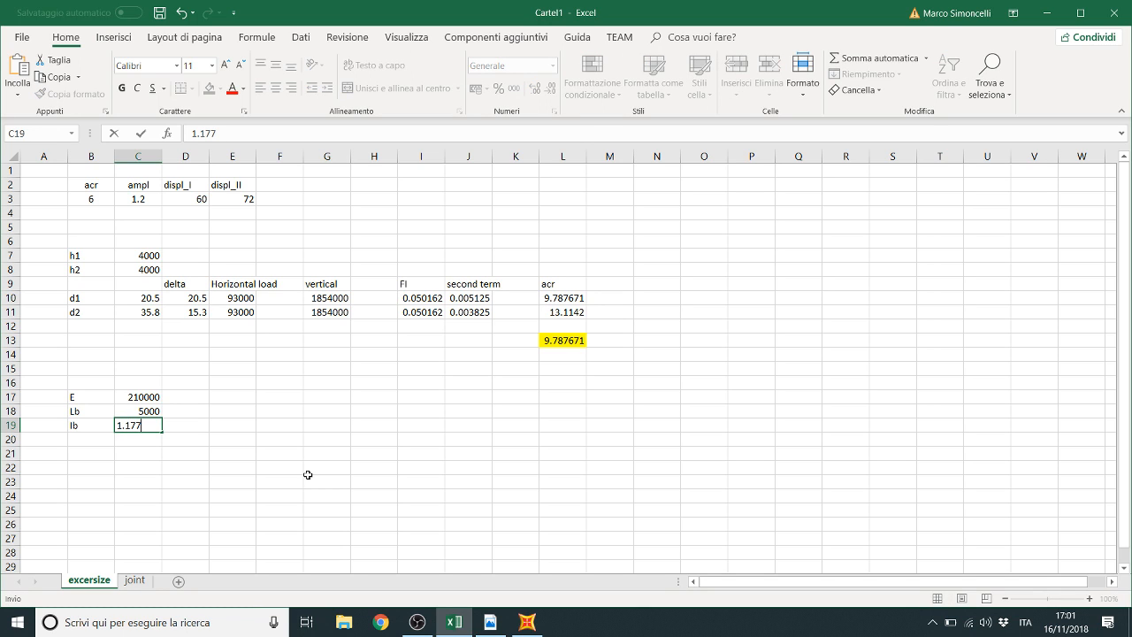
type("E8")
key("Return")
key("Left")
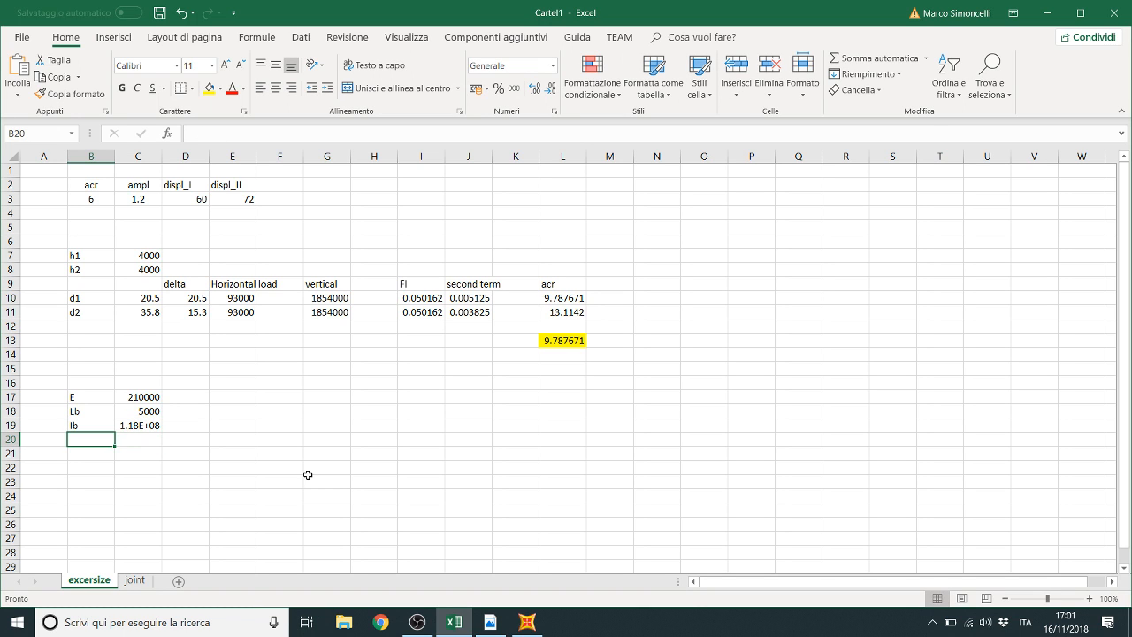
Step: Enter the label SH in cell B21, leaving an empty row below the Ib entry
key("Down")
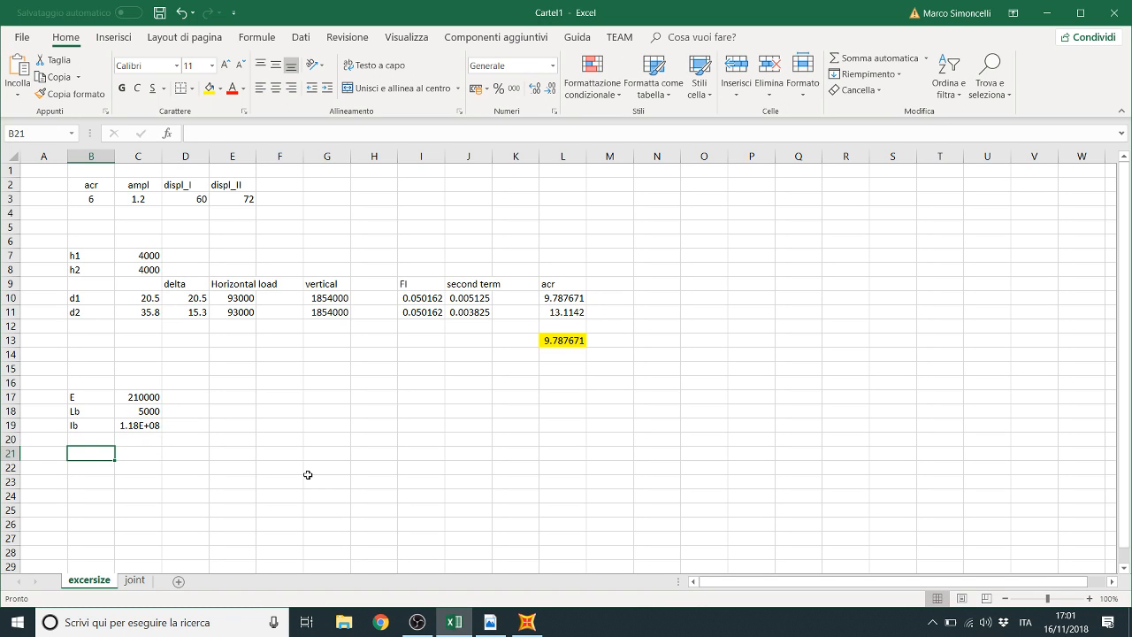
type("k")
key("BackSpace")
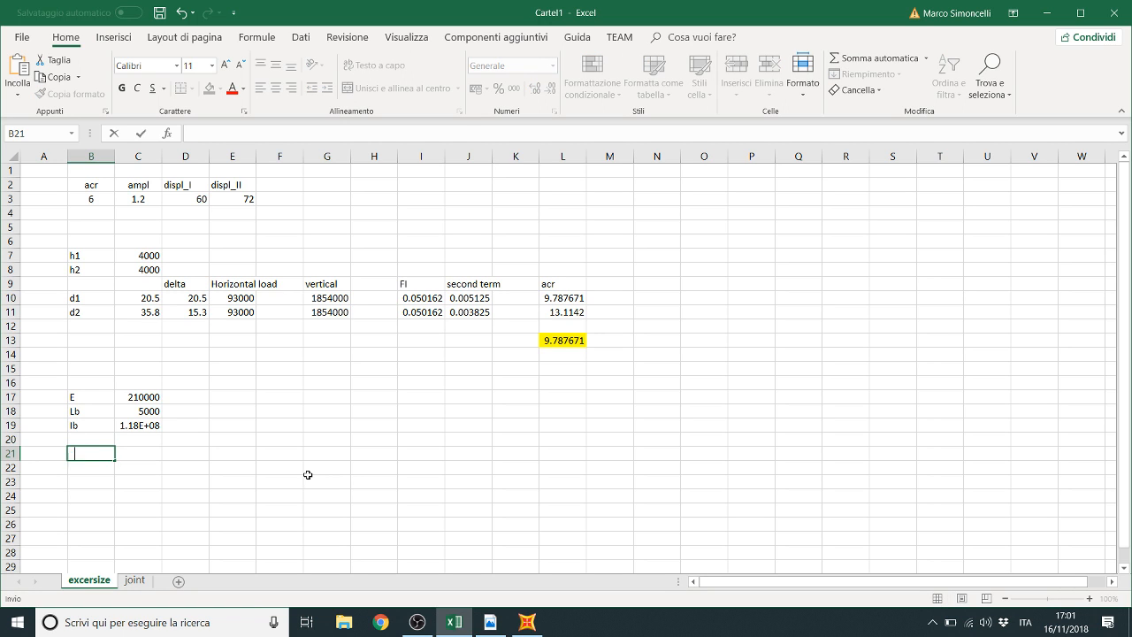
type("SH")
key("Tab")
Step: Enter the formula =0.5*C17*C18/C19 in C21 beside the SH label
type("=")
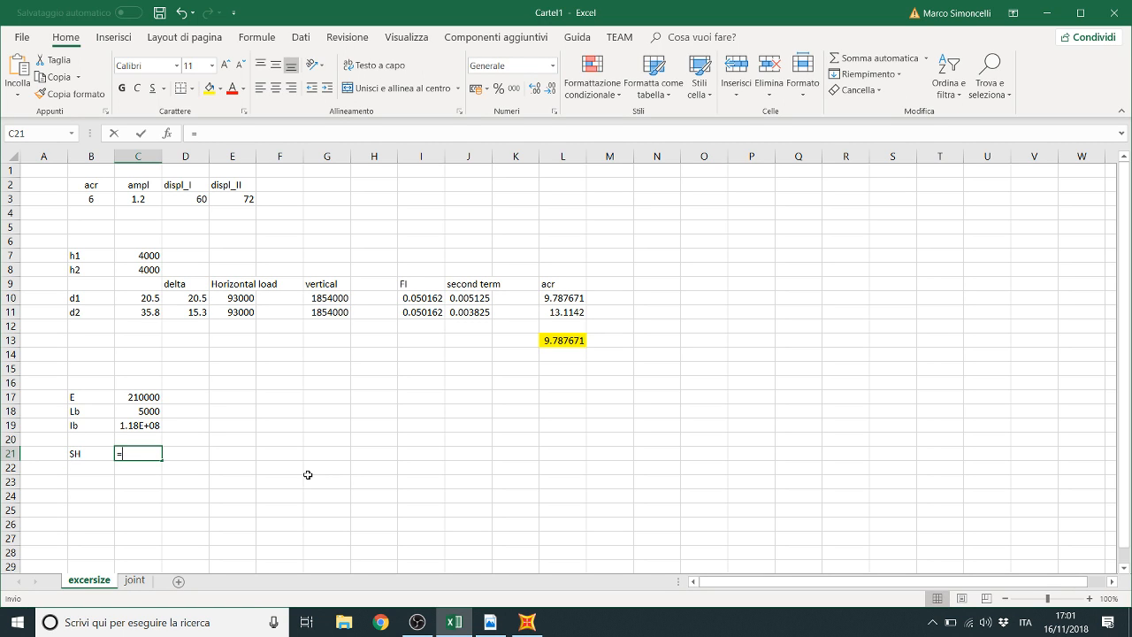
type("0.5*")
key("Up")
key("Up")
key("Up")
key("Up")
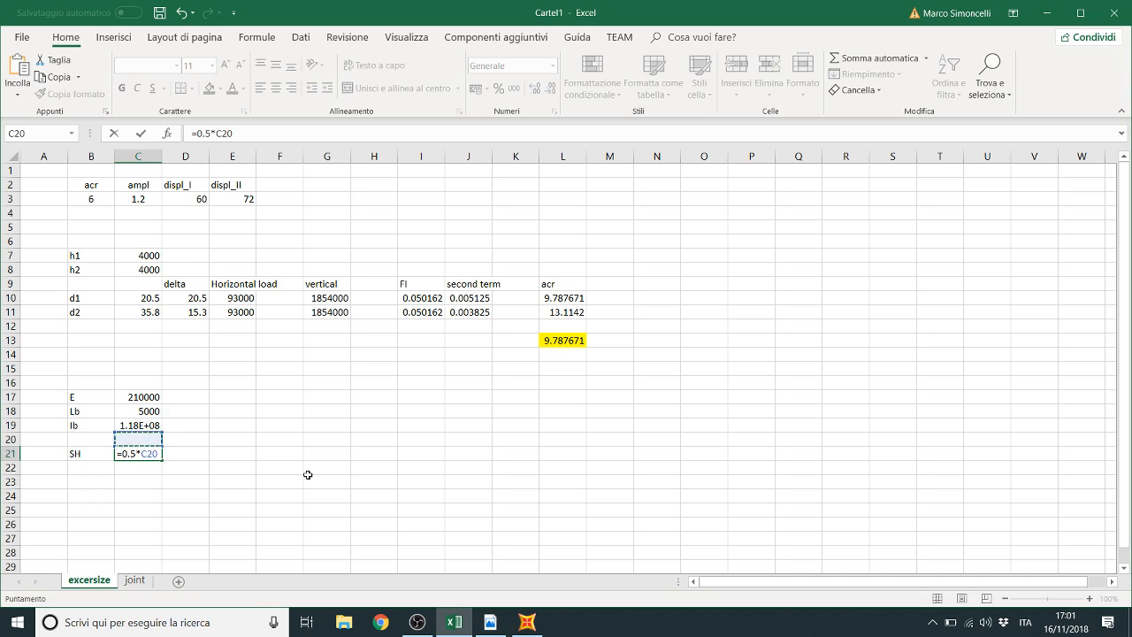
type("*")
key("Up")
key("Up")
key("Up")
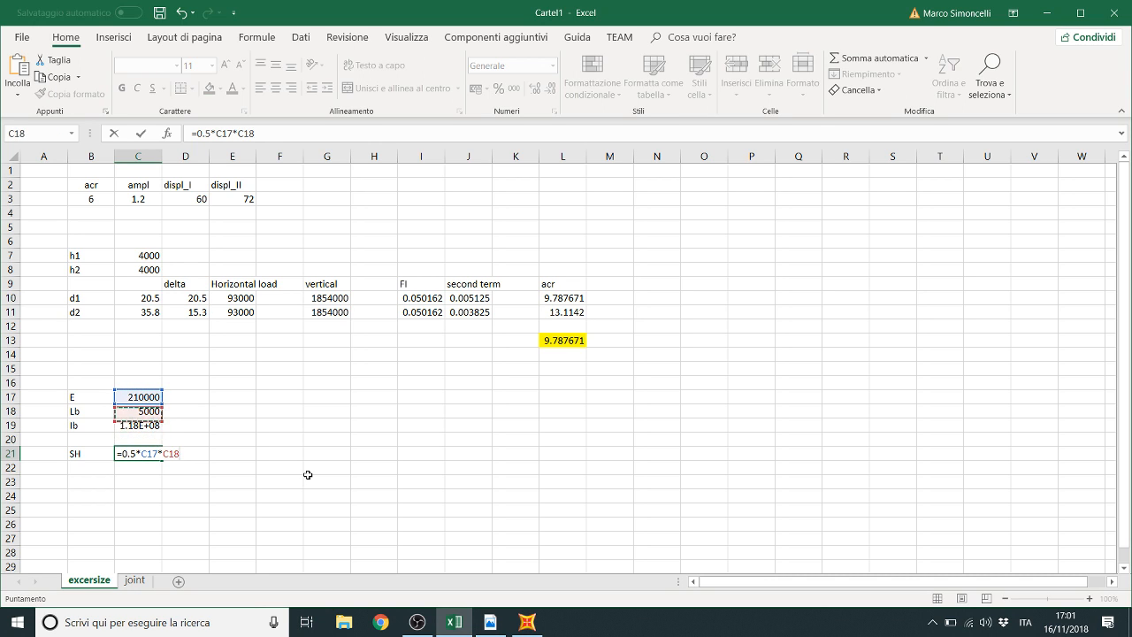
type("/")
key("Up")
key("Up")
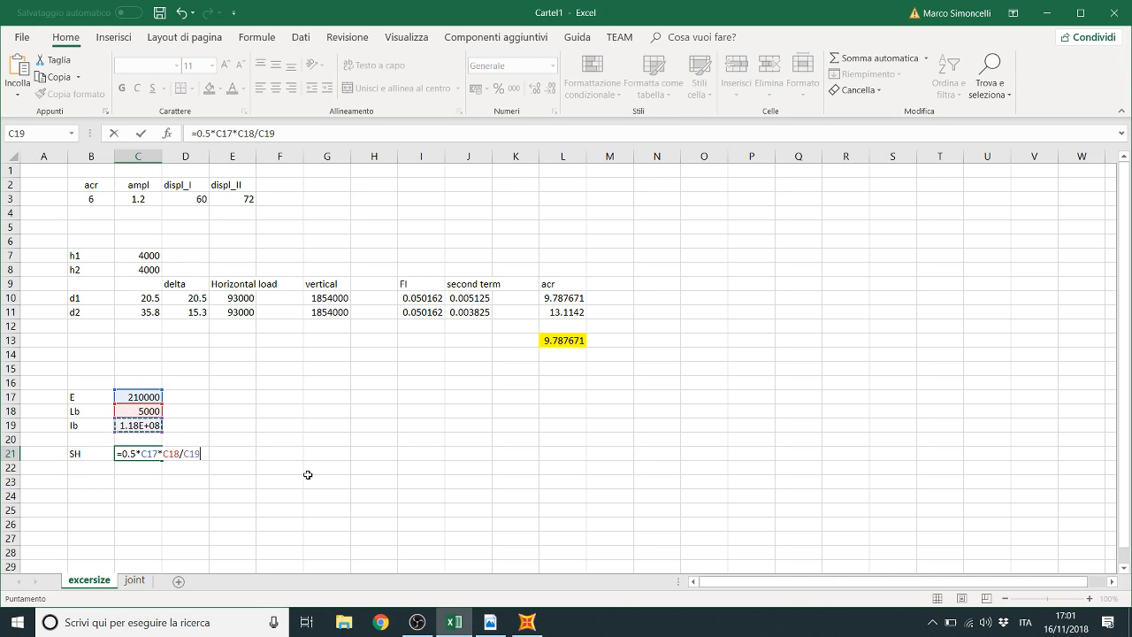
key("Return")
key("Right")
key("Left")
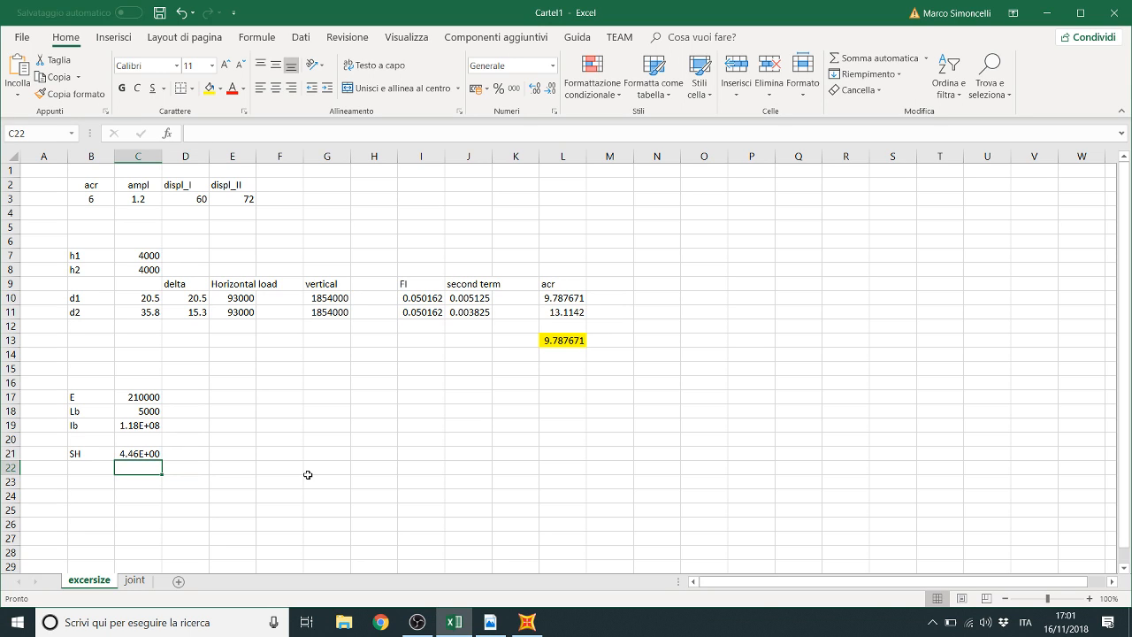
Step: Correct the SH formula in C21 to =0.5*C17*C19/C18
key("Up")
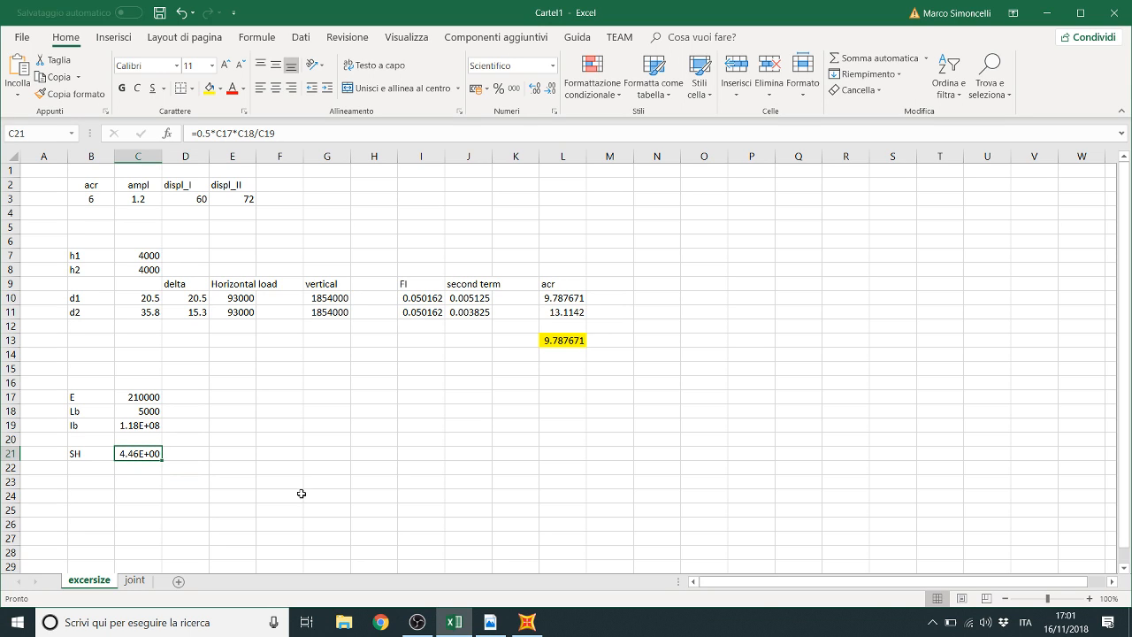
left_click(251, 132)
key("BackSpace")
type("9")
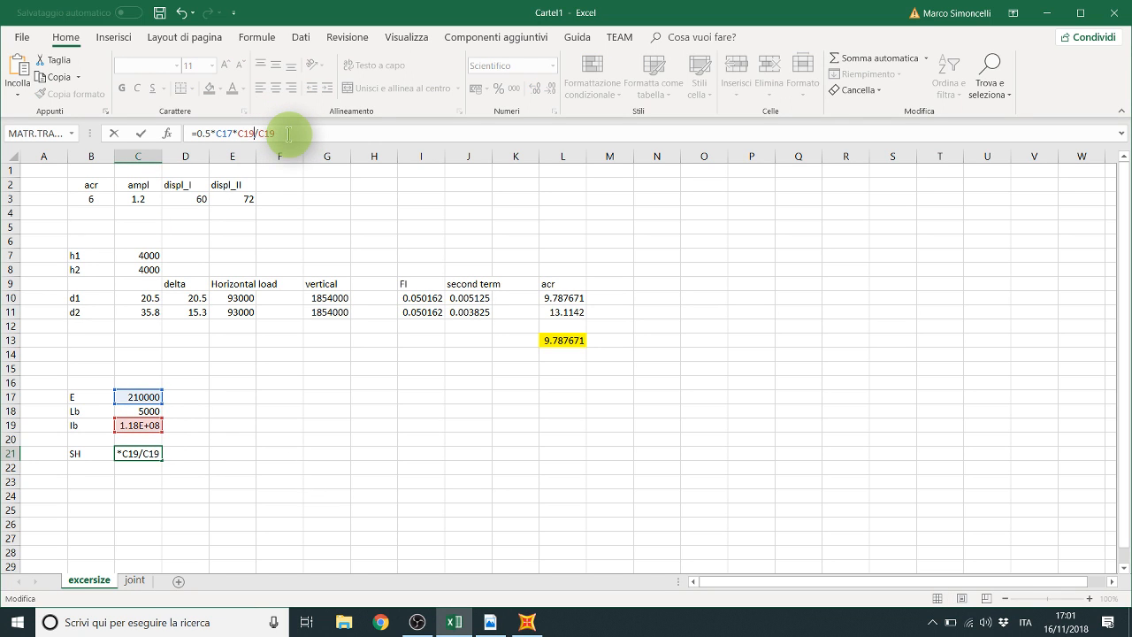
left_click(362, 137)
key("BackSpace")
type("8")
key("Return")
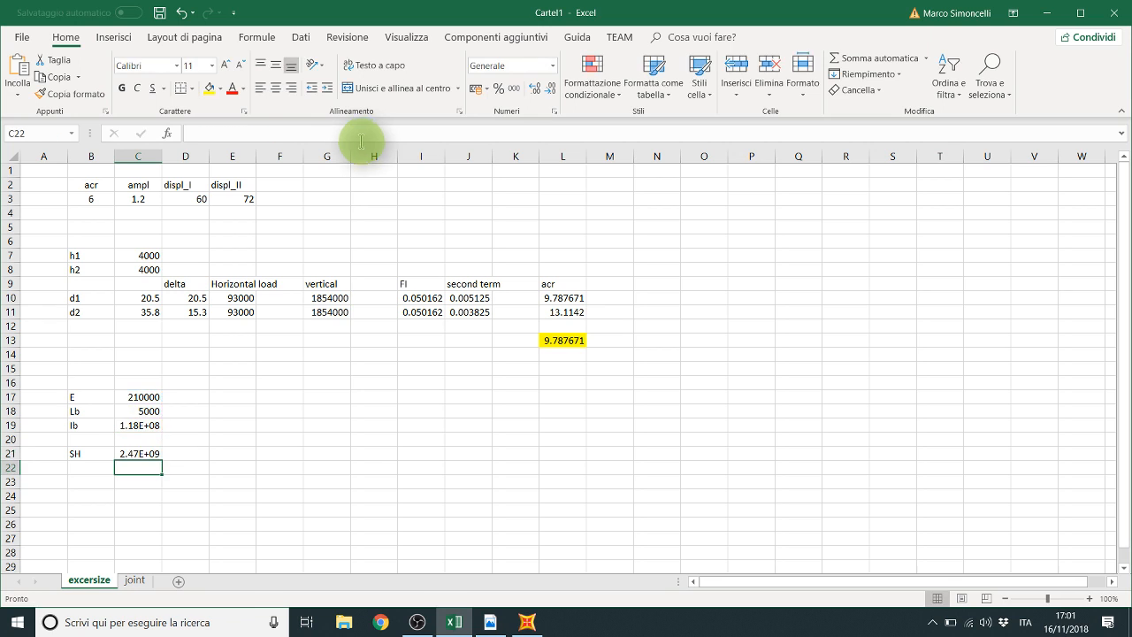
left_click(144, 454)
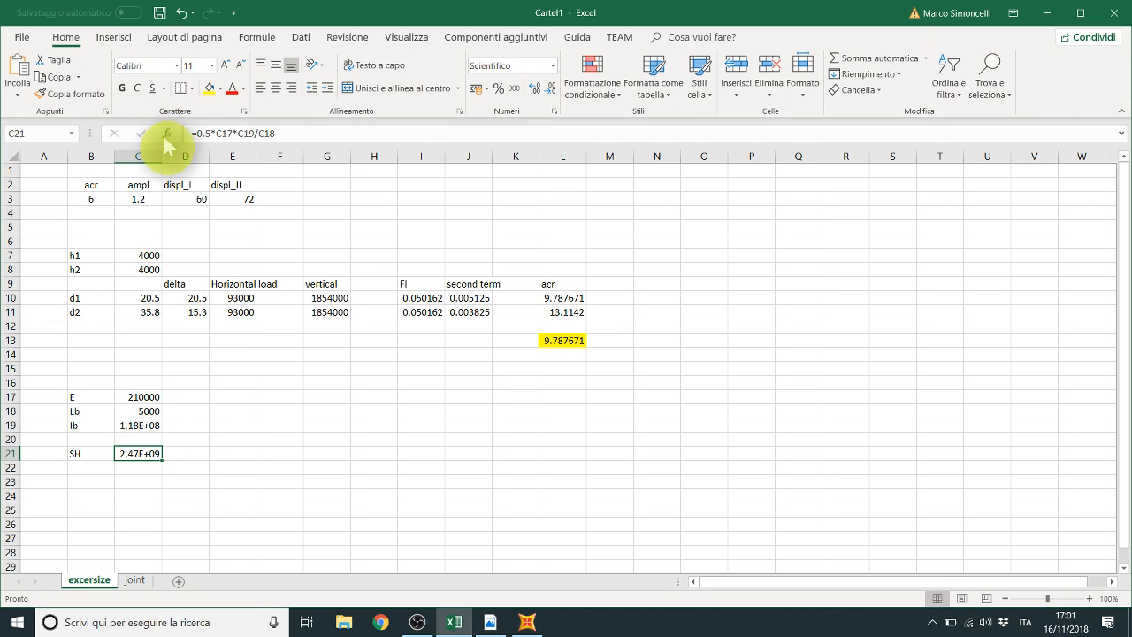
Step: Widen column C slightly and enter the unit Nmm in D21 beside the SH value
left_click_drag(162, 156, 178, 157)
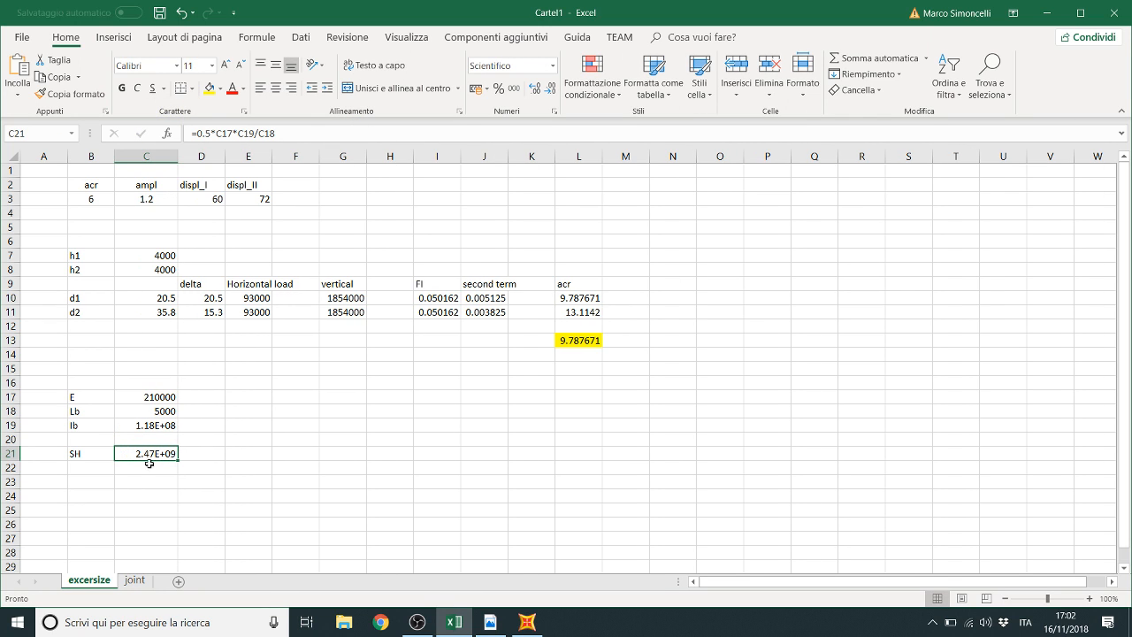
left_click(192, 453)
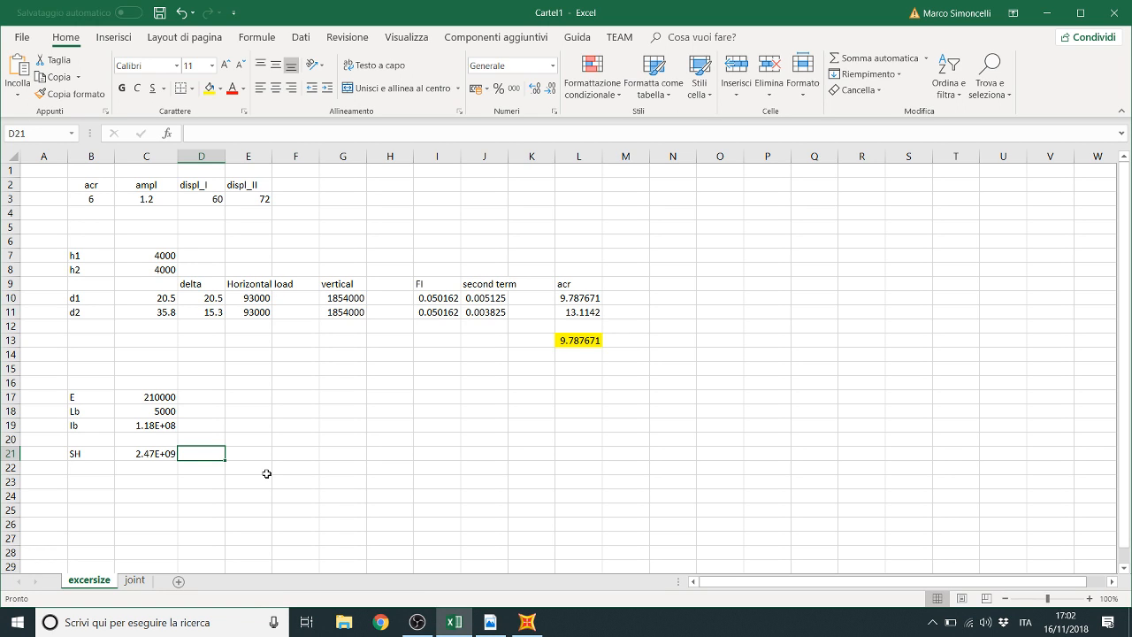
type("Nmm")
key("Return")
Step: Enter the label Sj in B22 and select the cell beside it
key("Left")
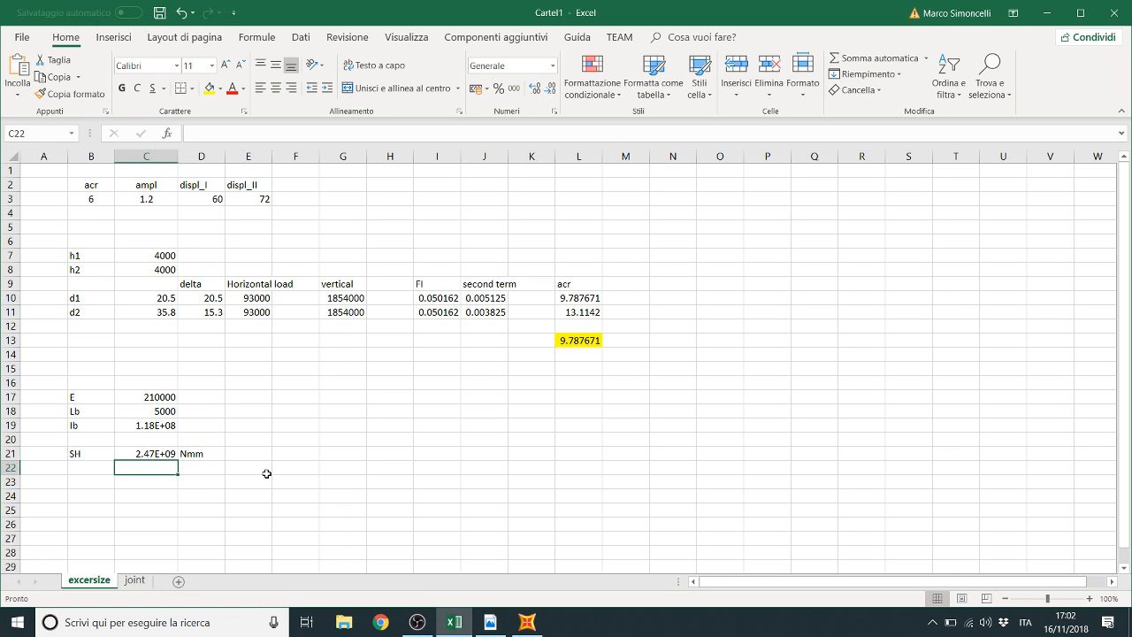
key("Left")
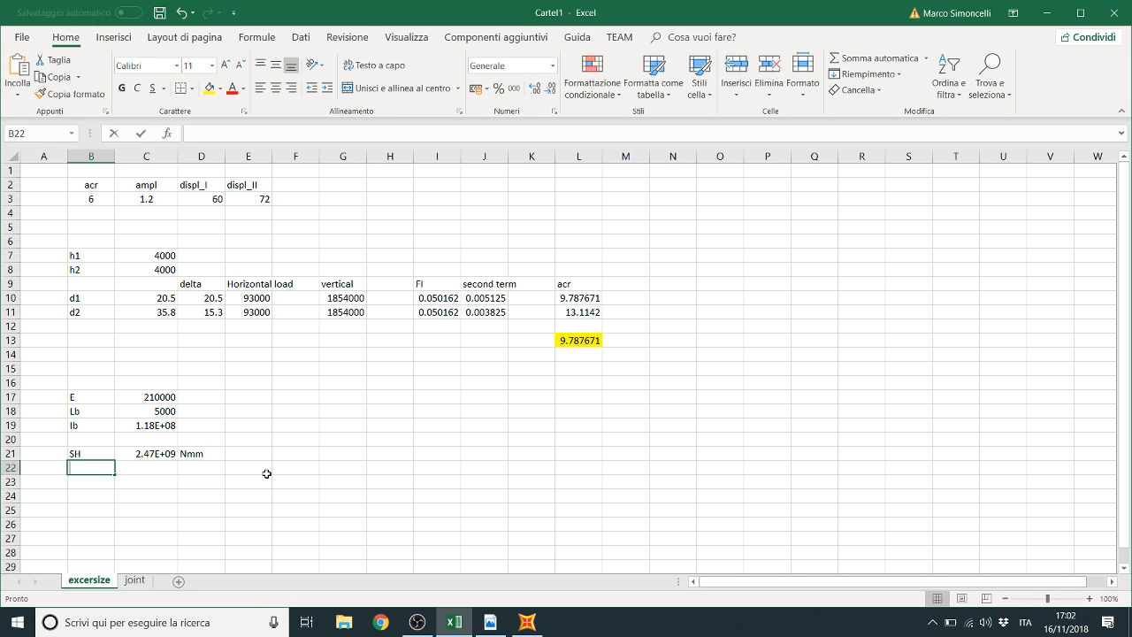
type("Sj")
key("Return")
key("Right")
key("Up")
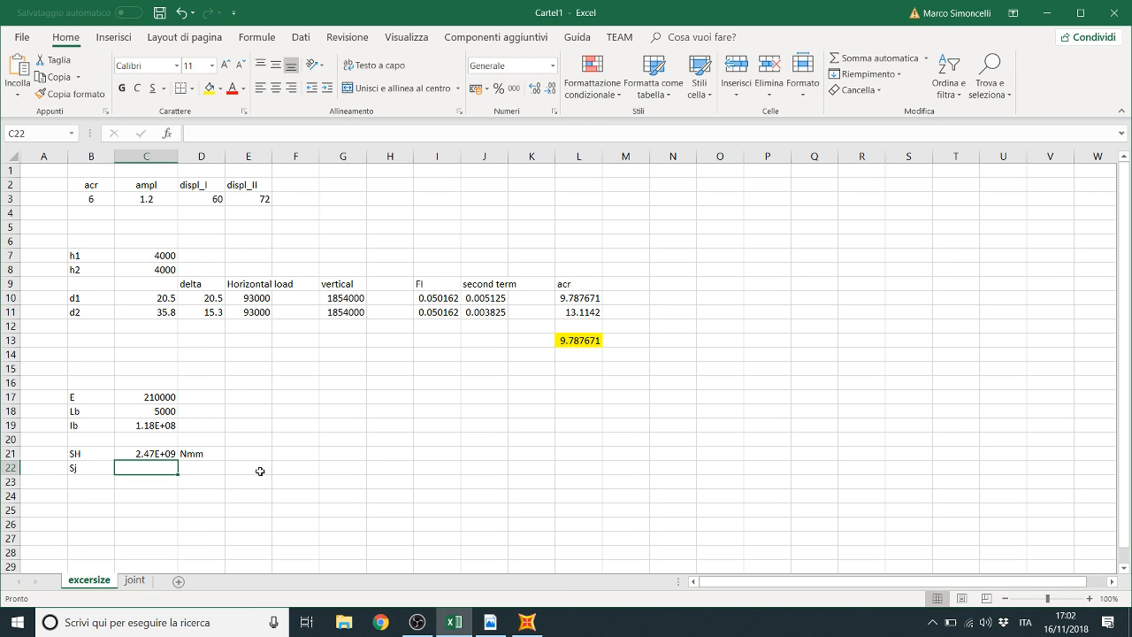
Step: Switch to the PDF in Acrobat Reader and copy 12358, the whole-number part of the semi-rigid joints' stiffness
left_click(527, 622)
left_click(491, 619)
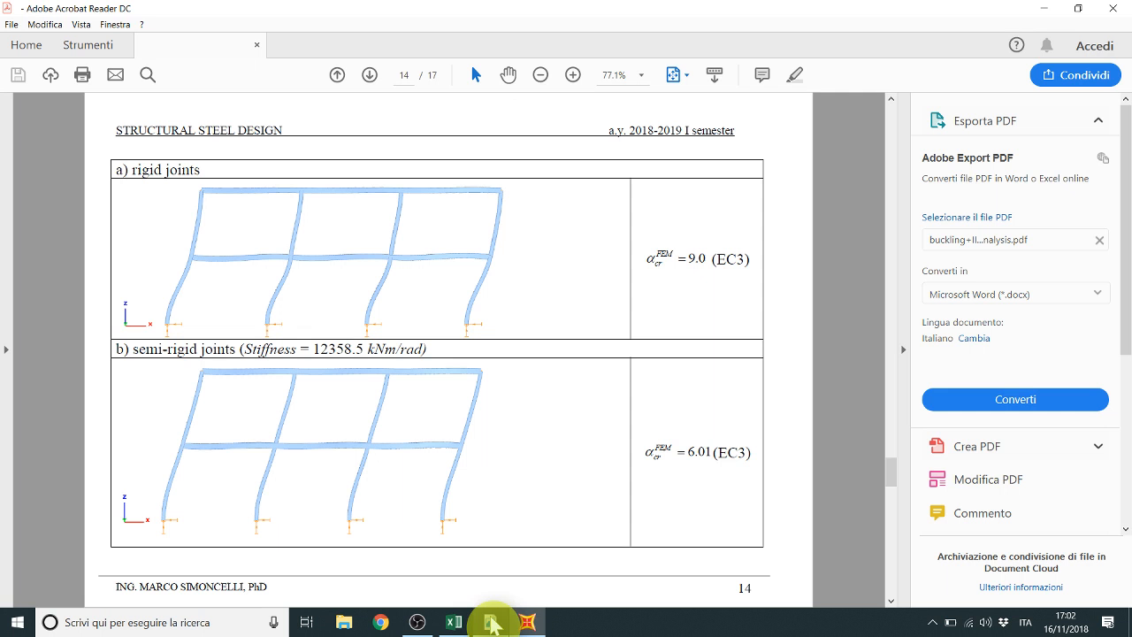
left_click_drag(313, 351, 357, 355)
key("ctrl+c")
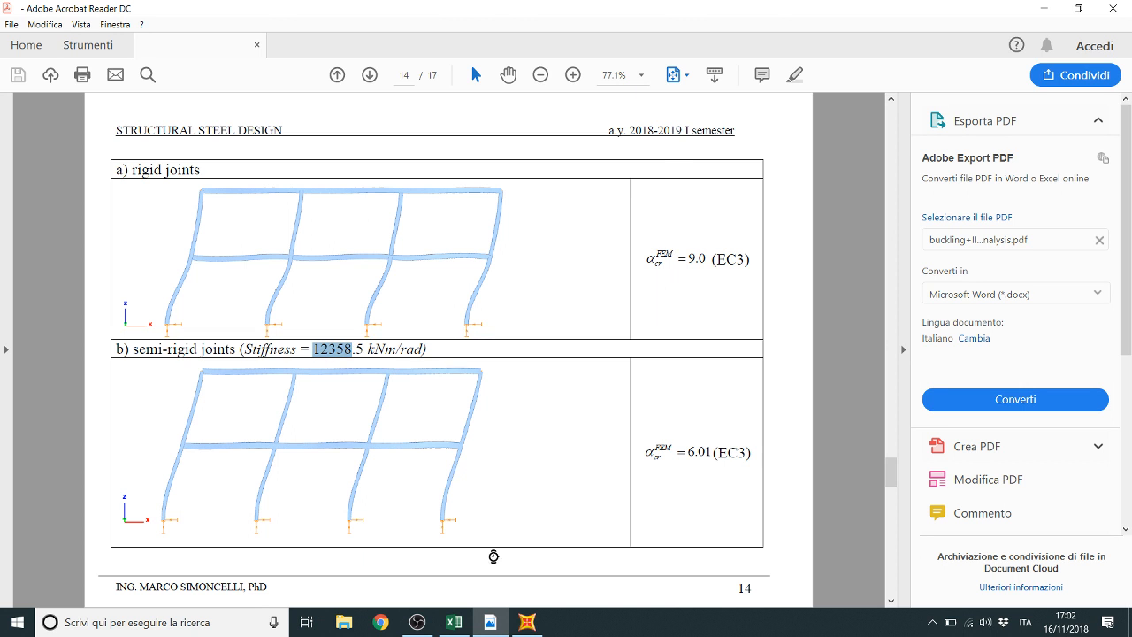
Step: Return to the Excel workbook and enter =12358.5*10^6 in C22 as the Sj value, using the copied number
left_click(527, 622)
left_click(454, 622)
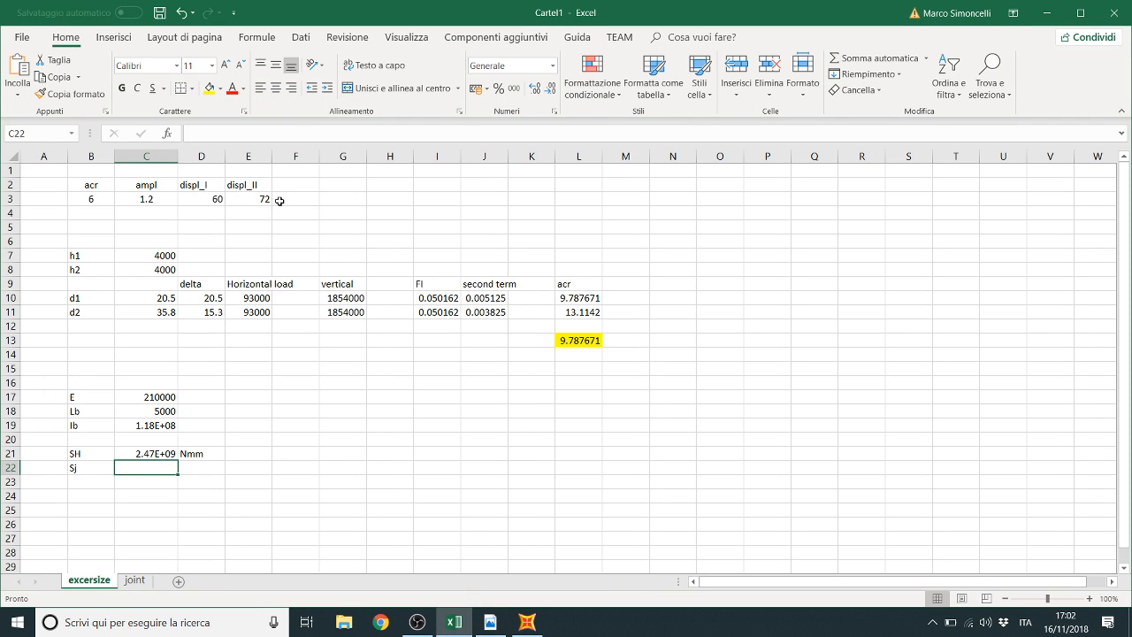
left_click(277, 134)
type("=")
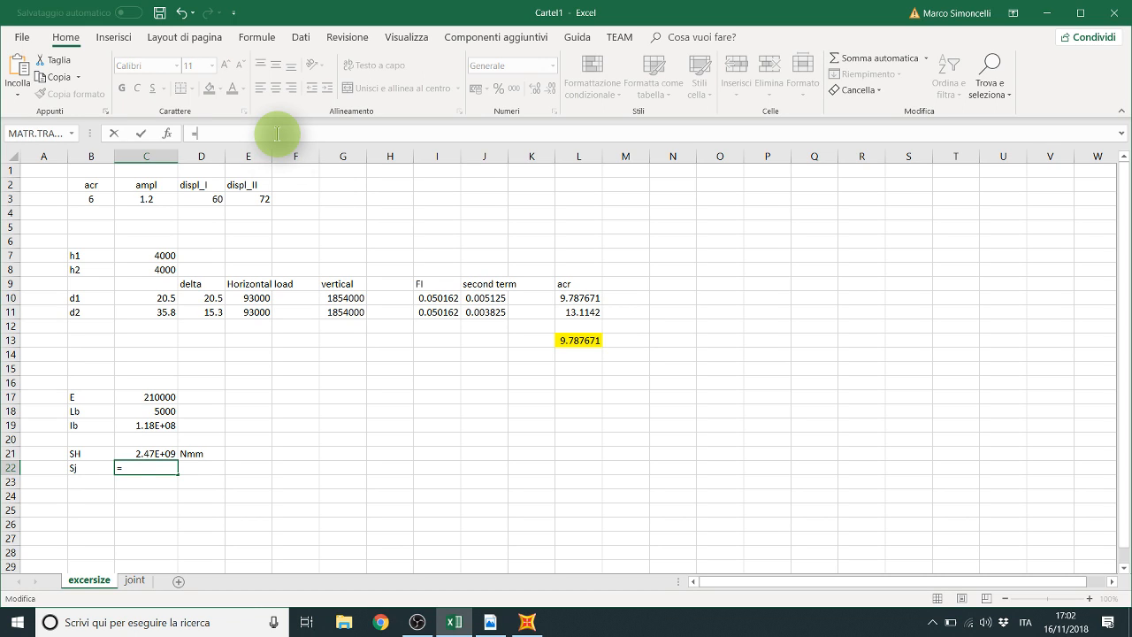
key("ctrl+v")
type(".5*10^6")
key("Return")
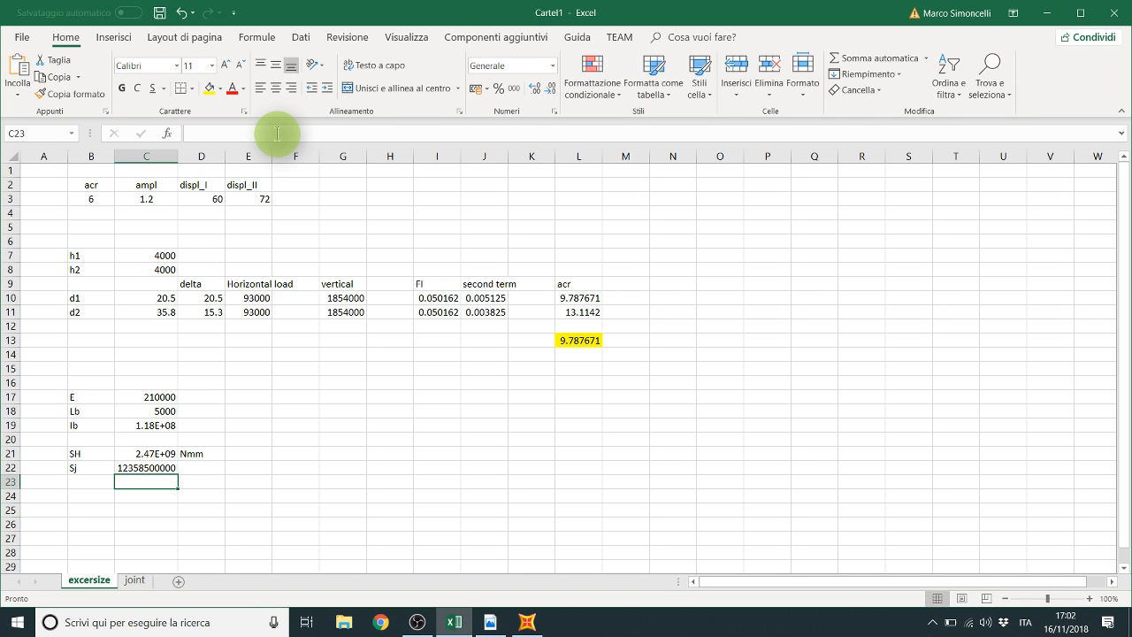
Step: Enter the unit Nmm in D22 beside the Sj value
key("Up")
key("Right")
type("Nmm")
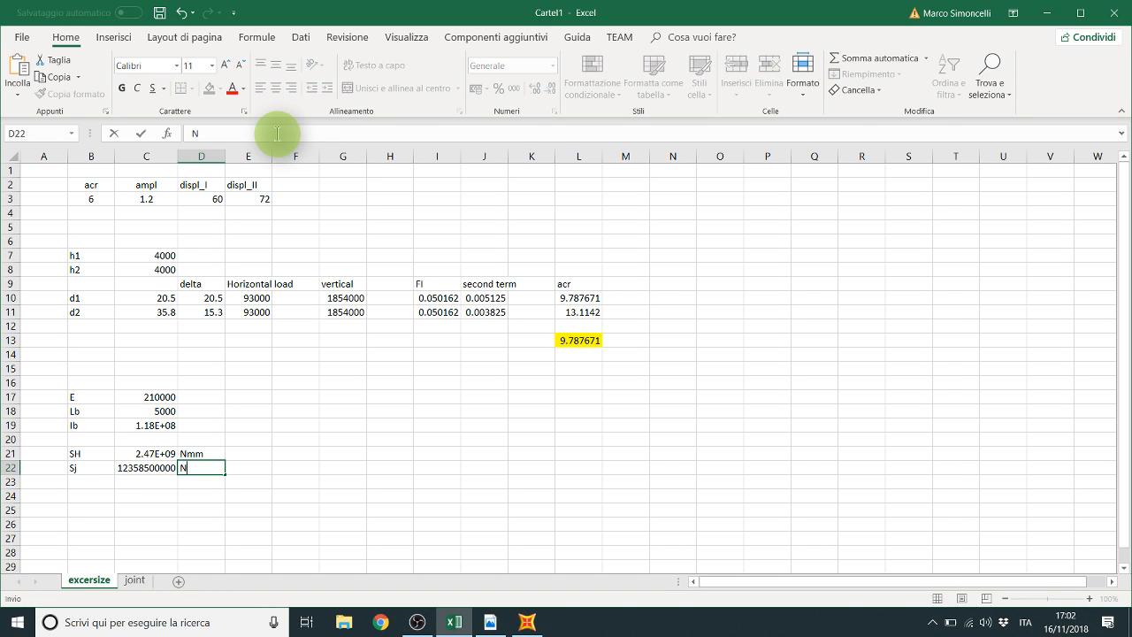
key("Return")
Step: Enter the formula =C22/C21 in C24 to calculate the ratio of Sj to SH
key("Return")
key("Left")
key("Left")
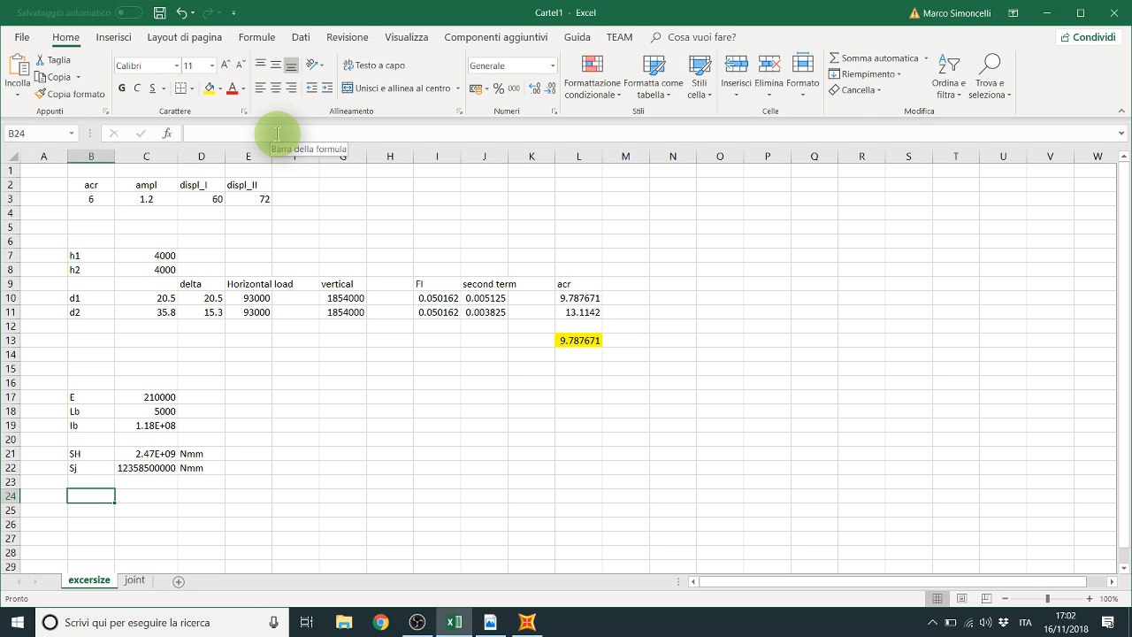
key("Right")
type("=")
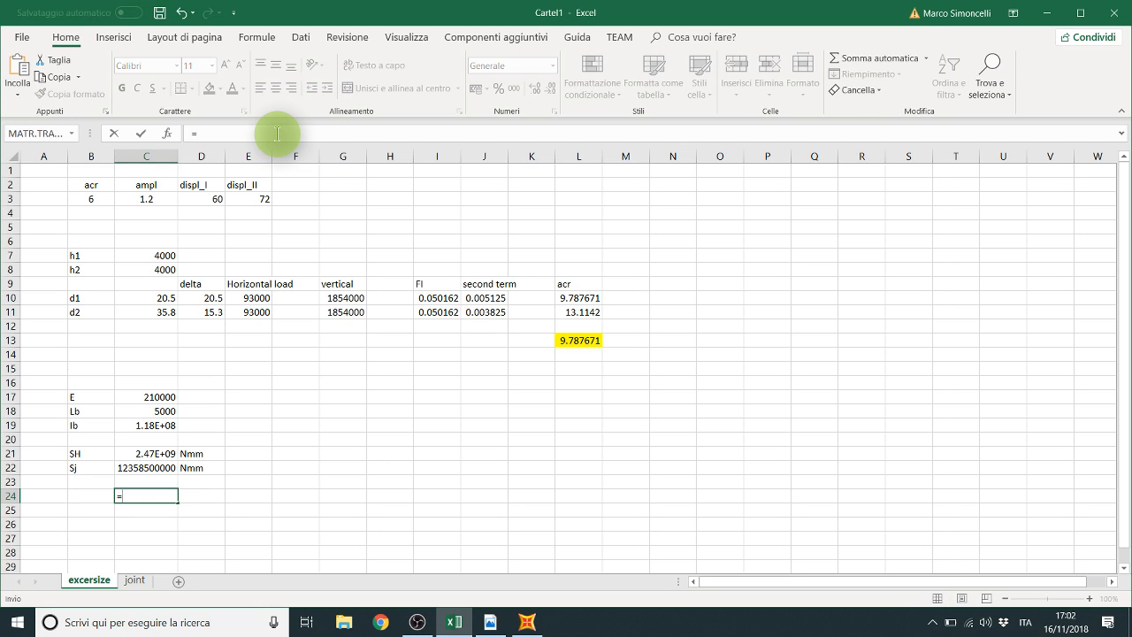
key("Up")
key("Up")
type("/")
key("Up")
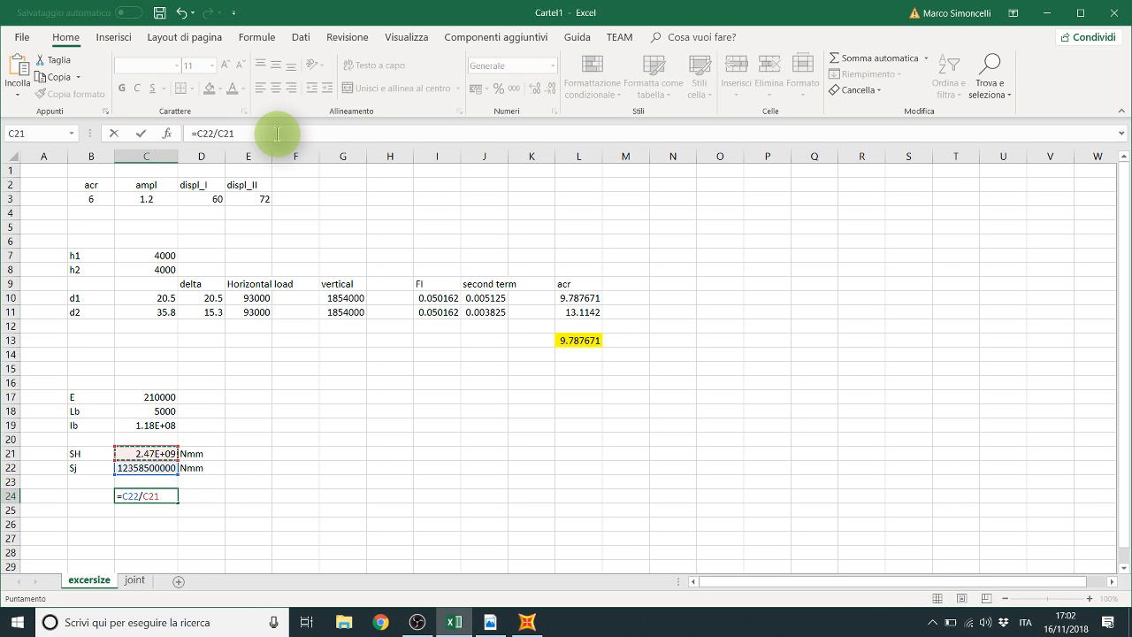
key("Return")
Step: Change the number format of the ratio in C24 to Numero
key("Up")
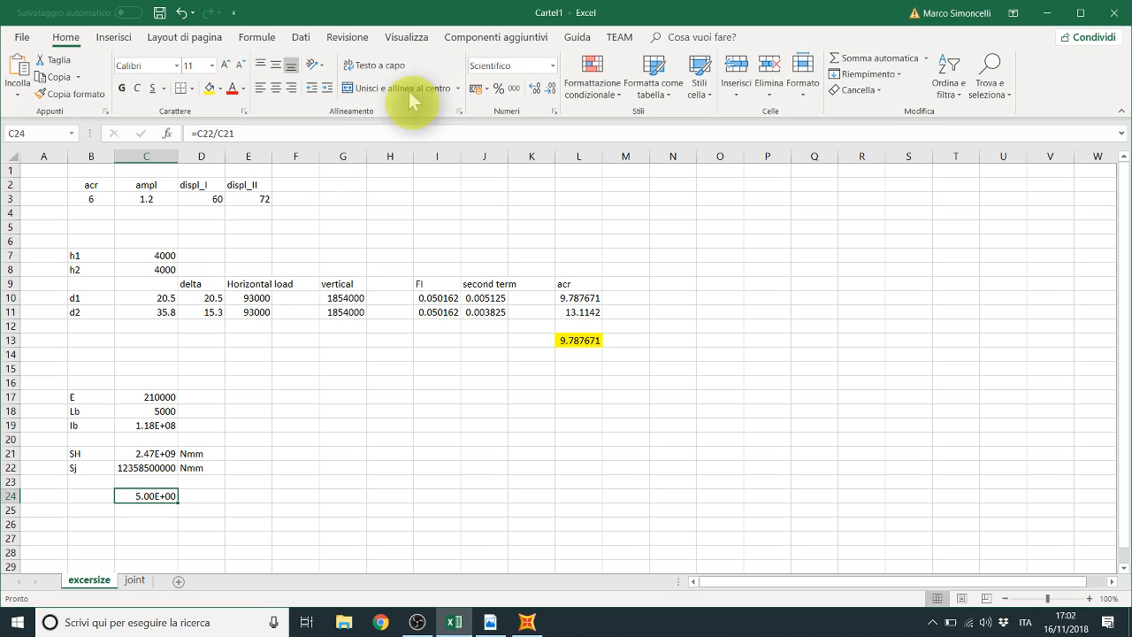
left_click(492, 66)
type("Numero")
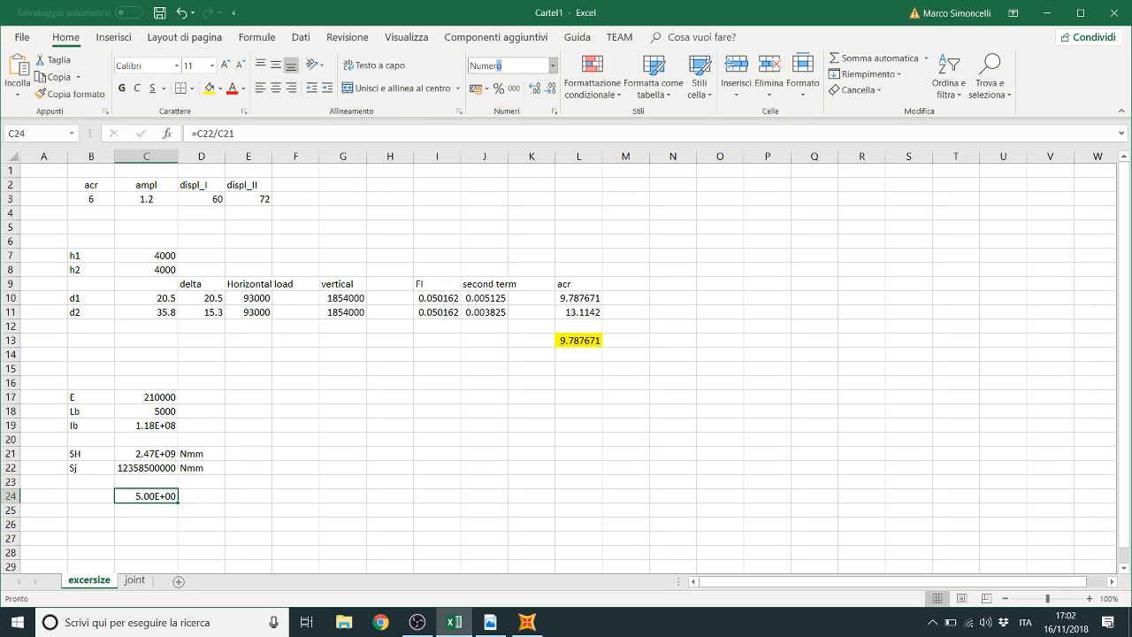
key("Return")
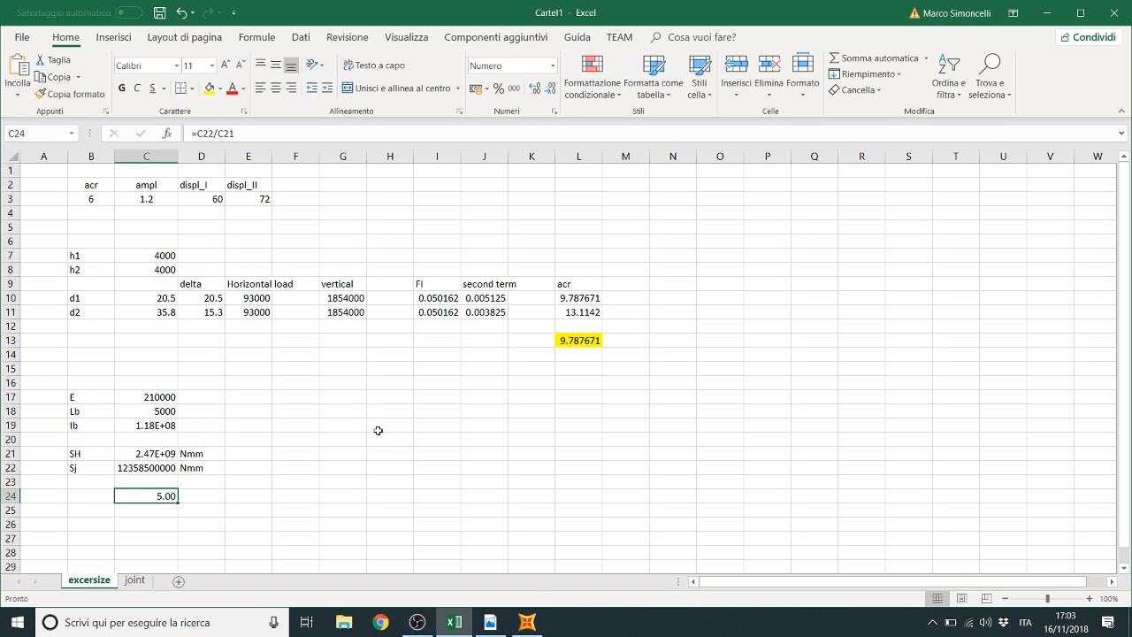
Step: Switch to SAP2000 and close the IPE330 section property dialogs, leaving the frame properties list without changes
left_click(528, 622)
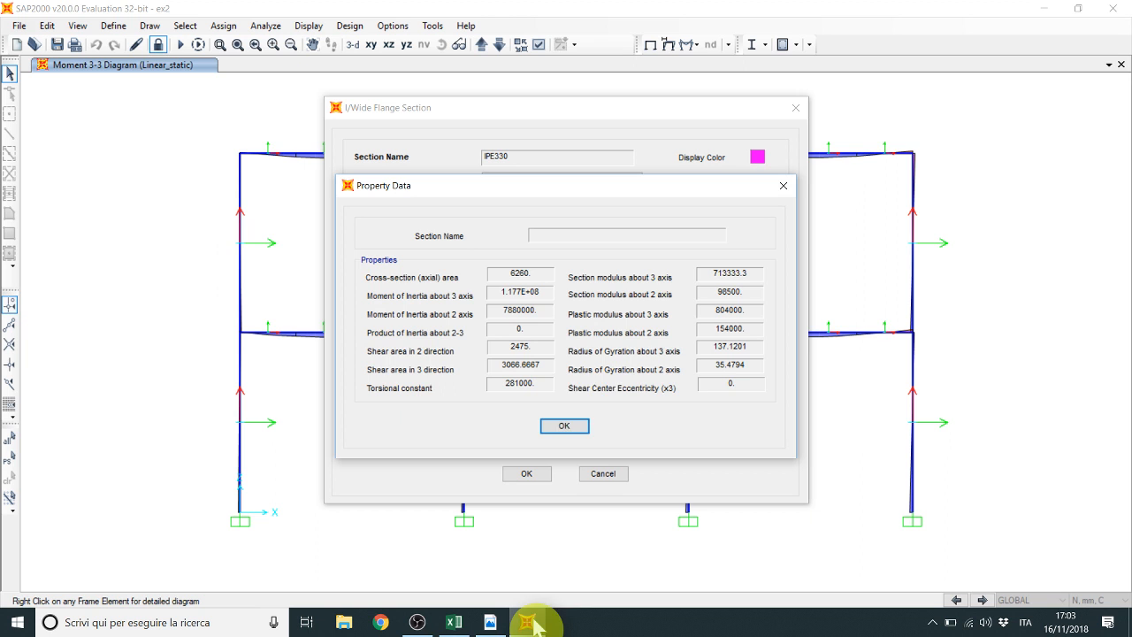
left_click(569, 426)
left_click(535, 473)
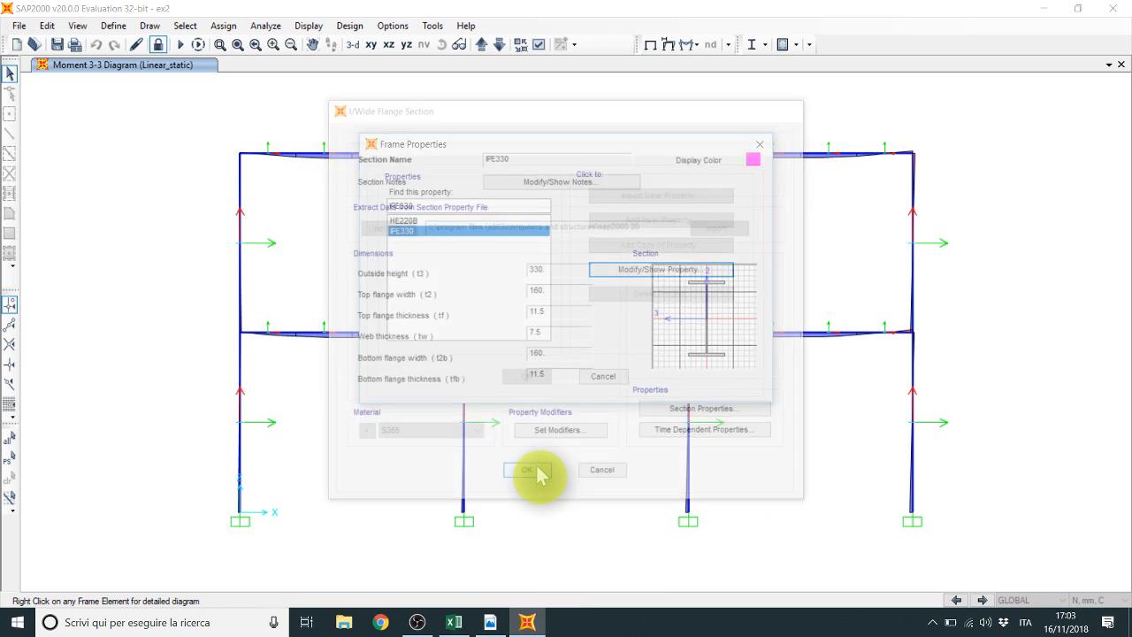
left_click(602, 377)
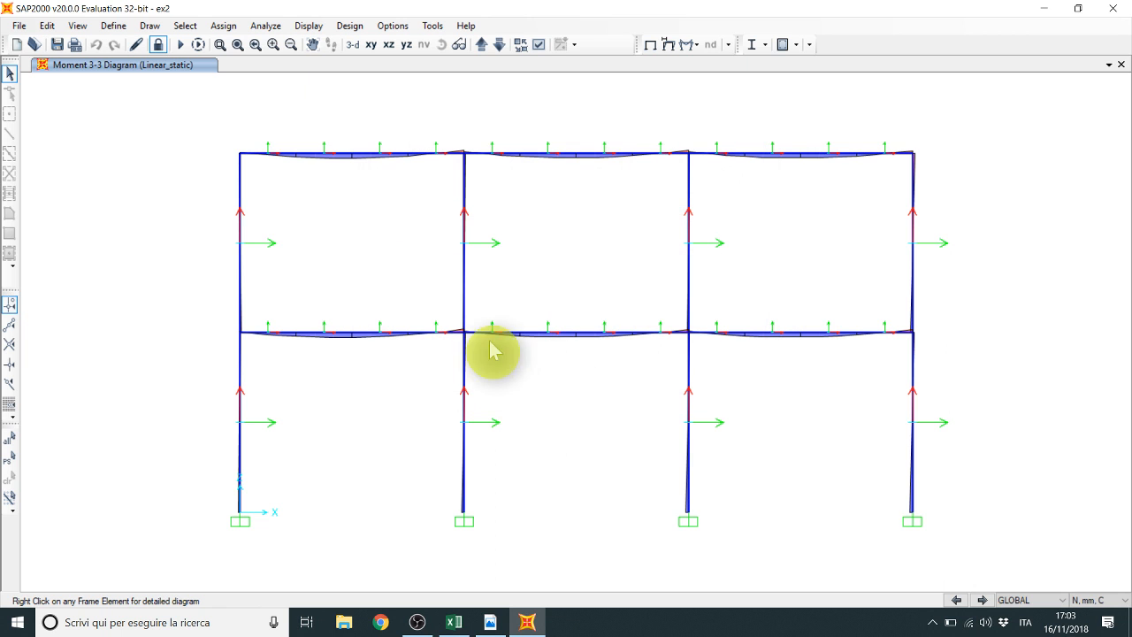
Step: Unlock the frame model for editing
left_click(159, 46)
left_click(587, 368)
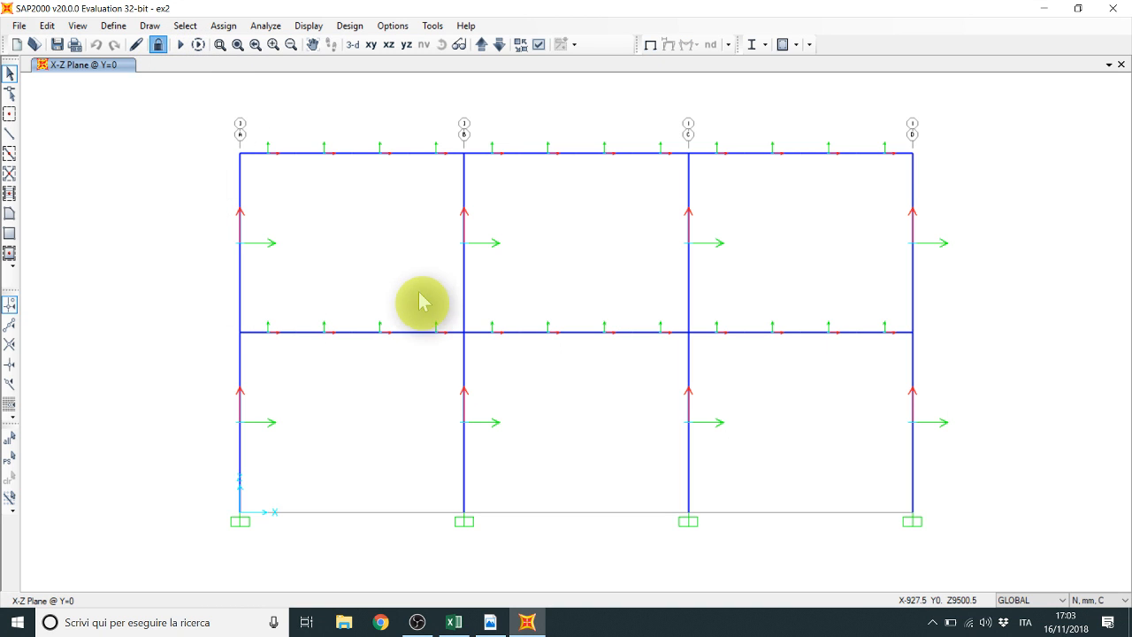
left_click(160, 48)
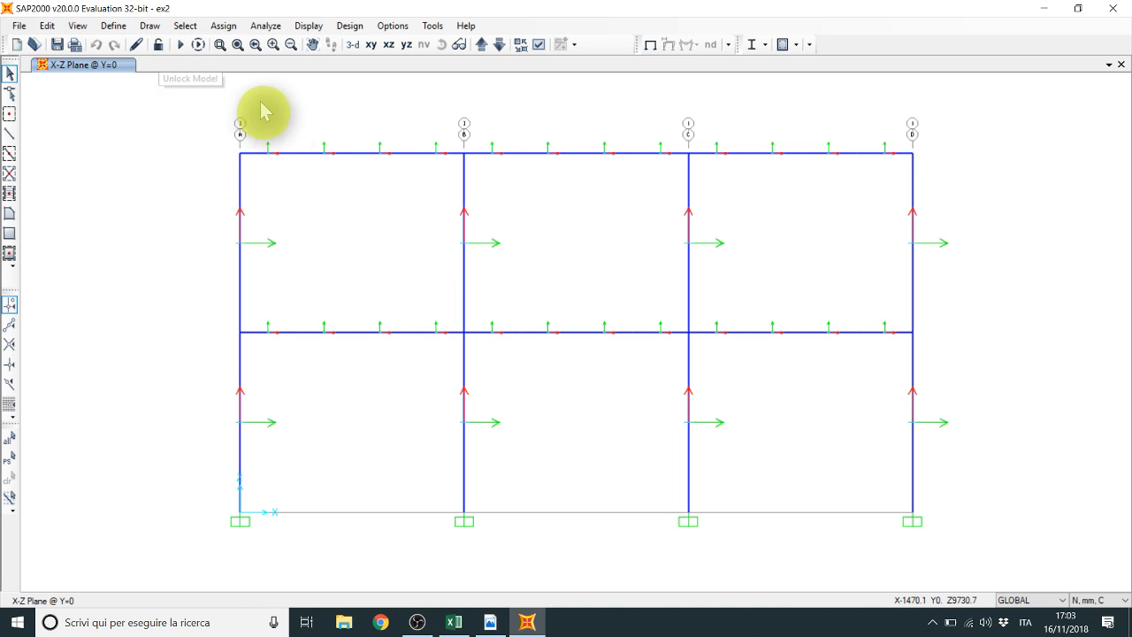
Step: Select the start_beam group and release Moment 33 only at the frame starts, with a partial fixity spring of 0 N-mm/rad
key("ctrl+g")
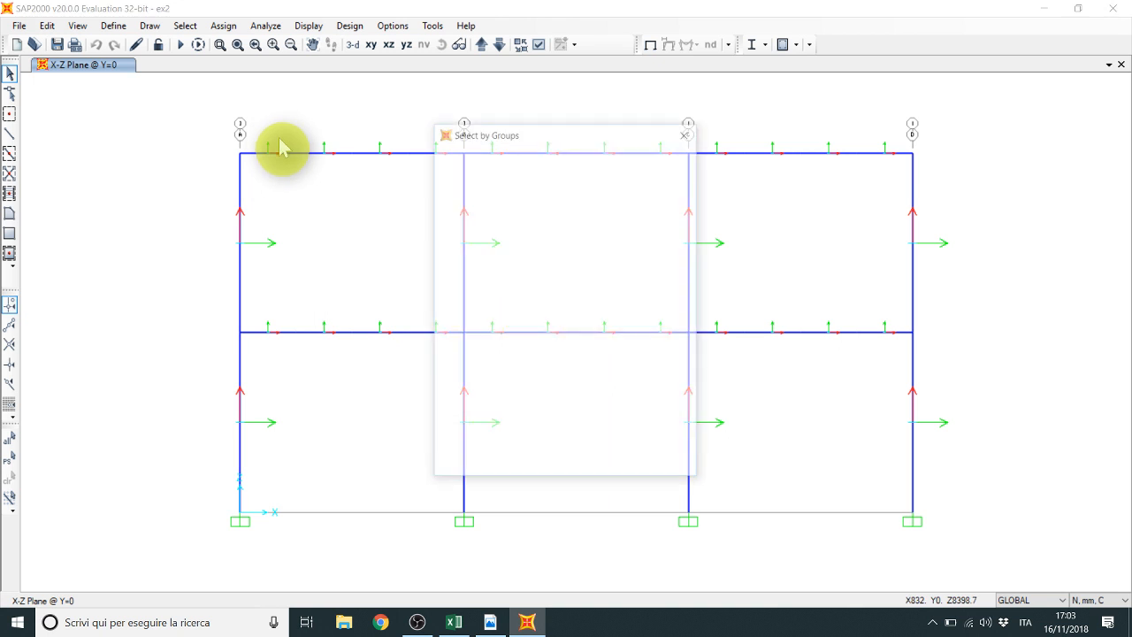
left_click(522, 249)
left_click(509, 458)
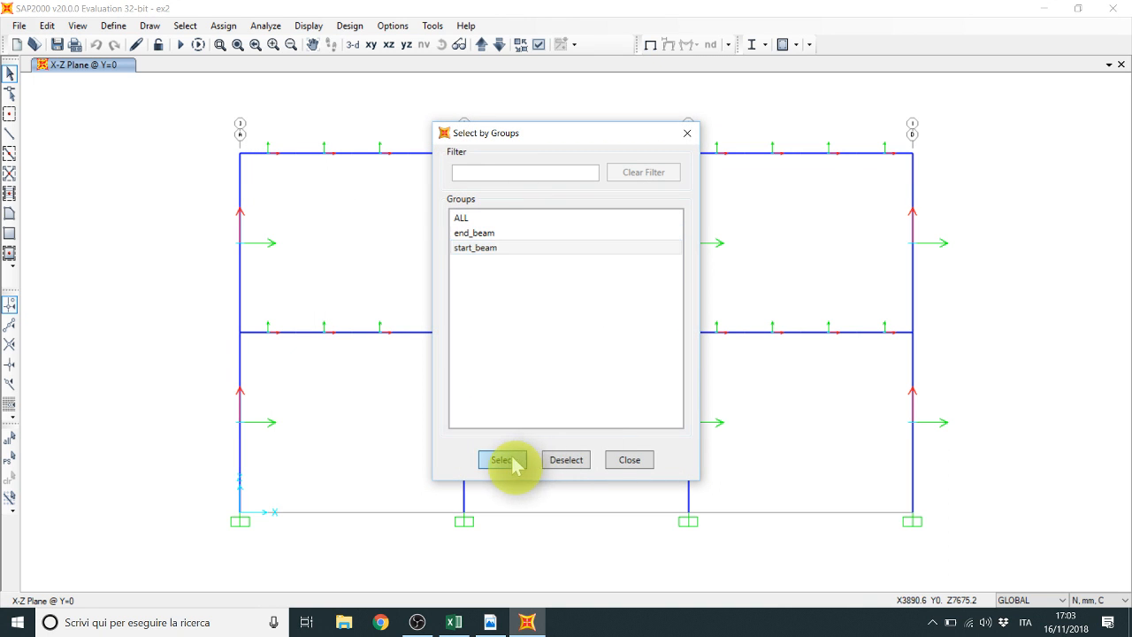
left_click(224, 26)
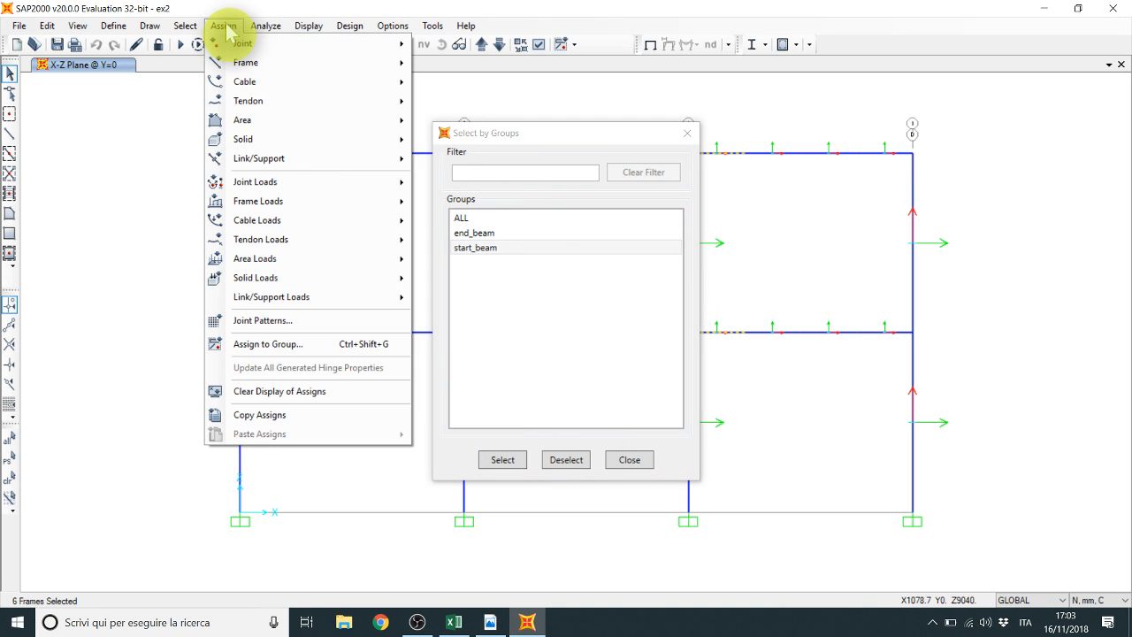
mouse_move(315, 206)
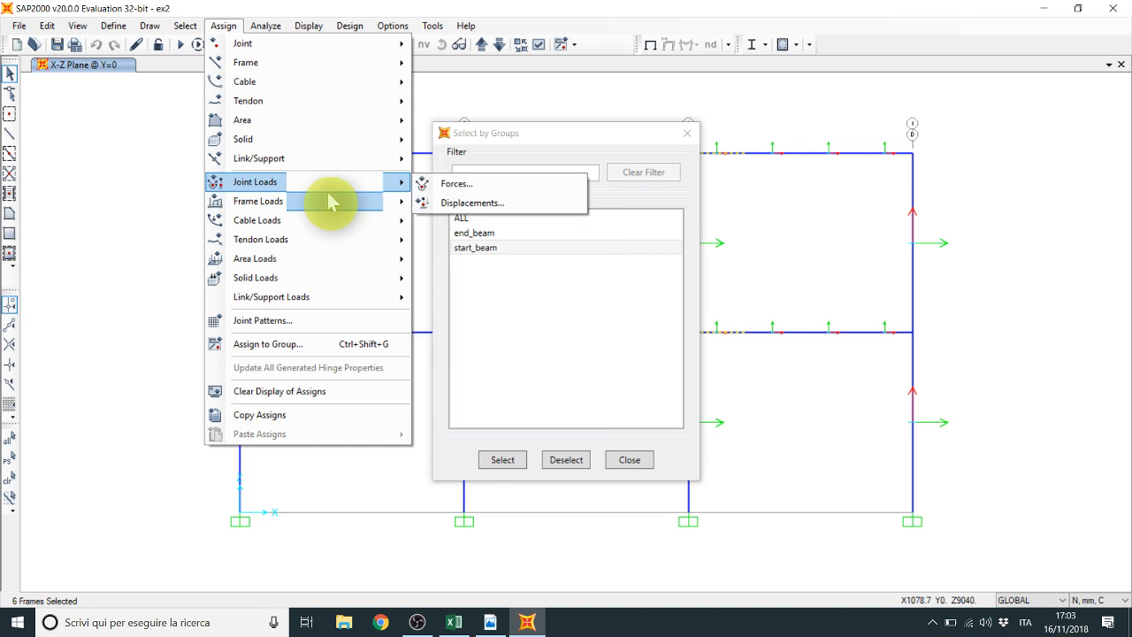
mouse_move(362, 61)
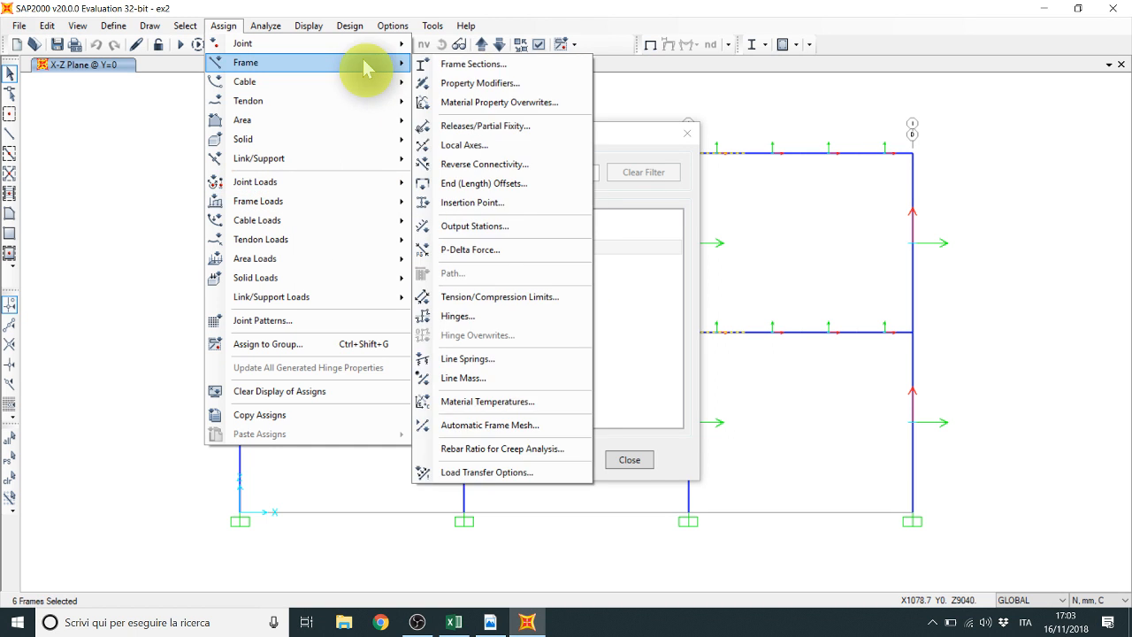
left_click(487, 130)
left_click(471, 353)
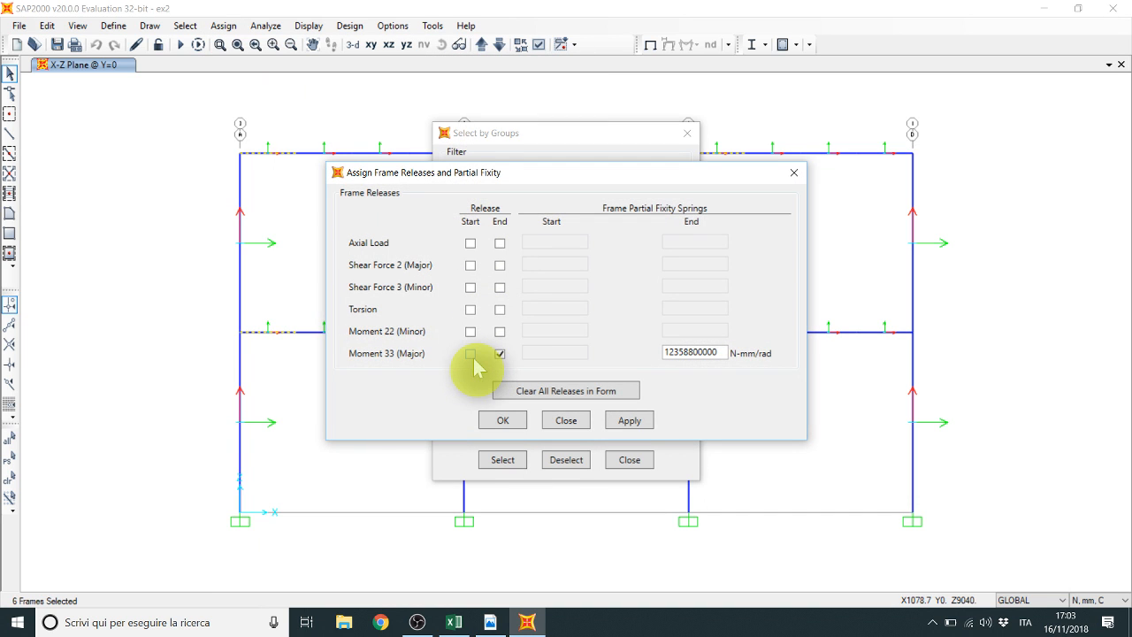
left_click(500, 354)
double_click(544, 351)
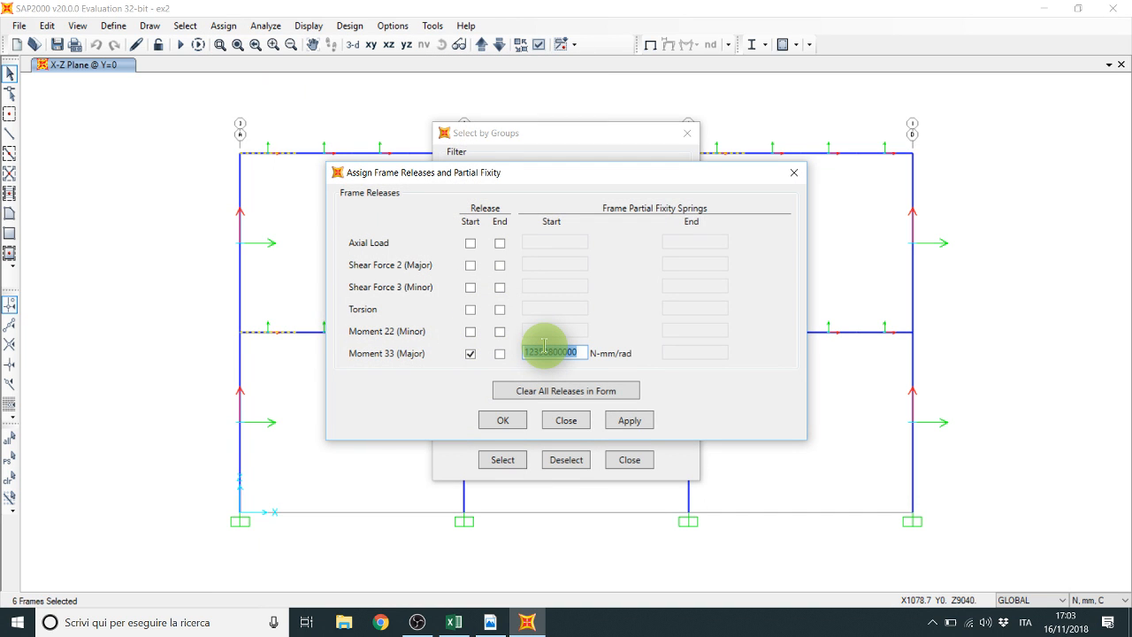
type("0")
left_click(630, 422)
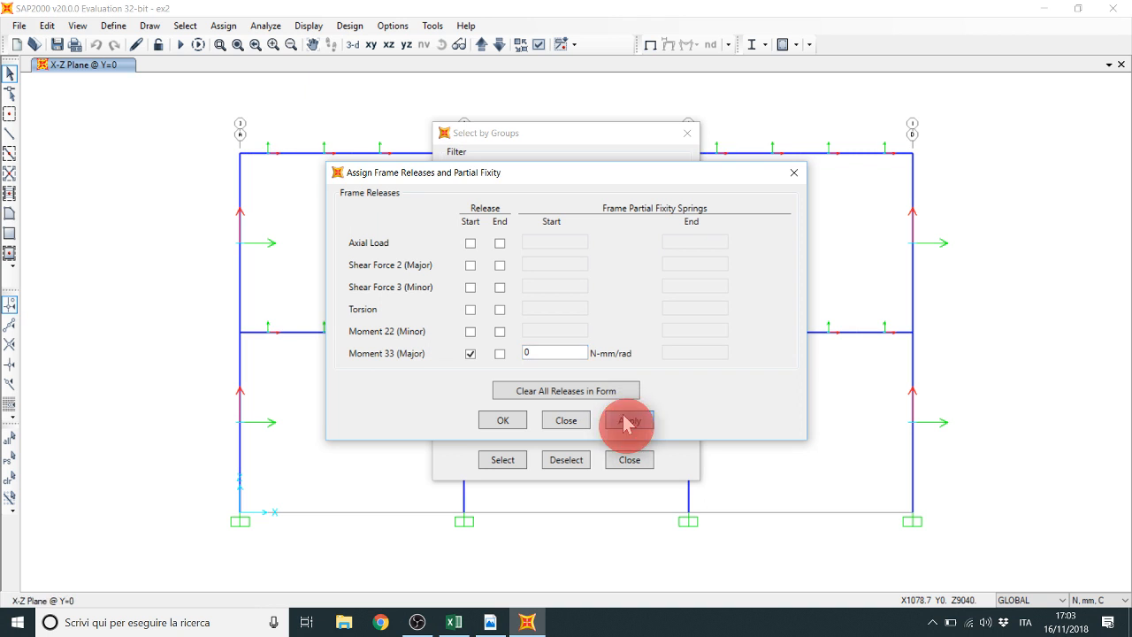
left_click(573, 422)
Step: Select the end_beam group and release Moment 33 only at the frame ends, with a partial fixity spring of 0 N-mm/rad
left_click(478, 233)
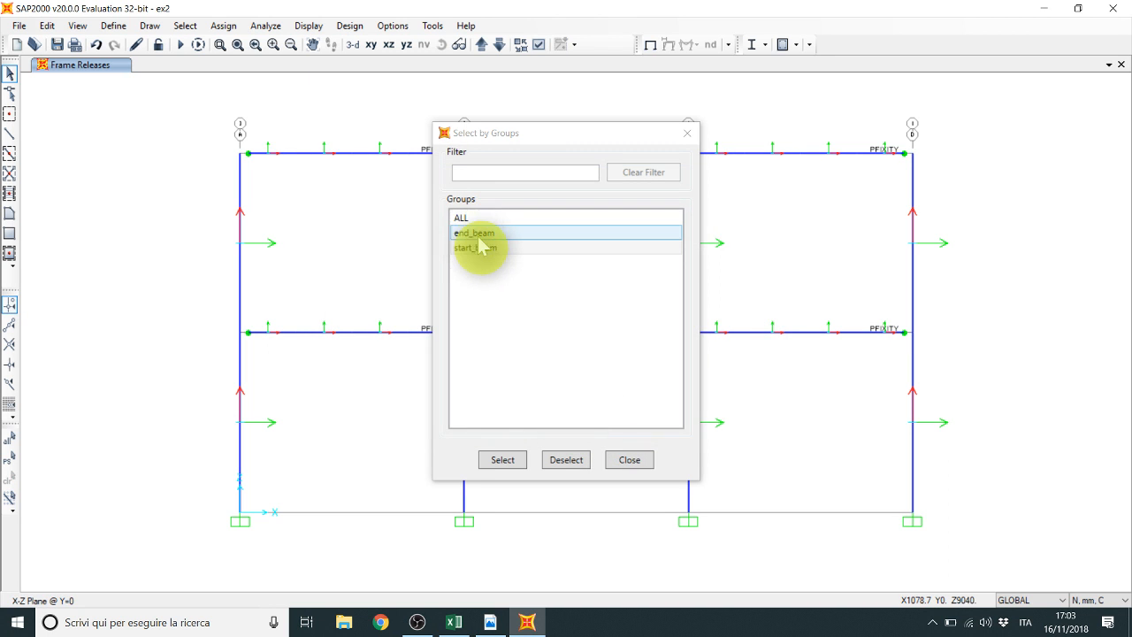
left_click(501, 461)
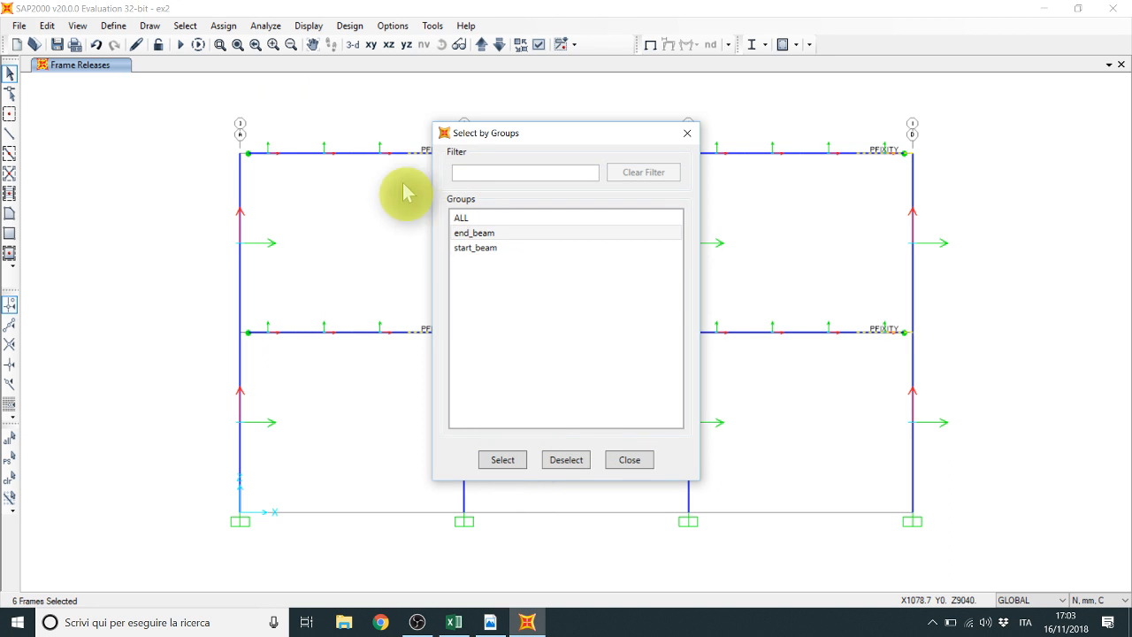
left_click(224, 28)
left_click(223, 26)
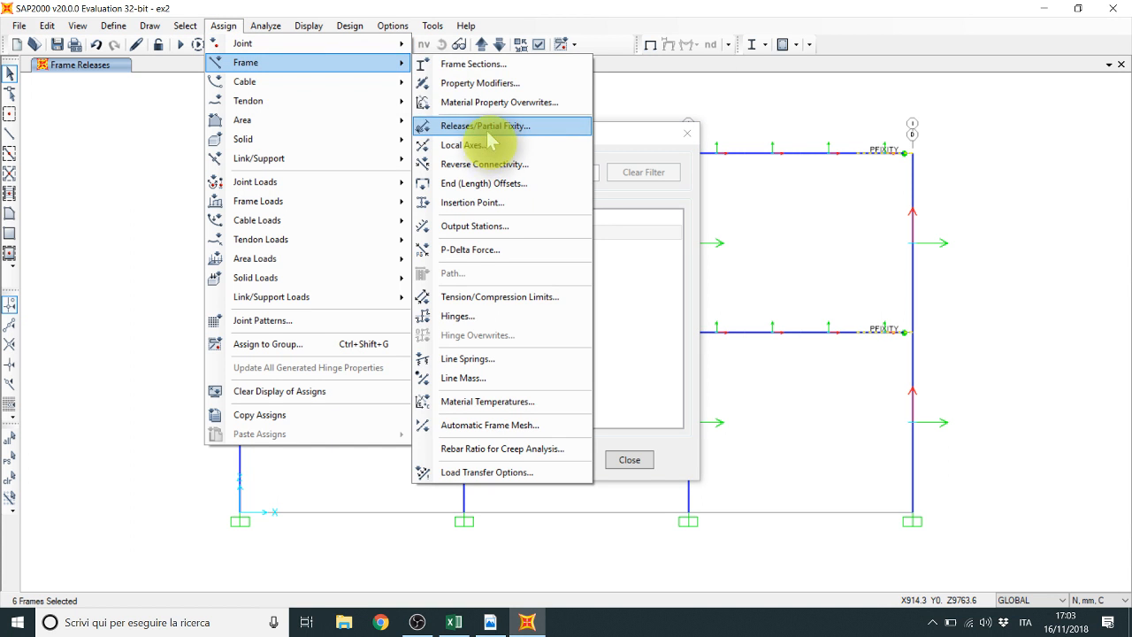
left_click(482, 128)
left_click(500, 353)
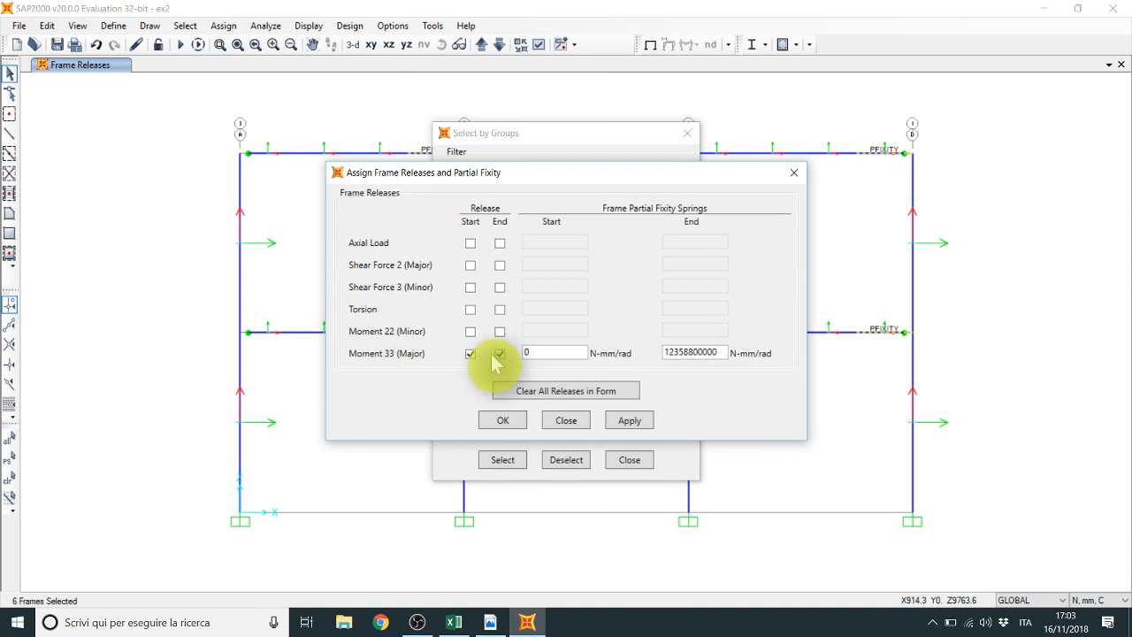
left_click(470, 353)
left_click(686, 353)
double_click(686, 353)
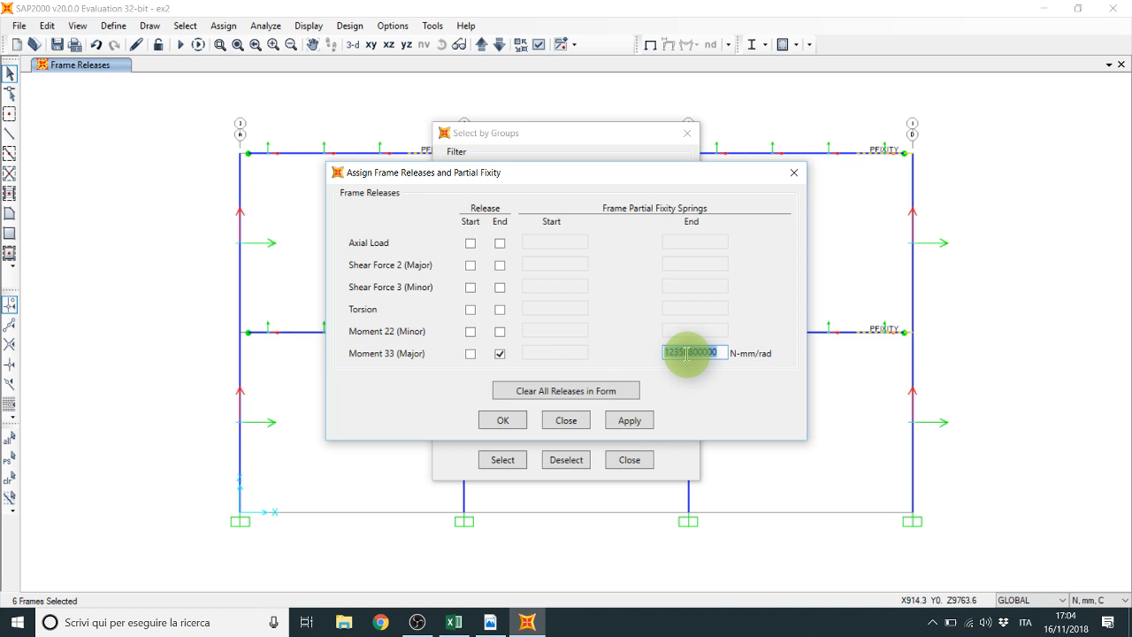
type("0")
left_click(630, 422)
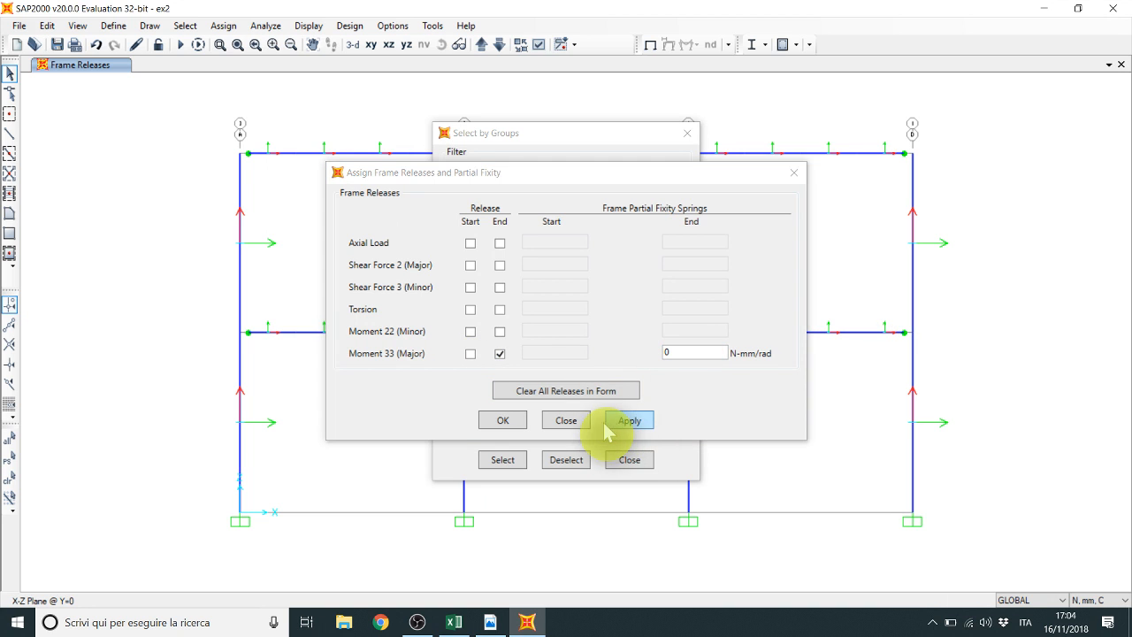
left_click(566, 422)
left_click(631, 459)
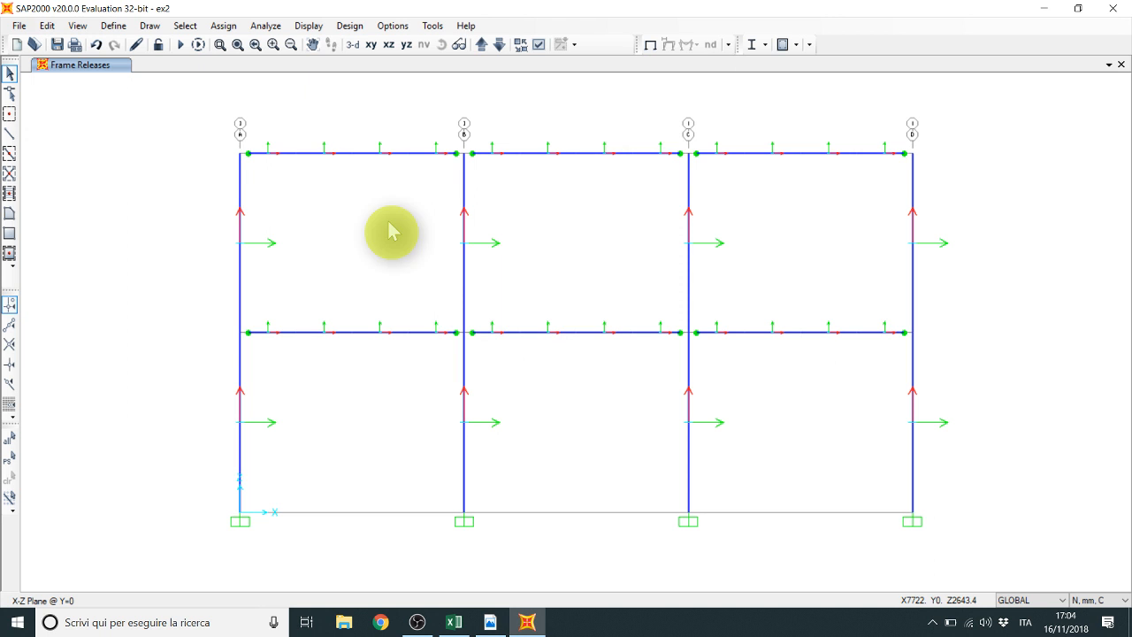
Step: Run the analysis for all load cases and display the deformed shape of buckling mode 1
left_click(180, 44)
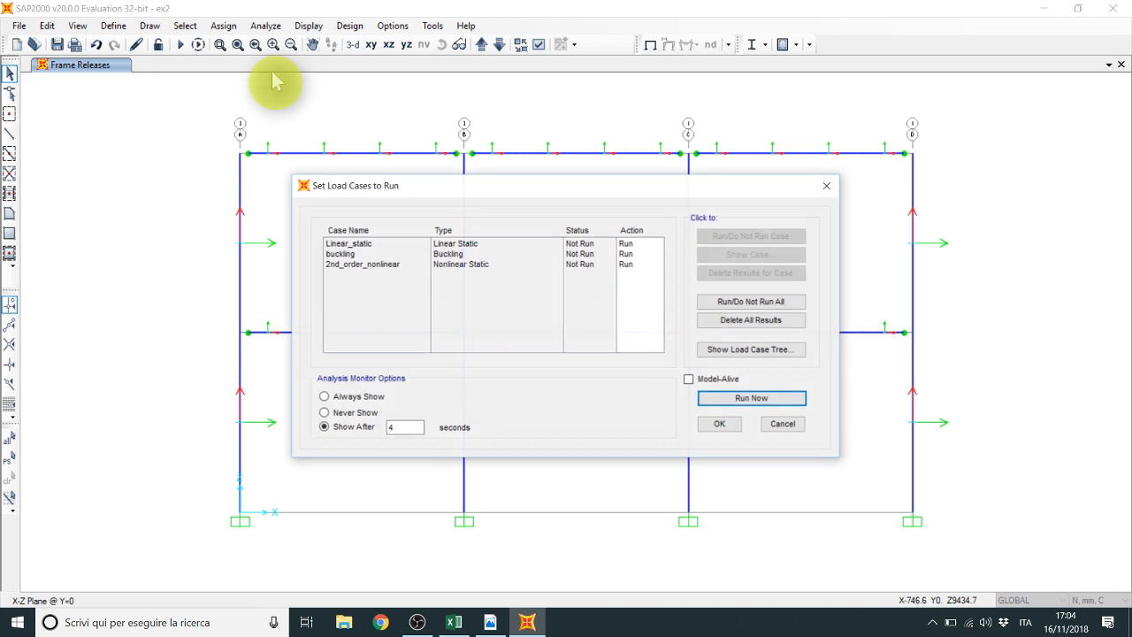
left_click(751, 398)
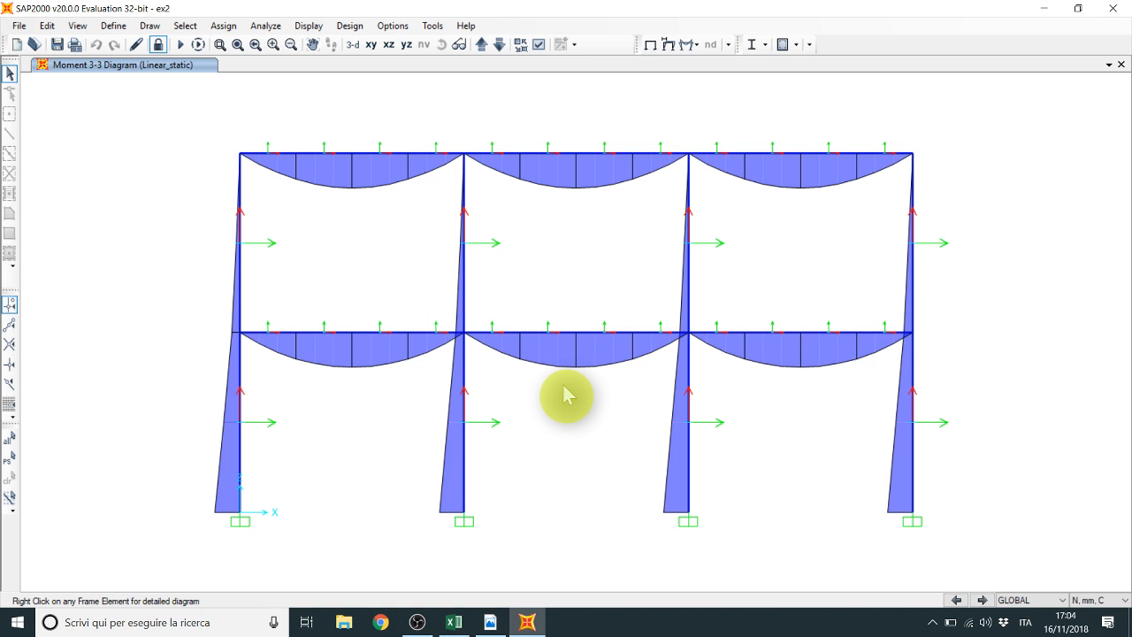
key("F6")
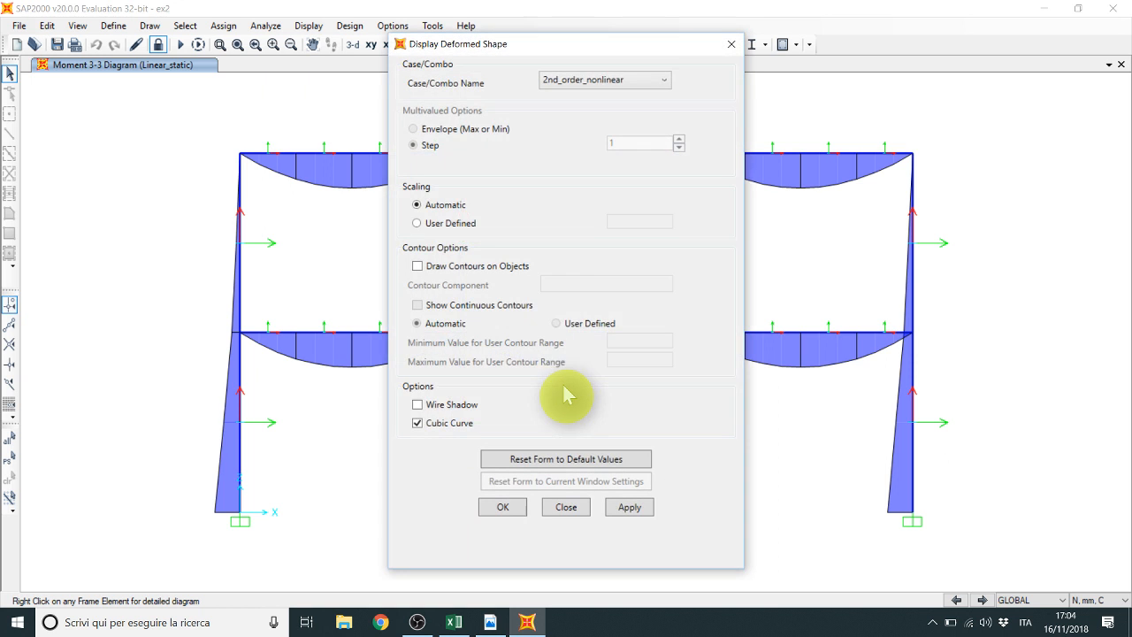
left_click(603, 83)
left_click(584, 105)
left_click(629, 507)
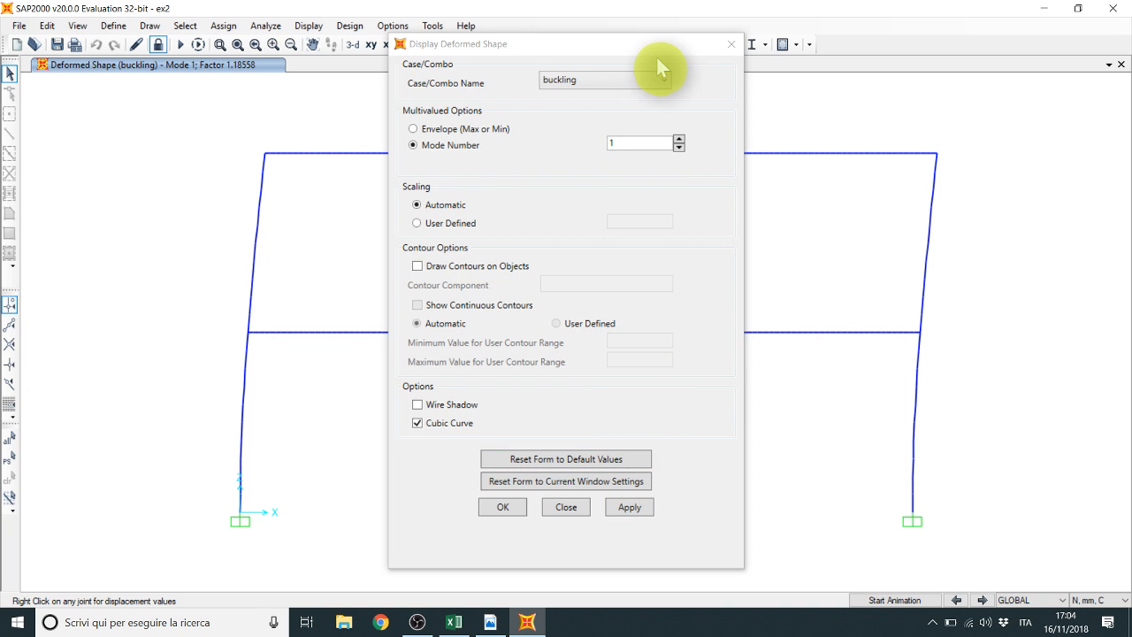
left_click_drag(655, 50, 673, 93)
left_click(748, 88)
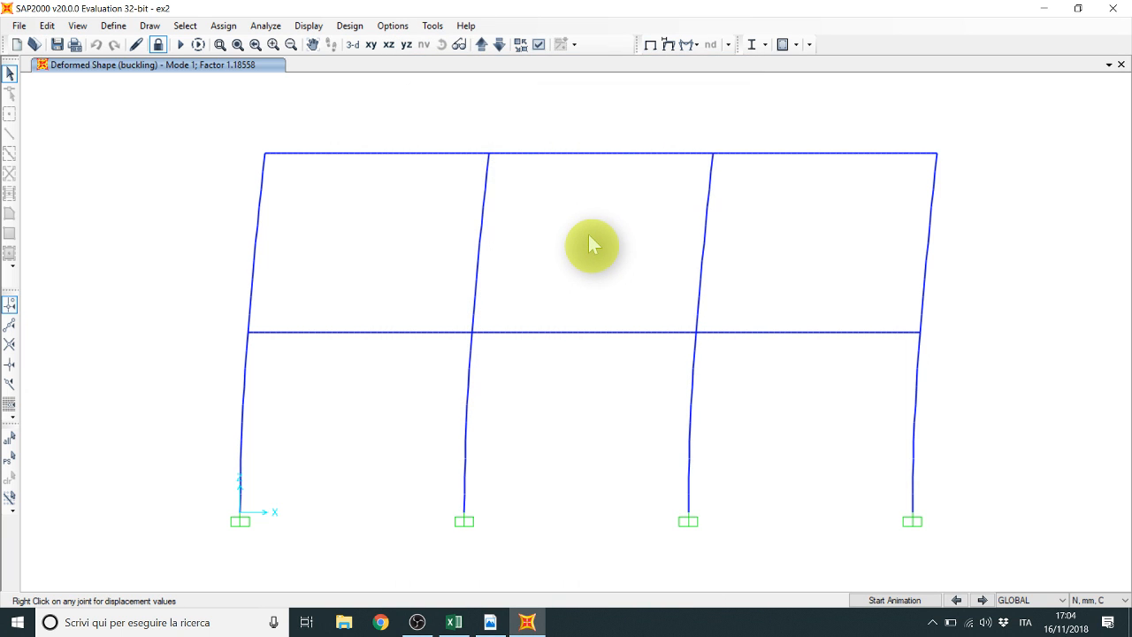
Step: Display the deformed shape for the Linear_static case and check the displacements of the upper joint on the column at grid D
key("F6")
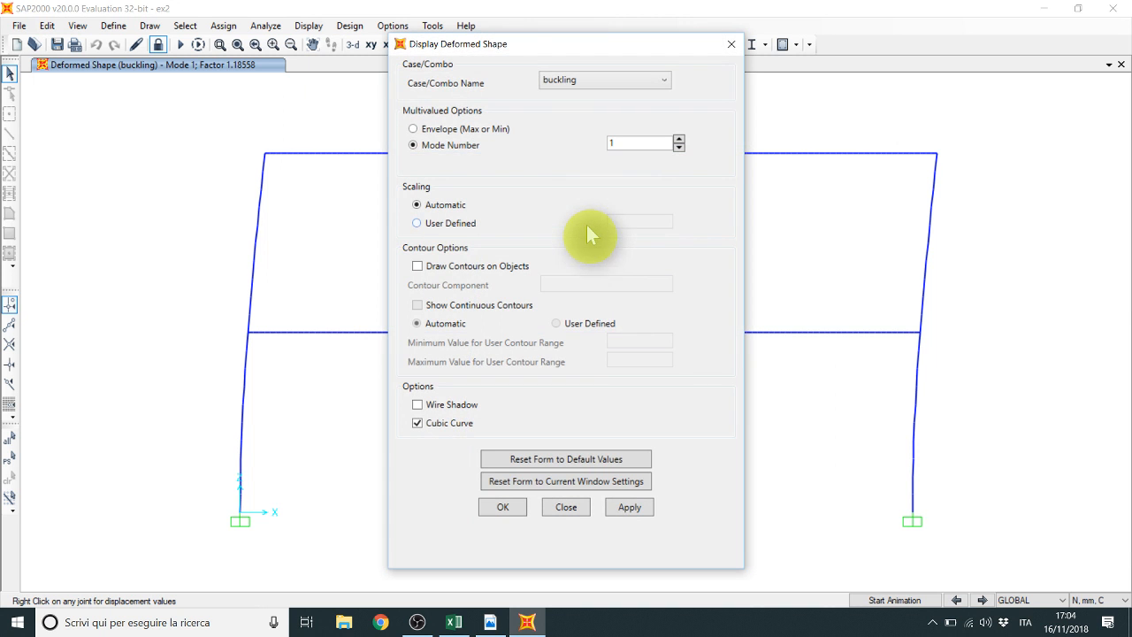
left_click(593, 81)
left_click(583, 97)
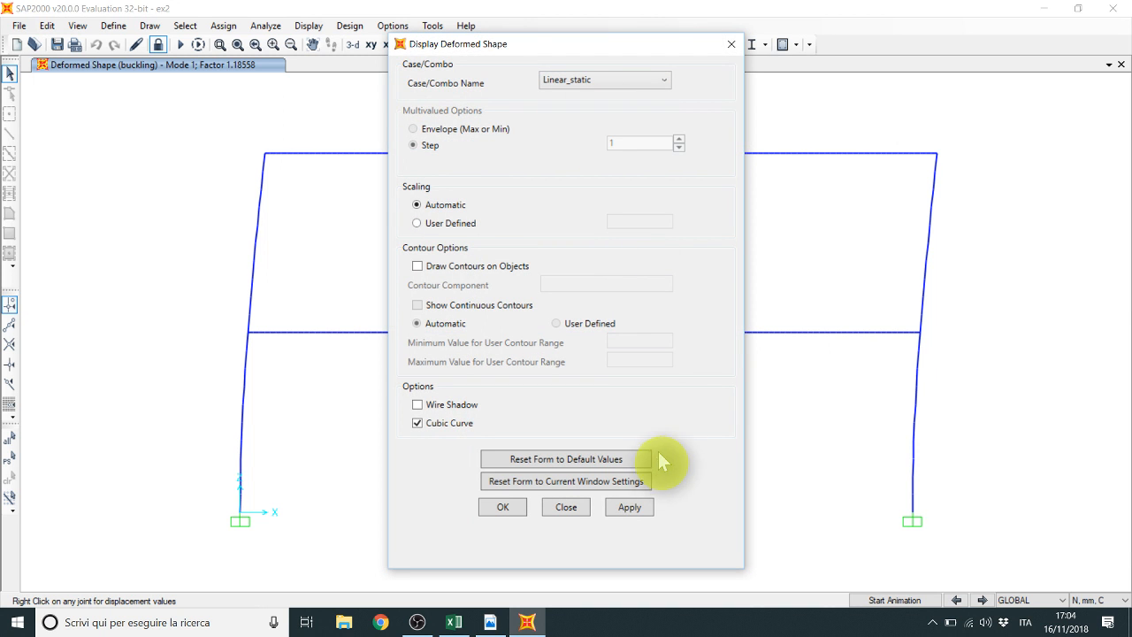
left_click(624, 508)
left_click(577, 511)
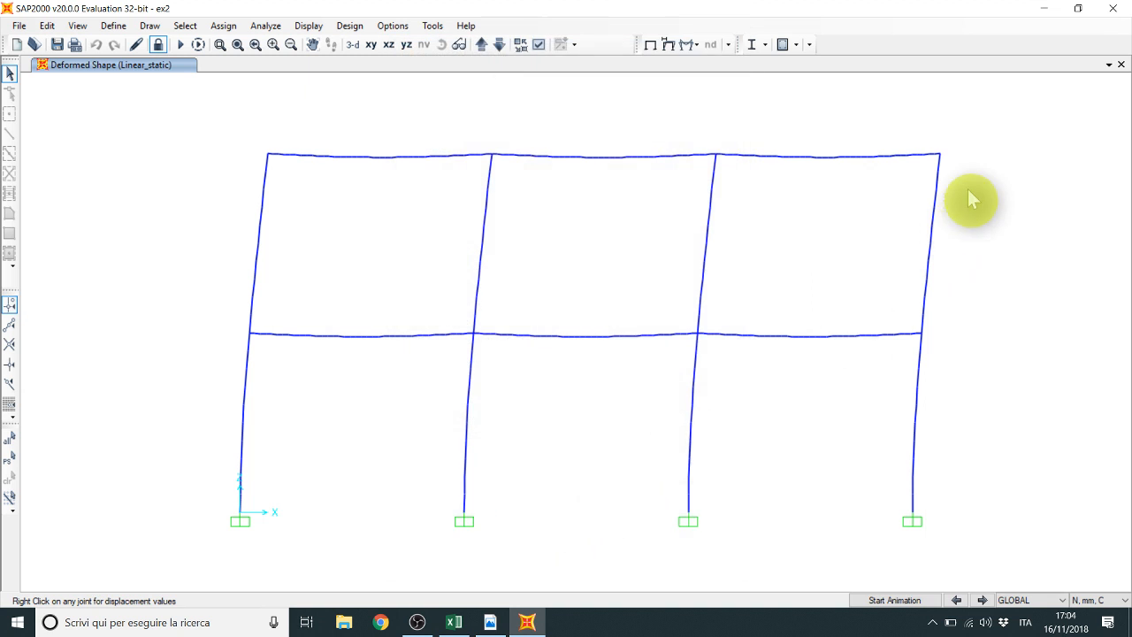
right_click(940, 155)
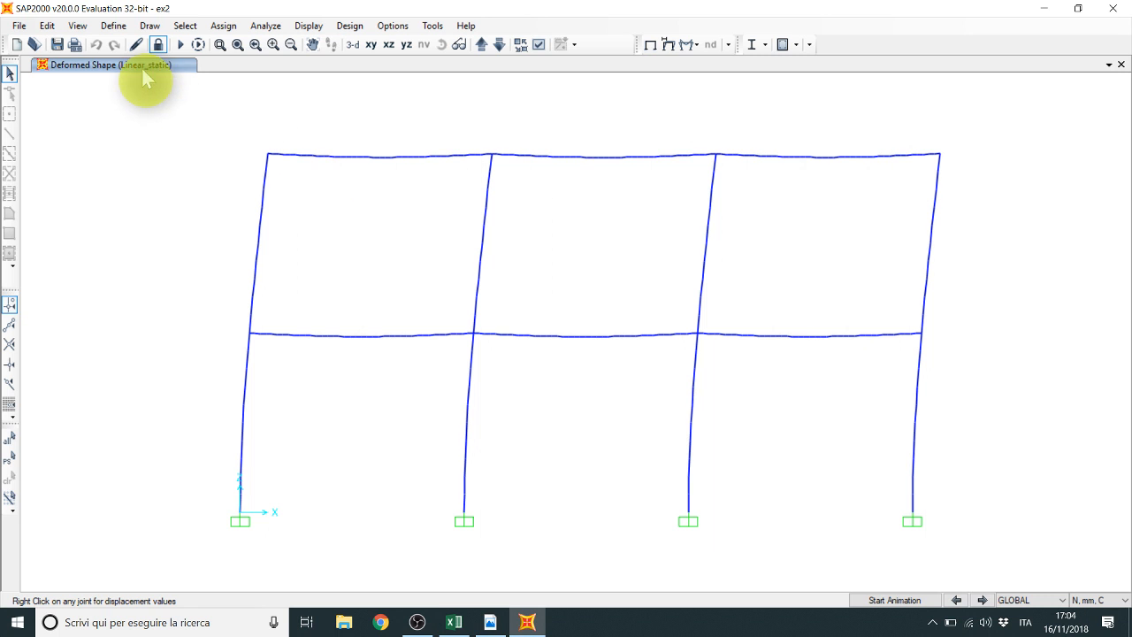
Step: Unlock the model, discarding the analysis results, and delete the first beam segment beside the grid A column on both floors
left_click(159, 44)
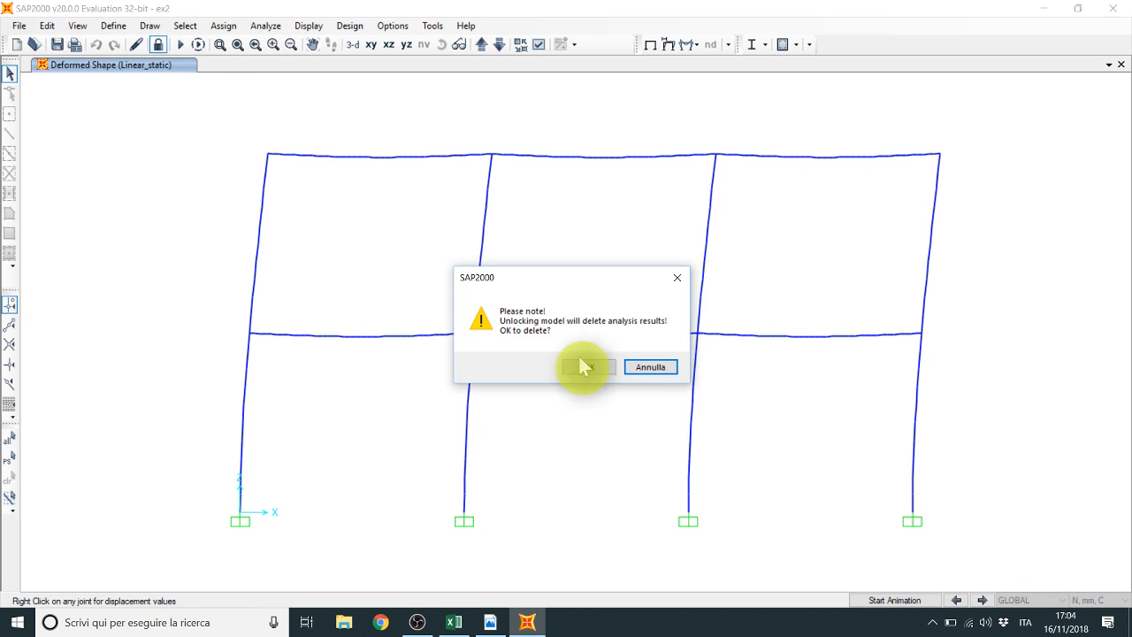
left_click(589, 367)
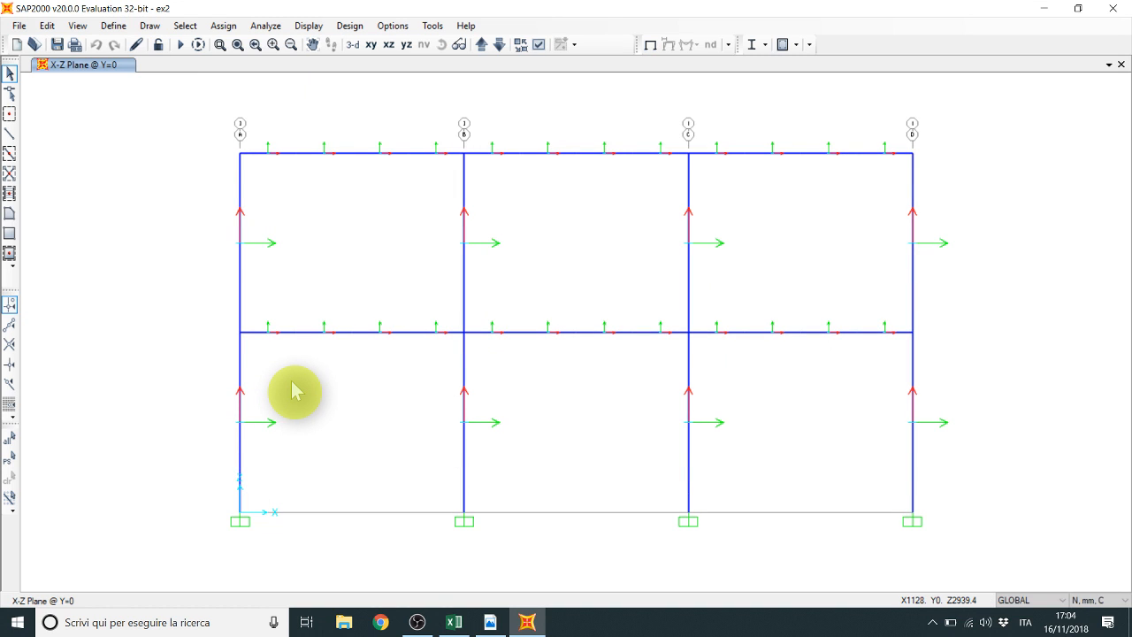
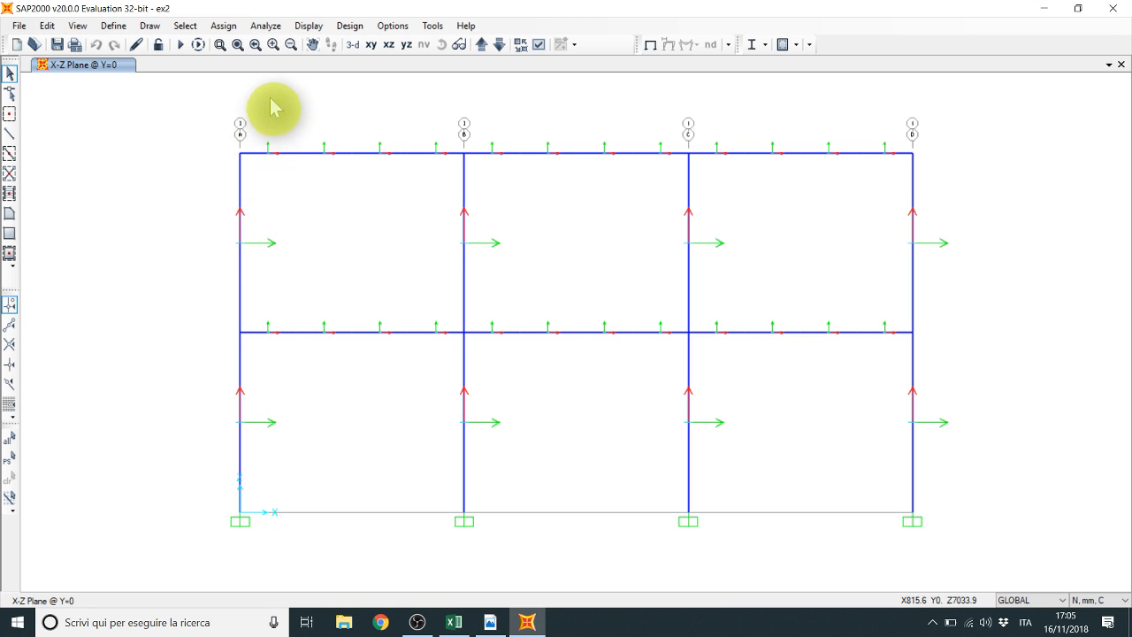
left_click_drag(270, 108, 267, 371)
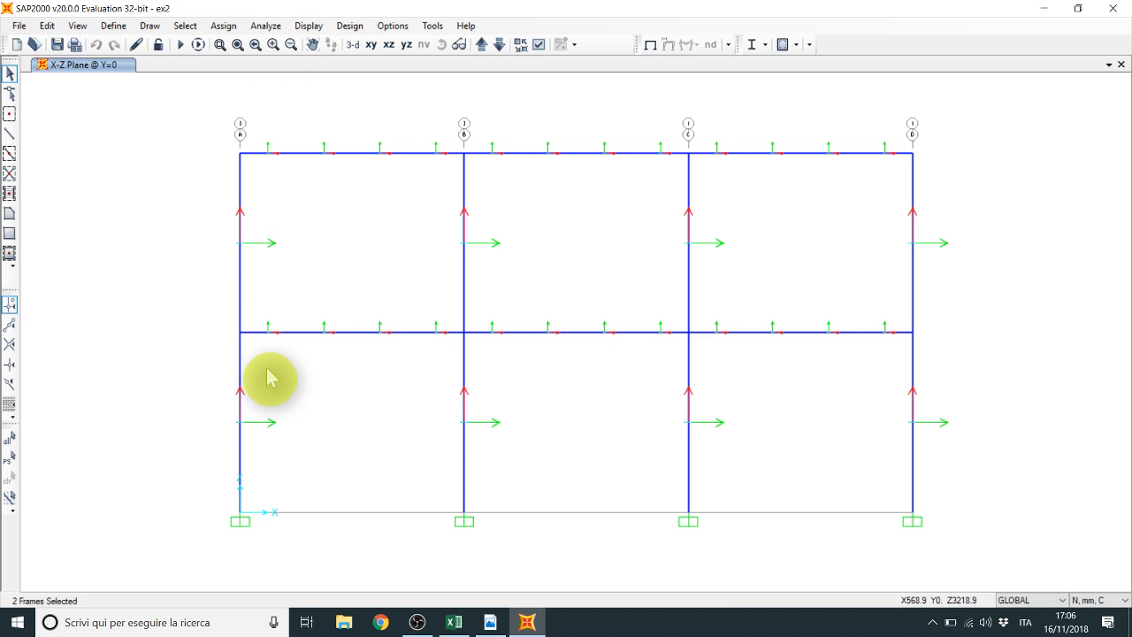
key("Delete")
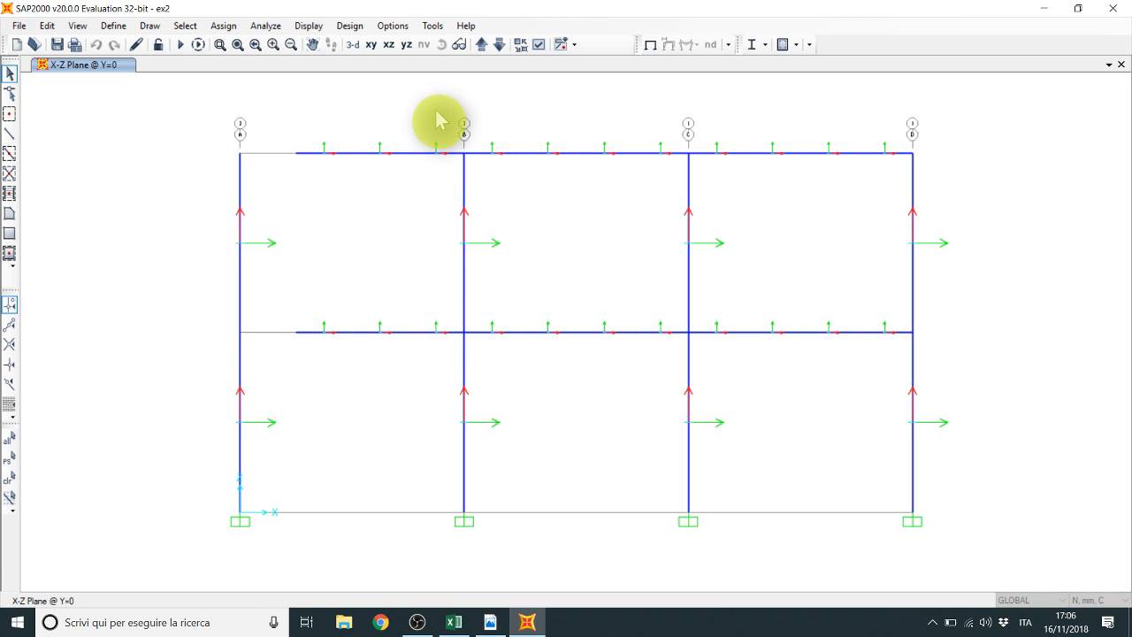
Step: Select all frames in the end_beam and start_beam groups and delete these remaining beam-end segments
left_click_drag(436, 114, 422, 392)
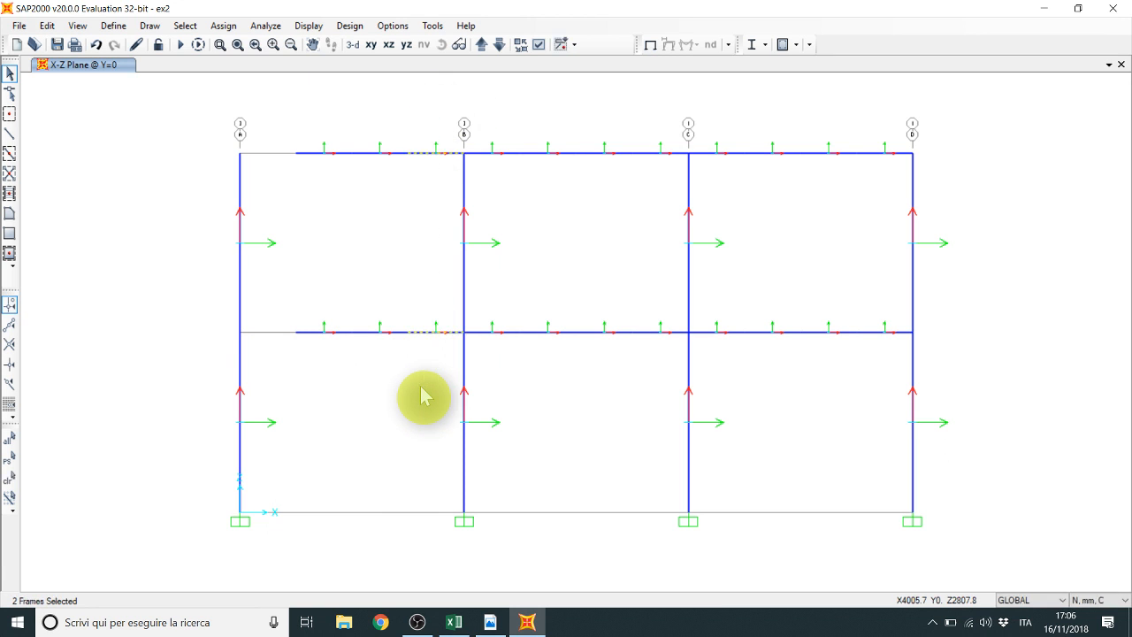
key("ctrl+q")
key("ctrl+g")
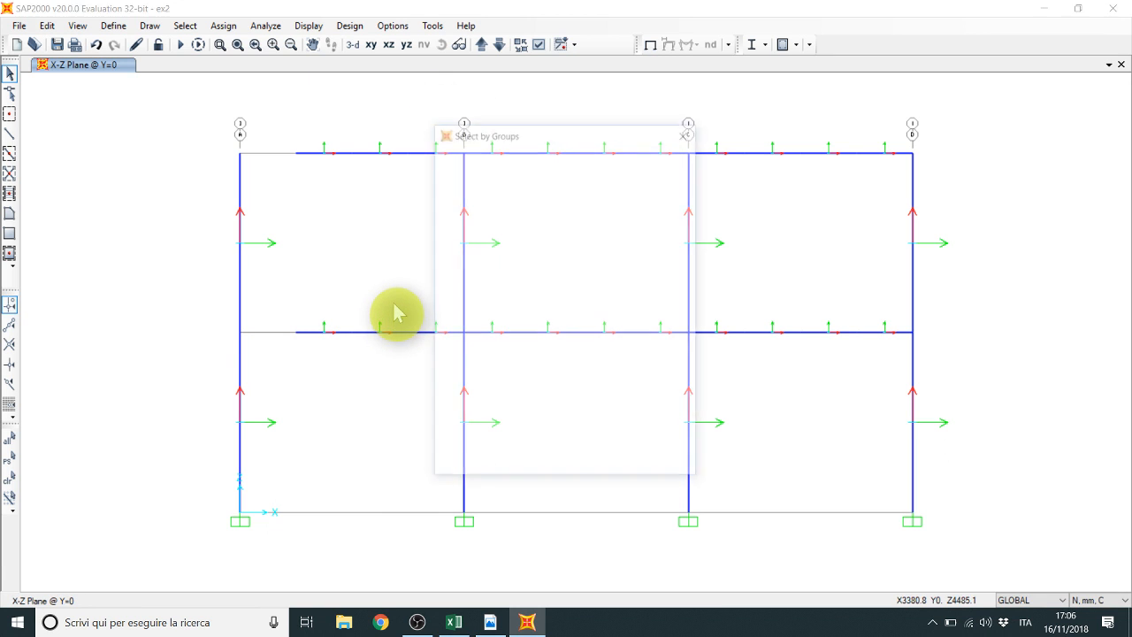
left_click(483, 249)
left_click(484, 233)
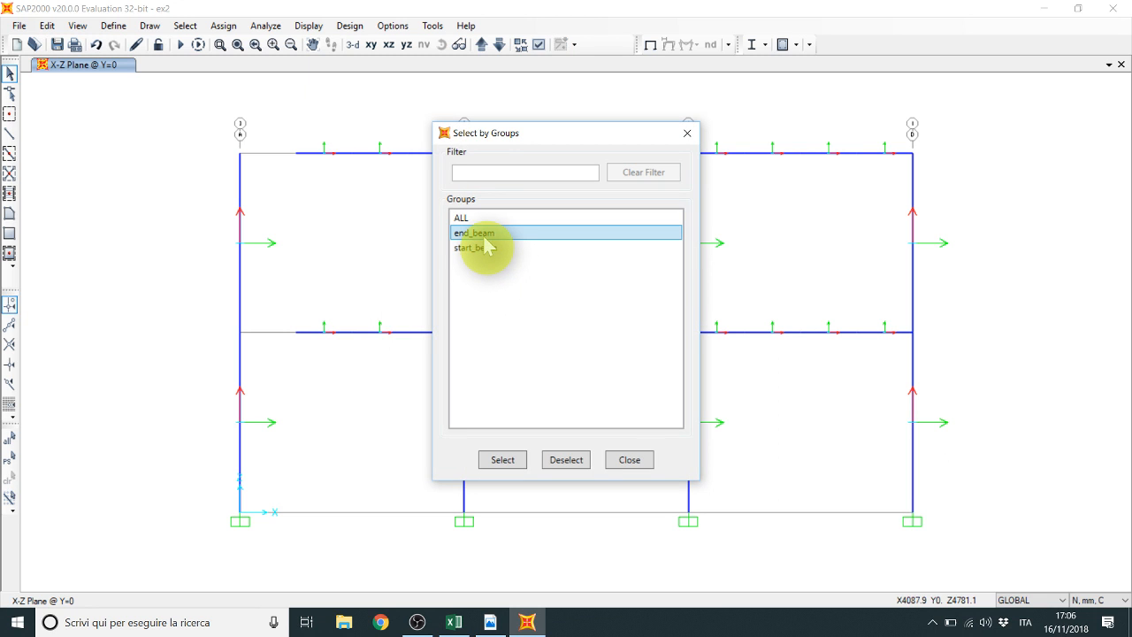
left_click(490, 248, "ctrl")
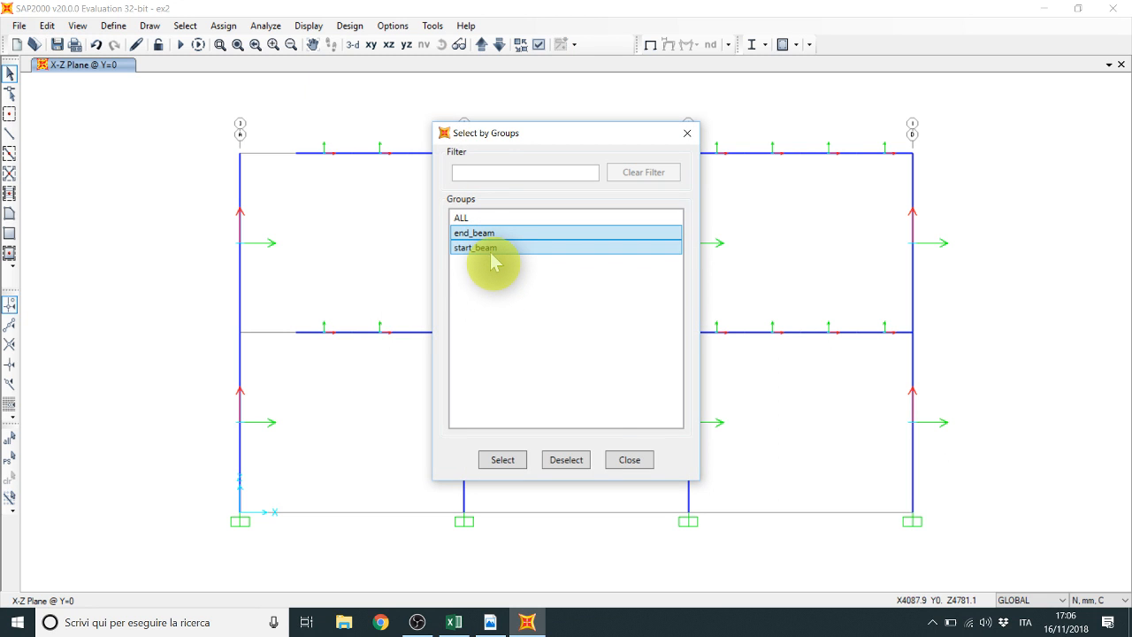
left_click(503, 461)
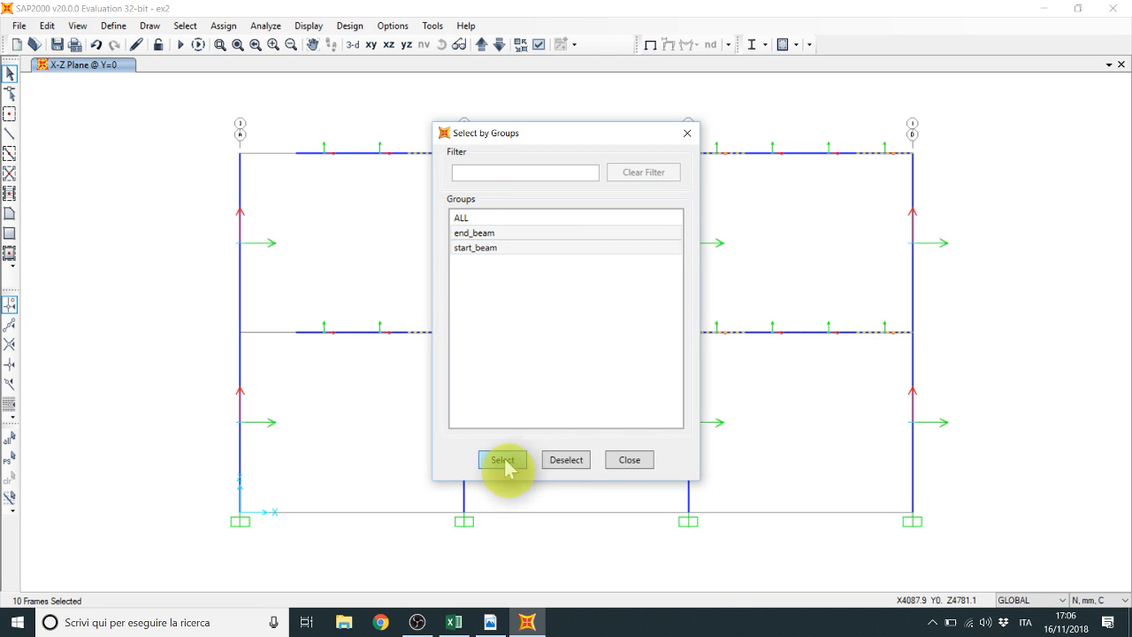
left_click(683, 135)
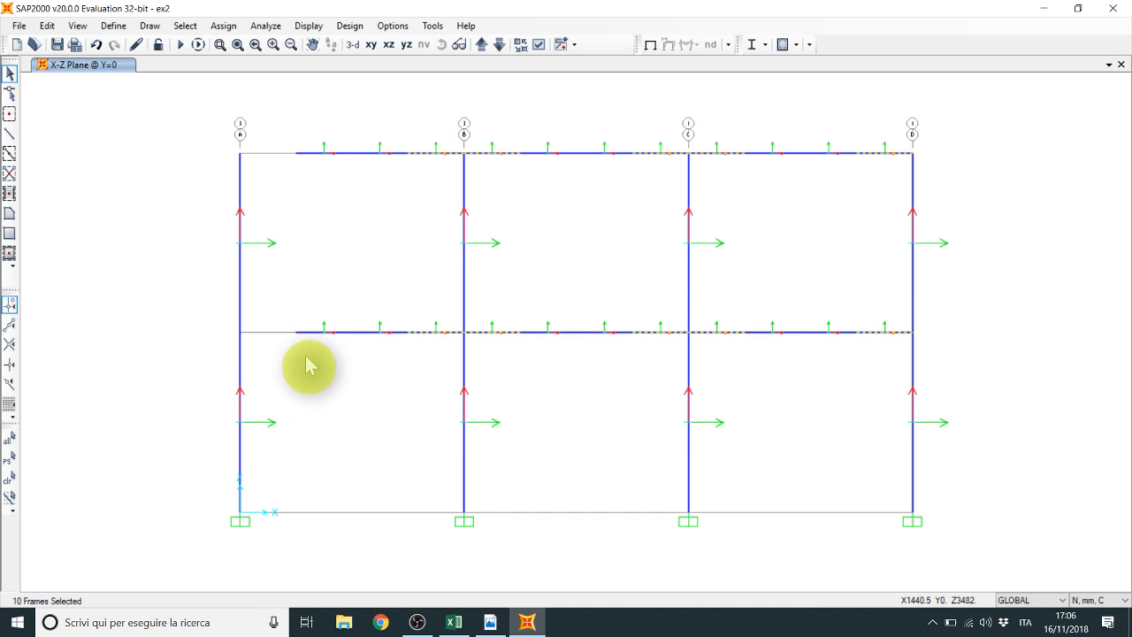
key("Delete")
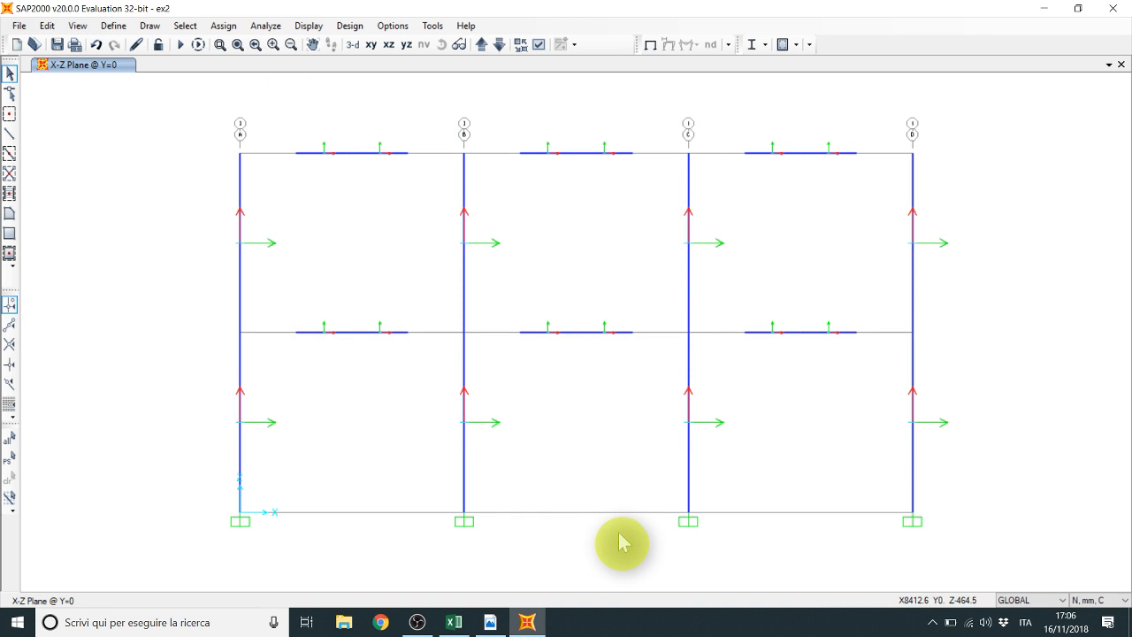
Step: Turn off the display of the frame local axes in the X-Z view
left_click(538, 50)
left_click(421, 343)
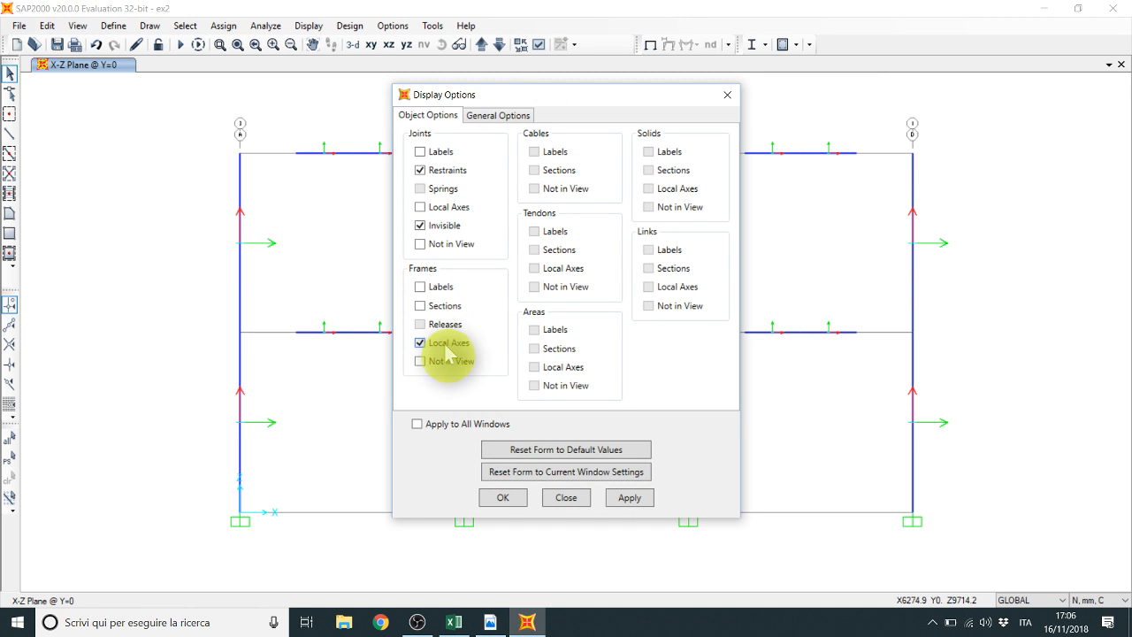
left_click(626, 498)
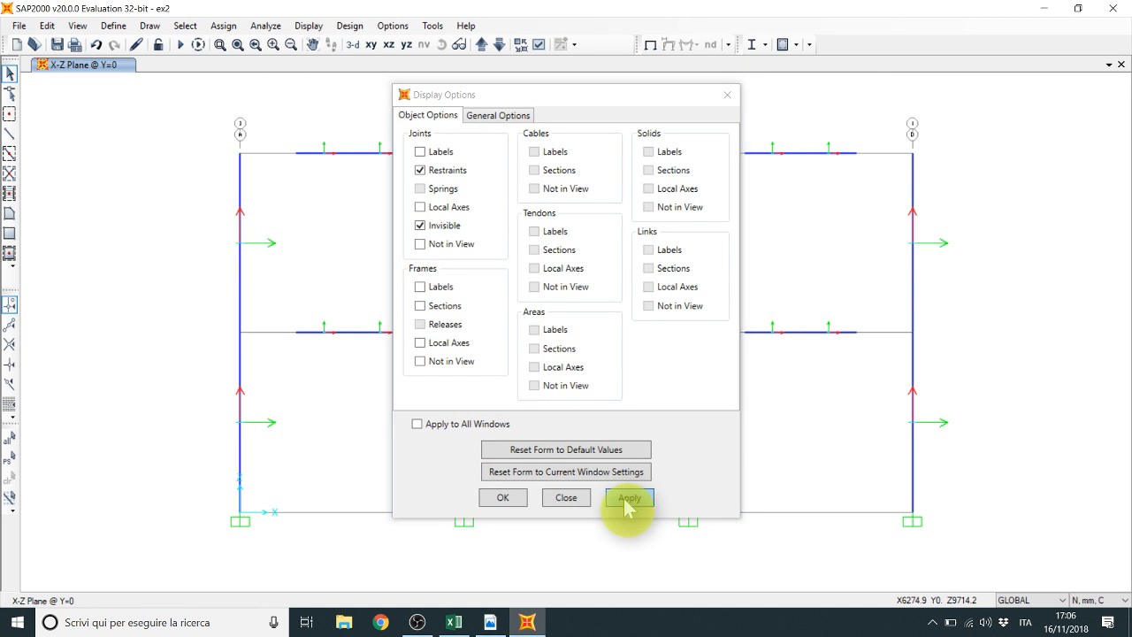
left_click(561, 497)
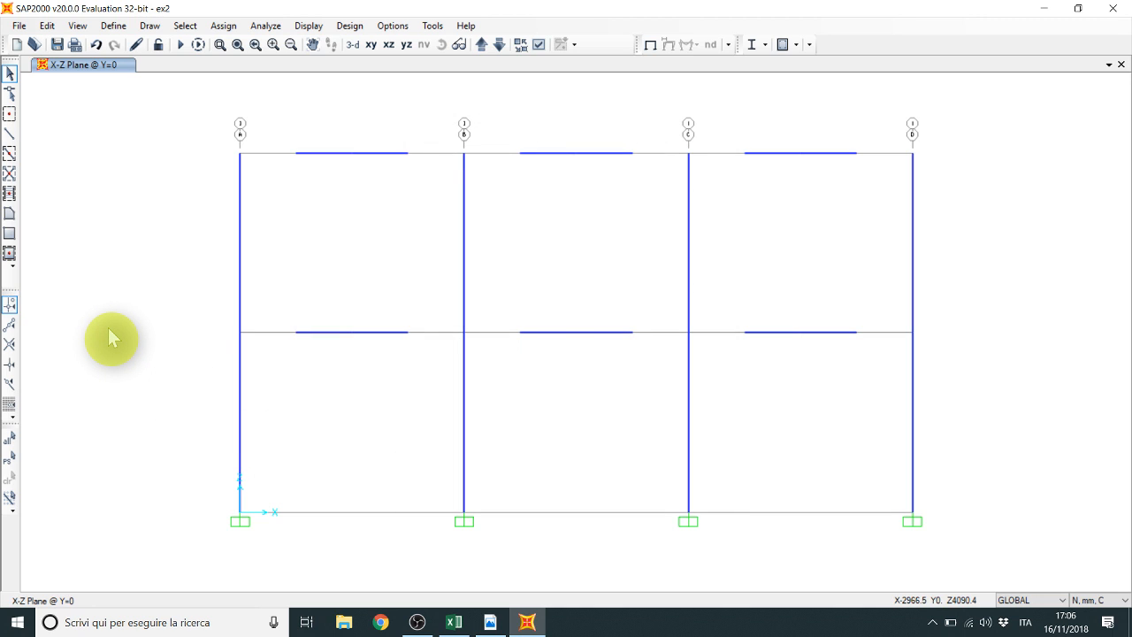
Step: Edit the global grid system by adding an X grid line E at ordinate 10 mm
right_click(108, 329)
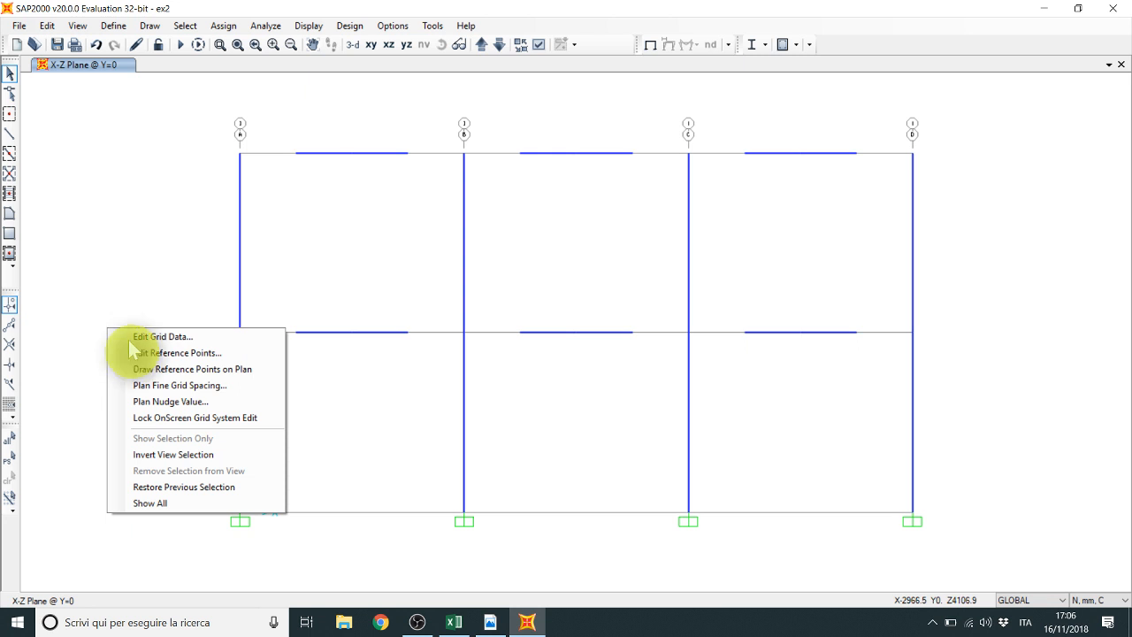
left_click(167, 337)
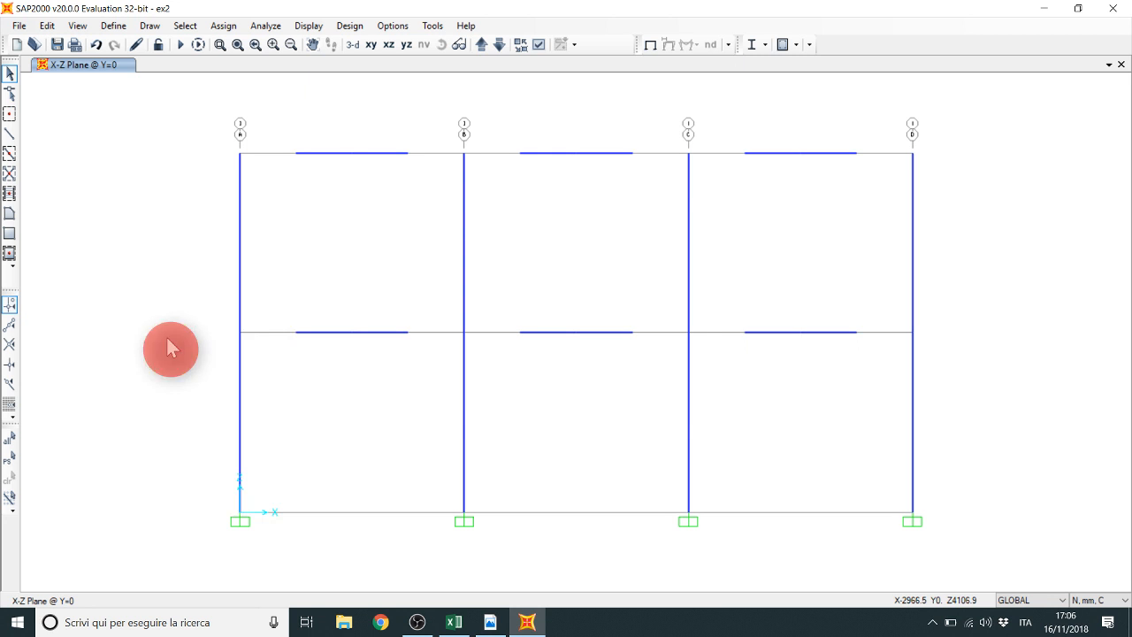
left_click(585, 321)
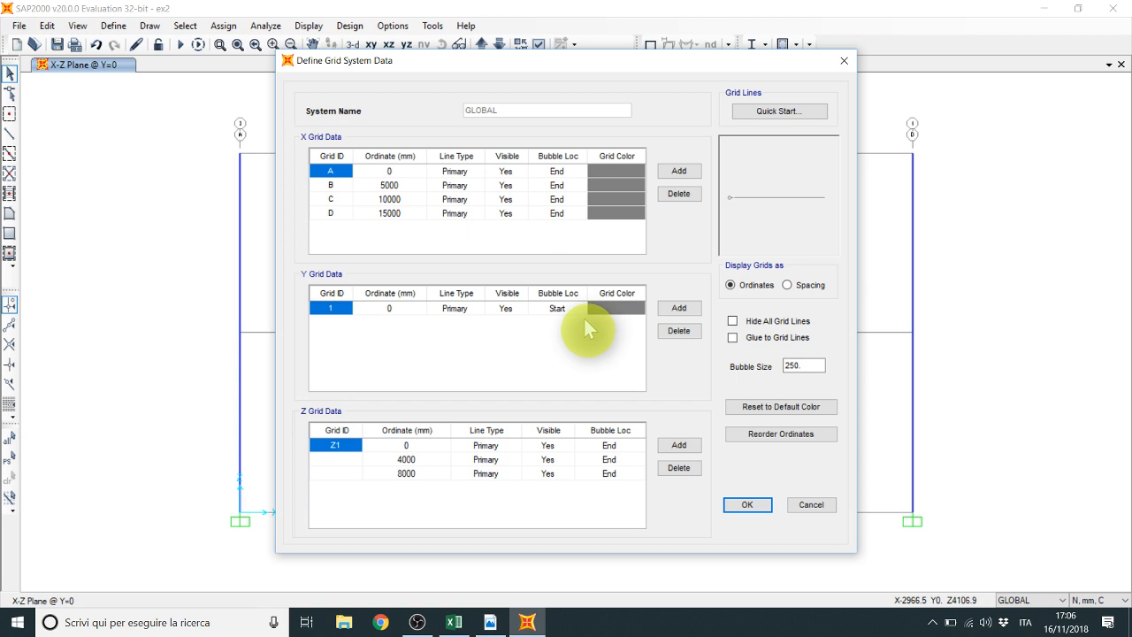
left_click(389, 171)
left_click(679, 171)
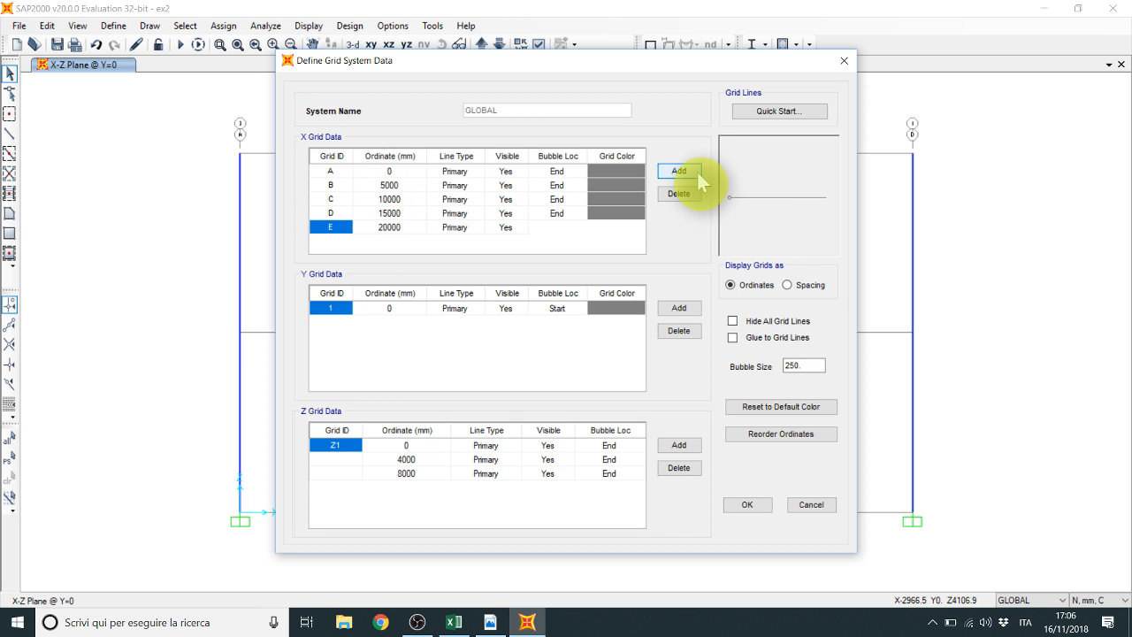
left_click(395, 229)
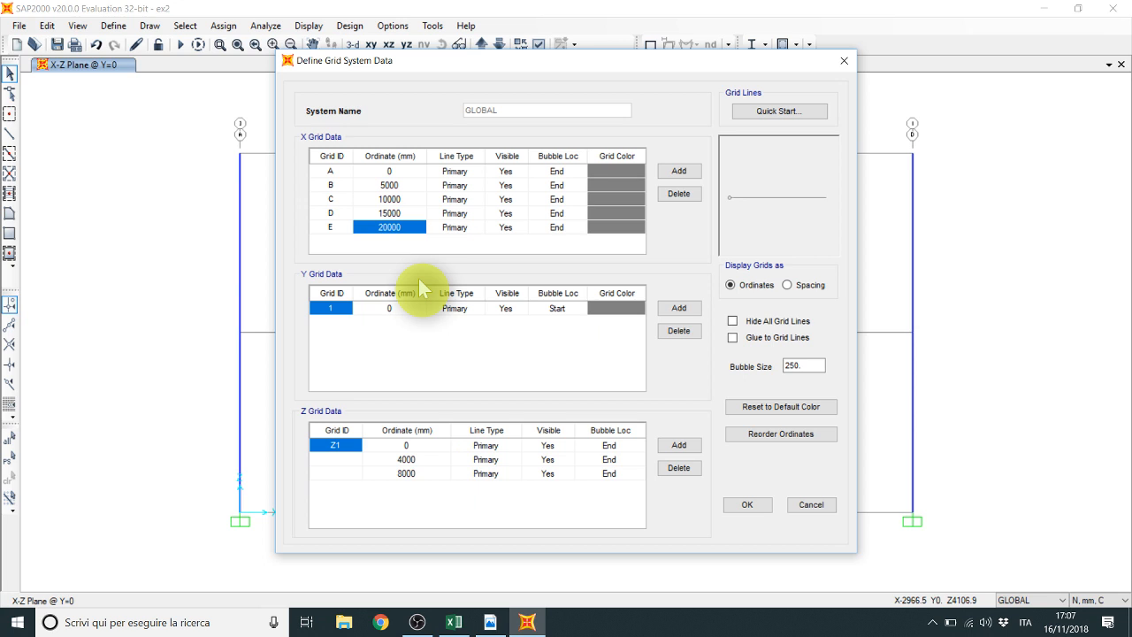
type("10")
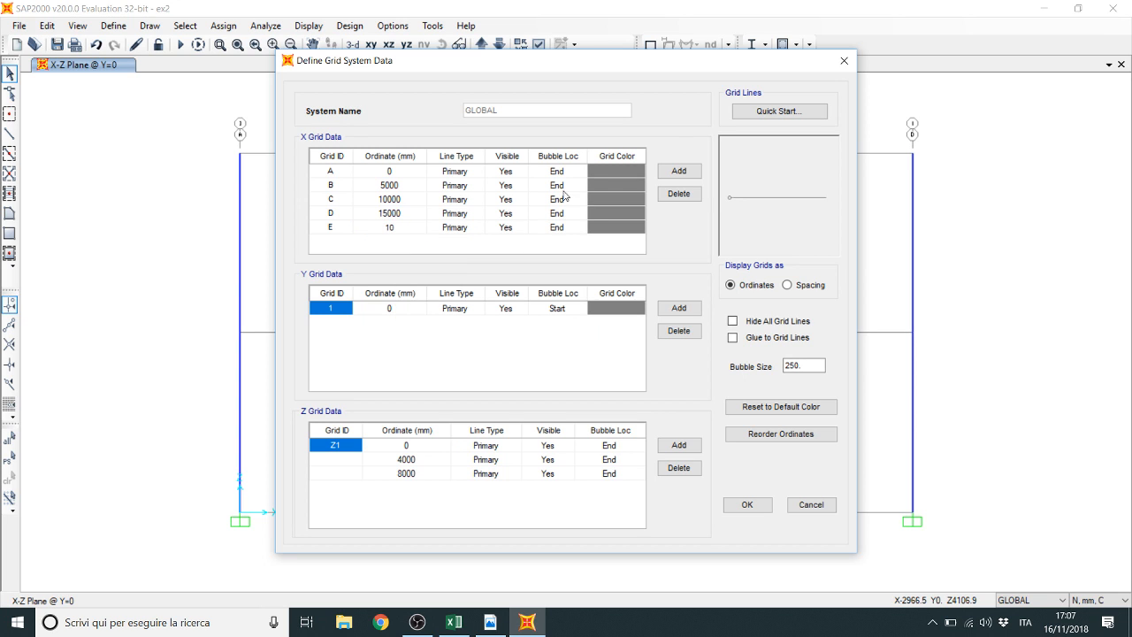
left_click(684, 169)
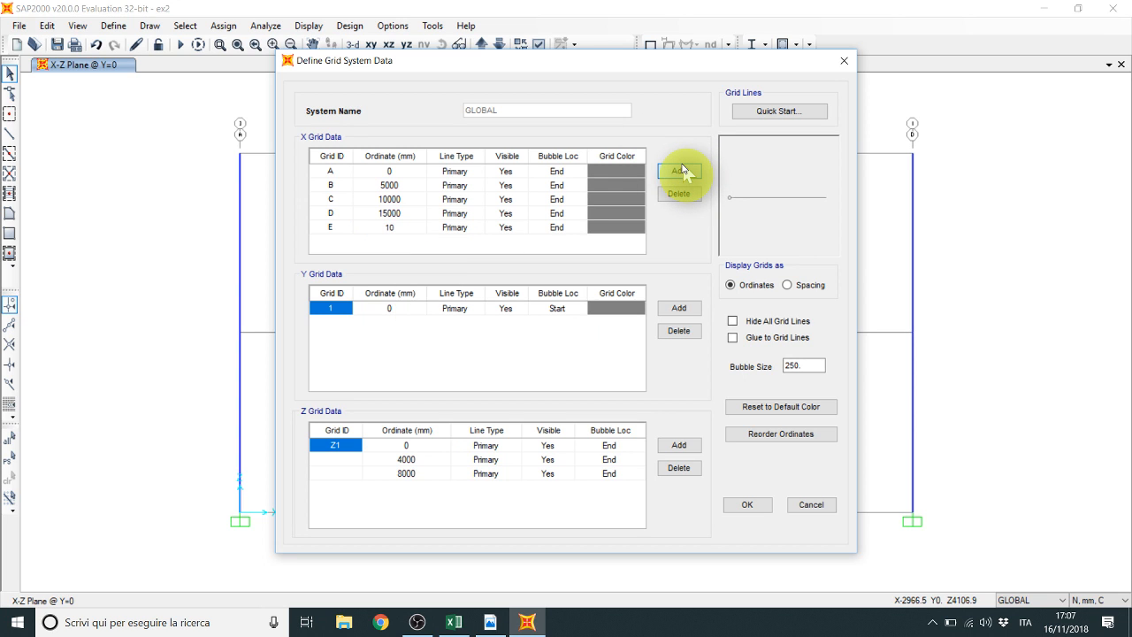
left_click(679, 171)
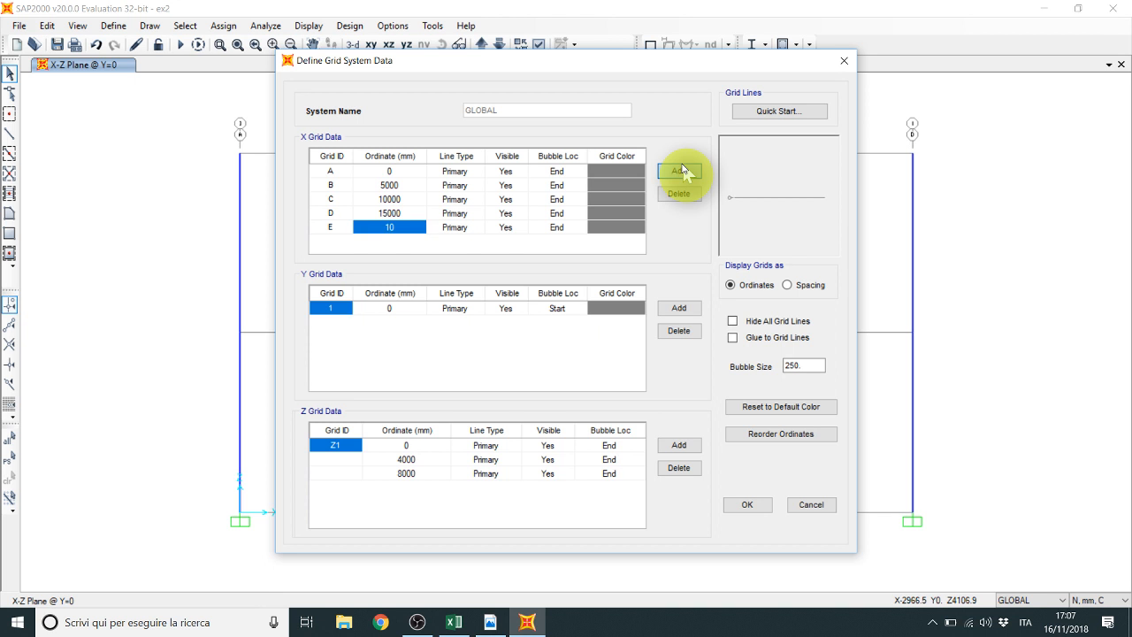
Step: Set the X ordinate of grid line F to 4990 mm
left_click_drag(608, 64, 834, 103)
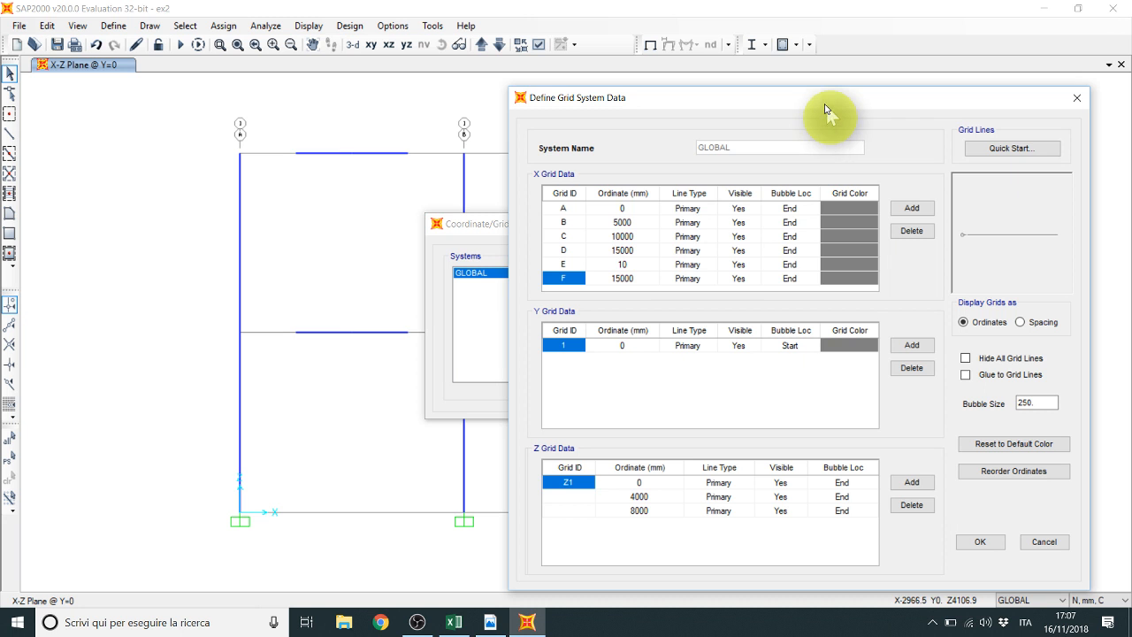
left_click_drag(826, 108, 511, 63)
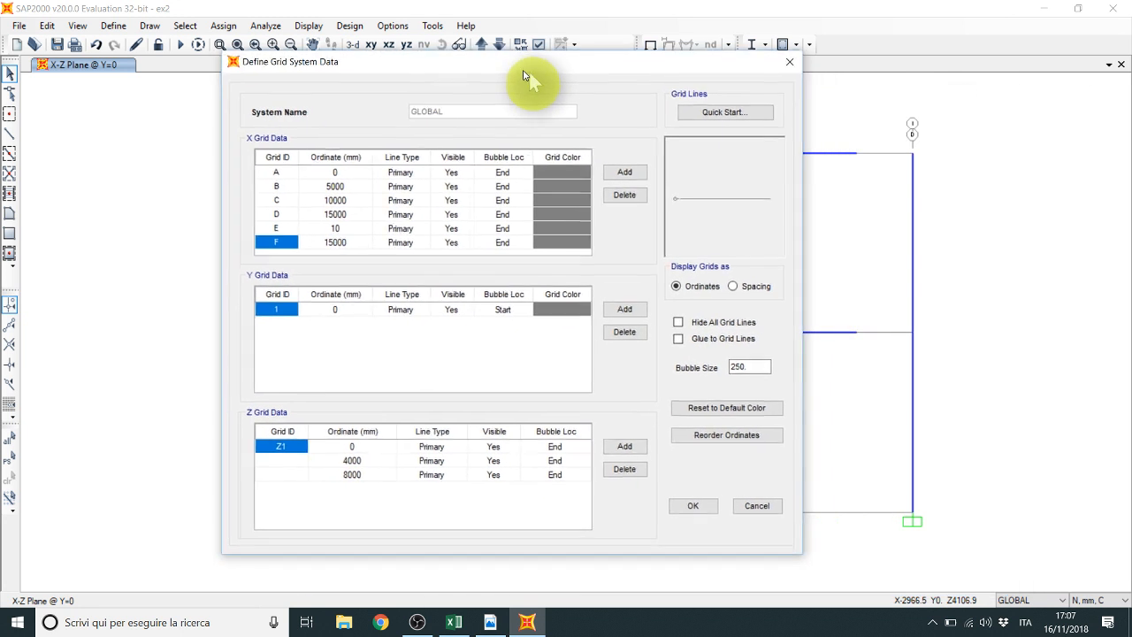
left_click(322, 234)
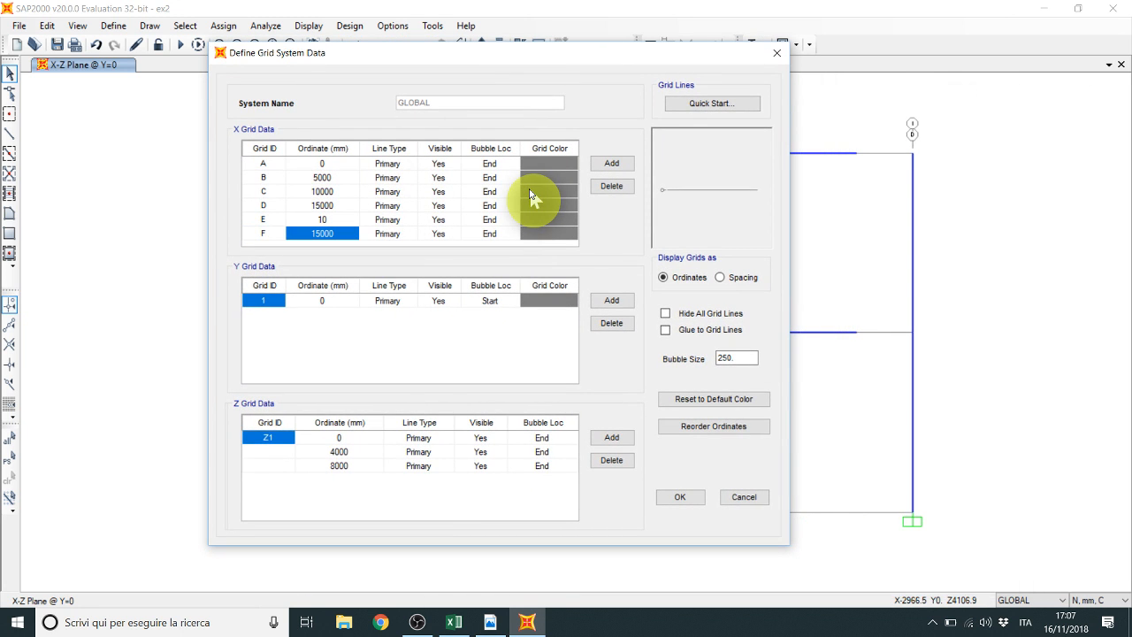
type("4")
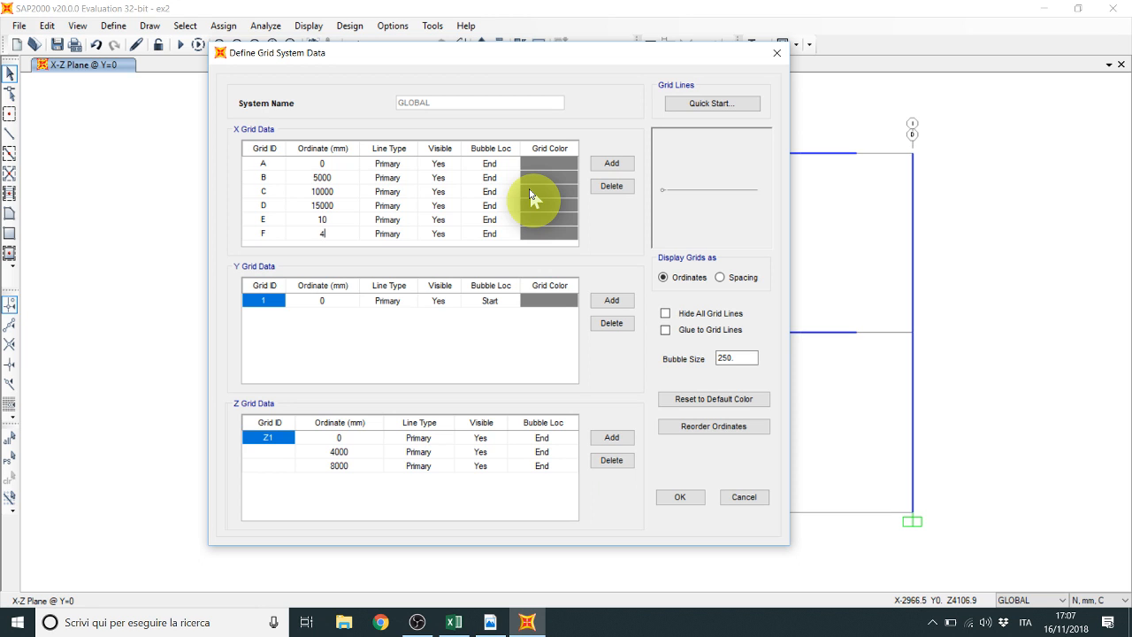
type("990")
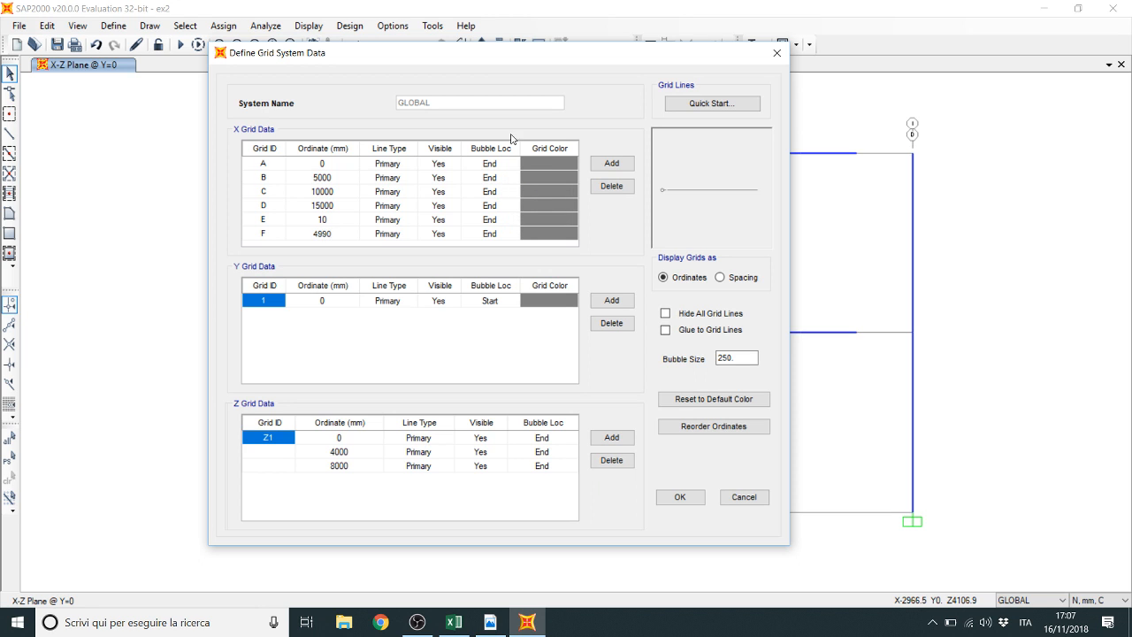
Step: Add two more X grid lines at ordinates 5010 mm and 9990 mm
left_click(602, 162)
left_click(343, 231)
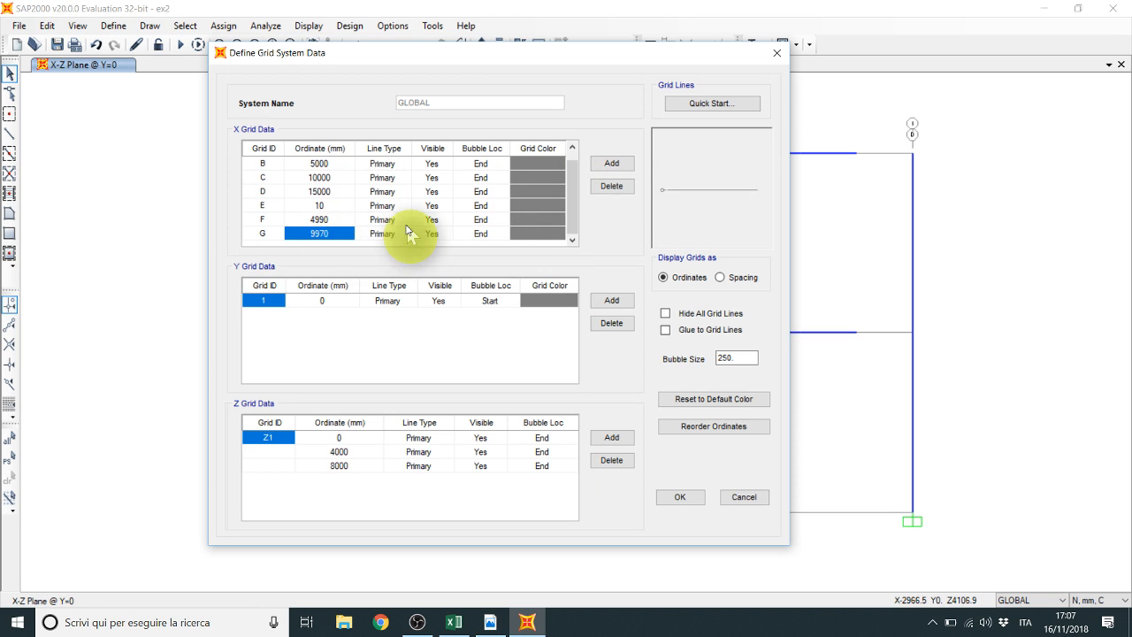
type("5010")
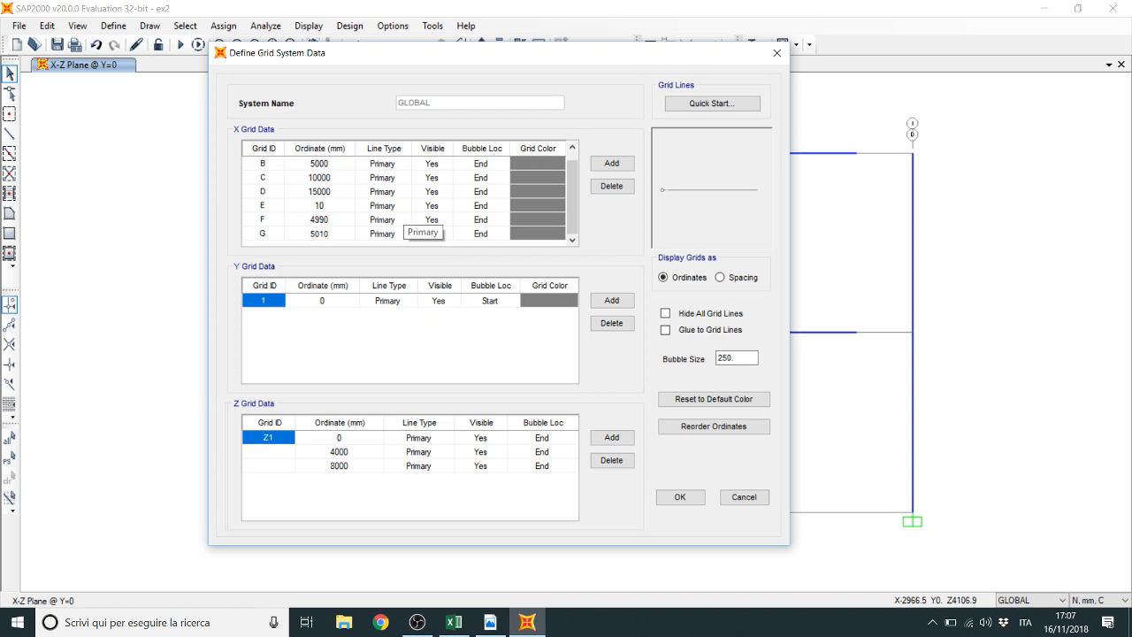
left_click(611, 163)
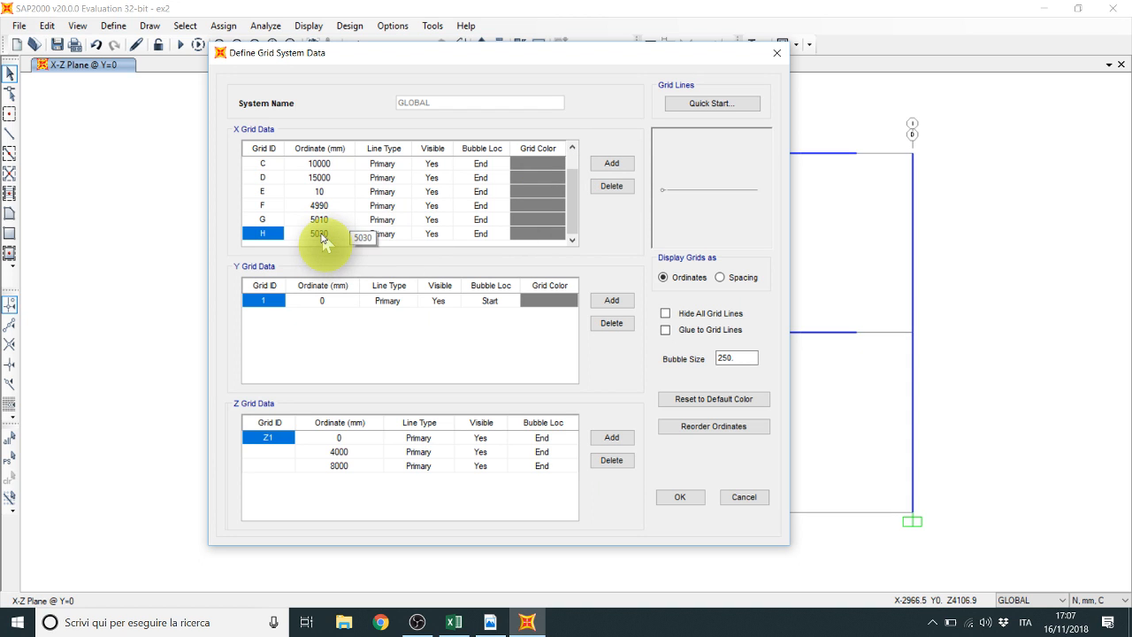
left_click(321, 235)
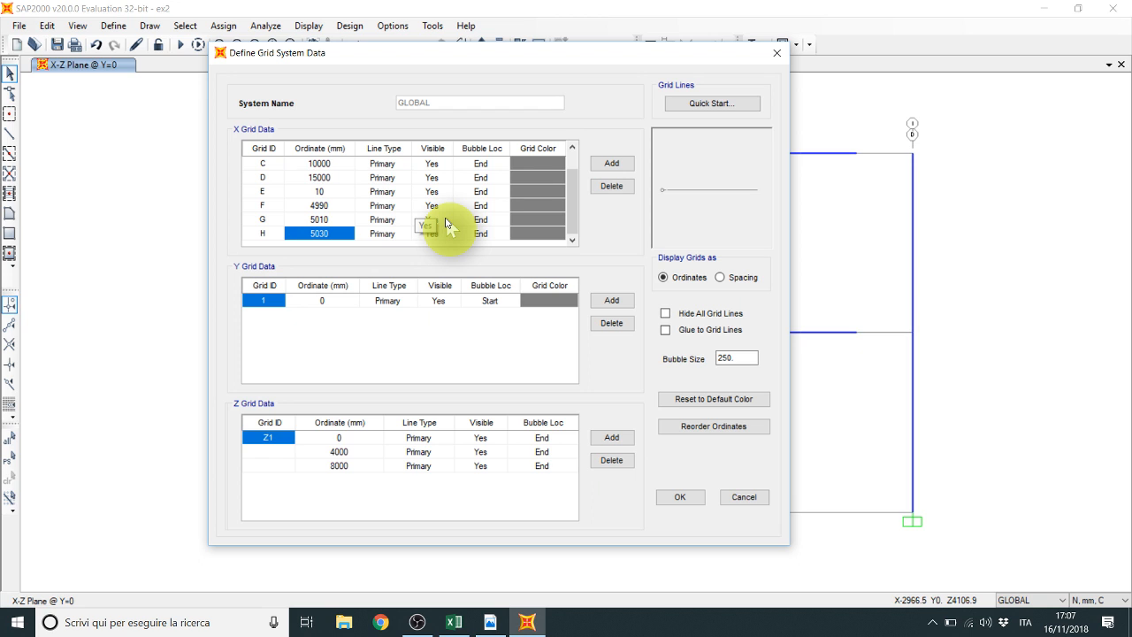
type("990")
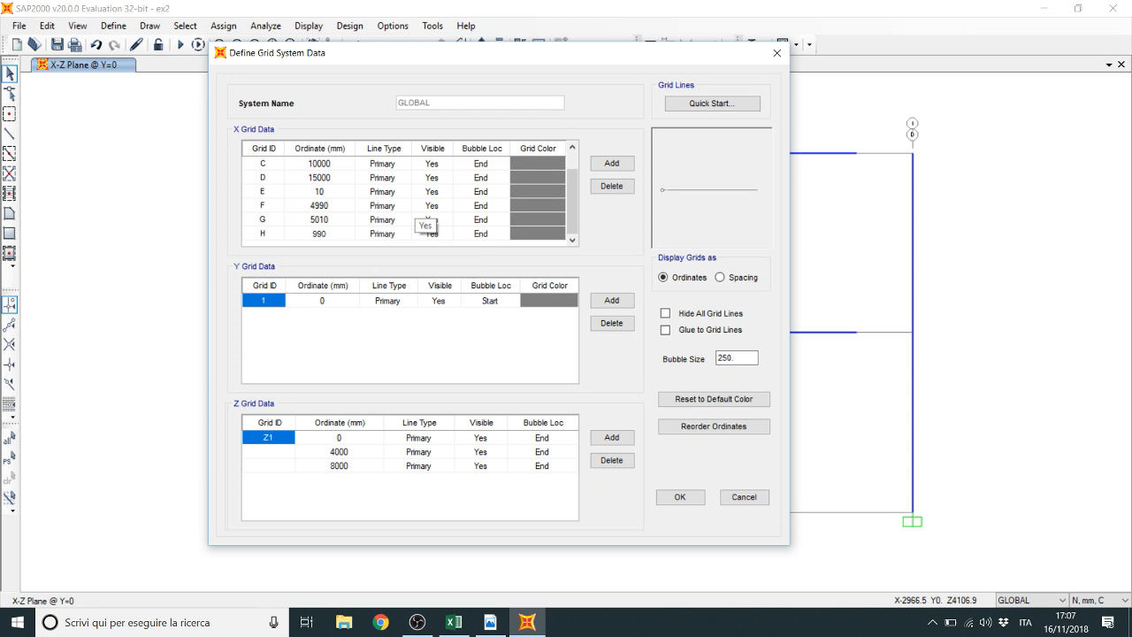
Step: Add X grid lines at ordinates 1010 mm and 14990 mm and apply the grid definition to the model
left_click(606, 164)
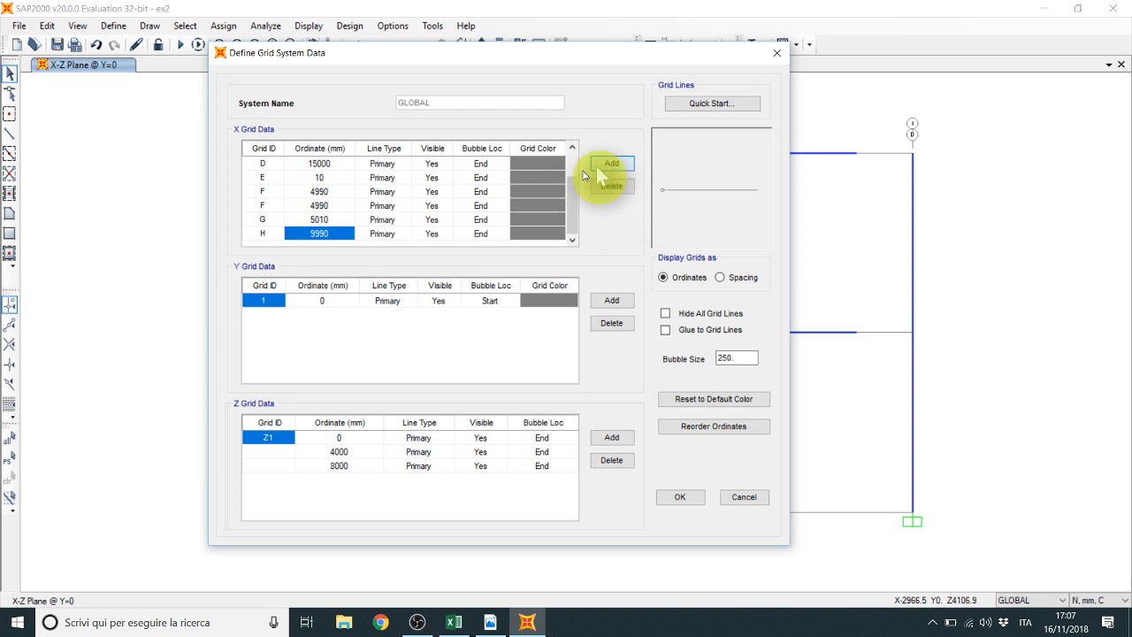
left_click(319, 234)
type("1010")
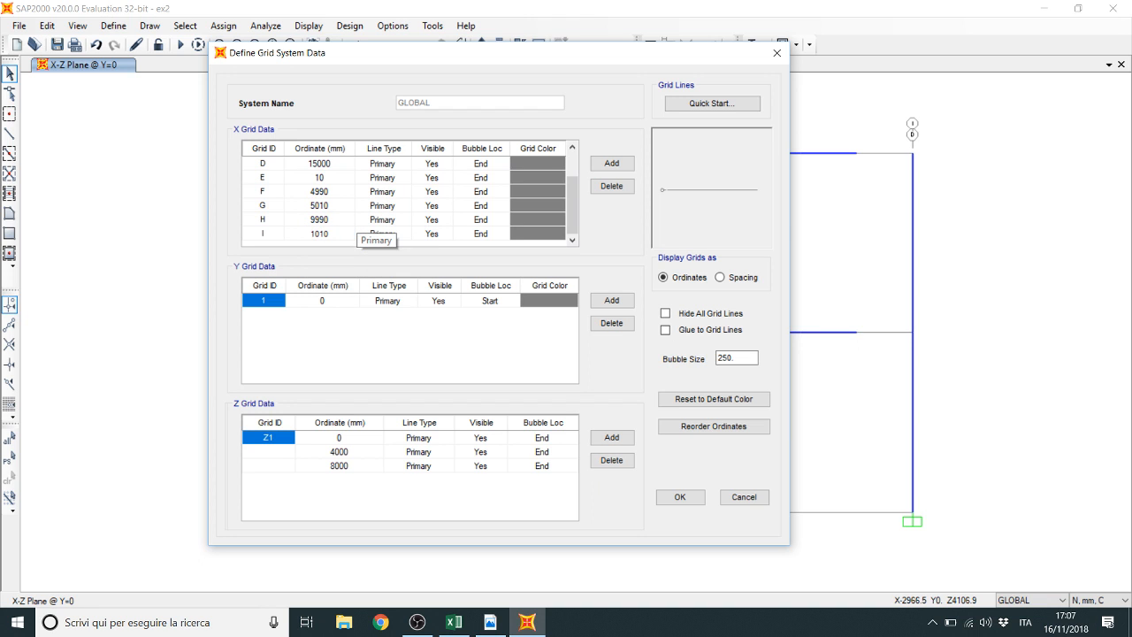
left_click(611, 163)
left_click(325, 236)
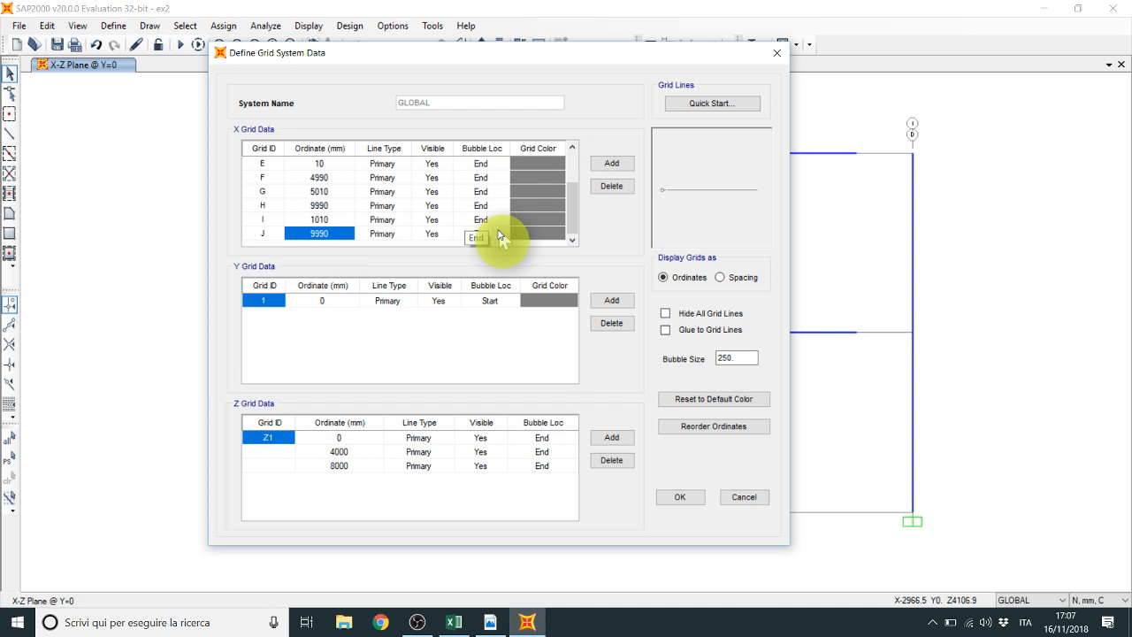
type("14990")
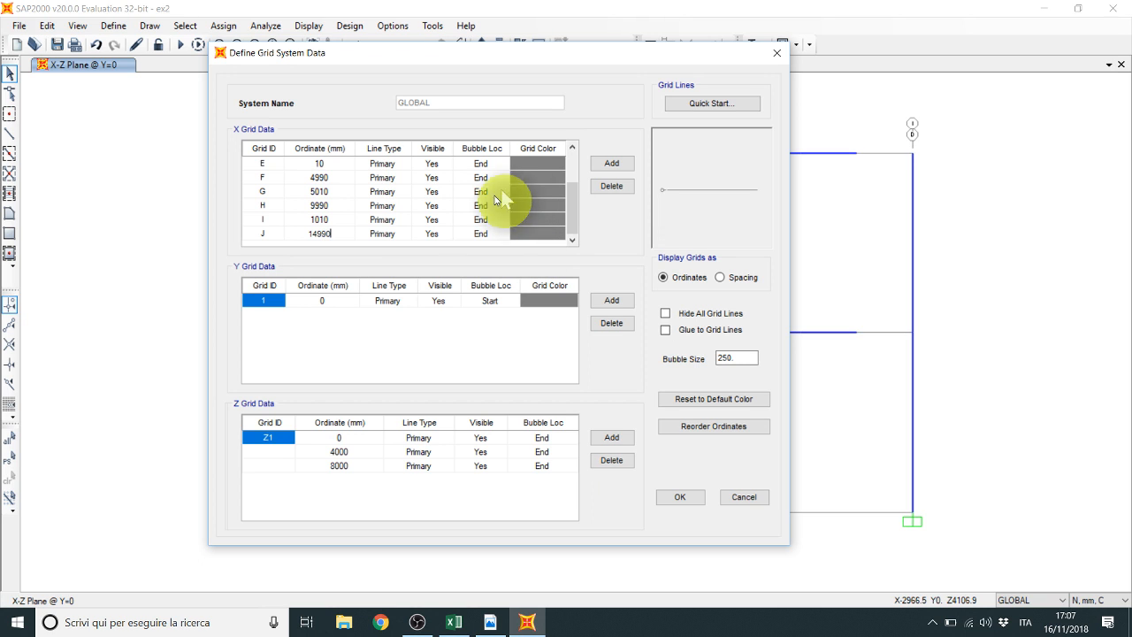
left_click(432, 205)
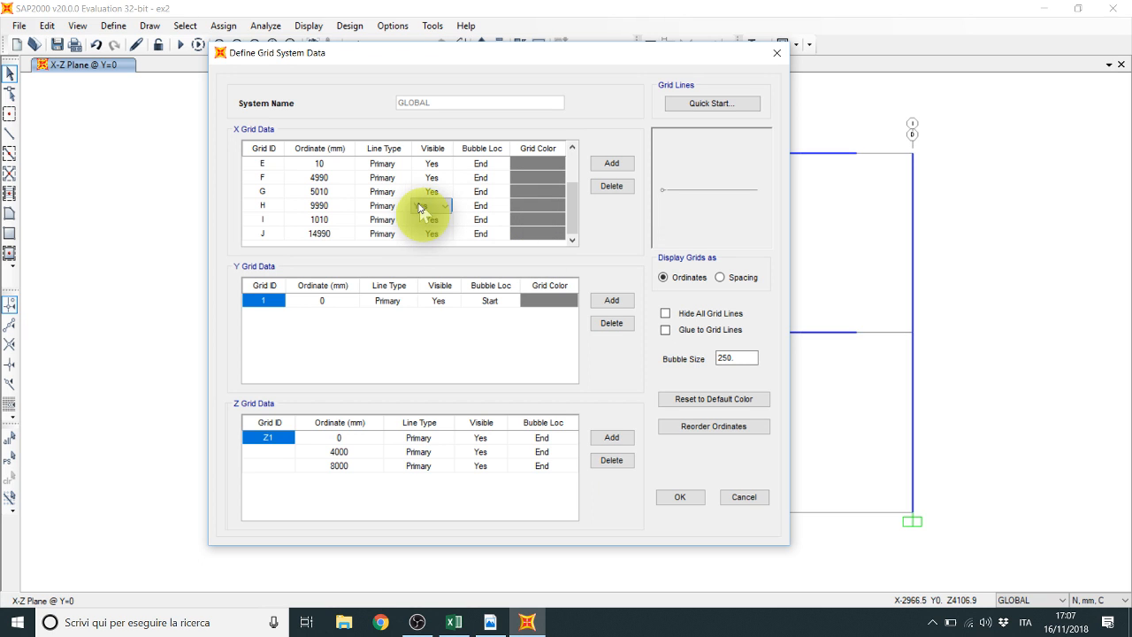
left_click(680, 499)
left_click(597, 398)
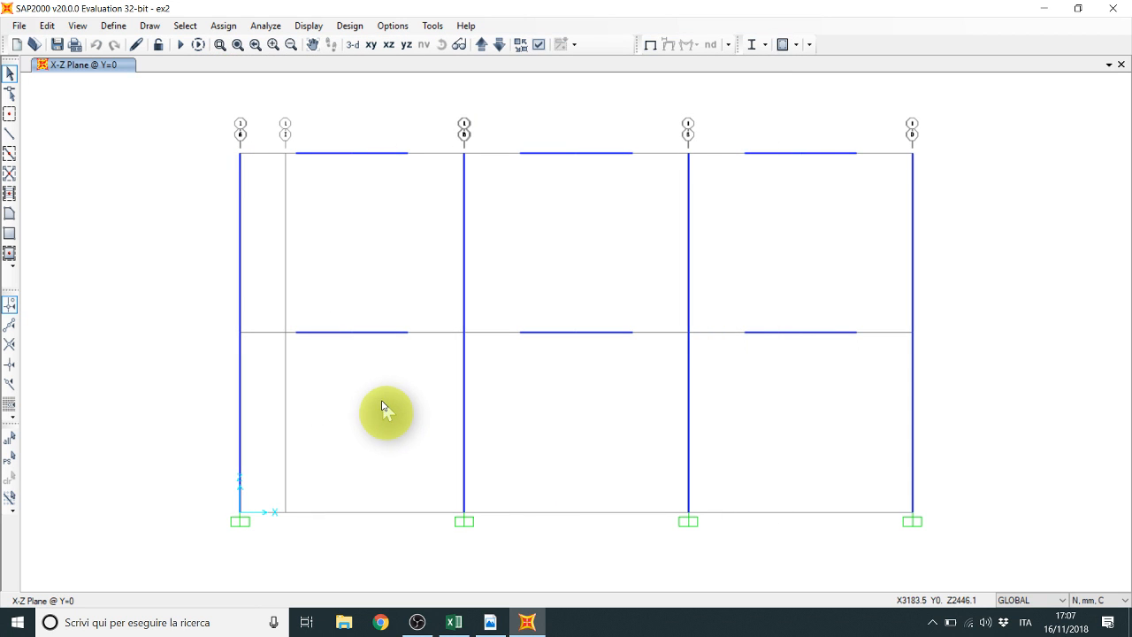
Step: Examine the offset grid line beside the first column at the frame's upper-left corner, and restore the full view
left_click(219, 46)
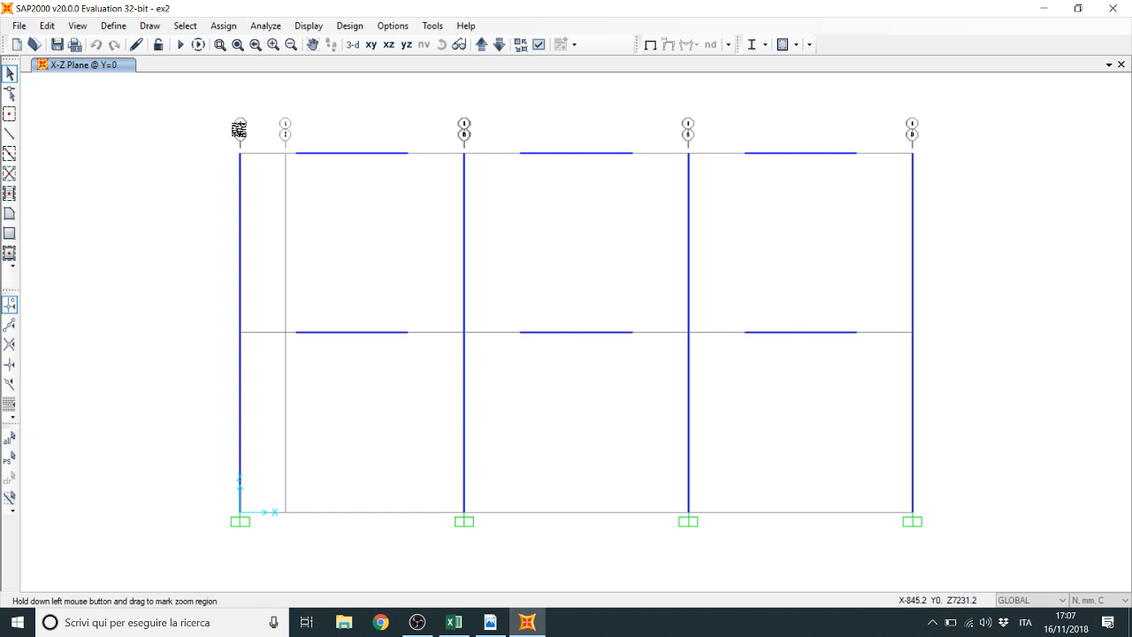
left_click_drag(234, 148, 268, 178)
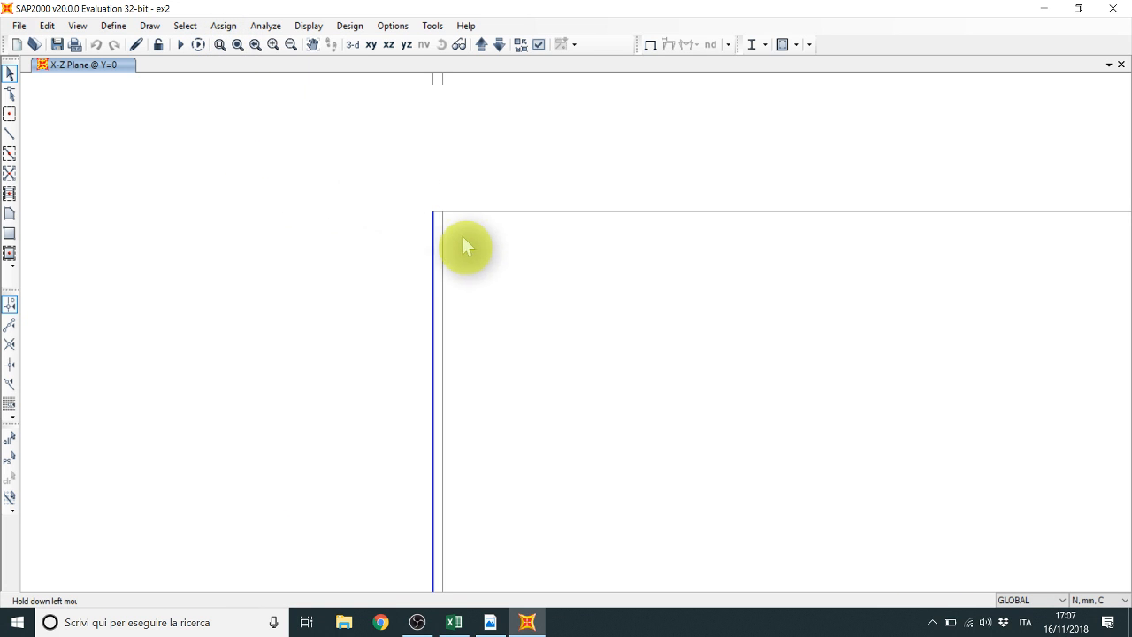
middle_click_drag(461, 280, 300, 311)
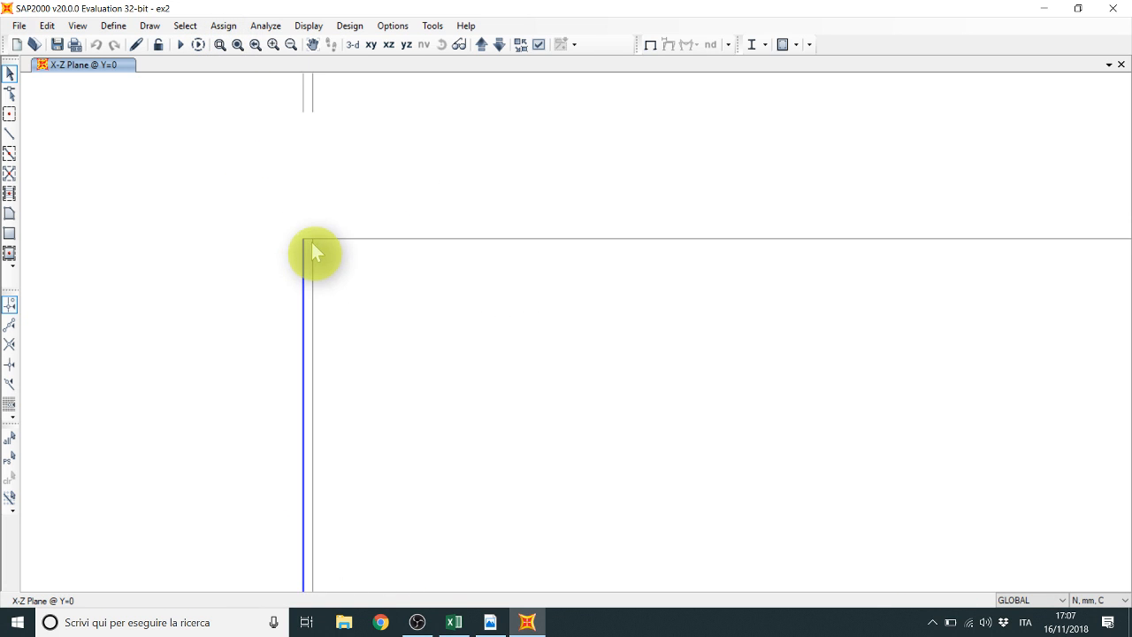
left_click(220, 45)
left_click_drag(298, 215, 345, 263)
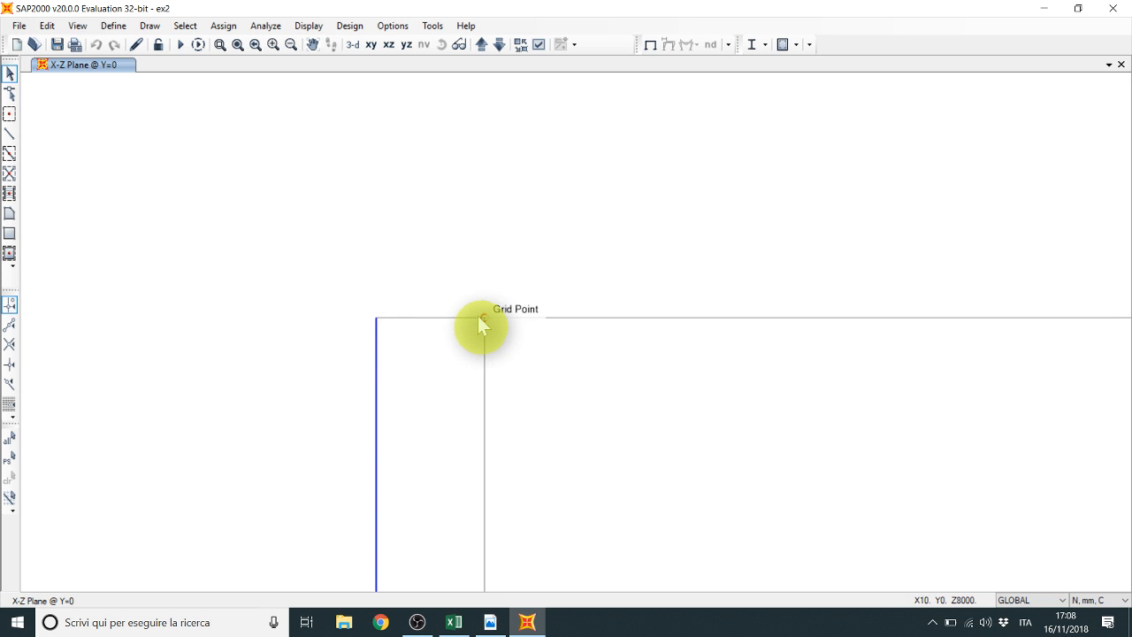
left_click(237, 45)
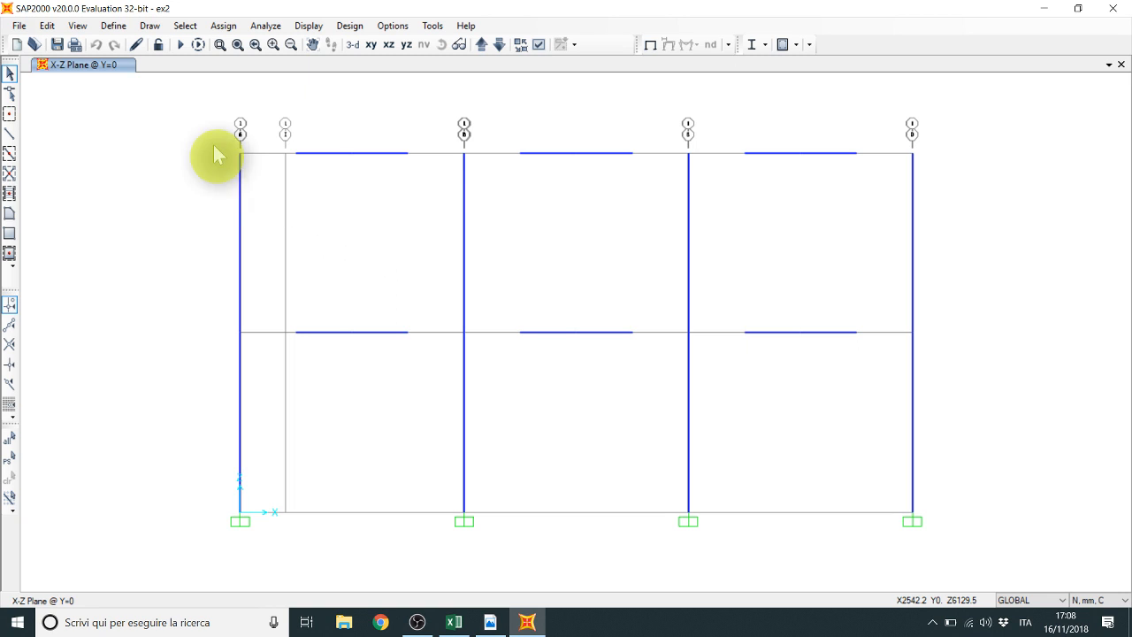
Step: Open the Coordinate Systems and Grid Lines tables for interactive database editing and display the Grid Lines table
left_click(43, 27)
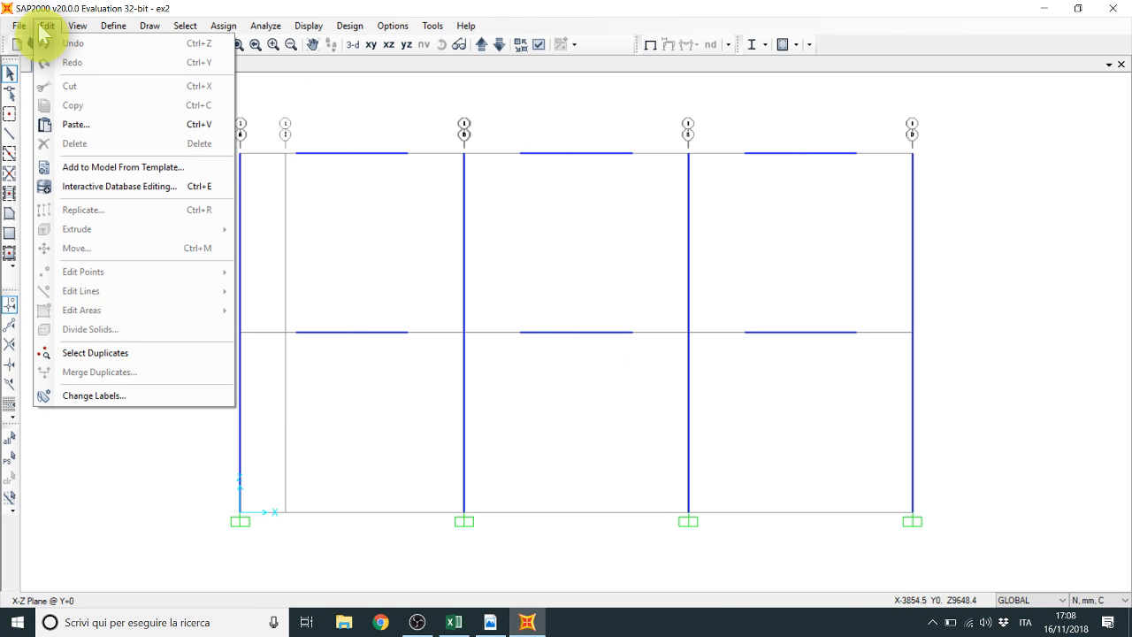
left_click(153, 195)
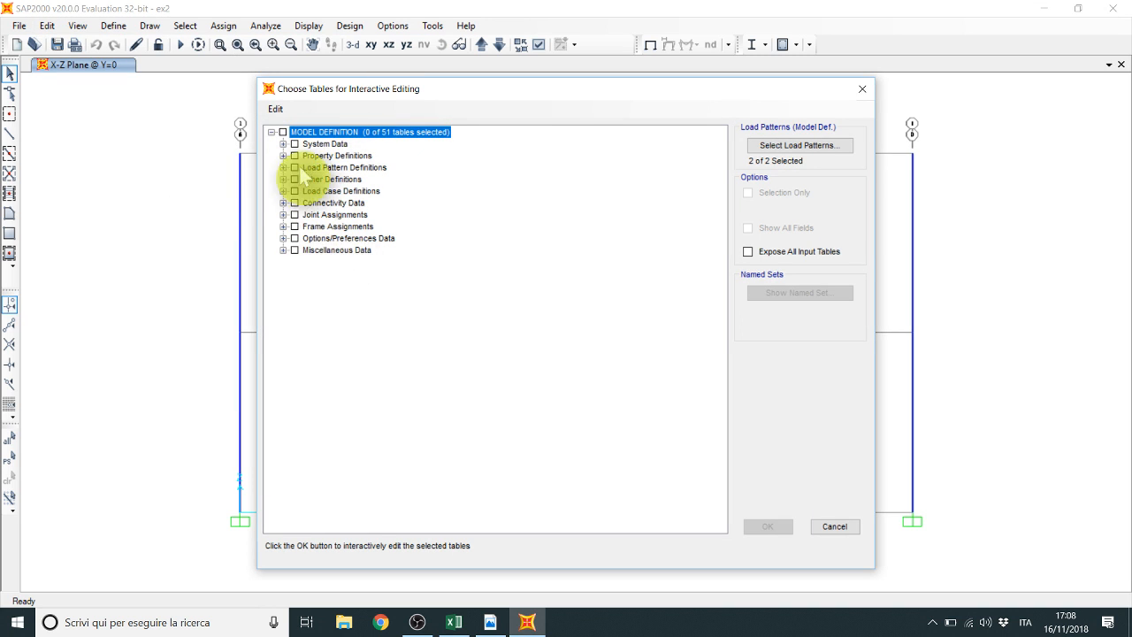
left_click(283, 144)
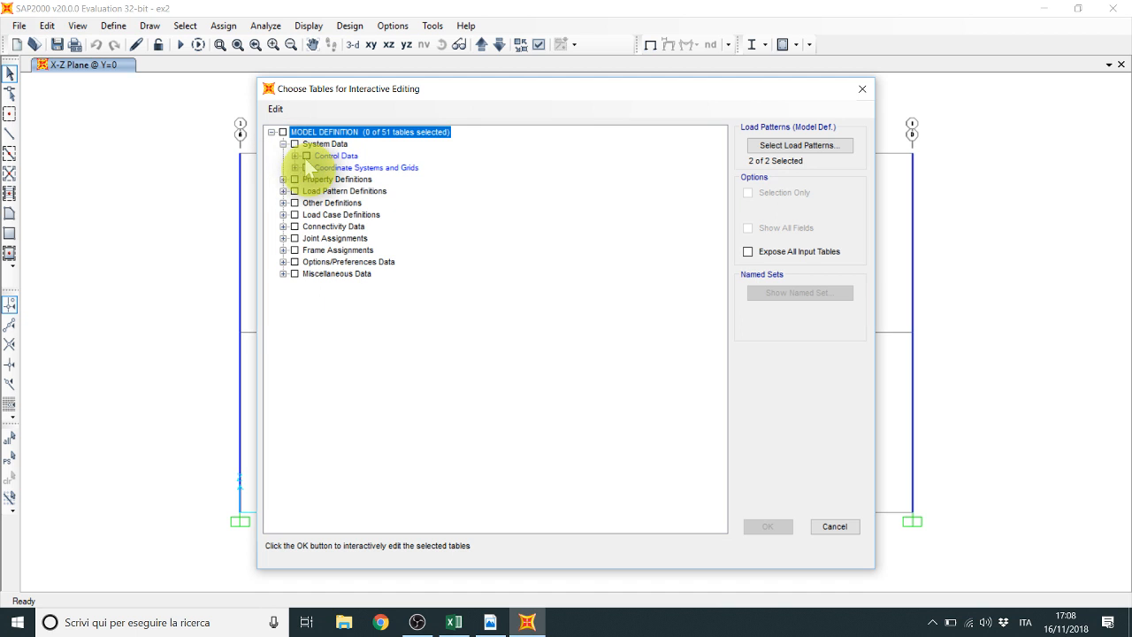
left_click(295, 168)
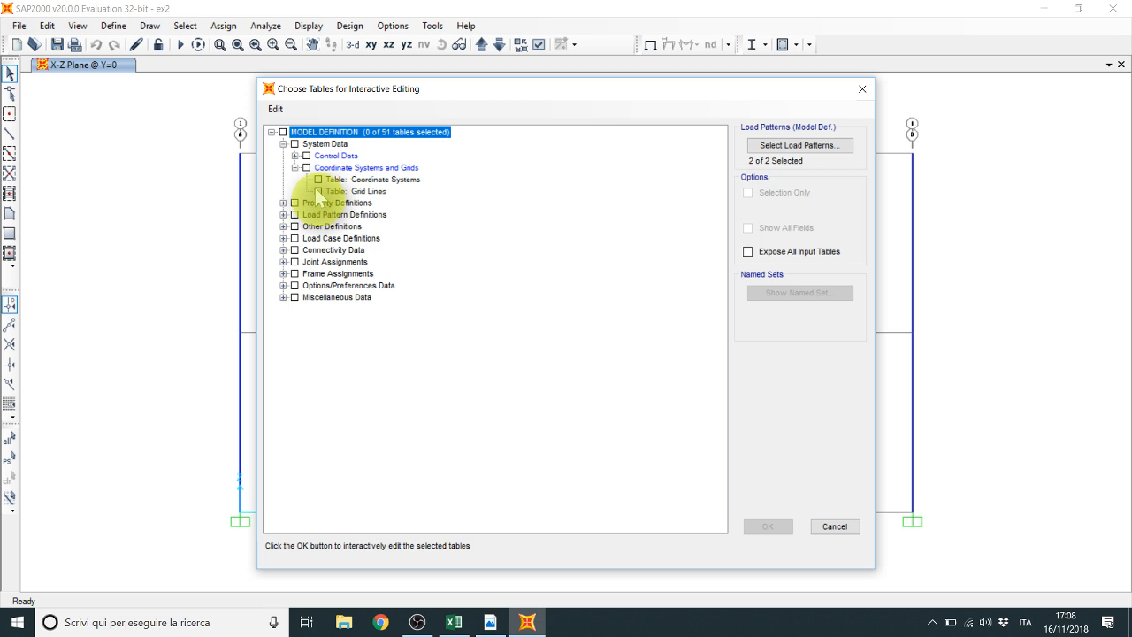
left_click(319, 191)
left_click(318, 180)
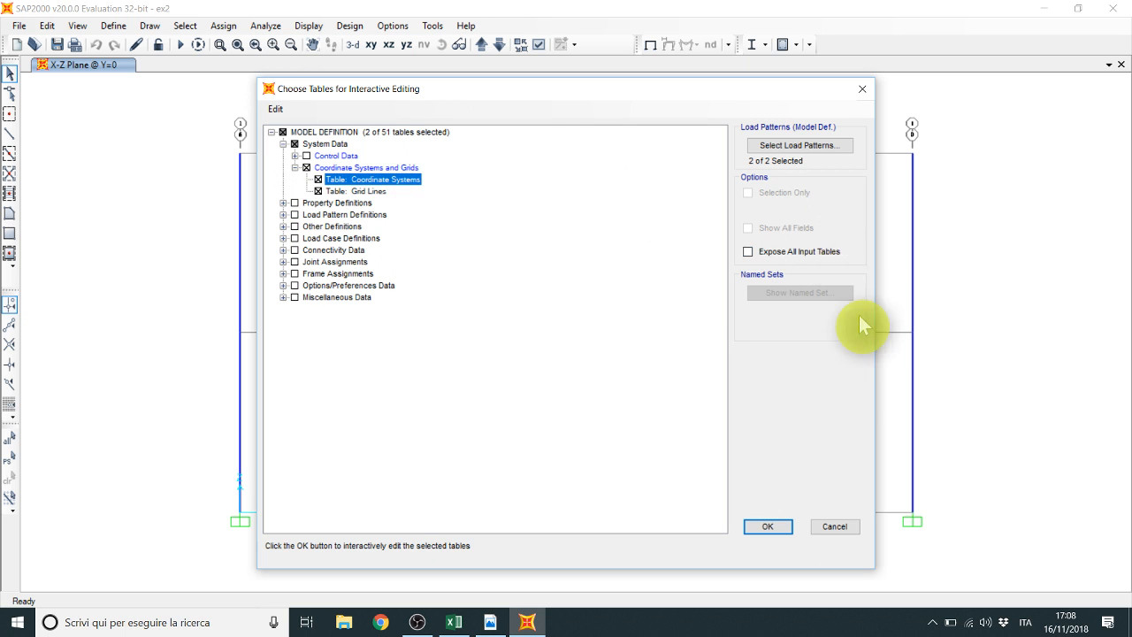
left_click(766, 526)
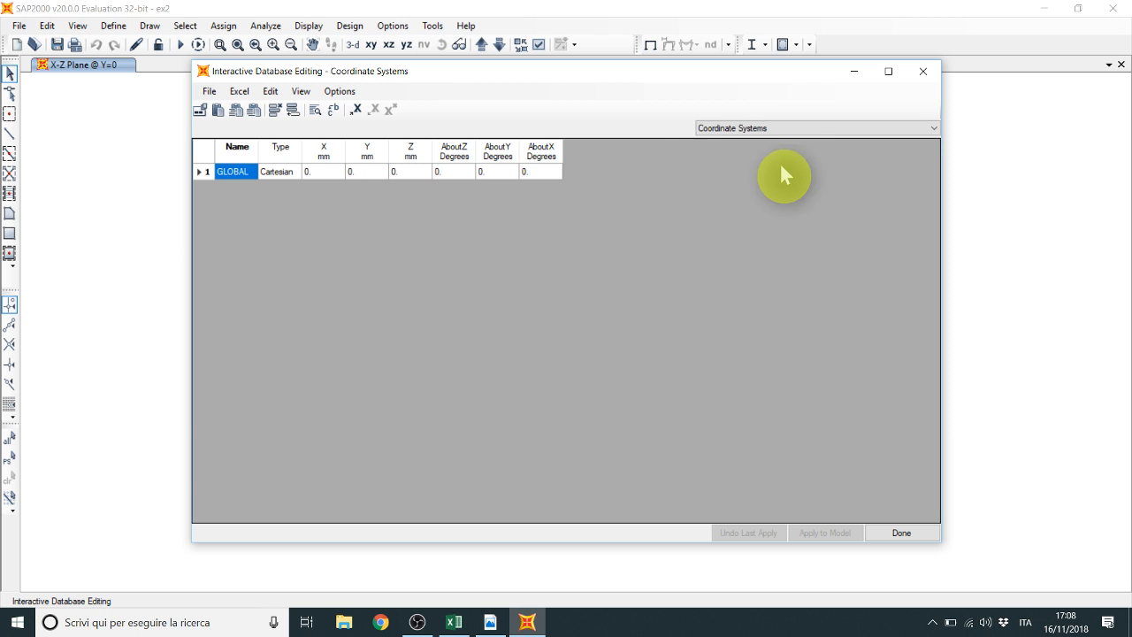
left_click(783, 128)
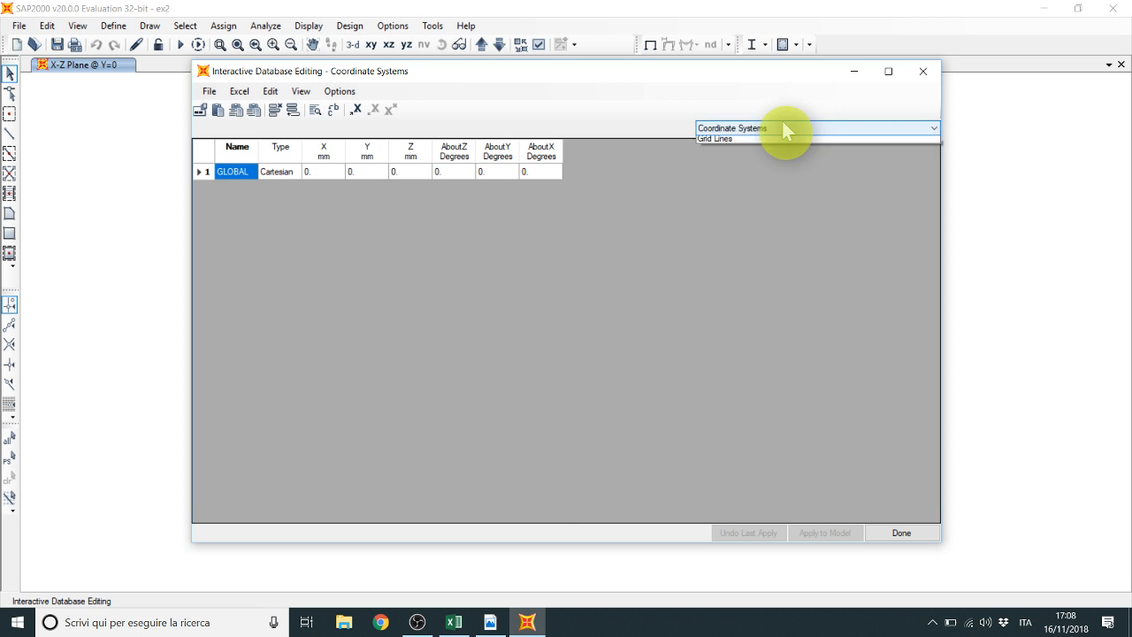
left_click(745, 142)
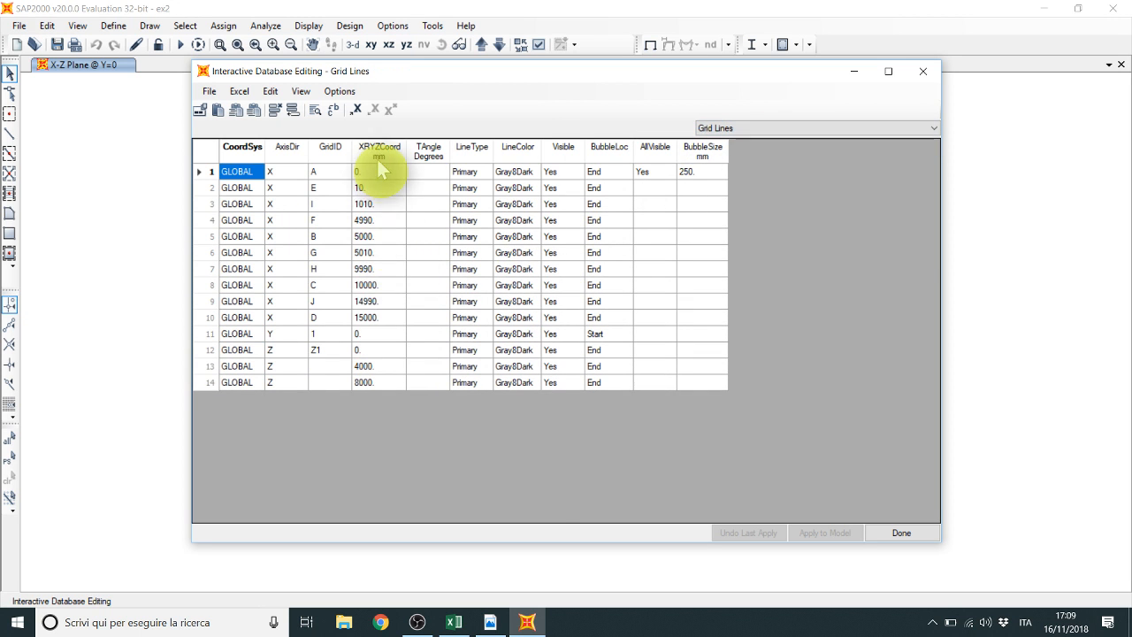
Step: Send the Grid Lines table to Excel and switch to the exported sheet in a maximized window
left_click(356, 110)
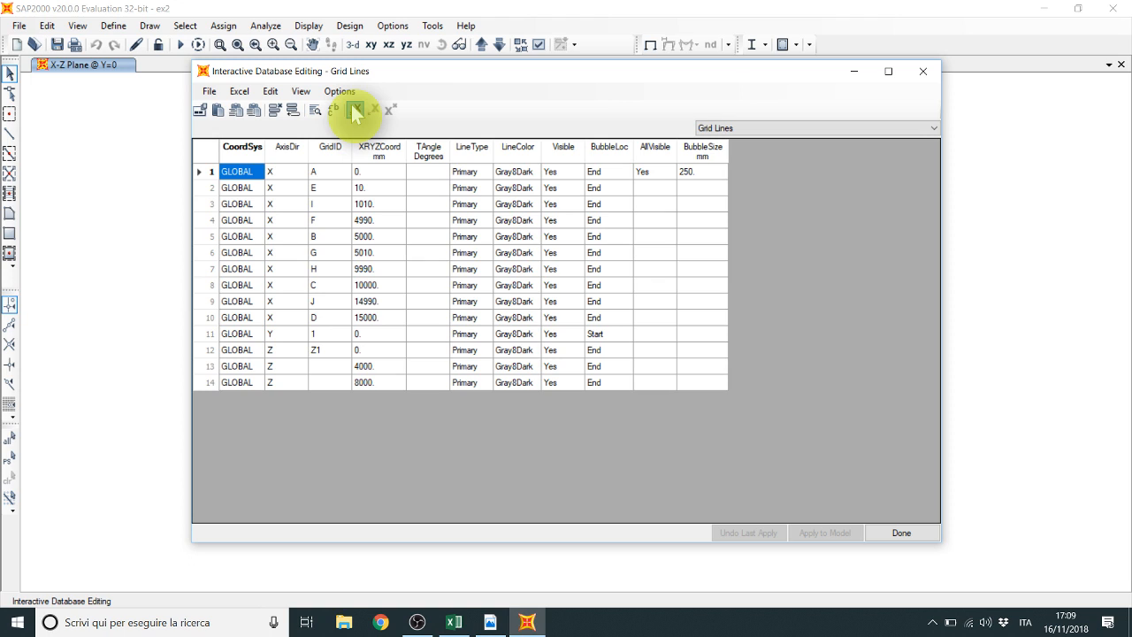
left_click(354, 112)
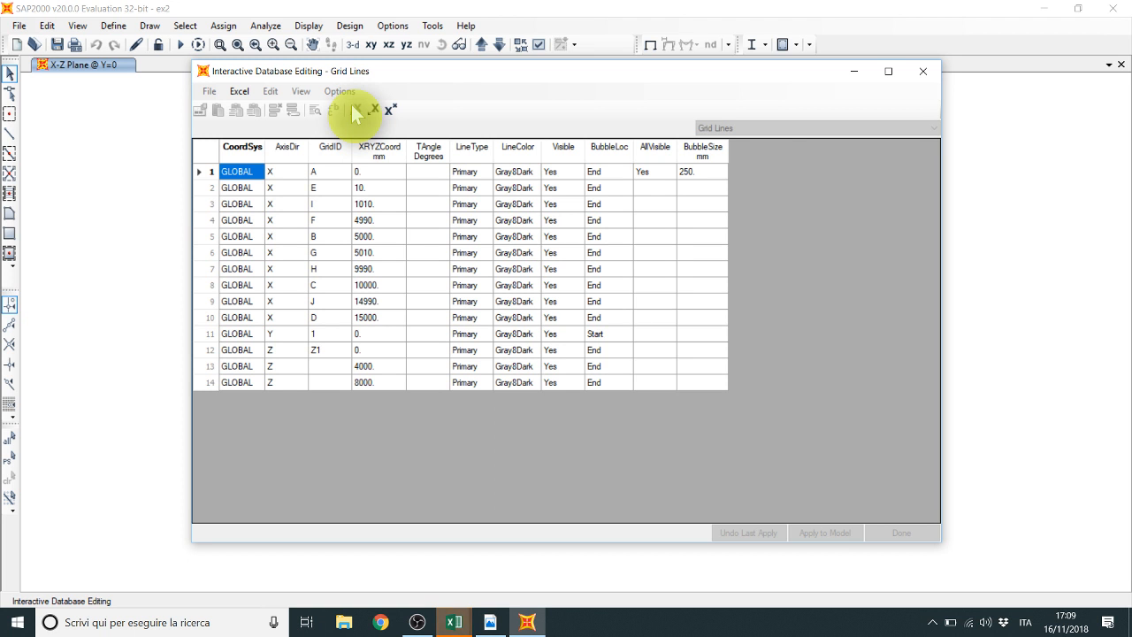
mouse_move(454, 622)
left_click(531, 553)
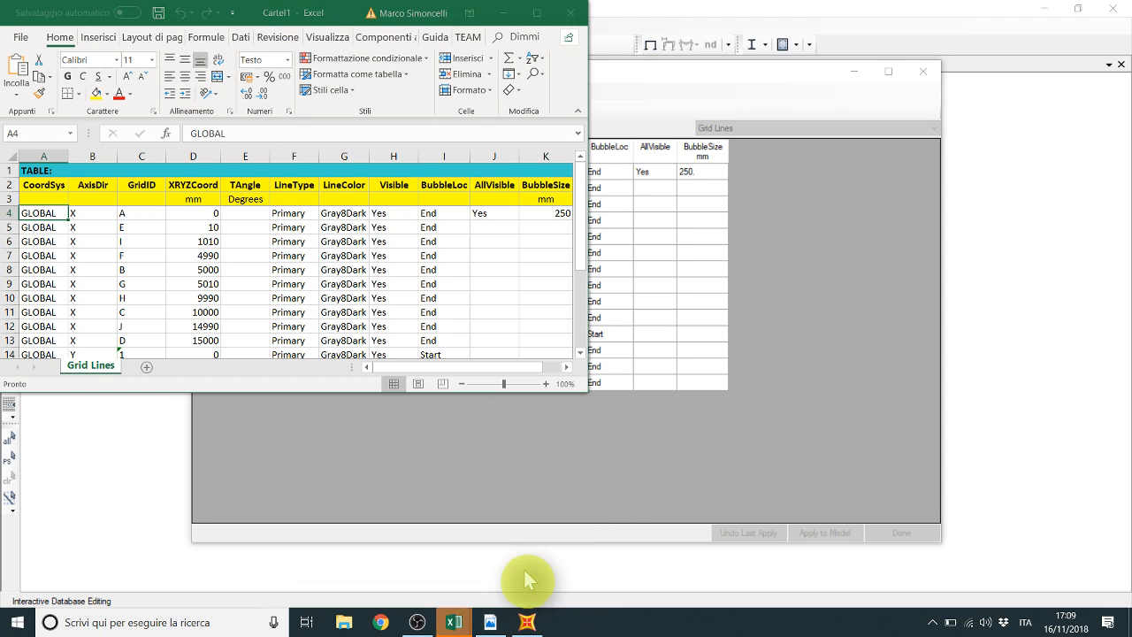
left_click(536, 13)
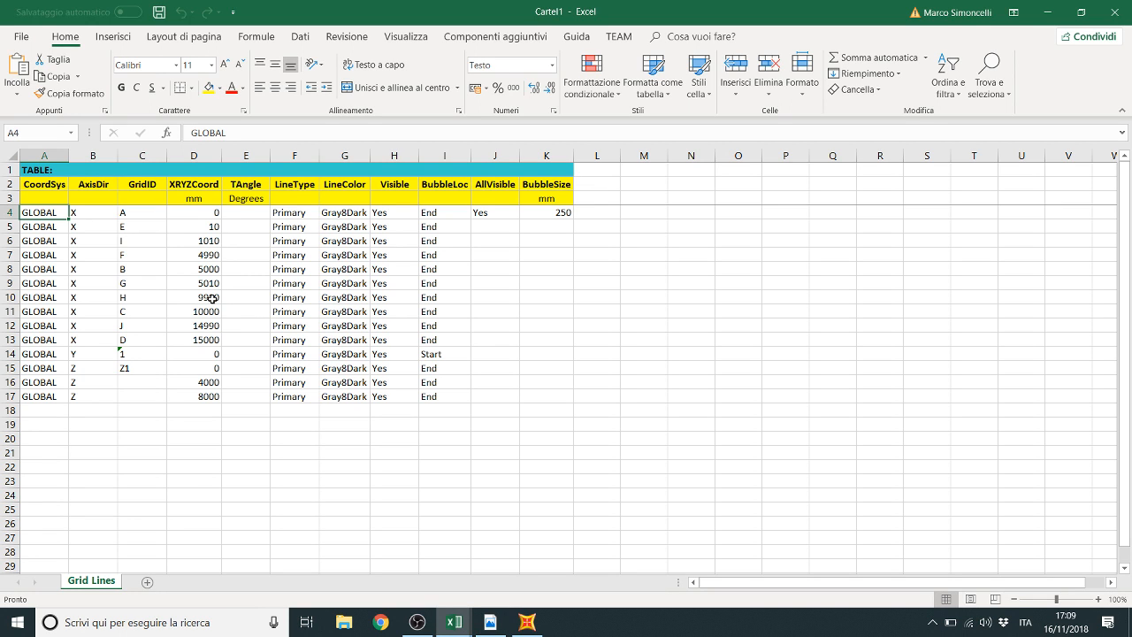
Step: Set the XRYZCoord value of X grid line I to 10010 mm in the exported Grid Lines sheet
left_click(207, 254)
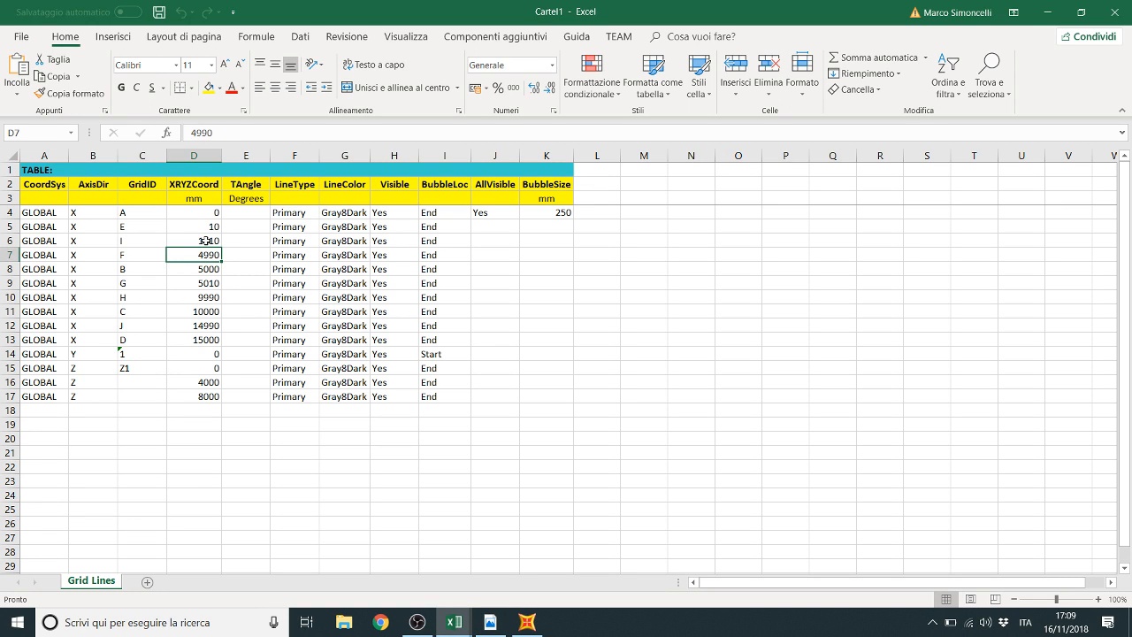
left_click(205, 240)
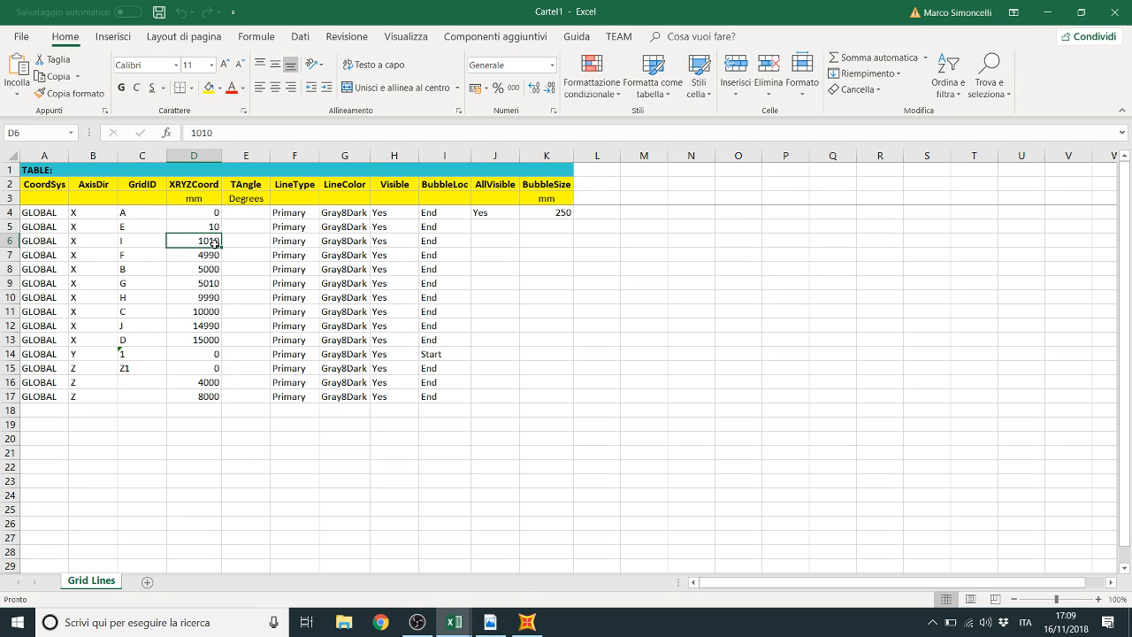
left_click(203, 133)
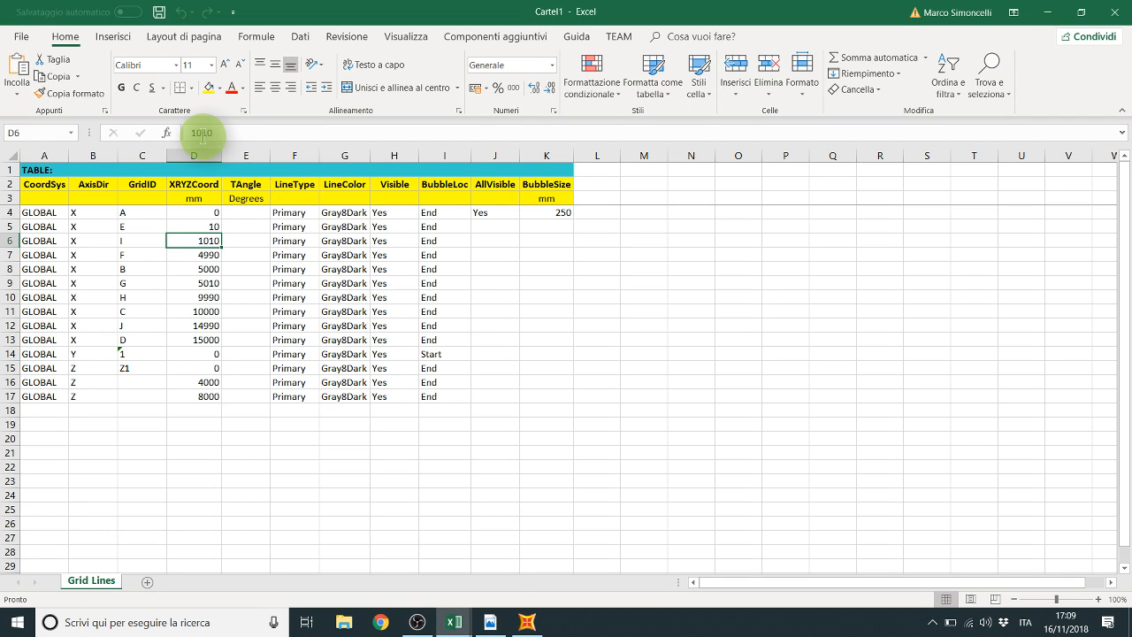
type("0")
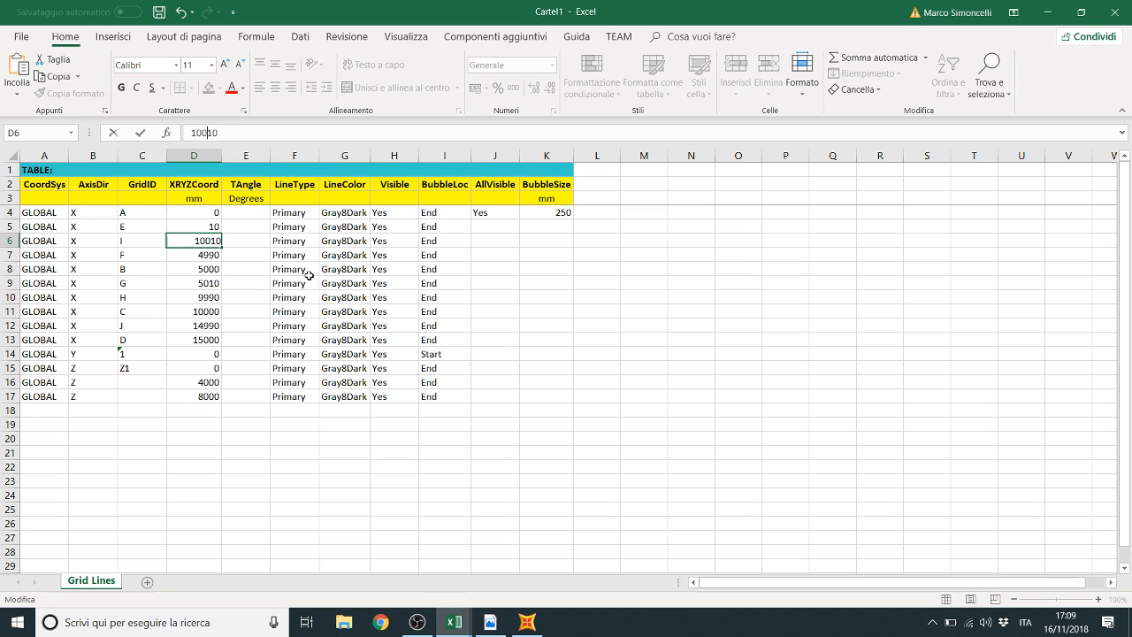
left_click(207, 282)
Step: Copy the coordinates of grid lines F to C, paste them as values one row higher starting at line I, and set line C to 10010 mm
left_click_drag(202, 257, 208, 308)
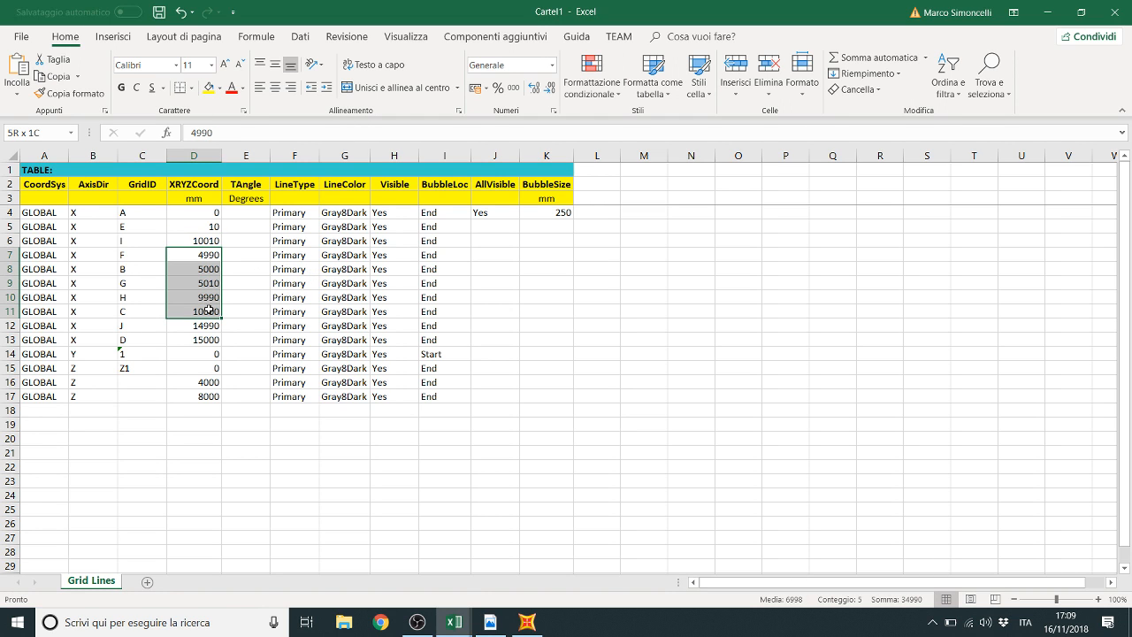
key("ctrl+c")
left_click(204, 241)
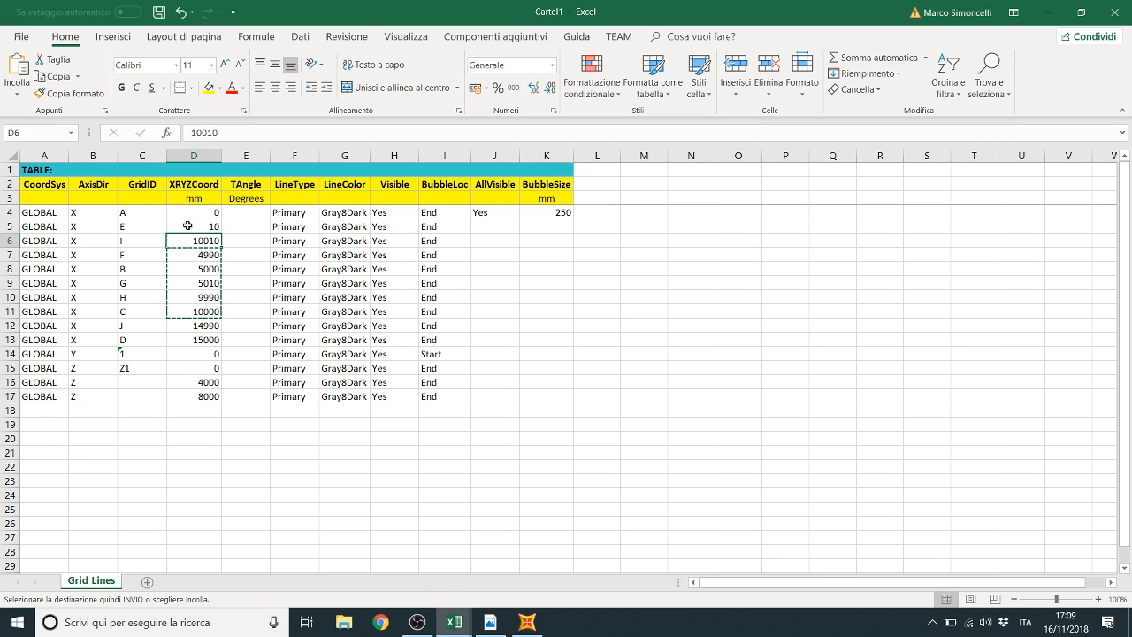
left_click(16, 87)
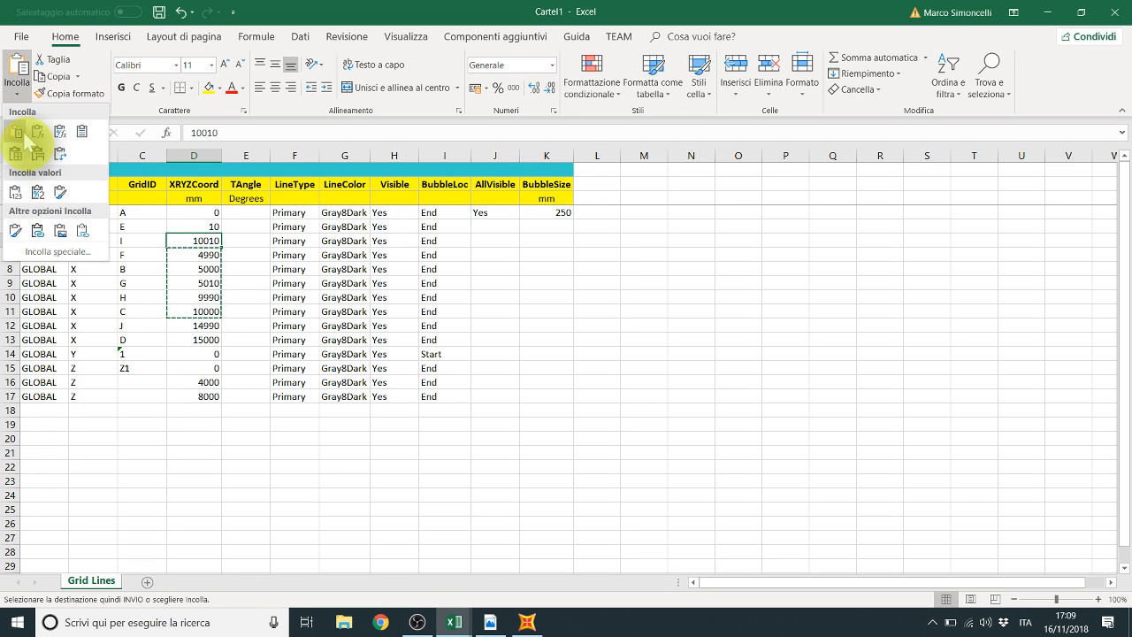
left_click(14, 193)
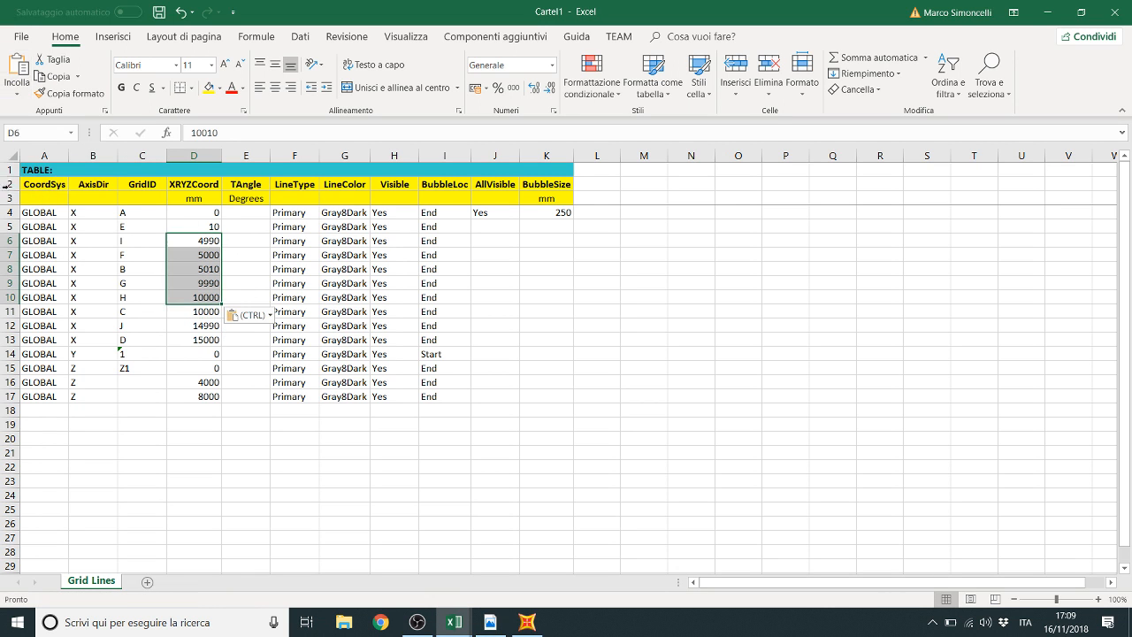
left_click(206, 315)
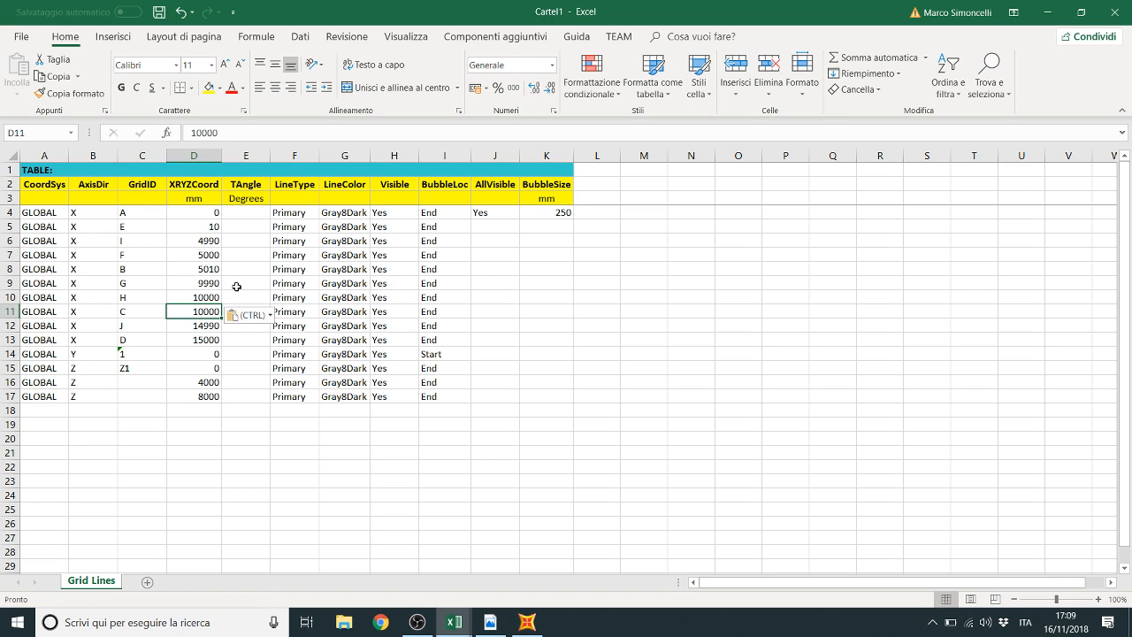
type("10010")
left_click(216, 281)
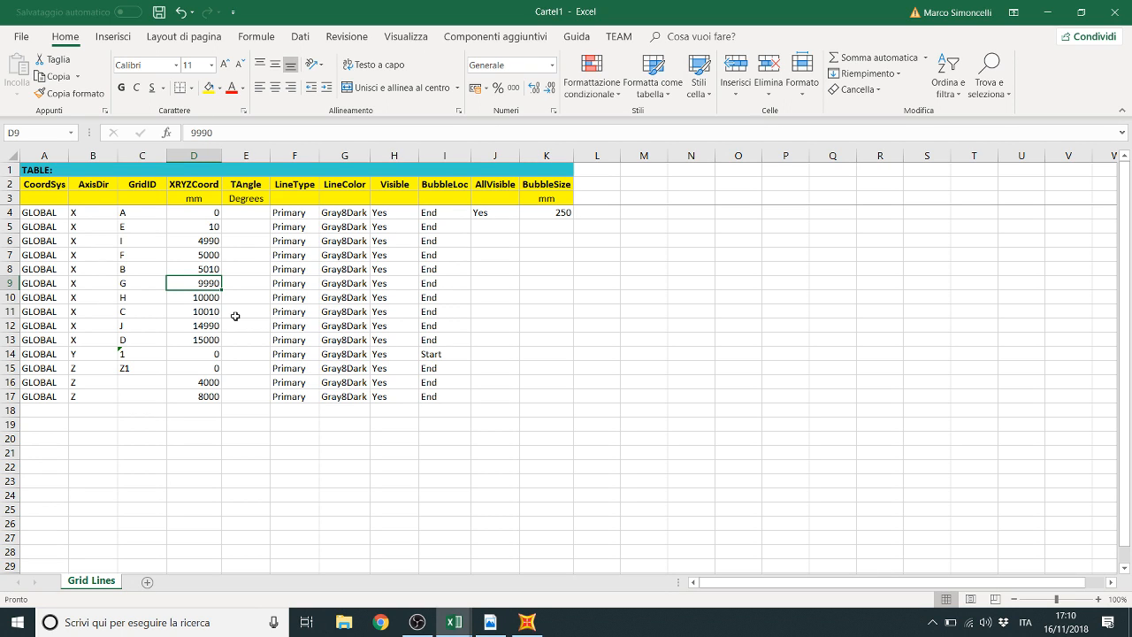
Step: Switch to SAP2000, import the edited Grid Lines table from Excel, apply it to the model and finish the interactive database editing
left_click(522, 622)
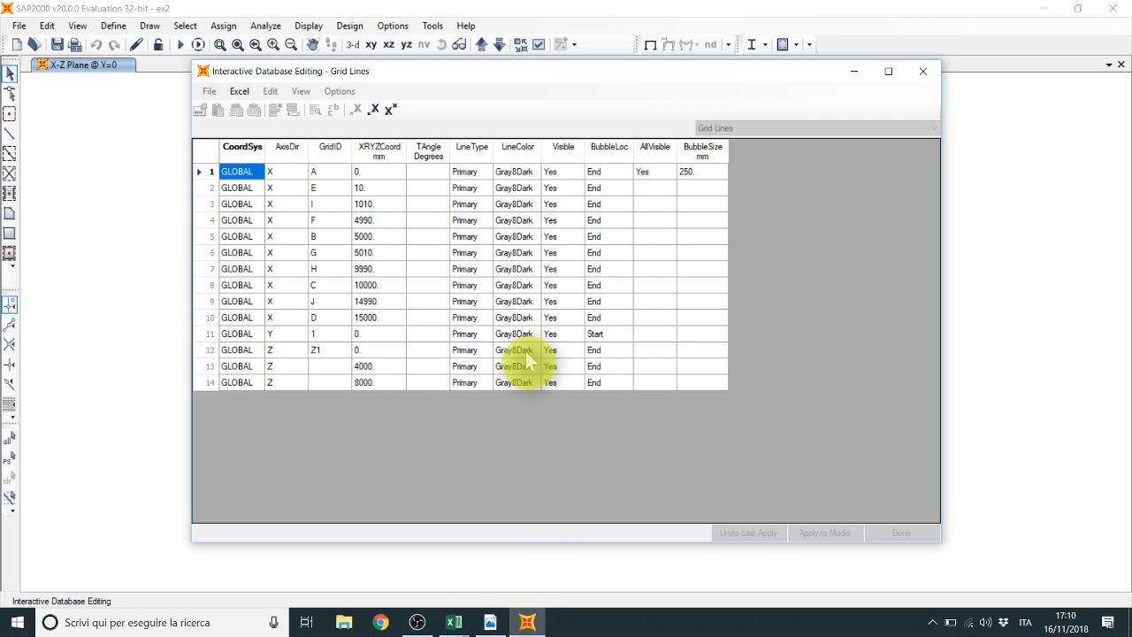
left_click(372, 119)
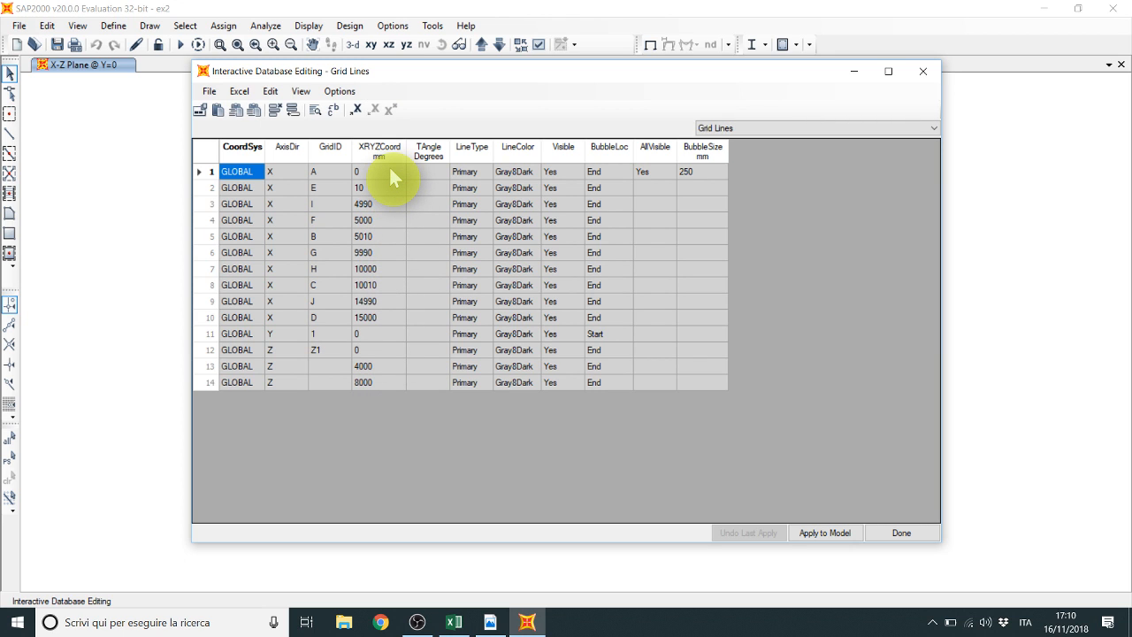
left_click(830, 531)
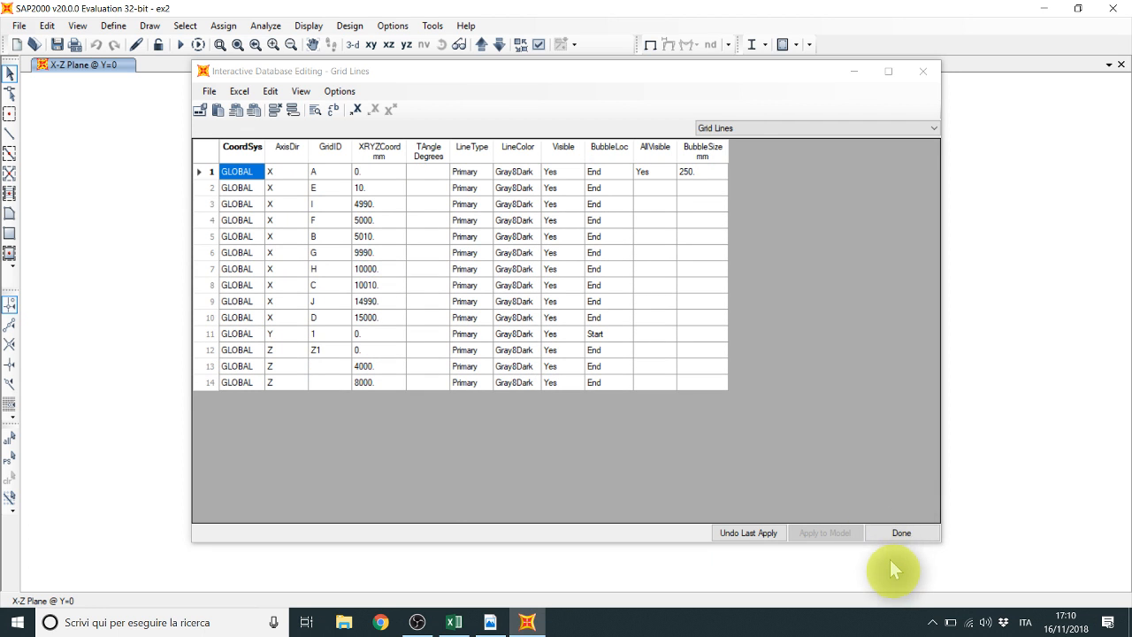
left_click(900, 531)
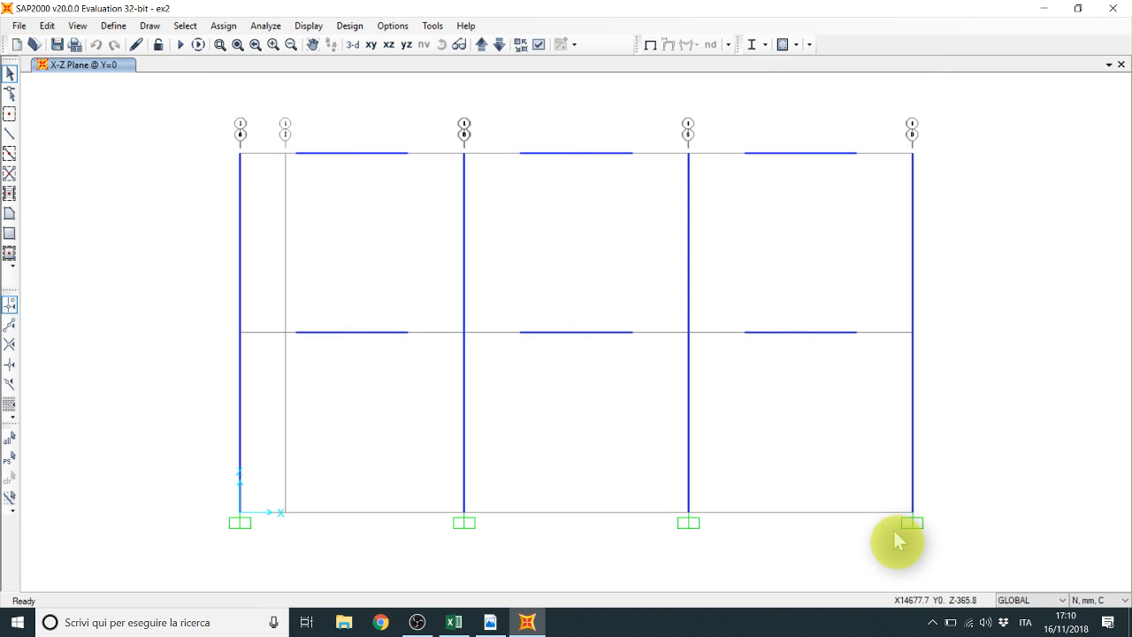
left_click(237, 46)
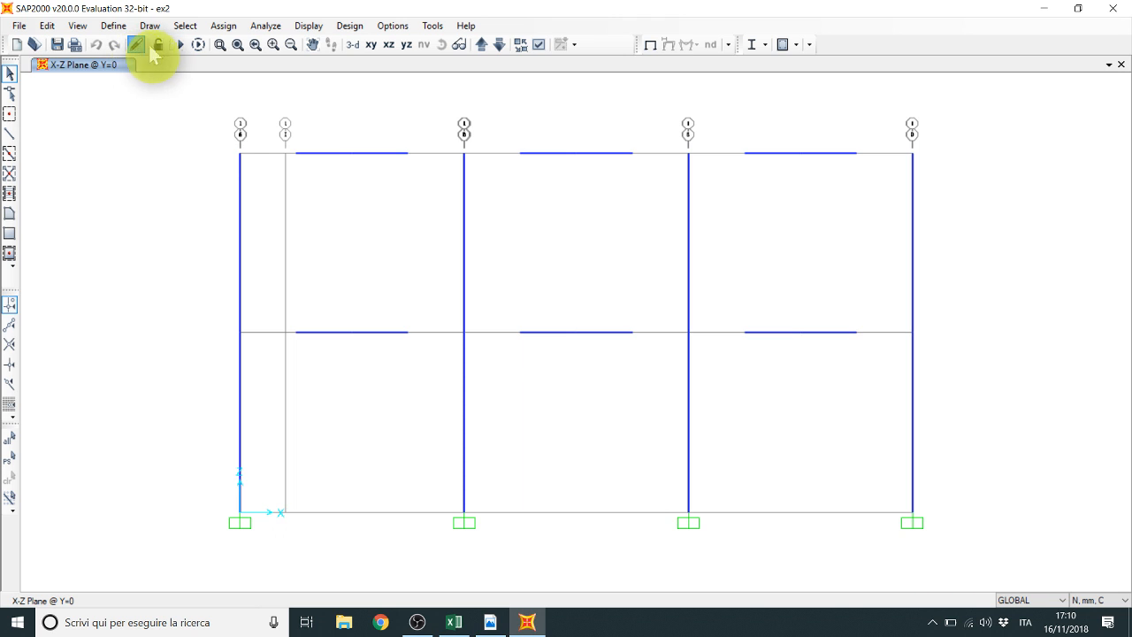
scroll(220, 166, "down", 3)
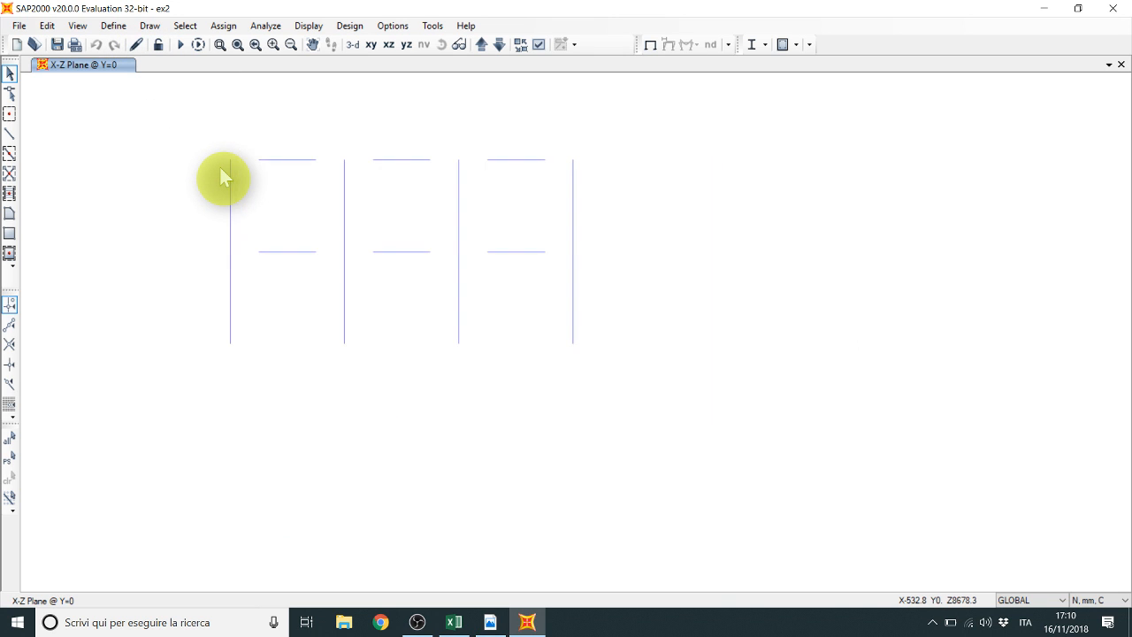
scroll(220, 166, "up", 3)
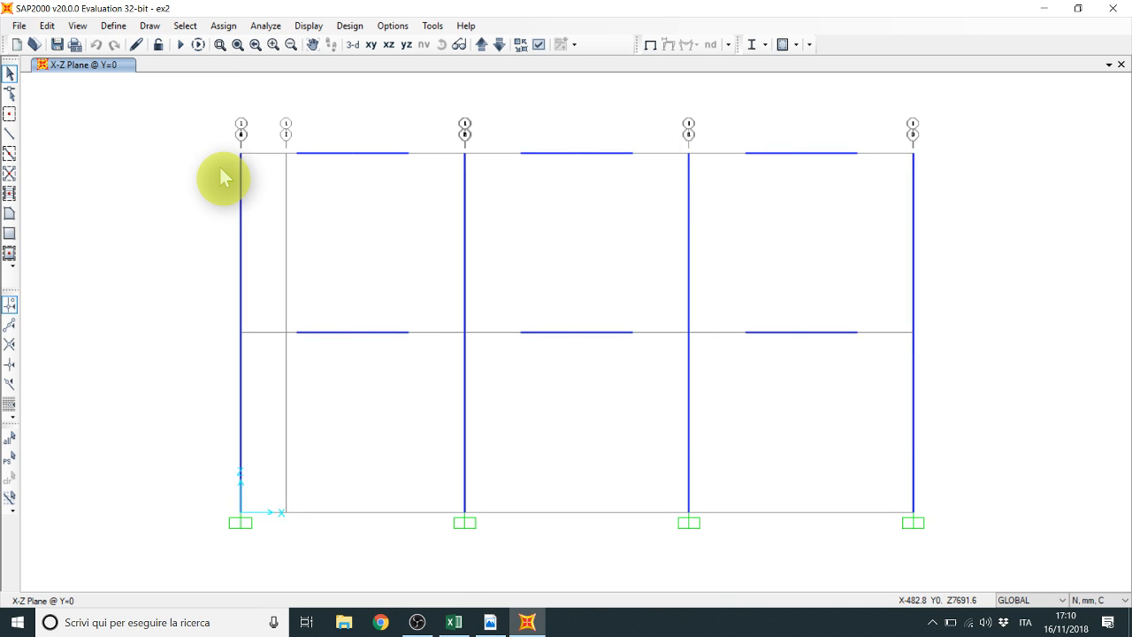
left_click(113, 26)
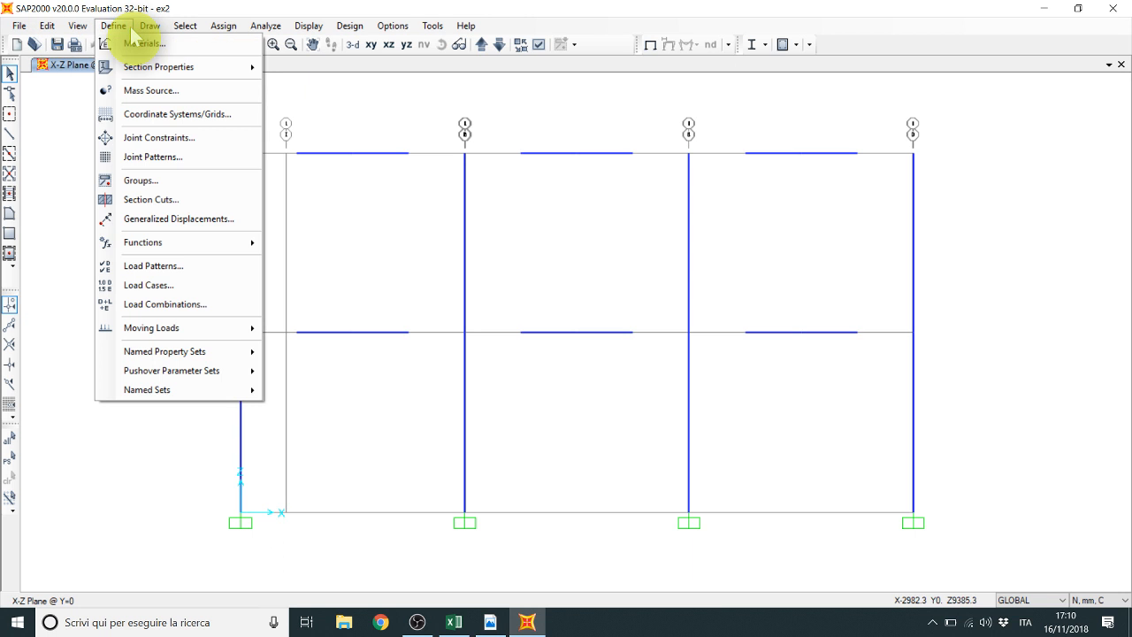
key("Escape")
Step: Change the ordinate of X grid line I in the GLOBAL grid system to 10010 mm and apply the grid definition
right_click(315, 215)
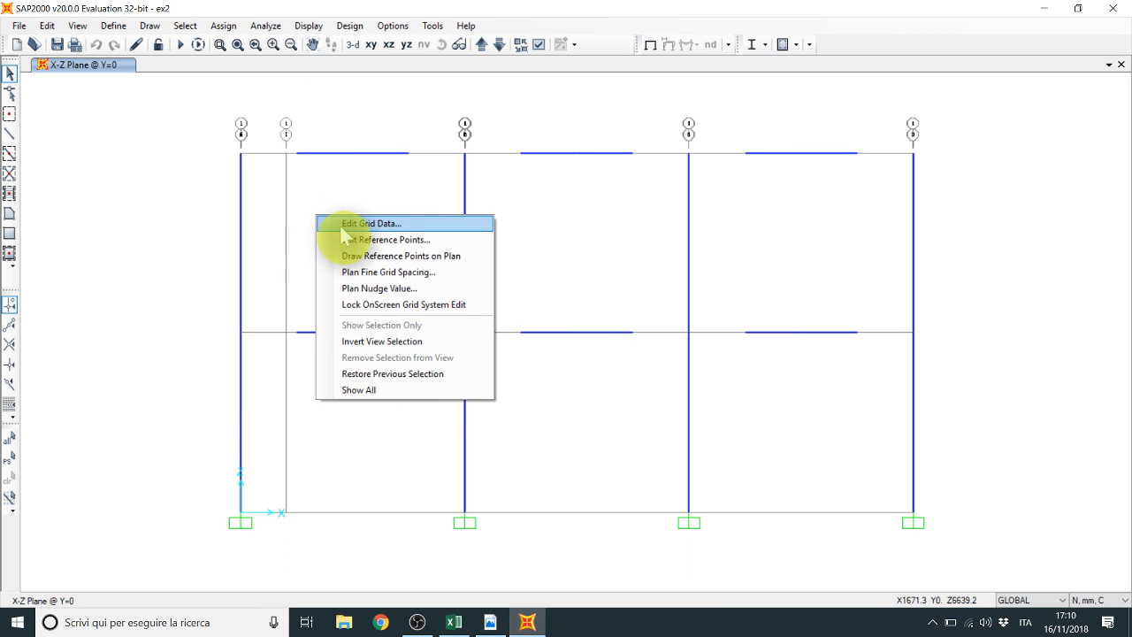
left_click(329, 223)
left_click(607, 317)
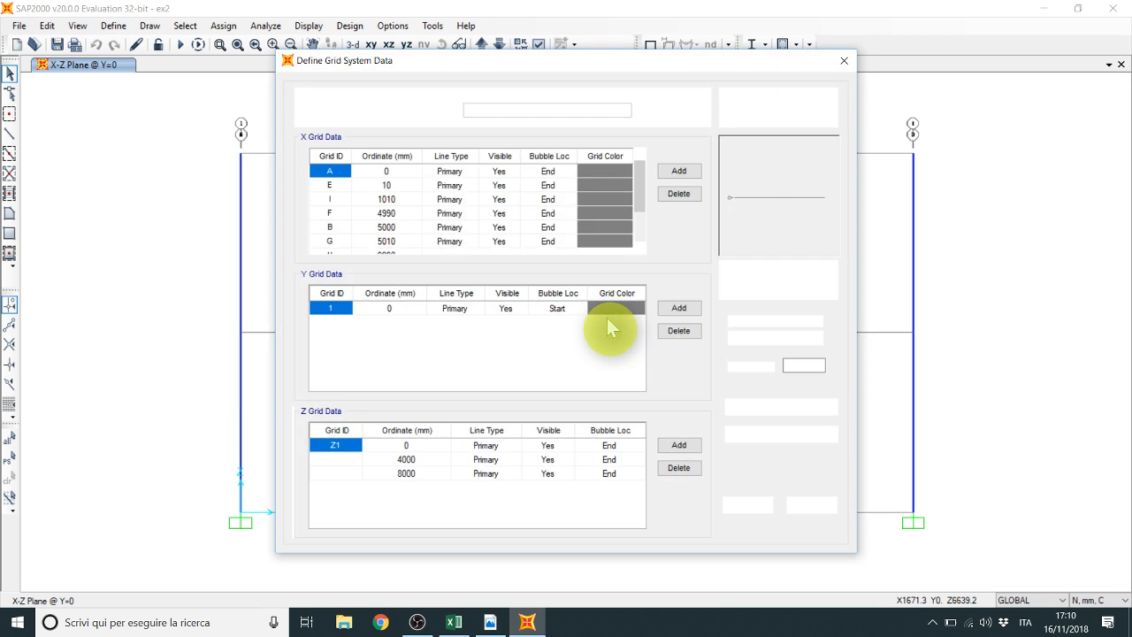
scroll(420, 230, "down", 2)
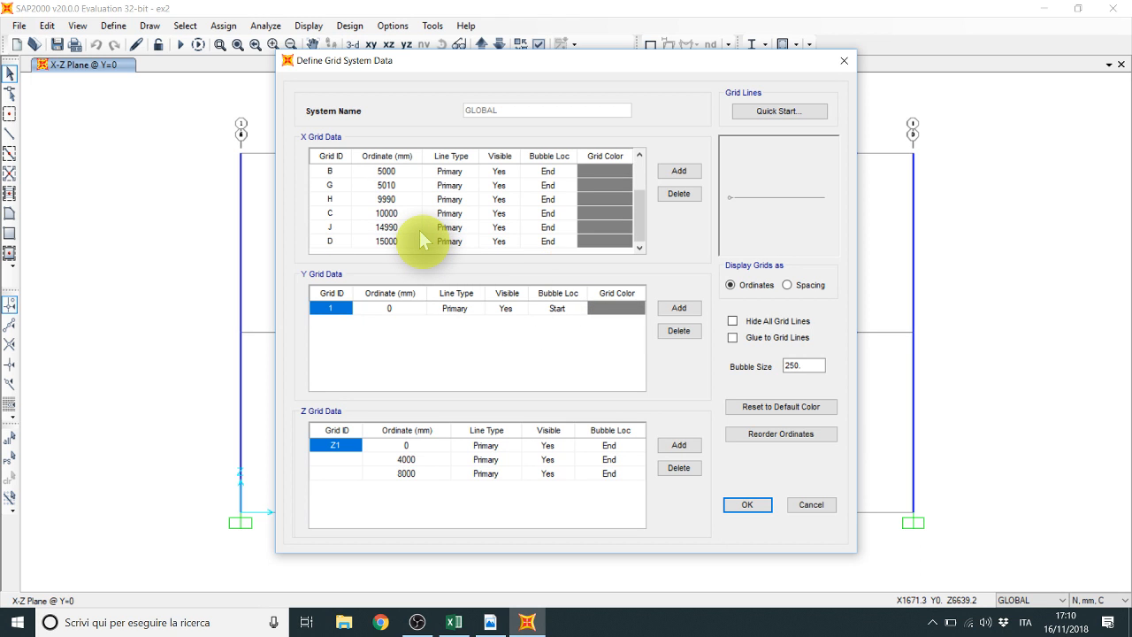
scroll(419, 230, "up", 1)
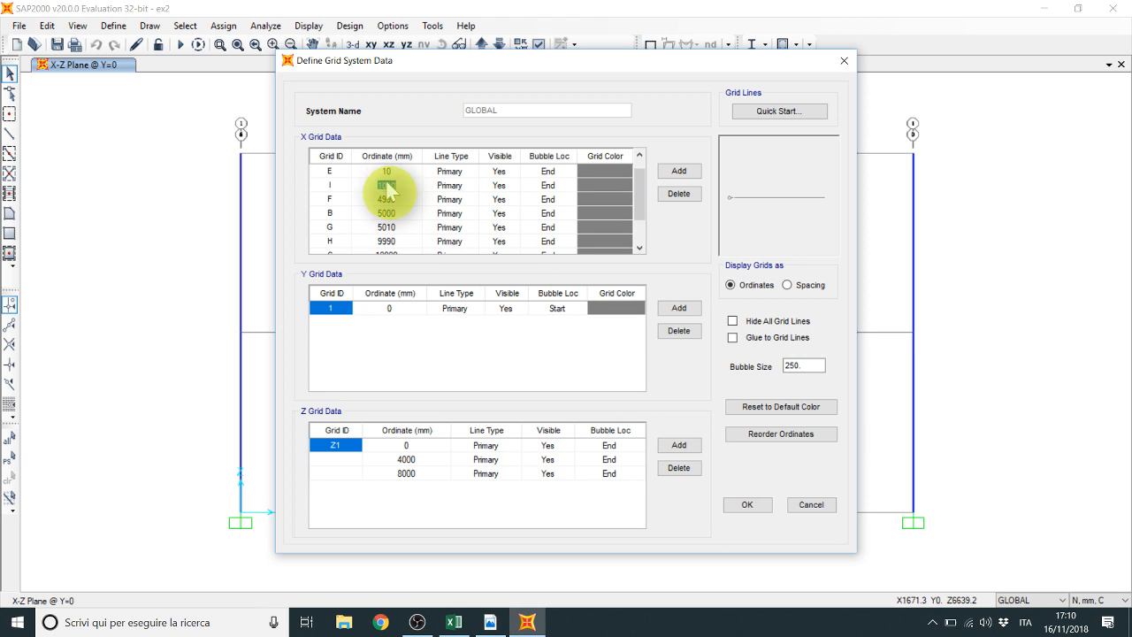
type("0010")
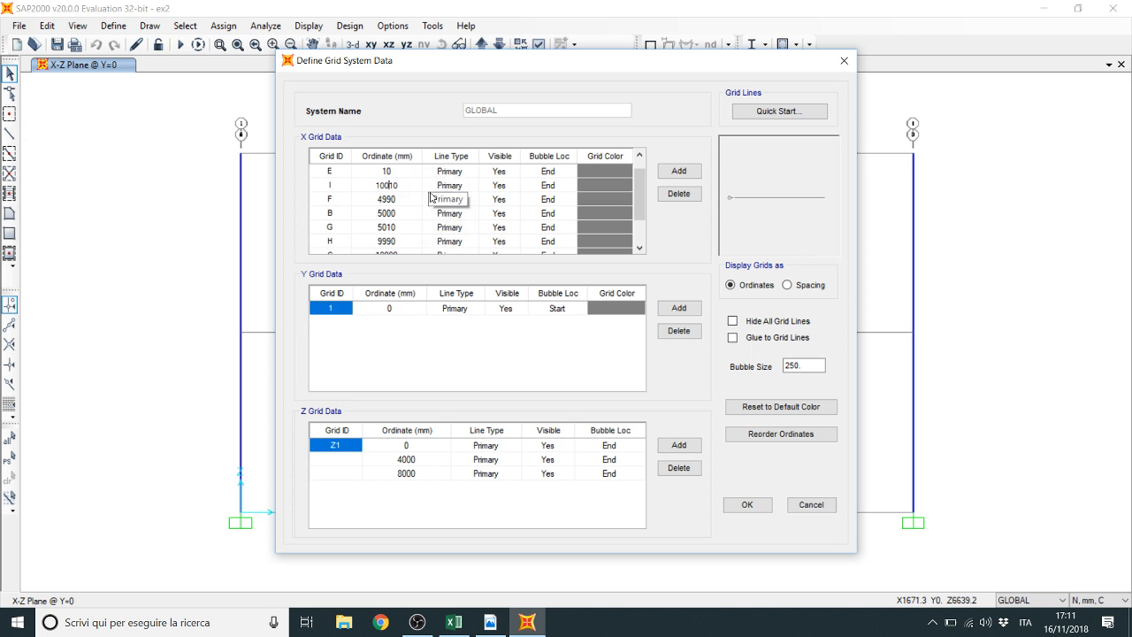
key("Return")
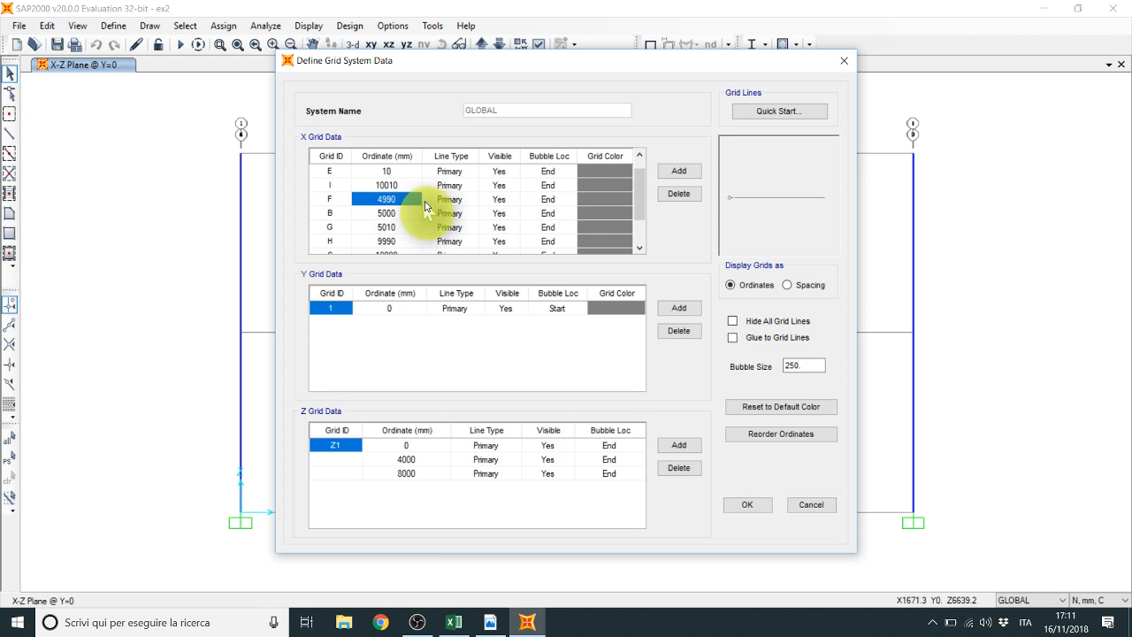
left_click(753, 504)
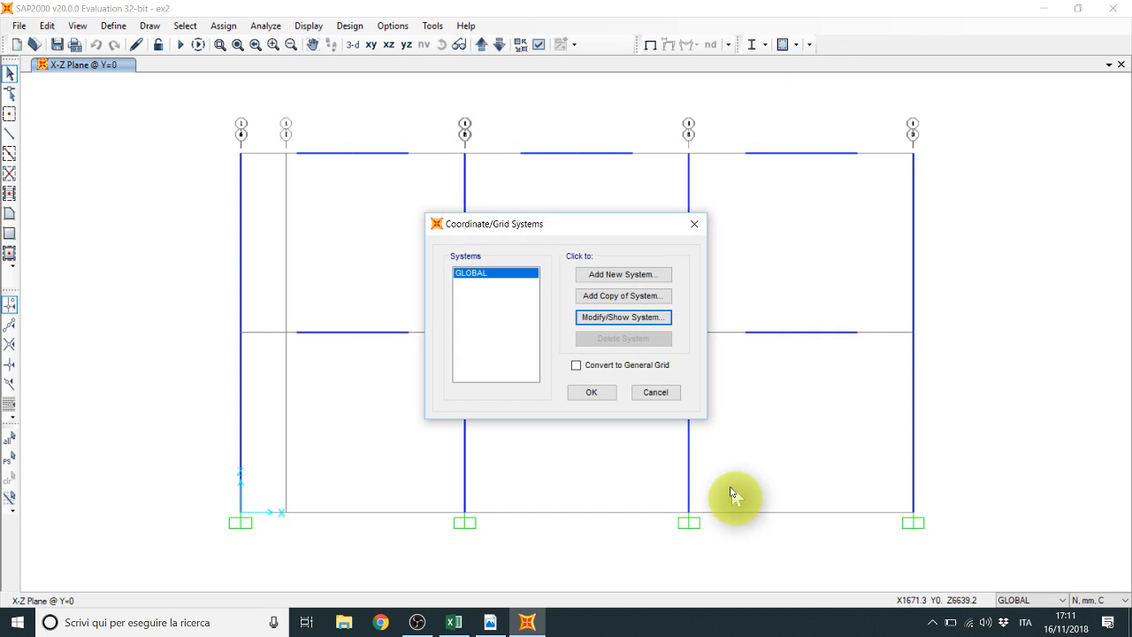
left_click(595, 398)
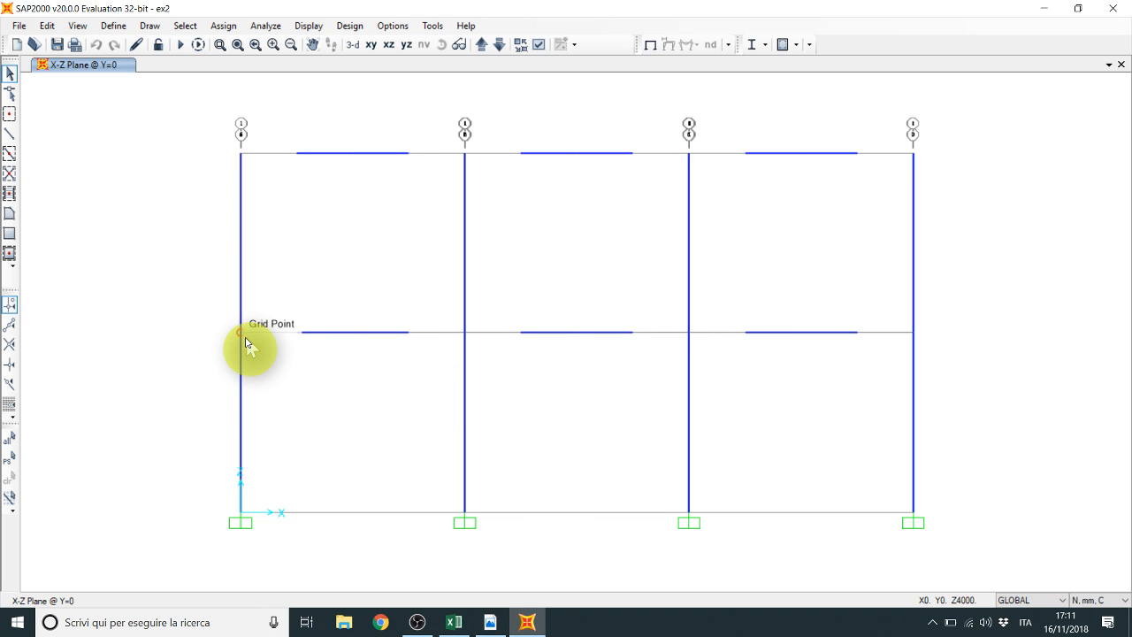
Step: Examine the offset grid lines on both sides of the second column at its upper end
left_click(221, 45)
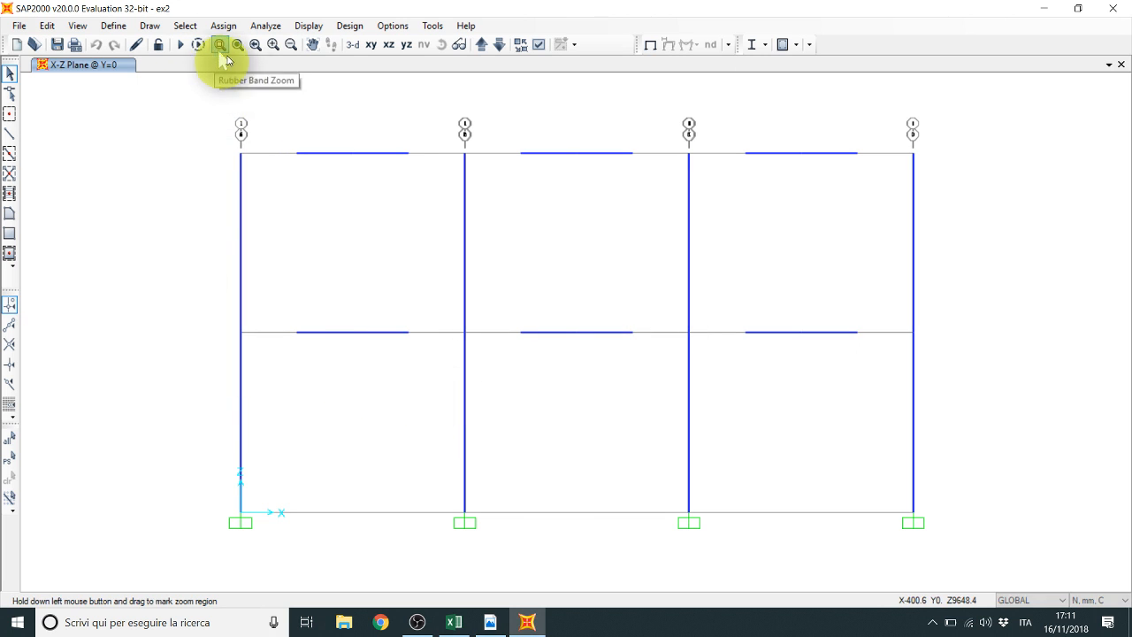
left_click_drag(441, 138, 493, 181)
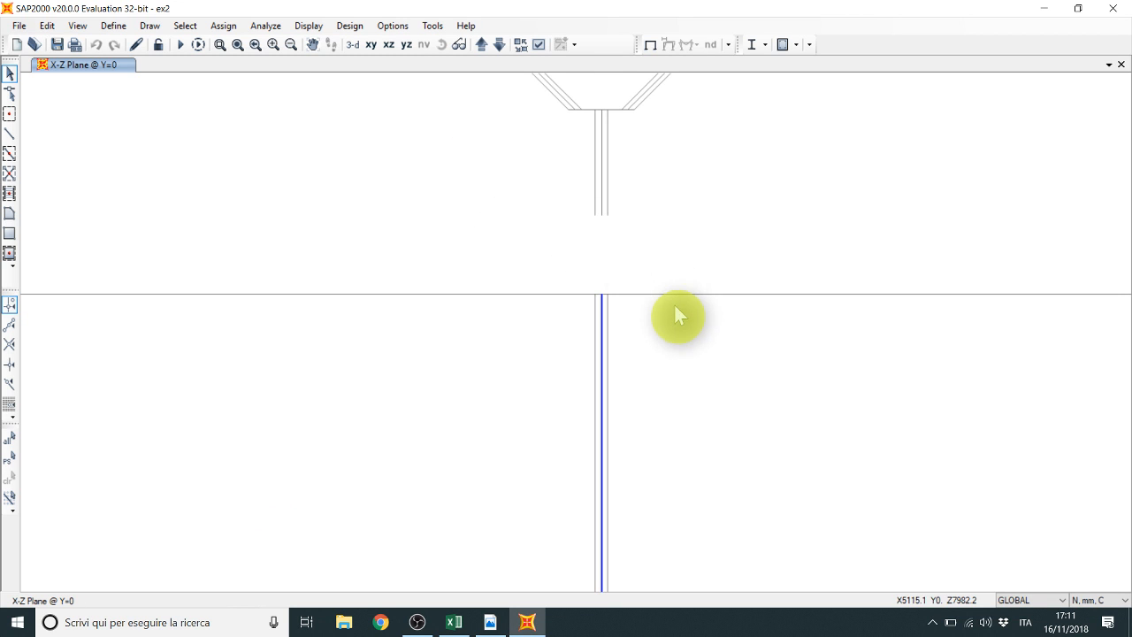
middle_click_drag(675, 303, 533, 297)
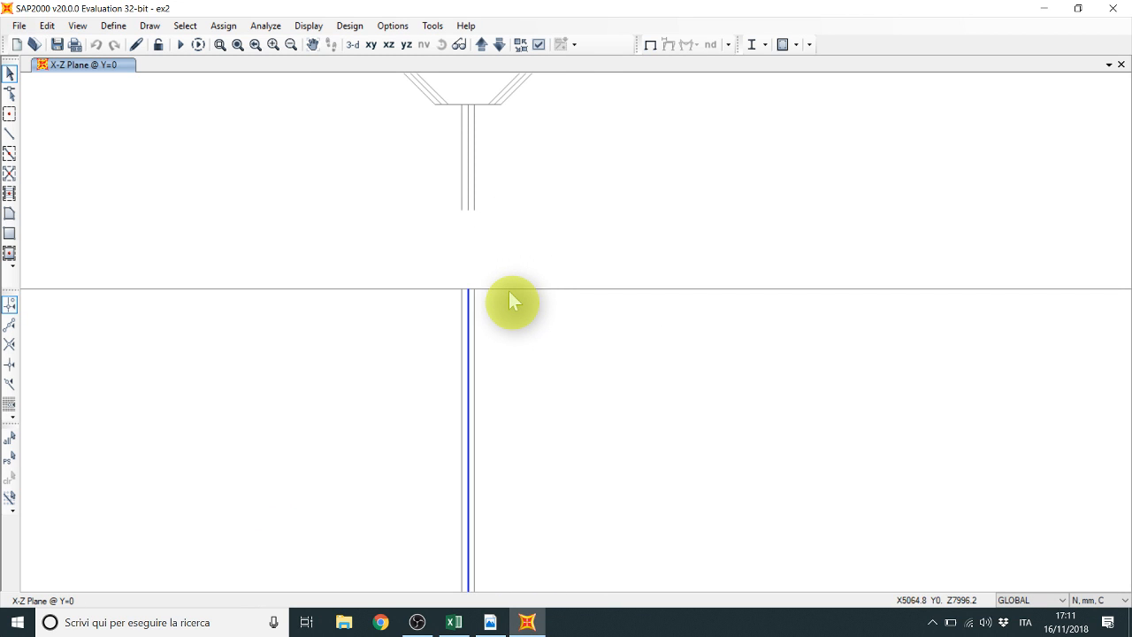
scroll(510, 291, "down", 4)
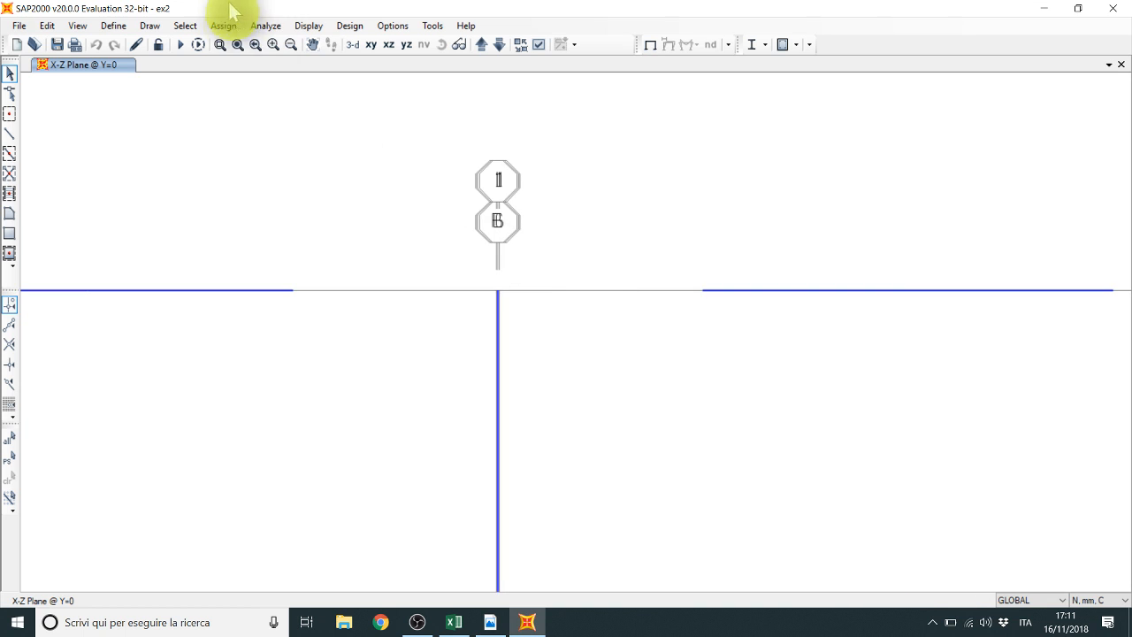
left_click(220, 44)
left_click_drag(491, 282, 515, 313)
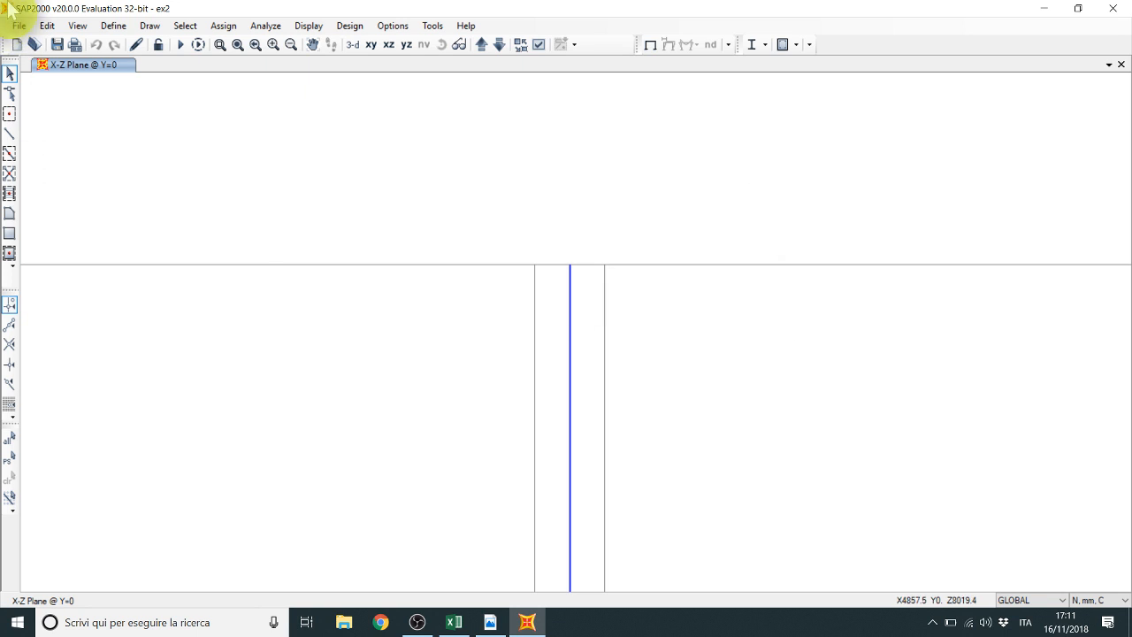
Step: Begin a new link/support property in the model's link/support definitions
left_click(115, 25)
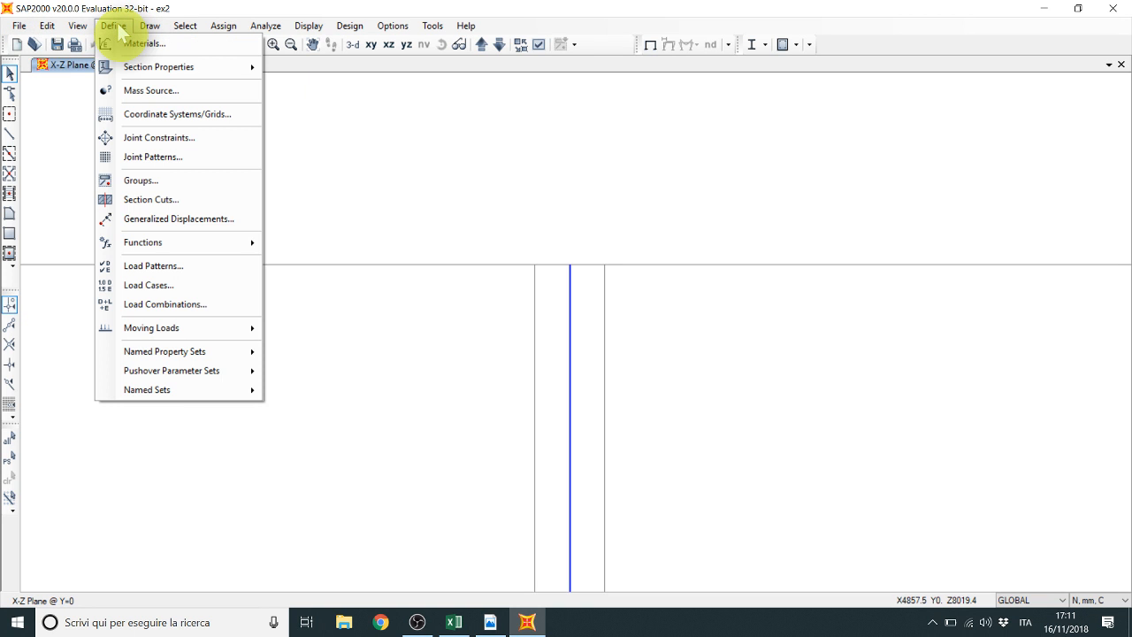
mouse_move(162, 66)
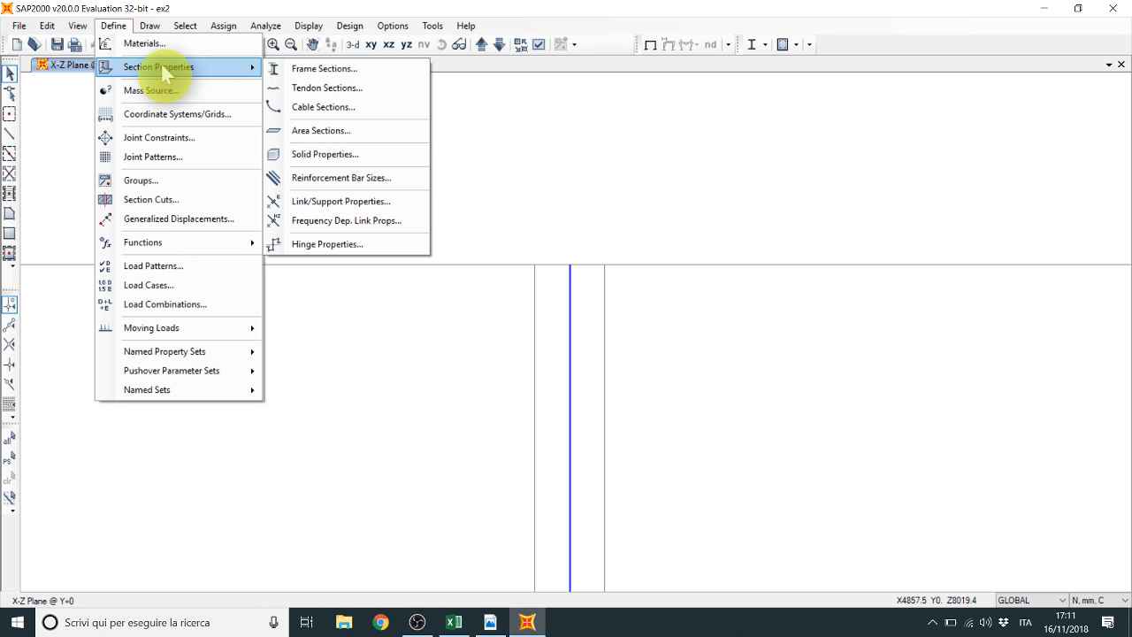
left_click(357, 203)
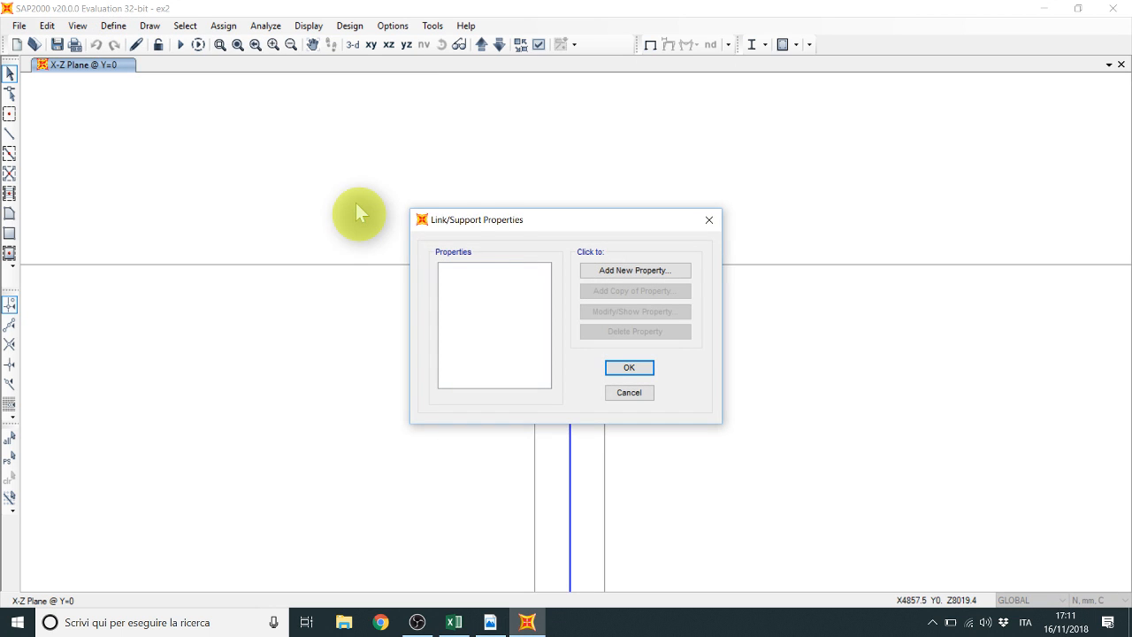
left_click_drag(483, 222, 387, 135)
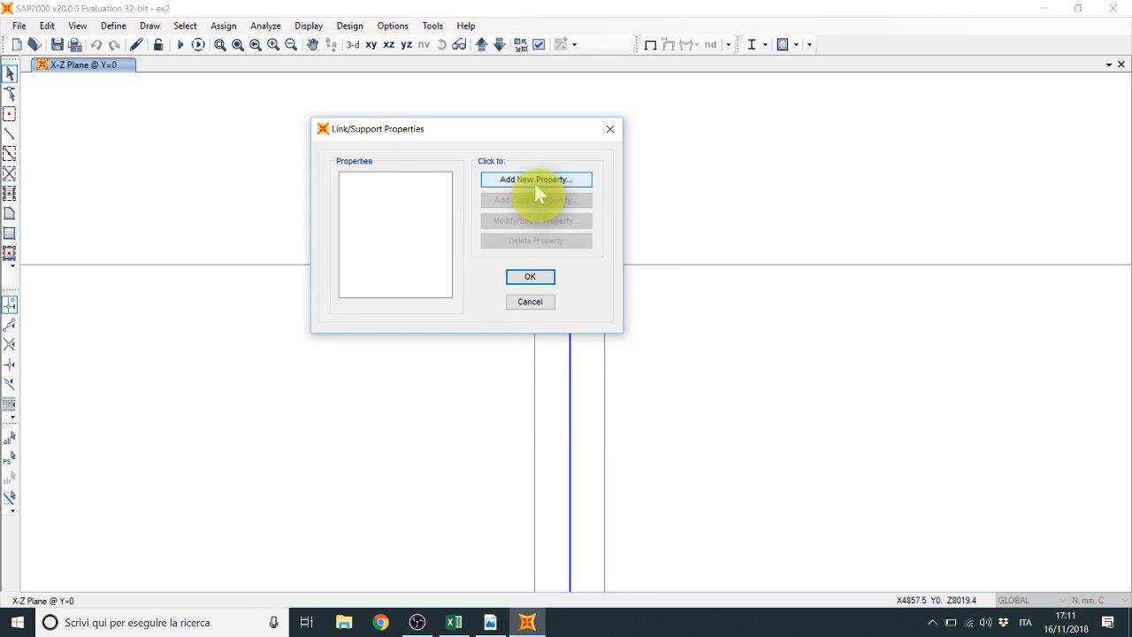
left_click(534, 181)
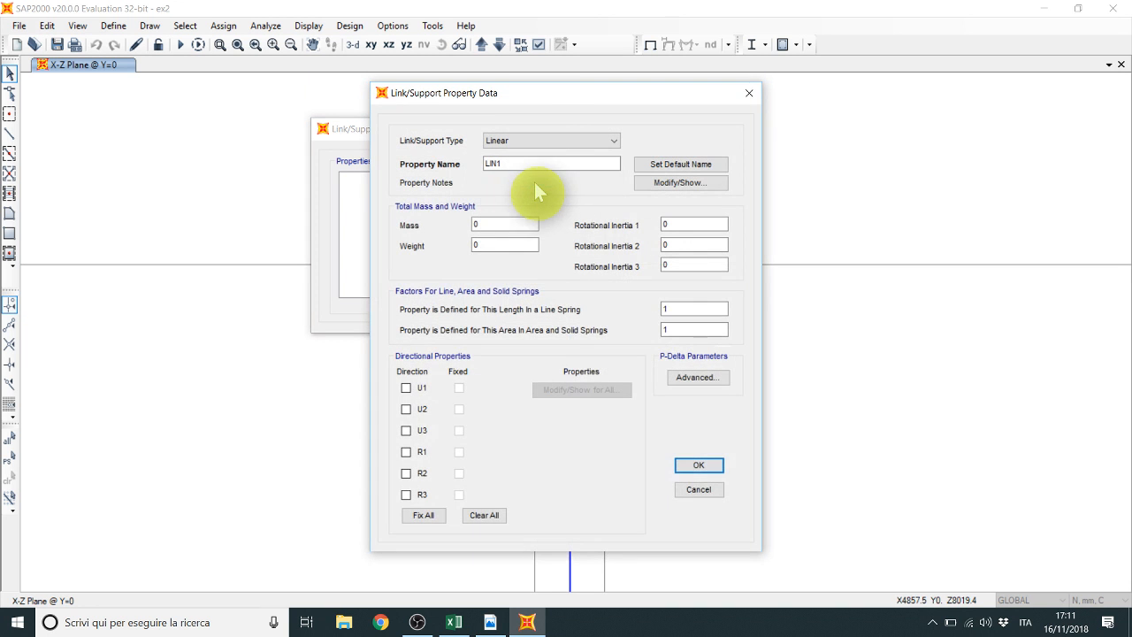
left_click_drag(526, 97, 385, 59)
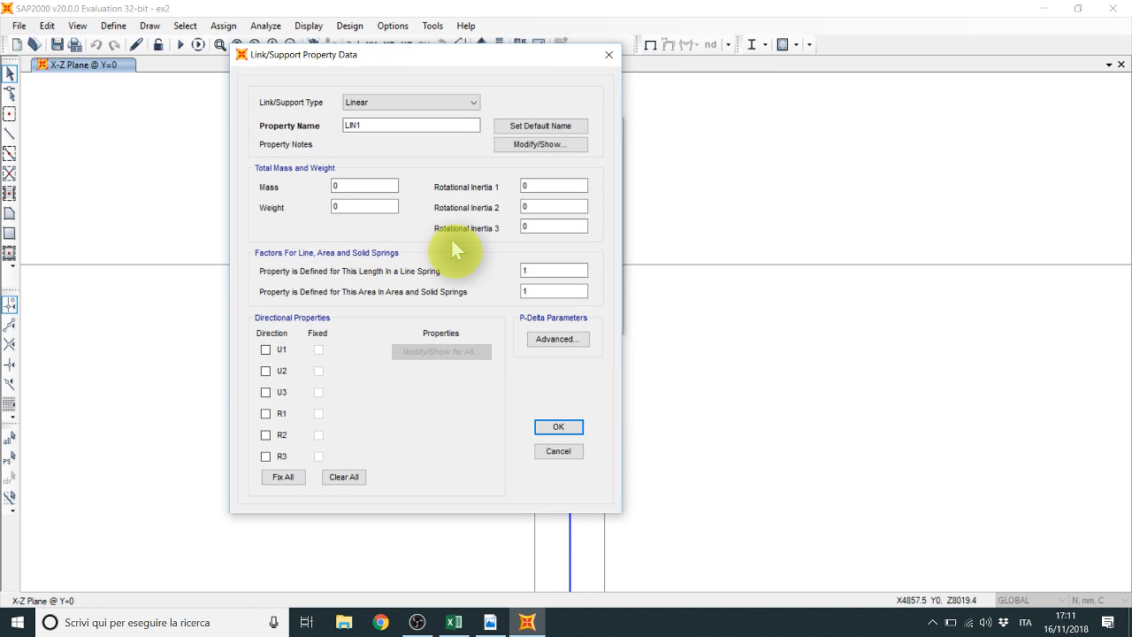
Step: Set the link type to MultiLinear Plastic, with all directions fixed except R3, which is made nonlinear
left_click(443, 105)
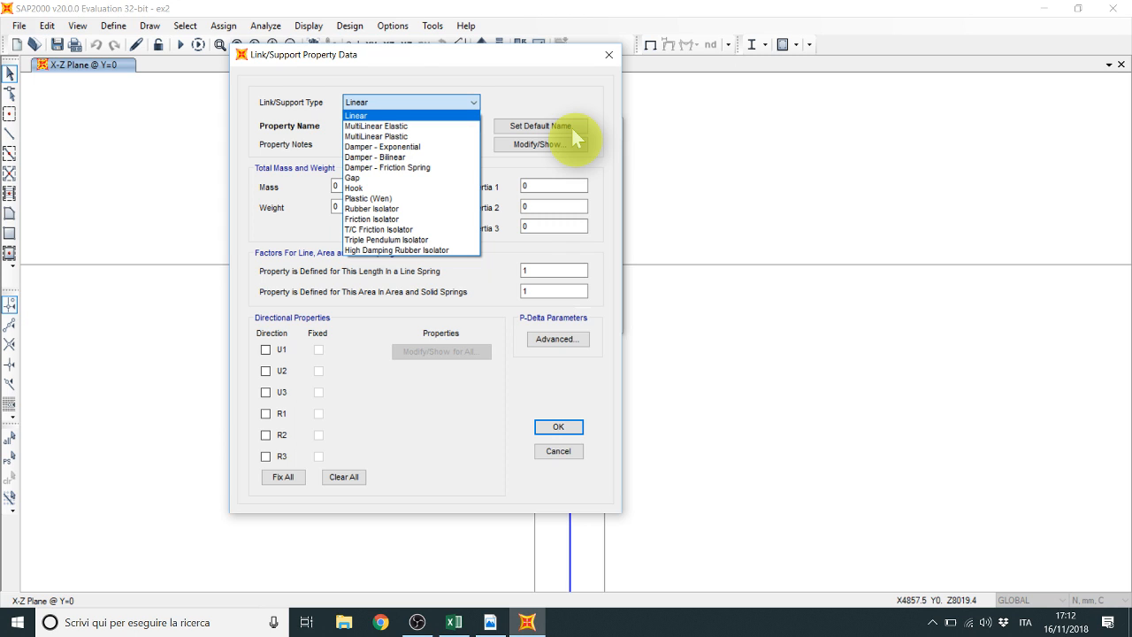
left_click(421, 138)
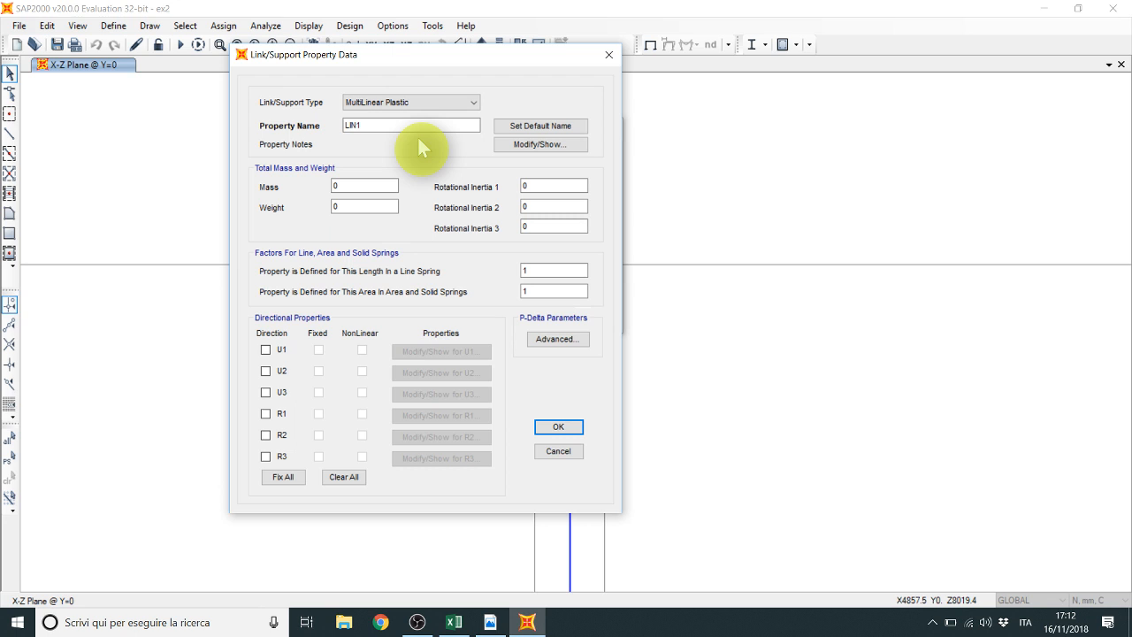
left_click(283, 478)
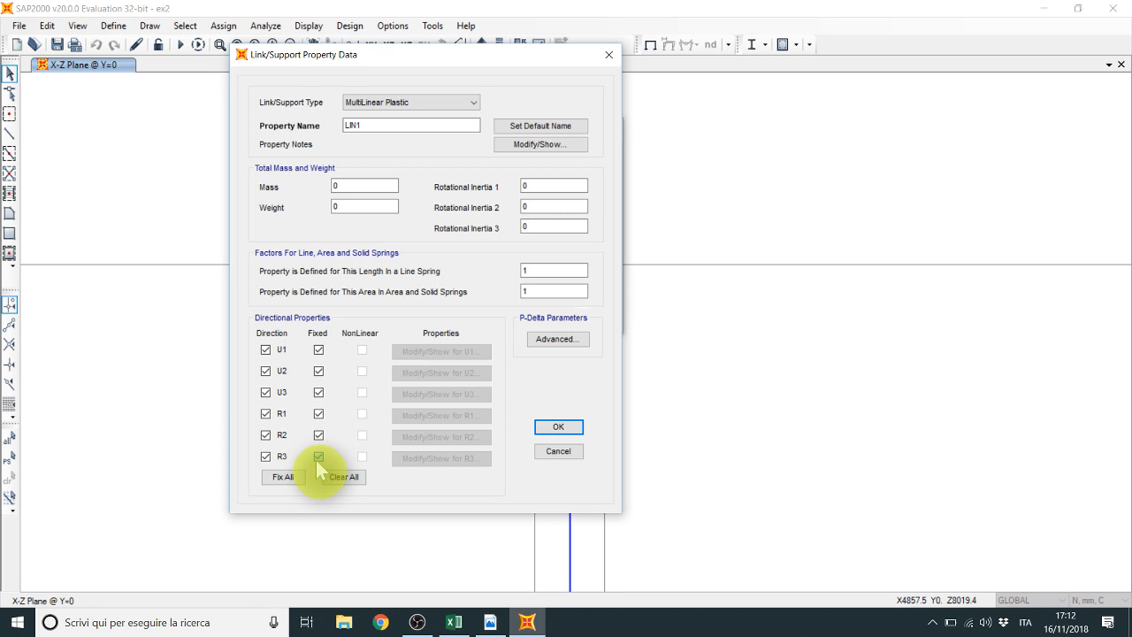
left_click(319, 456)
left_click(362, 456)
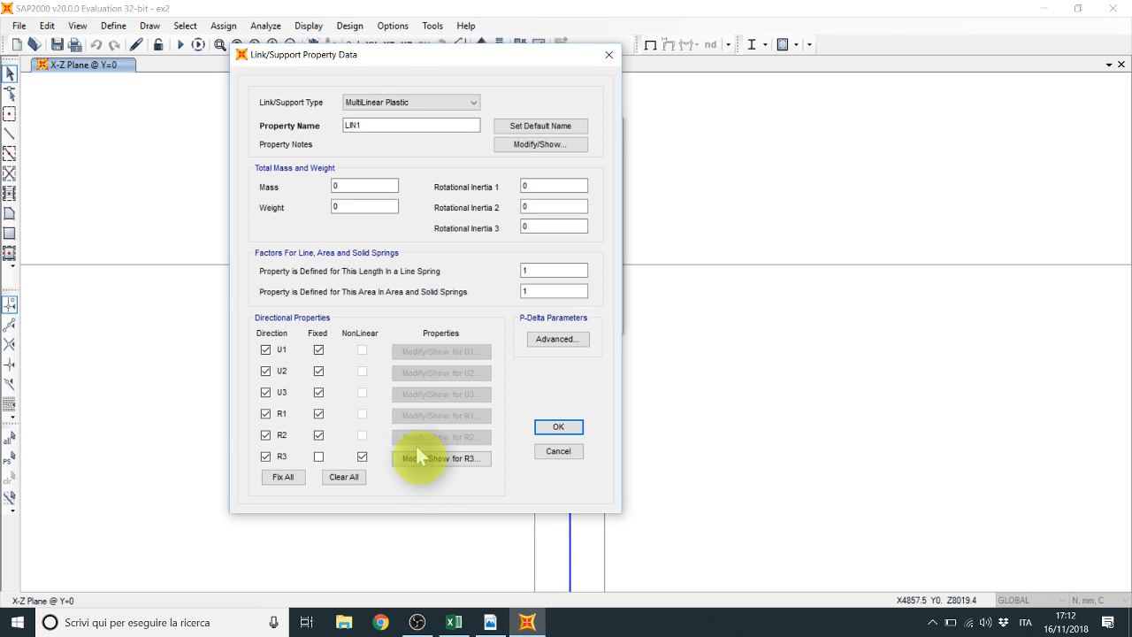
Step: Examine the Pivot and BRB Hardening hysteresis models in the R3 directional properties, and close them without keeping any change
left_click(435, 460)
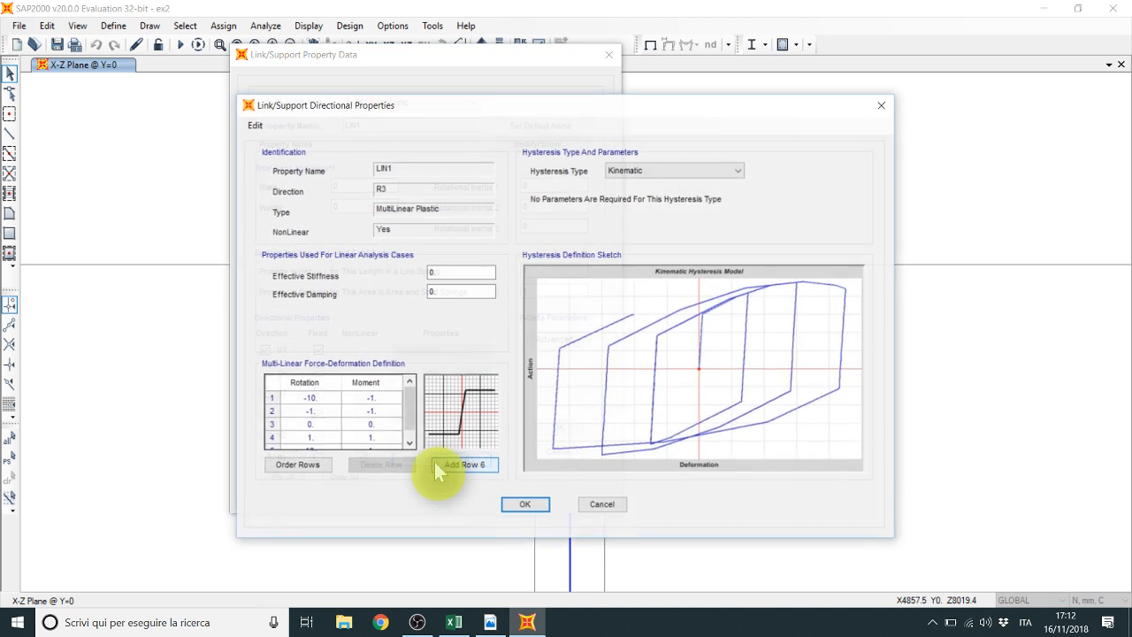
left_click_drag(560, 116, 482, 86)
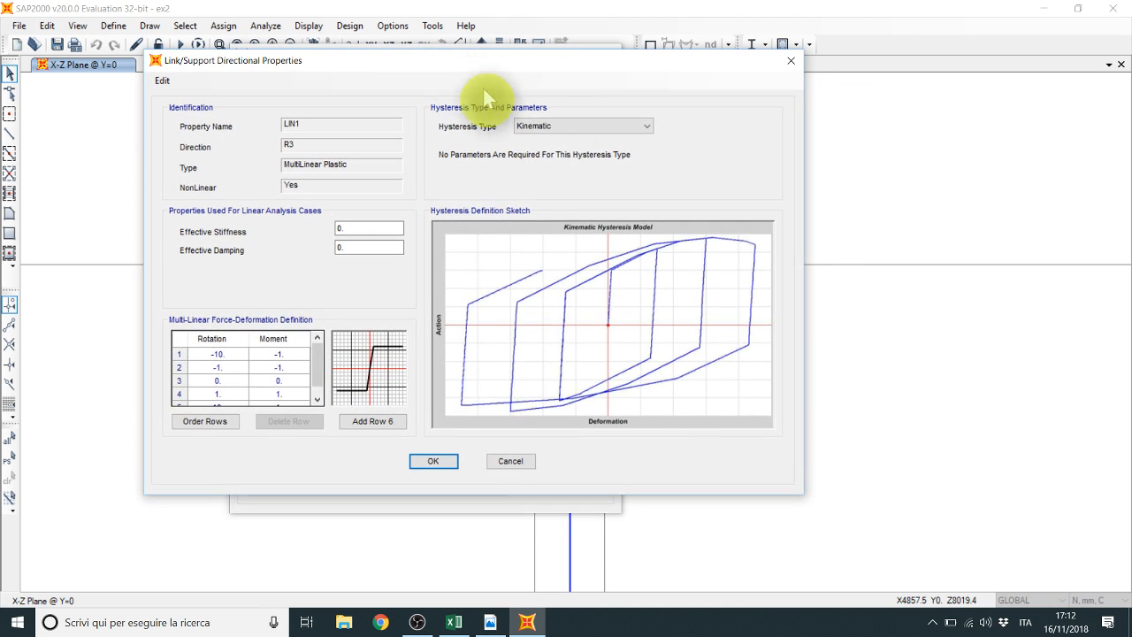
left_click(612, 129)
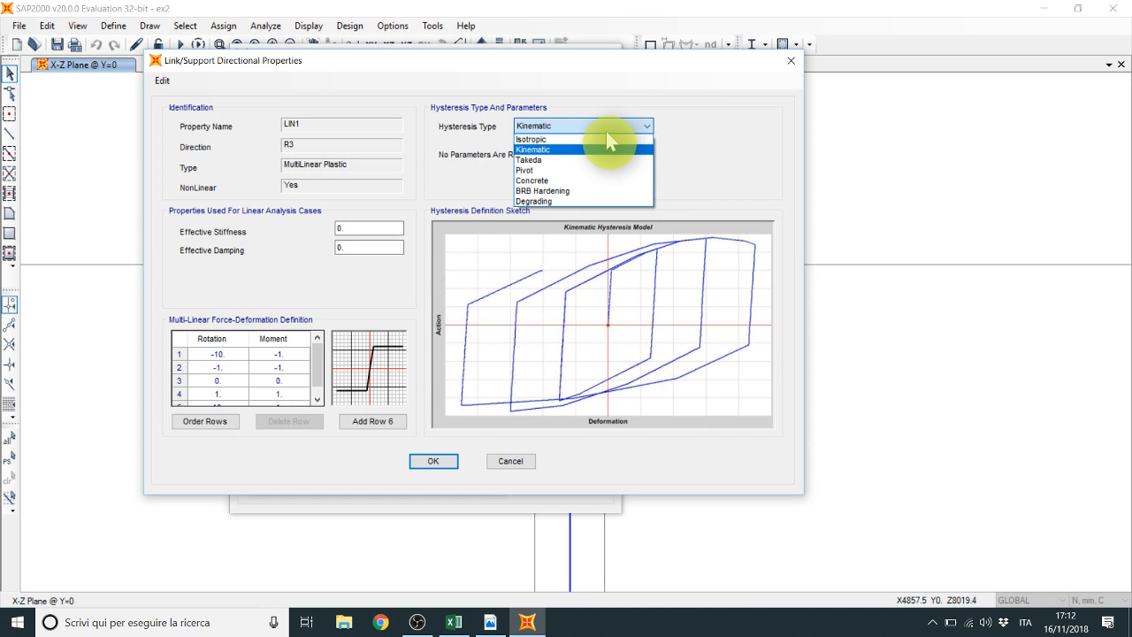
left_click(585, 131)
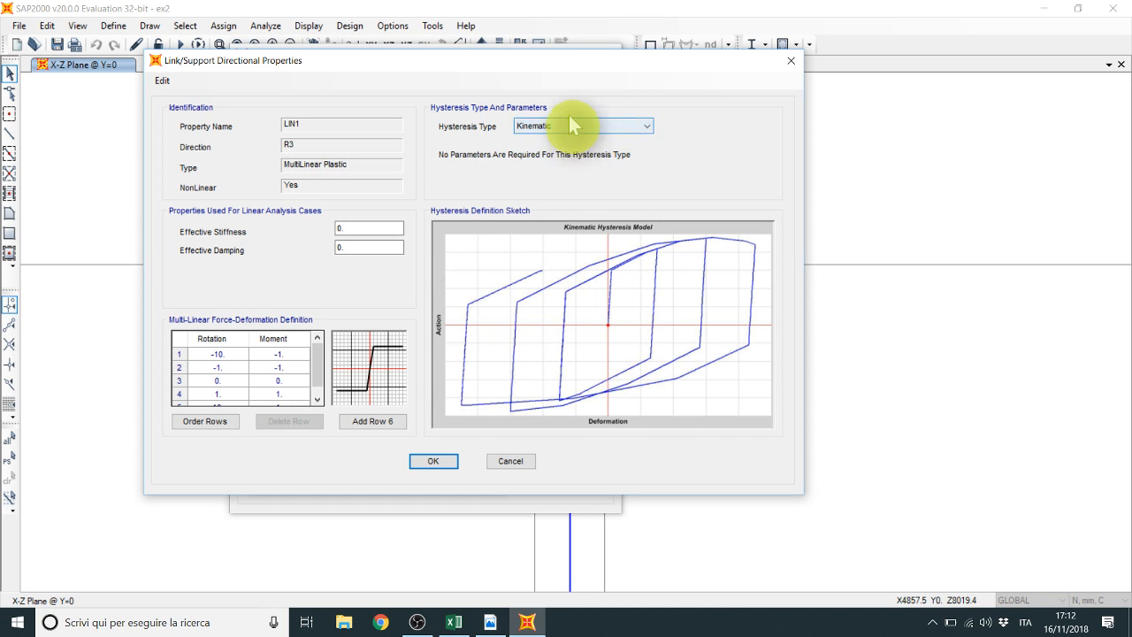
left_click(566, 124)
left_click(563, 169)
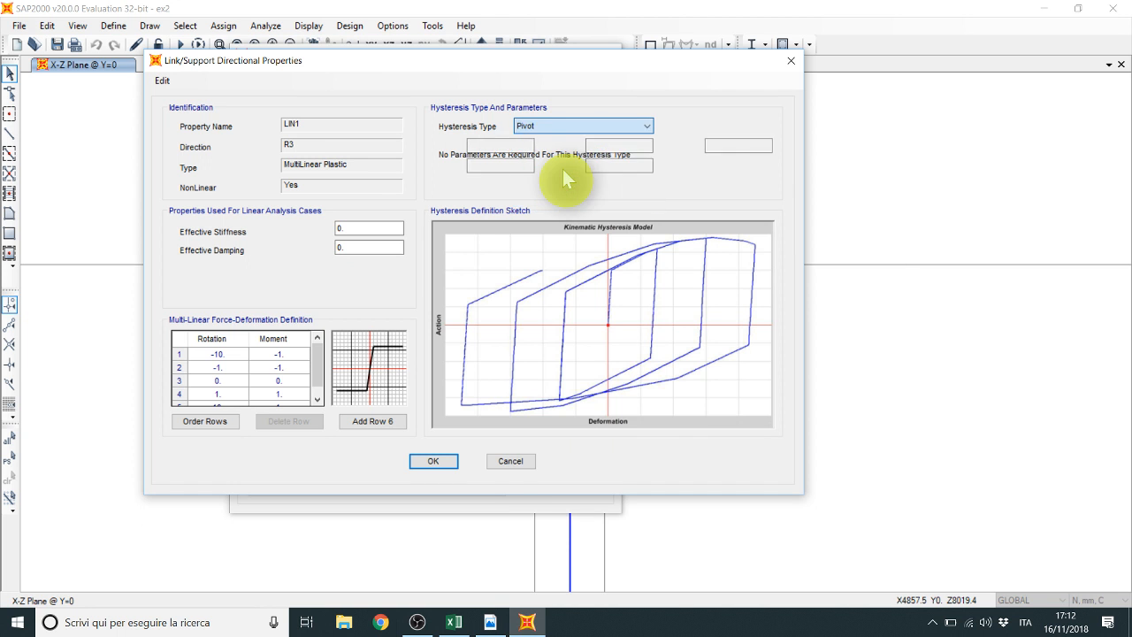
left_click_drag(548, 91, 530, 49)
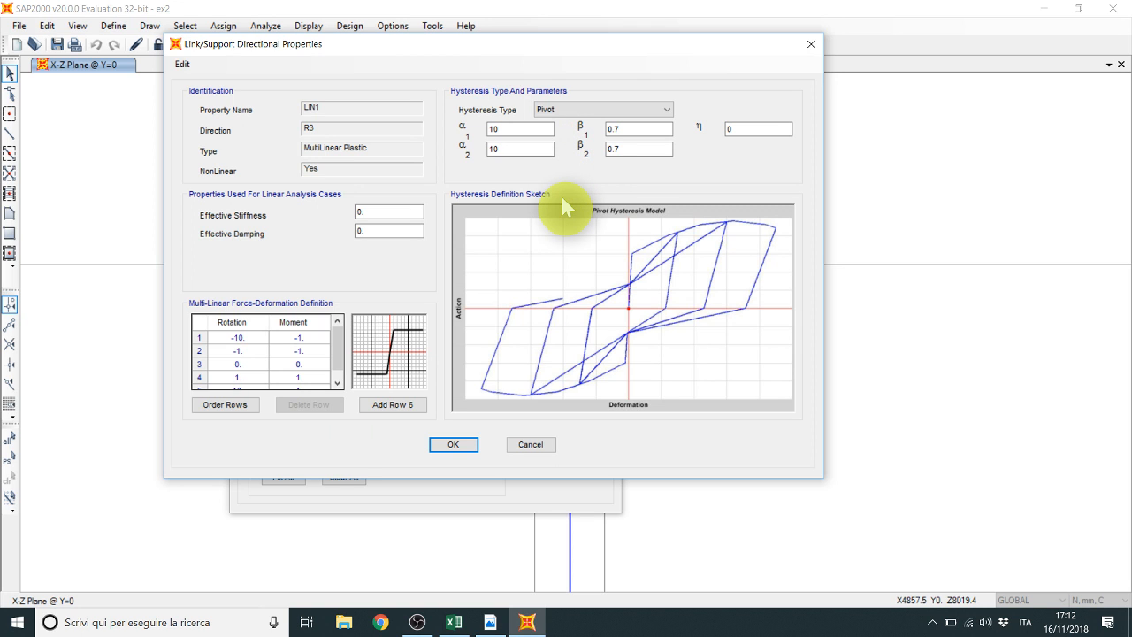
left_click(590, 106)
left_click(589, 106)
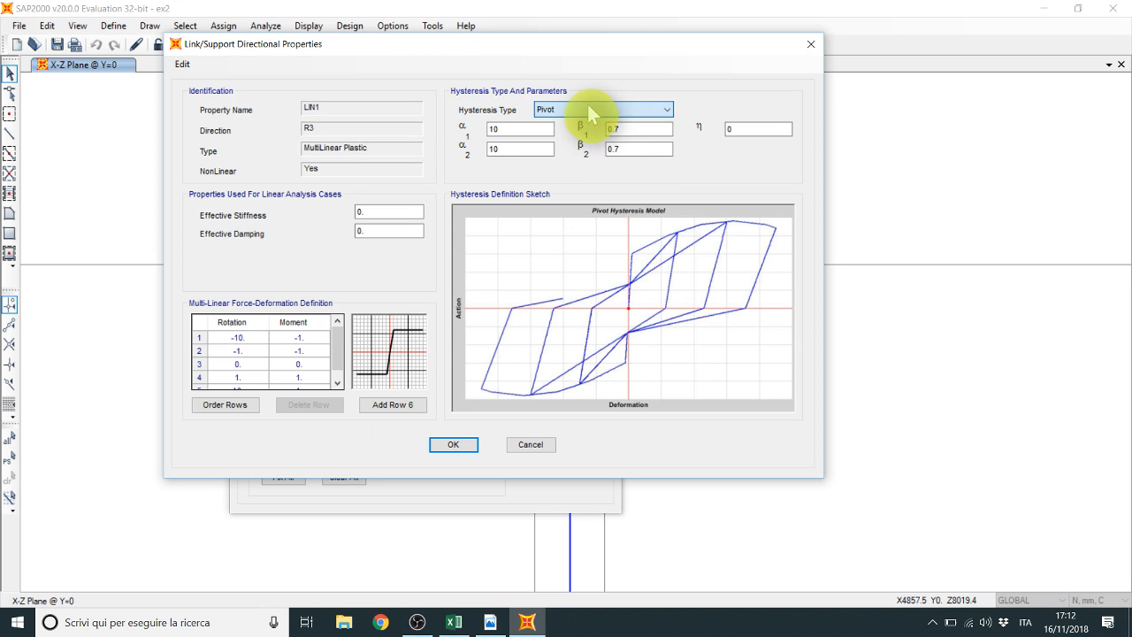
left_click(637, 108)
left_click(615, 169)
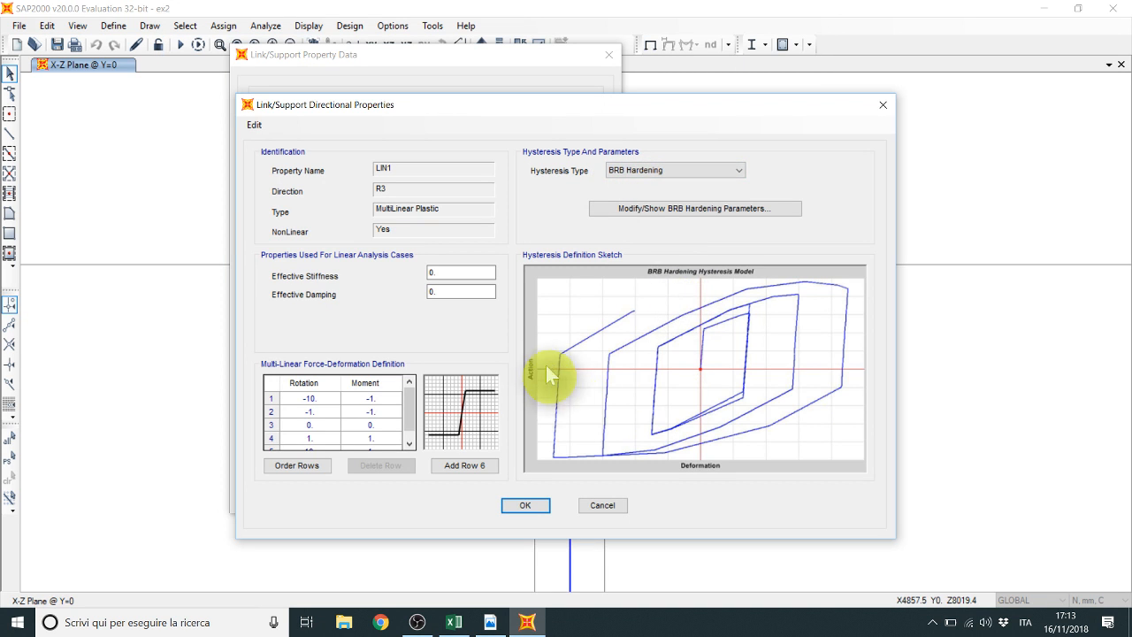
left_click(656, 169)
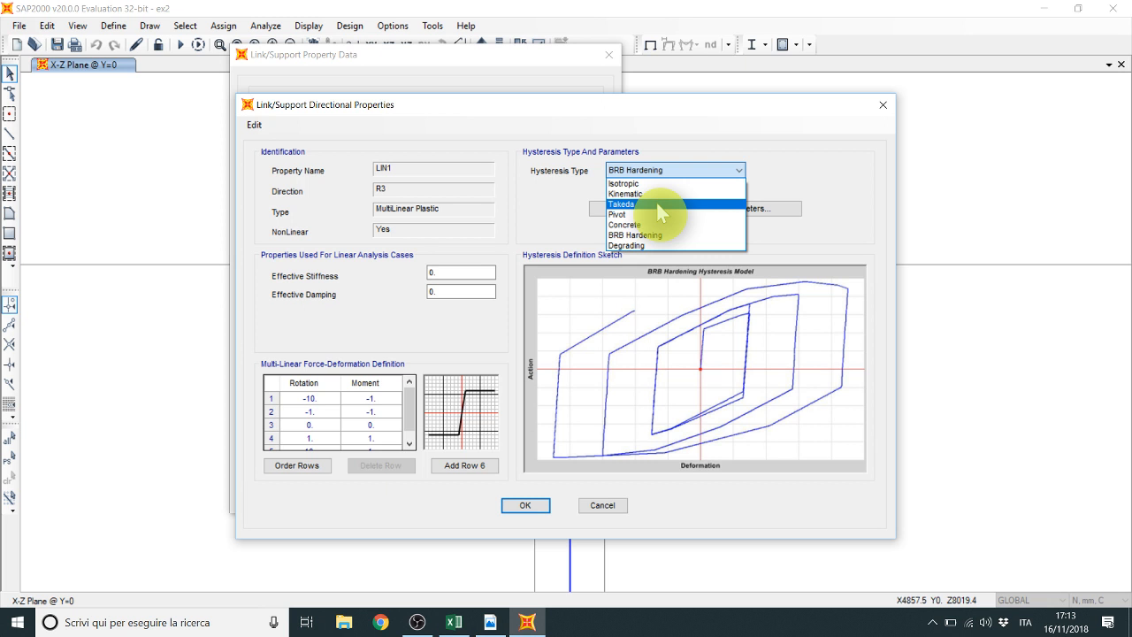
key("Escape")
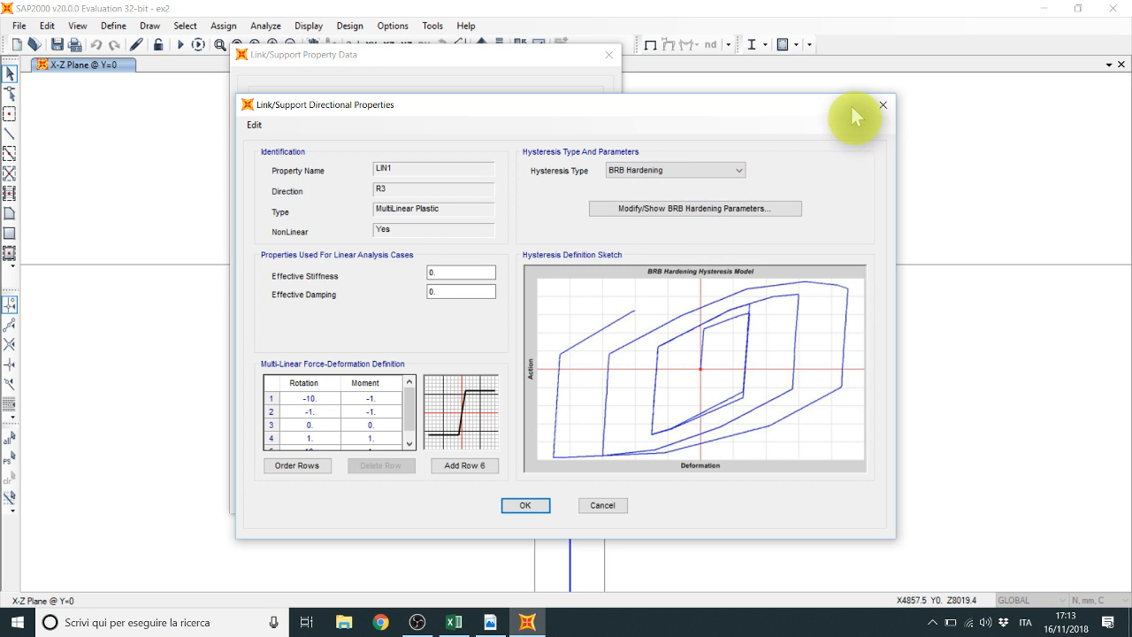
left_click(883, 105)
Step: Change the link type to MultiLinear Elastic, with all directions fixed except a nonlinear R3, and open the R3 directional properties
left_click(384, 102)
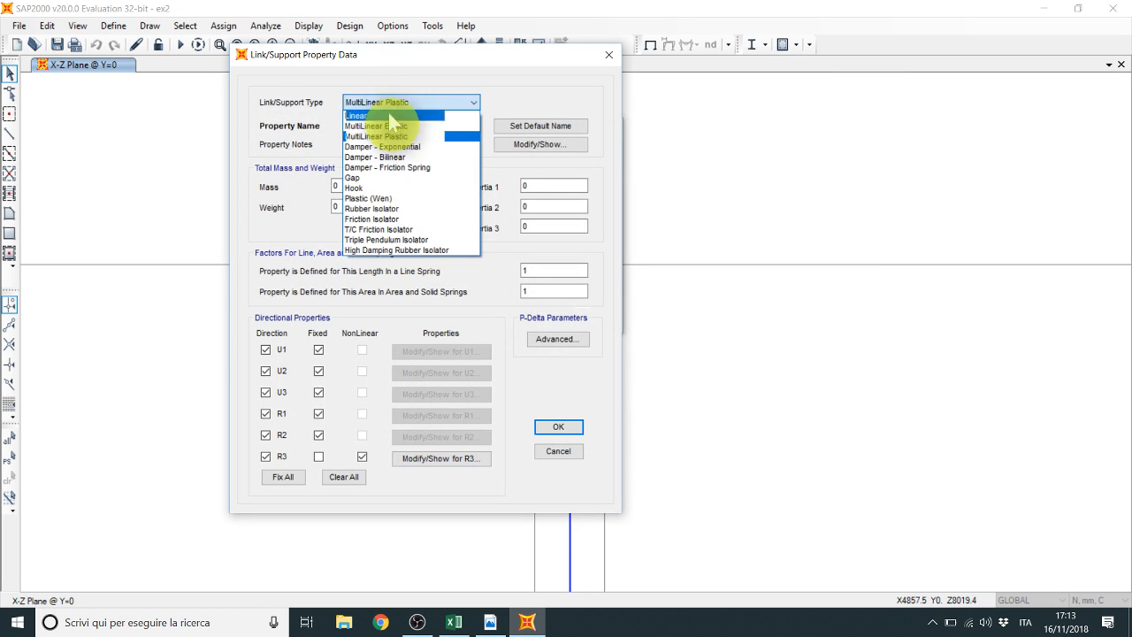
left_click(393, 125)
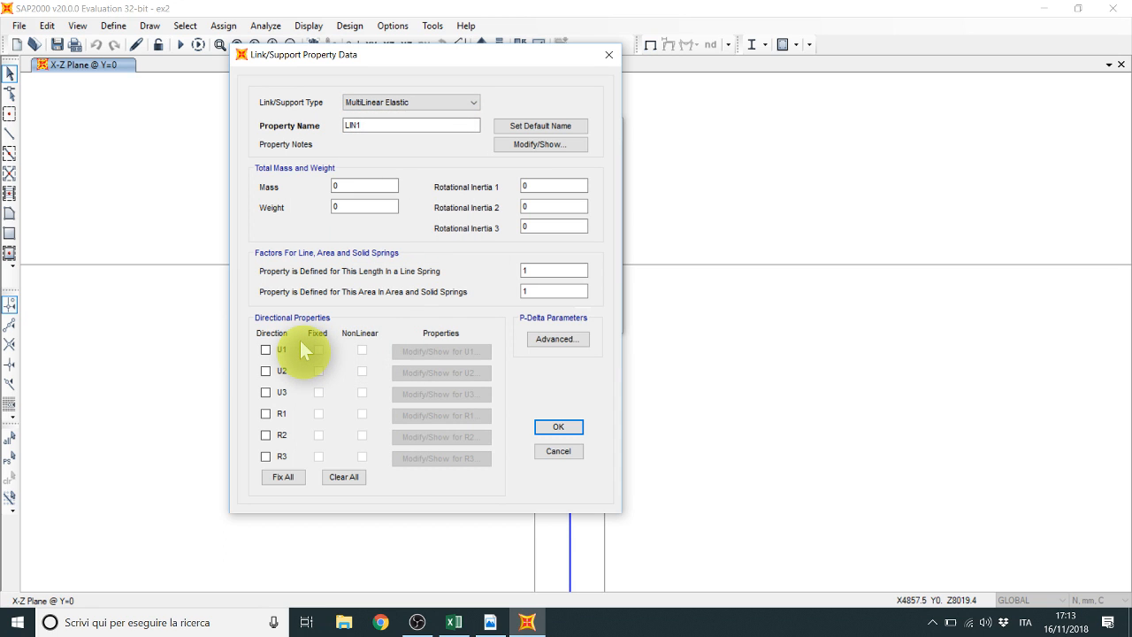
left_click(285, 476)
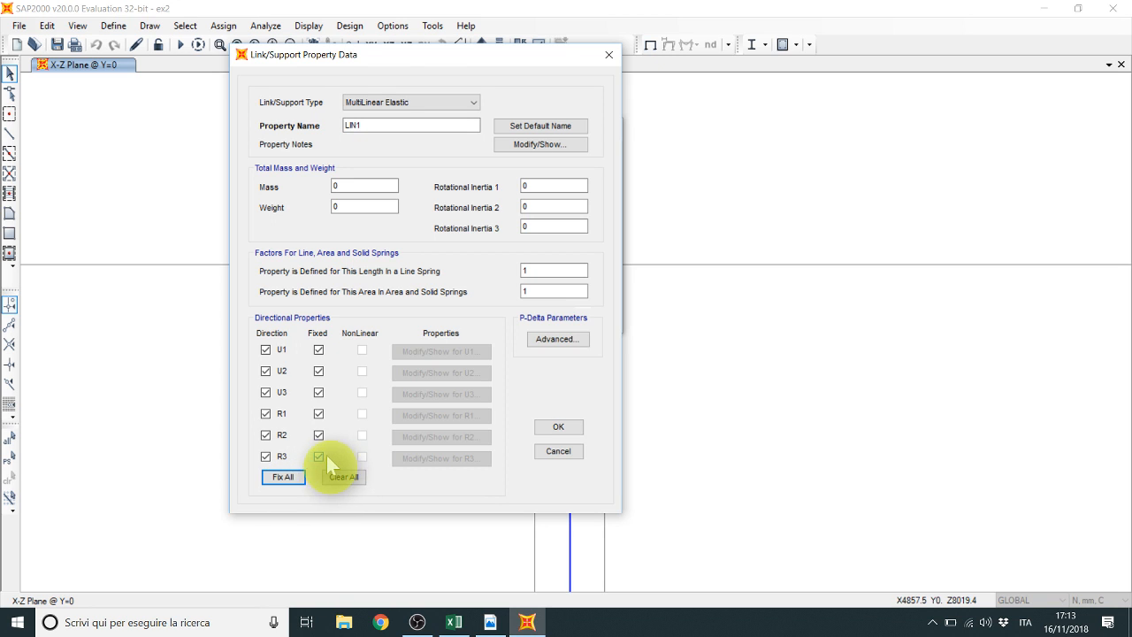
left_click(319, 457)
left_click(361, 456)
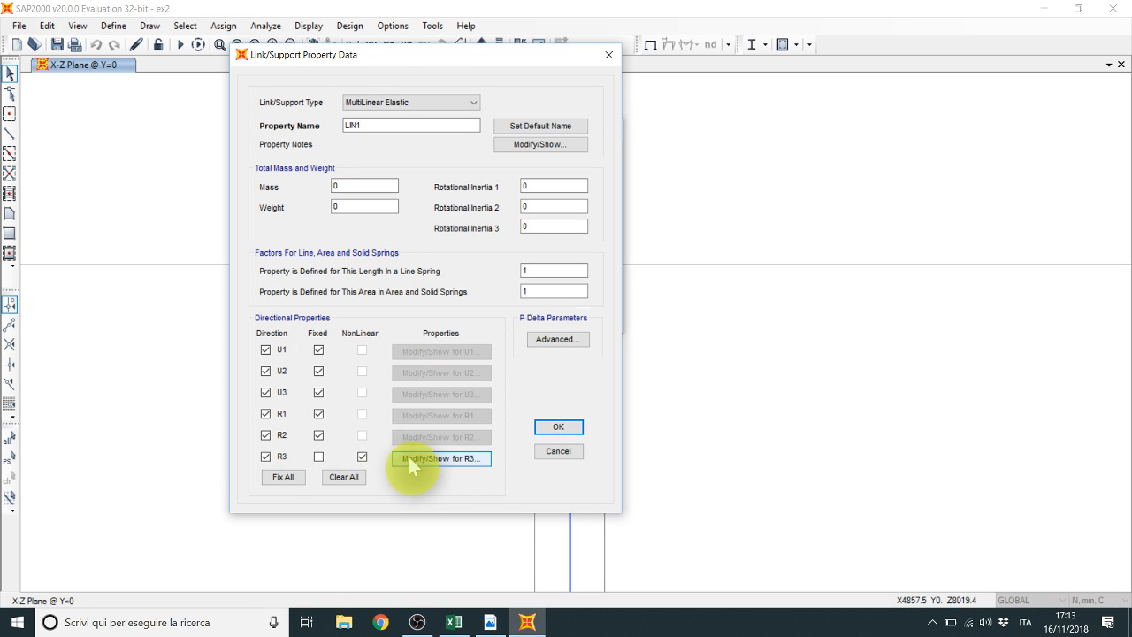
left_click(417, 457)
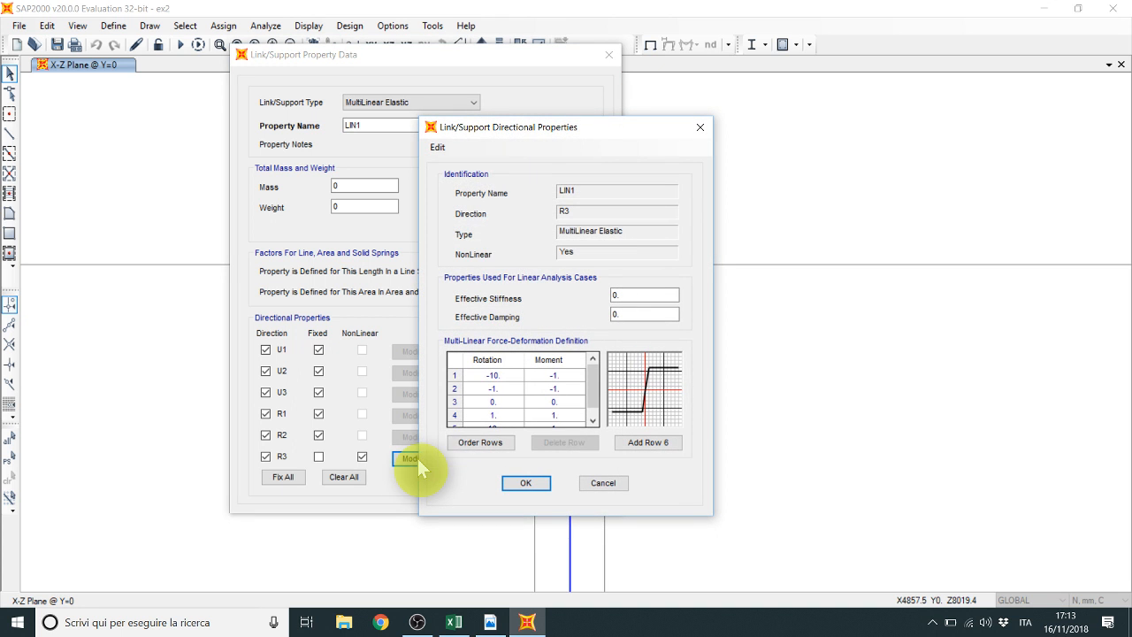
left_click_drag(508, 137, 486, 27)
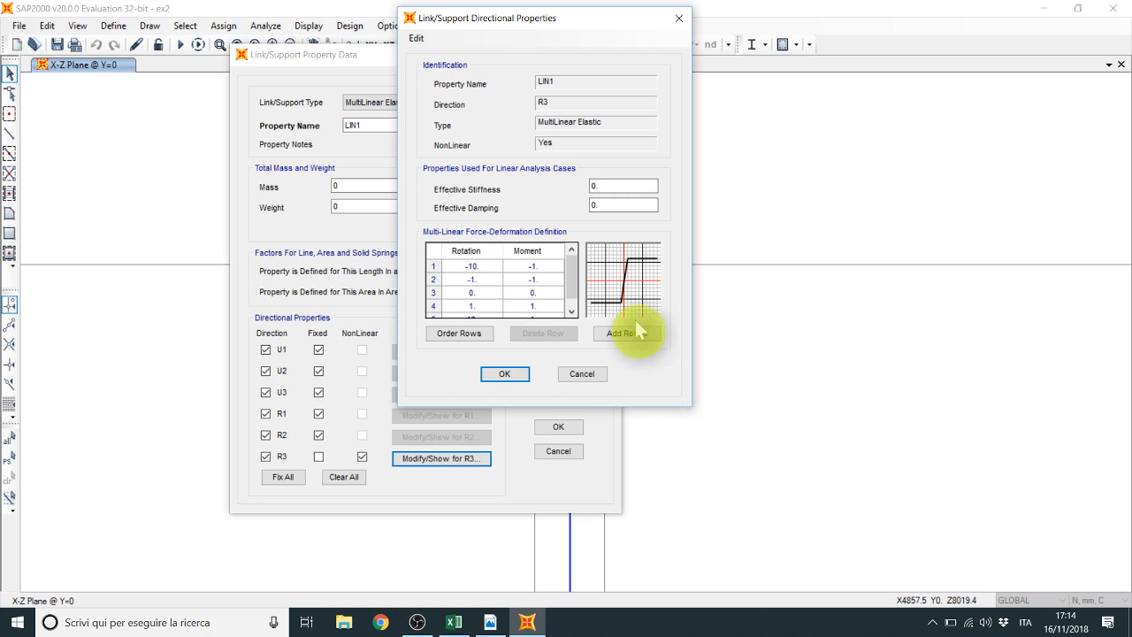
Step: Switch to Excel, check the rule 1 stiffness and moment on the joint sheet, and copy the rule 1 M and f values in B3:C7
left_click(449, 623)
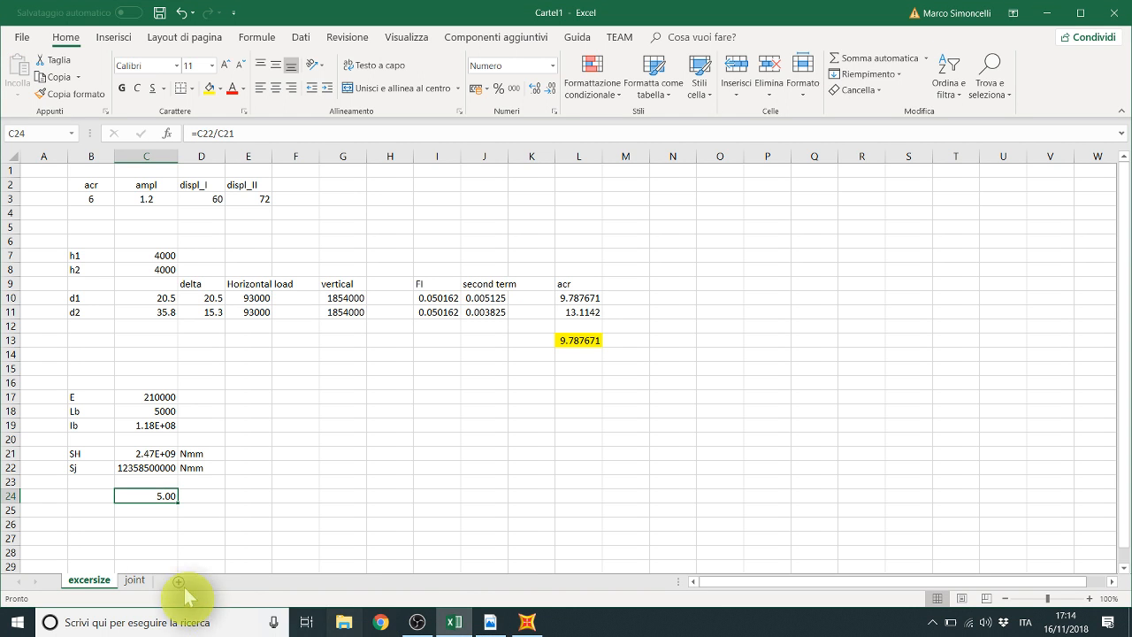
left_click(137, 580)
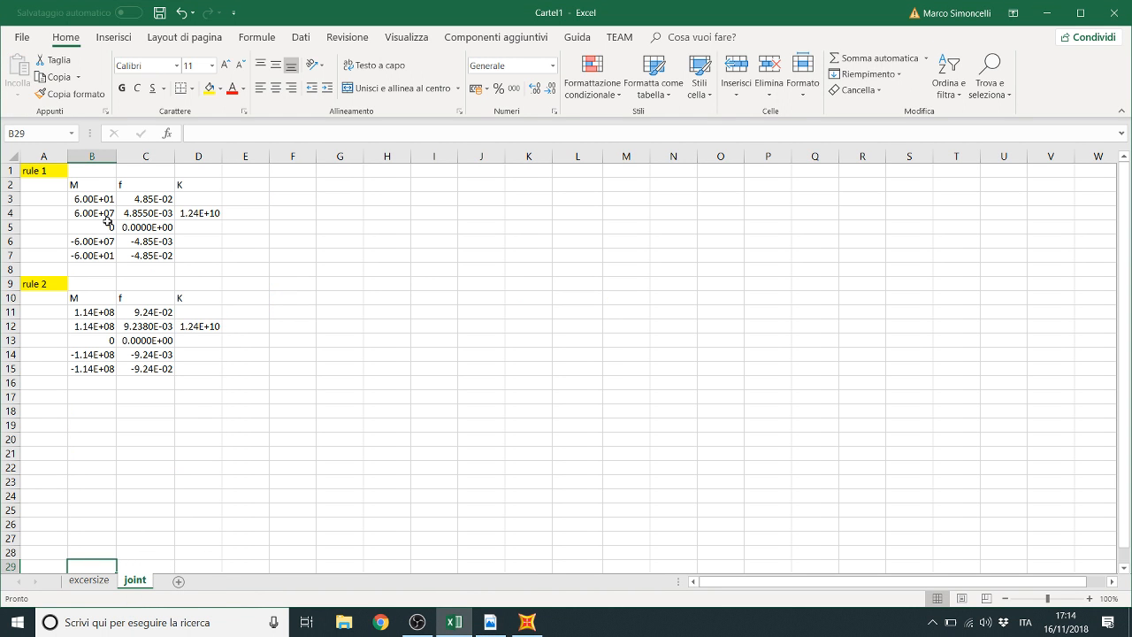
left_click(205, 215)
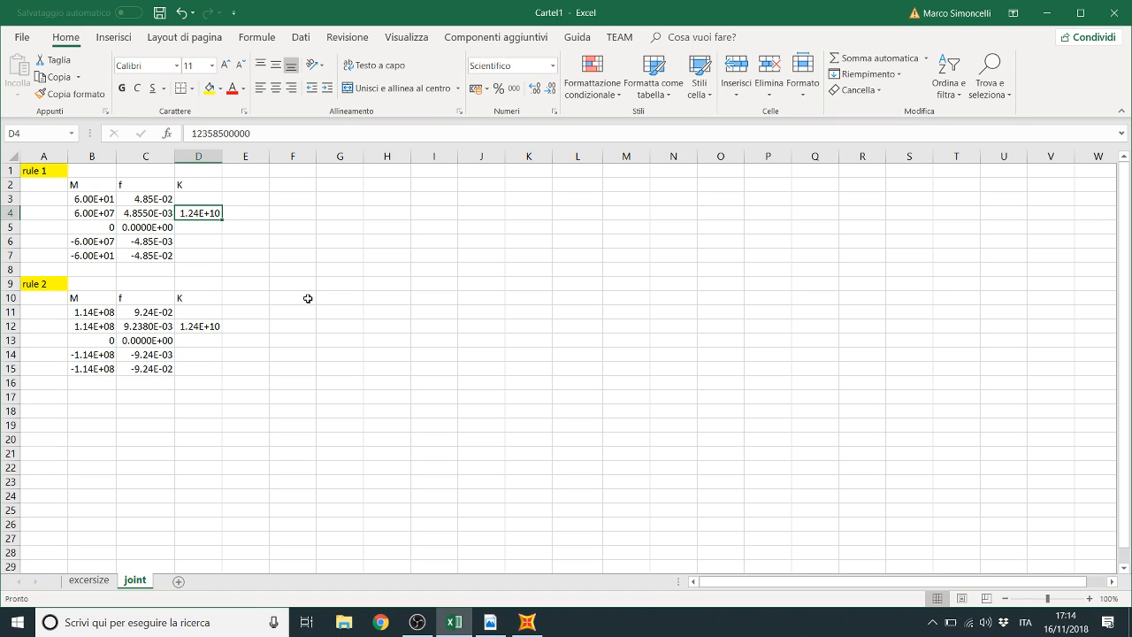
left_click(97, 210)
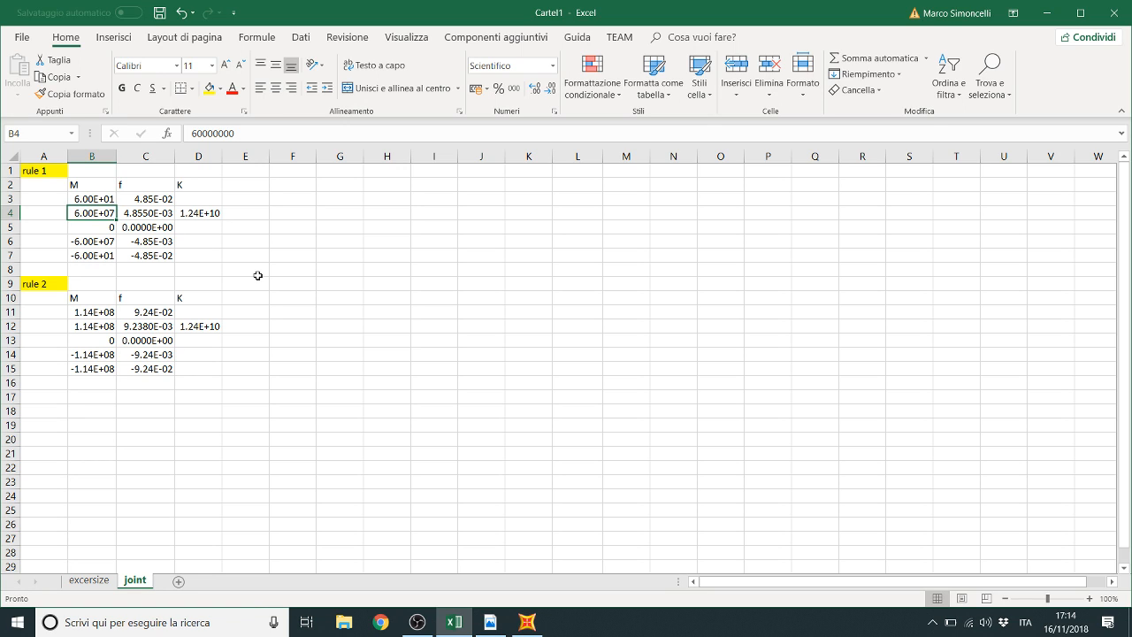
left_click(97, 220)
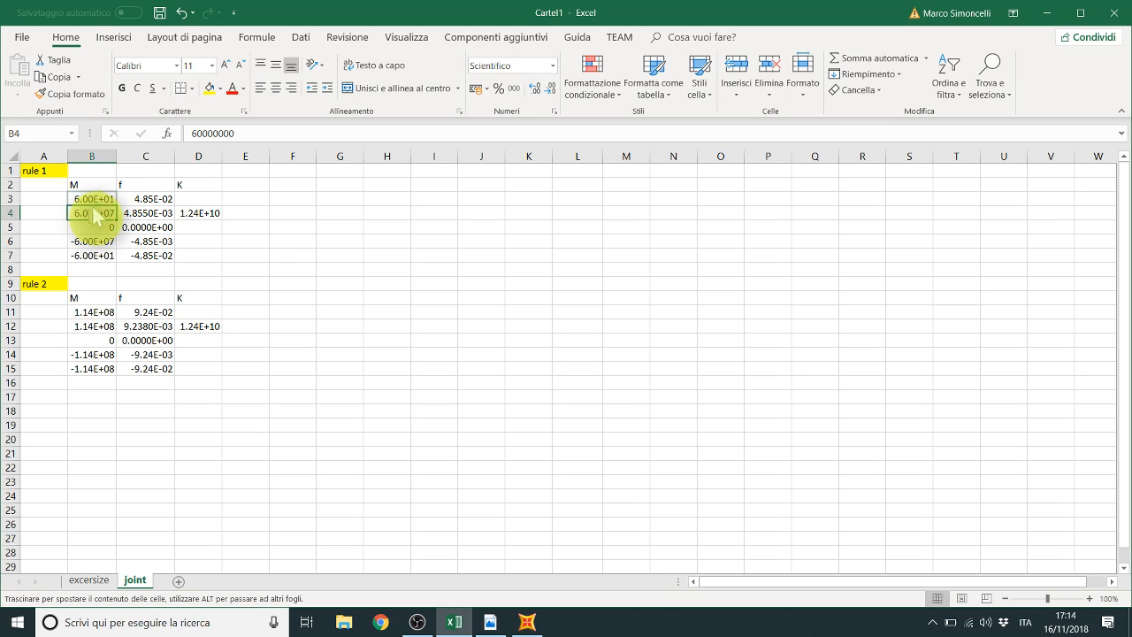
left_click_drag(90, 199, 147, 255)
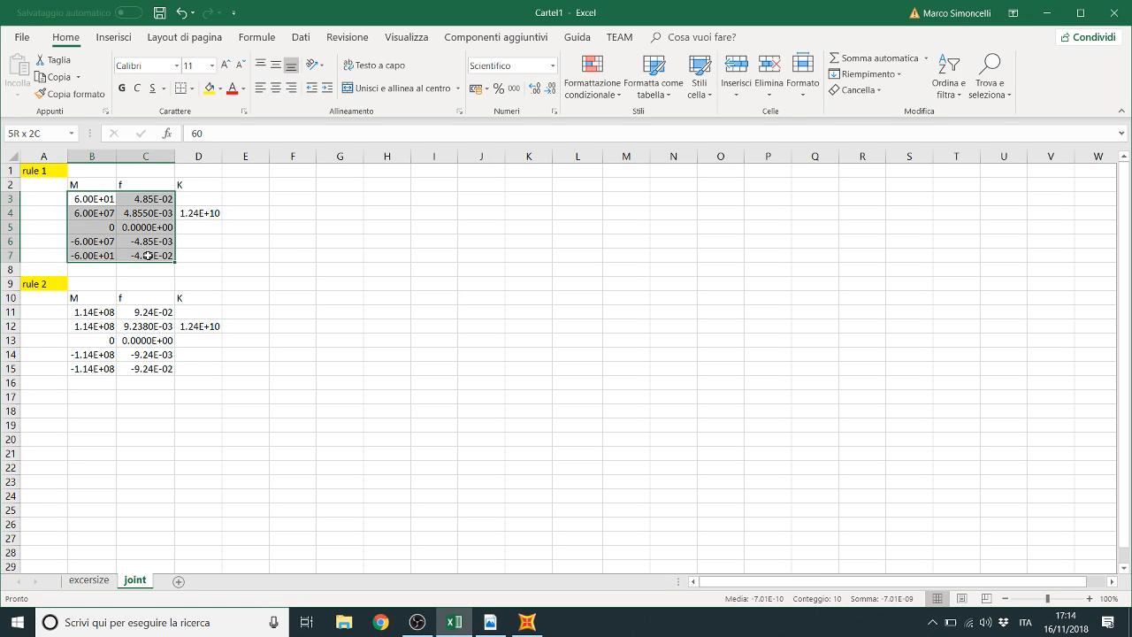
key("ctrl+c")
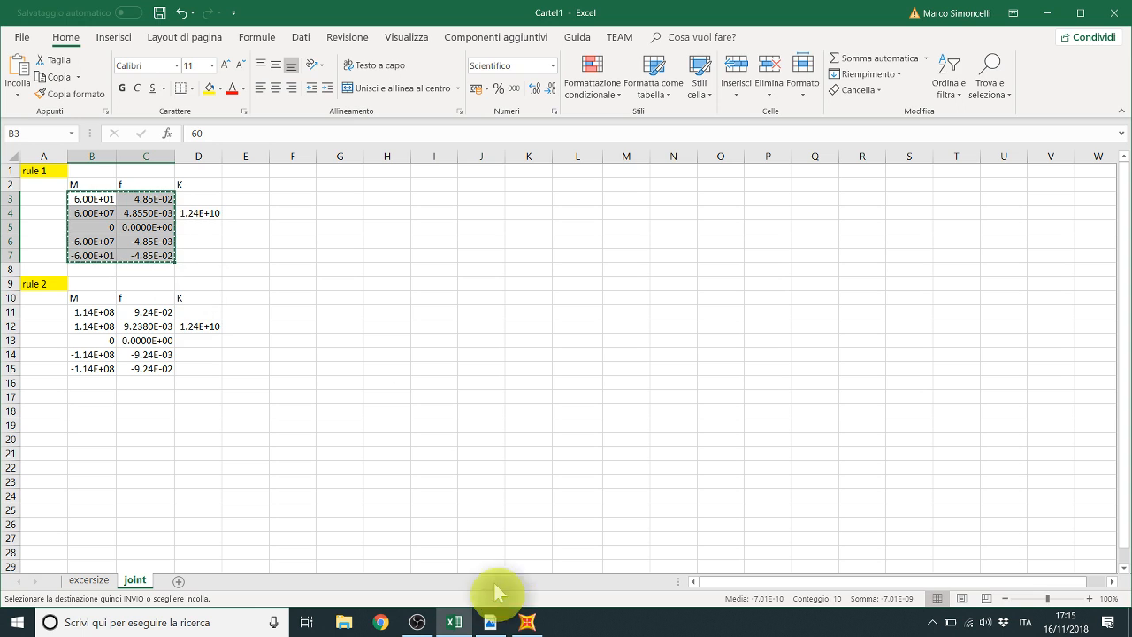
Step: Copy the rule 1 f values in C3:C7 from Excel into the Rotation column of SAP2000's R3 force-deformation table
left_click(527, 622)
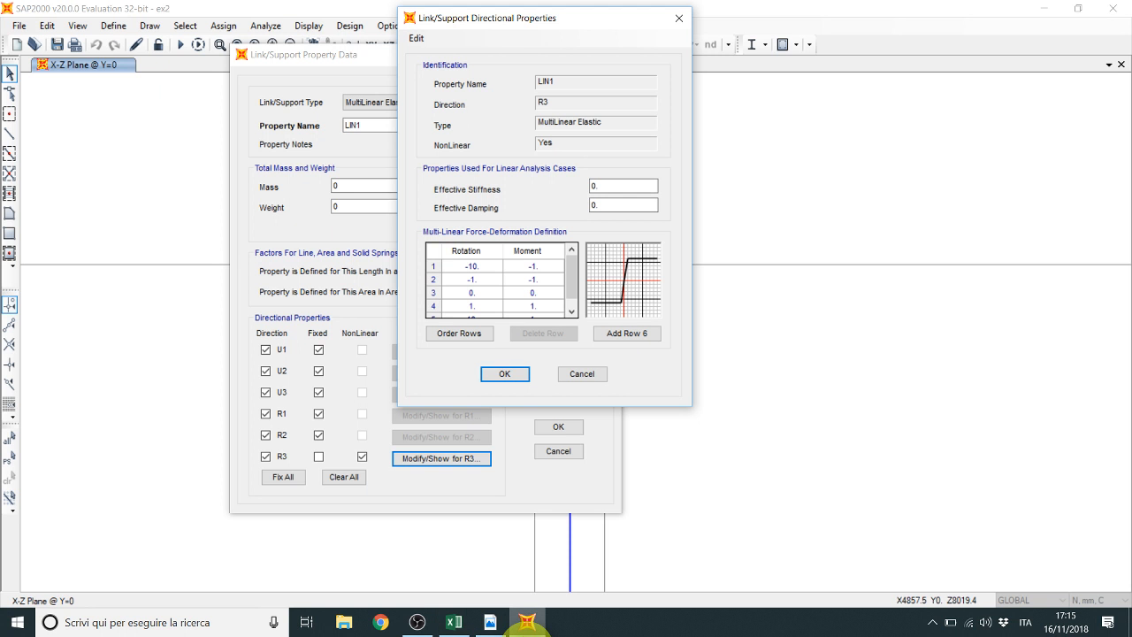
left_click(470, 267)
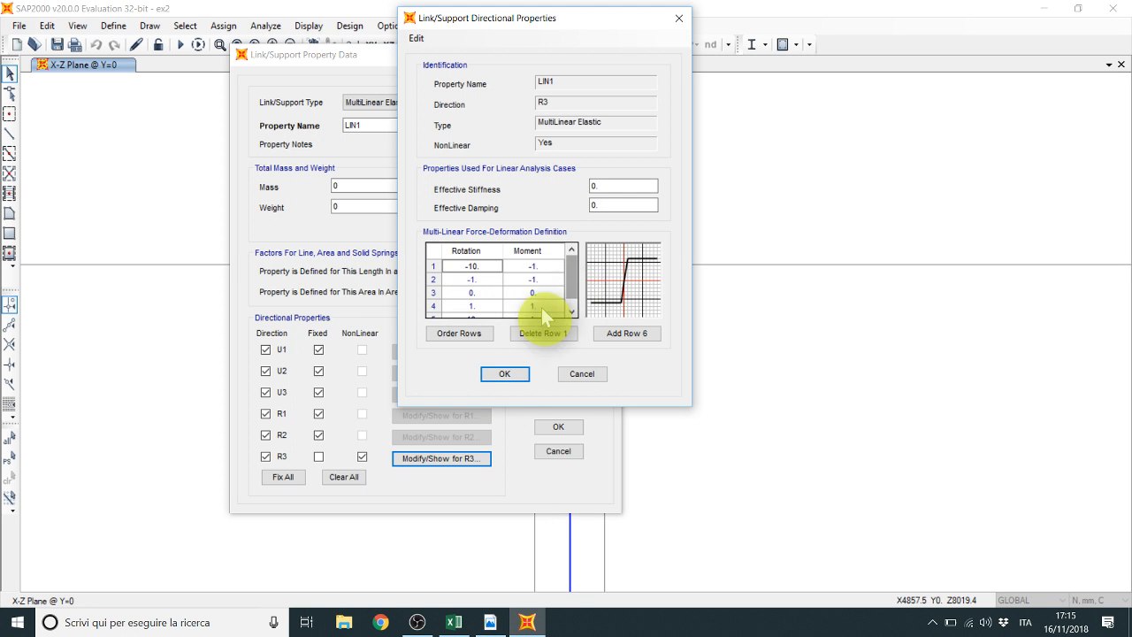
left_click(459, 623)
key("ctrl+v")
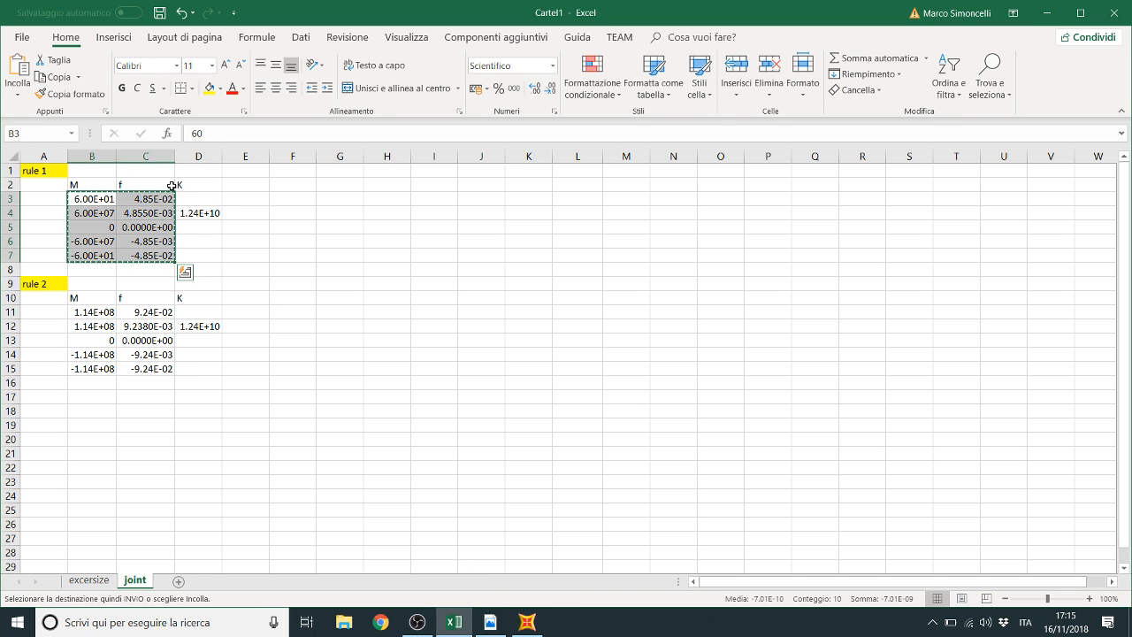
key("Escape")
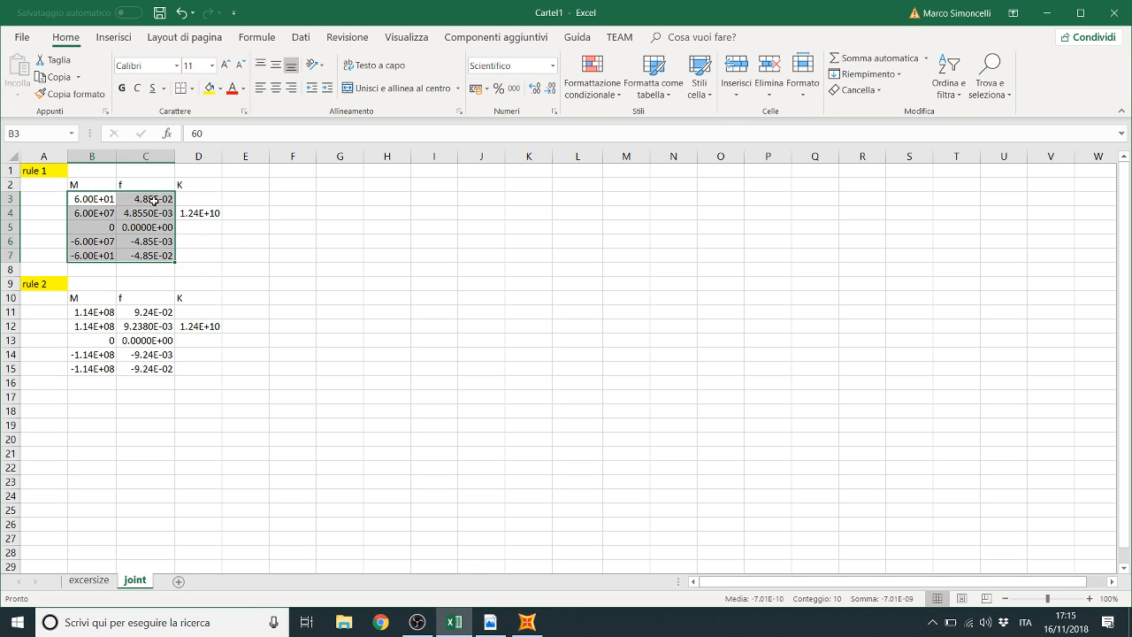
left_click_drag(151, 202, 157, 255)
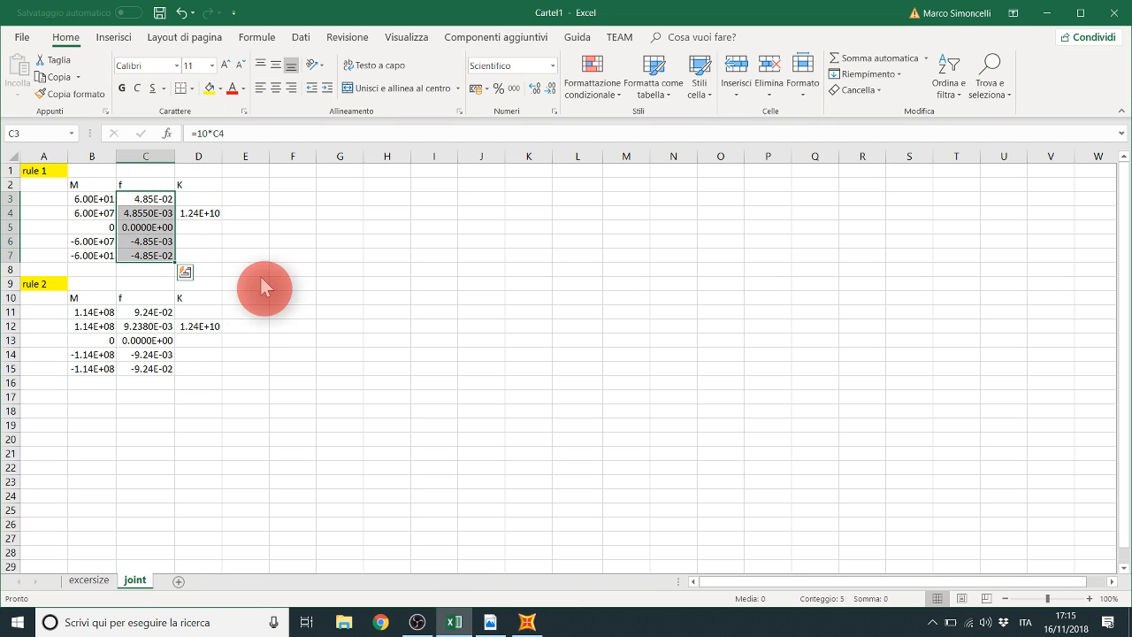
key("ctrl+c")
left_click(525, 621)
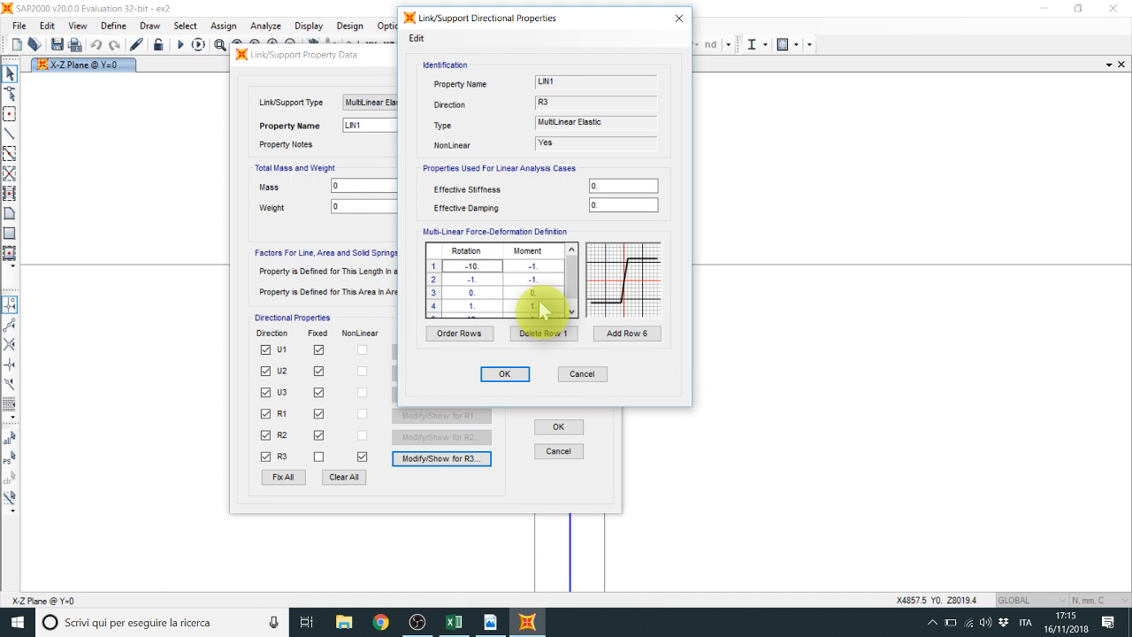
key("ctrl+v")
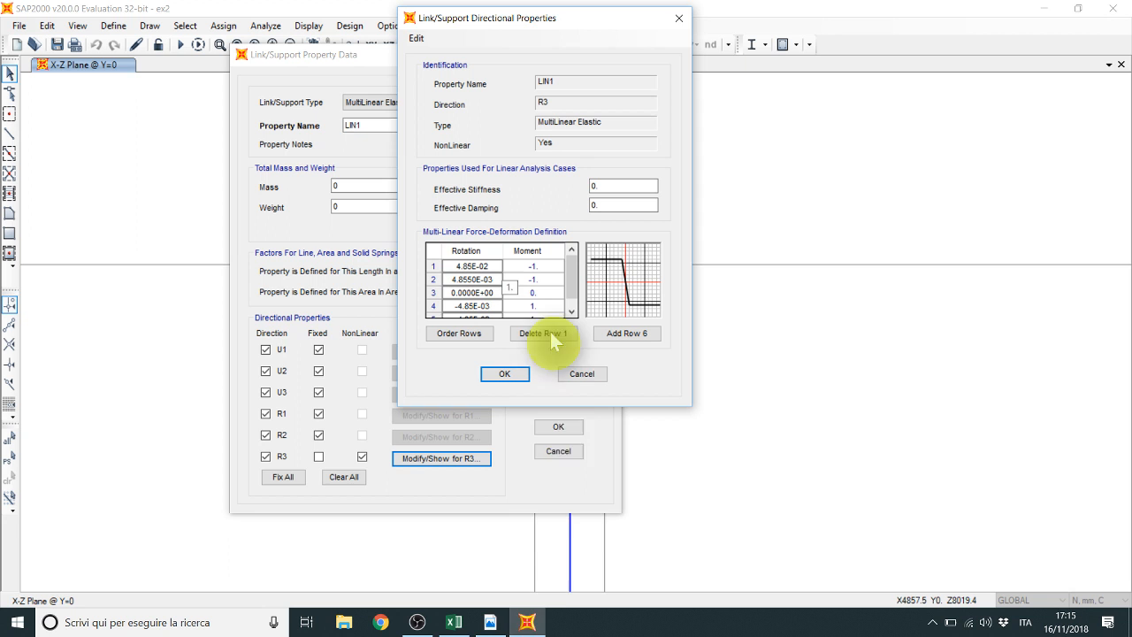
Step: Copy the rule 1 M values in B3:B7 from Excel into the Moment column of SAP2000's R3 force-deformation table
left_click(524, 626)
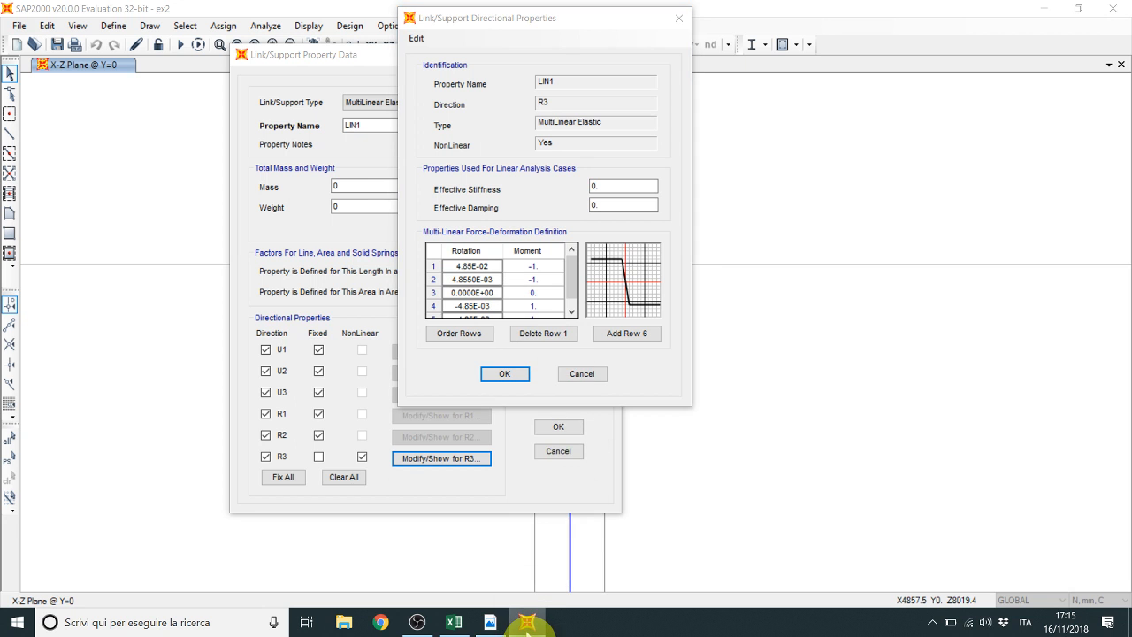
left_click(453, 622)
left_click_drag(89, 198, 103, 255)
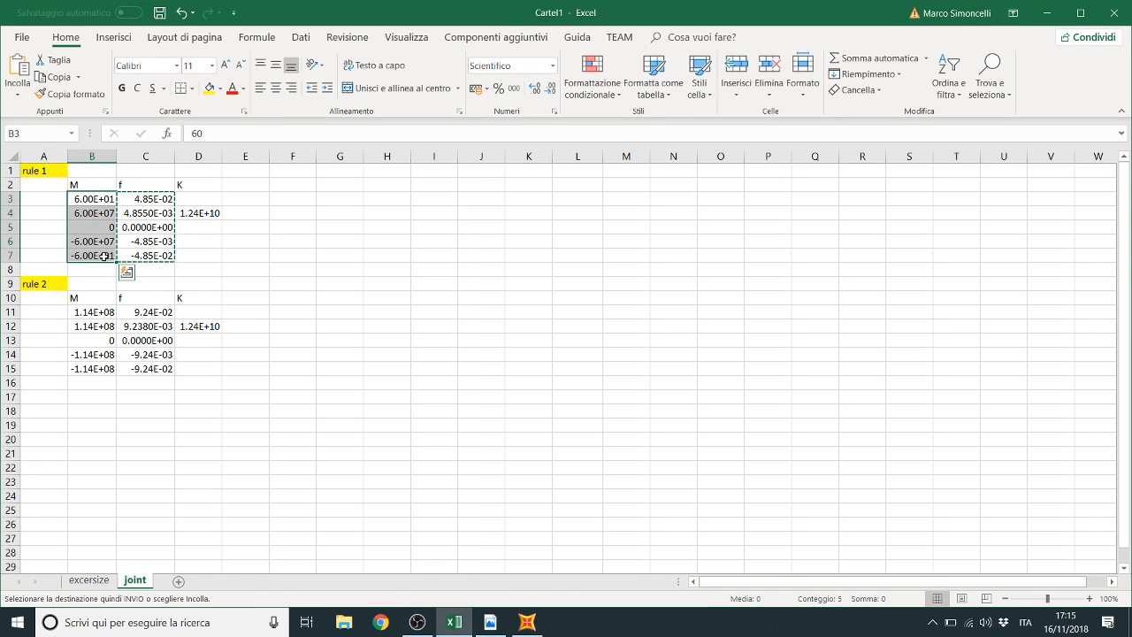
key("ctrl+c")
left_click(520, 622)
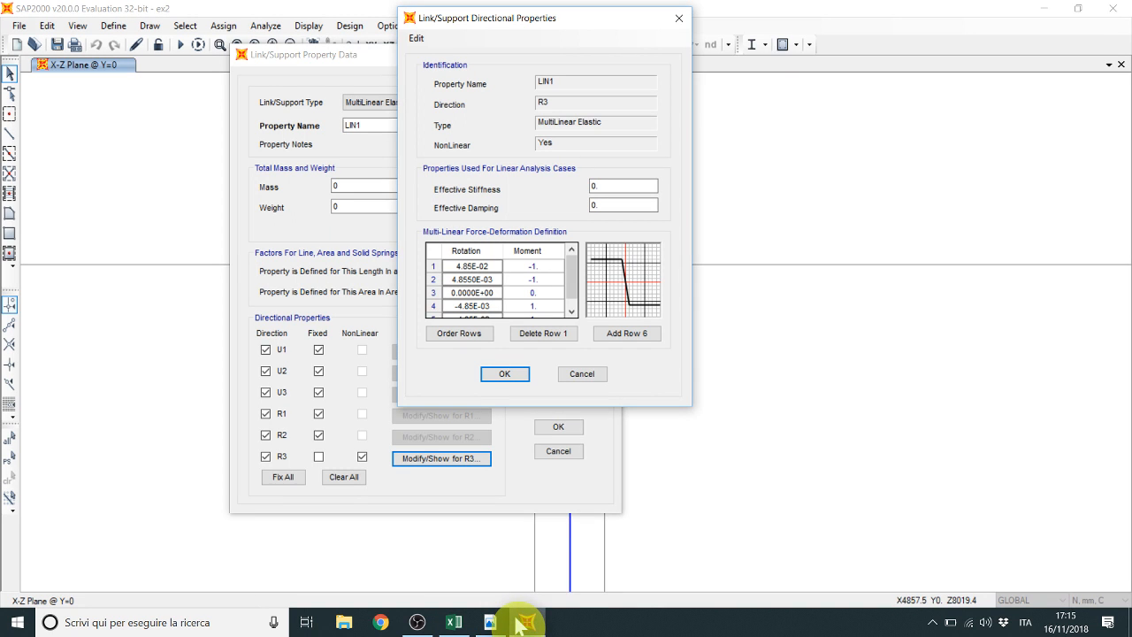
left_click(533, 270)
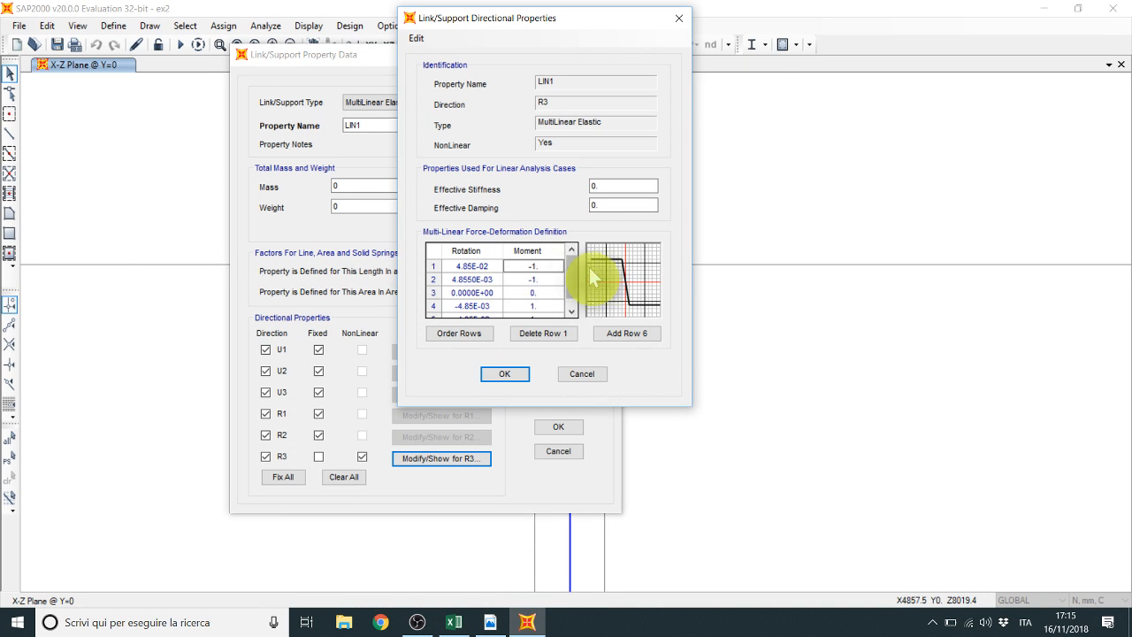
key("ctrl+v")
Step: Correct the moments in rows 1 and 5 to 6.00E+07 and -6.00E+07, and order the table rows
left_click(558, 263)
left_click(555, 264)
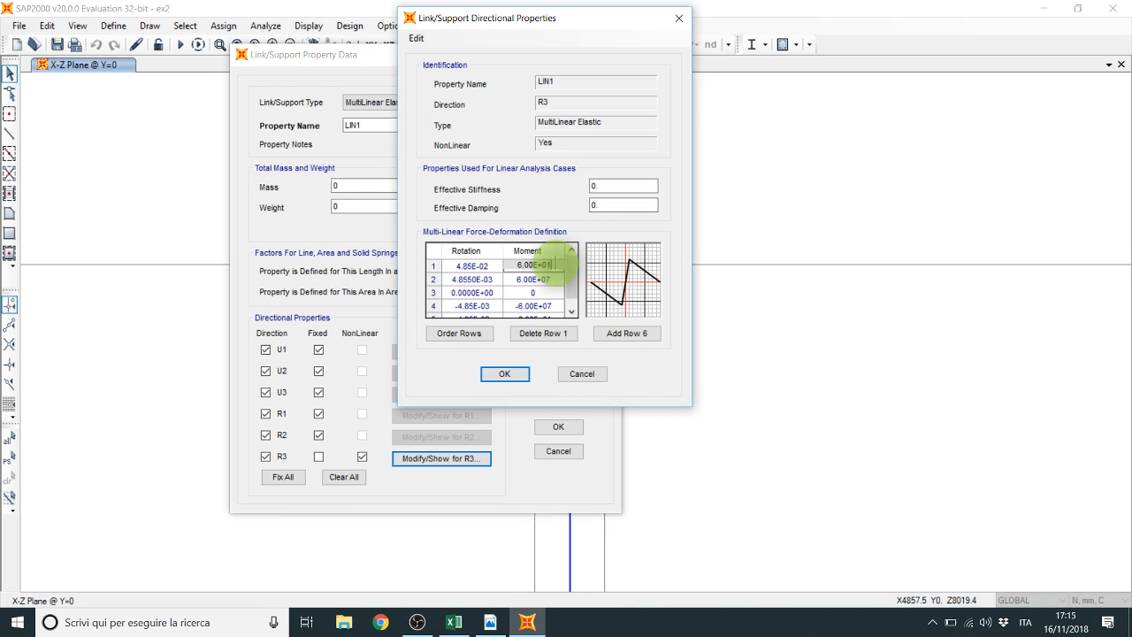
key("BackSpace")
type("7")
left_click(555, 308)
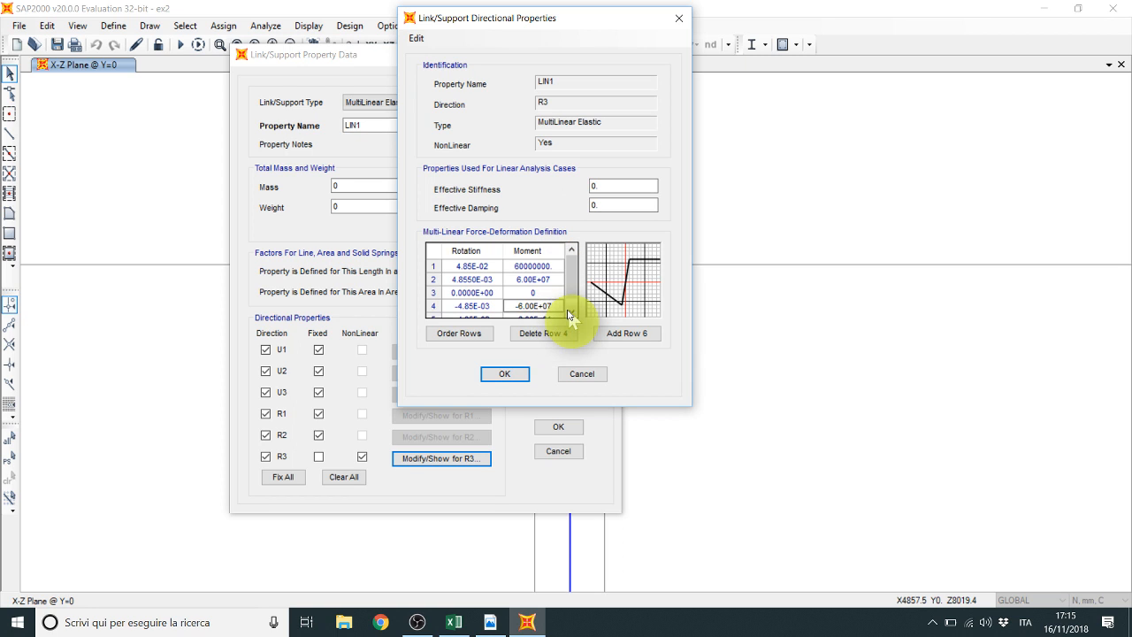
left_click(572, 313)
left_click(556, 307)
key("BackSpace")
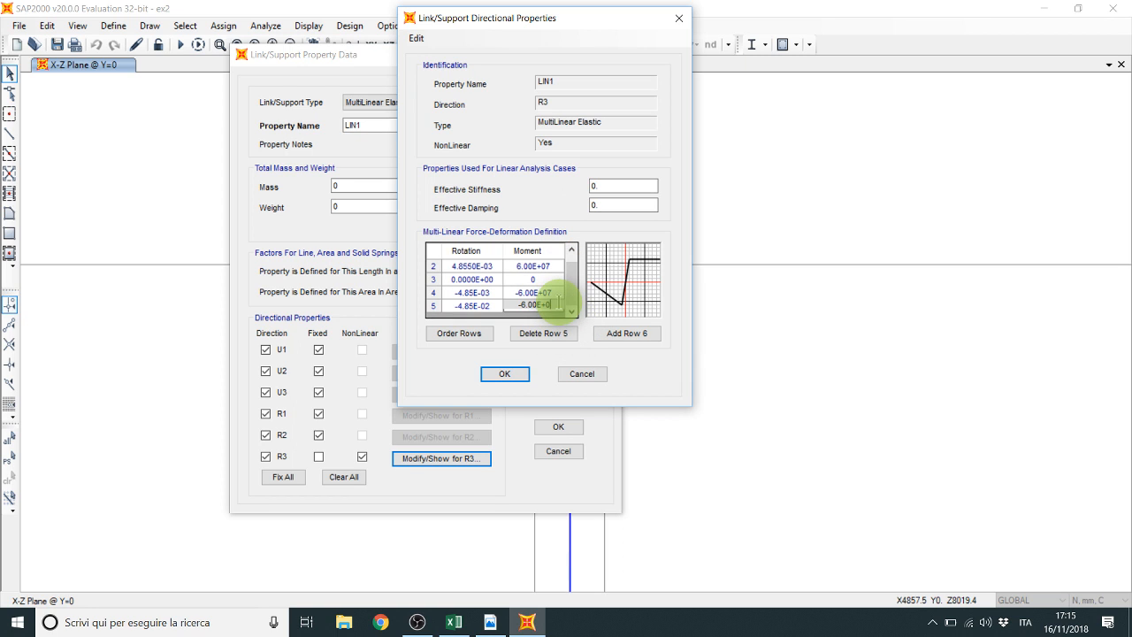
type("7")
left_click(554, 292)
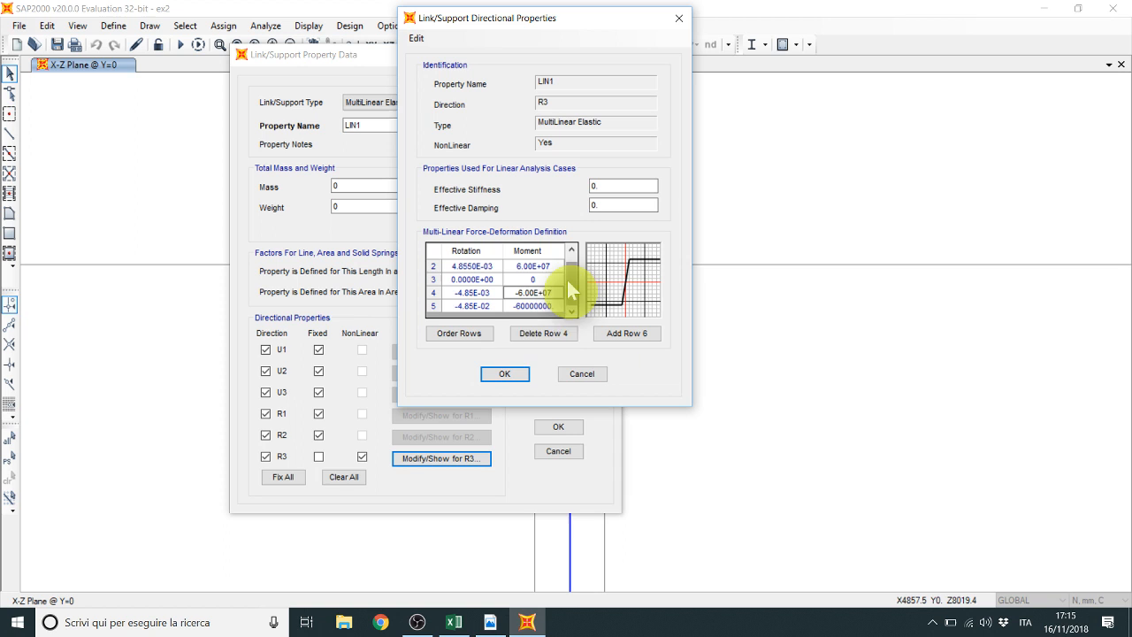
left_click(482, 333)
left_click_drag(568, 272, 565, 257)
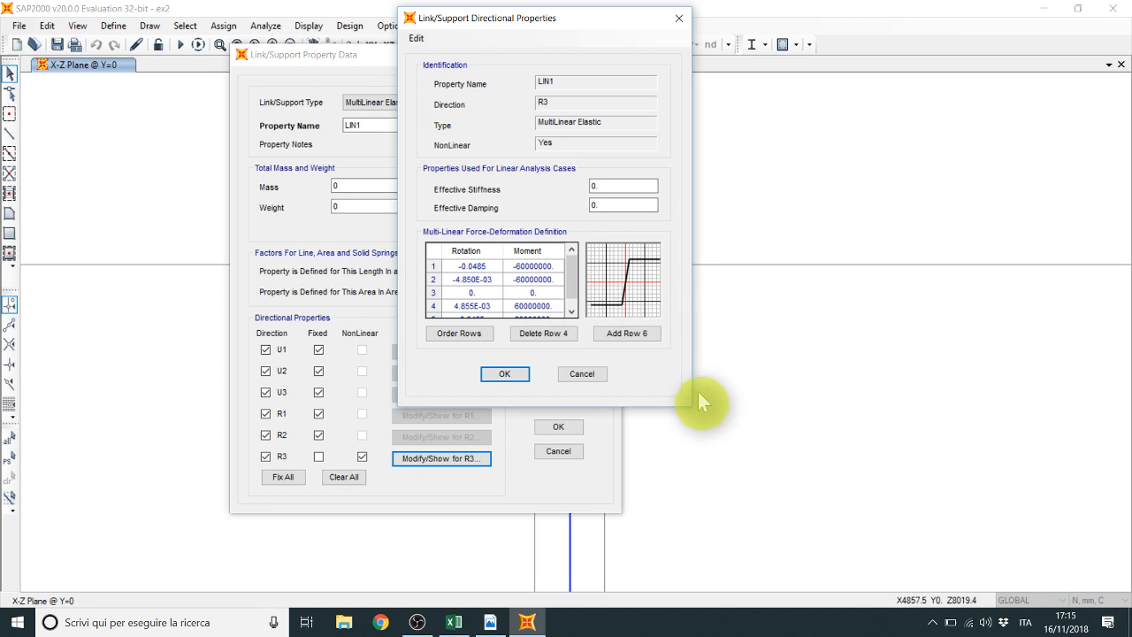
Step: Set the R3 effective stiffness to 1.24E+10 by copying cell D4 from Excel, and accept the LIN1 link property in SAP2000
left_click(643, 180)
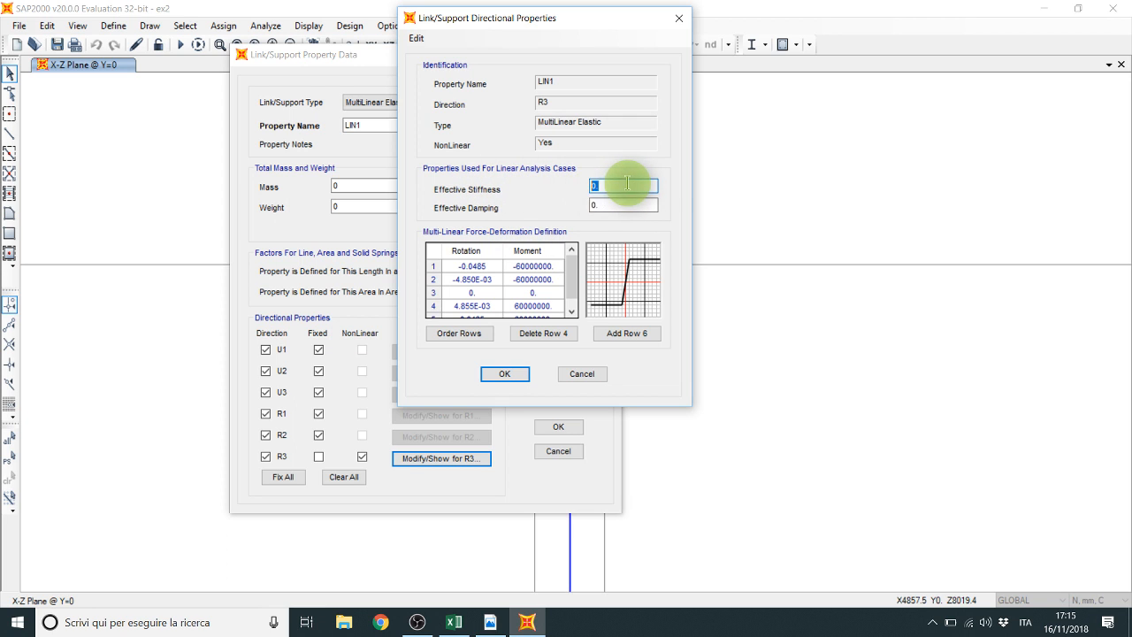
left_click(454, 622)
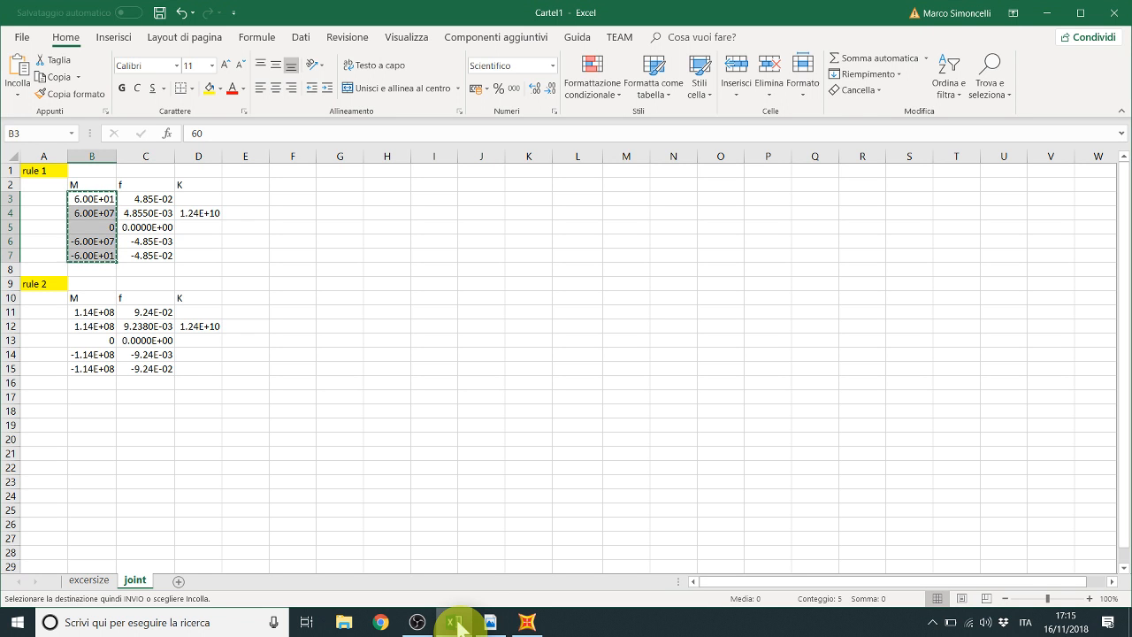
left_click(212, 213)
key("ctrl+c")
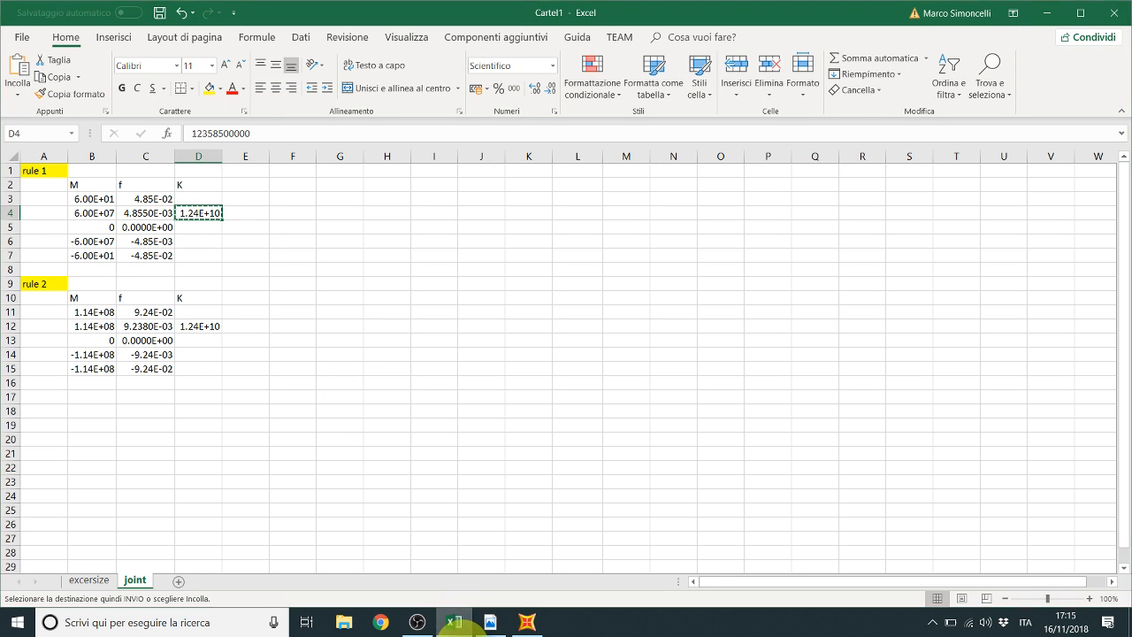
left_click(527, 622)
key("ctrl+v")
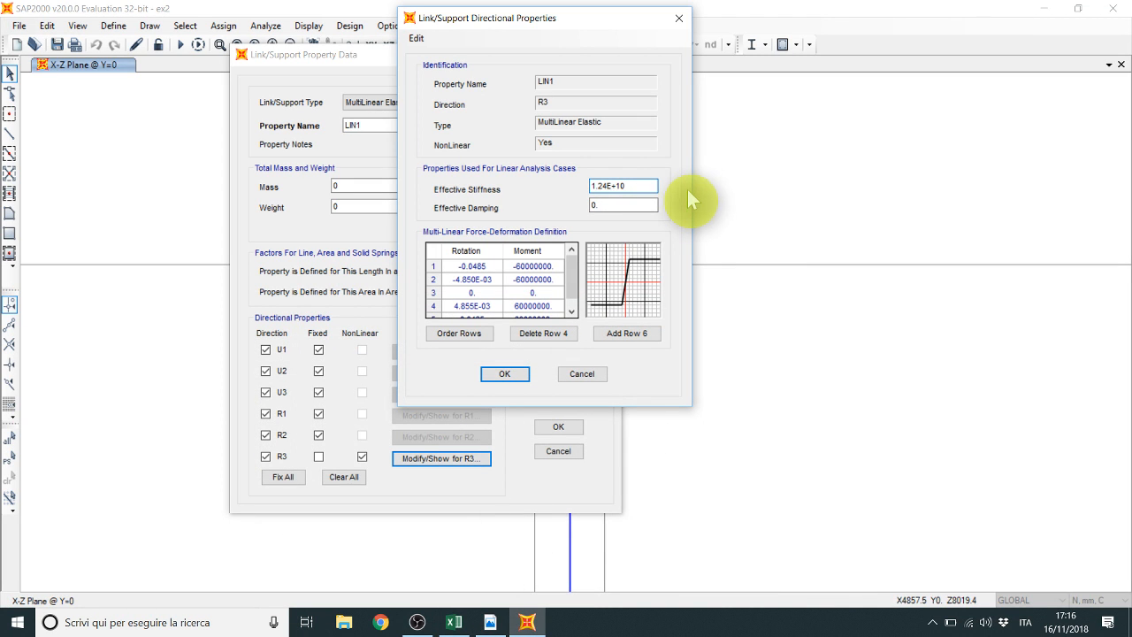
left_click(514, 374)
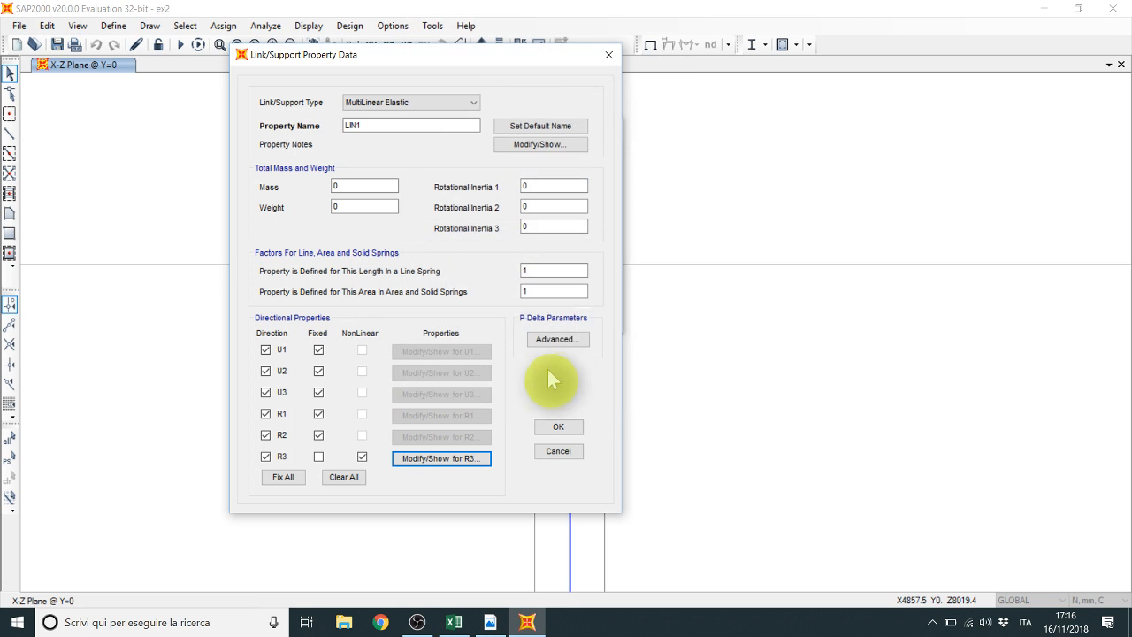
left_click(566, 429)
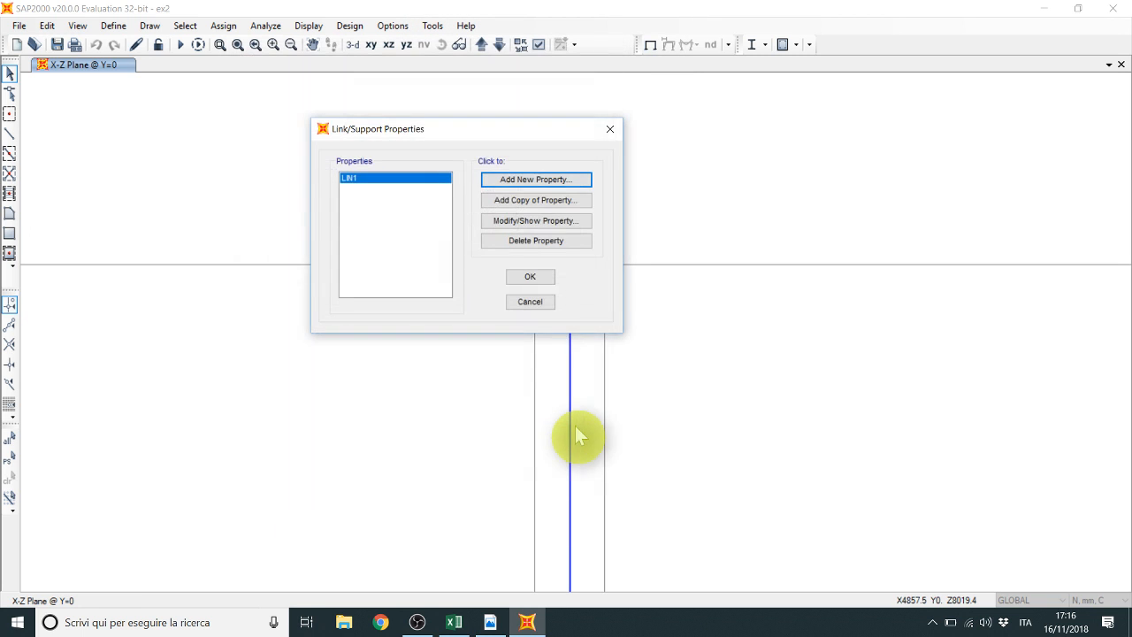
left_click(540, 275)
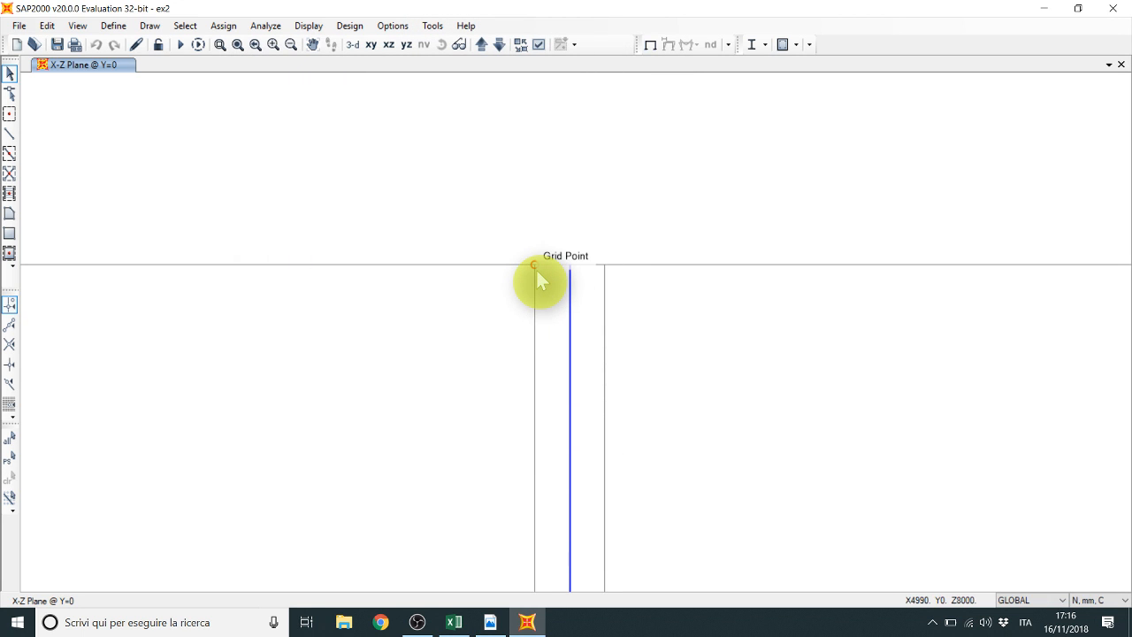
Step: Draw a two-joint LIN1 link from the first column at X 0, Z 4000 to the adjacent vertical grid line
left_click(238, 46)
left_click(219, 44)
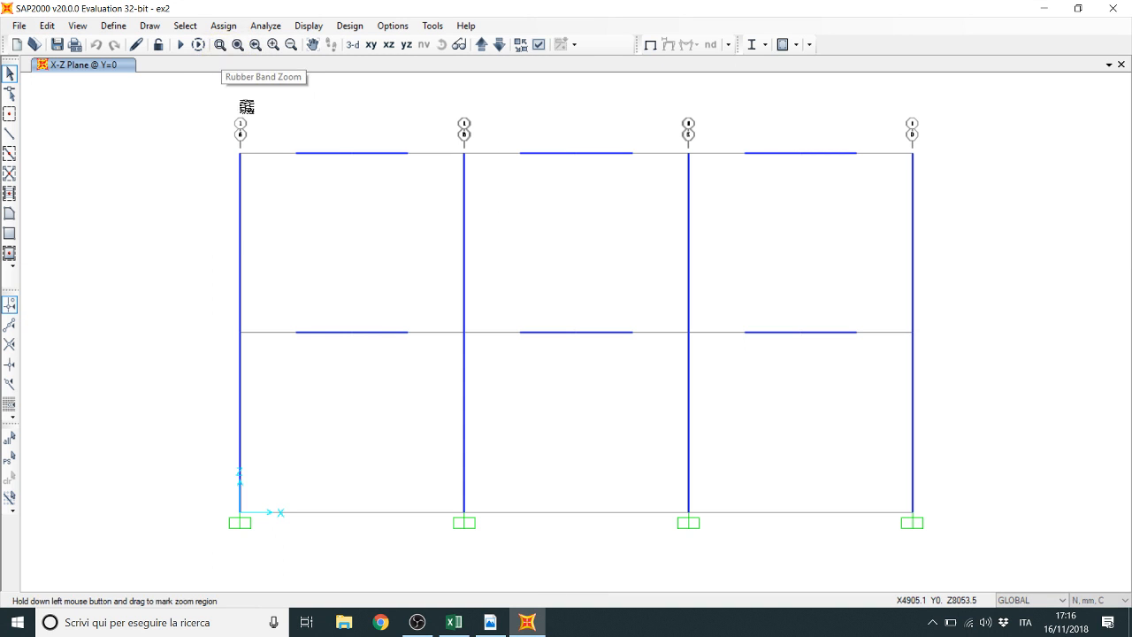
left_click_drag(233, 325, 267, 347)
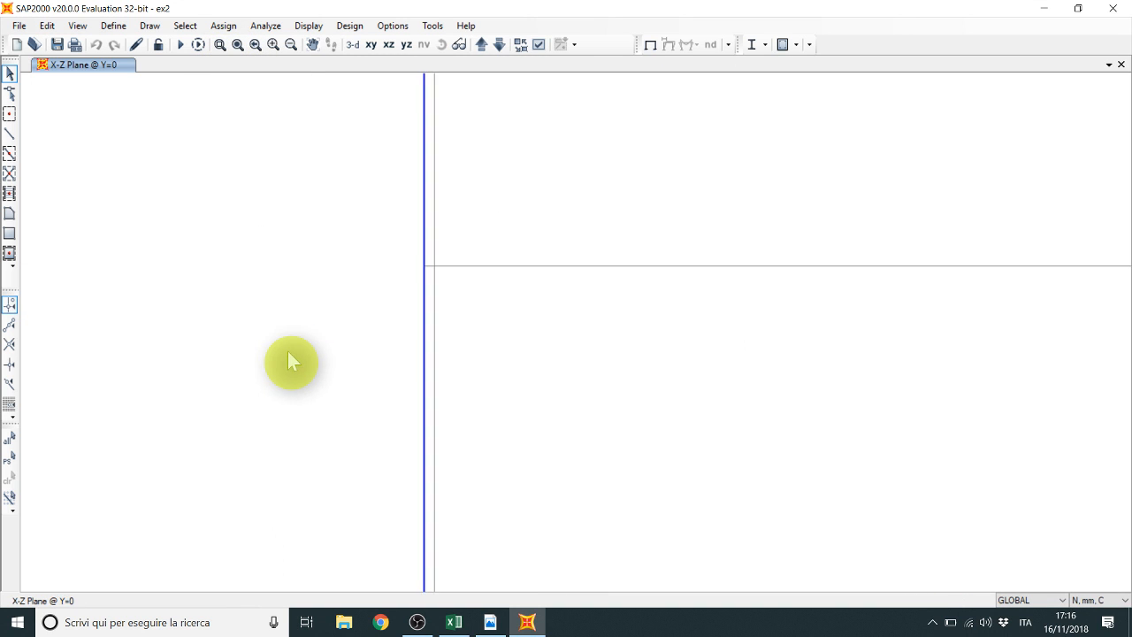
left_click(220, 44)
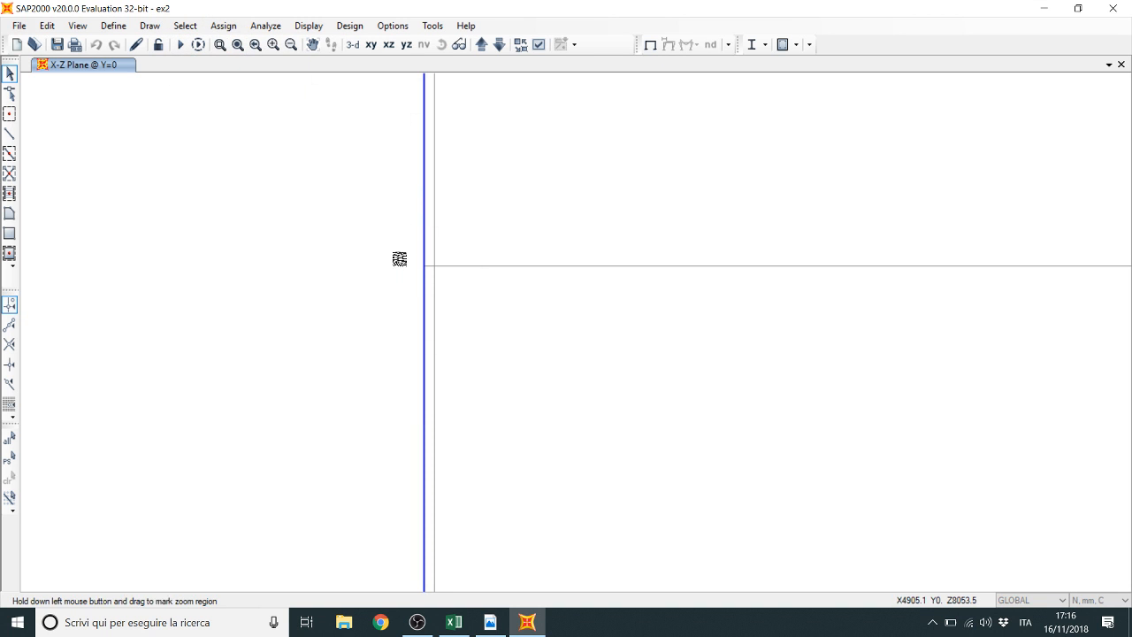
left_click(473, 313)
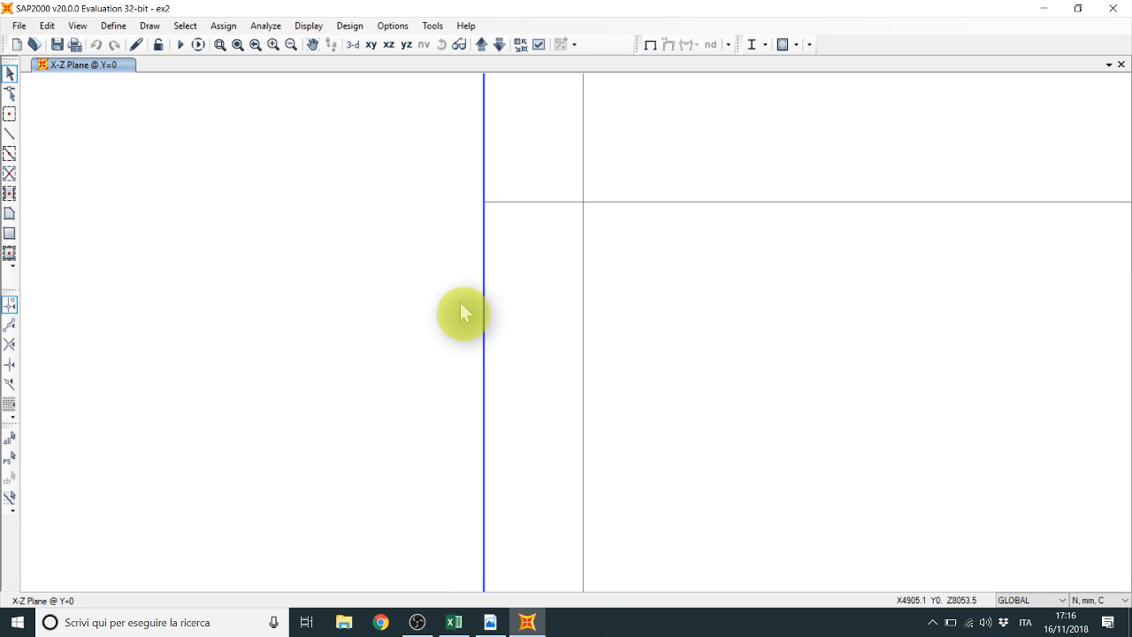
left_click(147, 27)
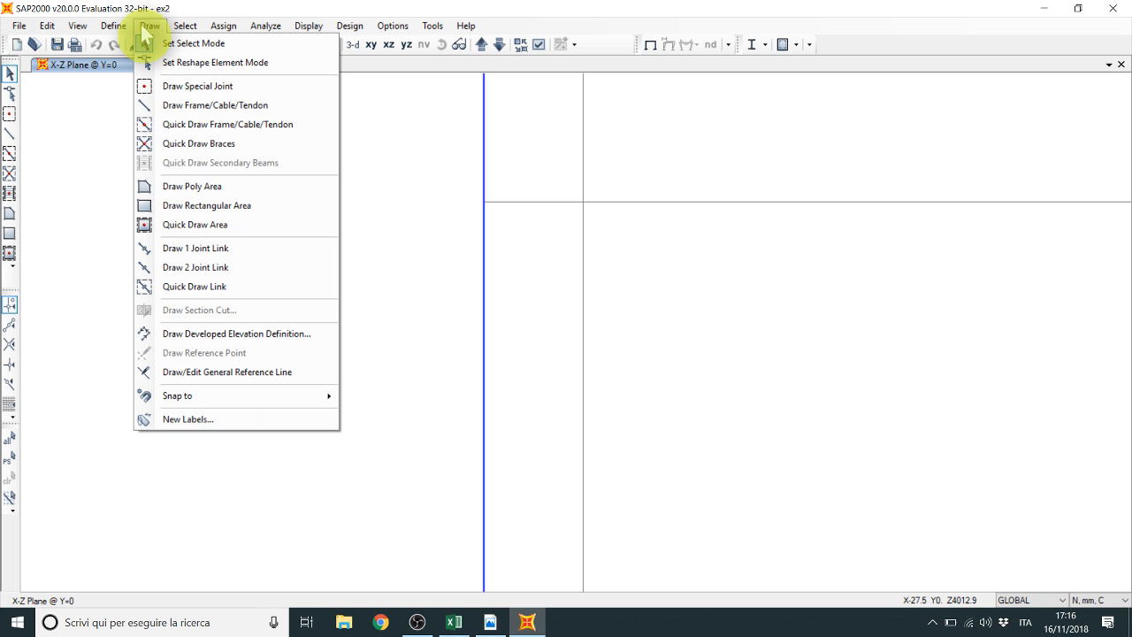
left_click(217, 274)
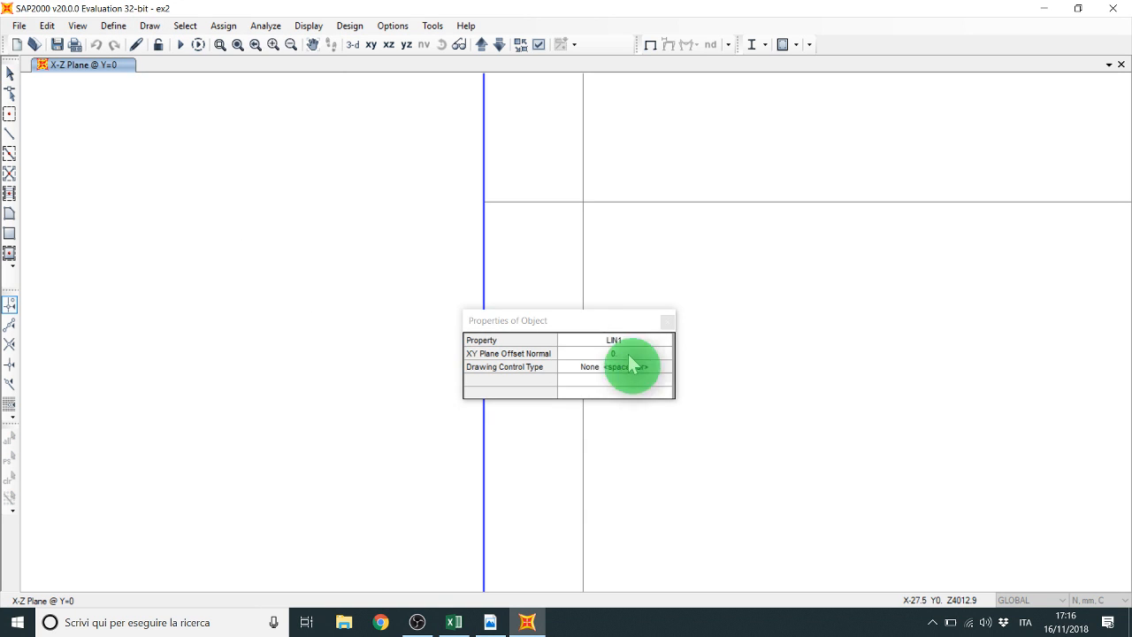
left_click_drag(623, 324, 259, 224)
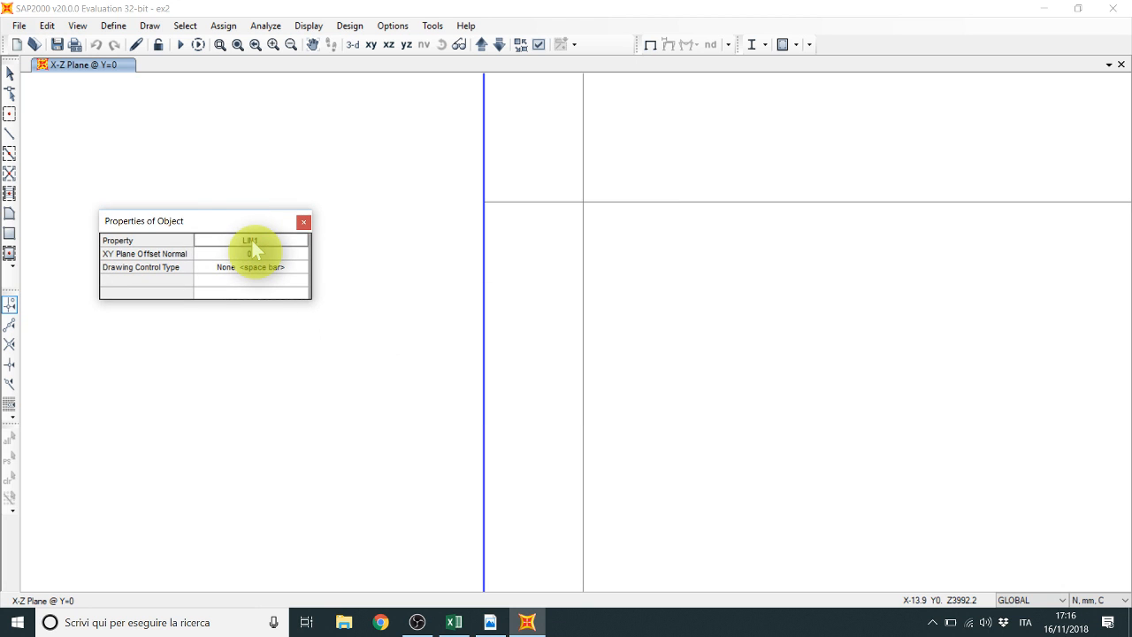
left_click(252, 238)
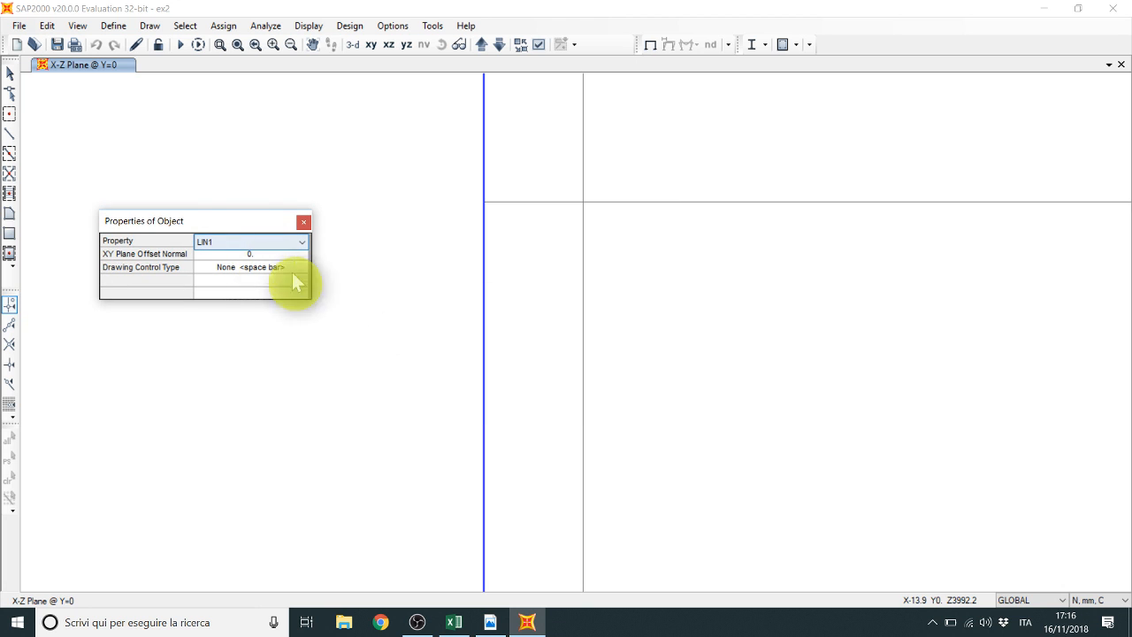
left_click(488, 210)
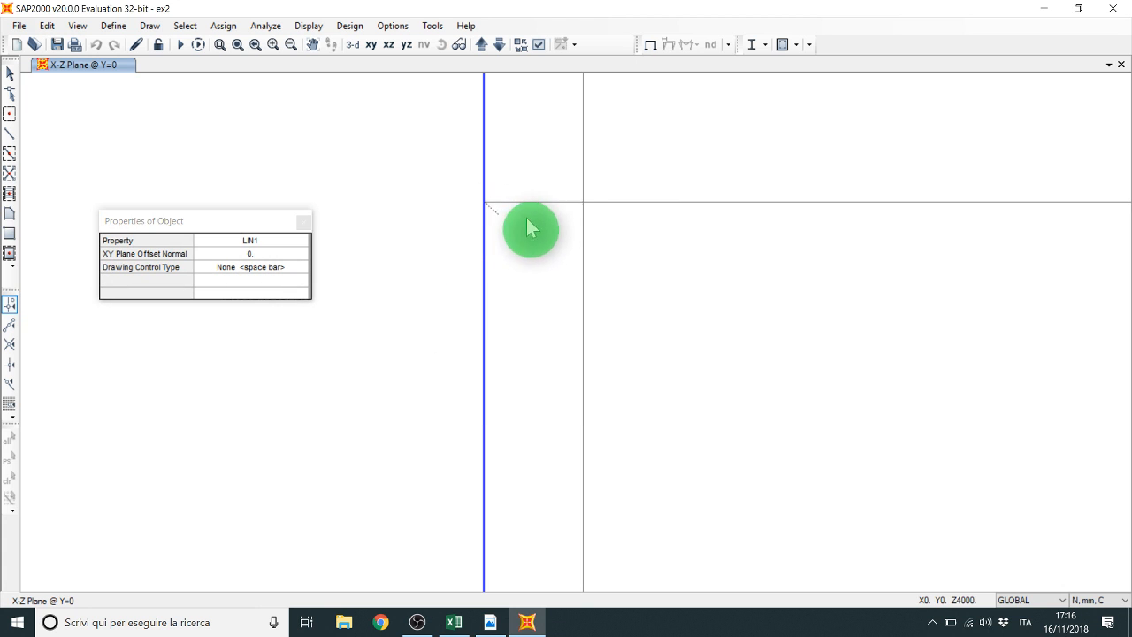
left_click(580, 204)
right_click(605, 270)
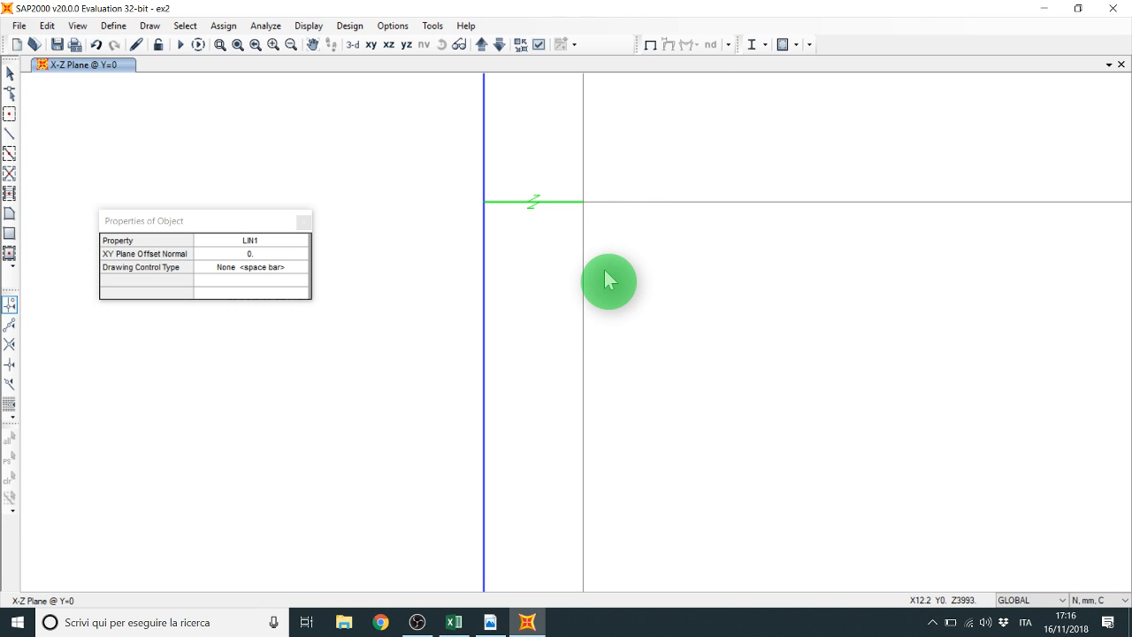
key("Escape")
Step: Show the links' local axes in the X-Z view to check the LIN1 link's orientation, and hide them again
middle_click_drag(549, 283, 397, 310)
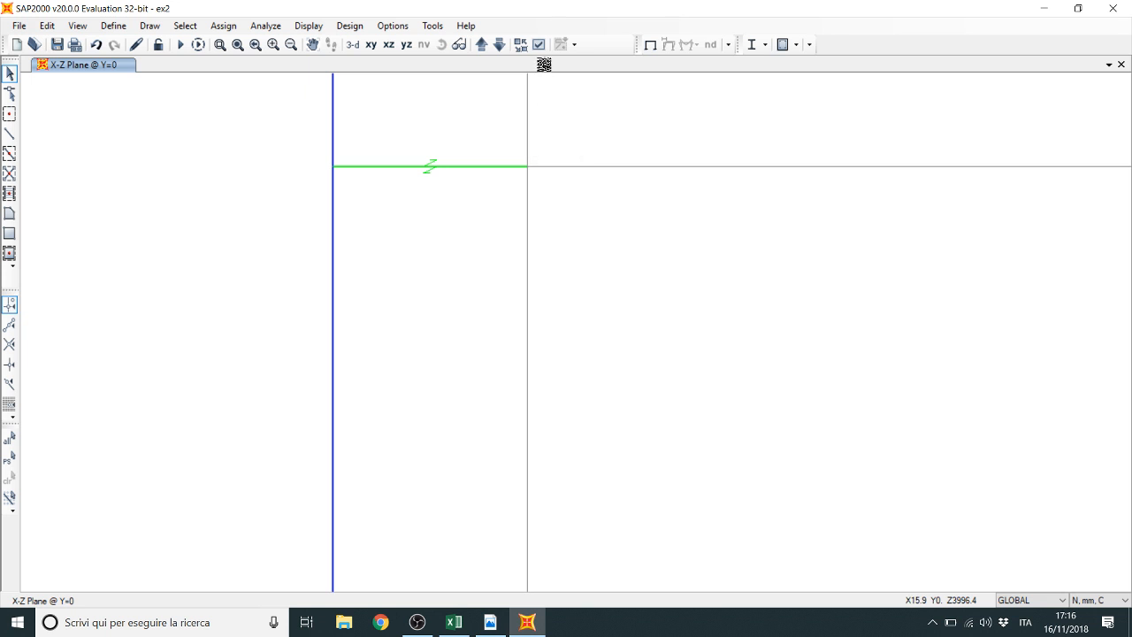
left_click(538, 46)
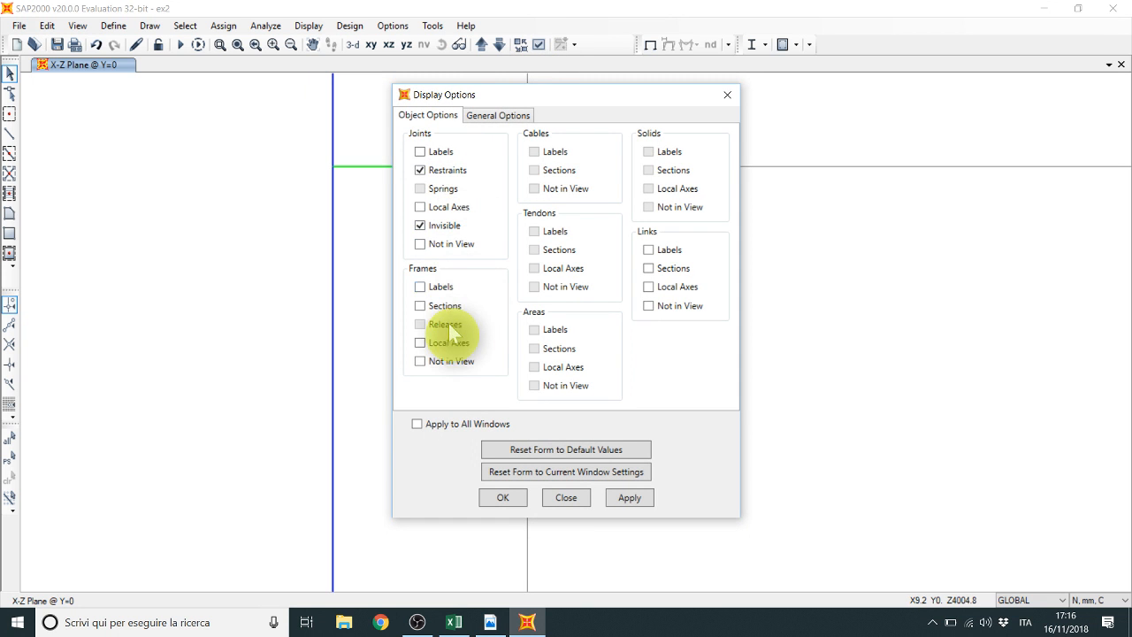
left_click(656, 289)
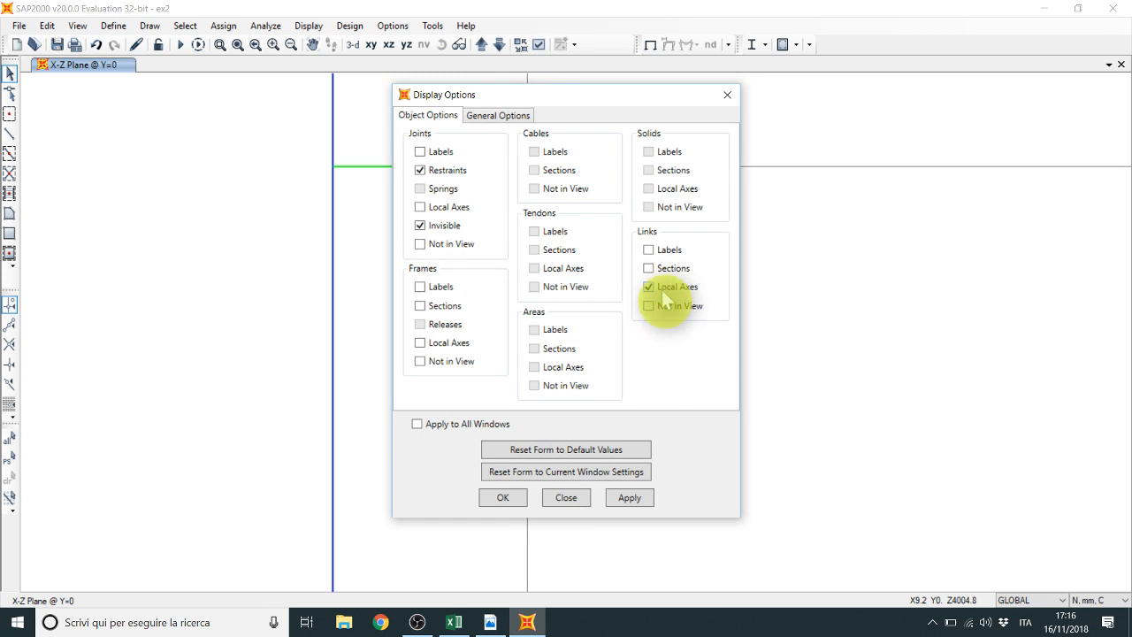
left_click(625, 485)
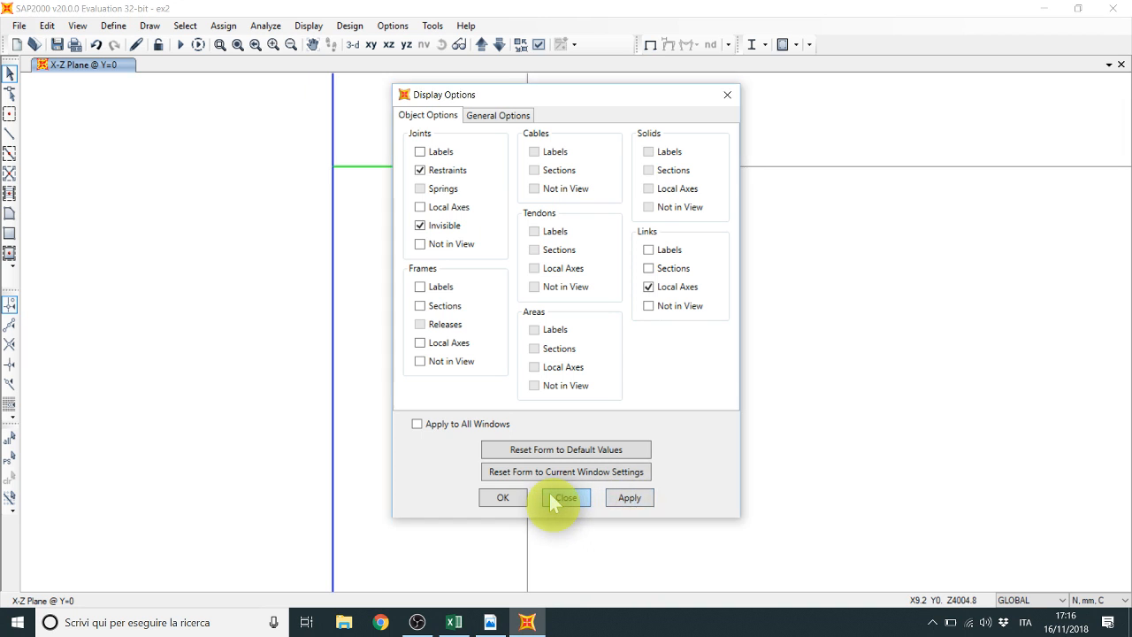
left_click(561, 495)
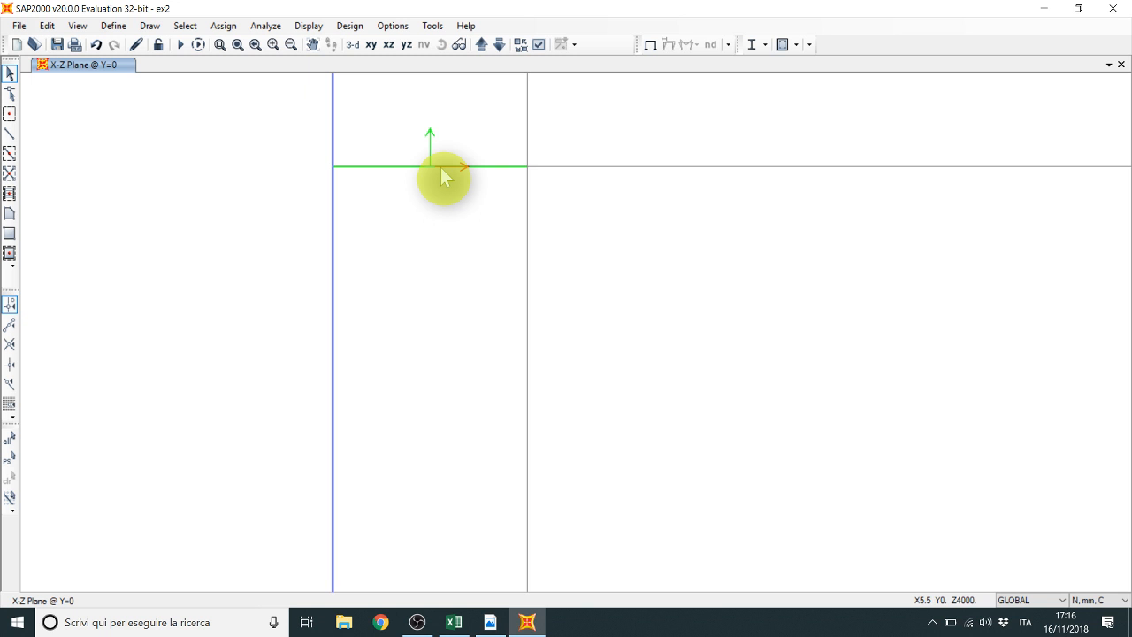
left_click(538, 44)
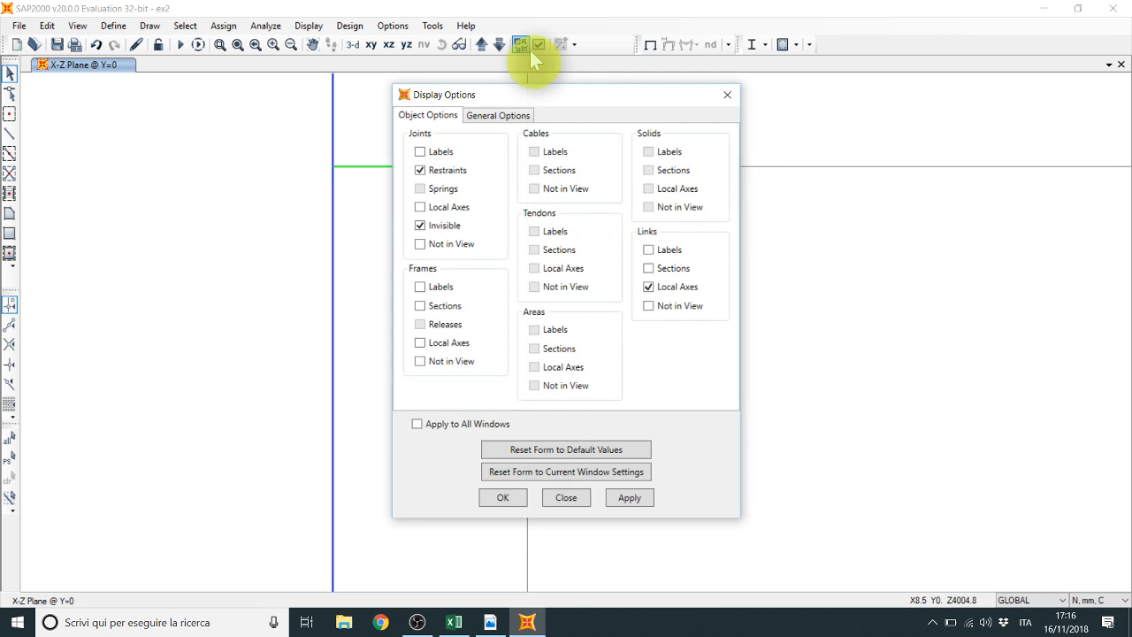
left_click(673, 287)
left_click(567, 497)
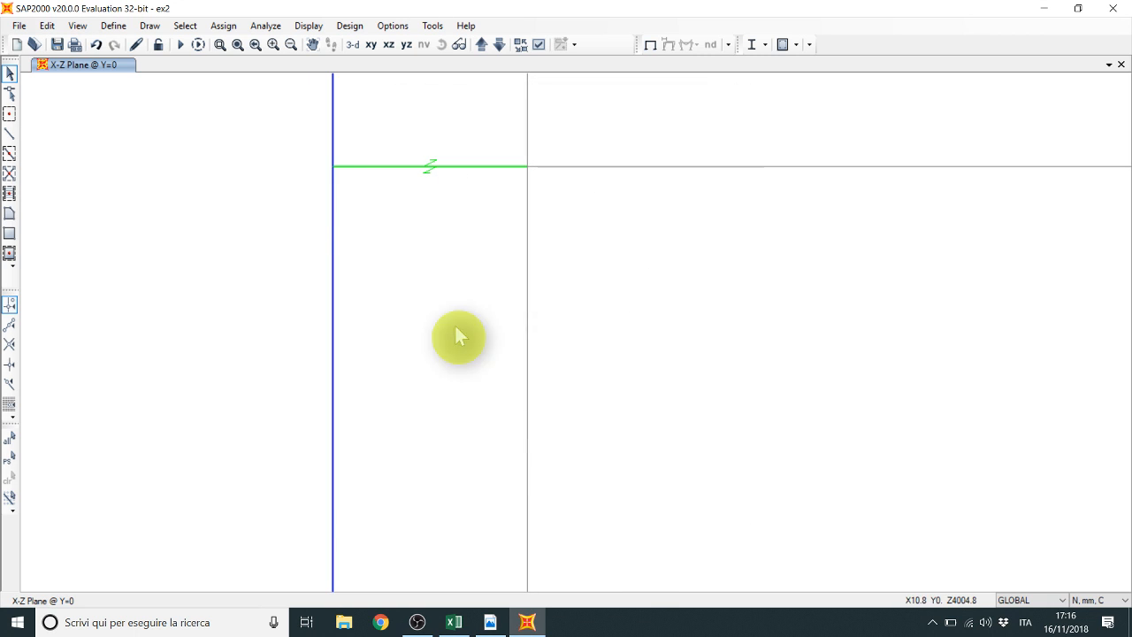
Step: Draw a straight IPE330 frame with continuous ends from the link's free end at X 10, Z 4000 to the existing beam segment at X 1250
left_click(241, 44)
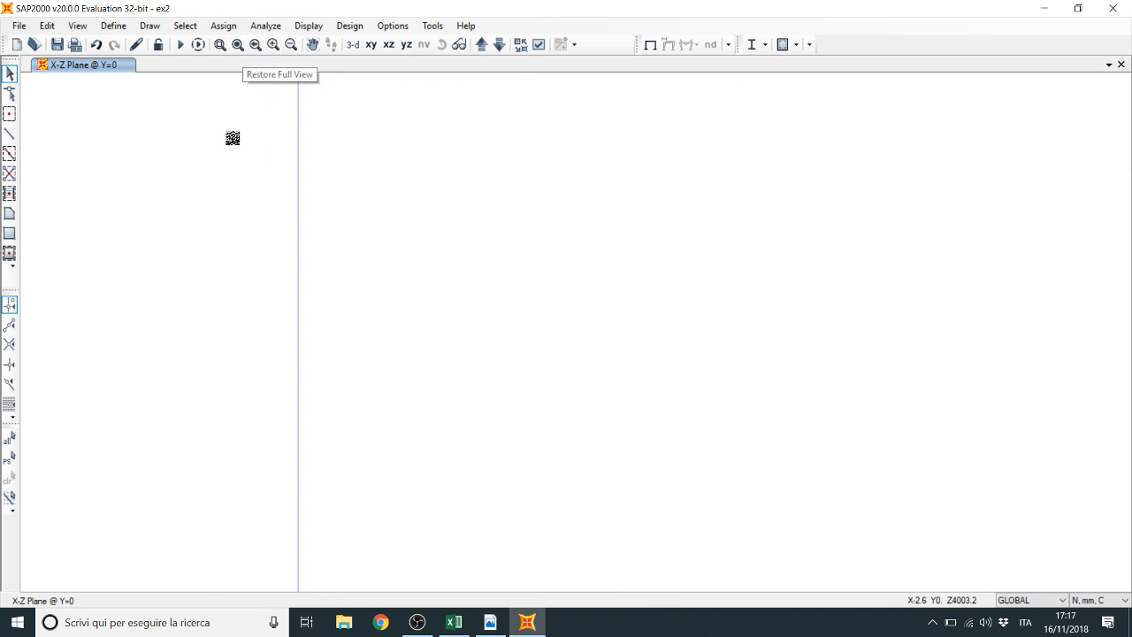
left_click(257, 44)
left_click(237, 44)
left_click(220, 44)
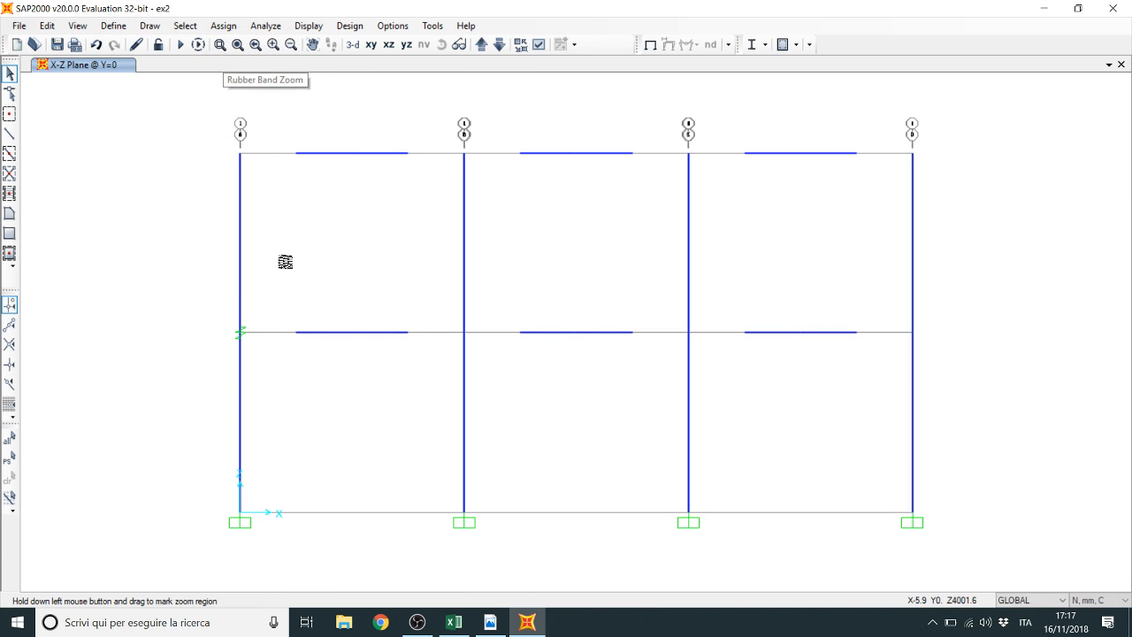
left_click_drag(232, 320, 319, 356)
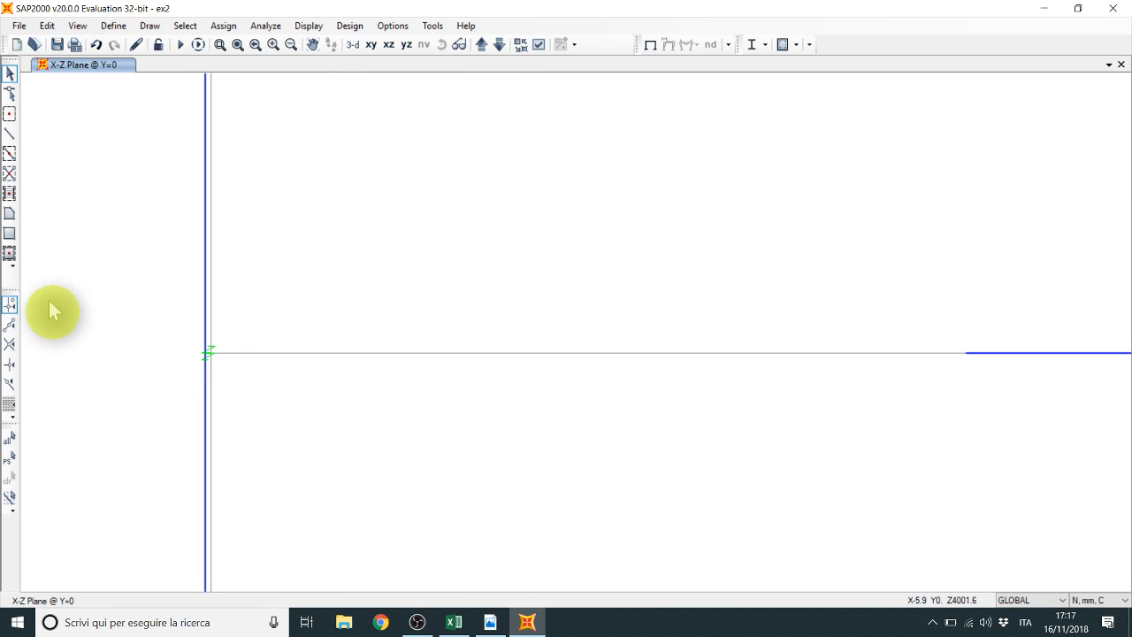
left_click(10, 132)
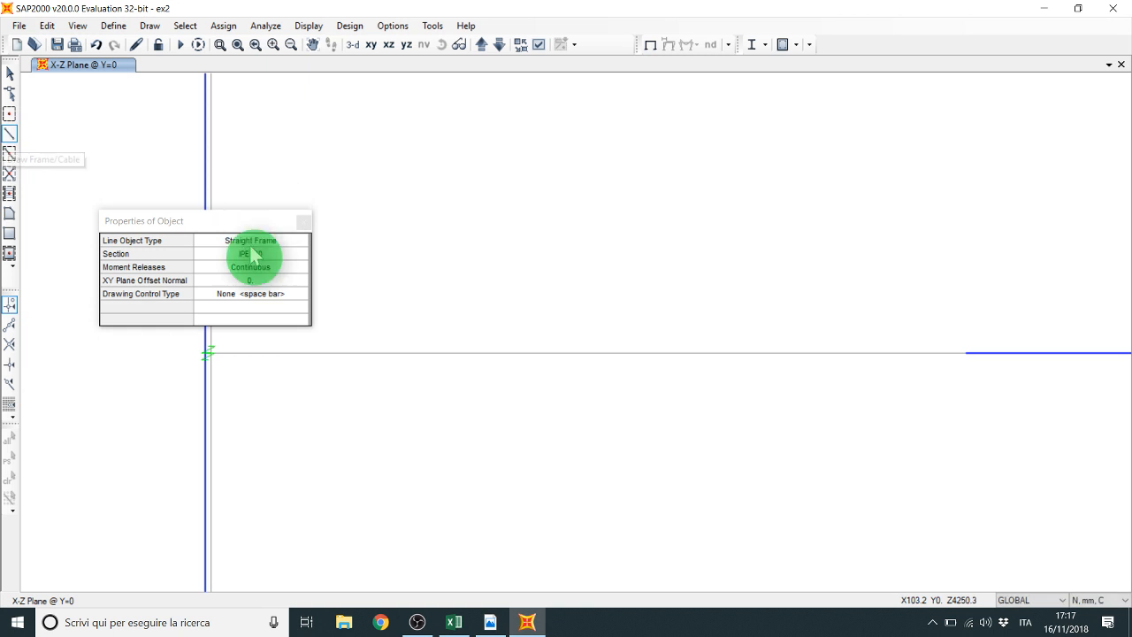
left_click_drag(236, 221, 167, 117)
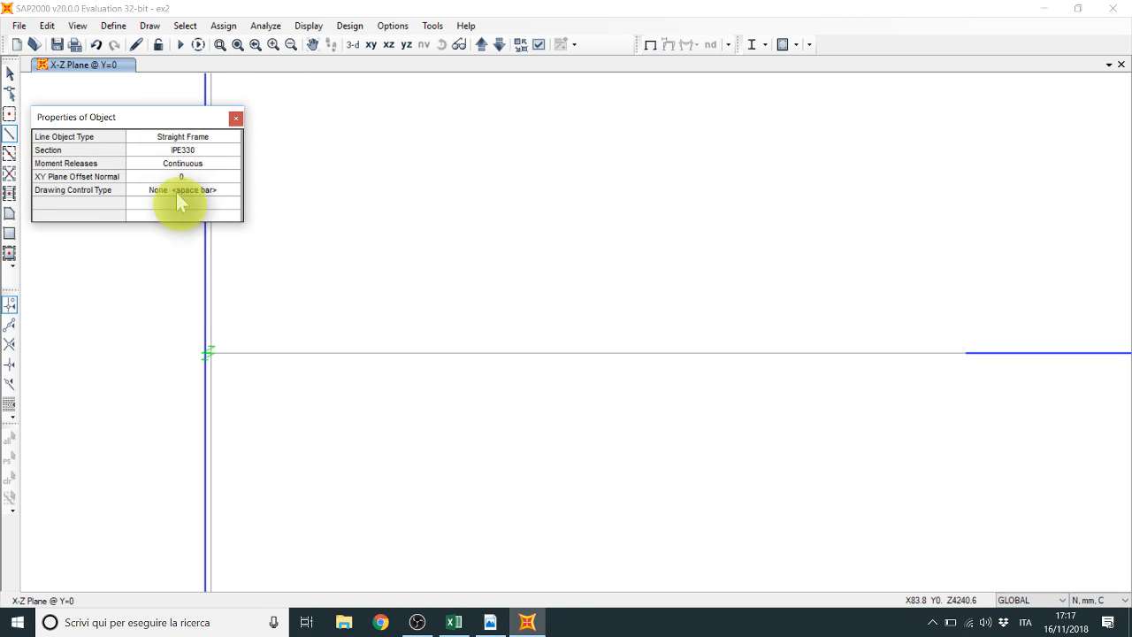
left_click(221, 358)
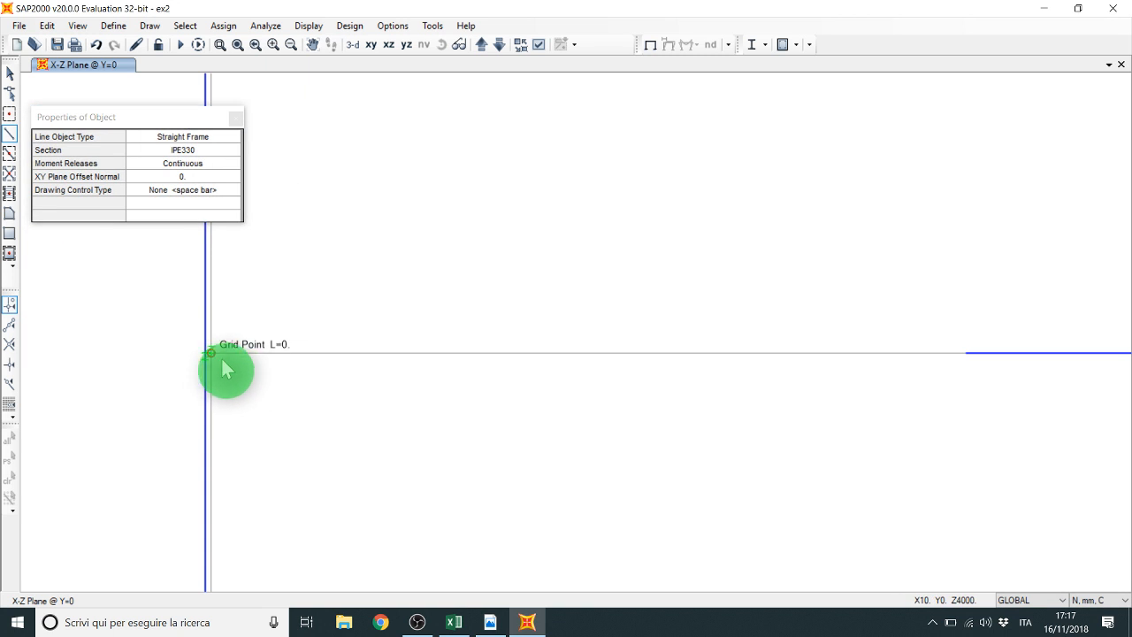
left_click(964, 353)
key("Escape")
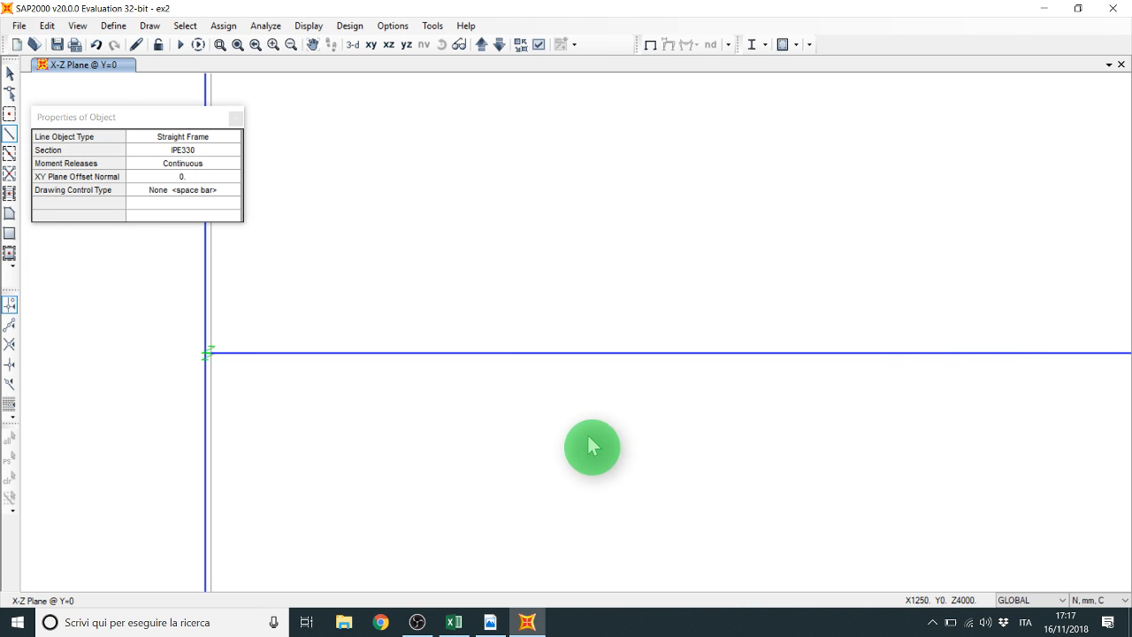
left_click(236, 117)
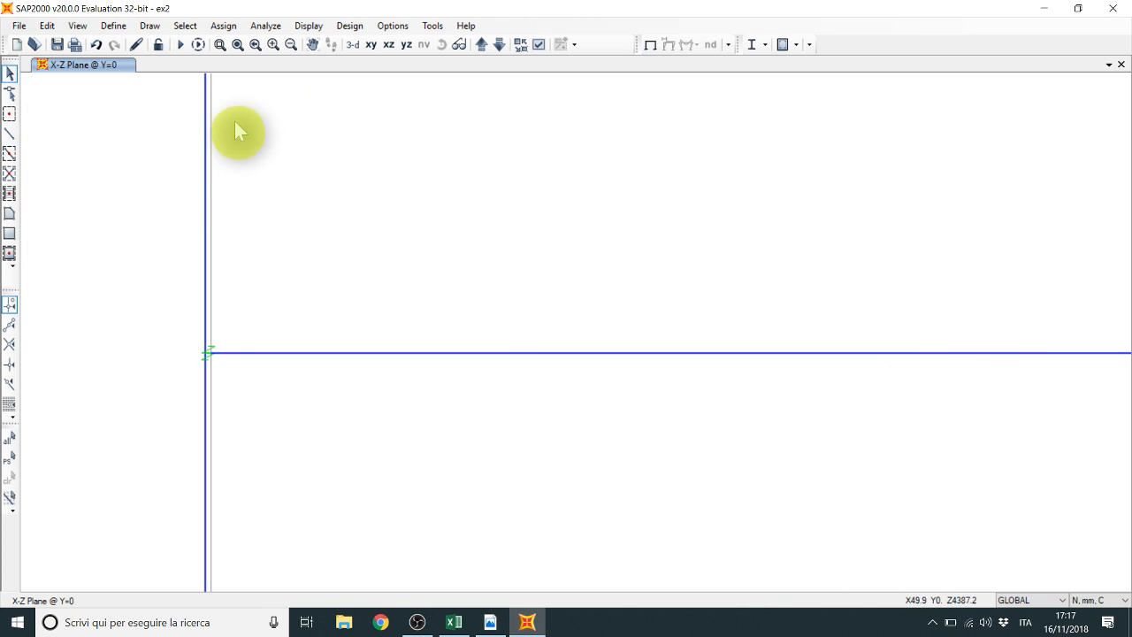
Step: Replicate the link and the IPE330 segment beside it once to the upper storey with a linear dz increment of 4000
left_click_drag(229, 333, 208, 372)
left_click_drag(177, 330, 259, 385)
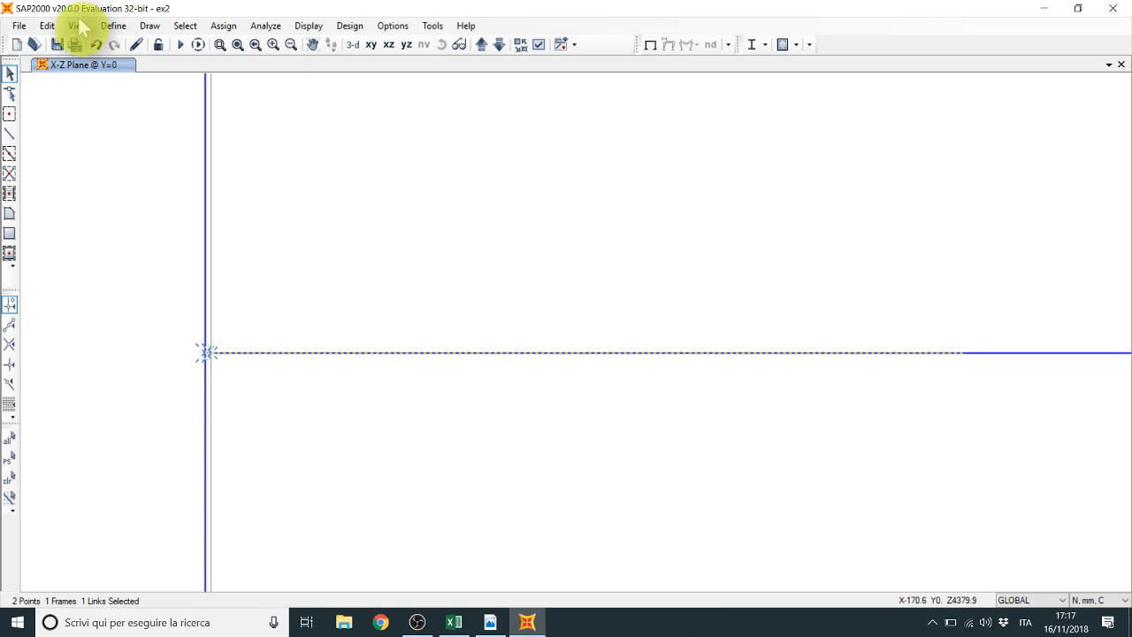
left_click(47, 25)
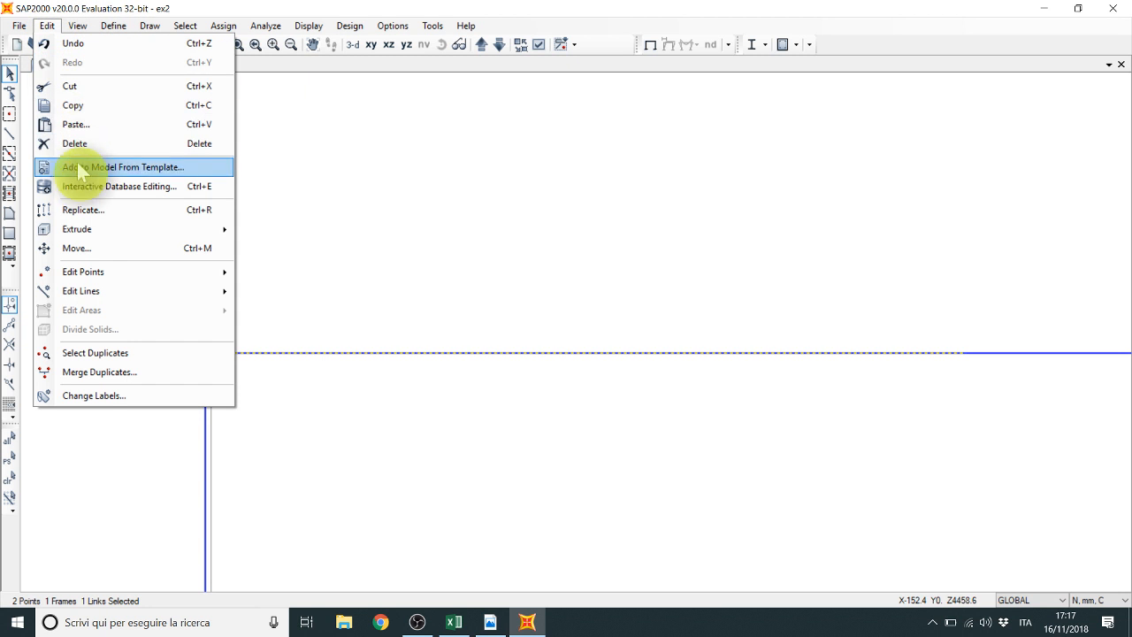
left_click(92, 214)
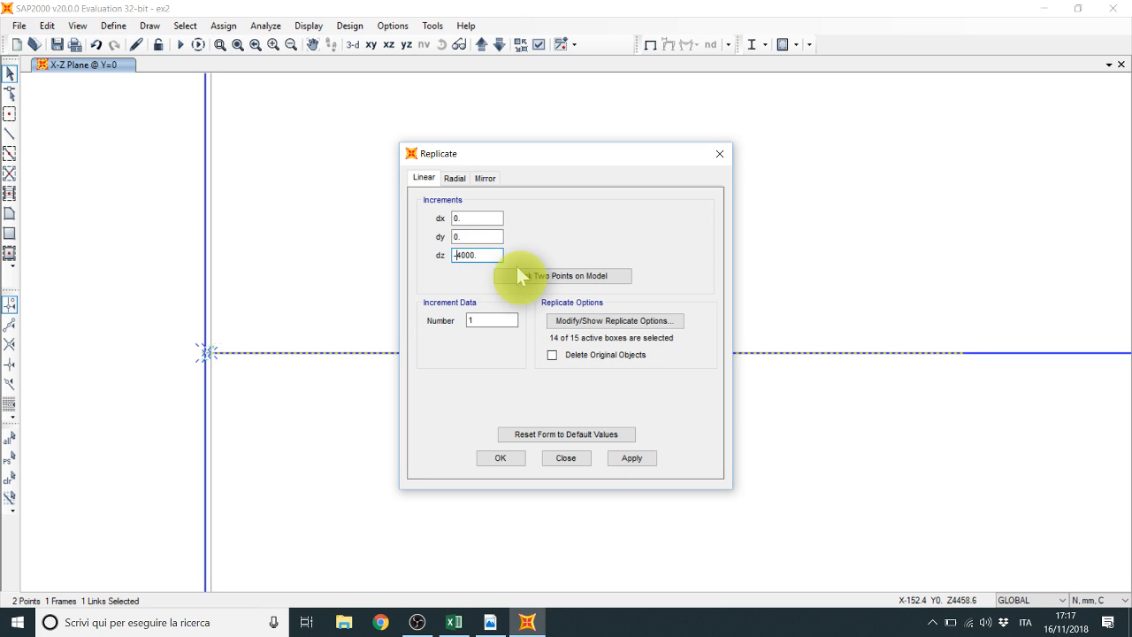
left_click(634, 458)
left_click(718, 155)
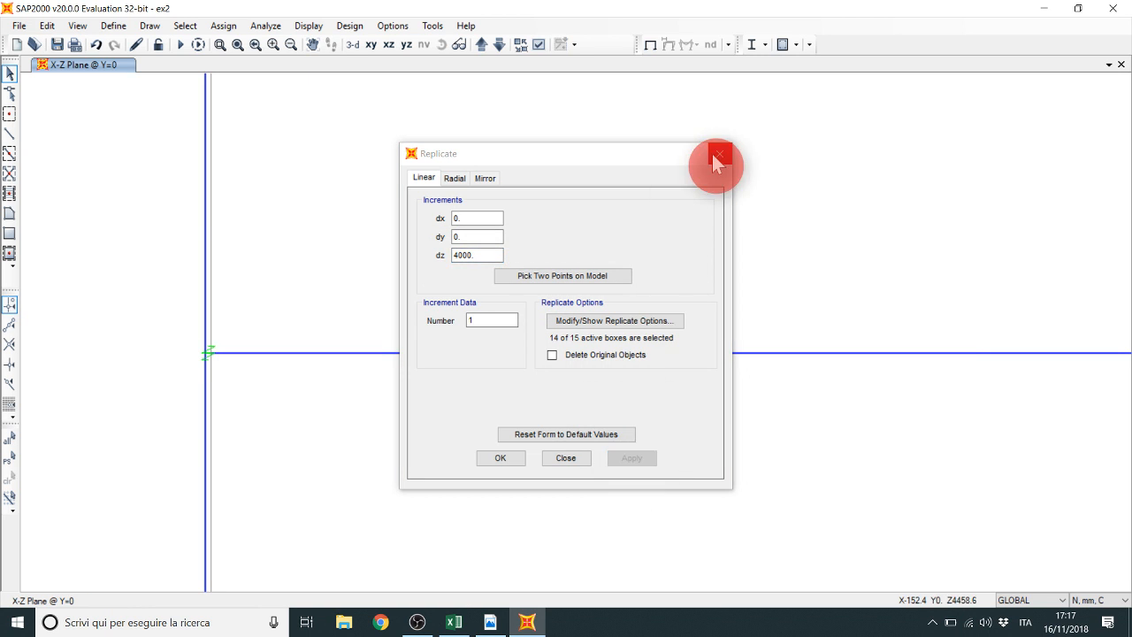
left_click(267, 42)
left_click(709, 153)
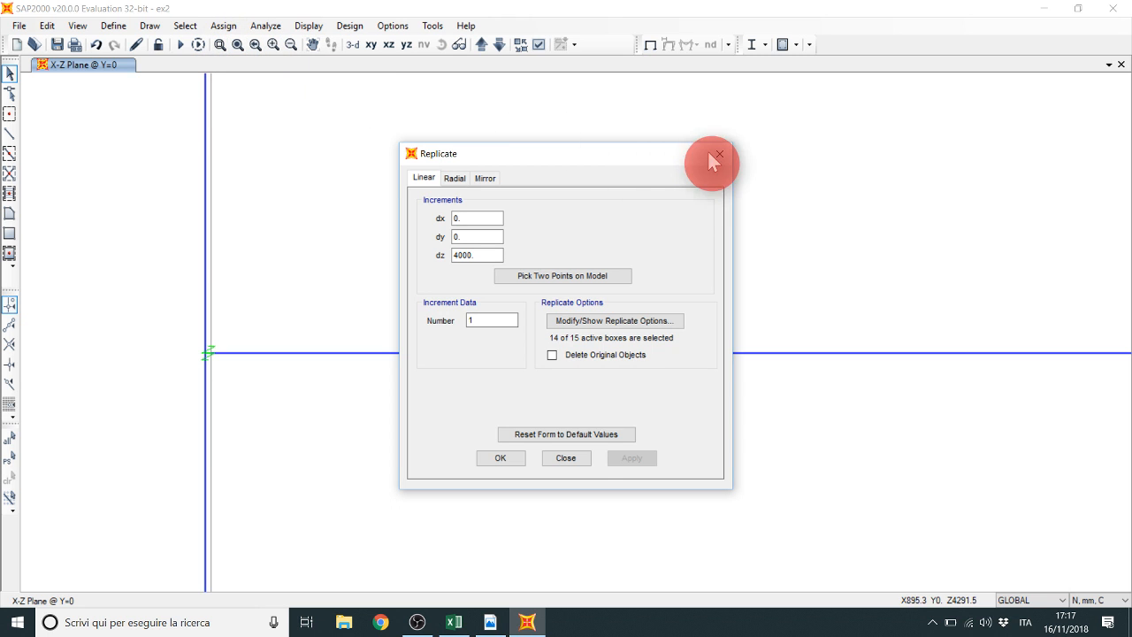
left_click(718, 155)
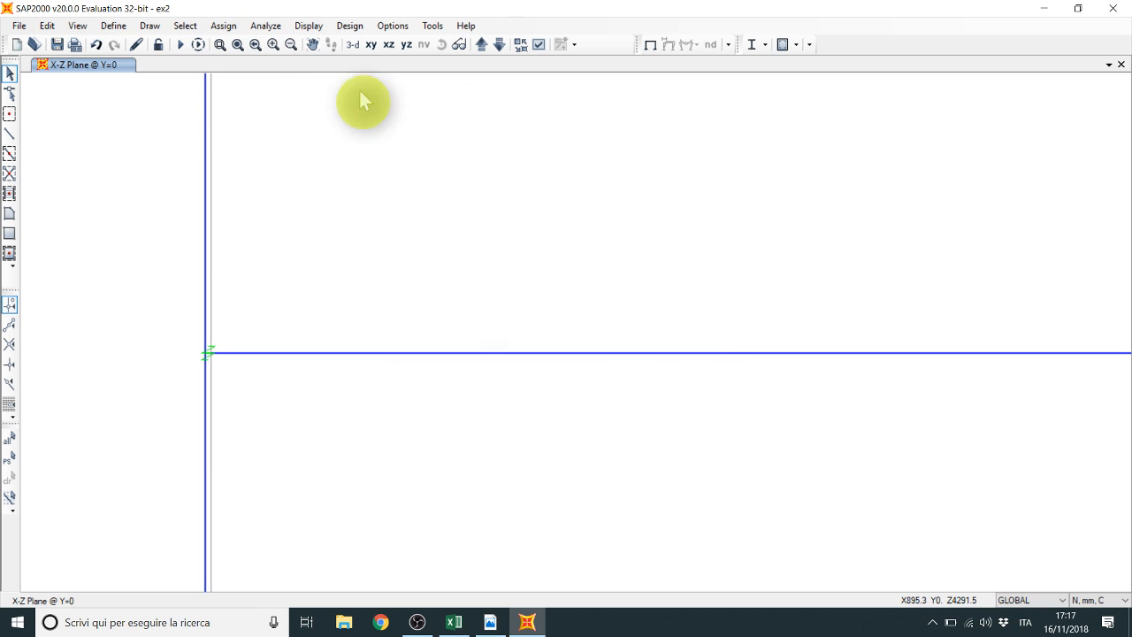
Step: Replicate the upper-storey link and its beam segment at the first column linearly with dx 5000, dz 0 and number 2
left_click(238, 44)
left_click(220, 43)
left_click_drag(235, 144, 261, 172)
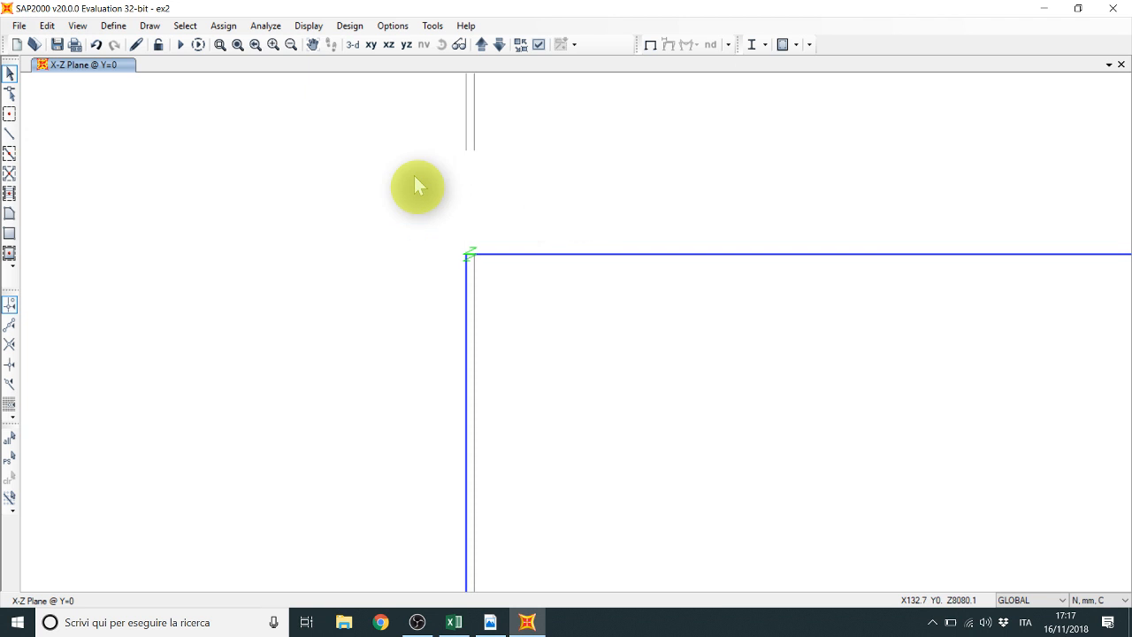
left_click(235, 48)
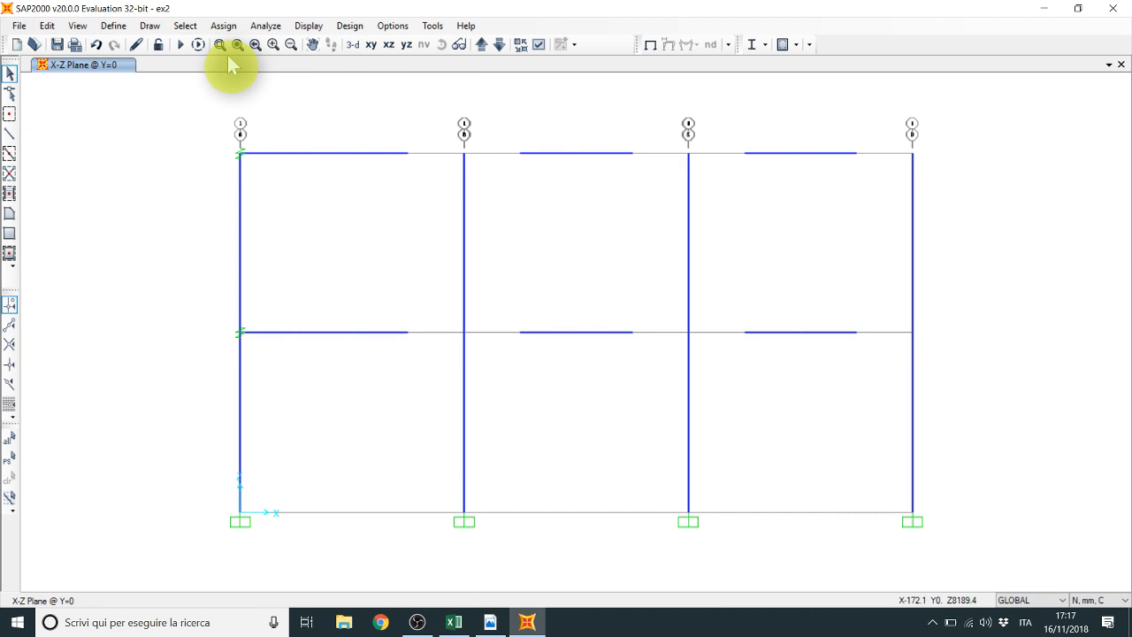
left_click(219, 45)
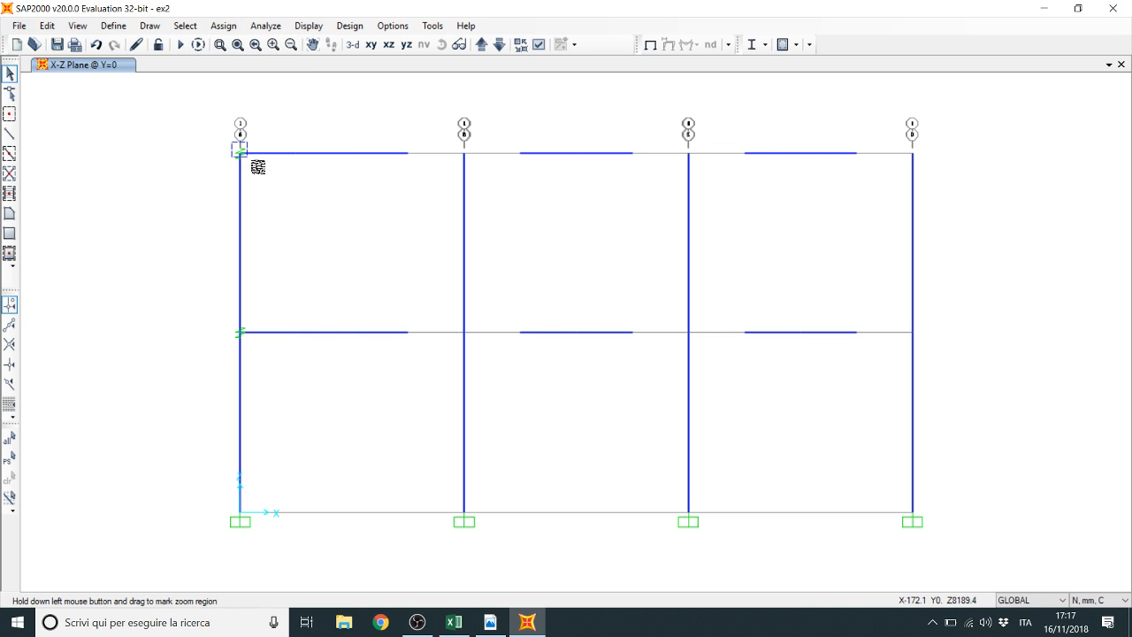
left_click_drag(233, 140, 264, 178)
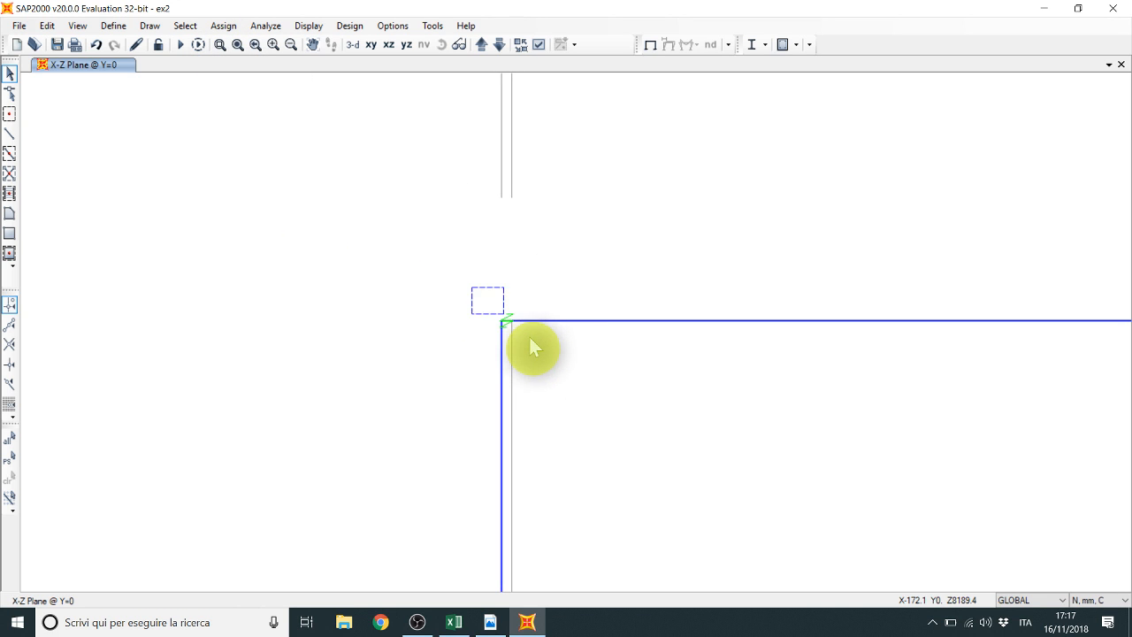
left_click_drag(529, 337, 543, 345)
left_click_drag(637, 294, 617, 347)
left_click(113, 25)
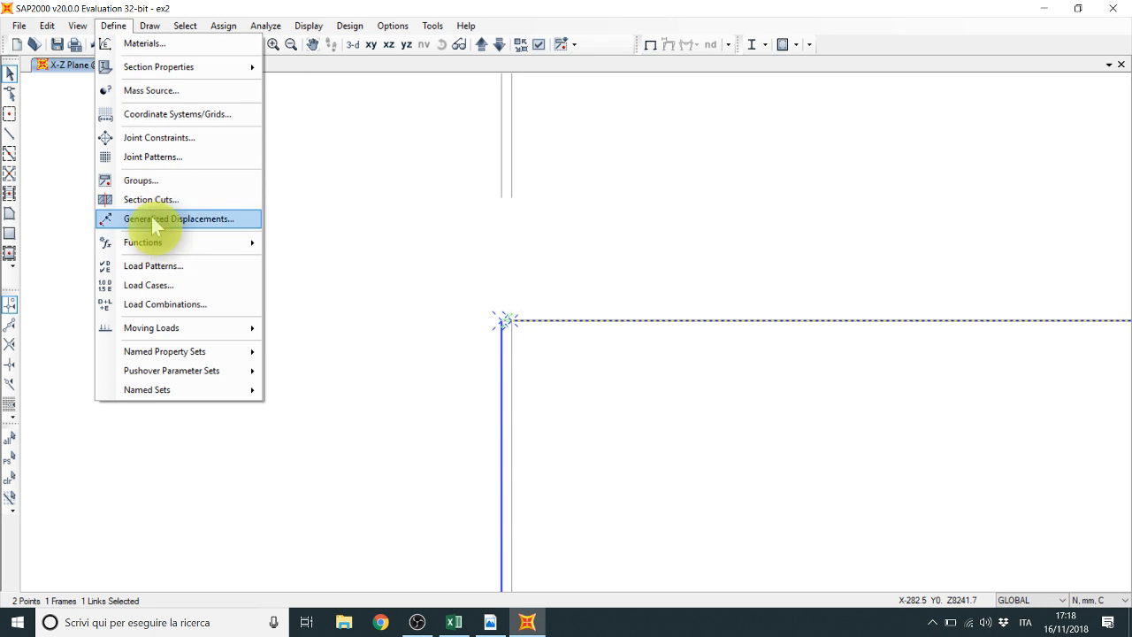
left_click(47, 26)
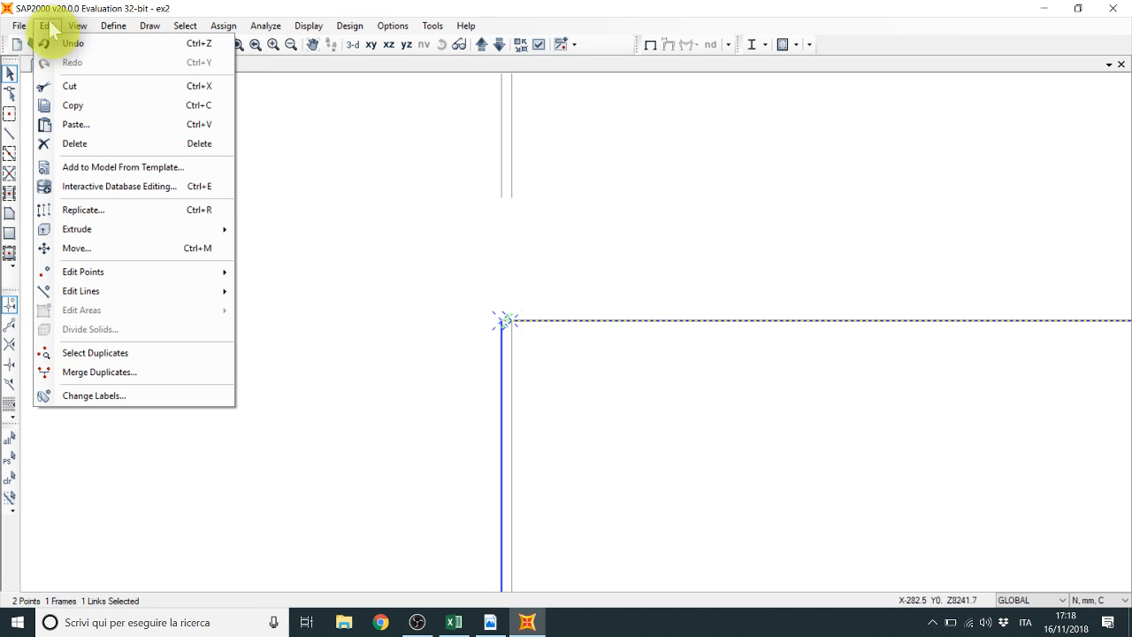
left_click(91, 206)
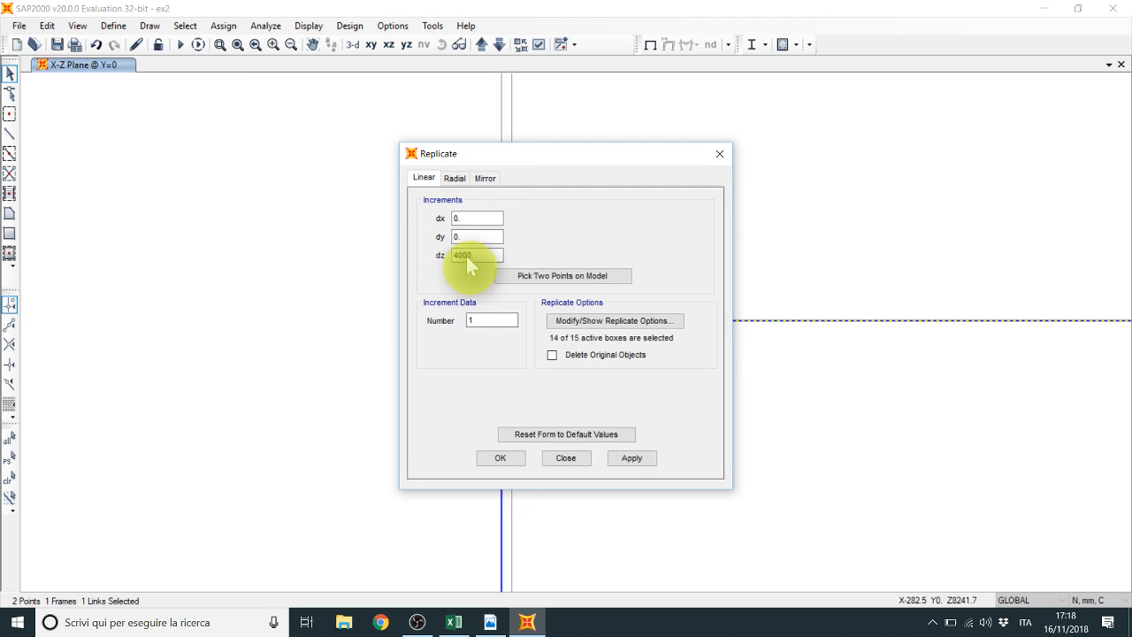
left_click_drag(483, 255, 438, 255)
type("0")
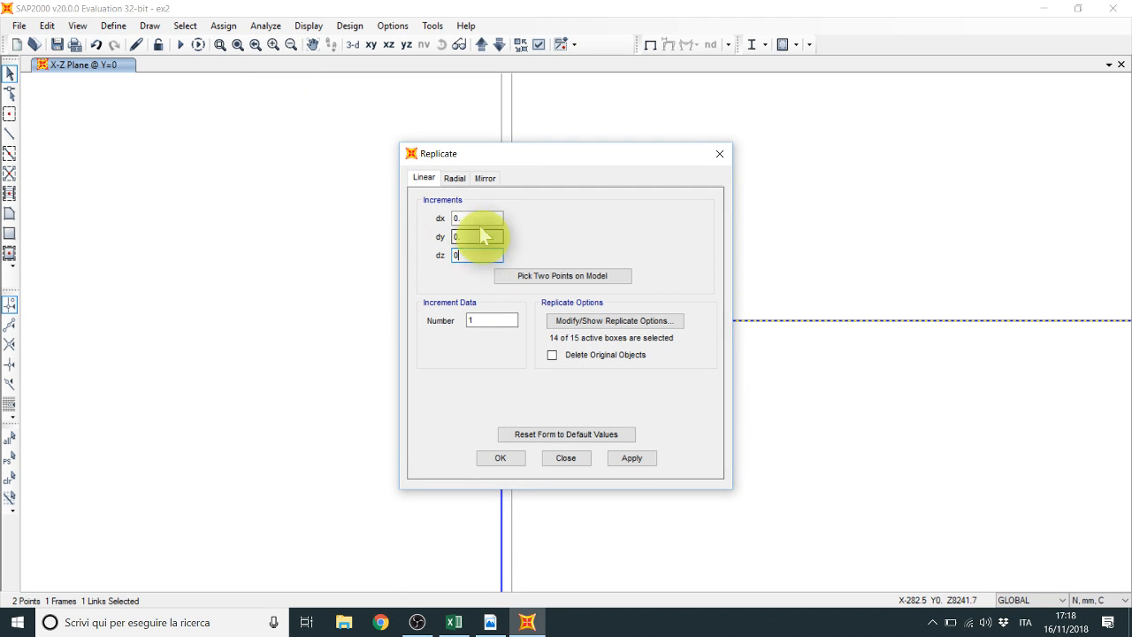
left_click_drag(482, 219, 431, 216)
type("5000")
left_click(492, 321)
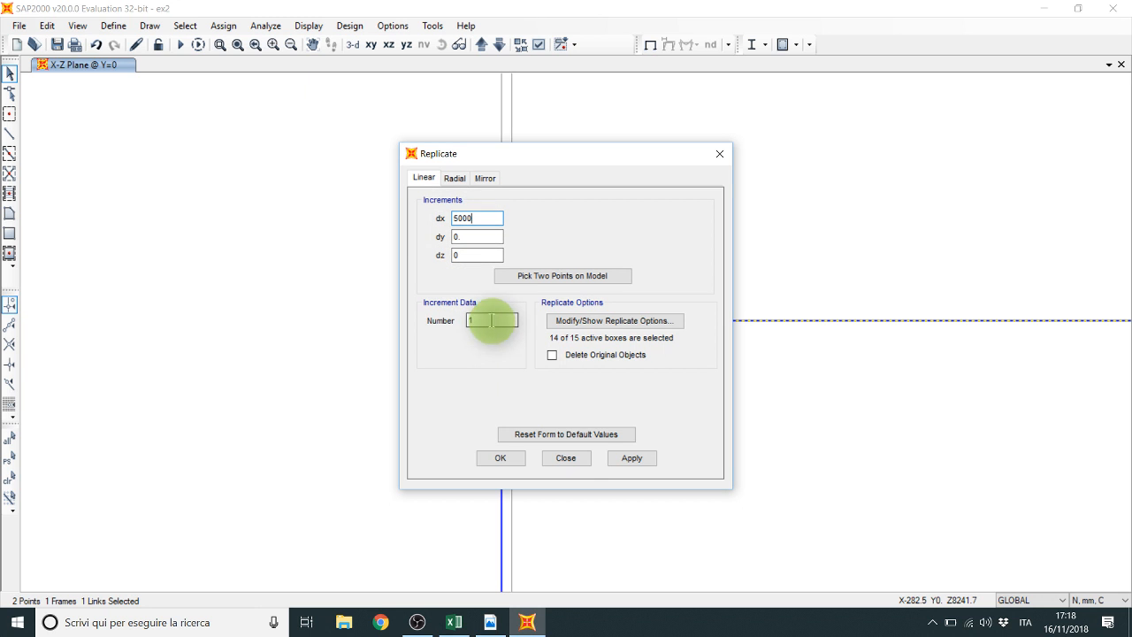
left_click_drag(492, 321, 442, 322)
type("2")
left_click(634, 460)
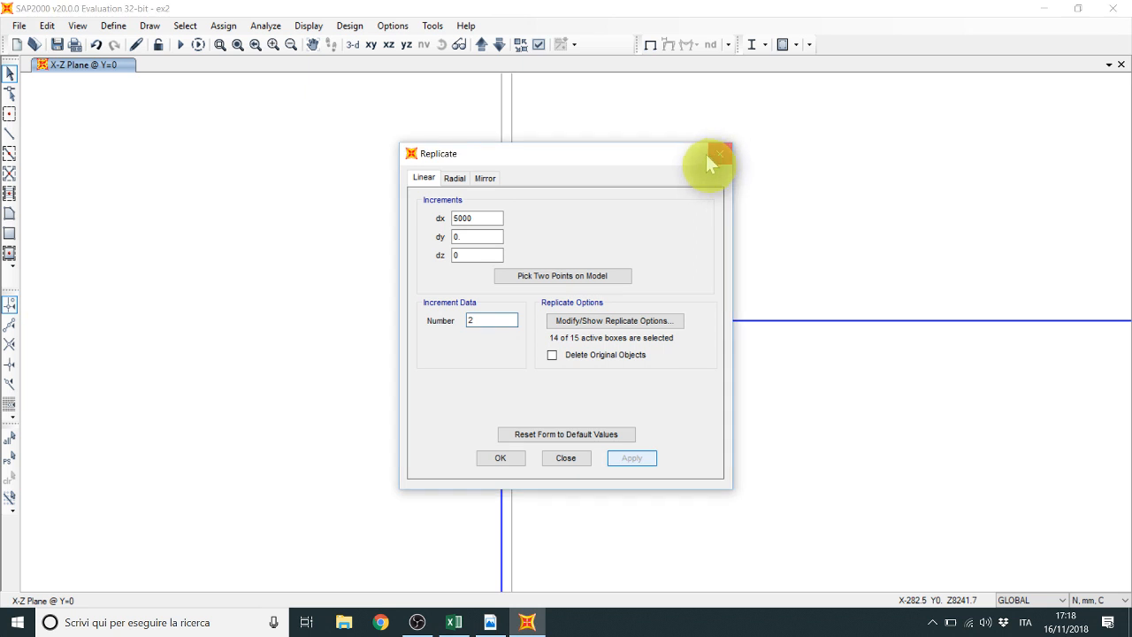
left_click(236, 46)
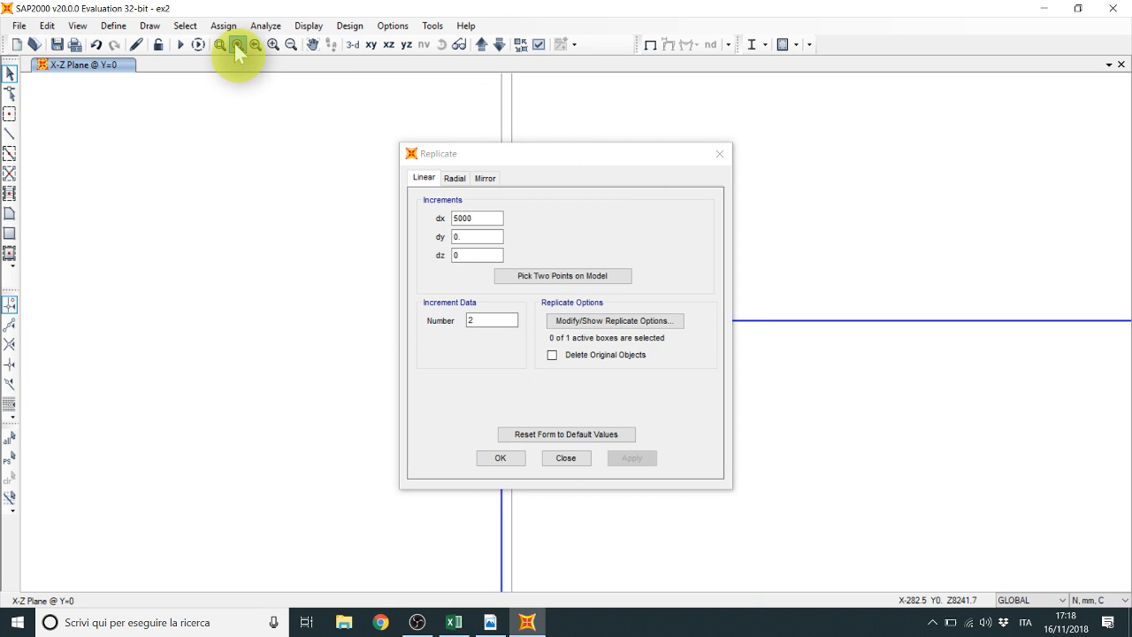
left_click(720, 157)
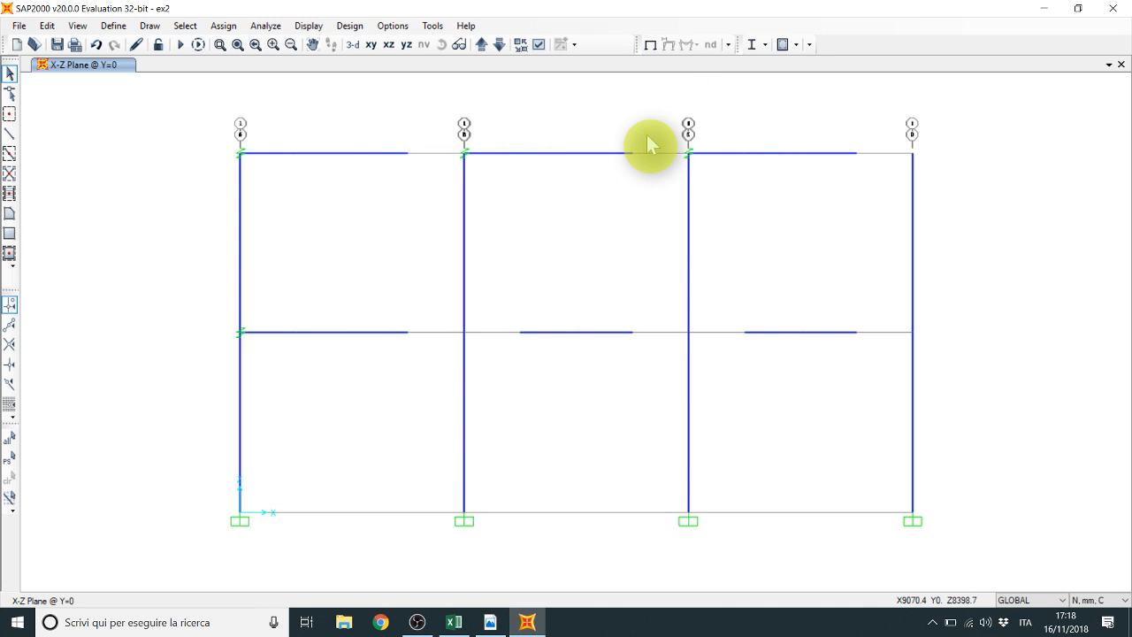
Step: Replicate the lower-storey link and its adjoining beam segment at the first column linearly with dx 5000, dz 0 and number 2
left_click(220, 44)
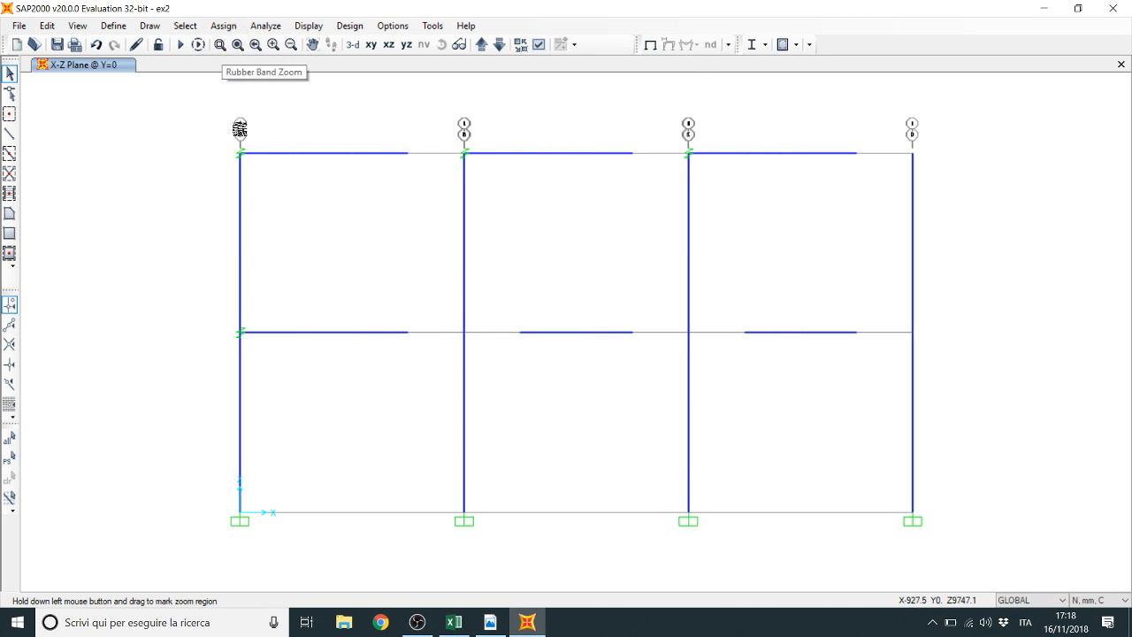
left_click_drag(225, 311, 266, 348)
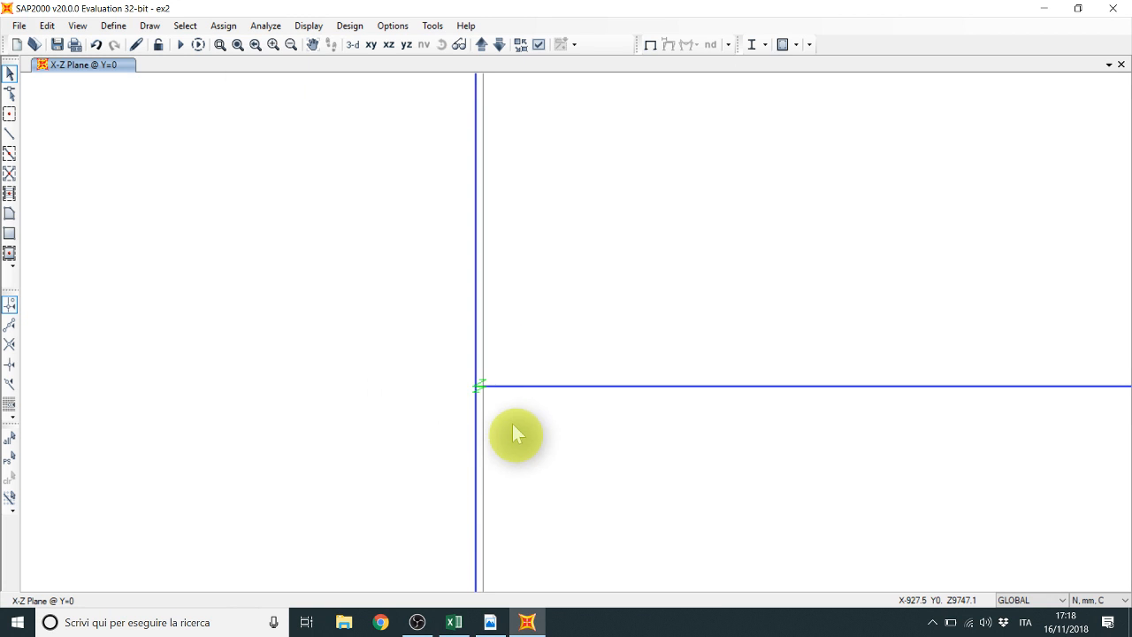
left_click_drag(447, 354, 533, 433)
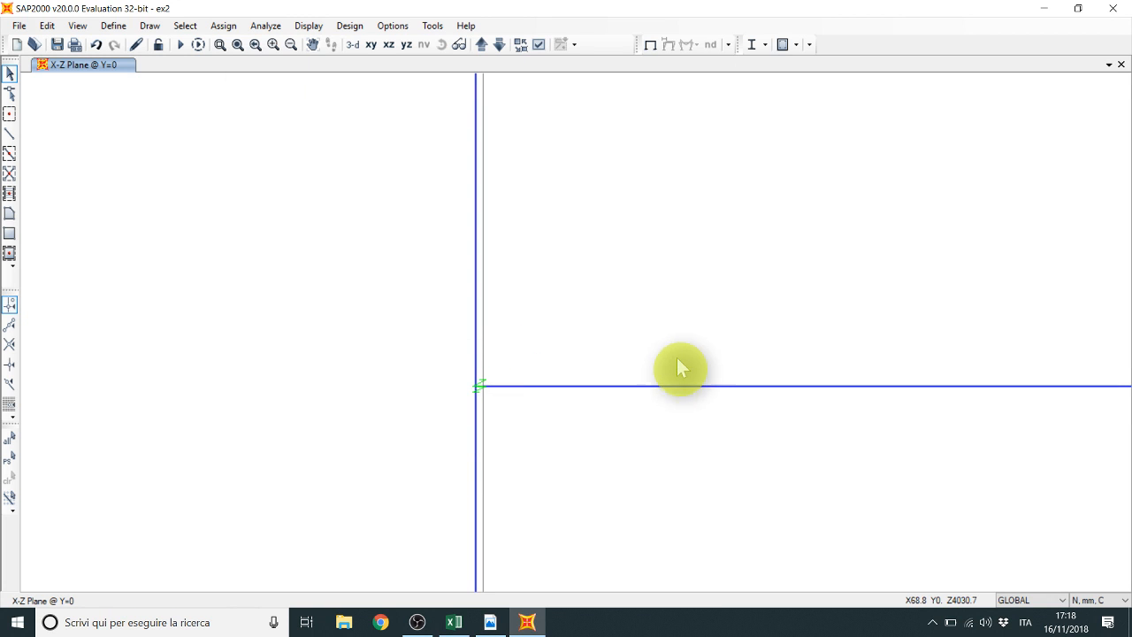
left_click_drag(677, 357, 628, 421)
left_click(111, 25)
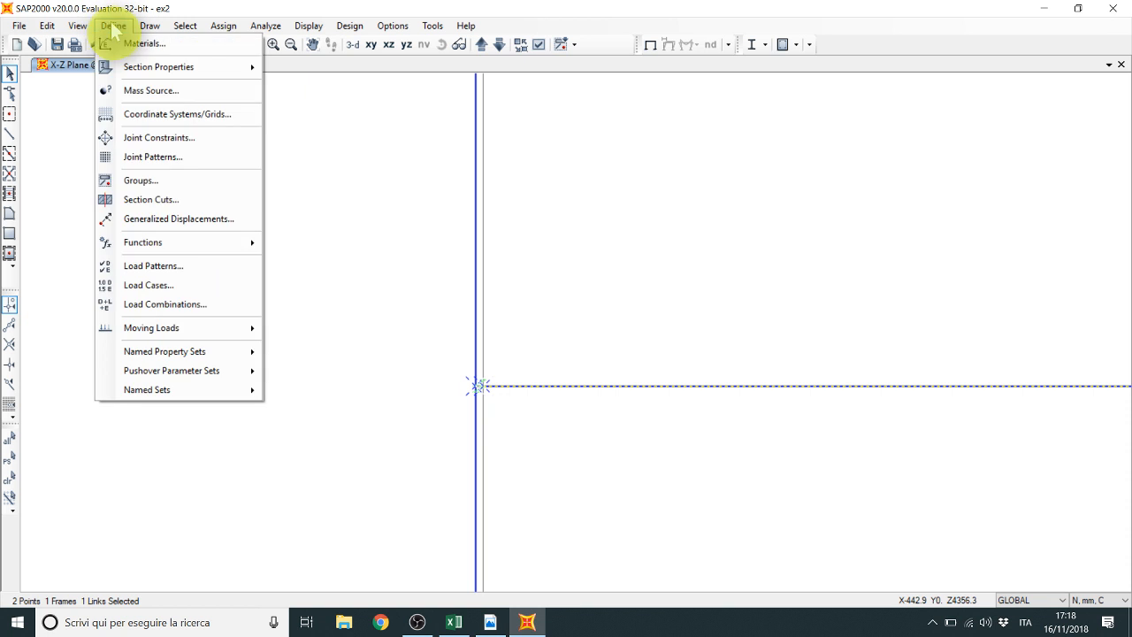
left_click(71, 13)
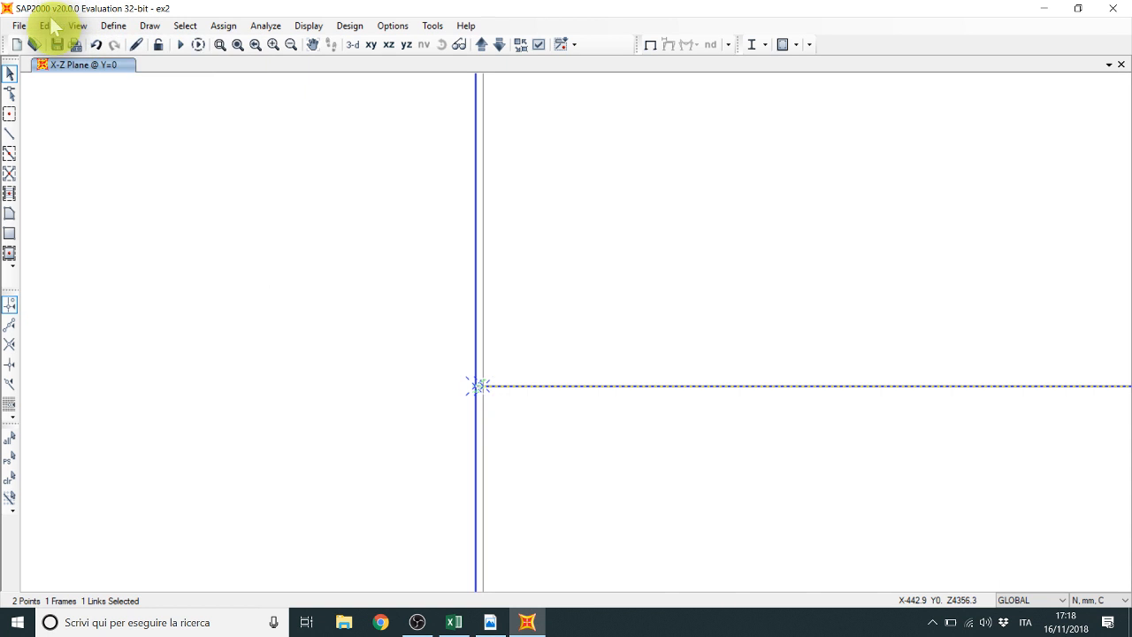
left_click(47, 25)
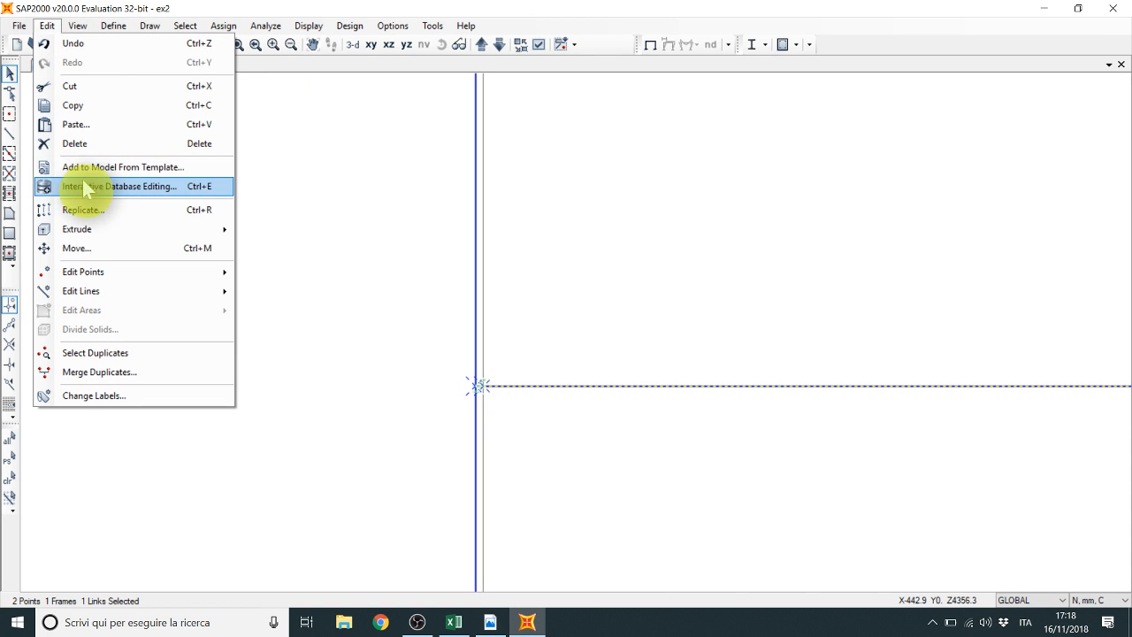
key("Return")
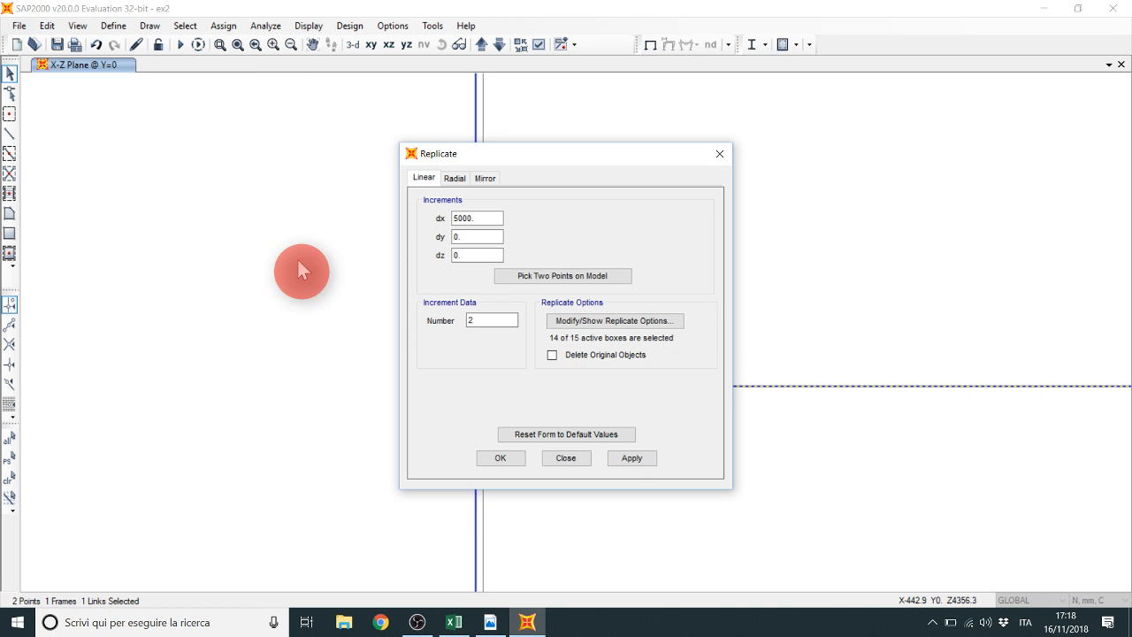
left_click(632, 459)
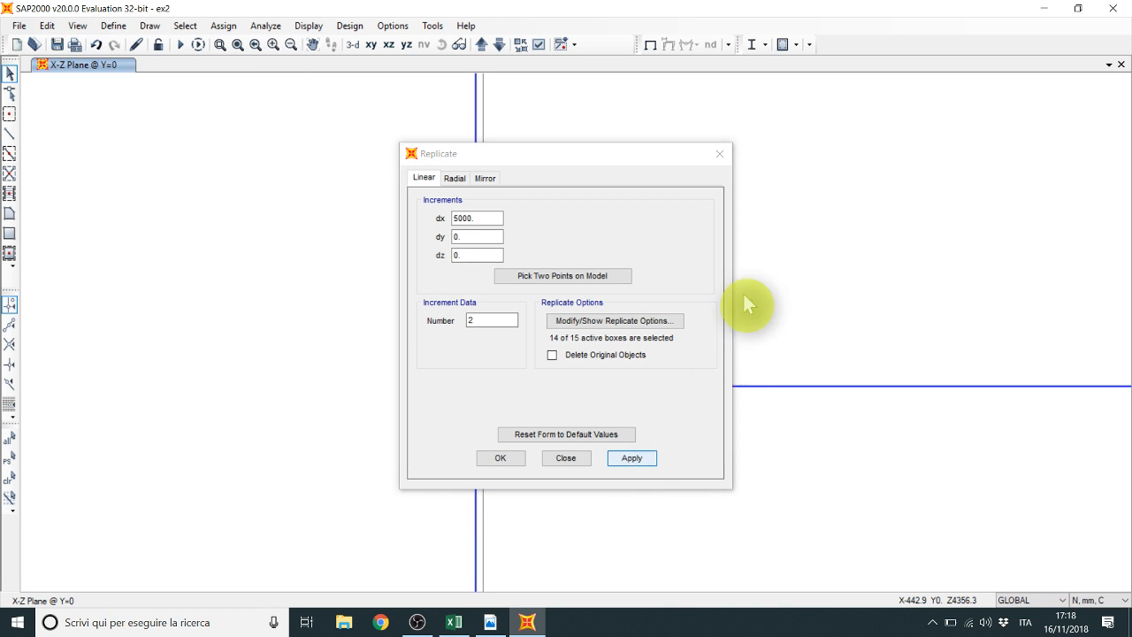
left_click(718, 154)
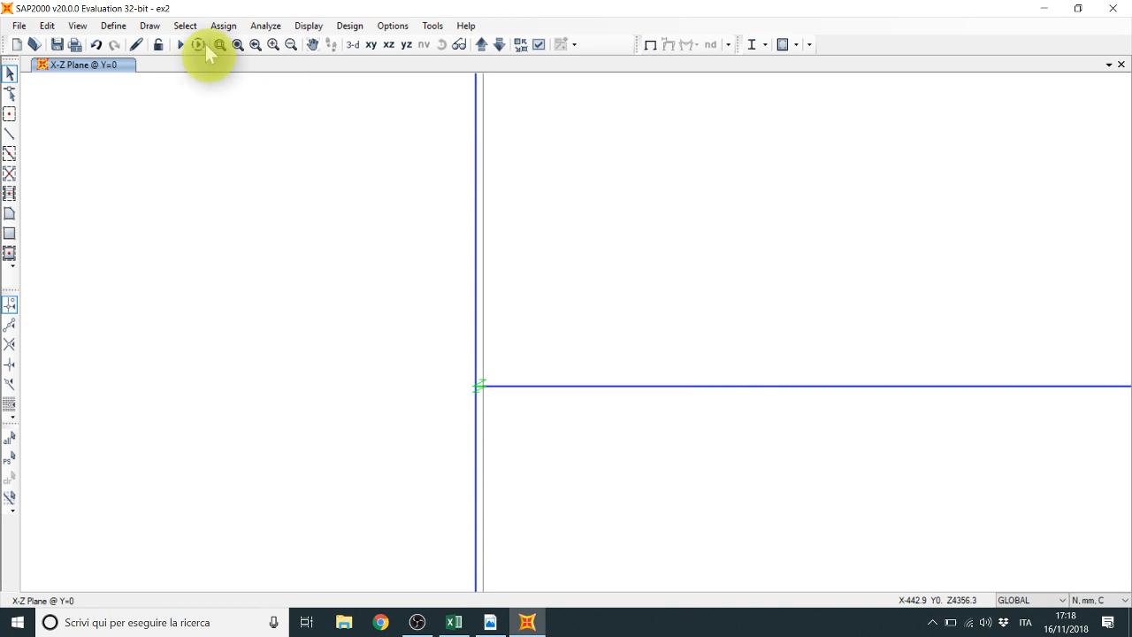
Step: Try a LIN1 two-joint link from the top of column B at X 5000, Z 8000 to X 4990, and delete it
left_click(237, 45)
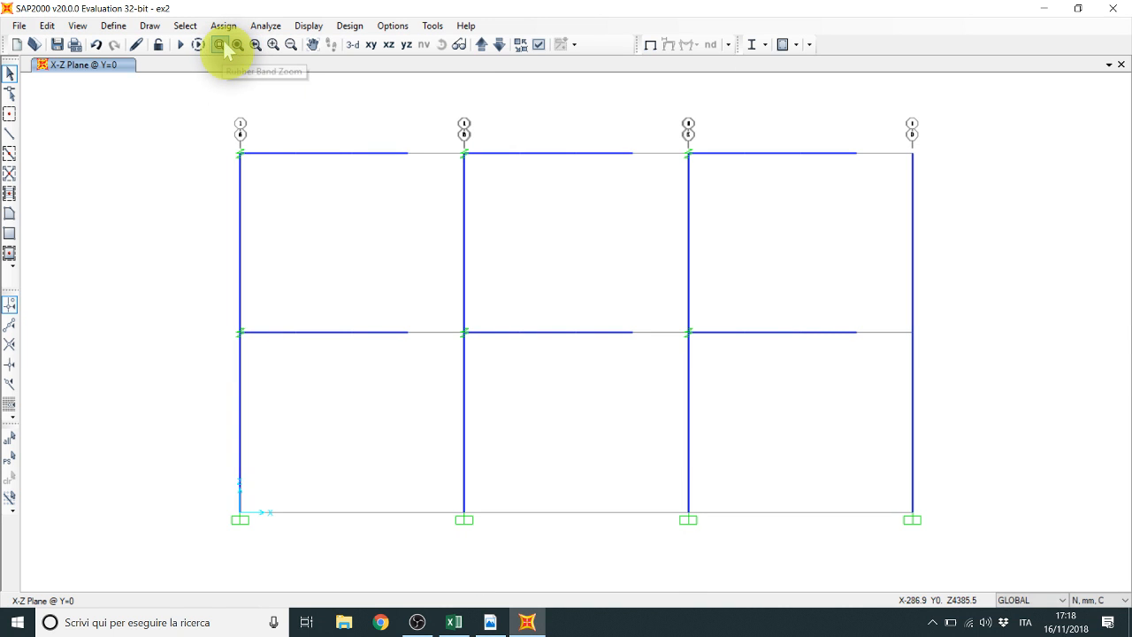
left_click(221, 44)
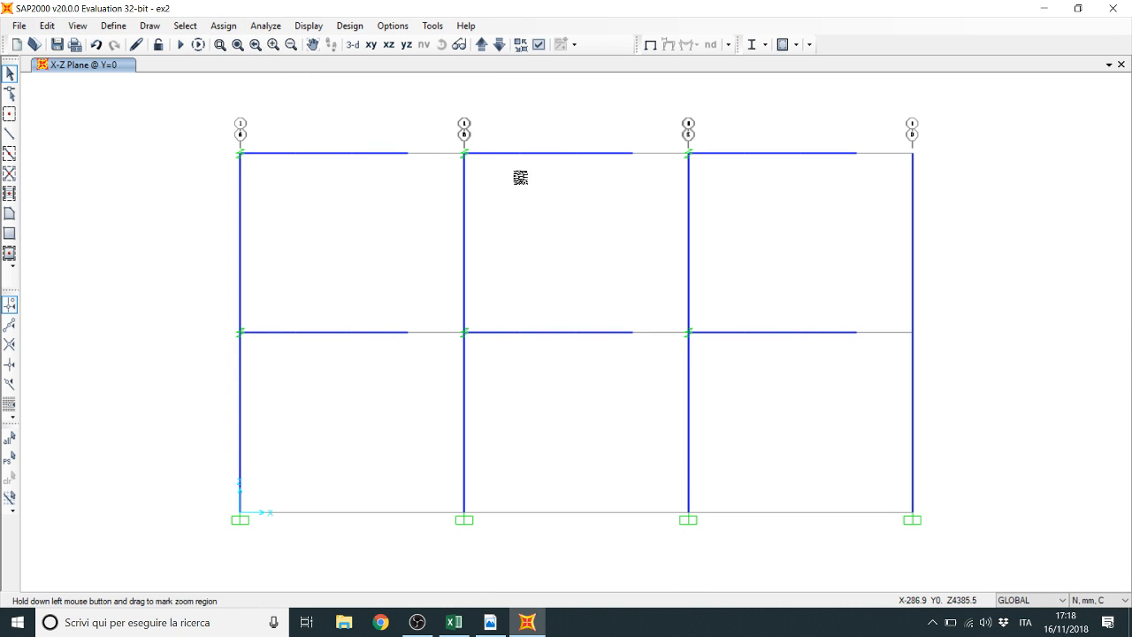
left_click_drag(485, 169, 533, 192)
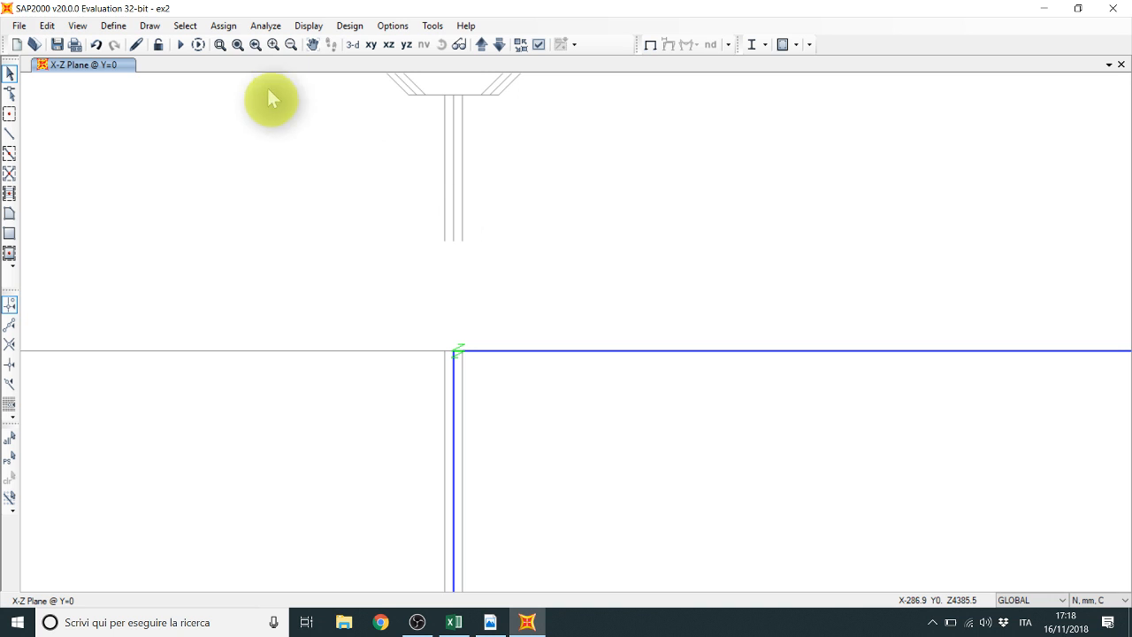
left_click(220, 44)
left_click_drag(529, 391, 531, 393)
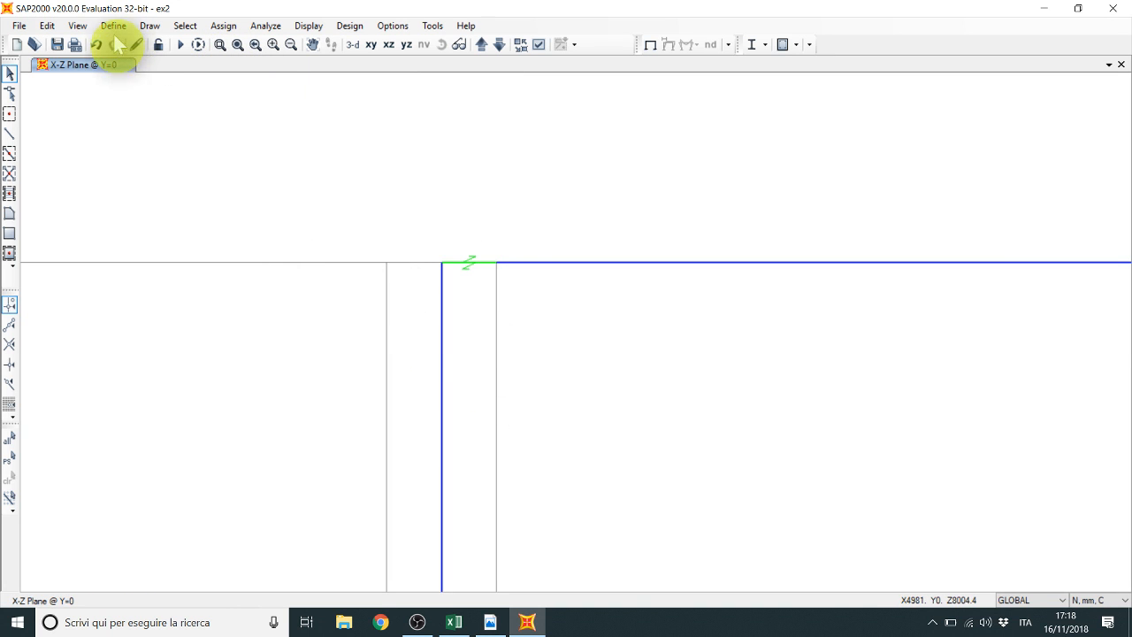
left_click(149, 25)
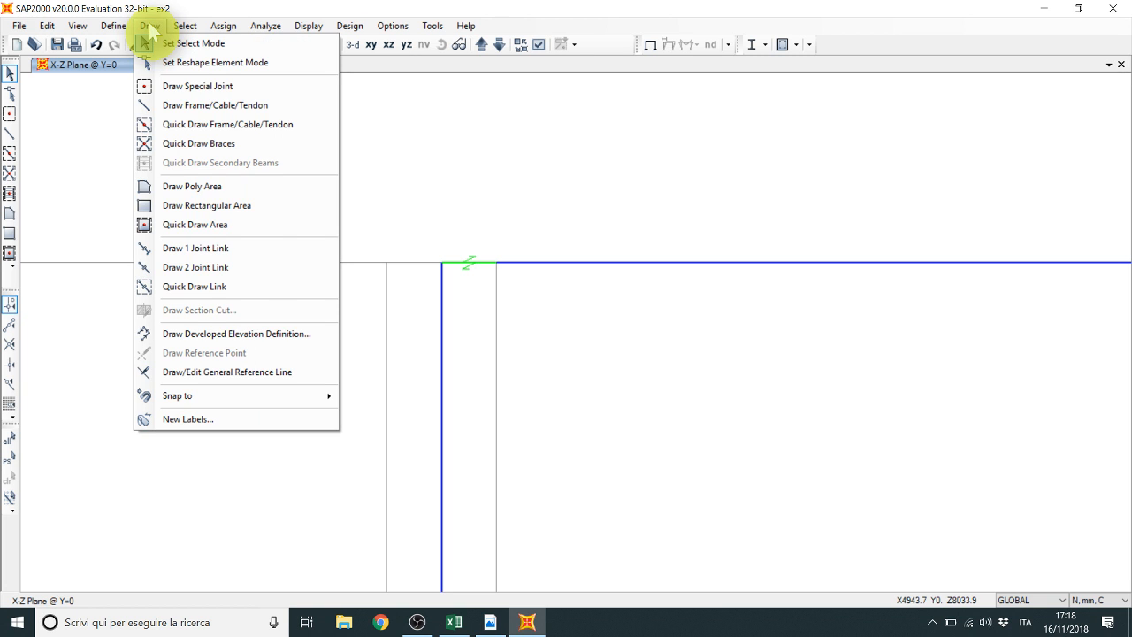
left_click(250, 268)
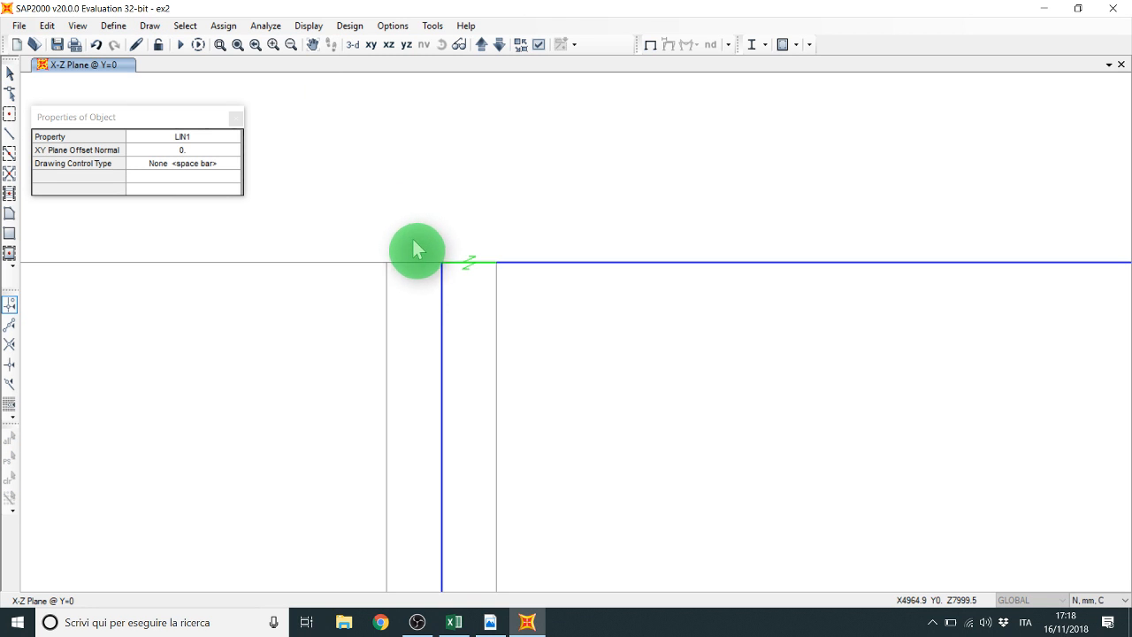
left_click(441, 263)
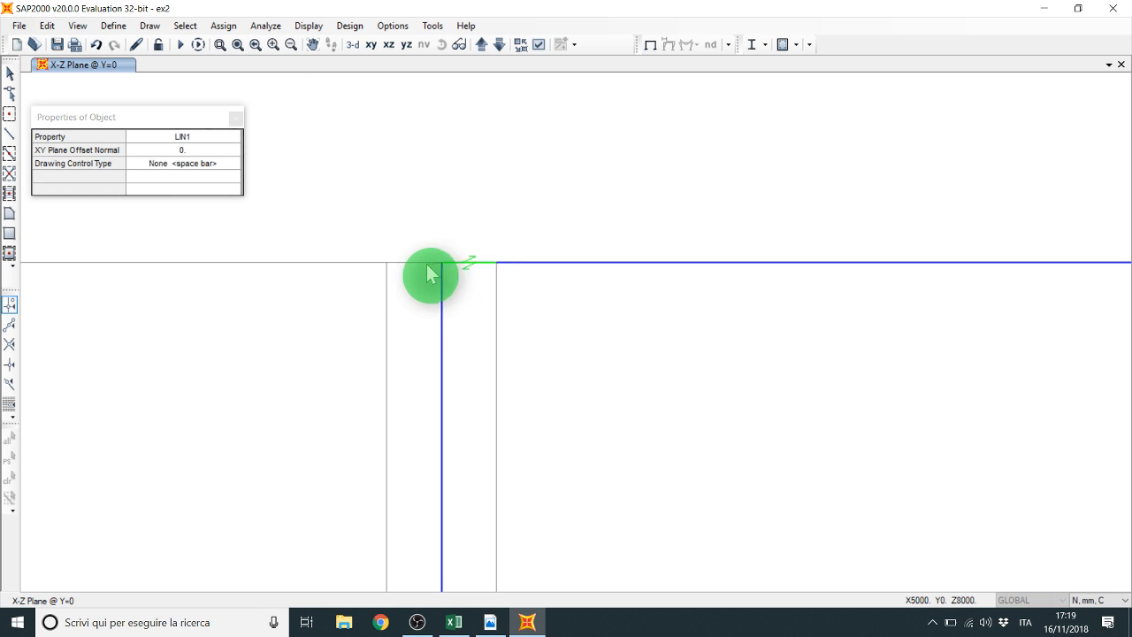
left_click(387, 263)
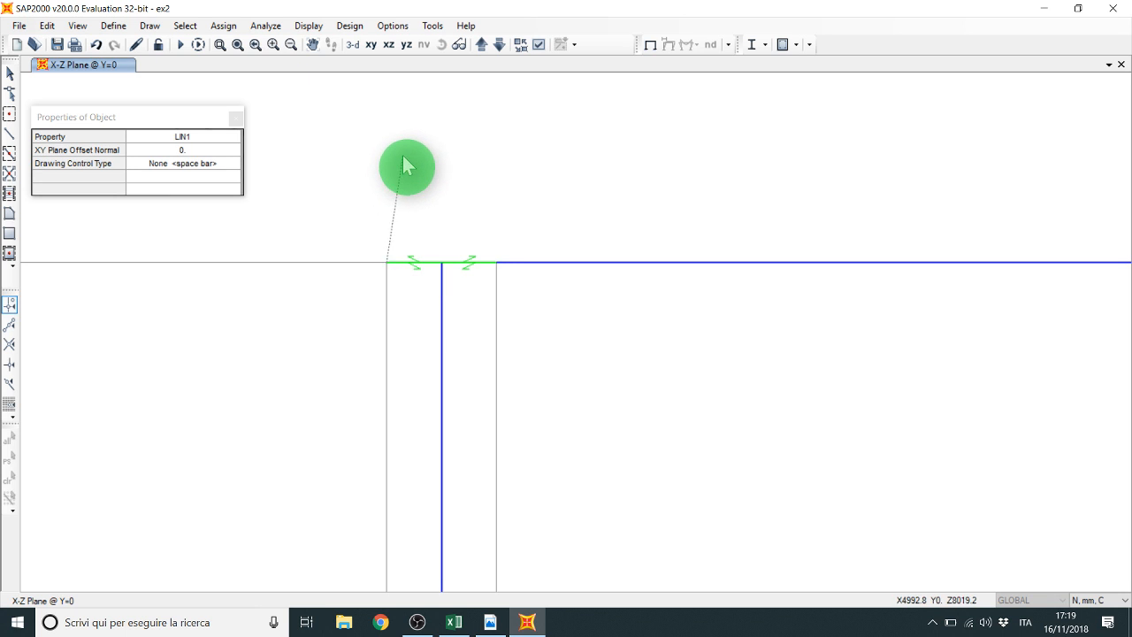
key("Escape")
left_click(235, 116)
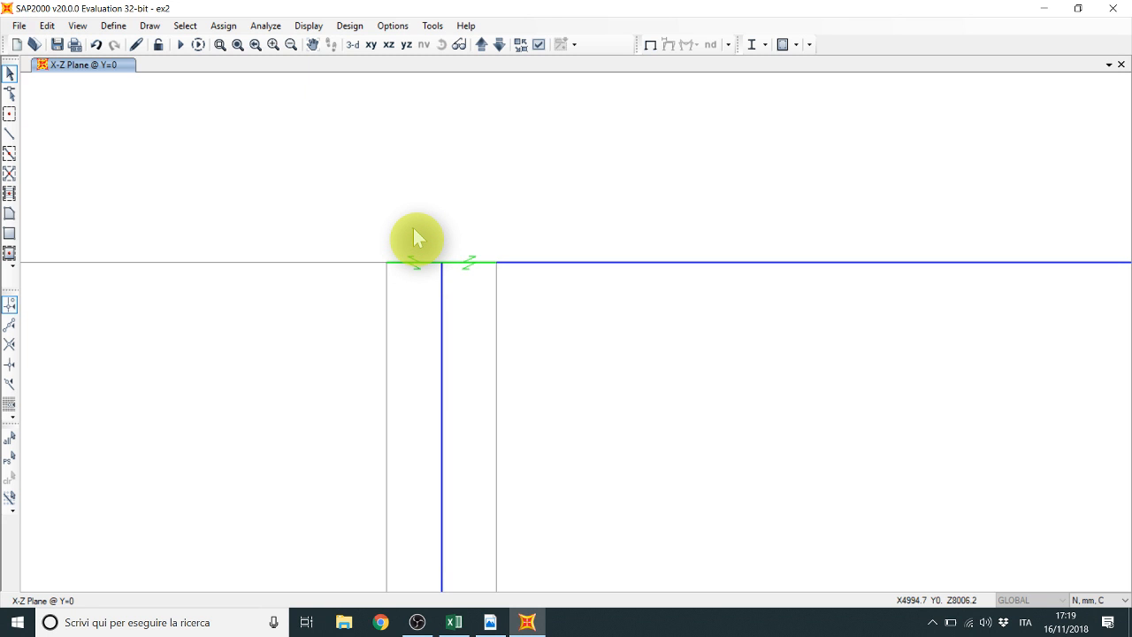
left_click_drag(414, 227, 402, 281)
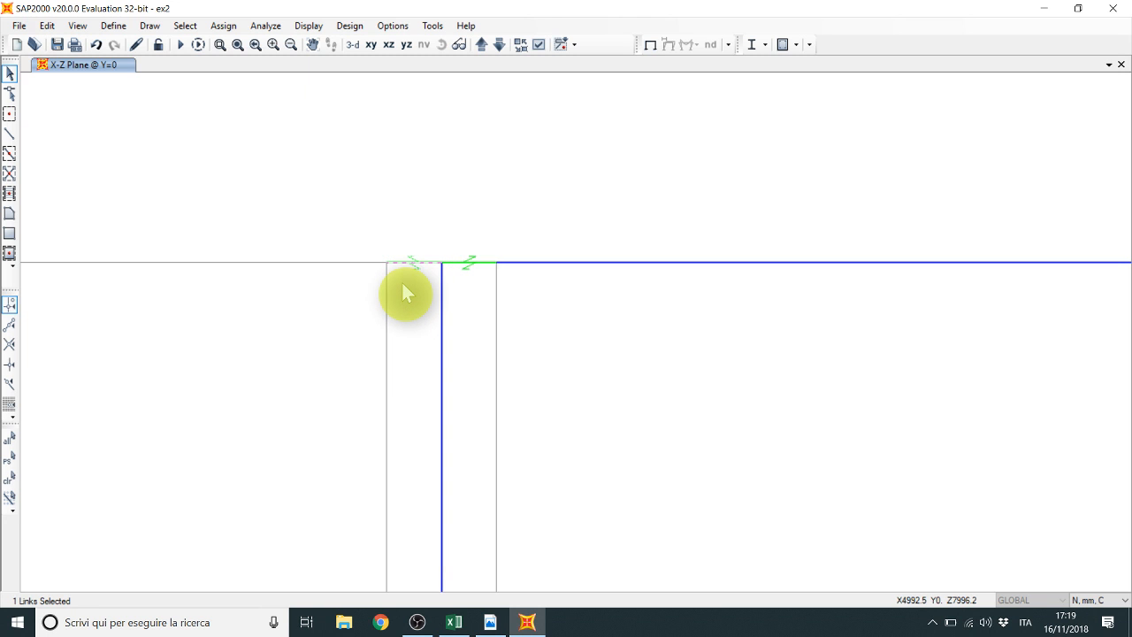
key("Delete")
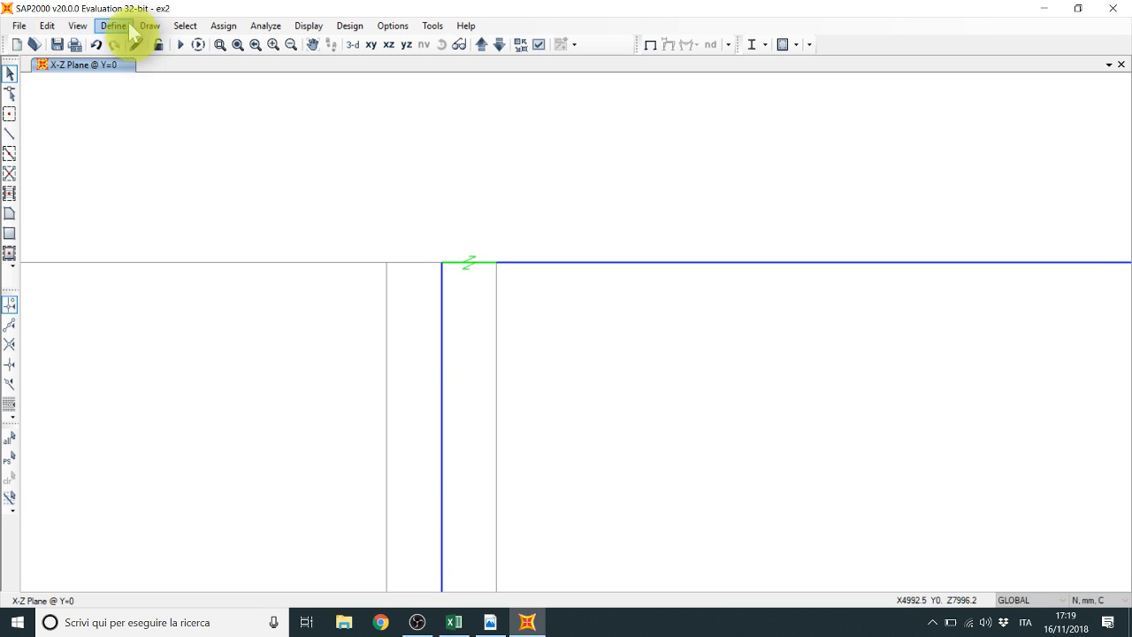
Step: Draw a LIN1 two-joint link from X 4990 to the top of column B at X 5000, Z 8000
left_click(150, 26)
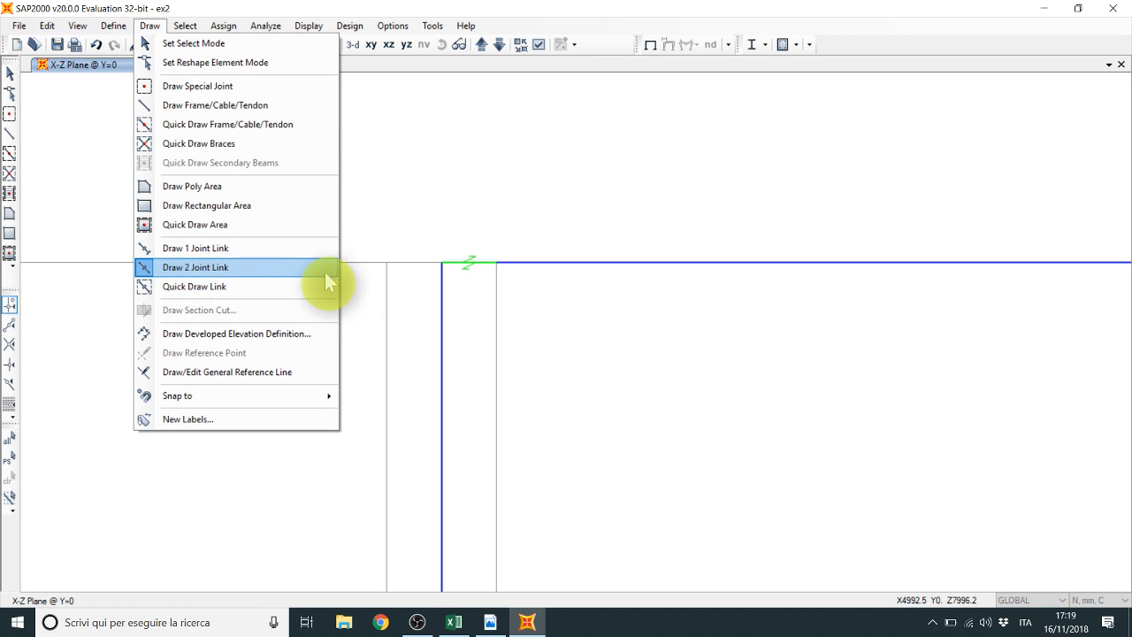
left_click(324, 268)
left_click(387, 263)
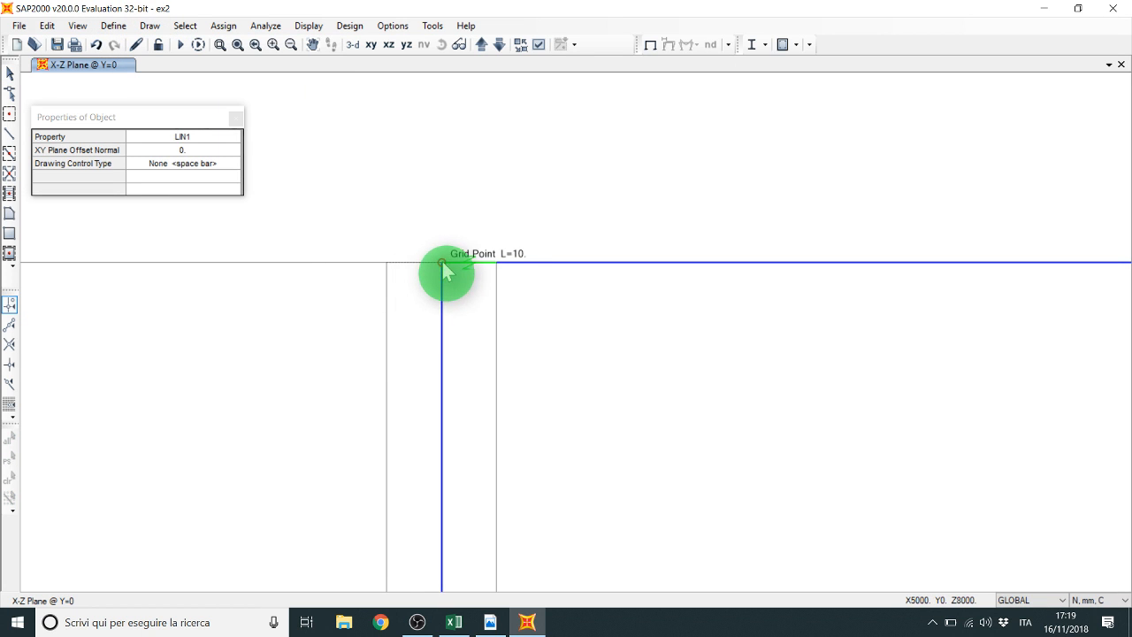
left_click(441, 263)
right_click(440, 180)
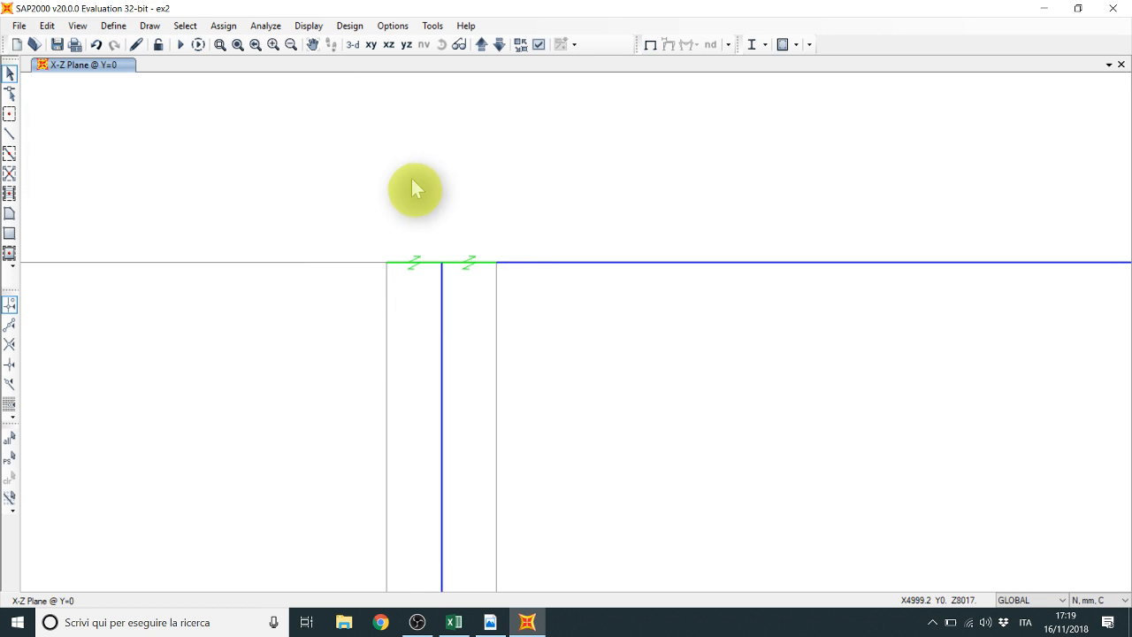
Step: Draw a straight IPE330 frame with continuous ends from the upper beam's end at X 3750, Z 8000 to the link's free end at X 4990
left_click(236, 44)
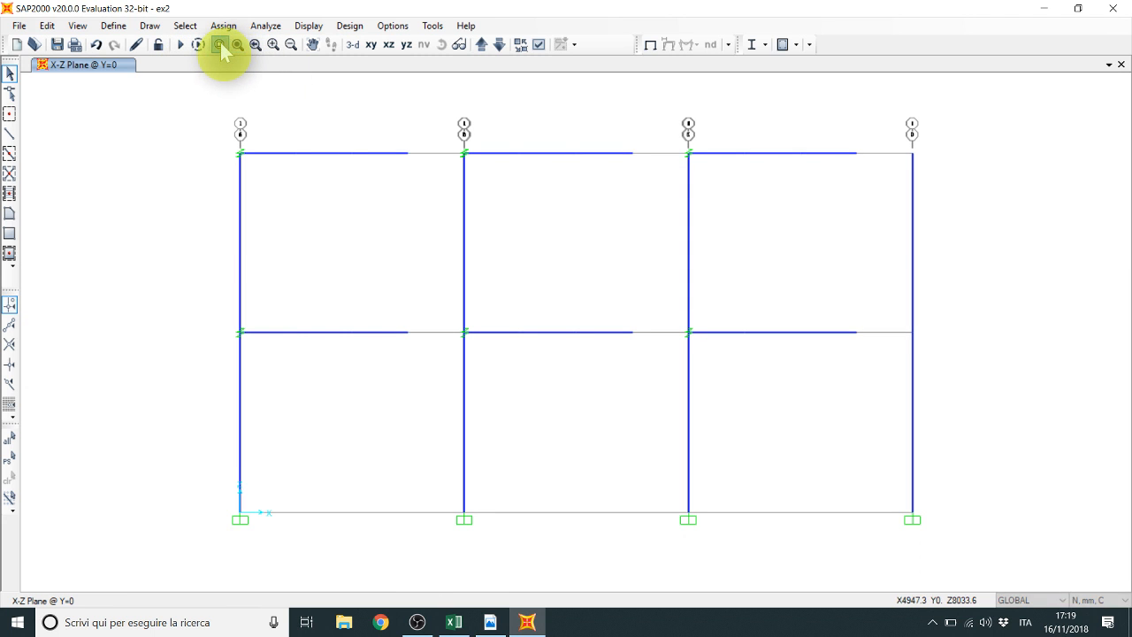
left_click(220, 44)
left_click_drag(388, 132, 482, 177)
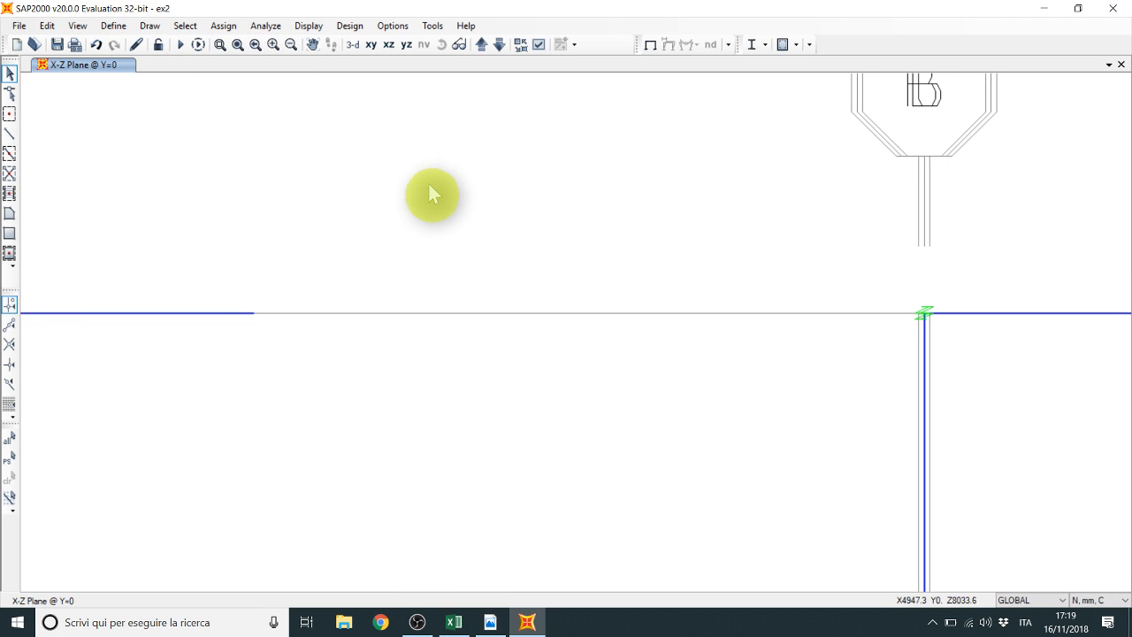
left_click(9, 133)
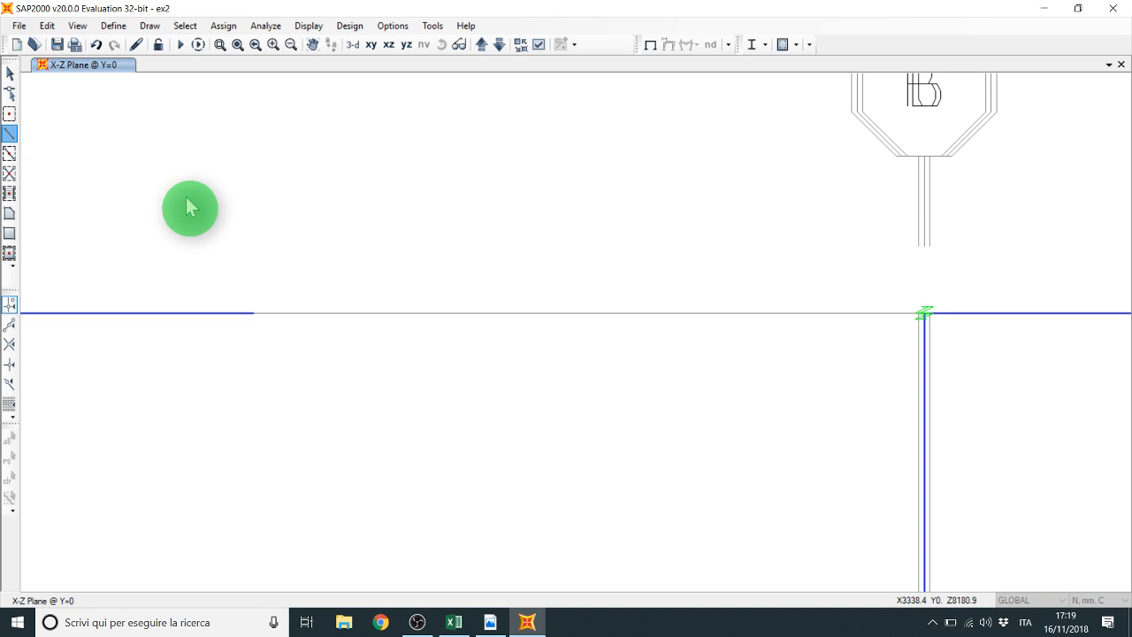
left_click(255, 313)
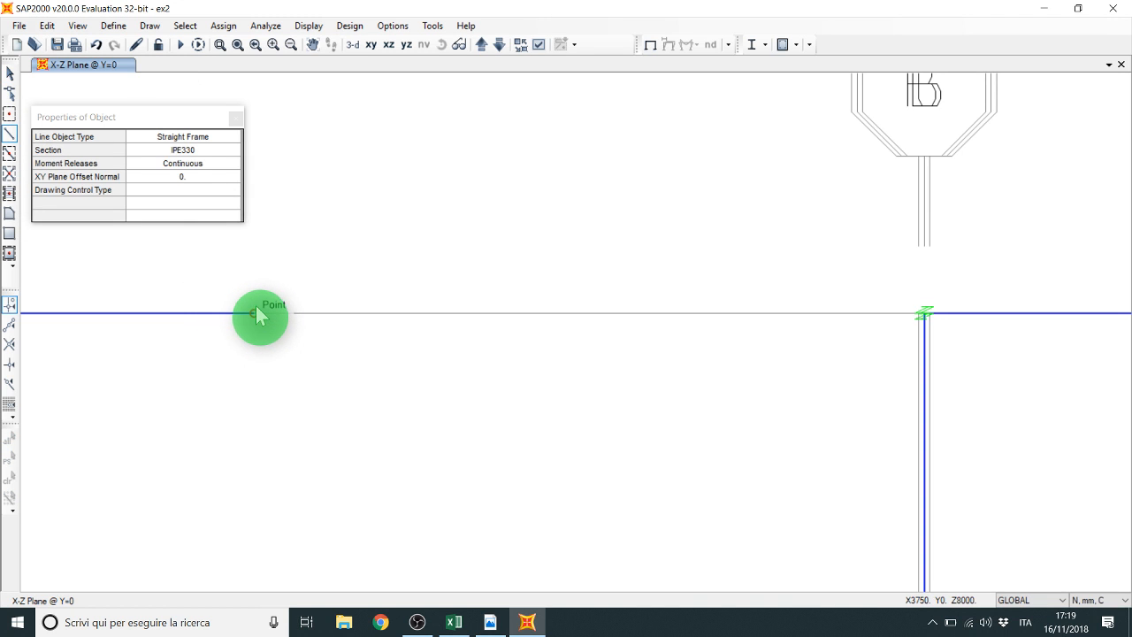
double_click(925, 314)
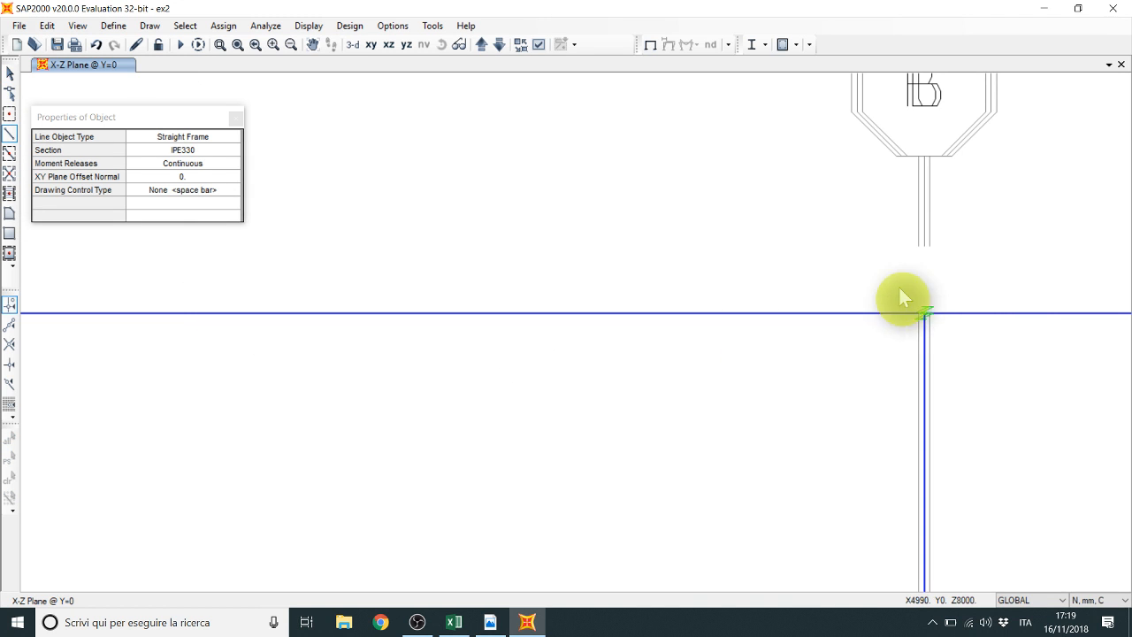
Step: Replicate the upper-storey link and beam segment ending at column B linearly with dx 5000, dz 0 and number 2
left_click(219, 44)
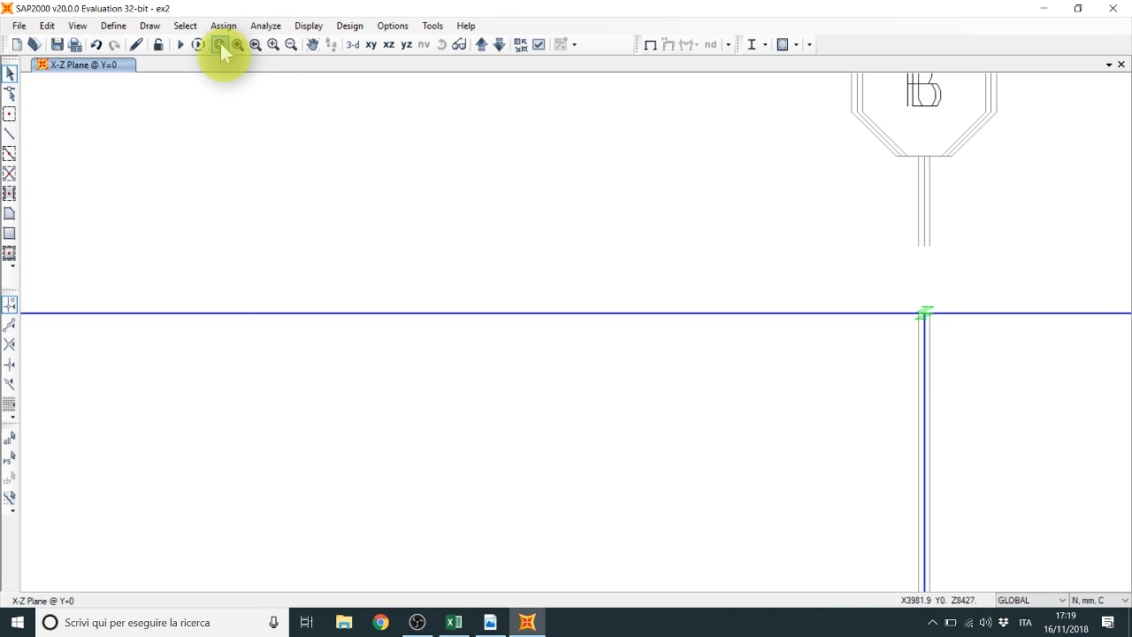
left_click_drag(892, 299, 977, 357)
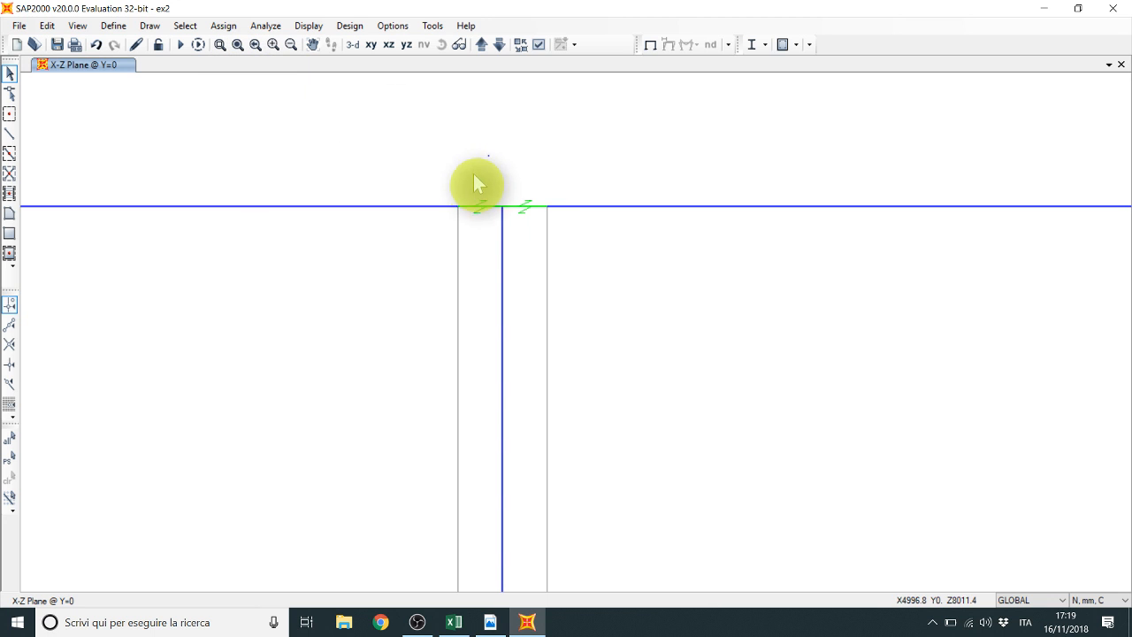
left_click_drag(475, 181, 427, 228)
left_click(237, 44)
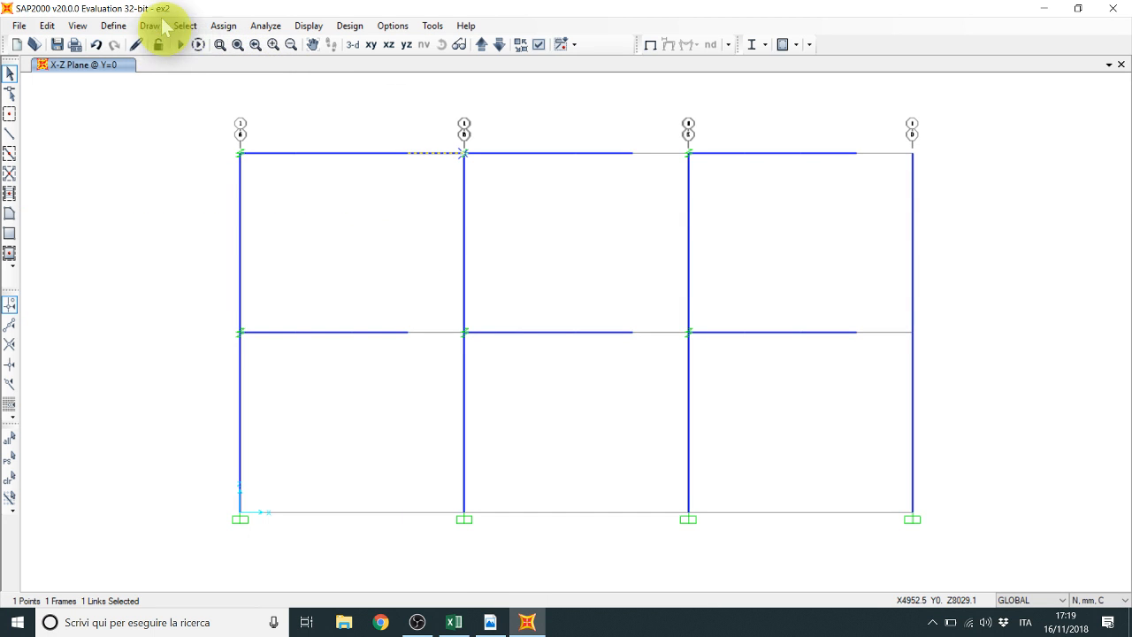
left_click(115, 26)
mouse_move(47, 26)
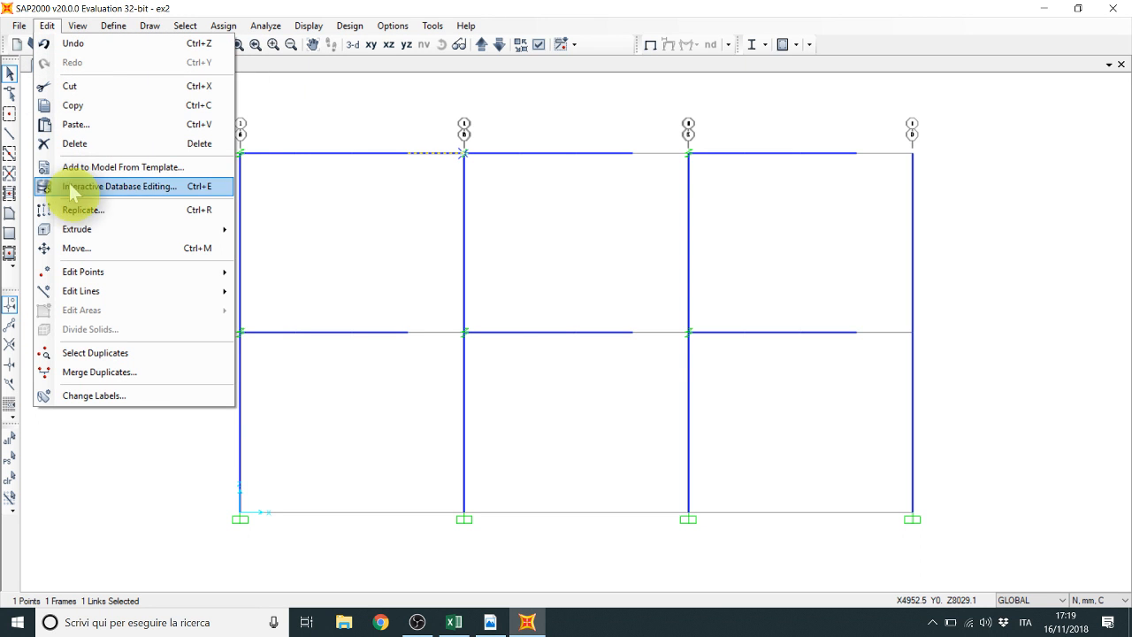
left_click(90, 209)
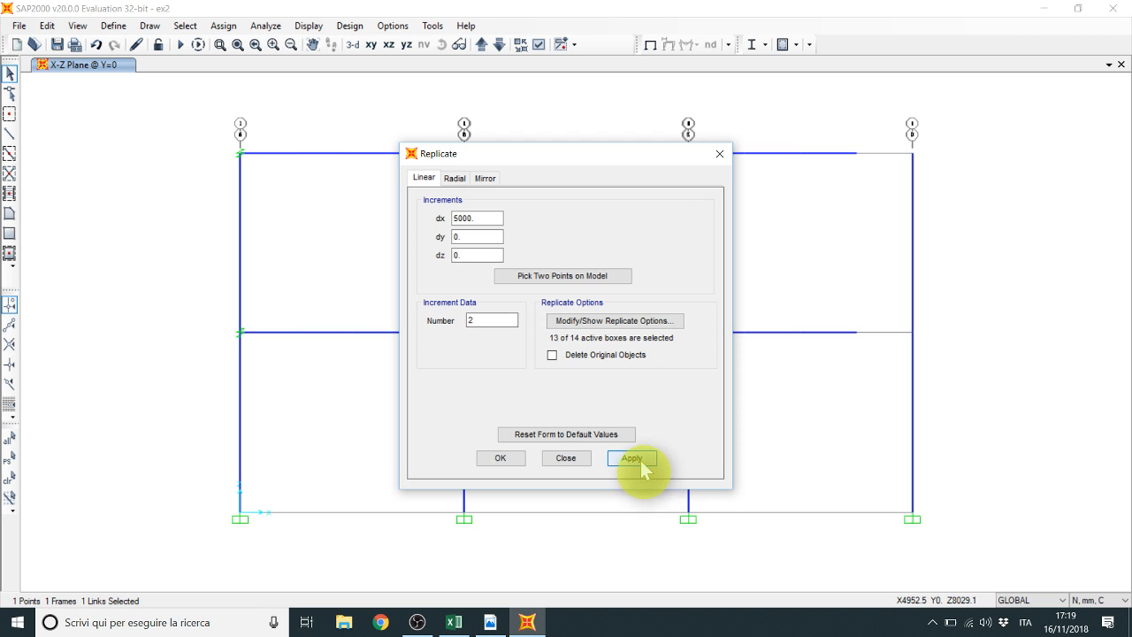
left_click_drag(613, 156, 573, 286)
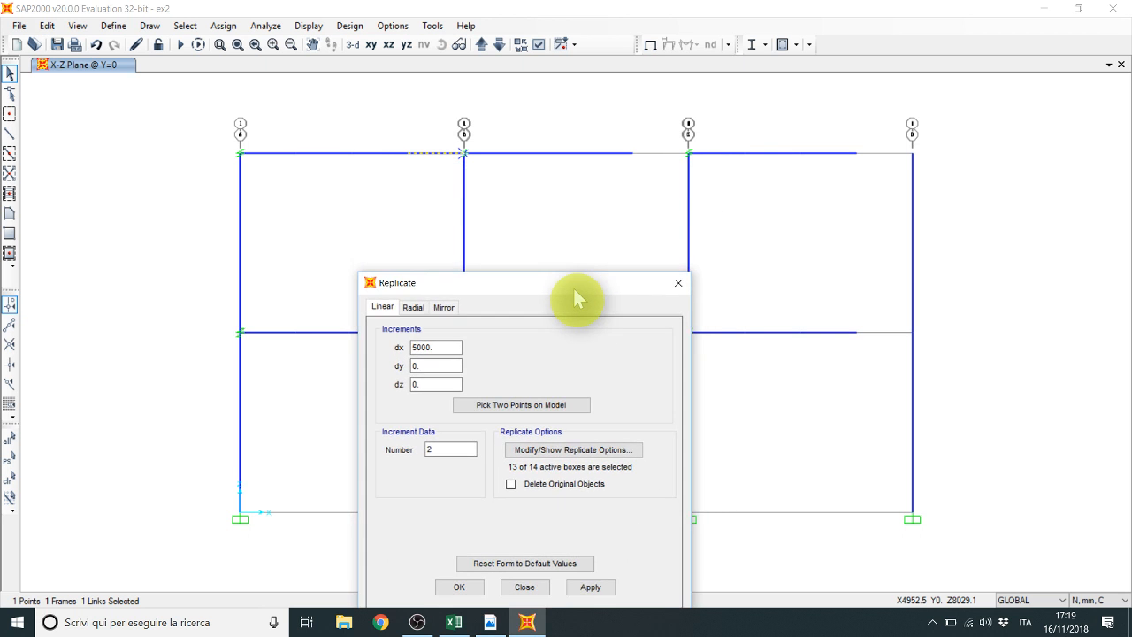
left_click(591, 587)
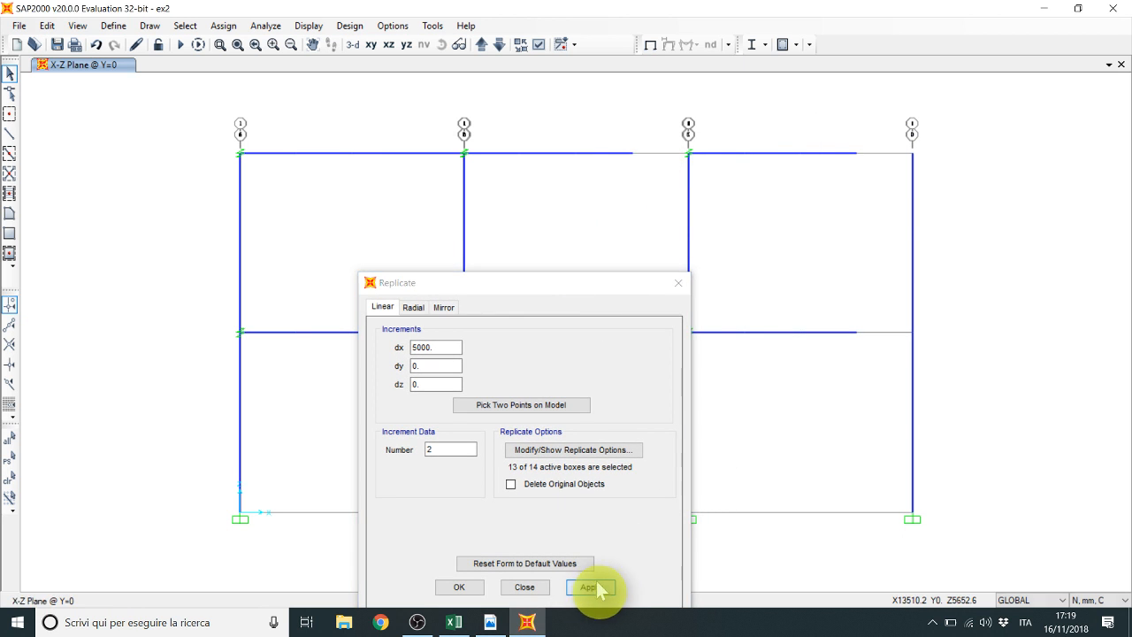
Step: Select the upper-storey IPE330 beam segment and the LIN1 link that end at the top of column B
left_click(559, 183)
left_click(678, 283)
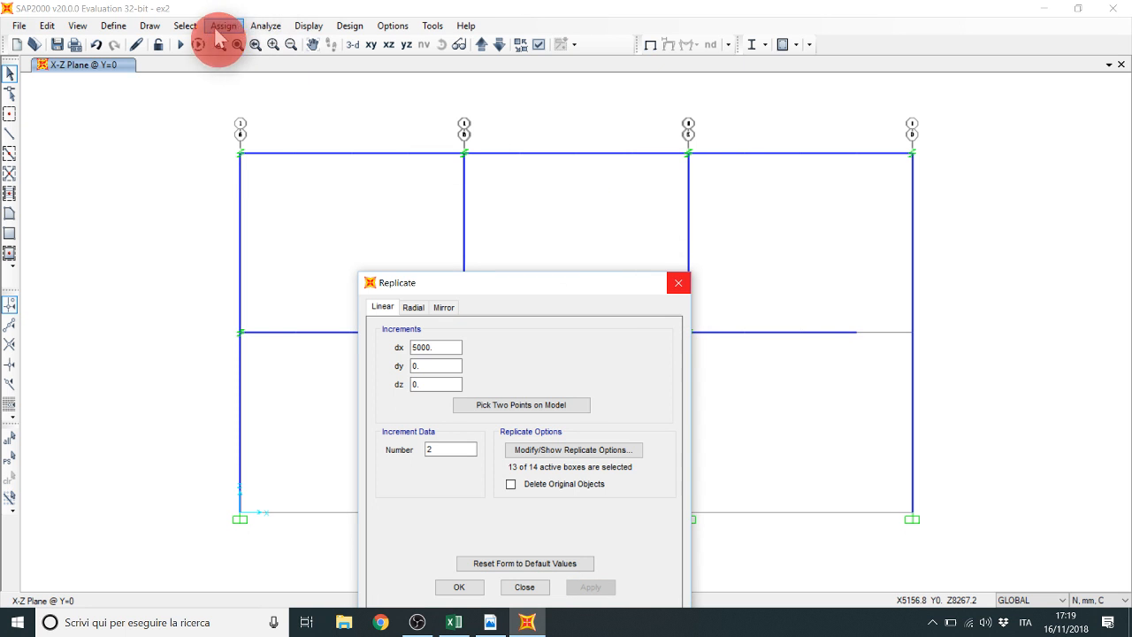
left_click(679, 284)
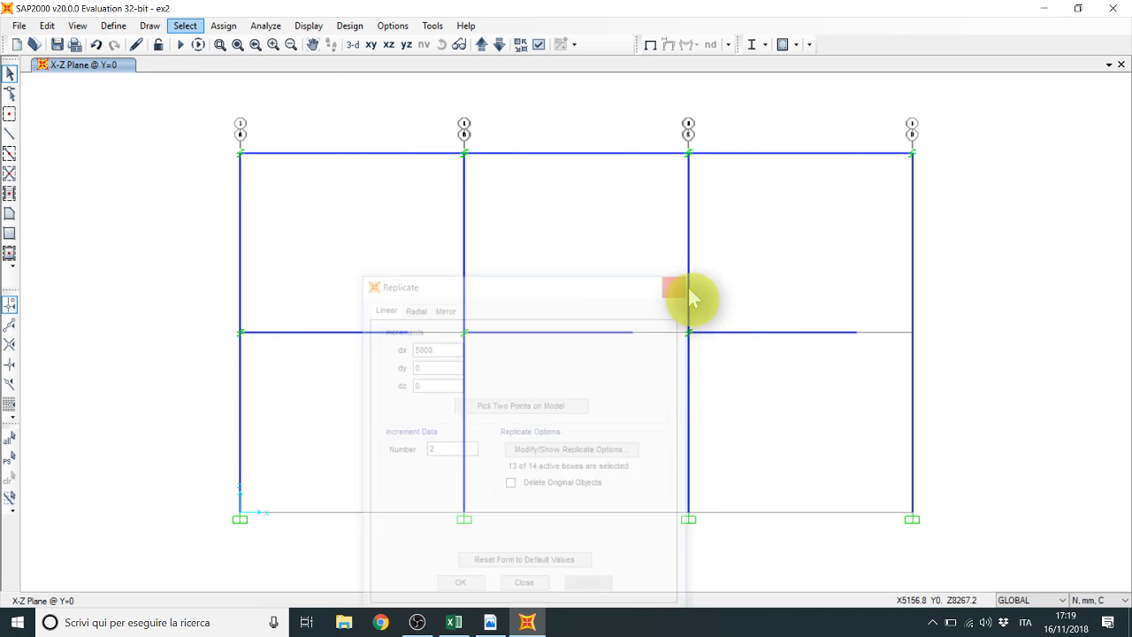
left_click(220, 45)
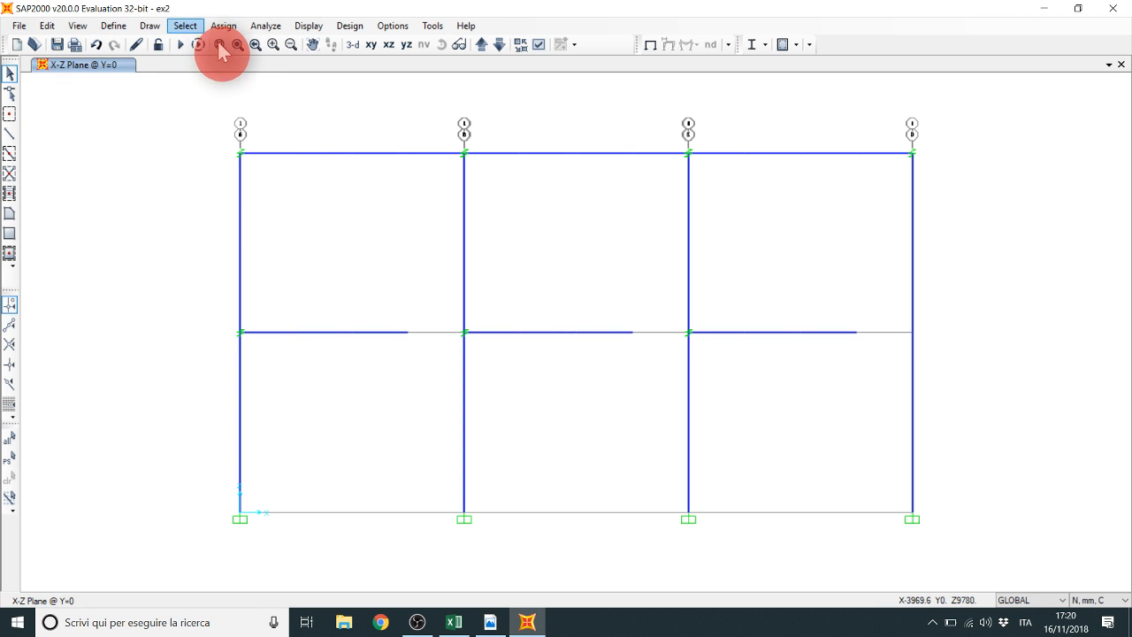
left_click_drag(446, 142, 479, 169)
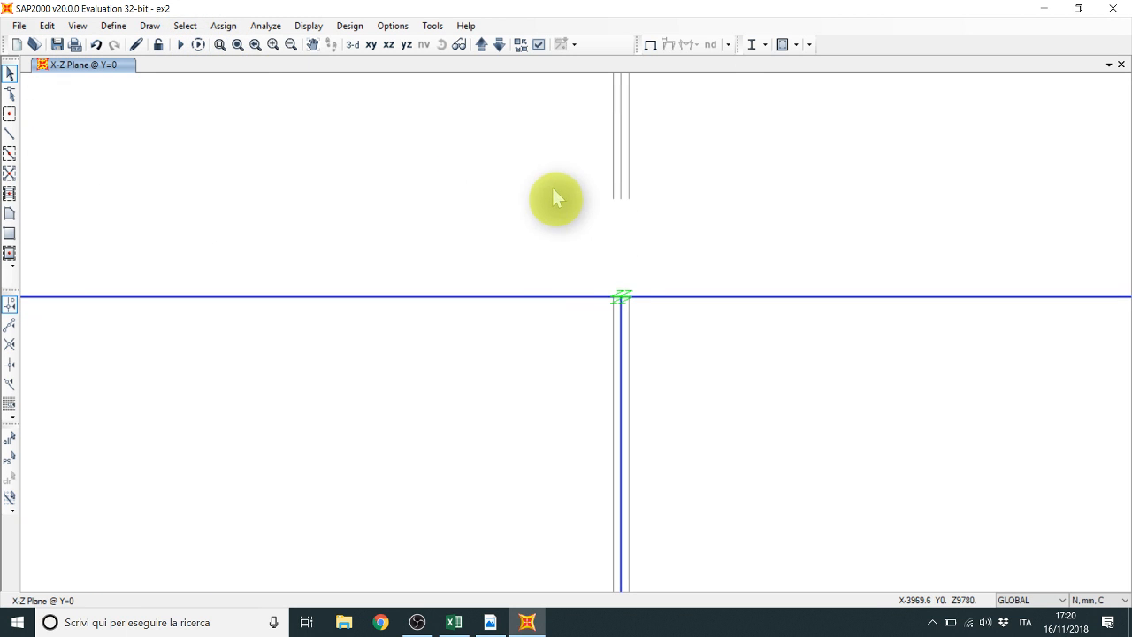
left_click_drag(617, 259, 591, 316)
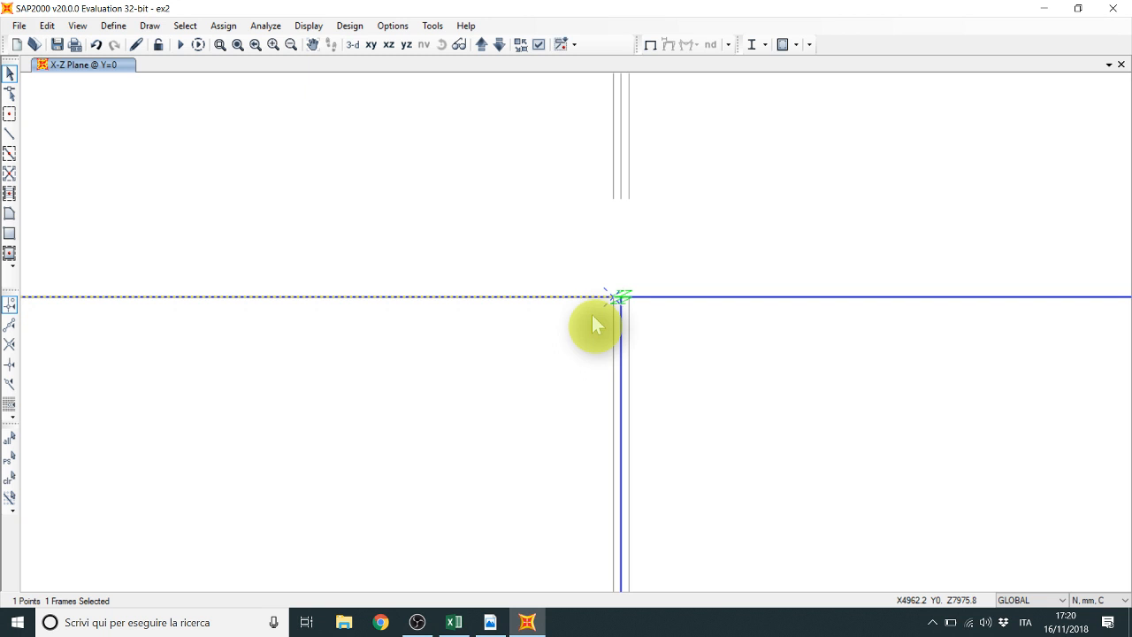
left_click(222, 45)
left_click_drag(590, 256, 661, 333)
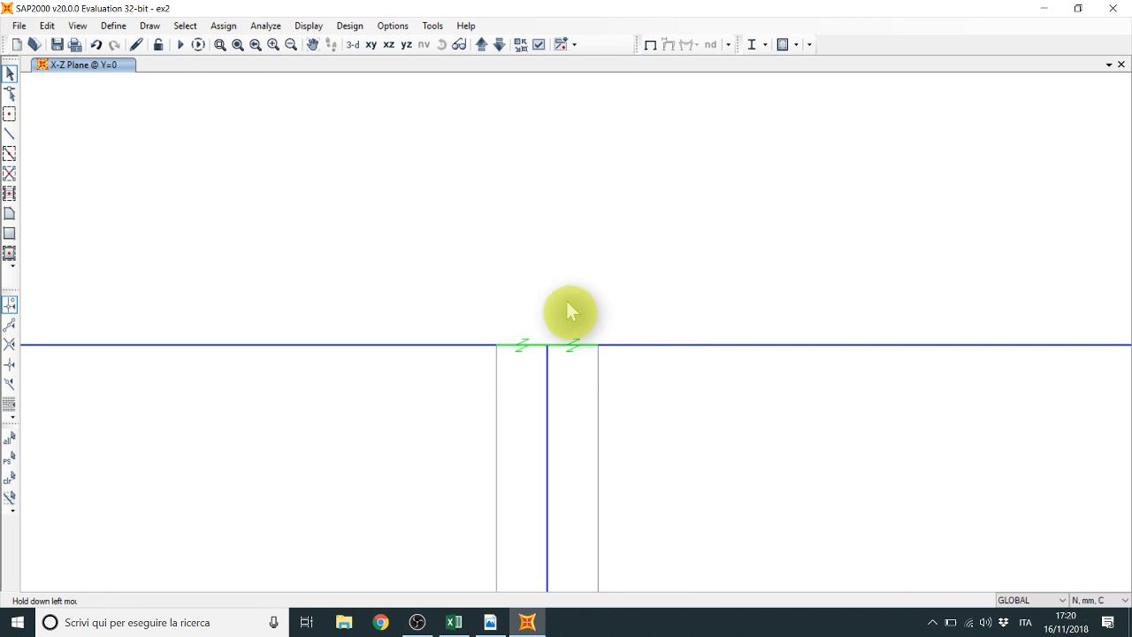
left_click(520, 346)
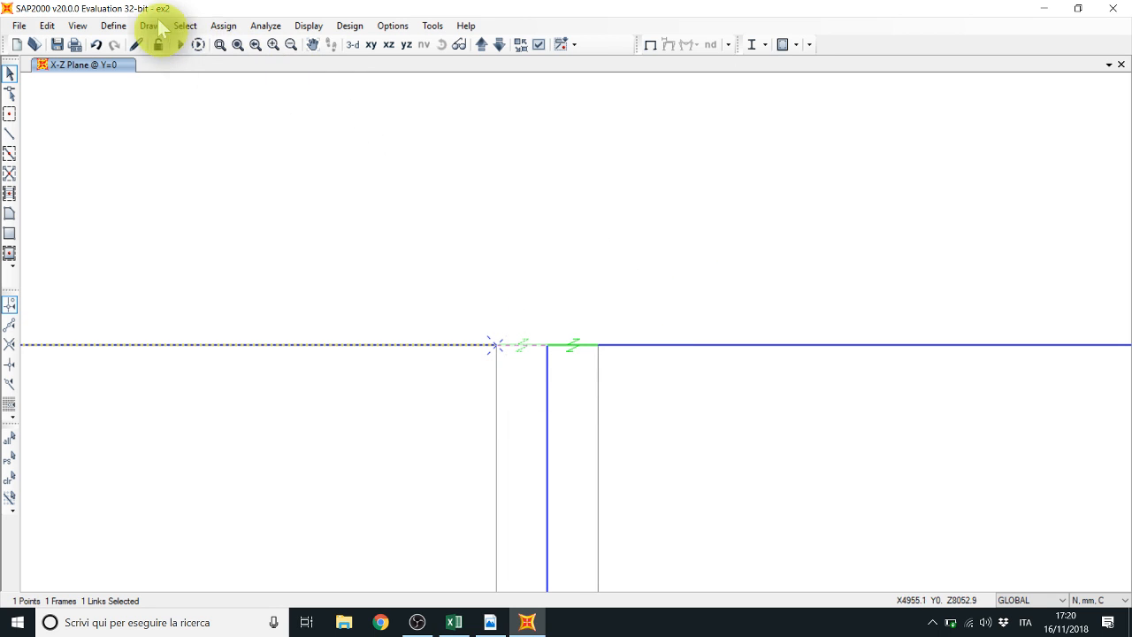
Step: Add the upper-storey beam segments and links ending at the tops of columns C and D to the selection
left_click(239, 46)
left_click(220, 48)
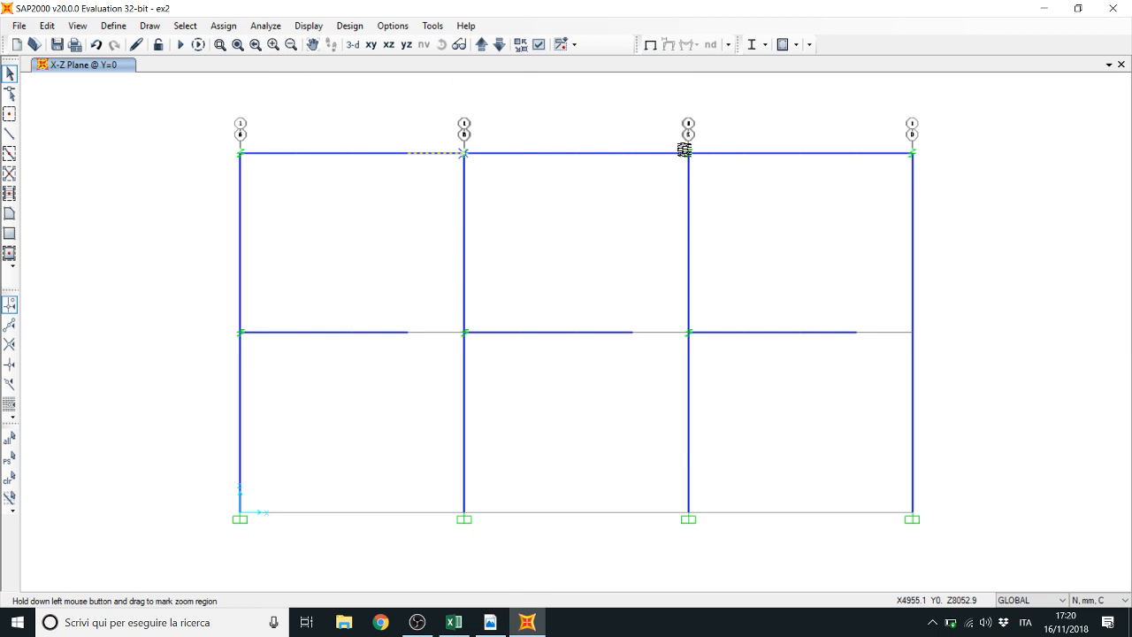
left_click_drag(678, 143, 697, 162)
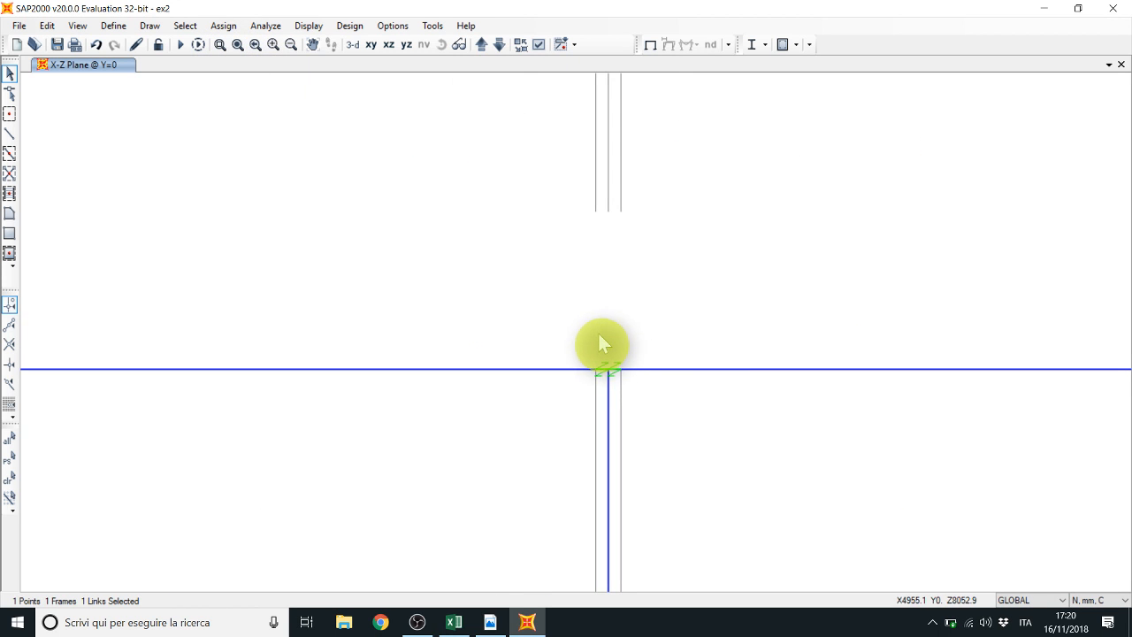
left_click_drag(598, 331, 583, 391)
left_click_drag(598, 332, 591, 397)
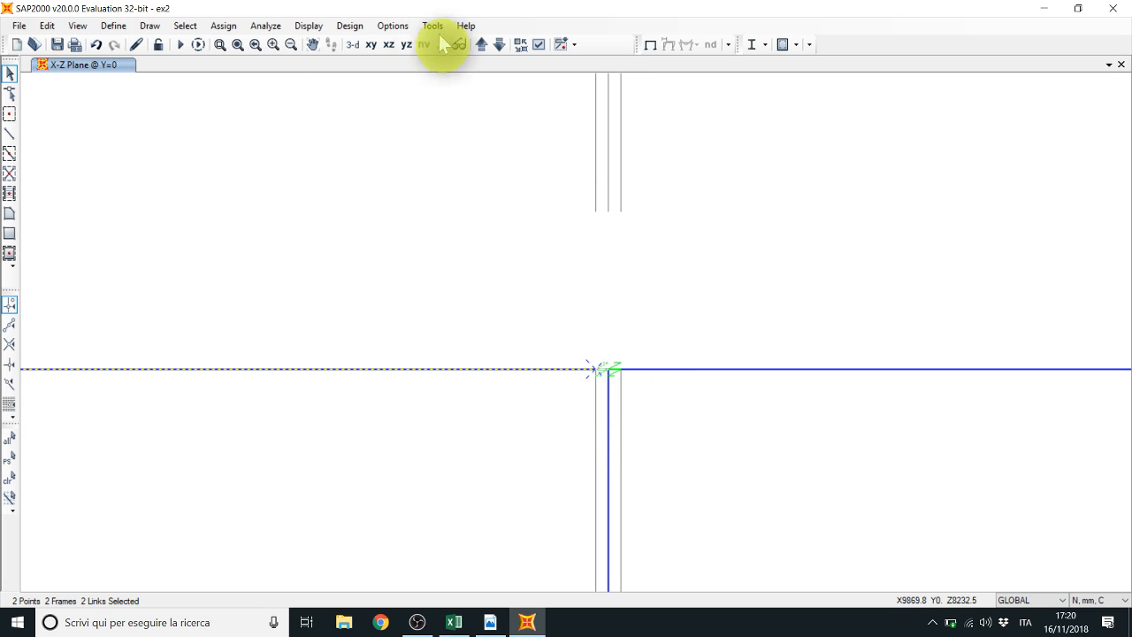
left_click(236, 46)
left_click(219, 46)
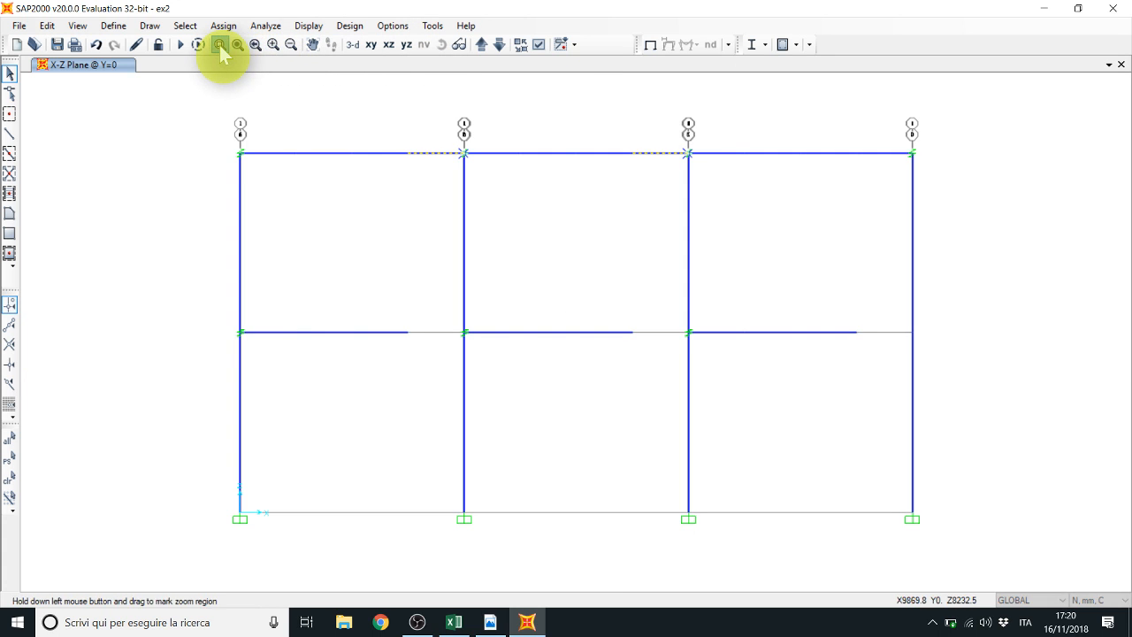
left_click_drag(905, 146, 926, 168)
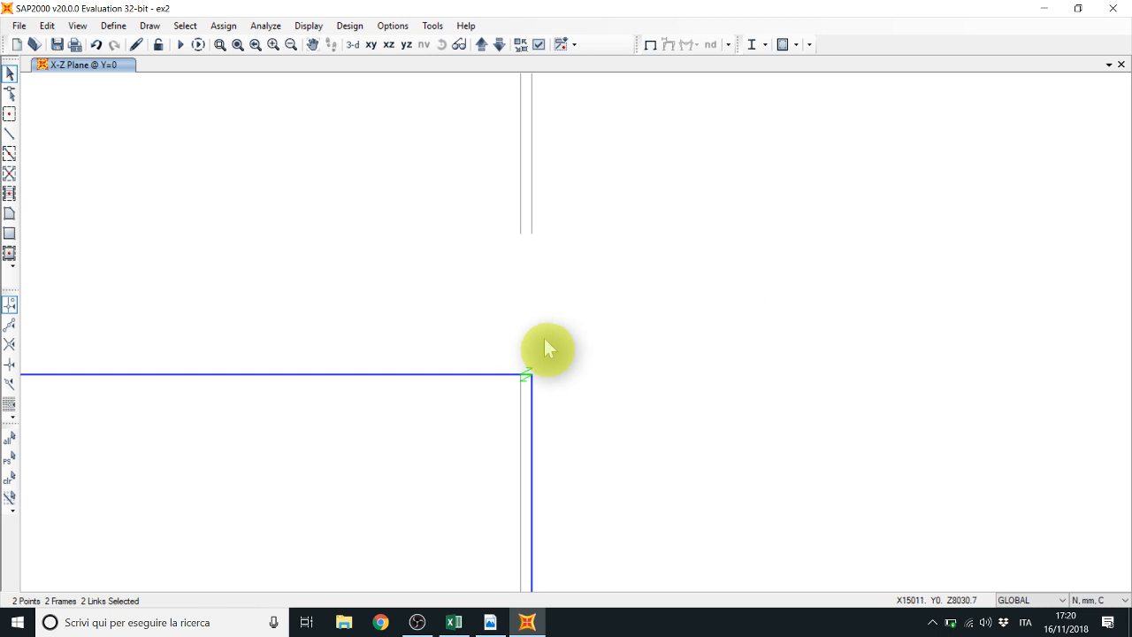
left_click(479, 390)
Step: Replicate the selected beam segments and links linearly to the lower storey with dx 0, dz -4000 and number 1
left_click(113, 26)
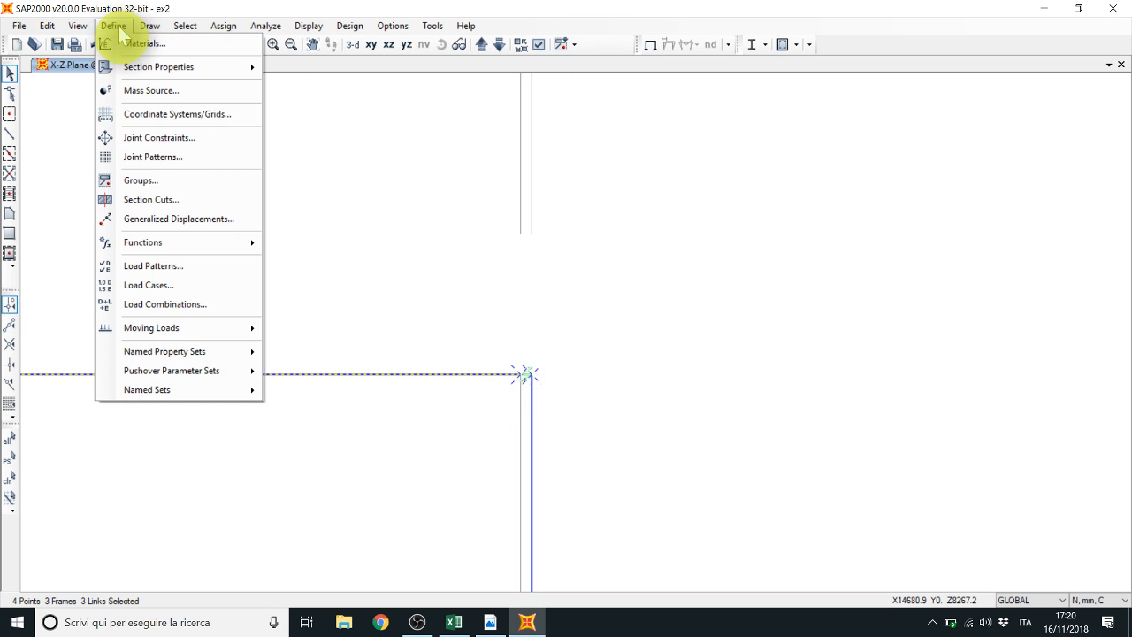
left_click(114, 26)
left_click(47, 26)
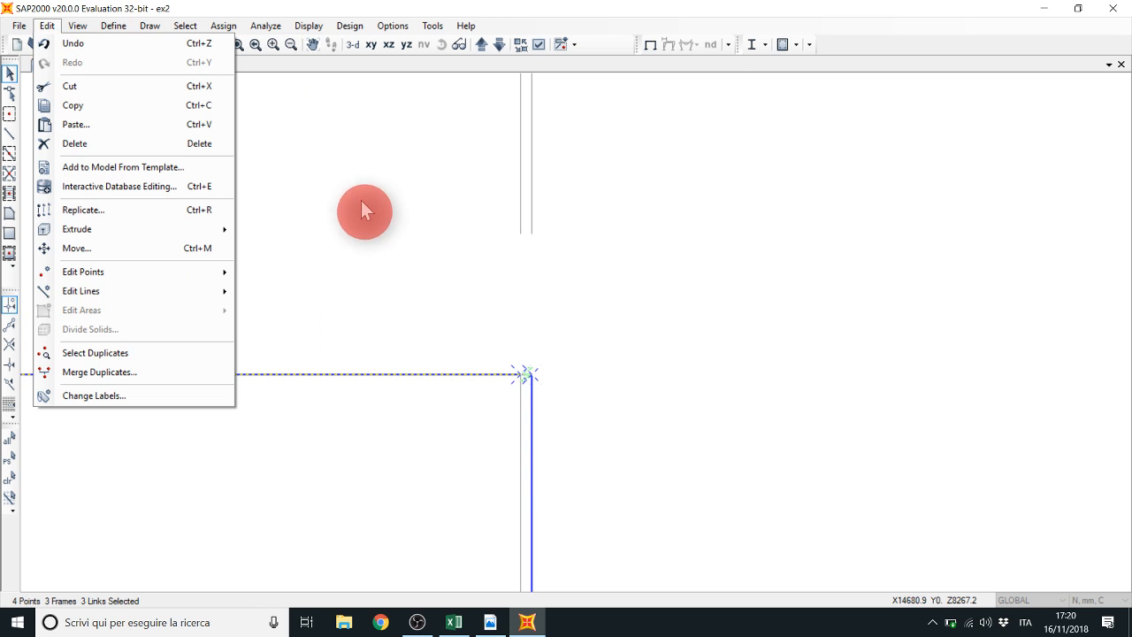
key("ctrl+r")
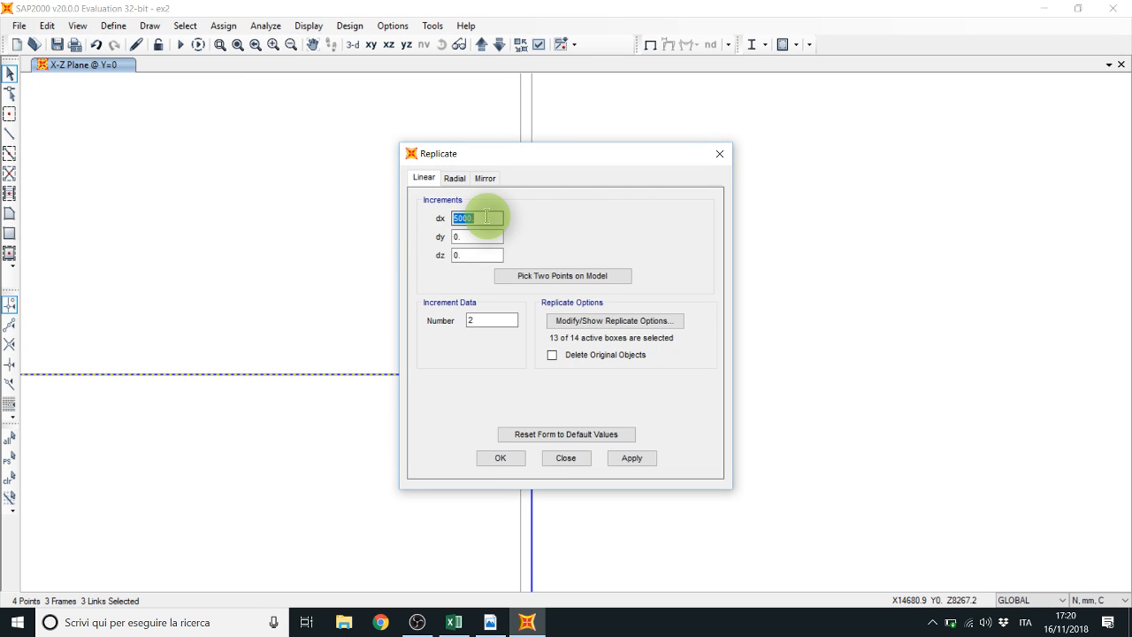
type("0")
key("Tab")
key("Tab")
type("-4000")
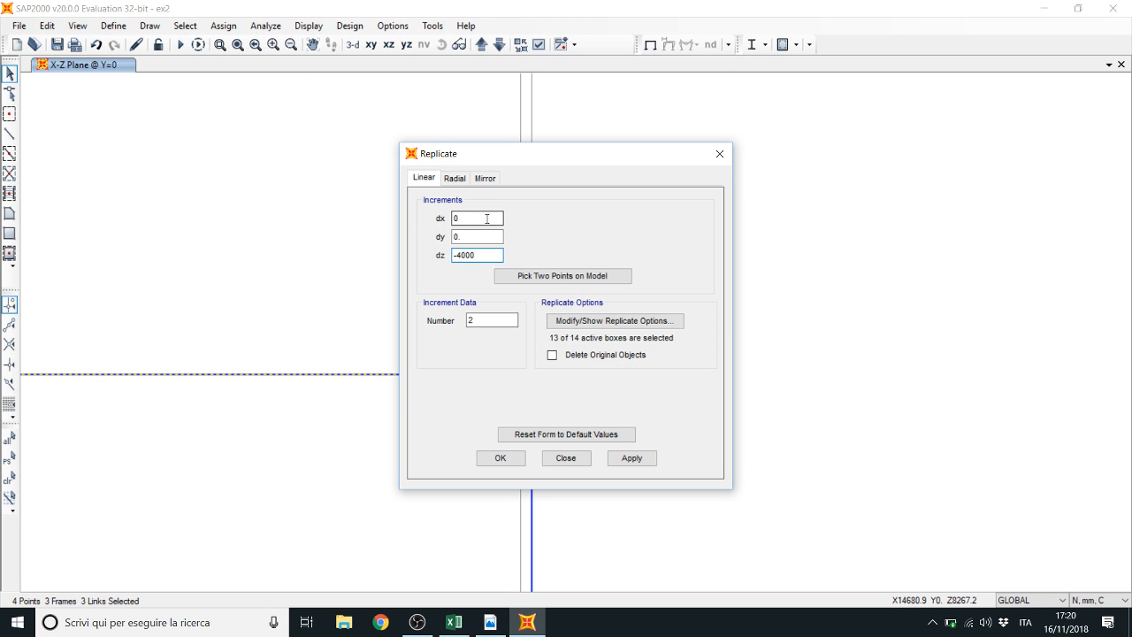
double_click(481, 321)
type("1")
left_click(626, 462)
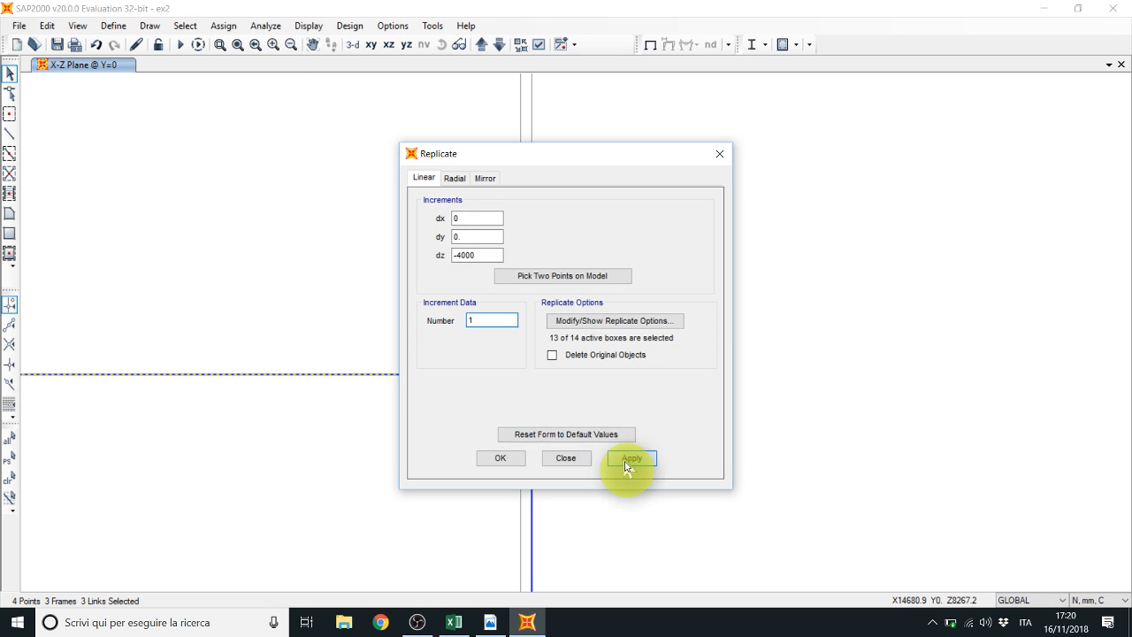
left_click(573, 457)
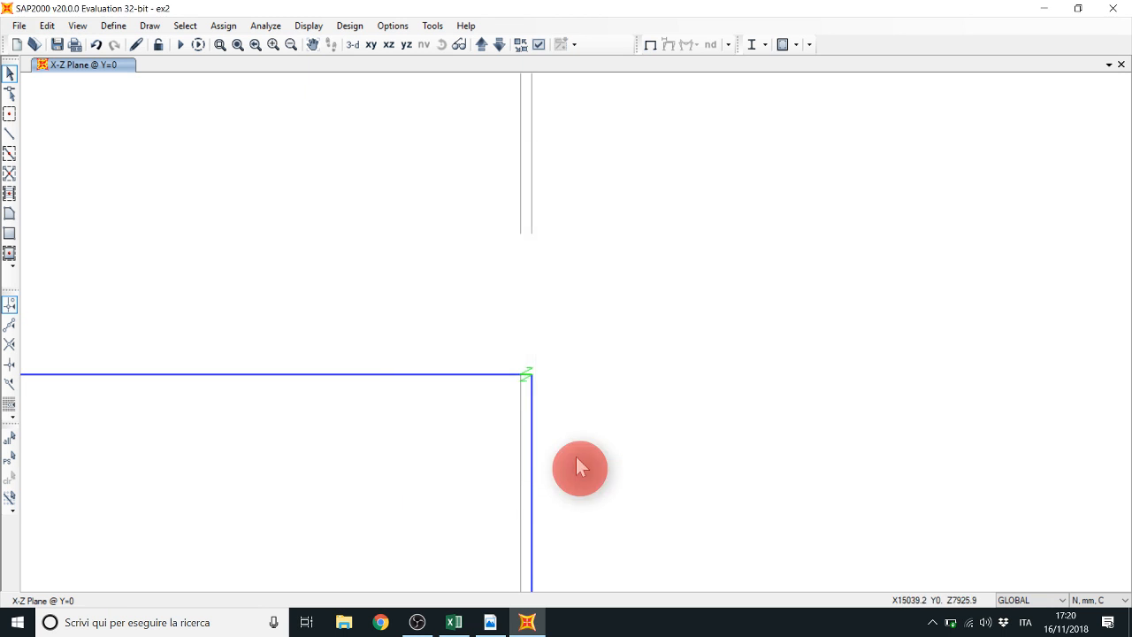
left_click(237, 45)
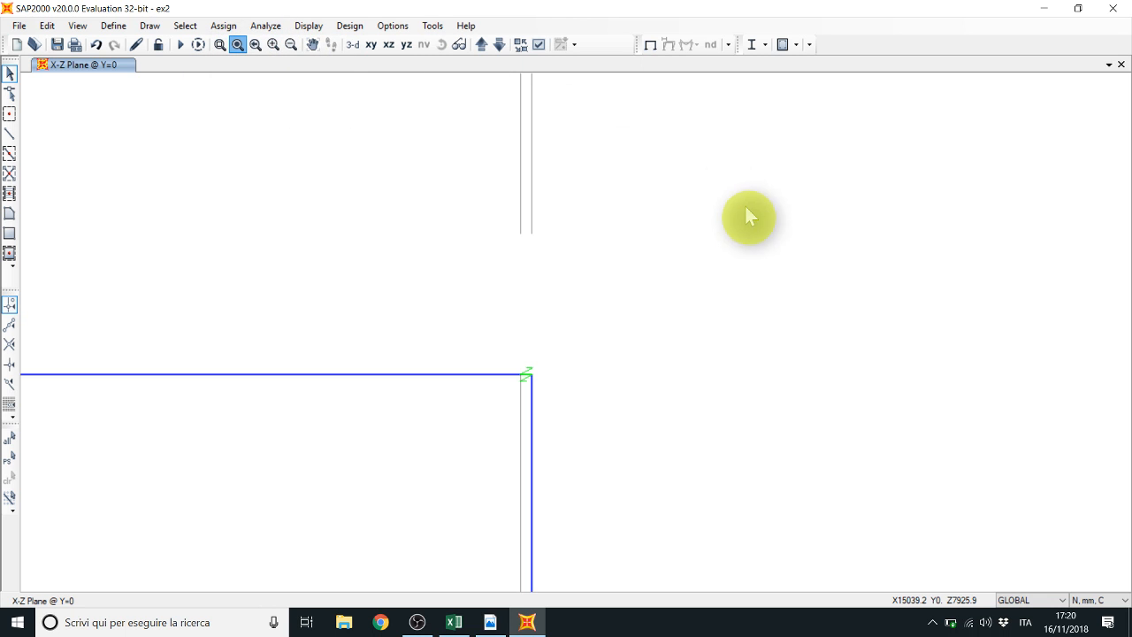
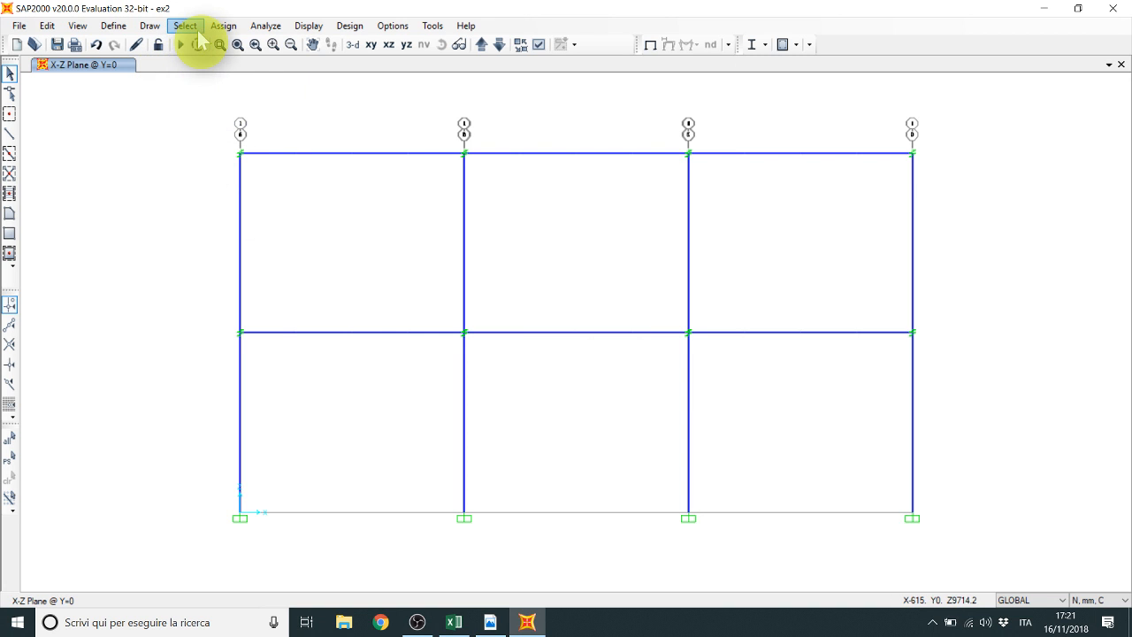
Step: Create the analysis model and display the frame element span loads of the vertical load pattern
left_click(267, 154)
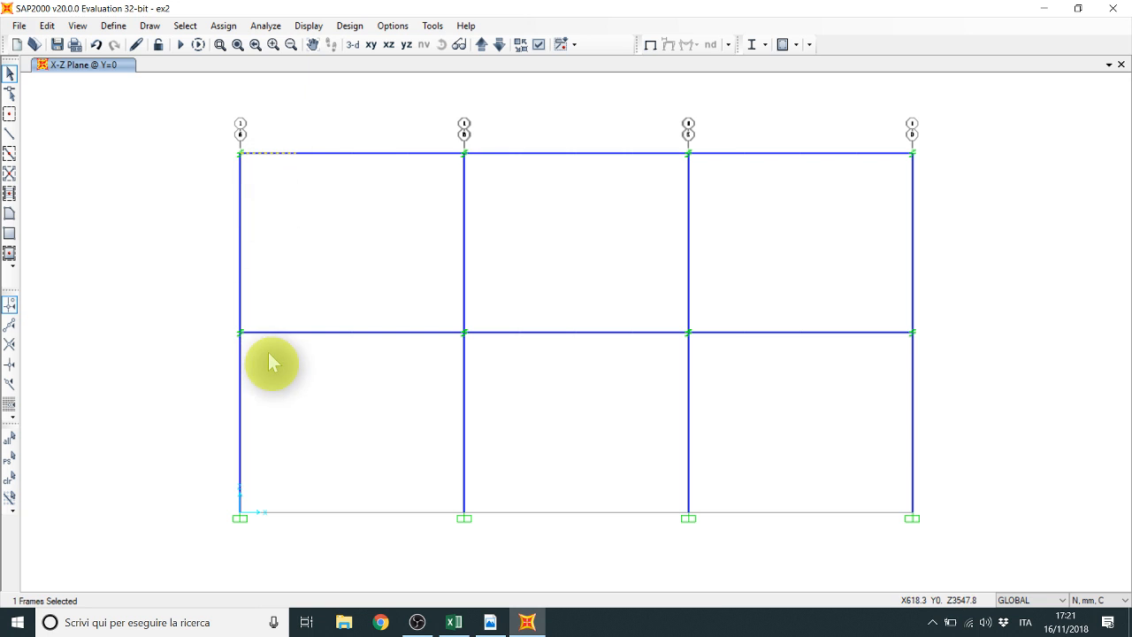
left_click(298, 152)
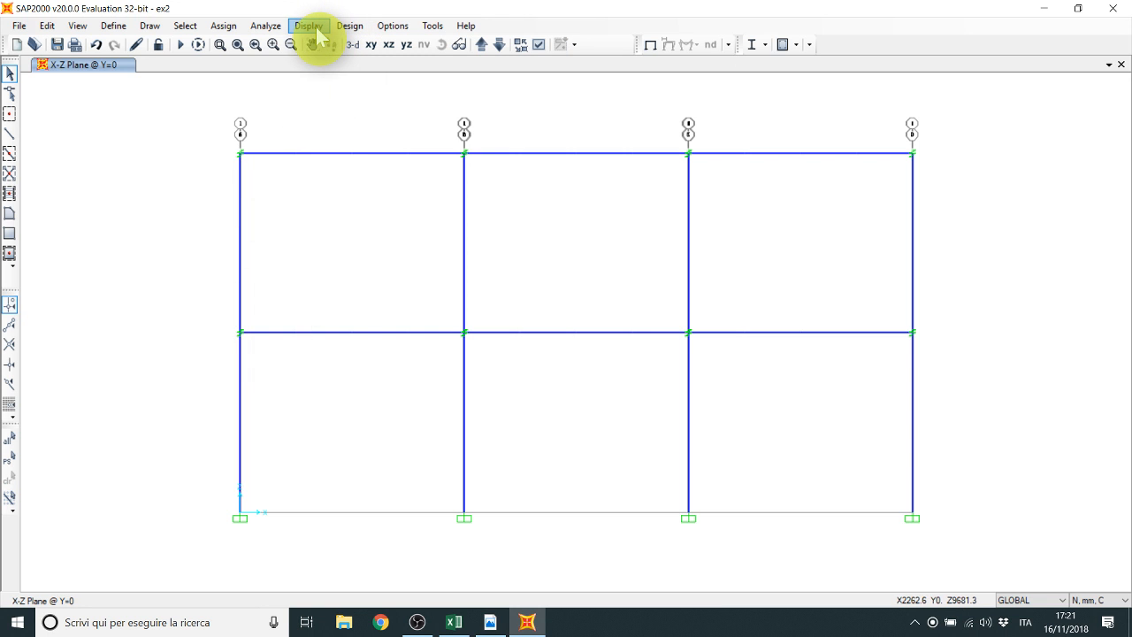
left_click(309, 25)
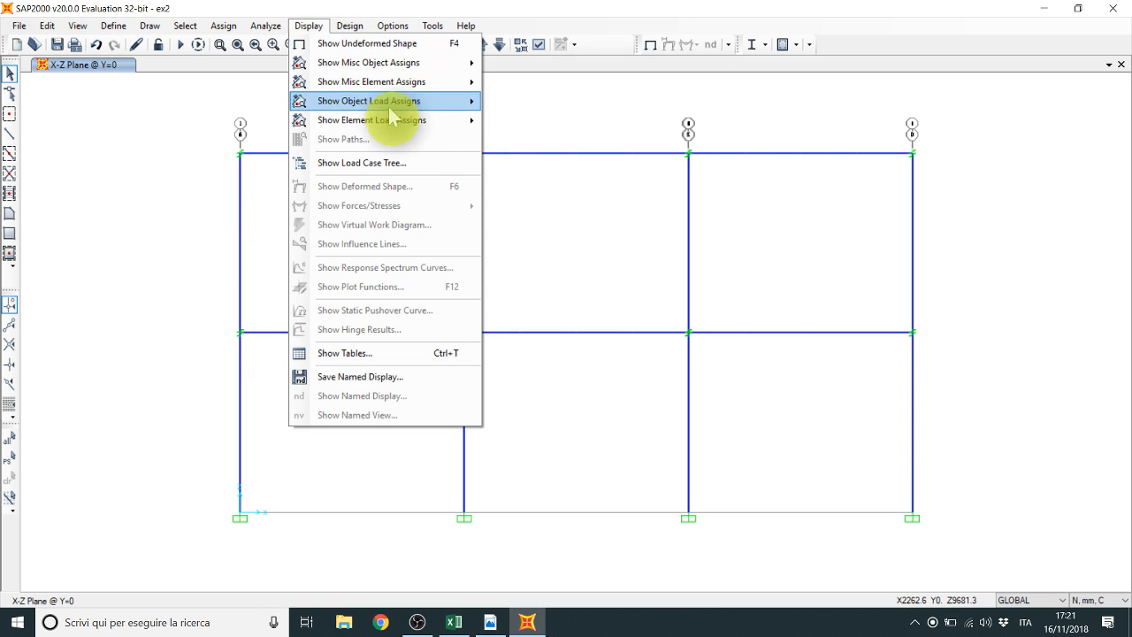
mouse_move(395, 121)
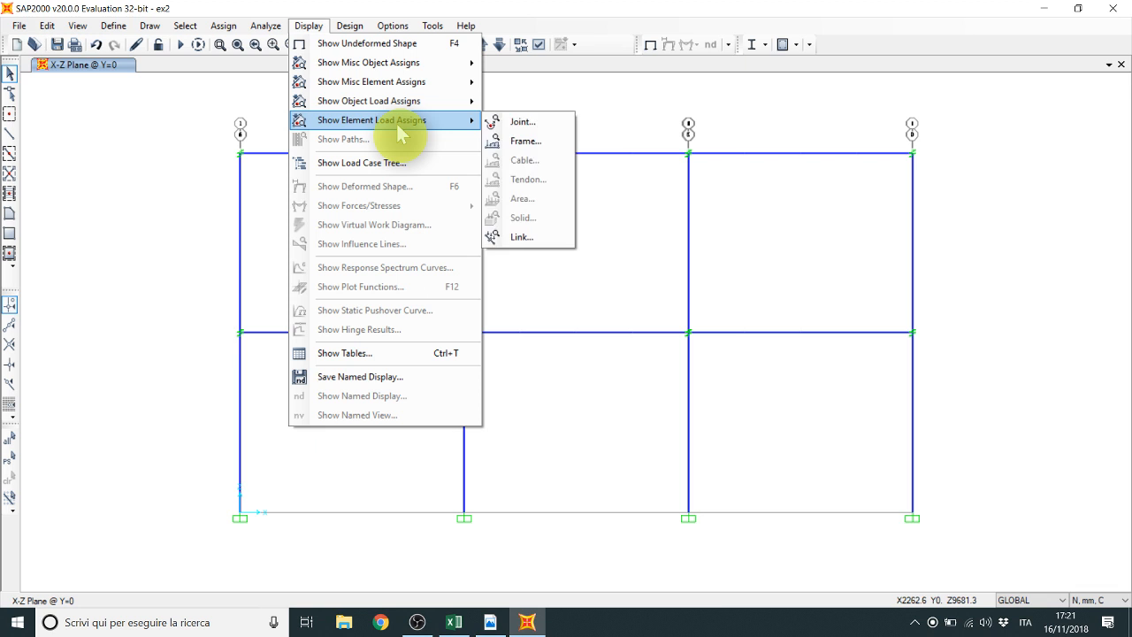
left_click(511, 144)
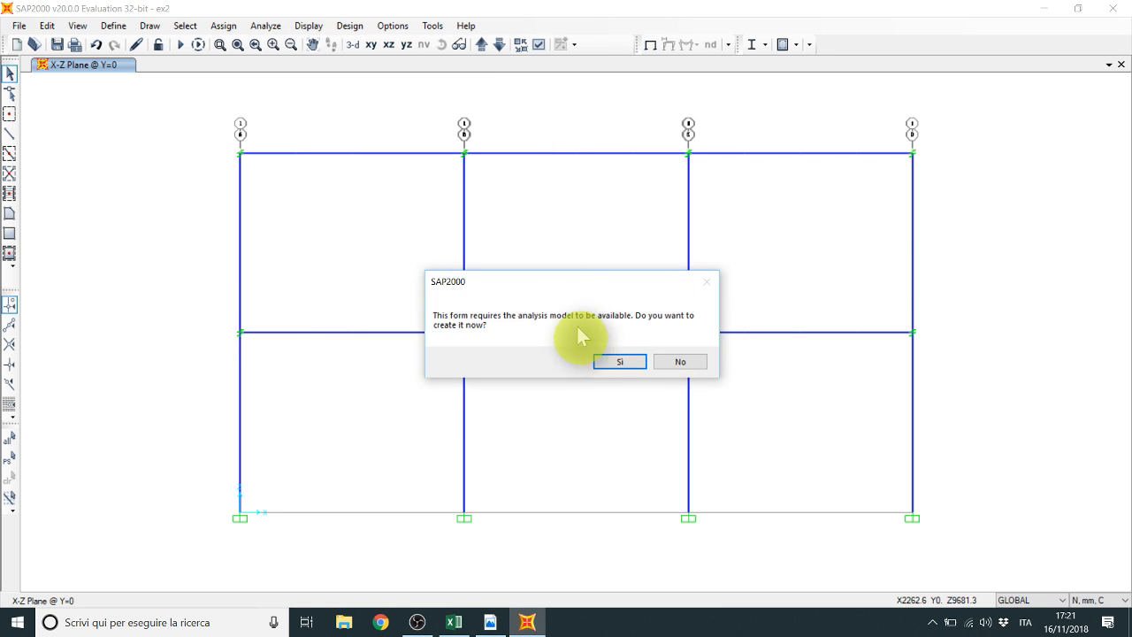
left_click(612, 361)
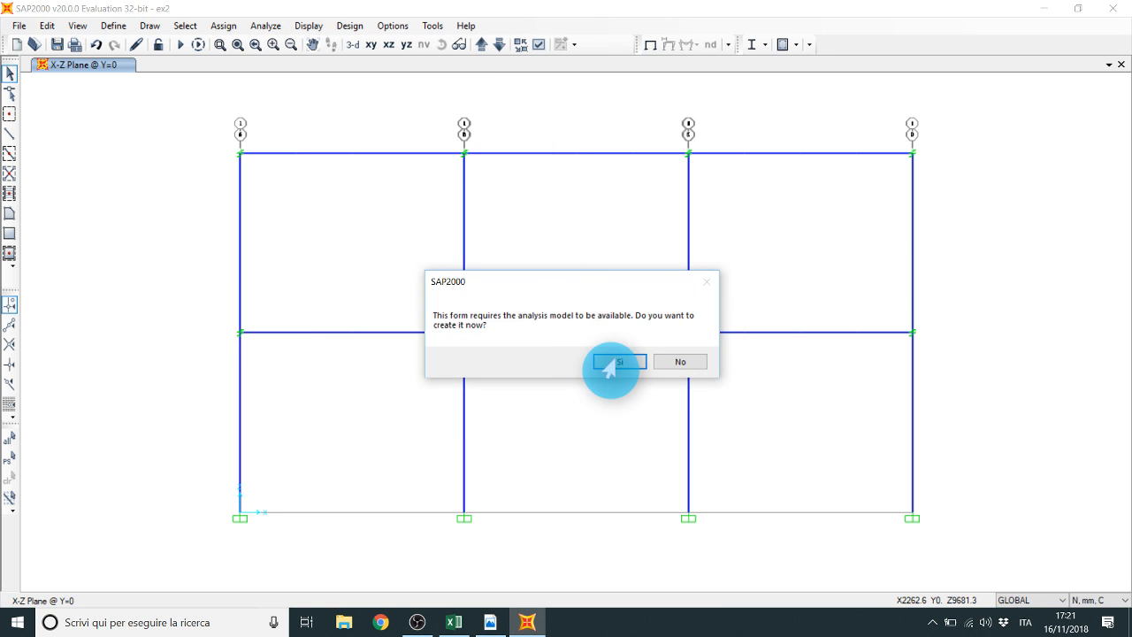
left_click(547, 189)
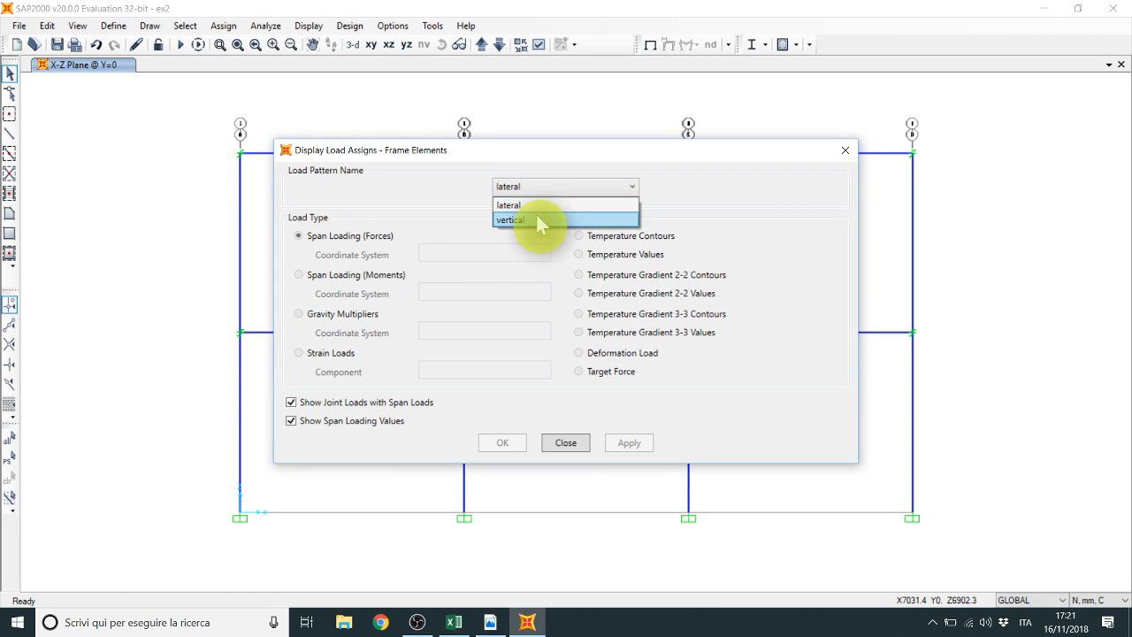
left_click(536, 217)
left_click(641, 442)
left_click(566, 443)
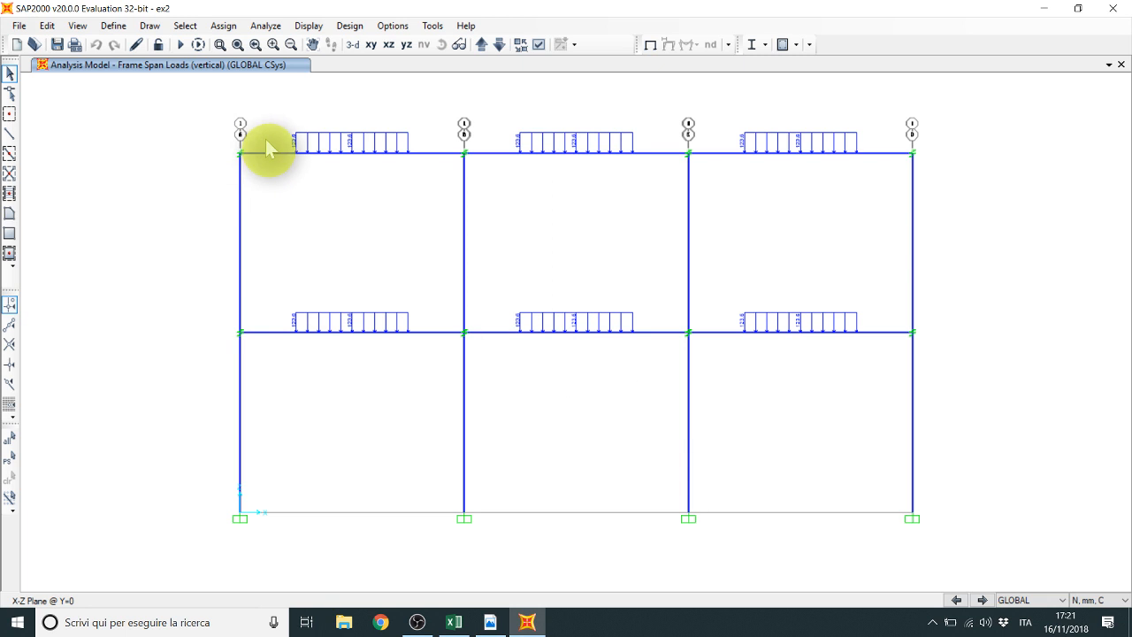
Step: Select all frame elements that have the IPE330 section property
left_click(185, 26)
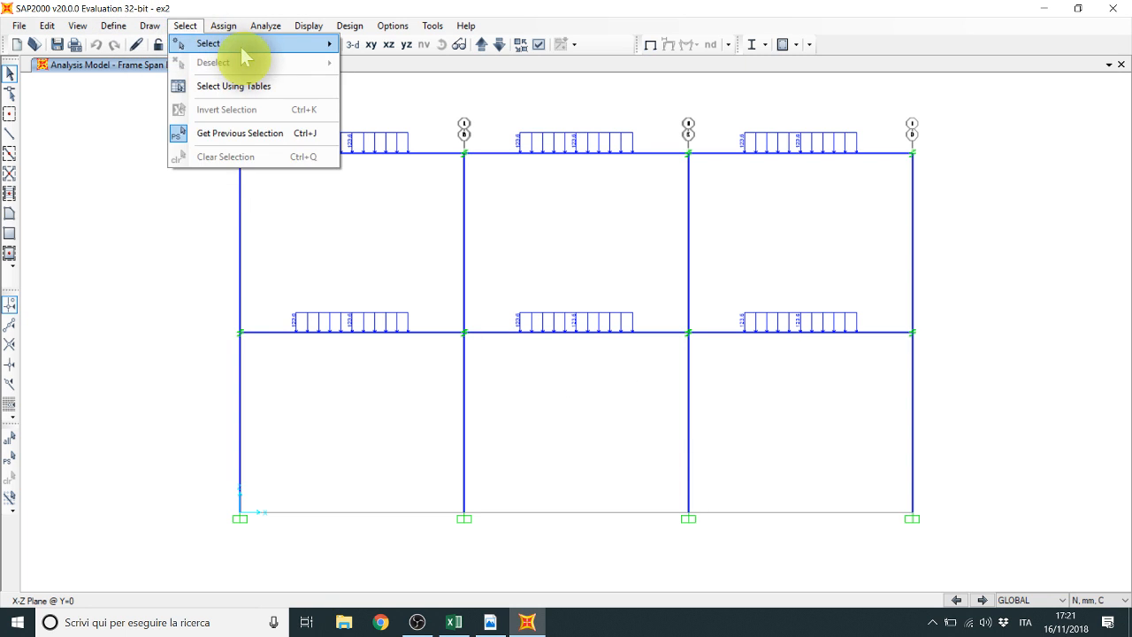
mouse_move(227, 43)
mouse_move(470, 172)
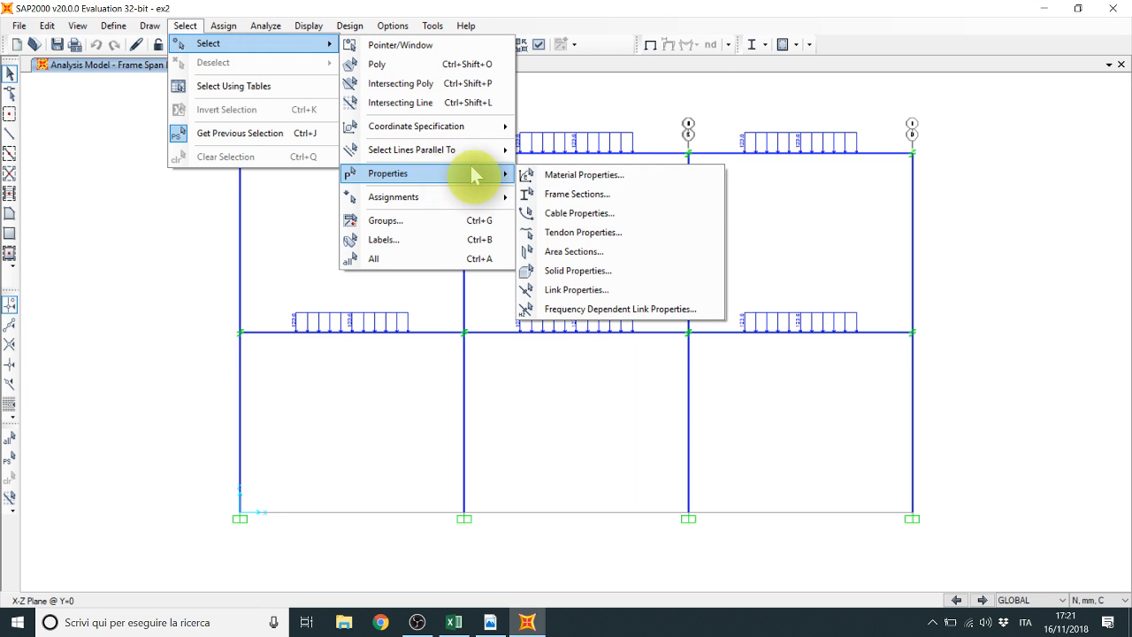
left_click(592, 193)
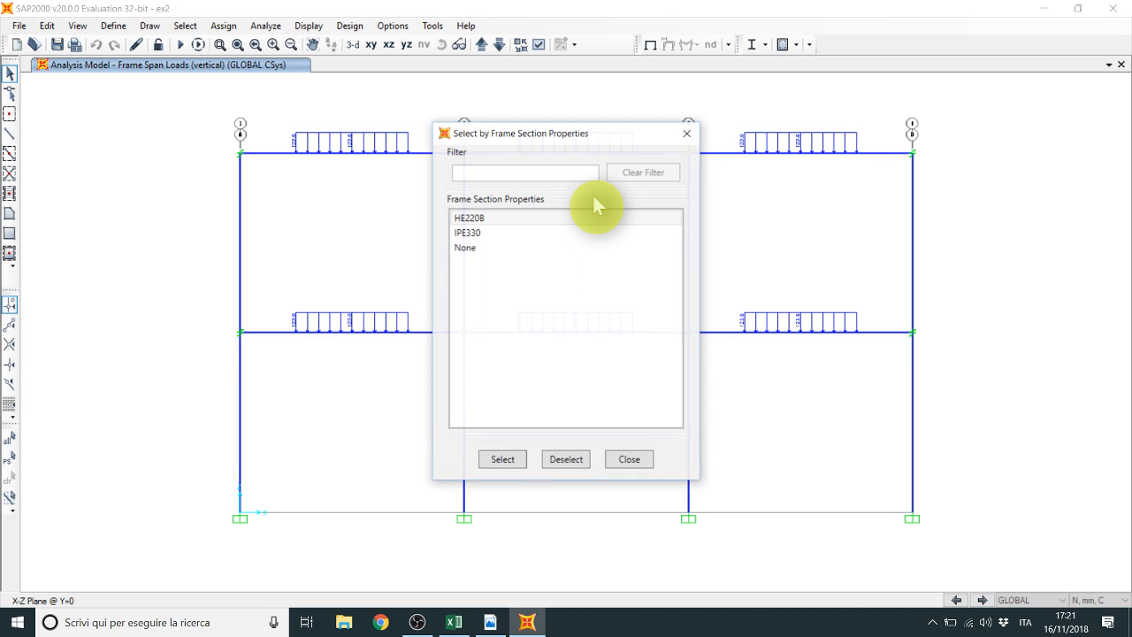
left_click(515, 232)
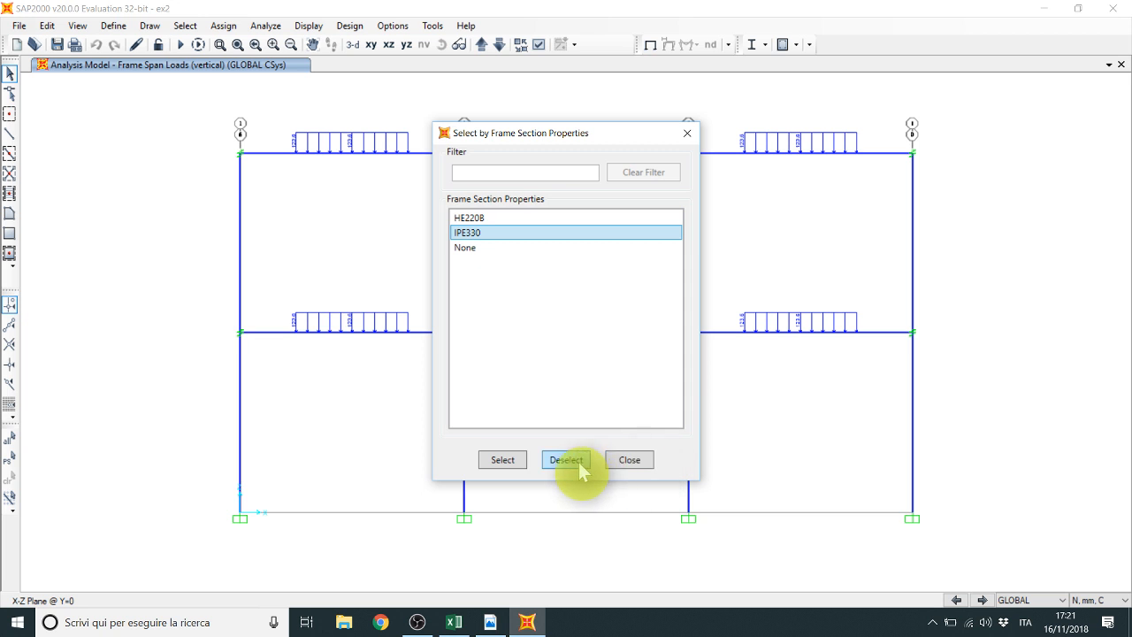
left_click(506, 460)
left_click(688, 133)
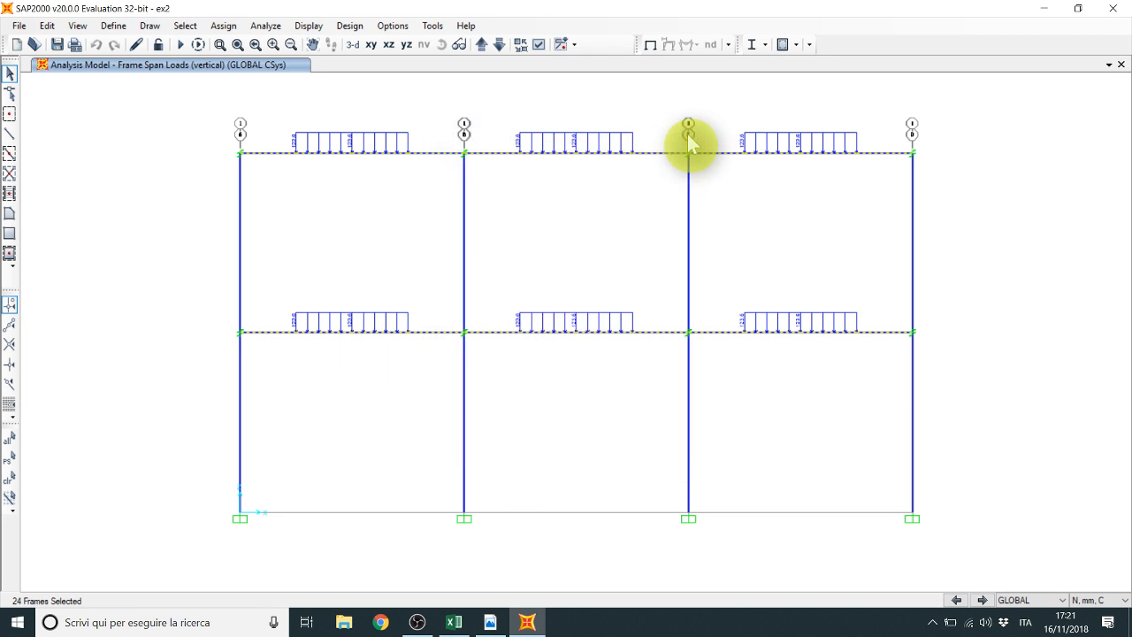
Step: Assign a uniform distributed load of -123.6 N/mm in global Z for the vertical pattern to the selected beams, replacing existing loads
left_click(221, 26)
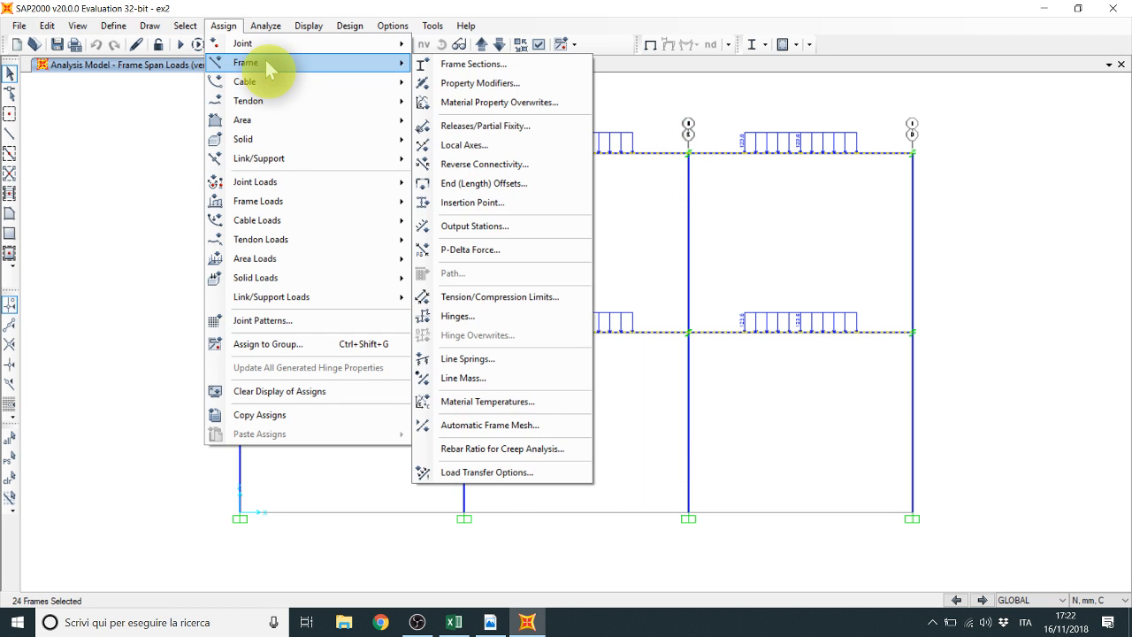
mouse_move(333, 212)
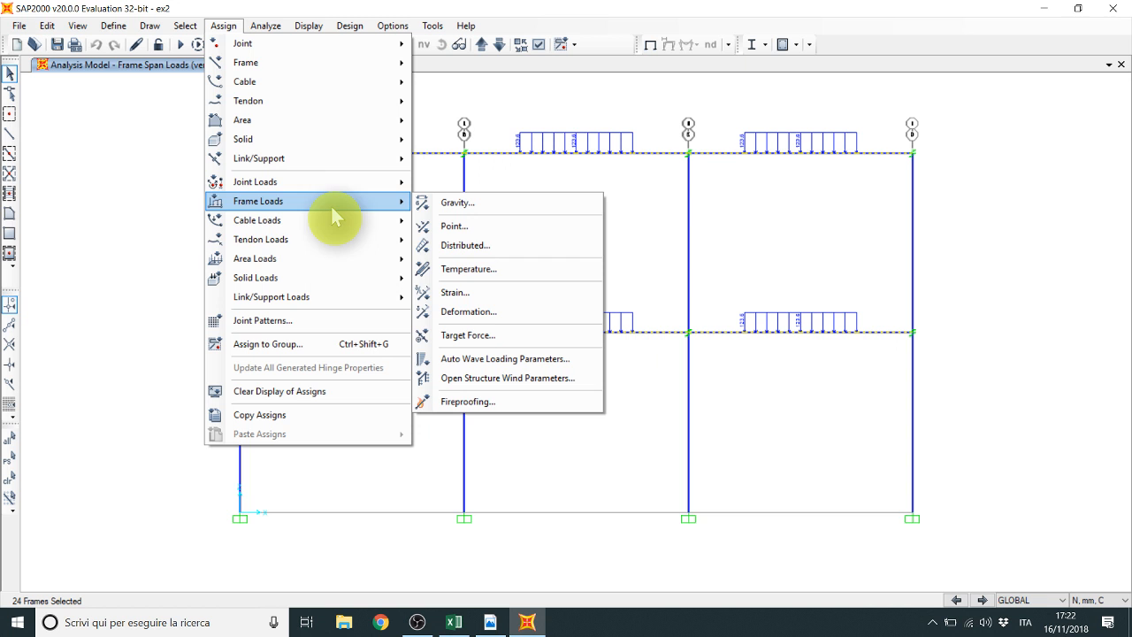
left_click(480, 246)
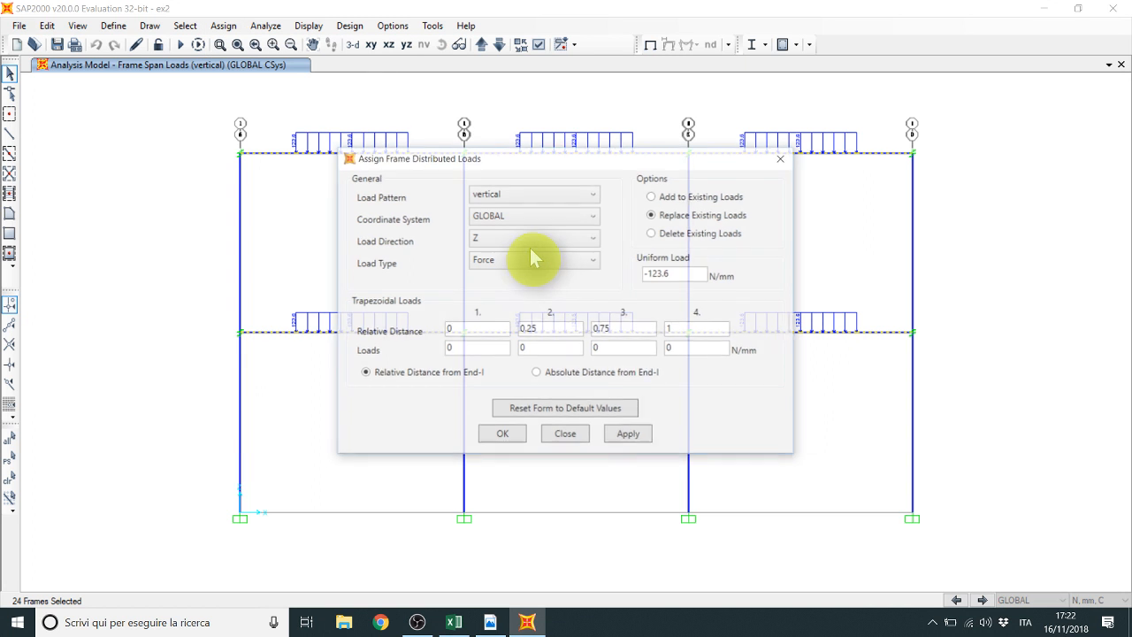
left_click(634, 435)
left_click(566, 434)
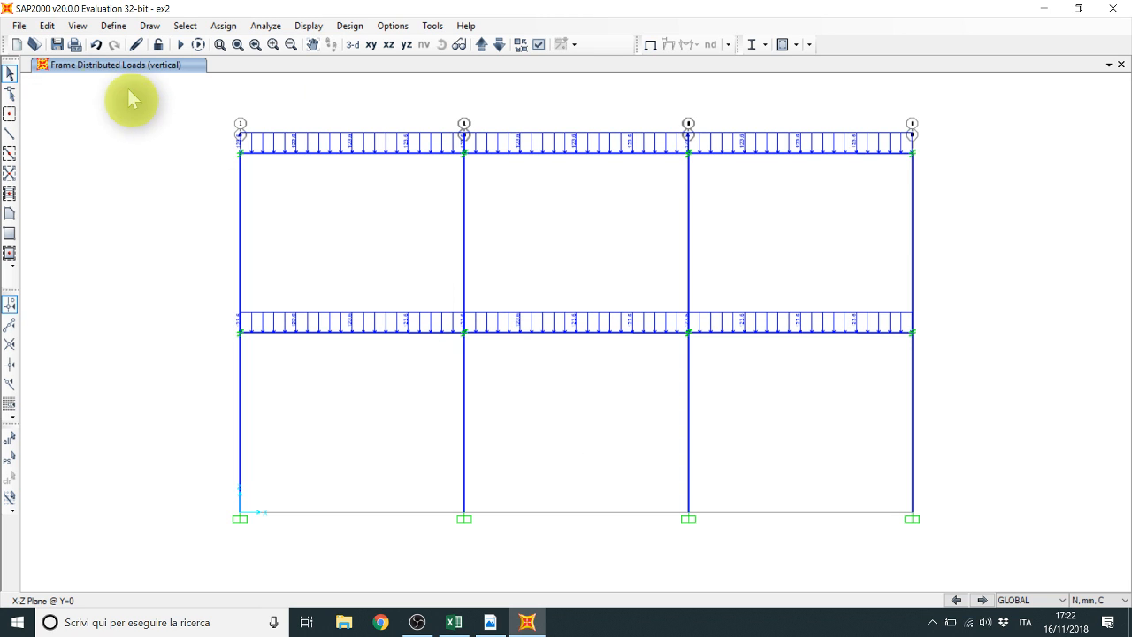
Step: Add a new static load case and set its analysis type to Nonlinear
left_click(182, 47)
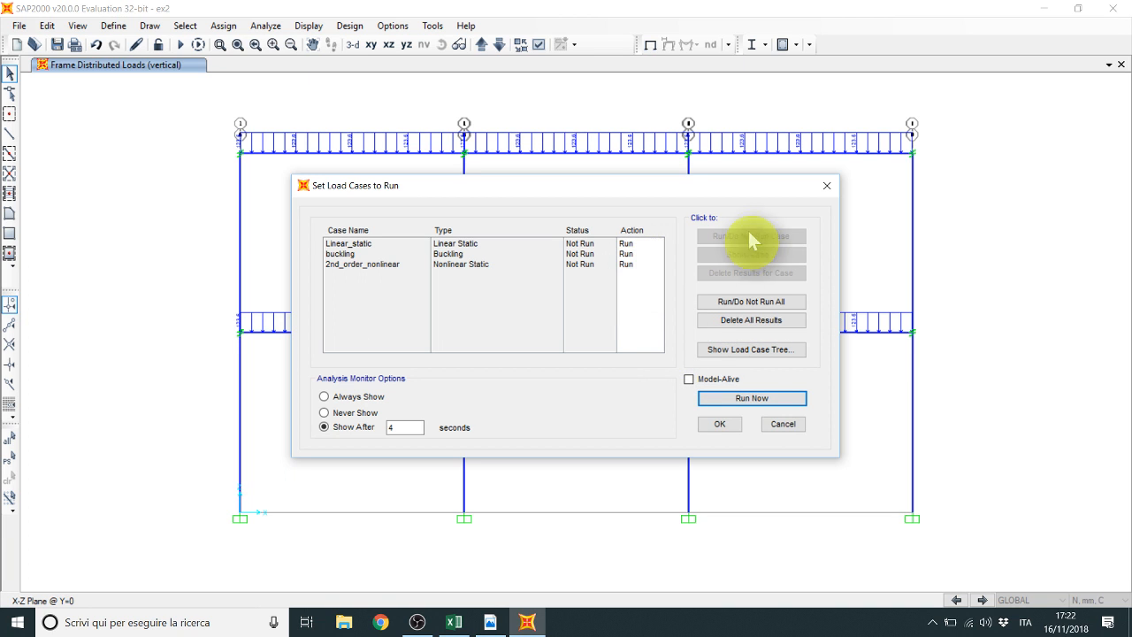
left_click(826, 185)
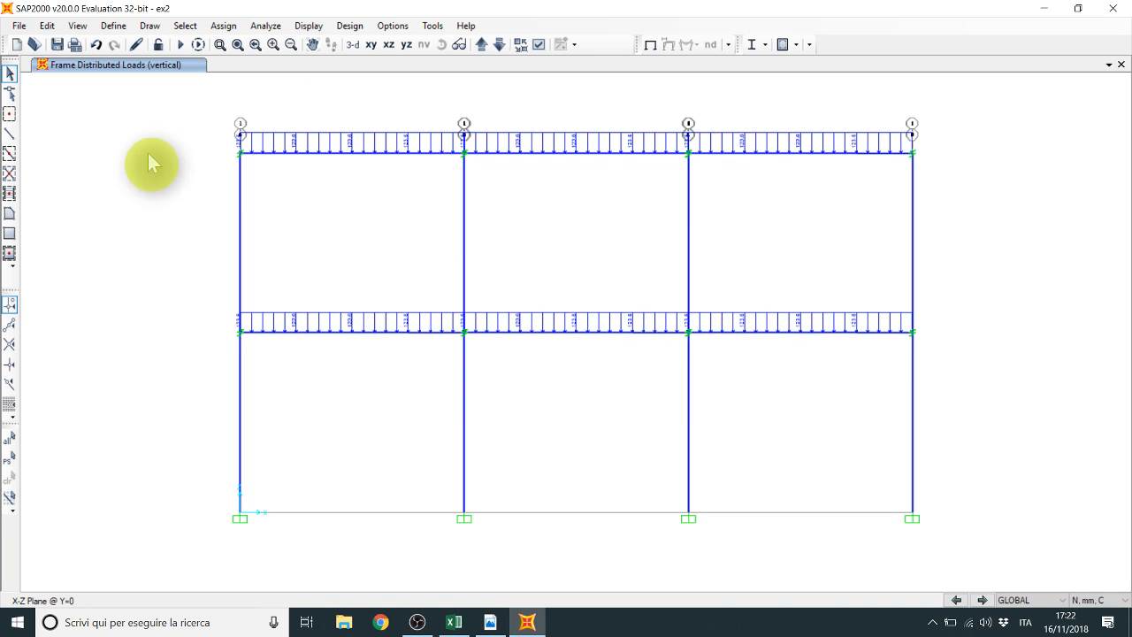
left_click(113, 26)
left_click(183, 284)
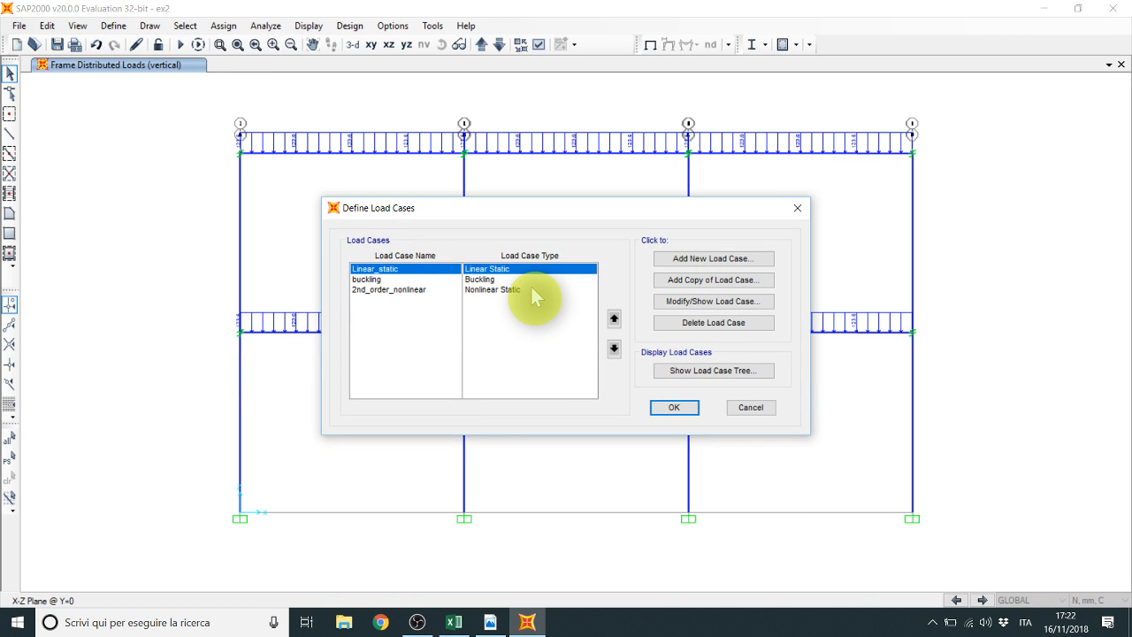
left_click(532, 289)
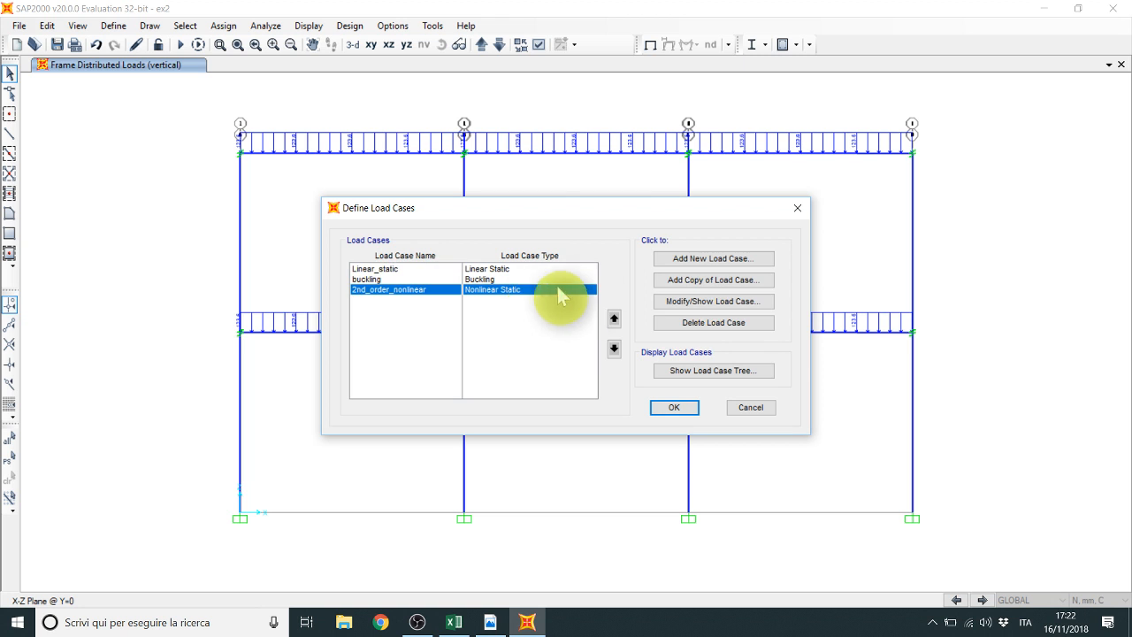
left_click(697, 260)
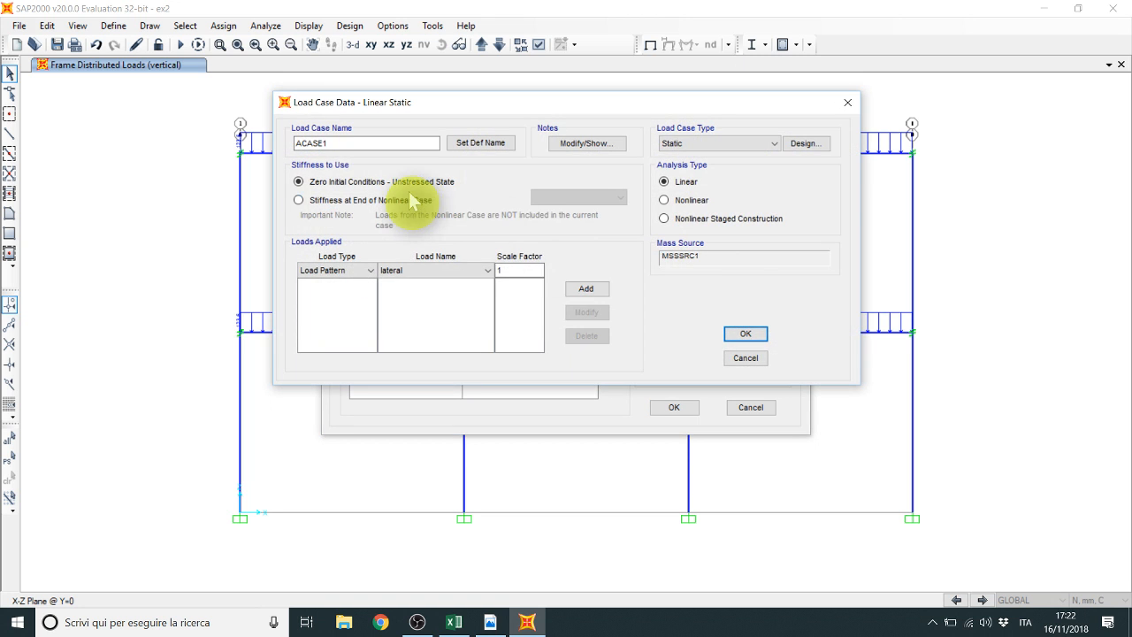
left_click(704, 200)
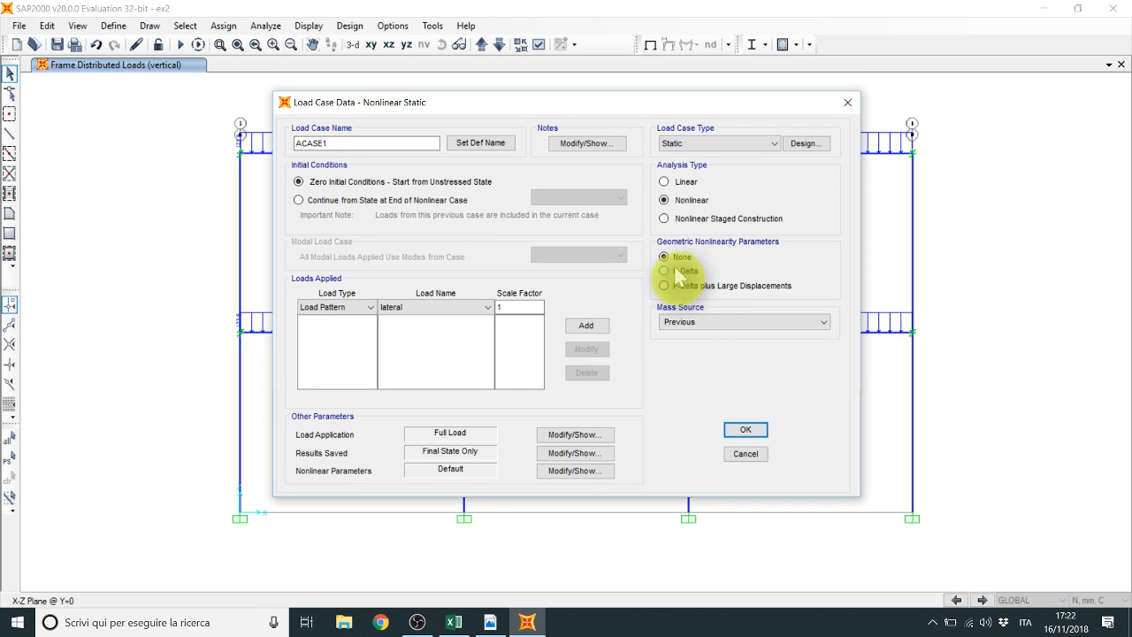
Step: Apply the lateral and vertical load patterns with scale factor 1 to the new load case and save it as non_linear
left_click(584, 326)
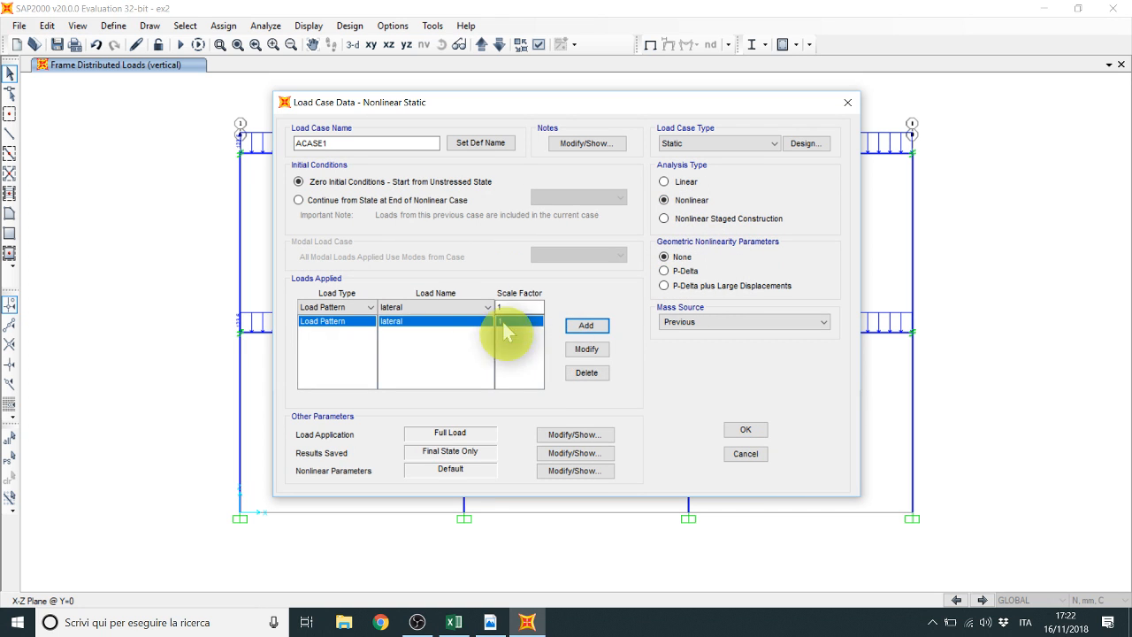
left_click(425, 307)
left_click(406, 331)
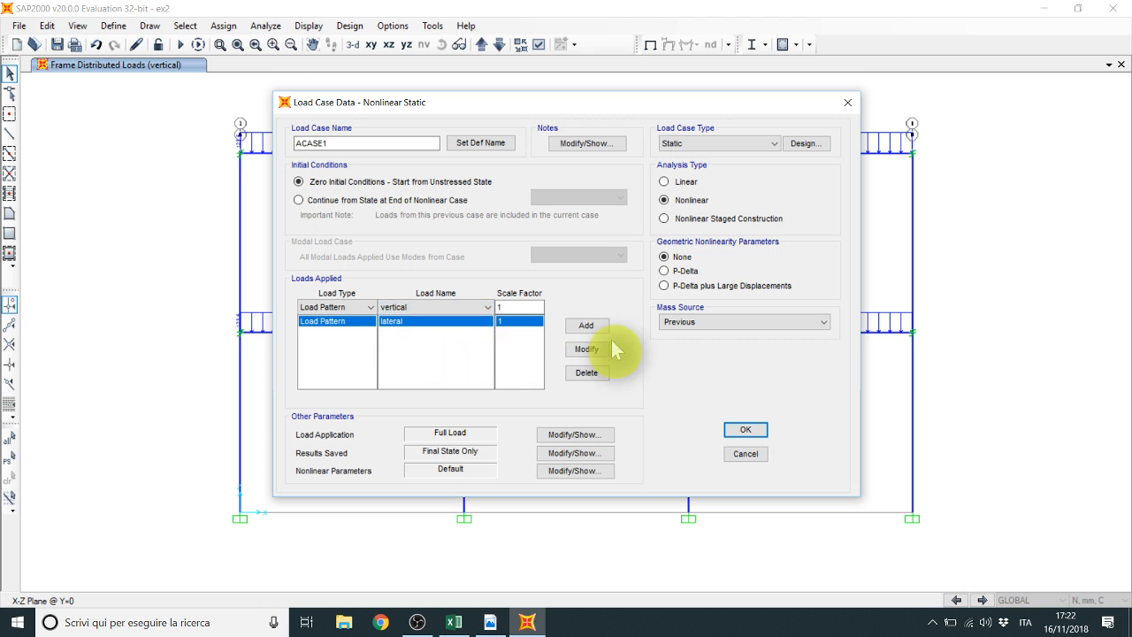
left_click(604, 324)
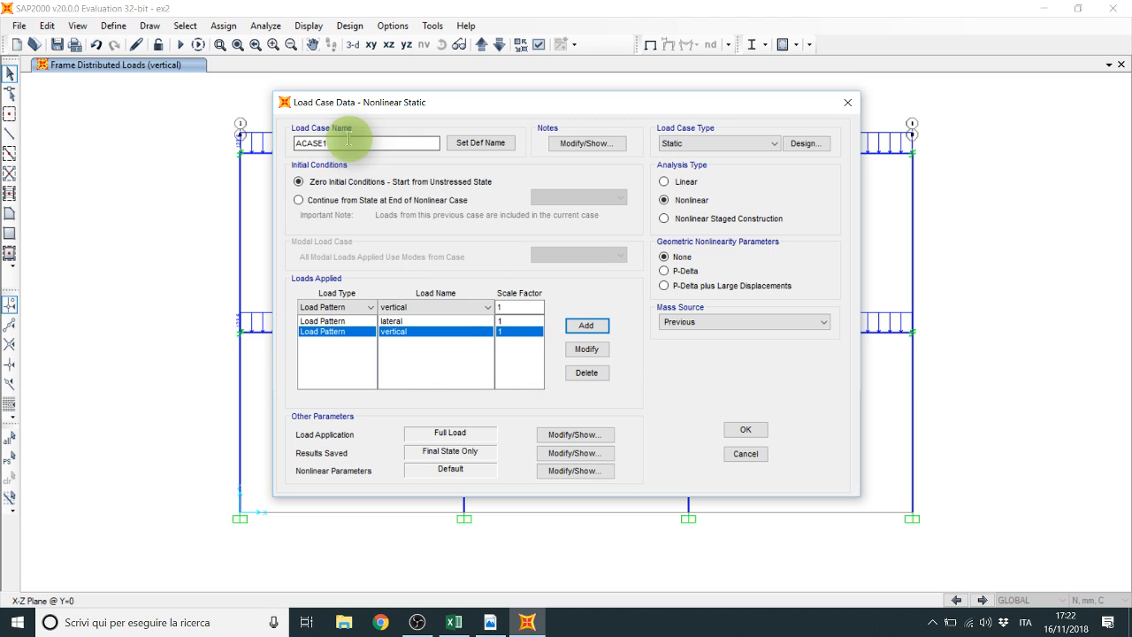
left_click_drag(336, 144, 265, 148)
type("non_linear")
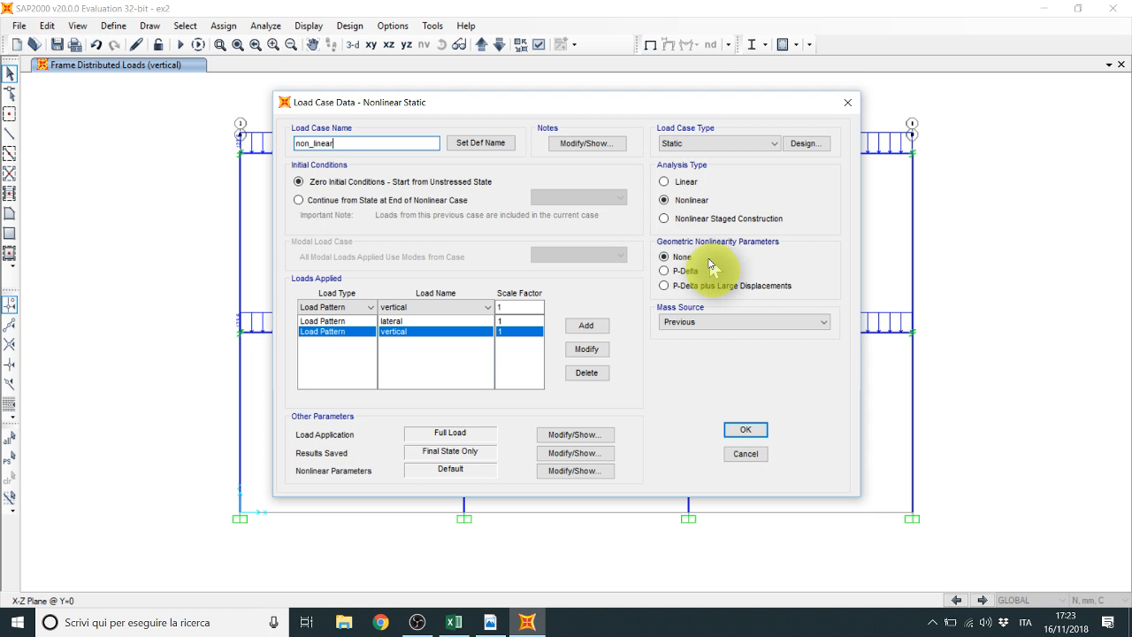
left_click(745, 431)
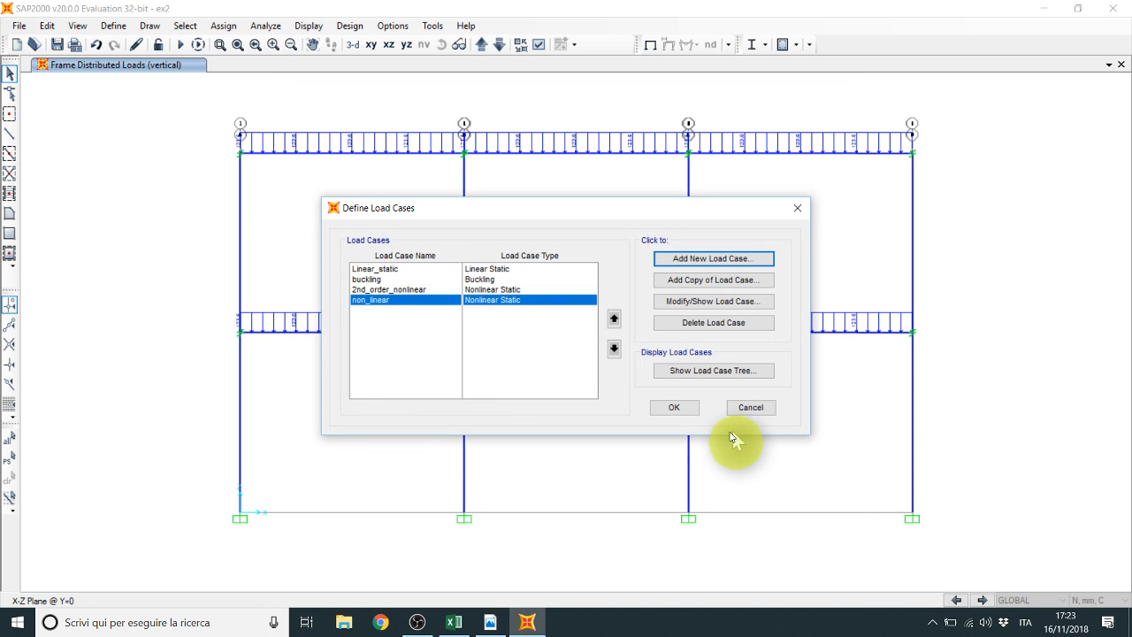
left_click(679, 412)
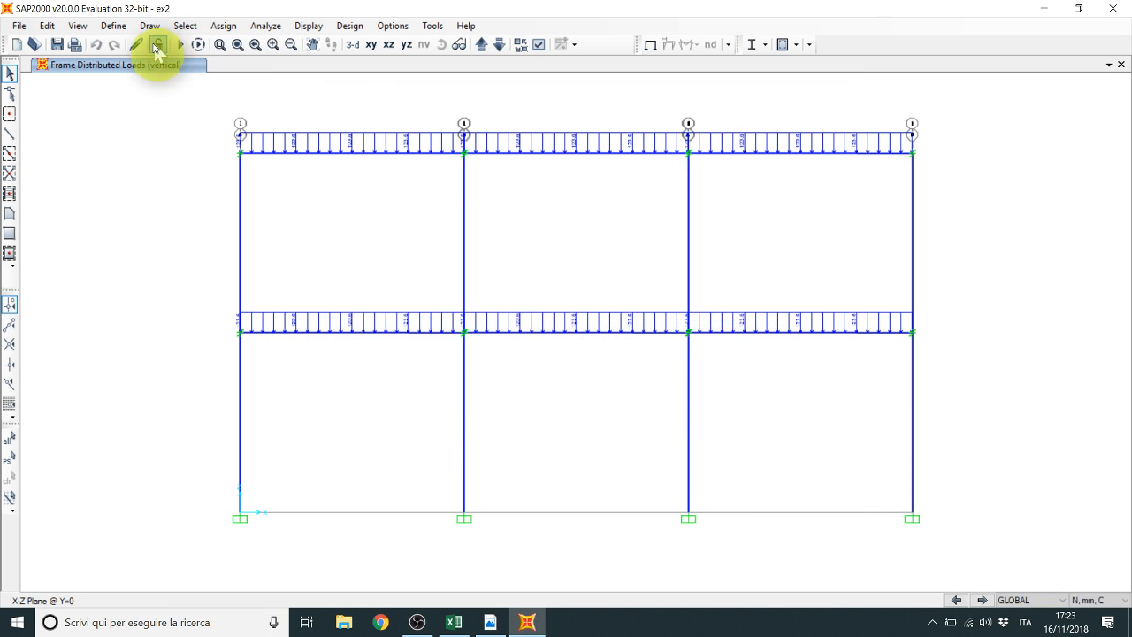
Step: Run the analysis for all load cases and display the deformed shape of buckling mode 1
left_click(181, 45)
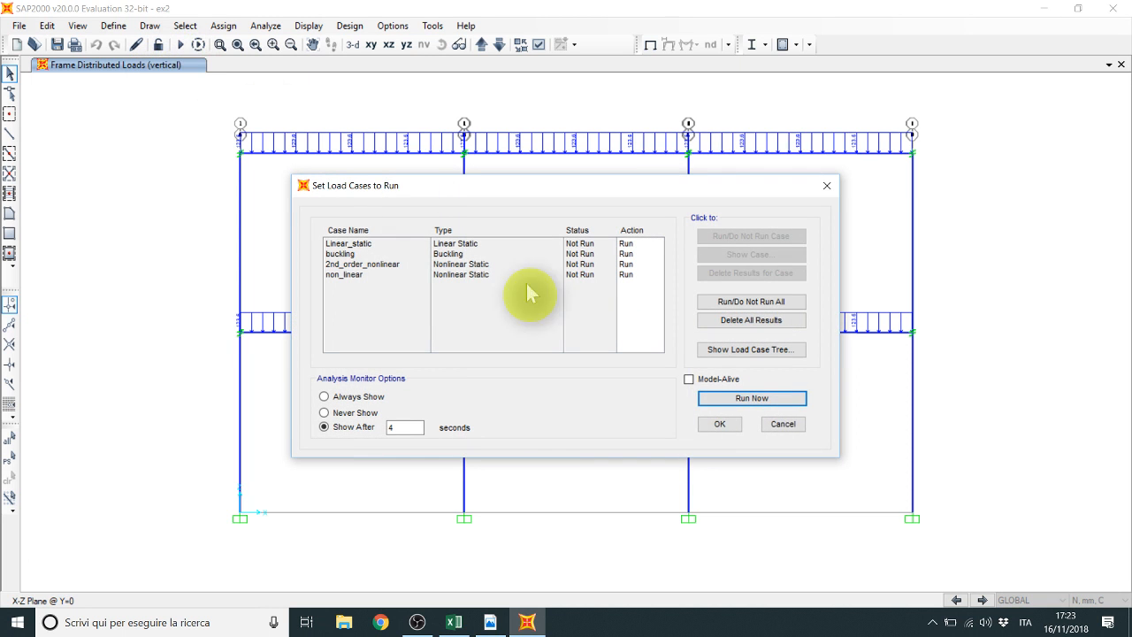
left_click(769, 401)
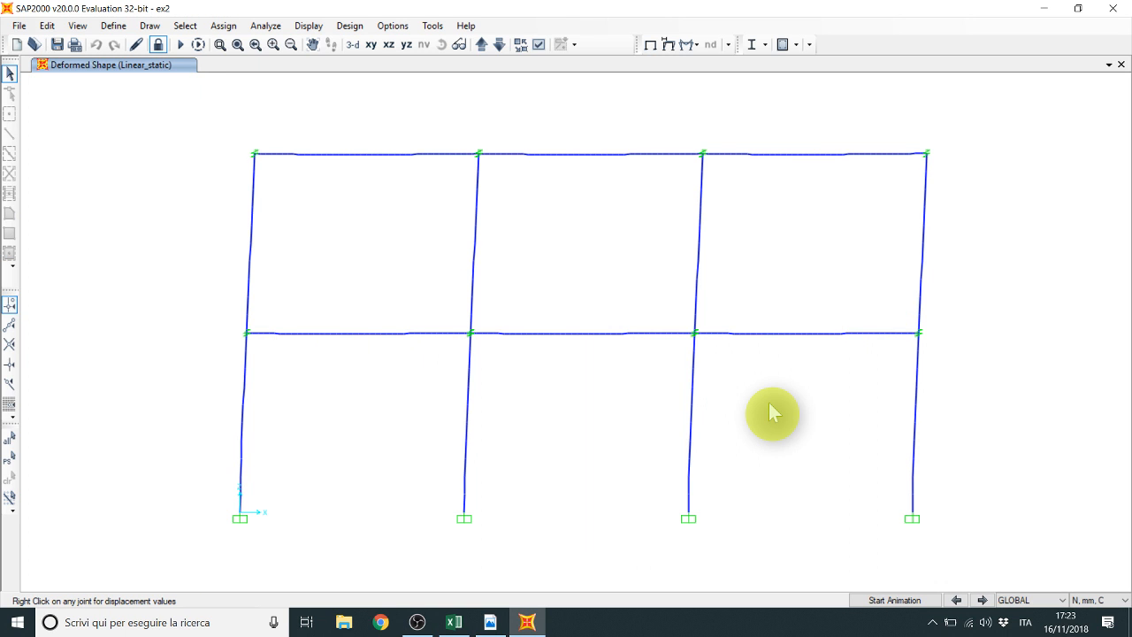
key("F6")
left_click(588, 80)
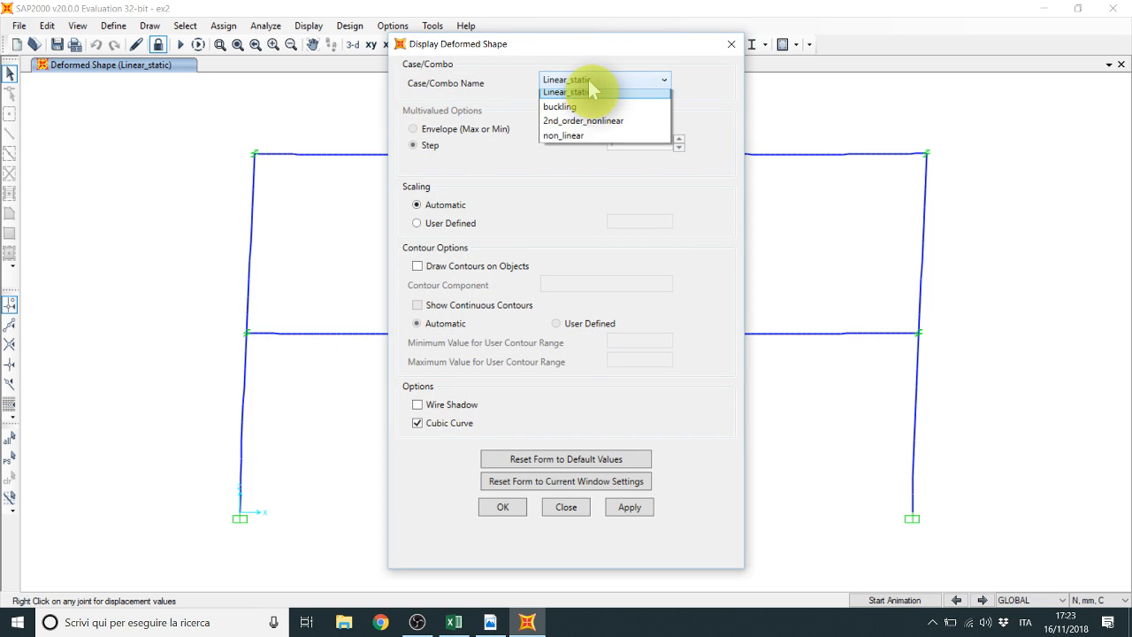
left_click(575, 107)
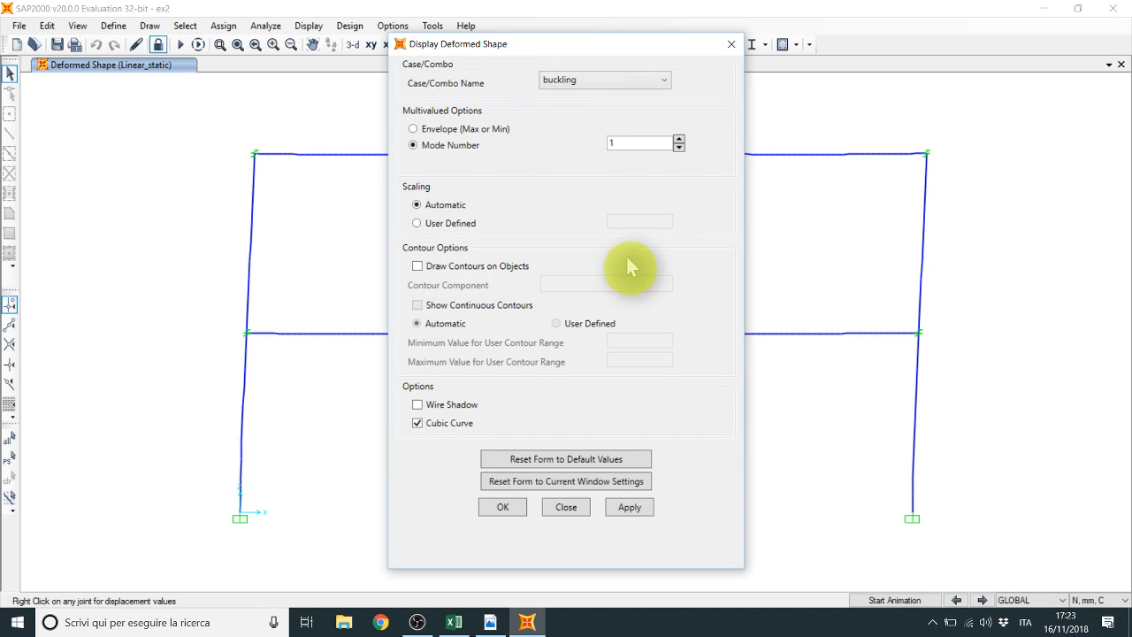
left_click(649, 500)
left_click(566, 508)
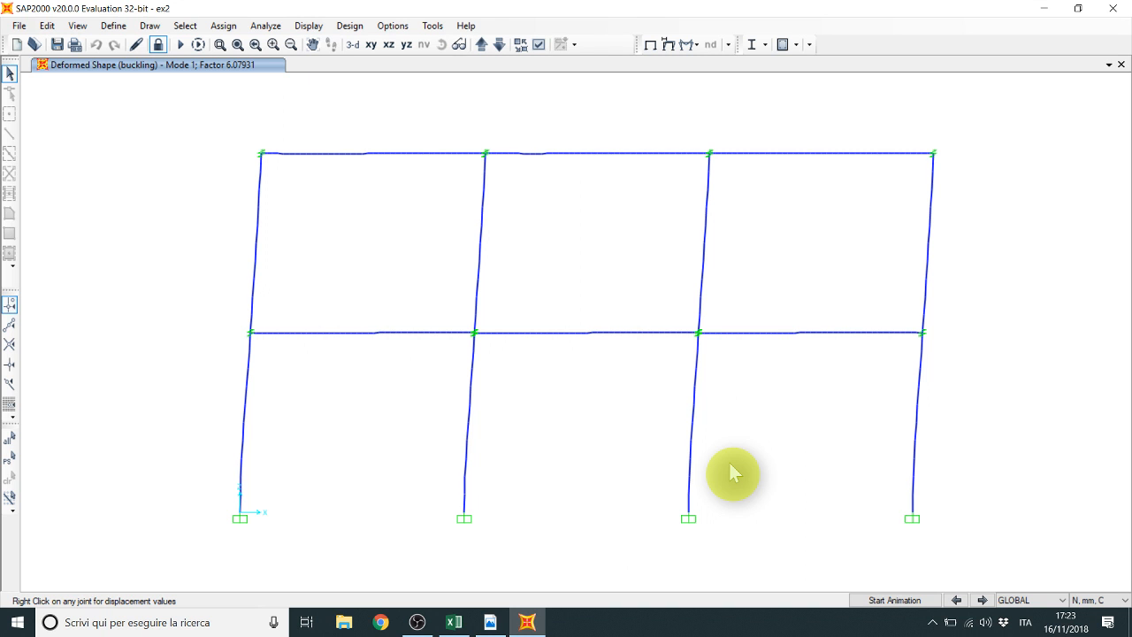
Step: Examine the R3 directional properties of the LIN1 link, including its effective stiffness and moment-rotation definition, without changing them
left_click(124, 26)
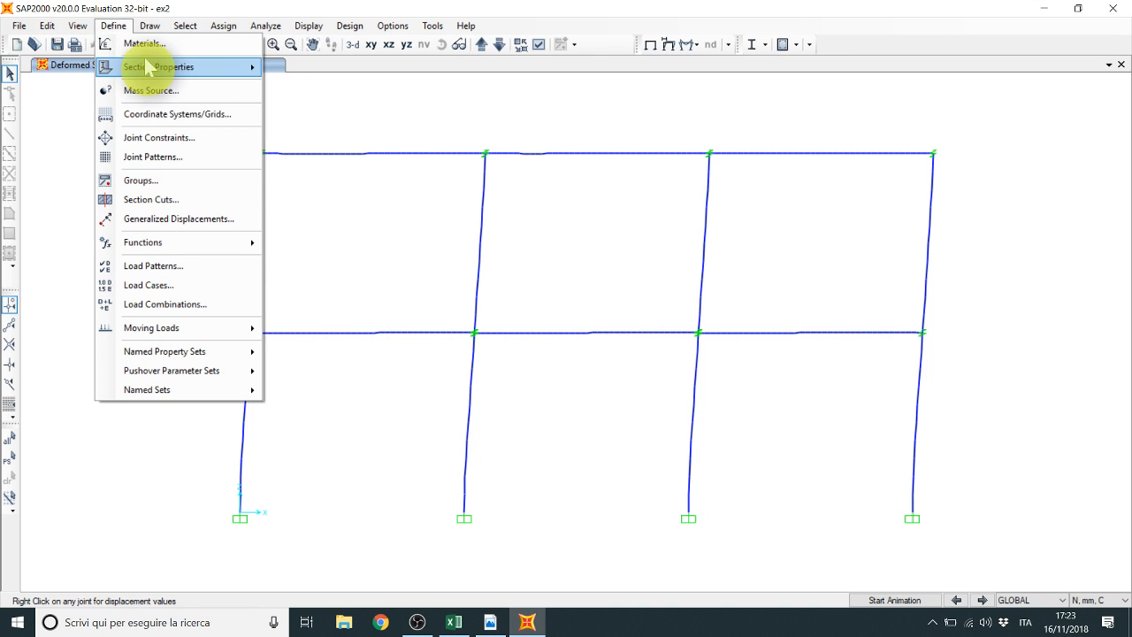
mouse_move(146, 65)
left_click(337, 202)
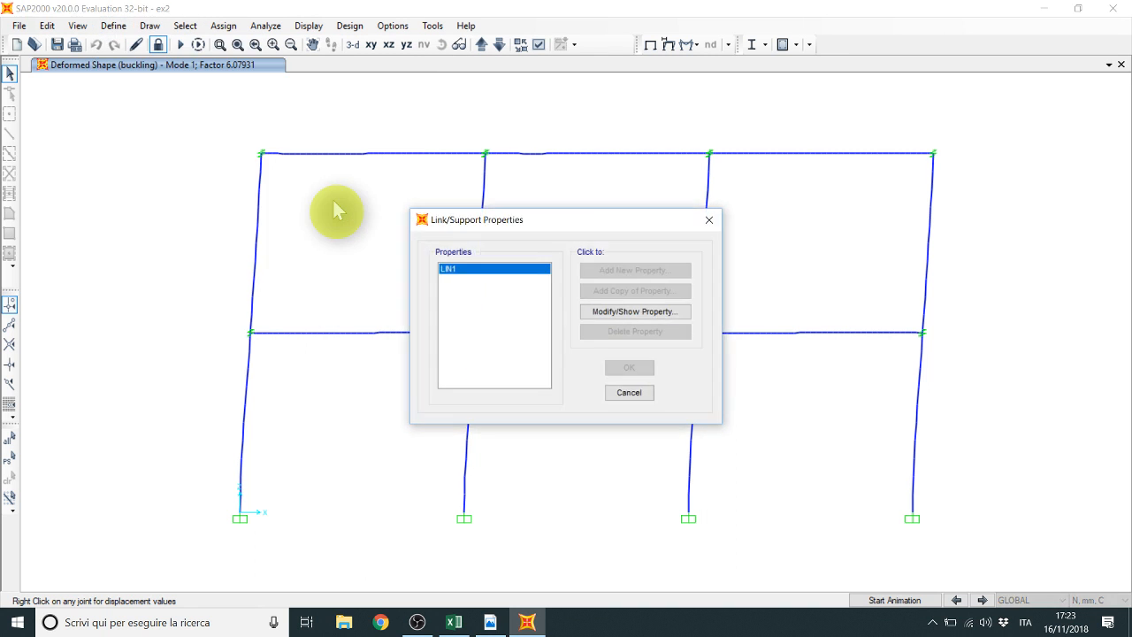
left_click(612, 308)
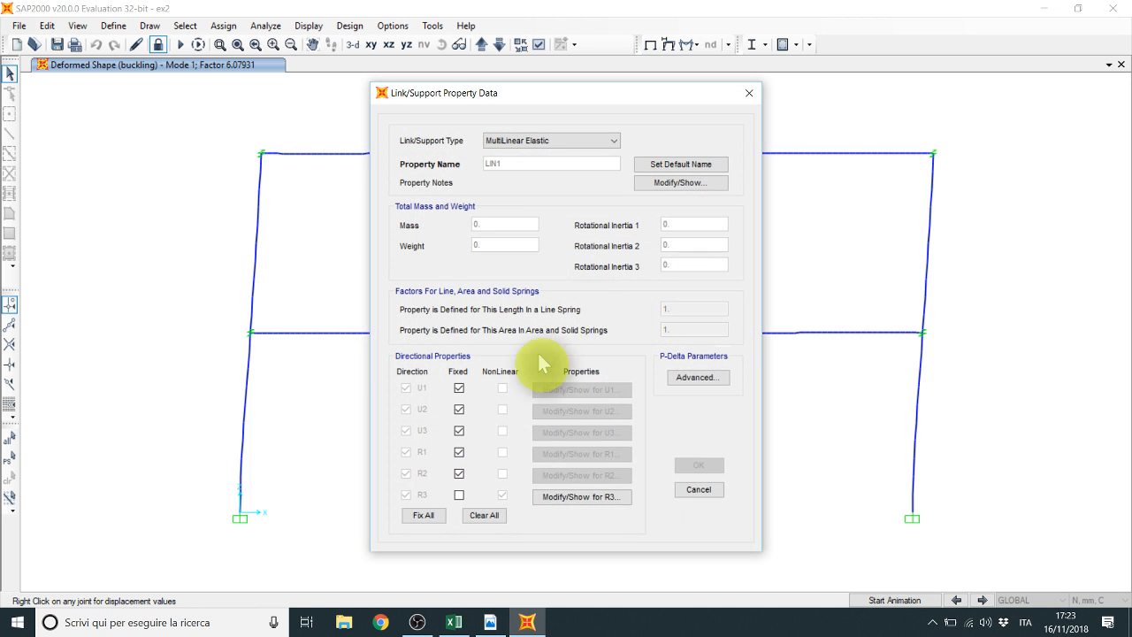
left_click(580, 497)
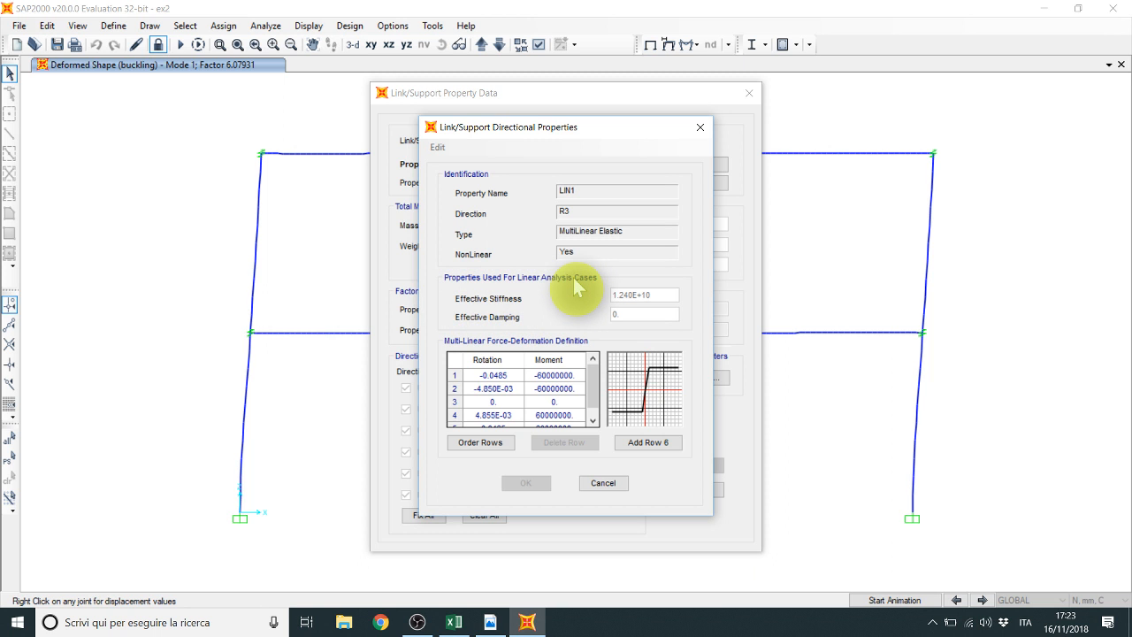
key("Escape")
key("Escape")
key("Escape")
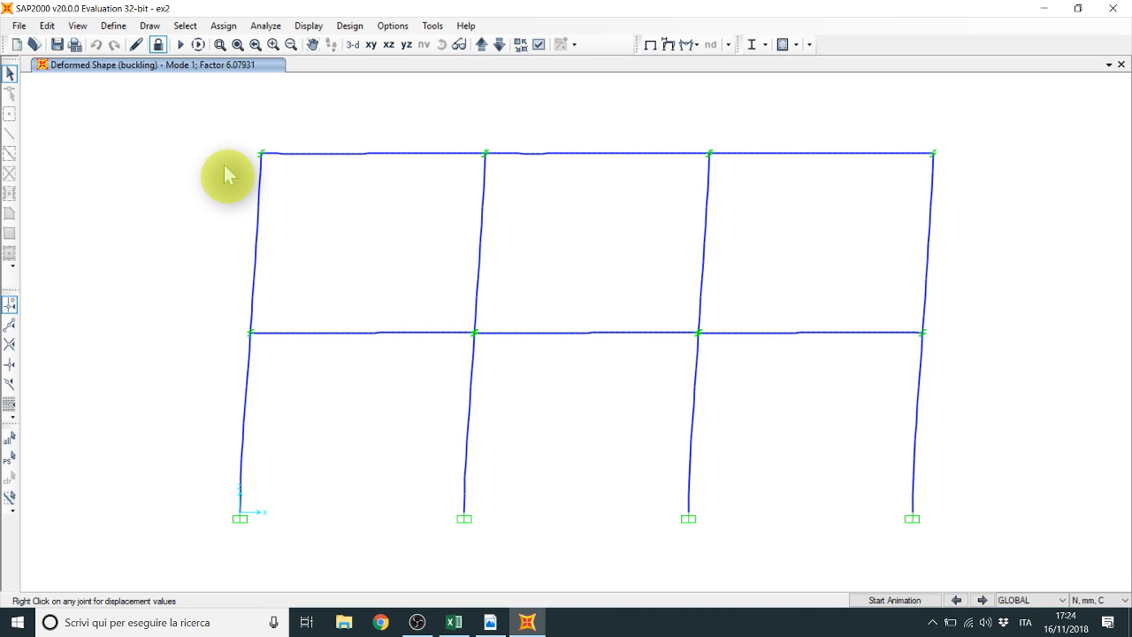
Step: Display the filled Moment 3-3 diagram of the frame elements for the Linear_static case
key("F8")
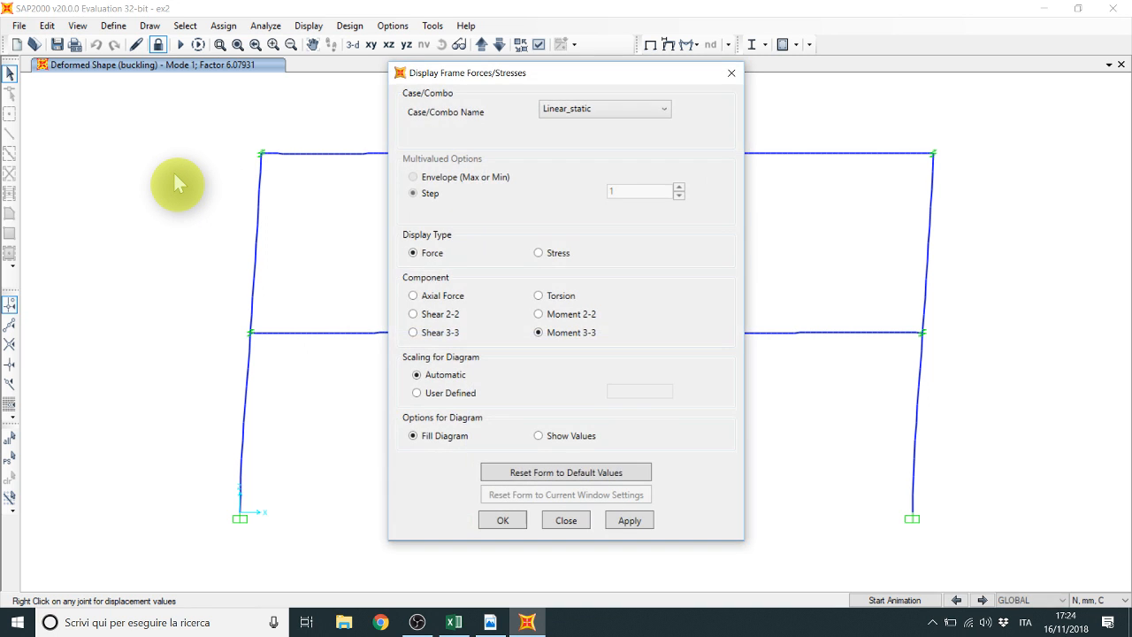
left_click(591, 115)
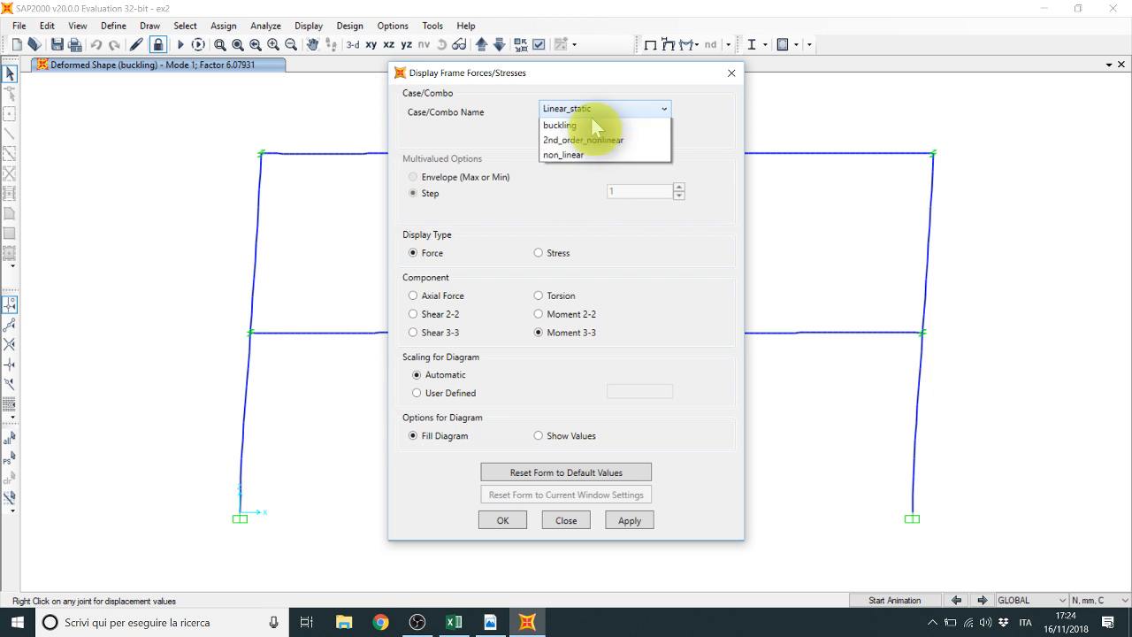
left_click(588, 125)
left_click(629, 521)
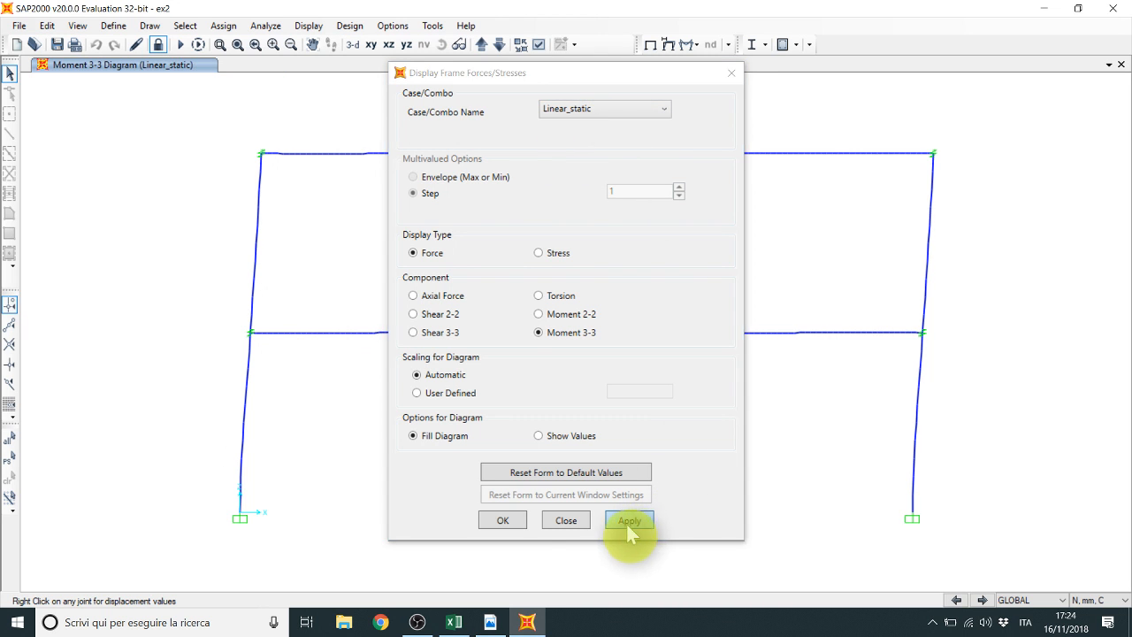
left_click(567, 521)
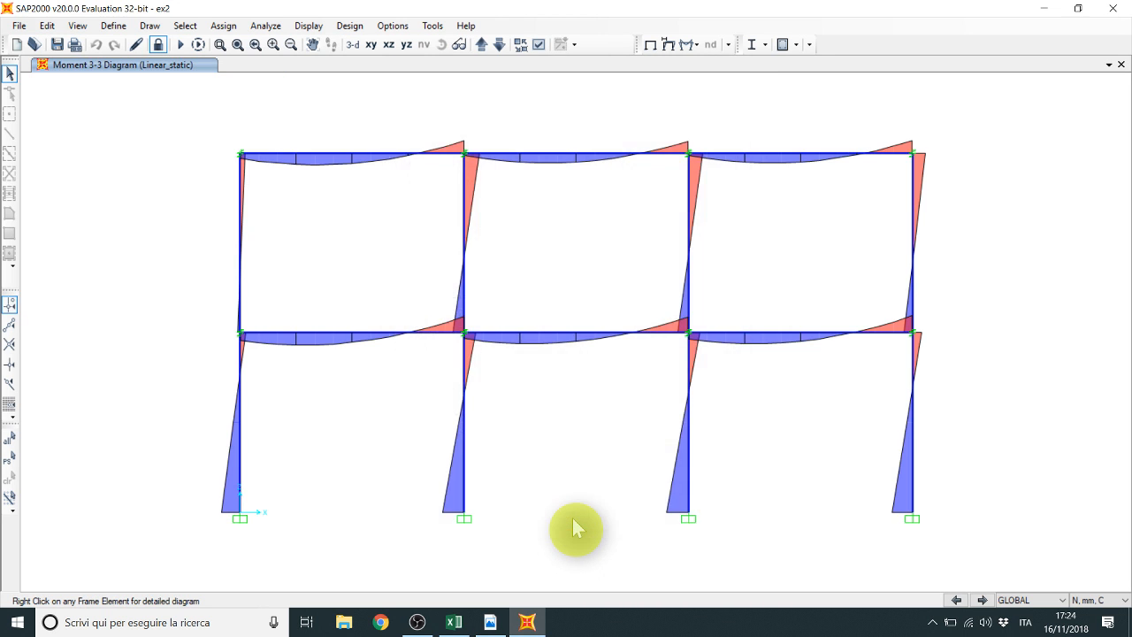
Step: Display the deformed shape for the Linear_static case and read the displacements of the frame's top-right corner joint
key("F6")
left_click(597, 80)
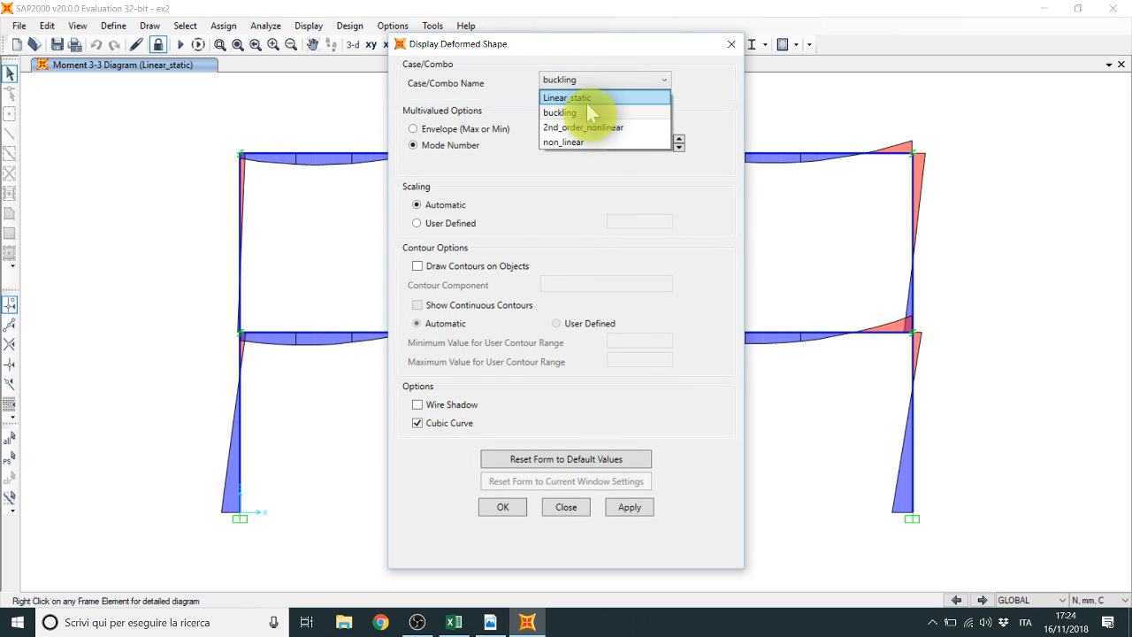
left_click(586, 104)
left_click(576, 80)
left_click(576, 103)
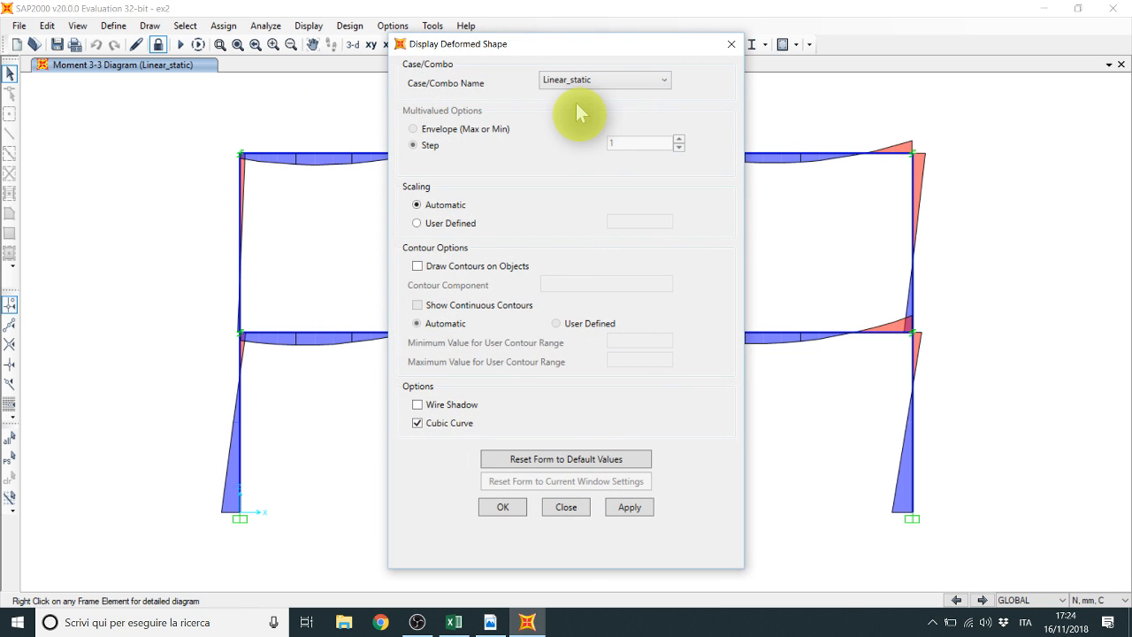
left_click(621, 510)
left_click(566, 507)
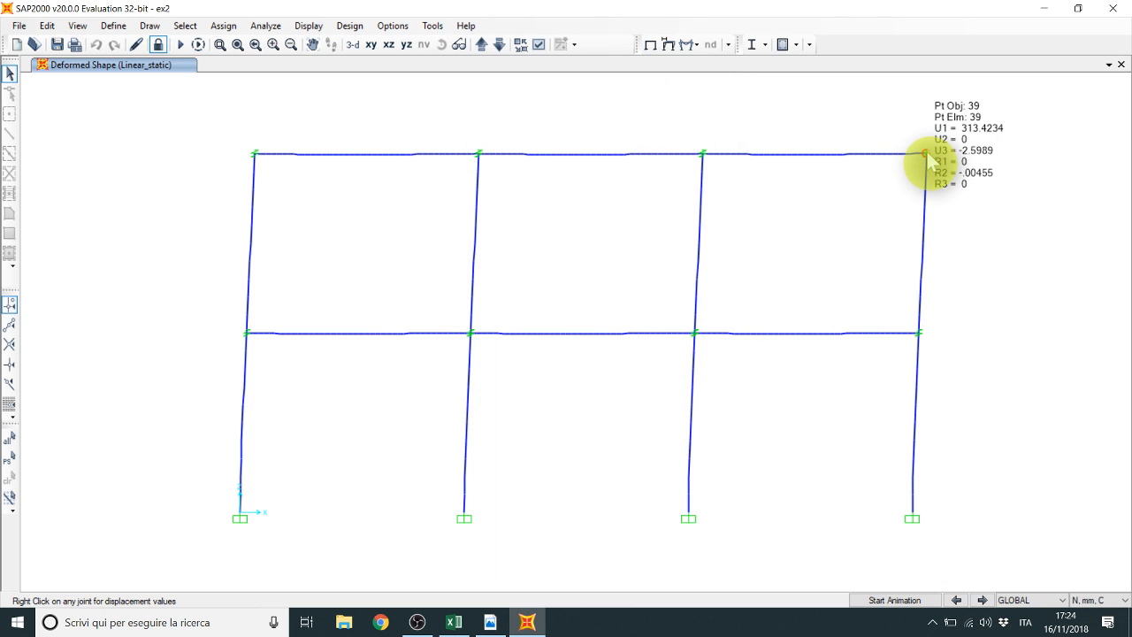
mouse_move(925, 158)
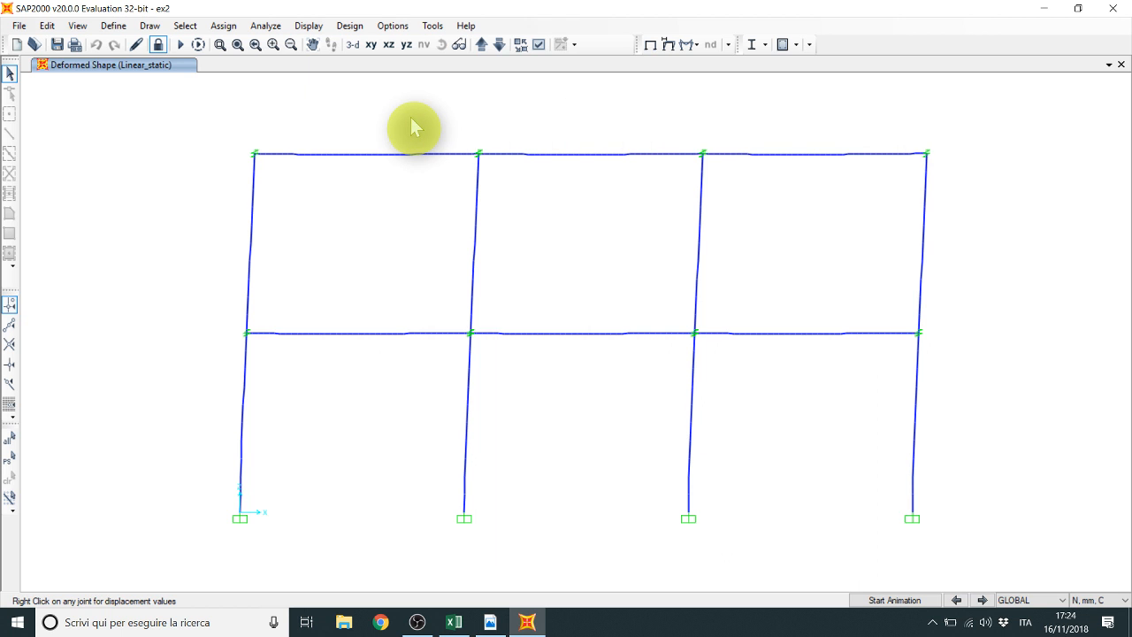
Step: Display the filled Moment 3-3 diagram of the frame for the non_linear case
key("F8")
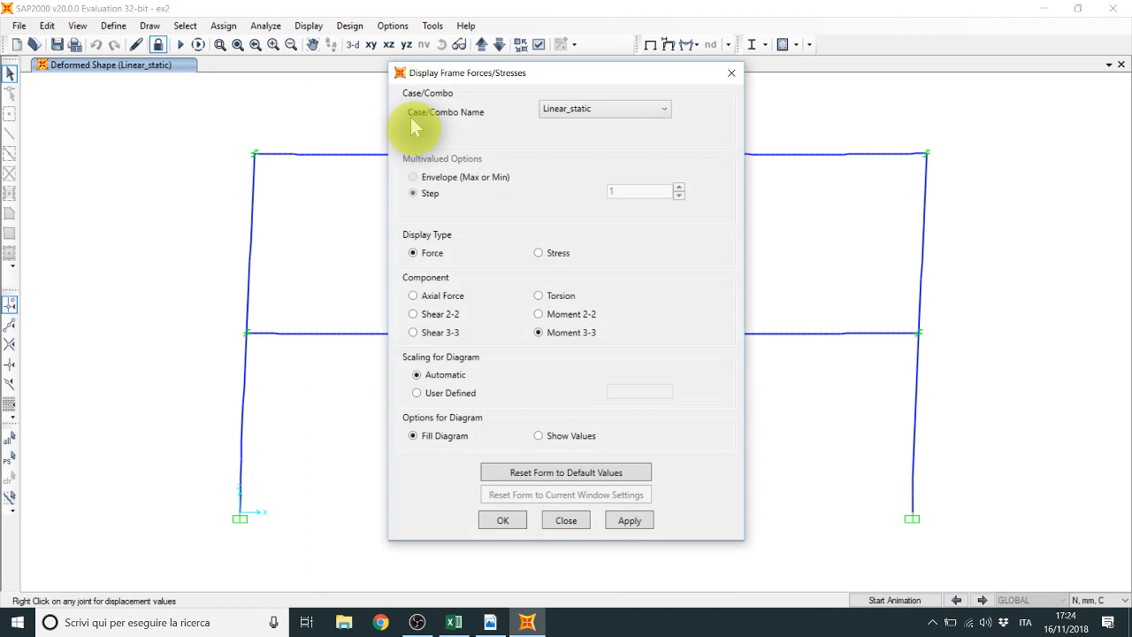
left_click(566, 112)
left_click(579, 171)
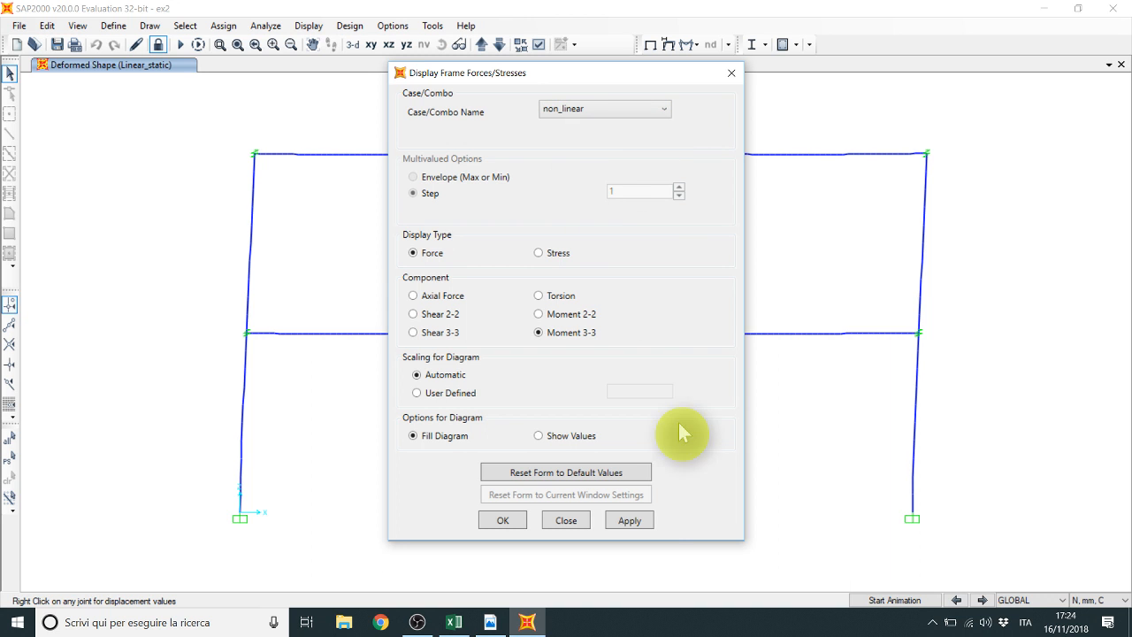
left_click(636, 518)
left_click(567, 521)
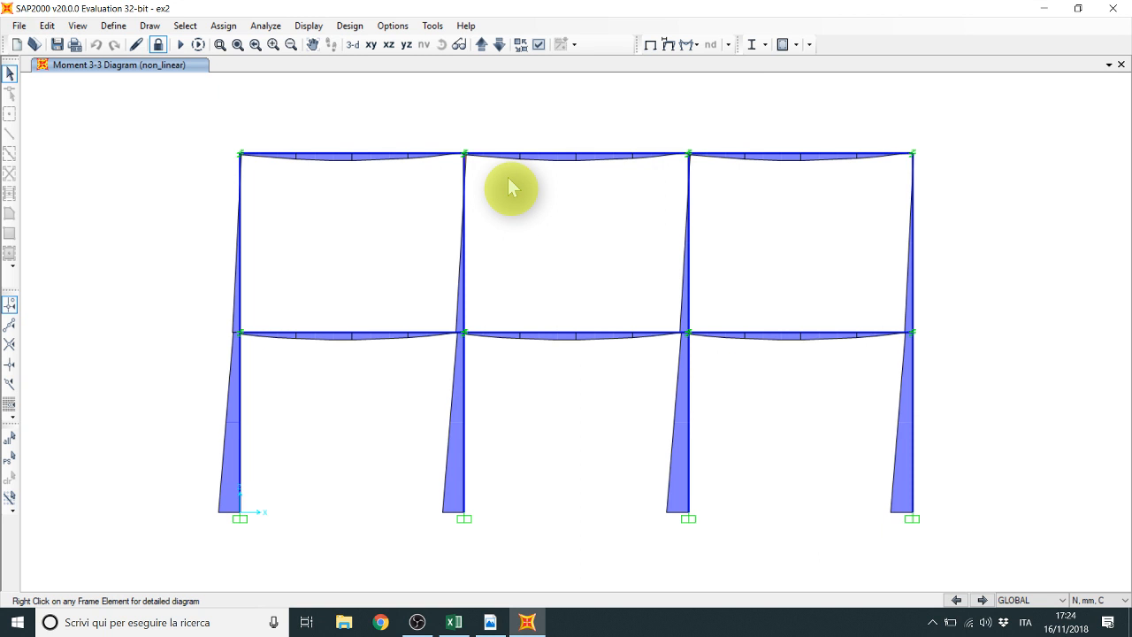
Step: Switch the frame's Moment 3-3 diagram back to the Linear_static case
key("F8")
left_click(584, 109)
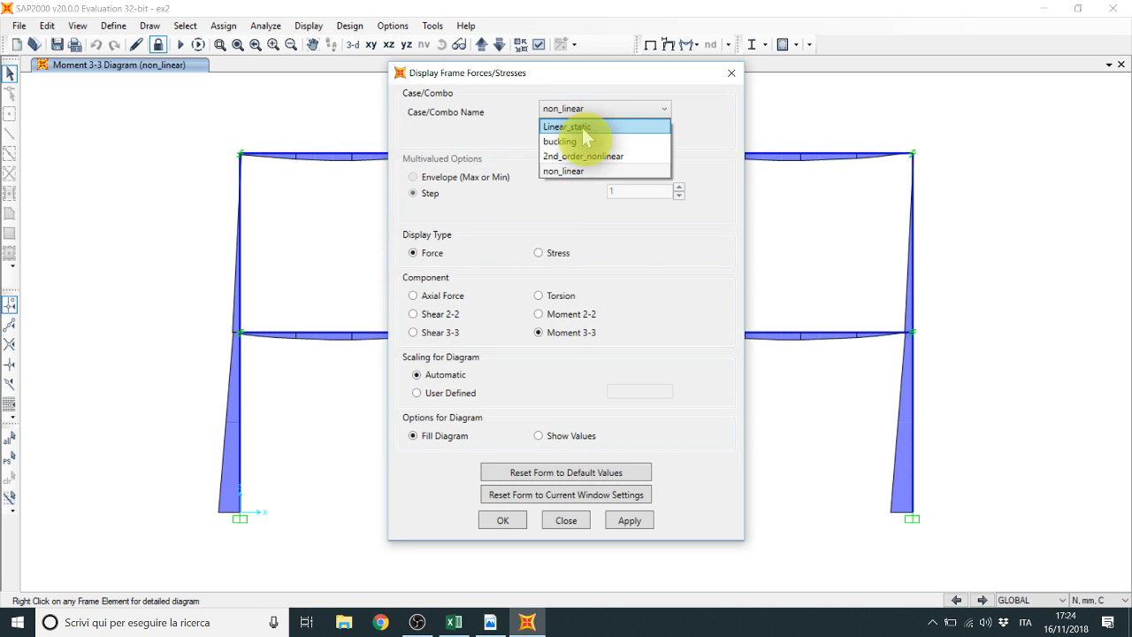
left_click(583, 128)
left_click(630, 520)
left_click(579, 520)
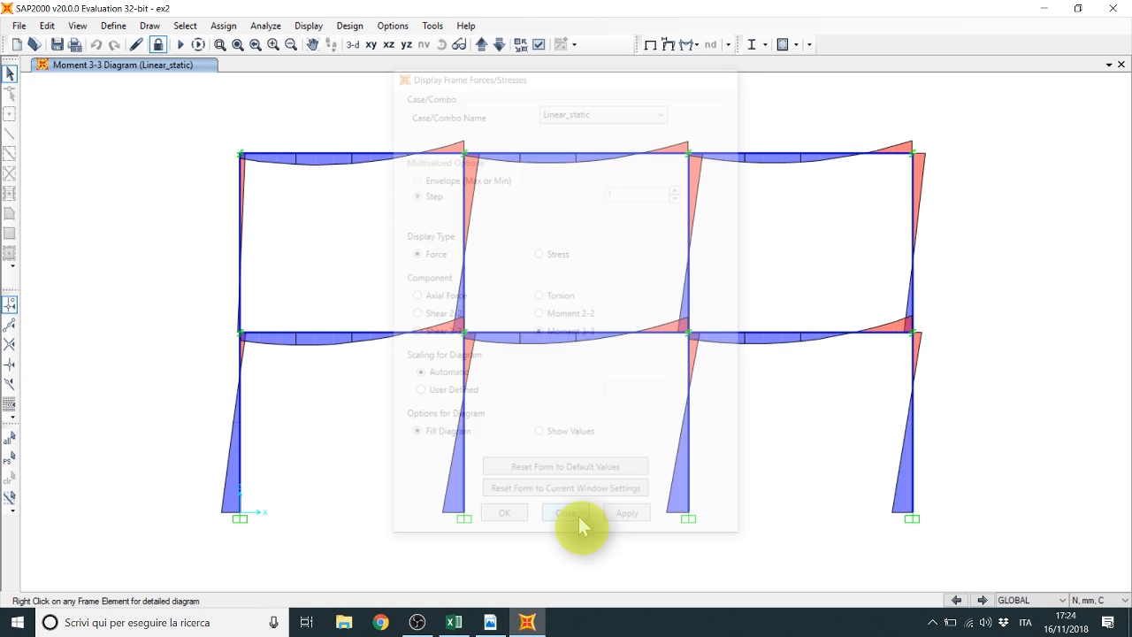
Step: Inspect the detailed diagrams of the first-floor beam segment ending at the second column for Linear_static and non_linear, reading the non_linear moment at 1240 mm
left_click(221, 46)
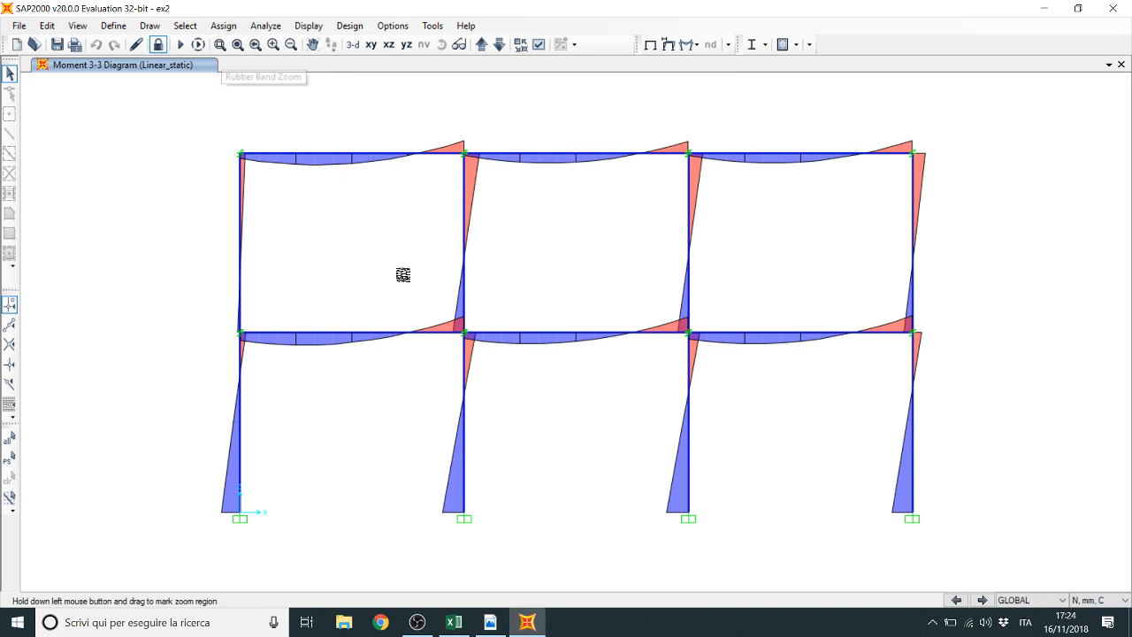
left_click_drag(399, 274, 501, 366)
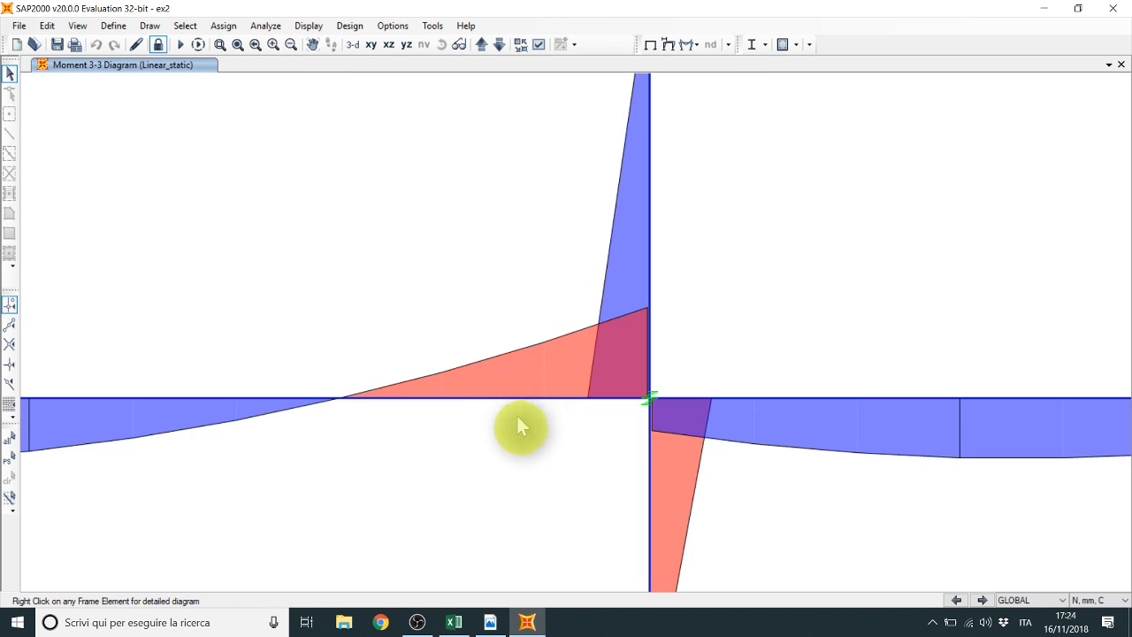
left_click(528, 396)
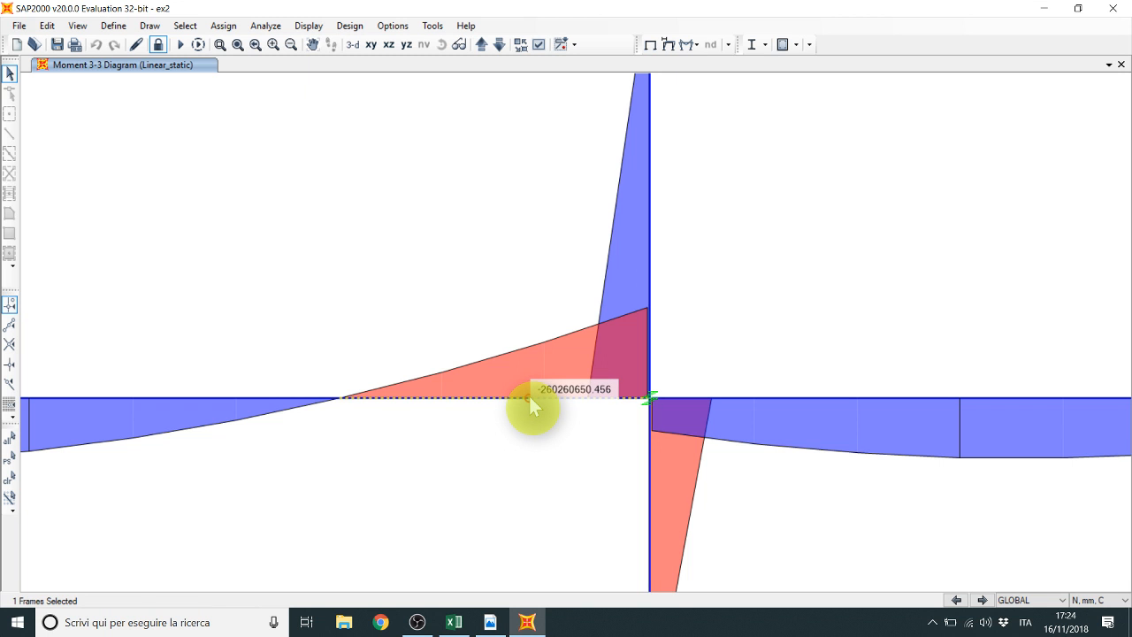
right_click(528, 395)
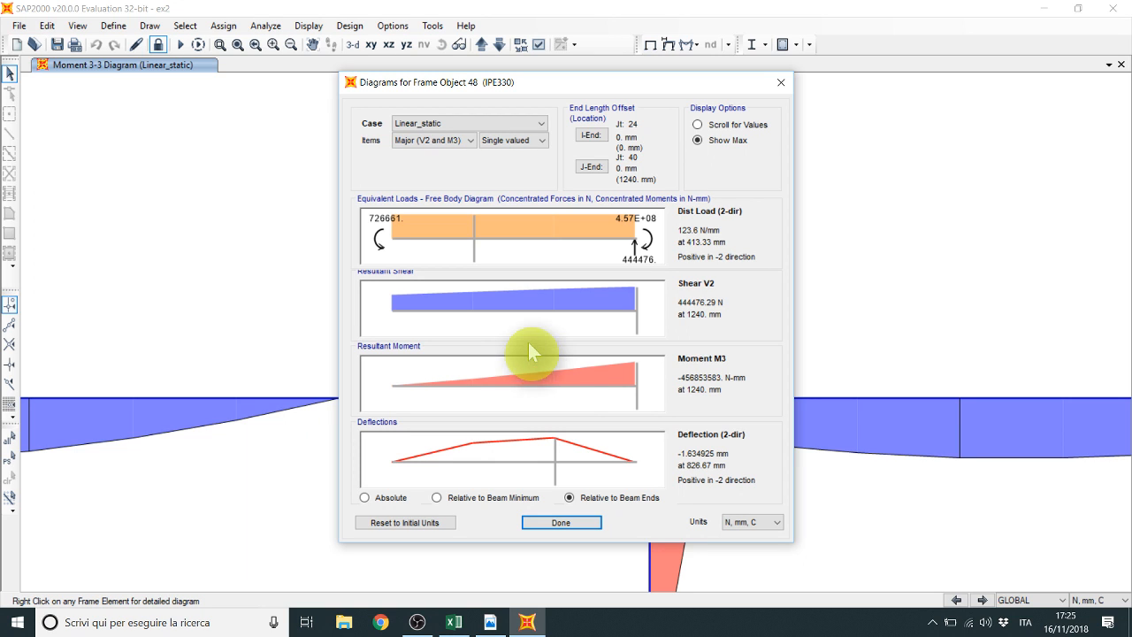
left_click(438, 122)
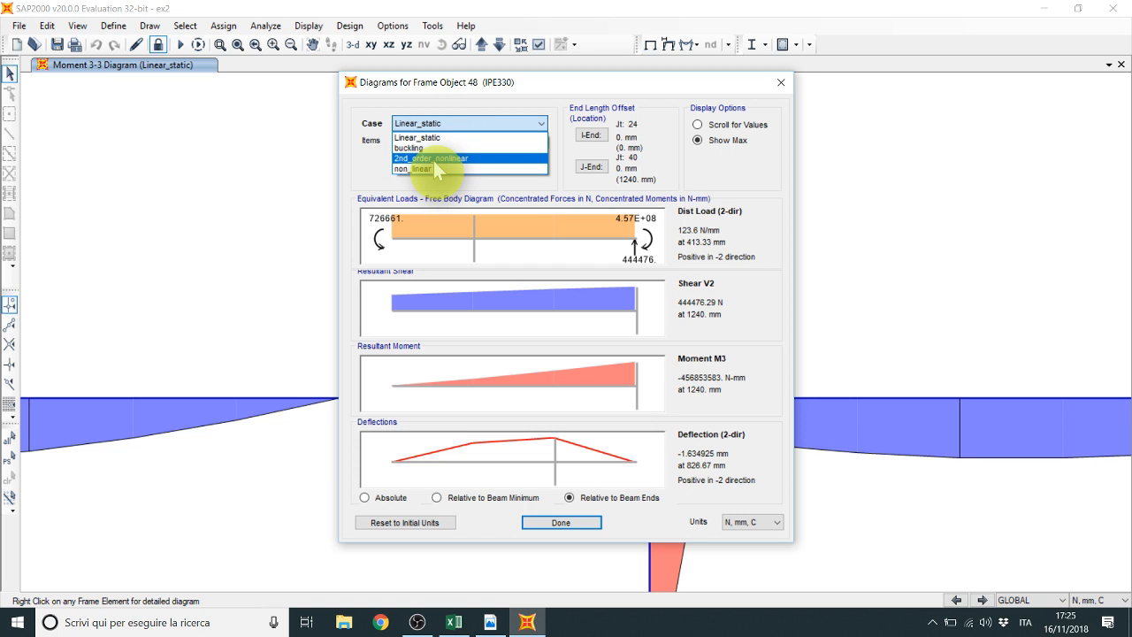
left_click(437, 168)
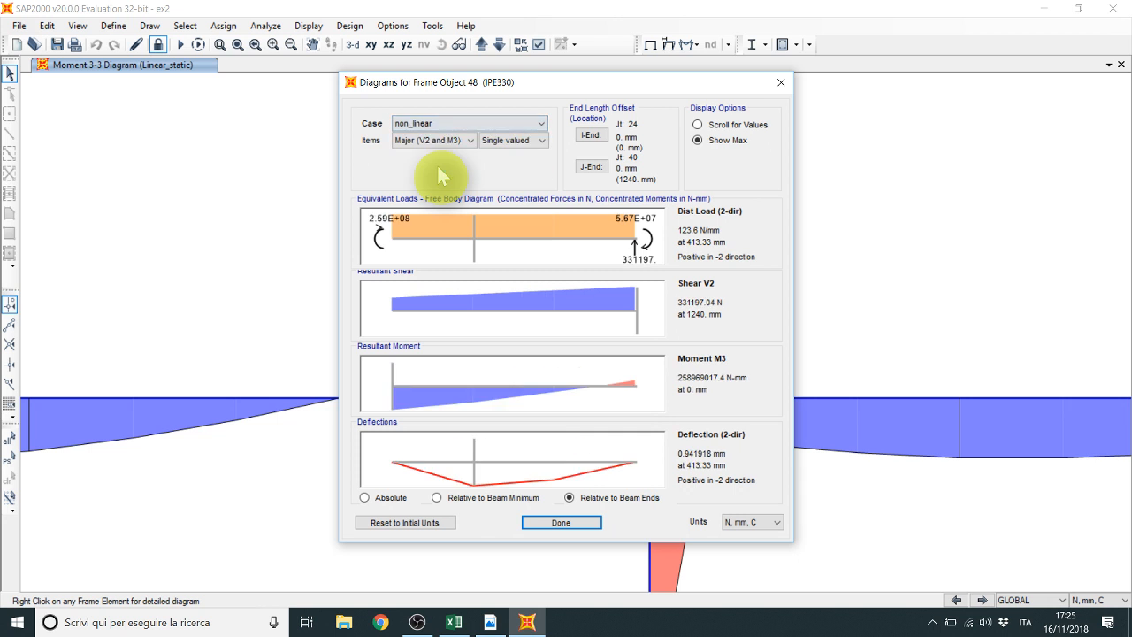
mouse_move(633, 478)
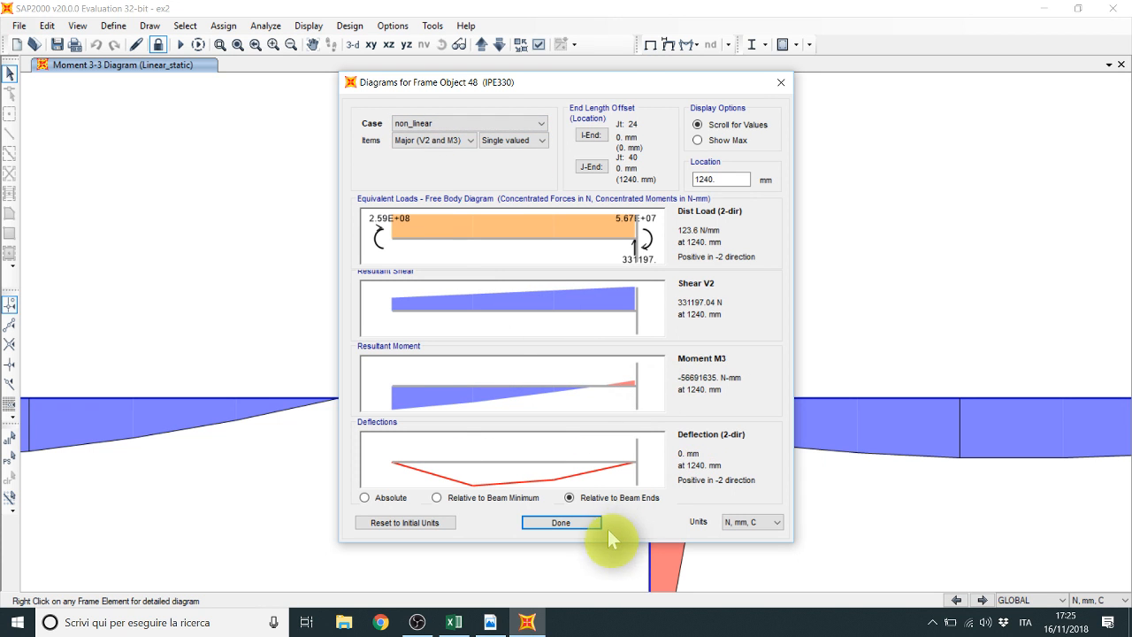
left_click(561, 522)
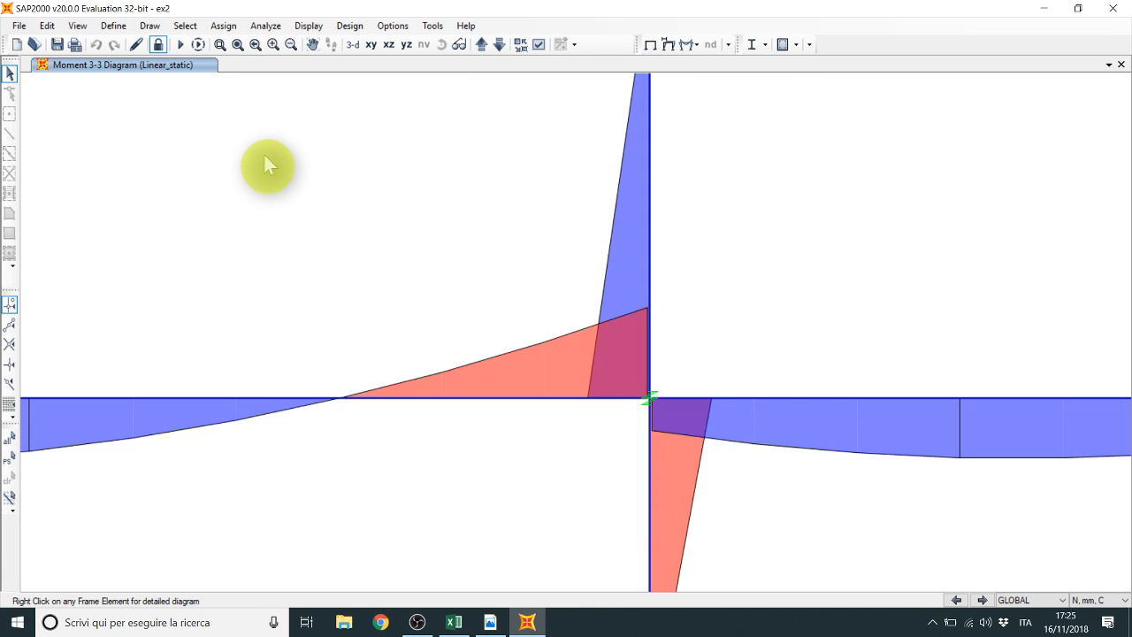
Step: Show the non_linear Moment 3-3 diagram around the first-floor joint at the second column
key("F8")
left_click(611, 113)
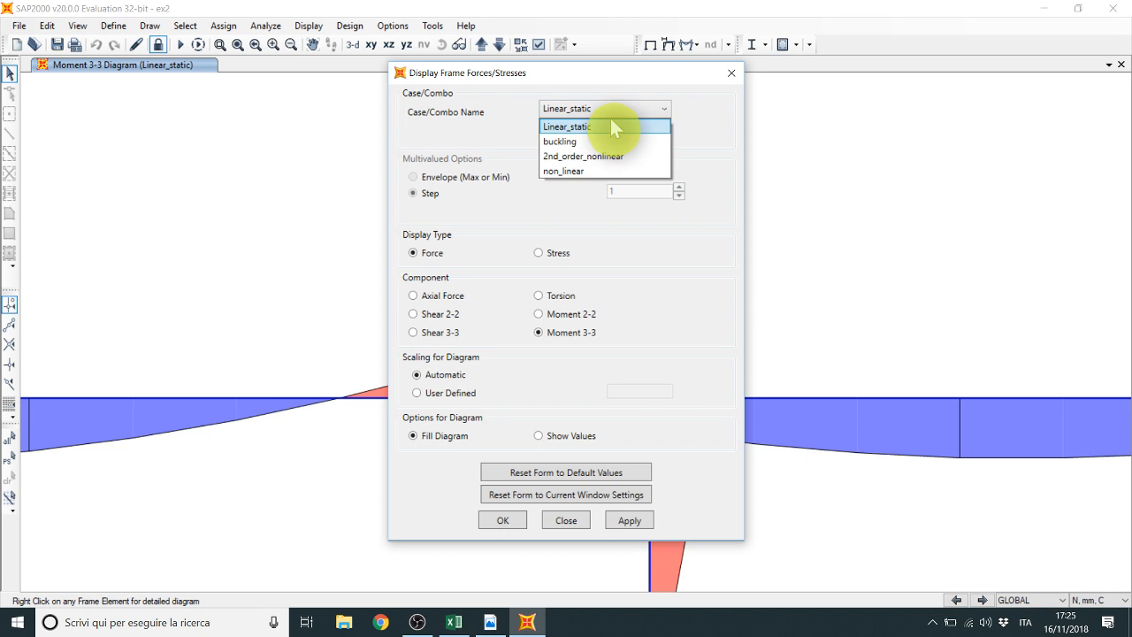
left_click(590, 170)
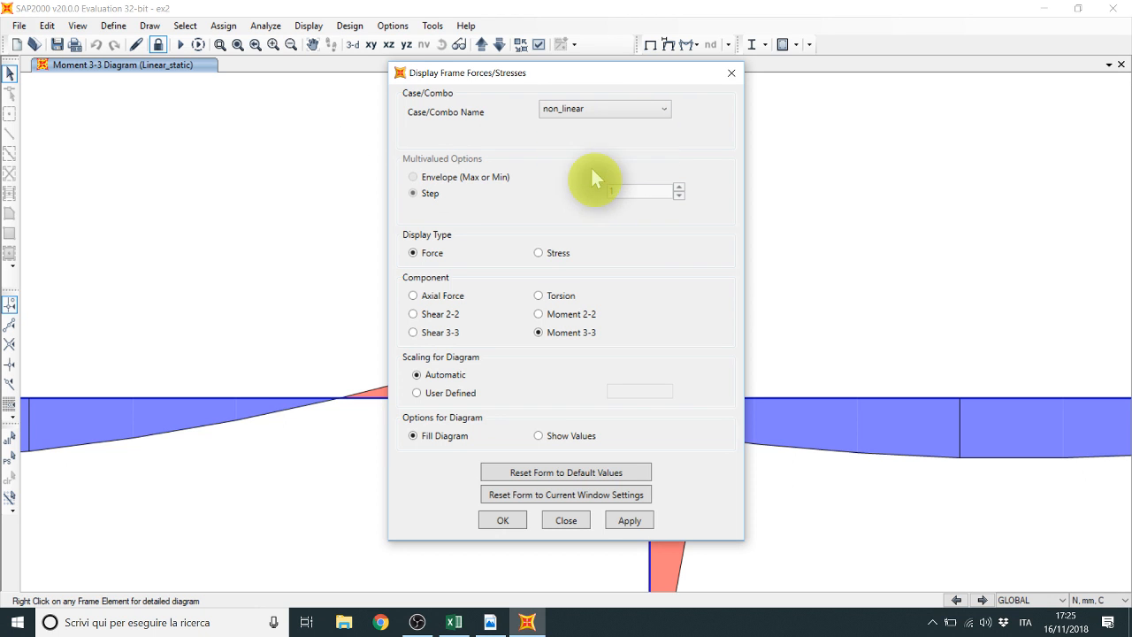
left_click(634, 518)
left_click(573, 518)
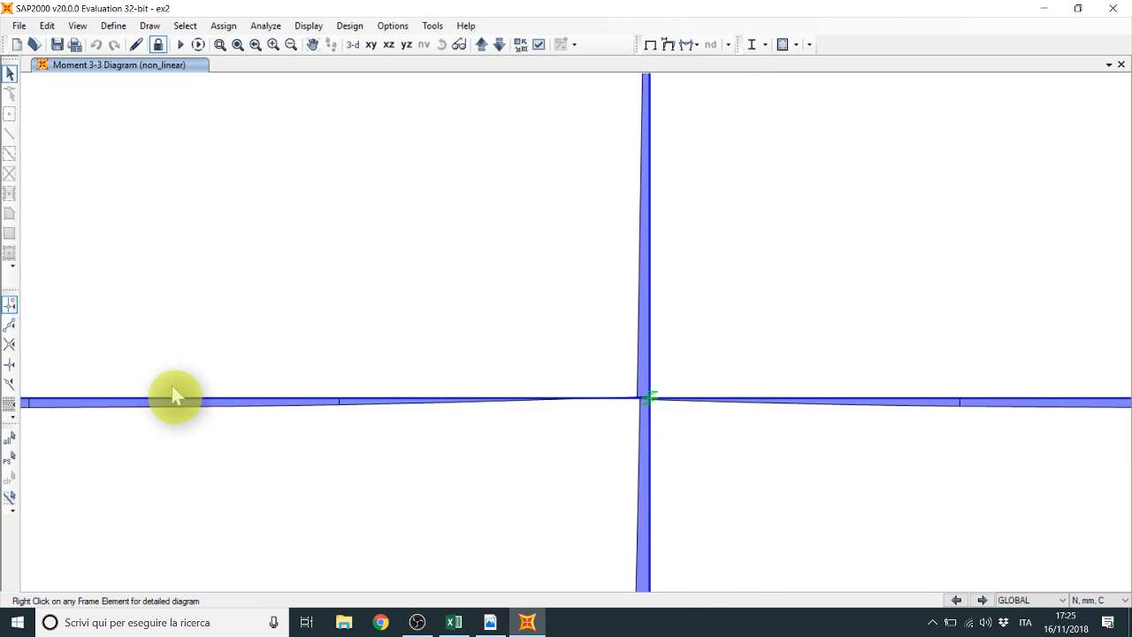
Step: Read the non_linear M3 moment at 1240 mm on the beam segment before the joint, and query the beam segment beyond it
right_click(469, 403)
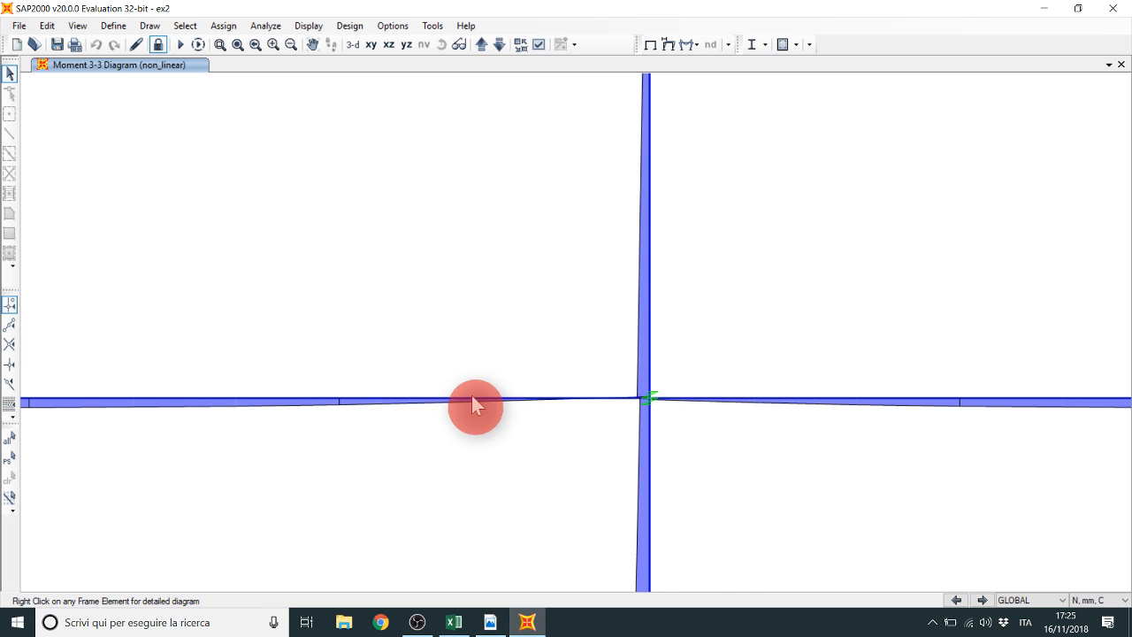
left_click_drag(623, 404, 769, 396)
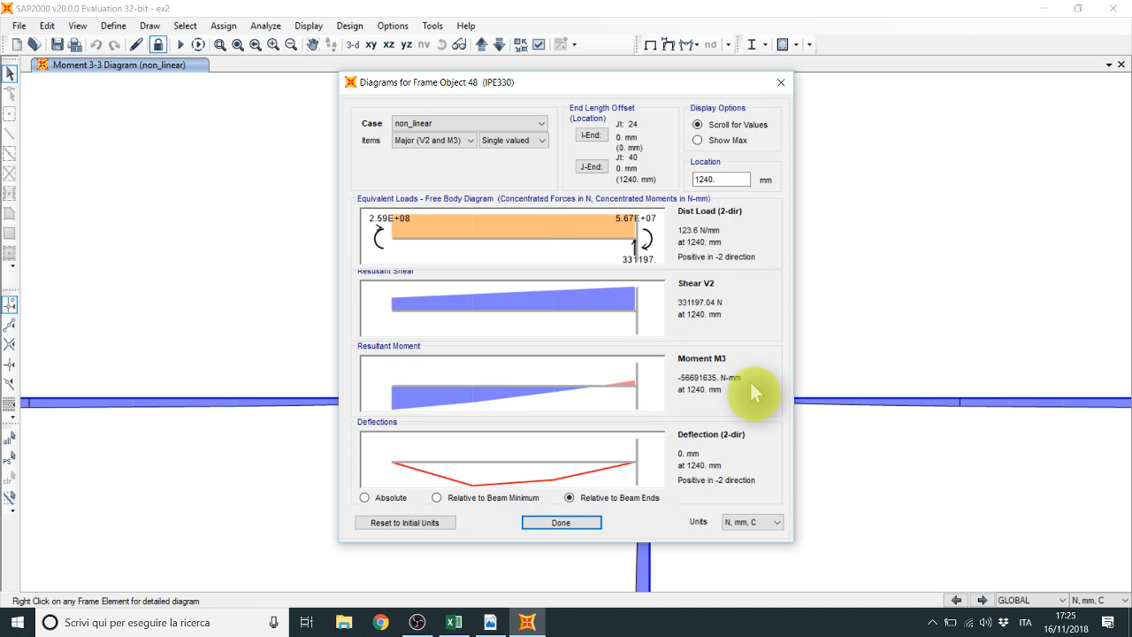
key("Escape")
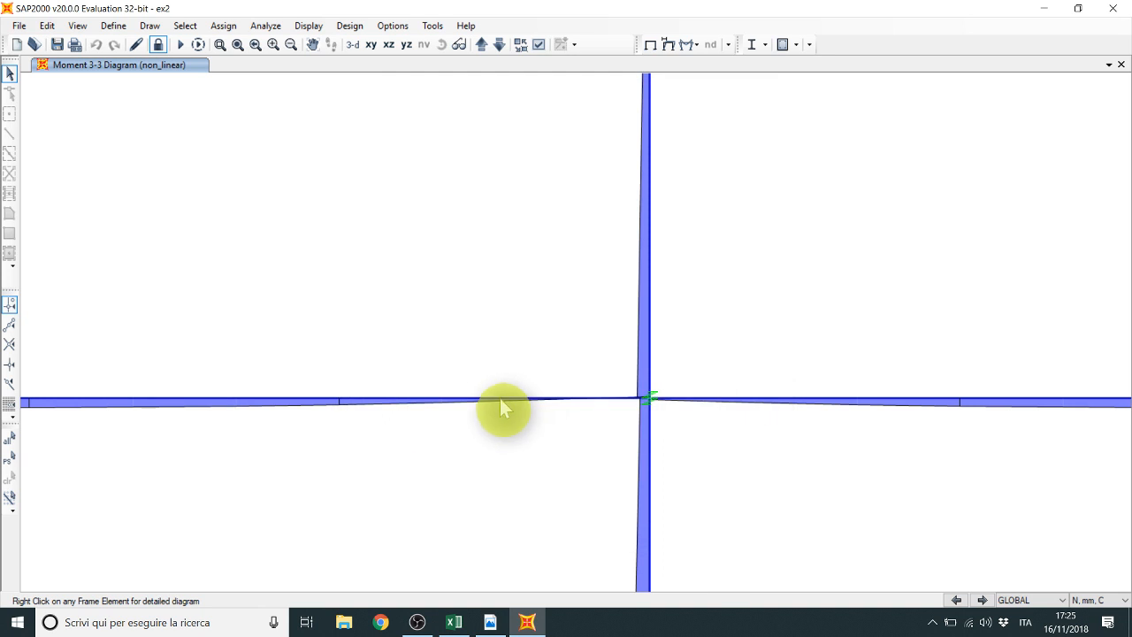
right_click(704, 398)
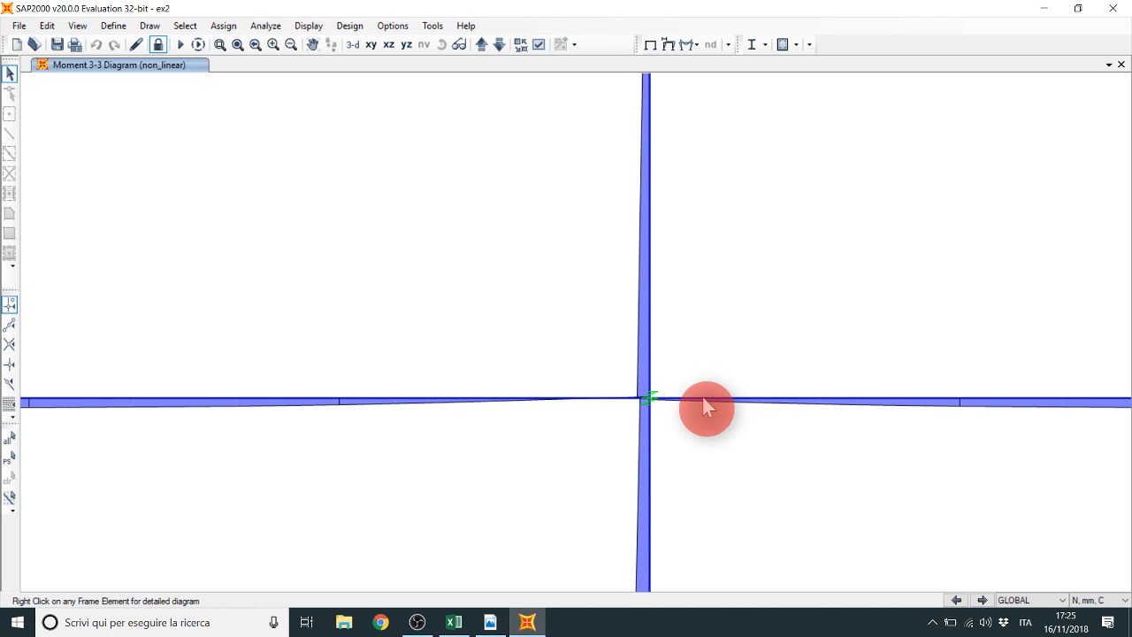
key("Escape")
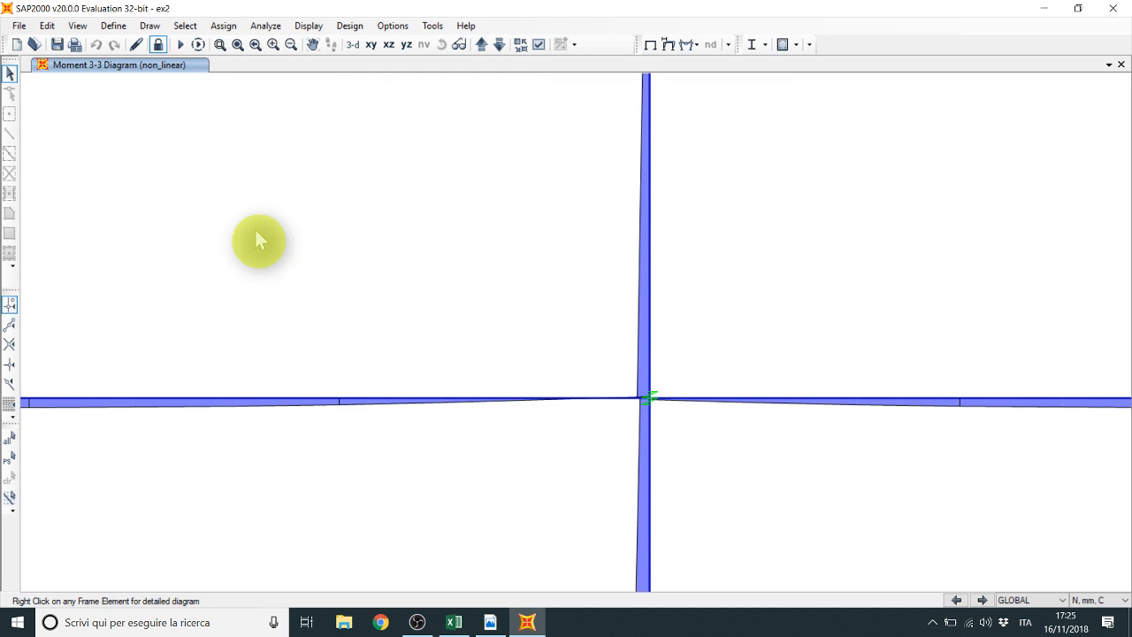
Step: Return the Moment 3-3 diagram to Linear_static and read the maximum M3 moment of the beam segment before the joint
key("F8")
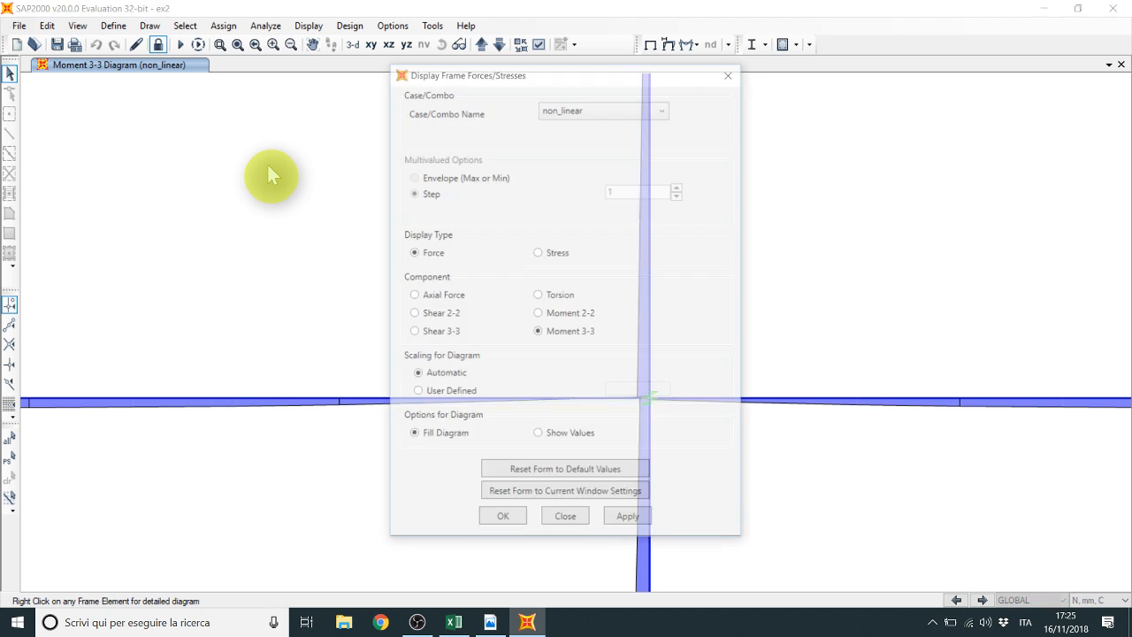
left_click(614, 521)
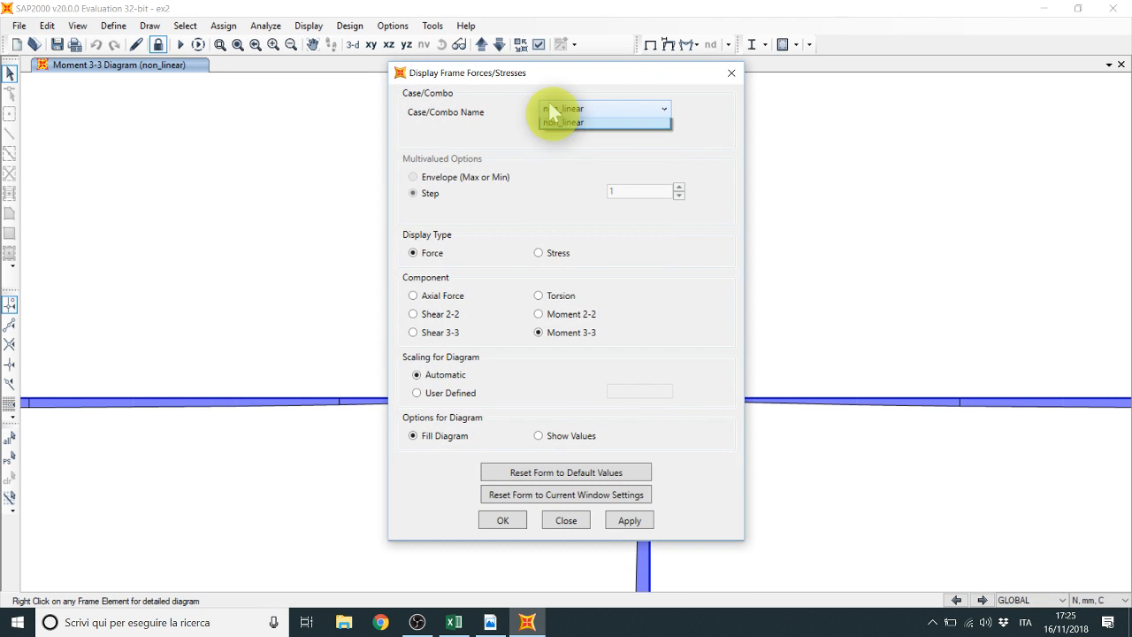
left_click(559, 108)
left_click(563, 124)
left_click(627, 522)
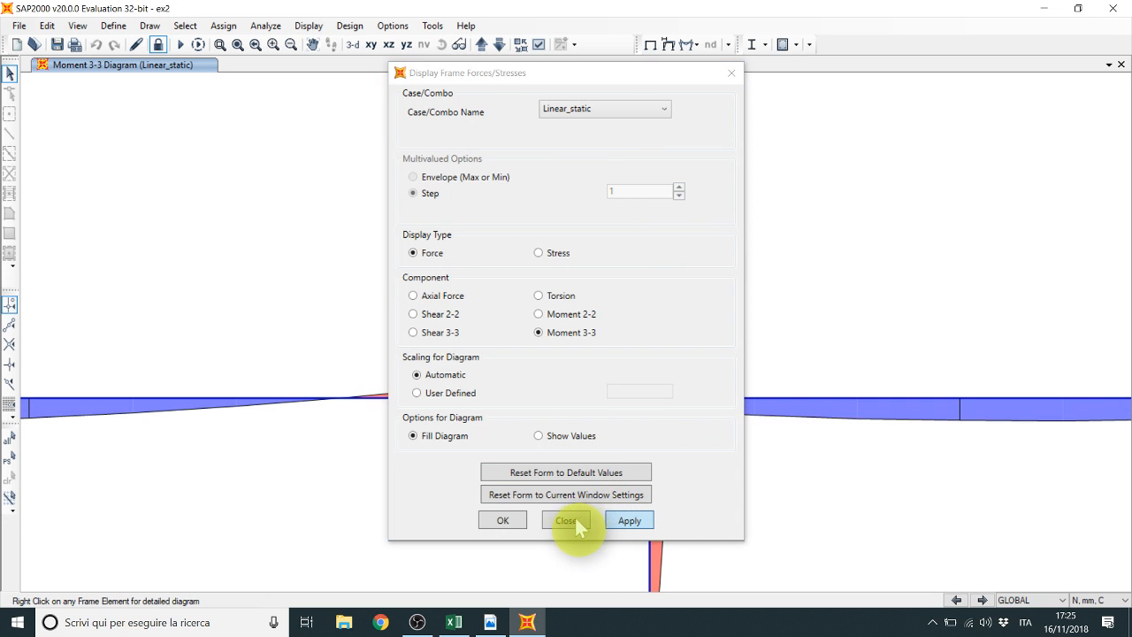
left_click(574, 517)
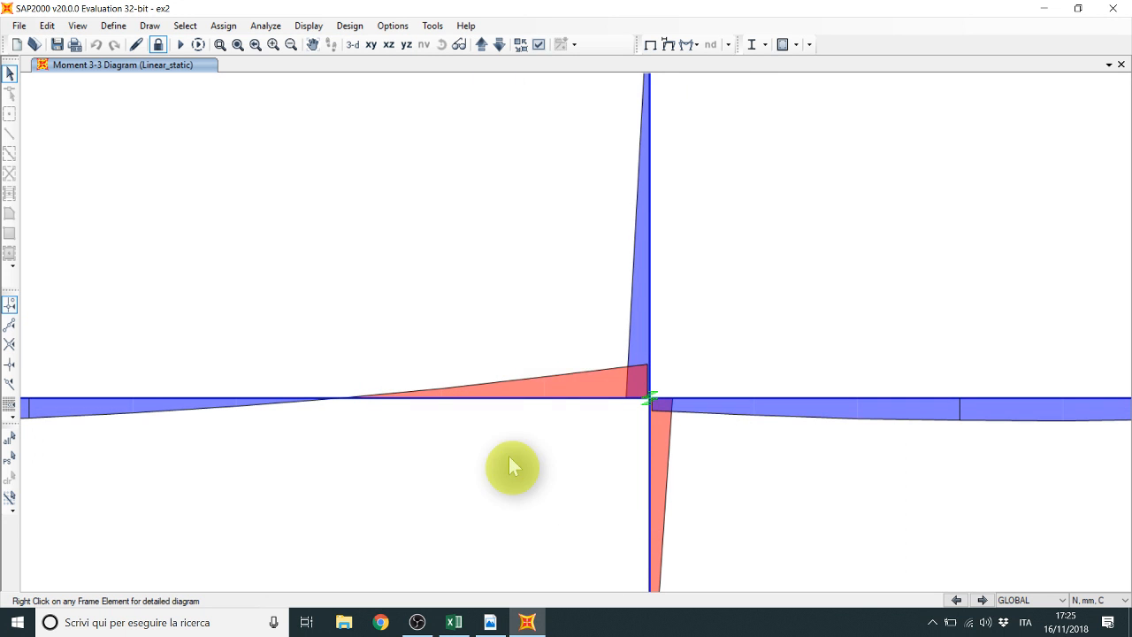
right_click(522, 399)
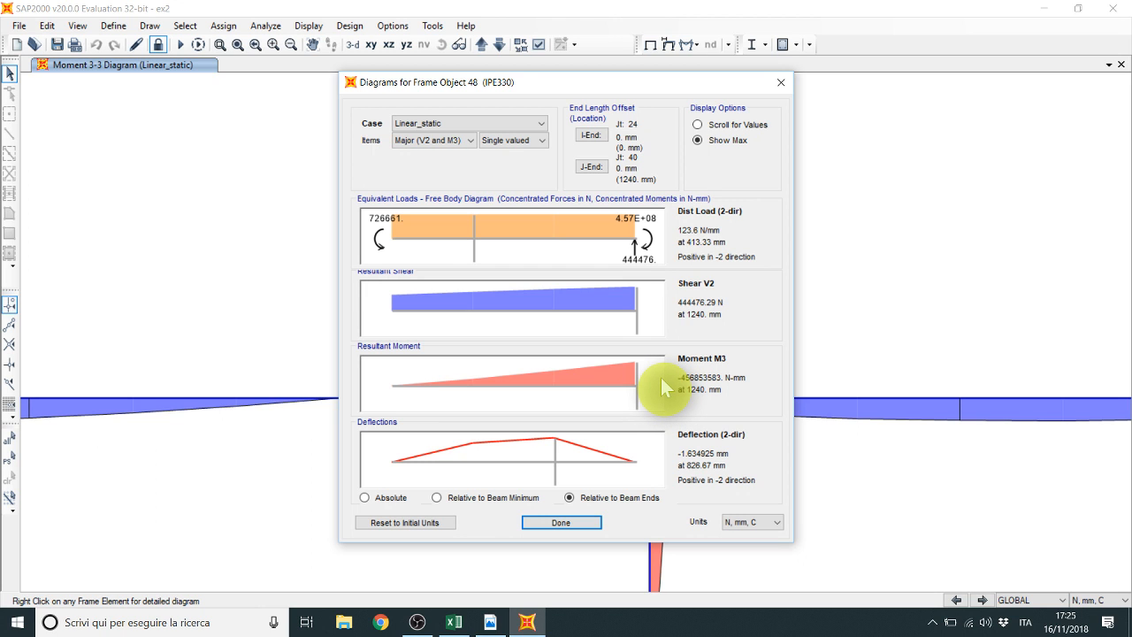
key("Return")
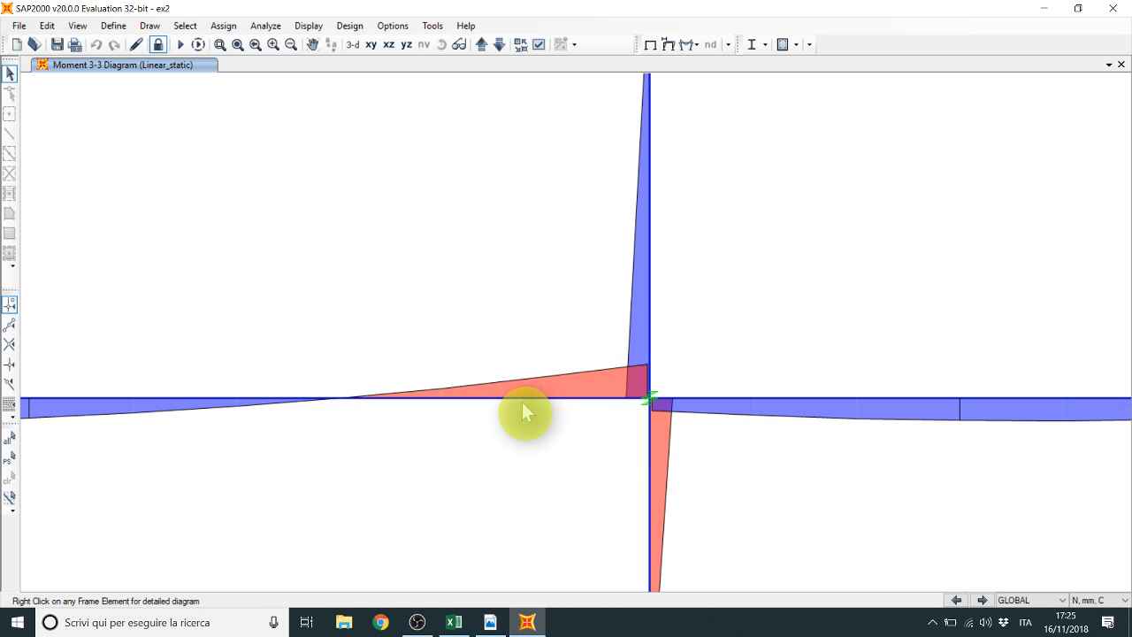
Step: Display the Moment 3-3 diagram of the whole frame for the 2nd_order_nonlinear case
left_click(235, 42)
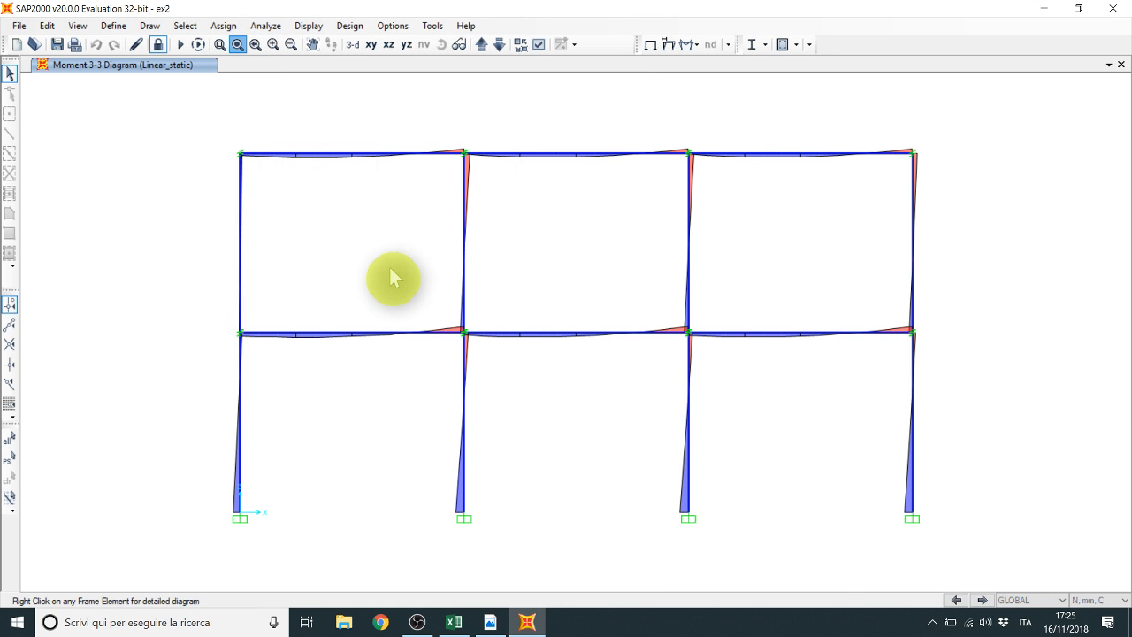
key("F8")
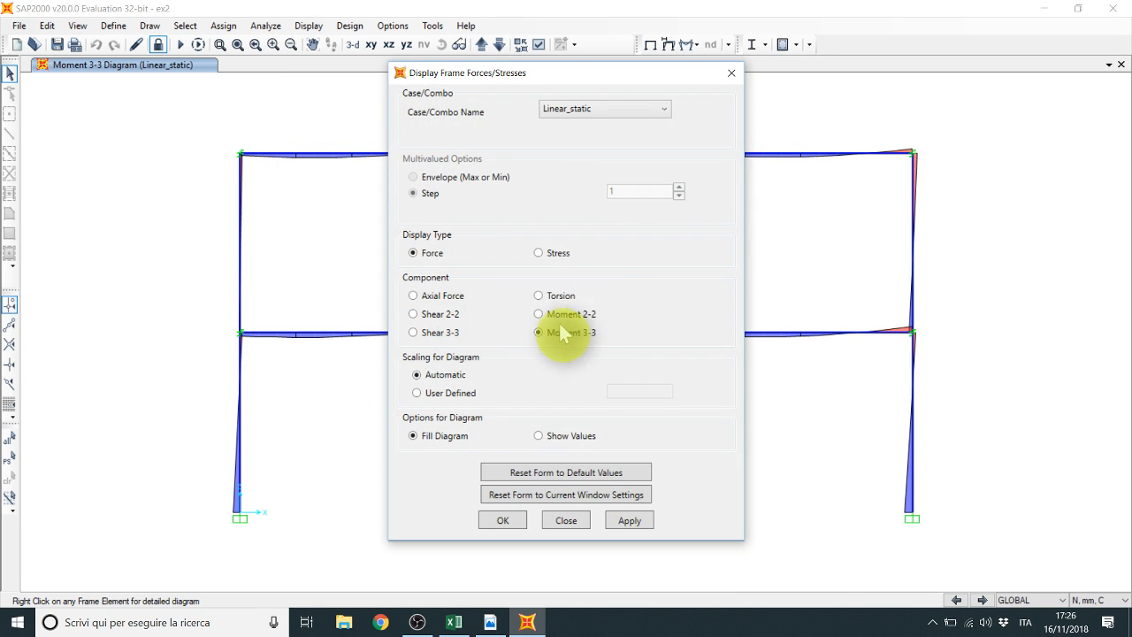
left_click(597, 104)
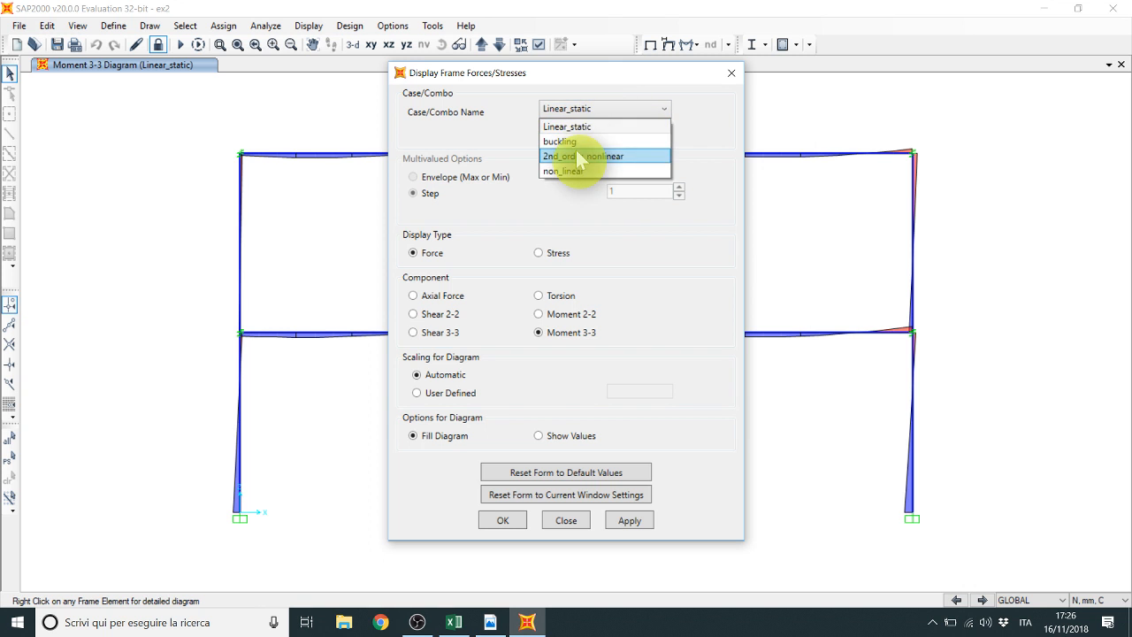
left_click(576, 152)
left_click(623, 520)
left_click(503, 520)
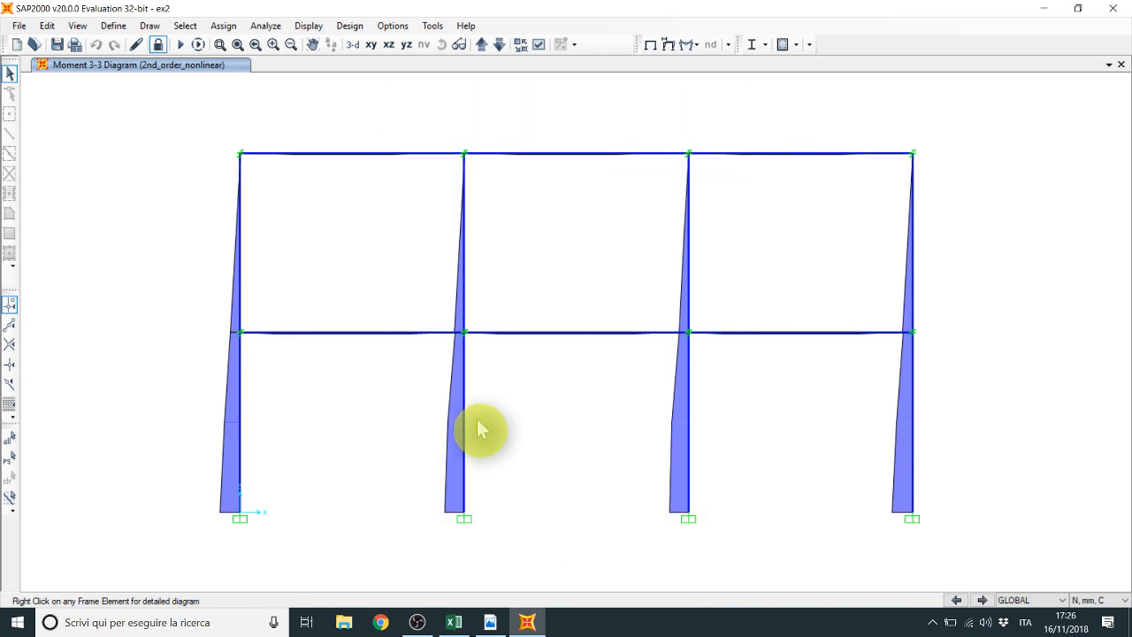
Step: Read the 2nd_order_nonlinear M3 moment at 1240 mm on the first-floor beam segment ending at the second column
left_click(219, 44)
left_click_drag(248, 309, 527, 388)
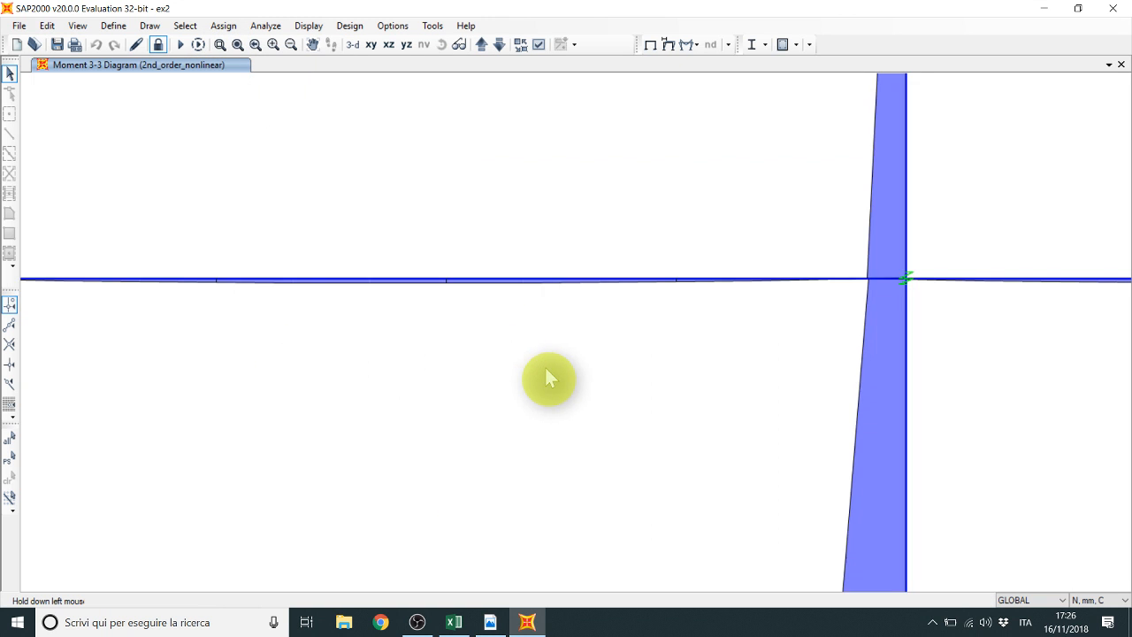
right_click(812, 278)
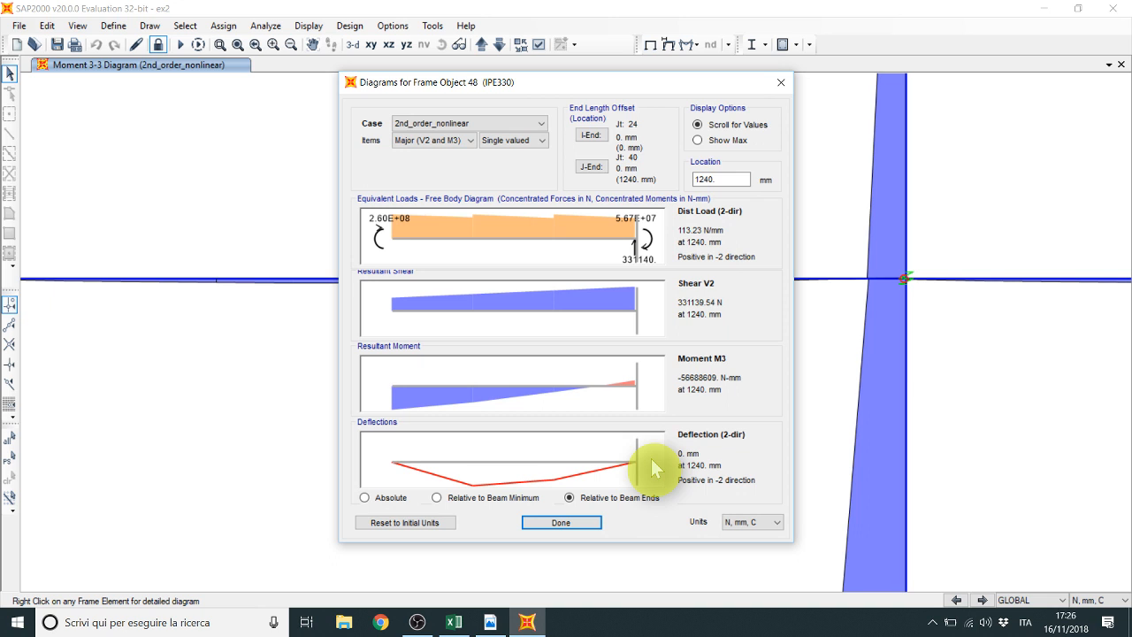
key("Escape")
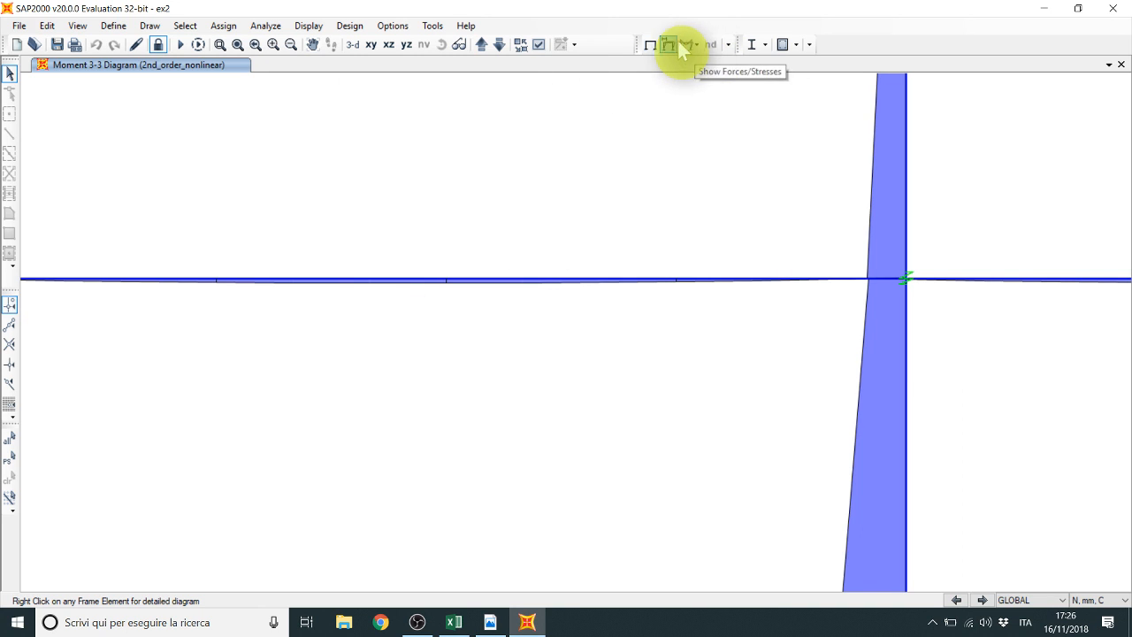
Step: Examine the two links where the first-floor beams meet the second column in close-up
left_click(220, 45)
left_click_drag(877, 239, 949, 324)
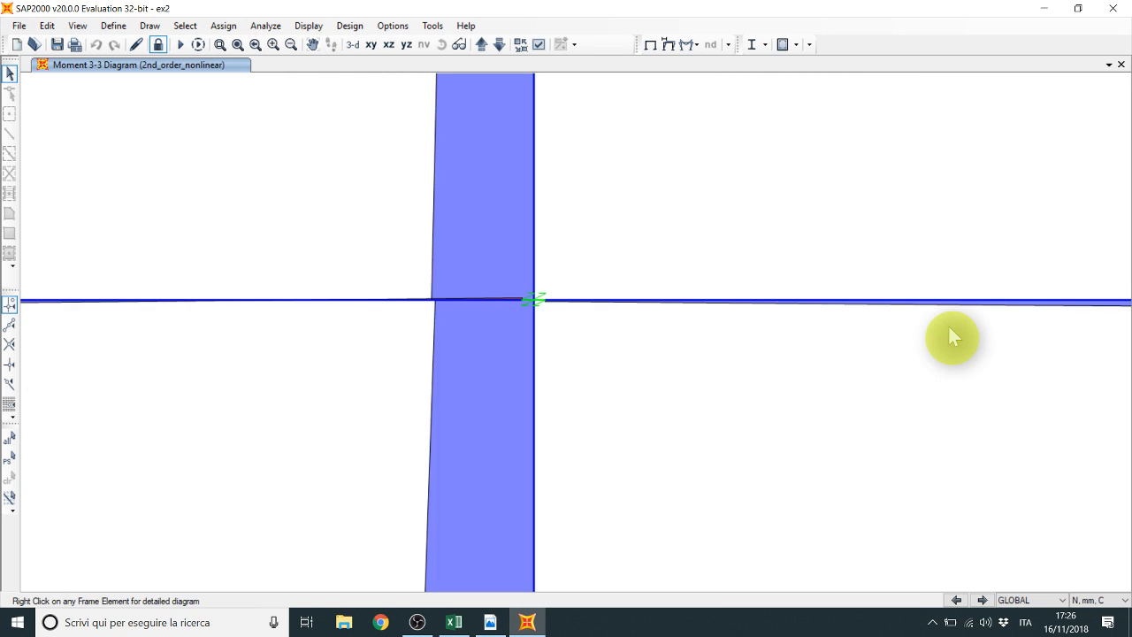
left_click(220, 45)
left_click_drag(429, 235, 610, 352)
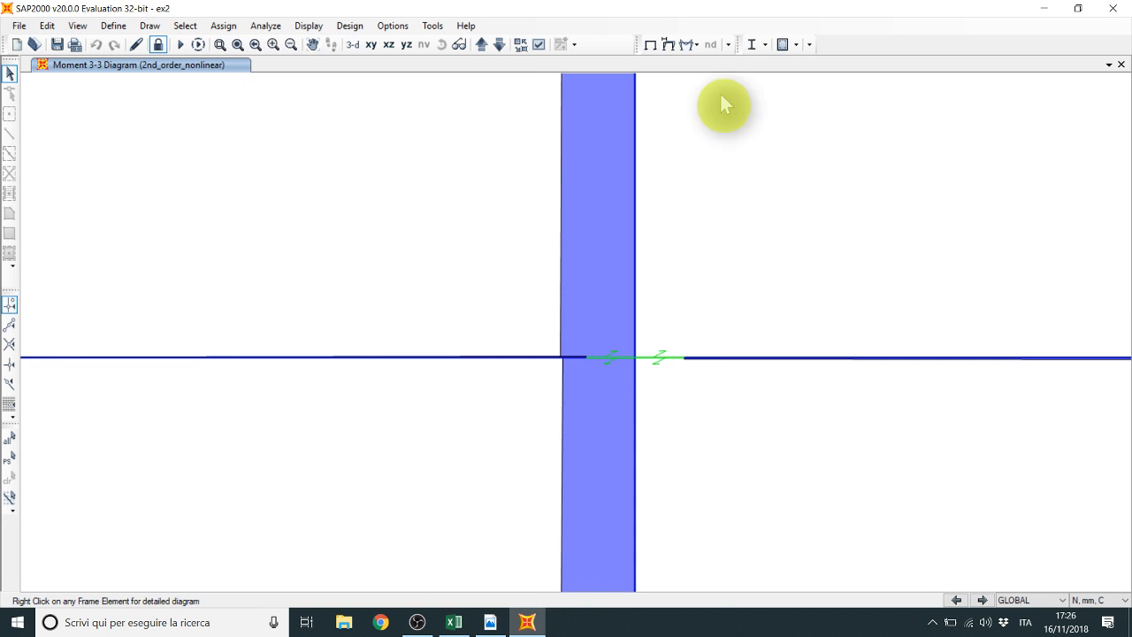
left_click(685, 43)
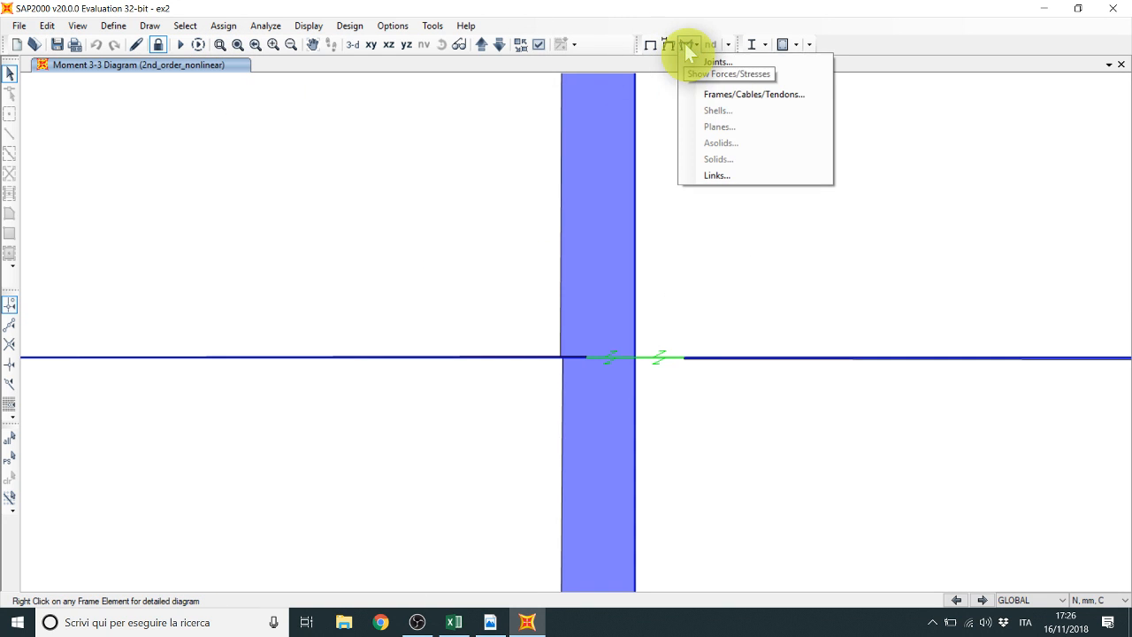
left_click(717, 175)
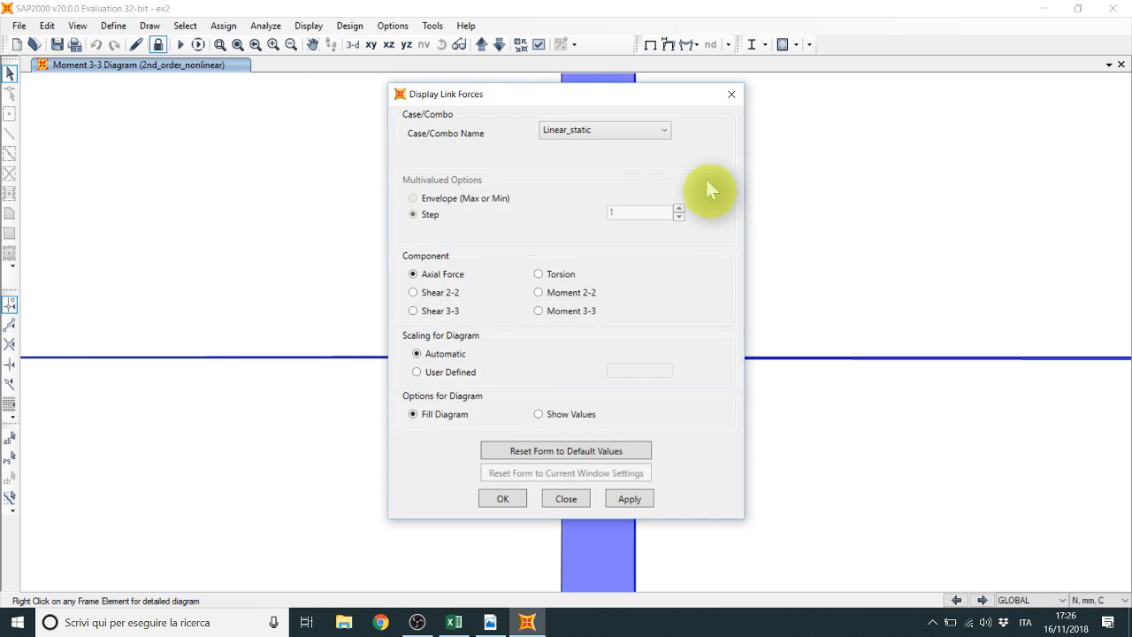
left_click_drag(596, 94, 315, 56)
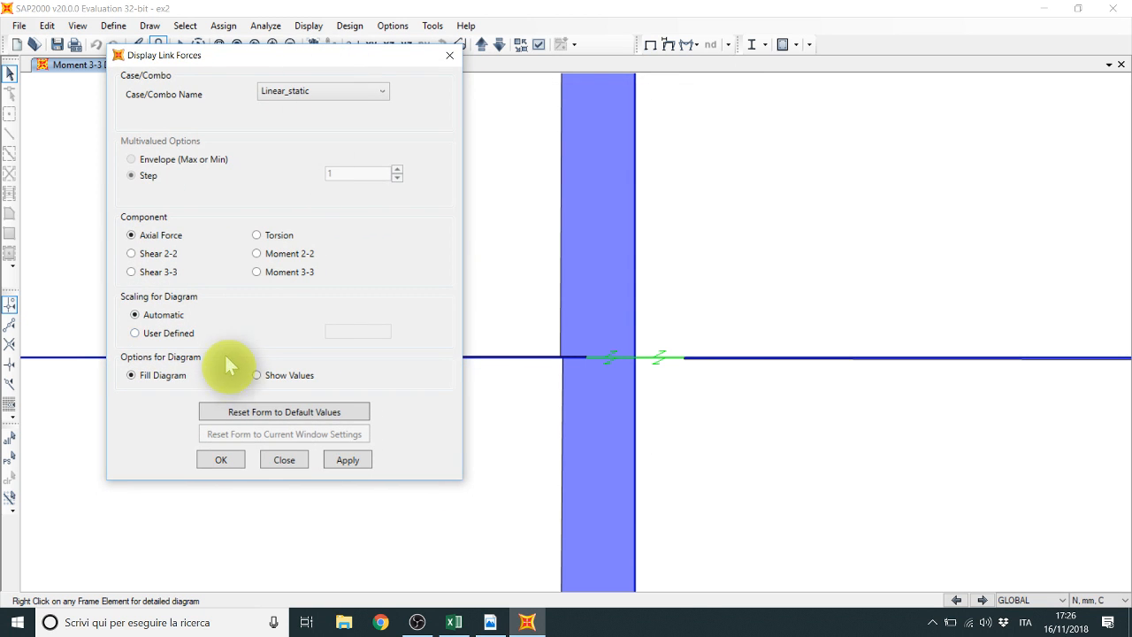
key("Escape")
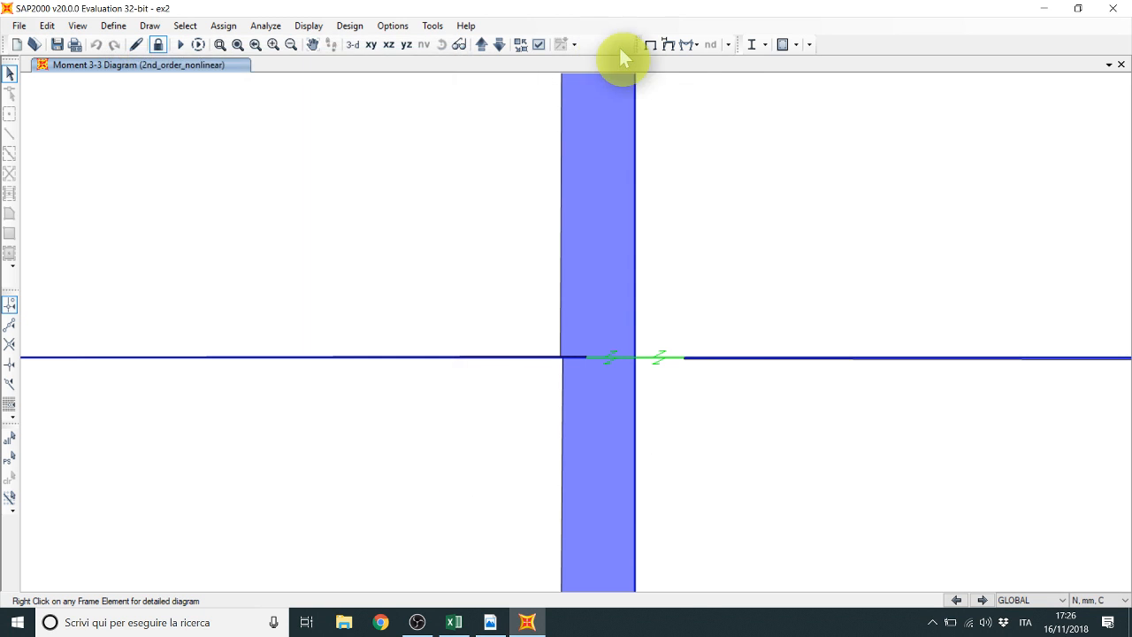
Step: Display the Linear_static link forces with values shown, first Axial Force and finally Moment 3-3
left_click(685, 45)
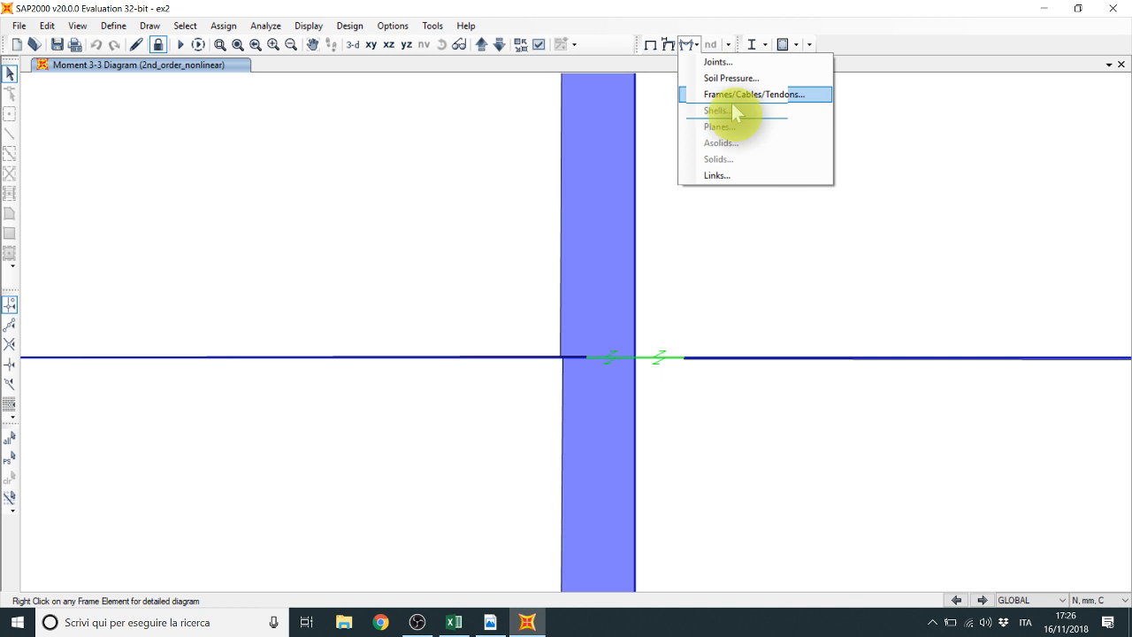
left_click(752, 177)
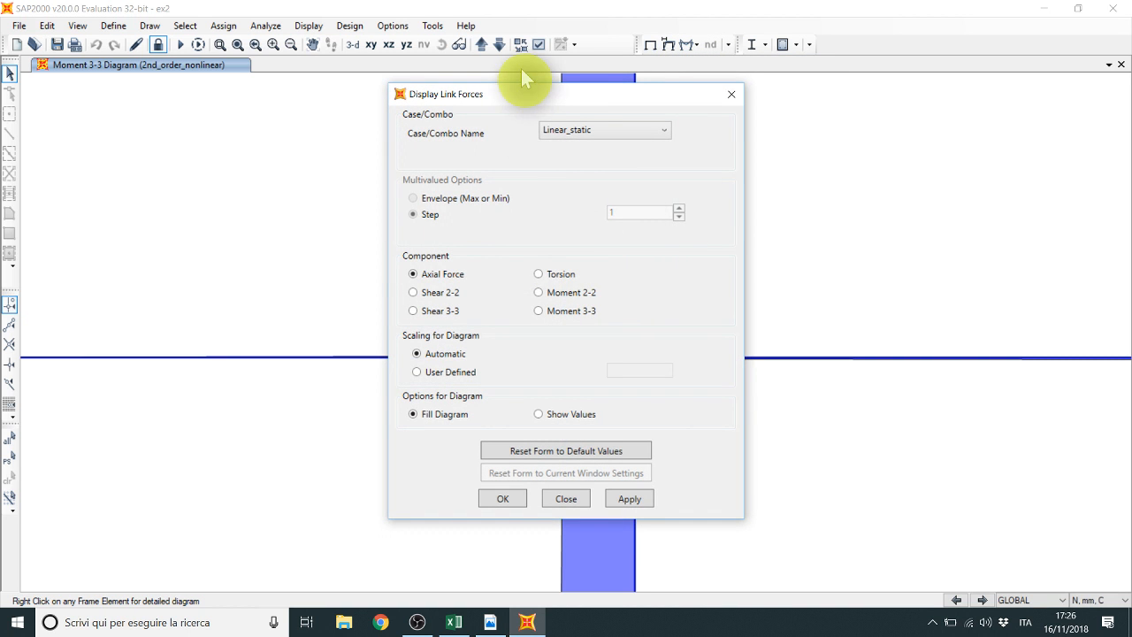
left_click_drag(522, 92, 252, 39)
left_click(263, 358)
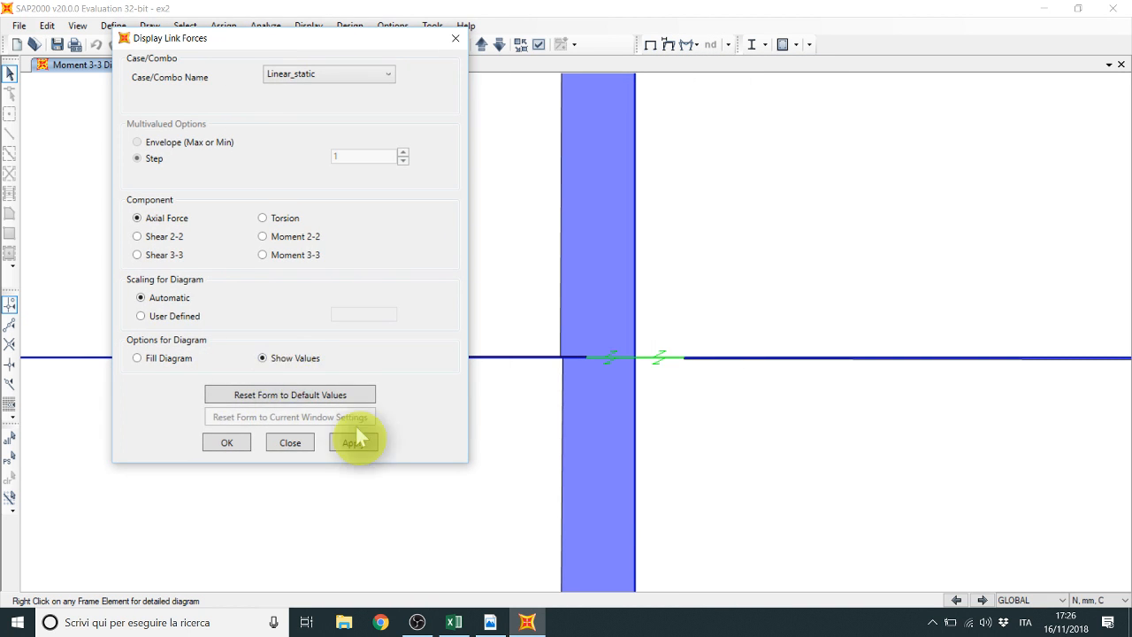
left_click(357, 442)
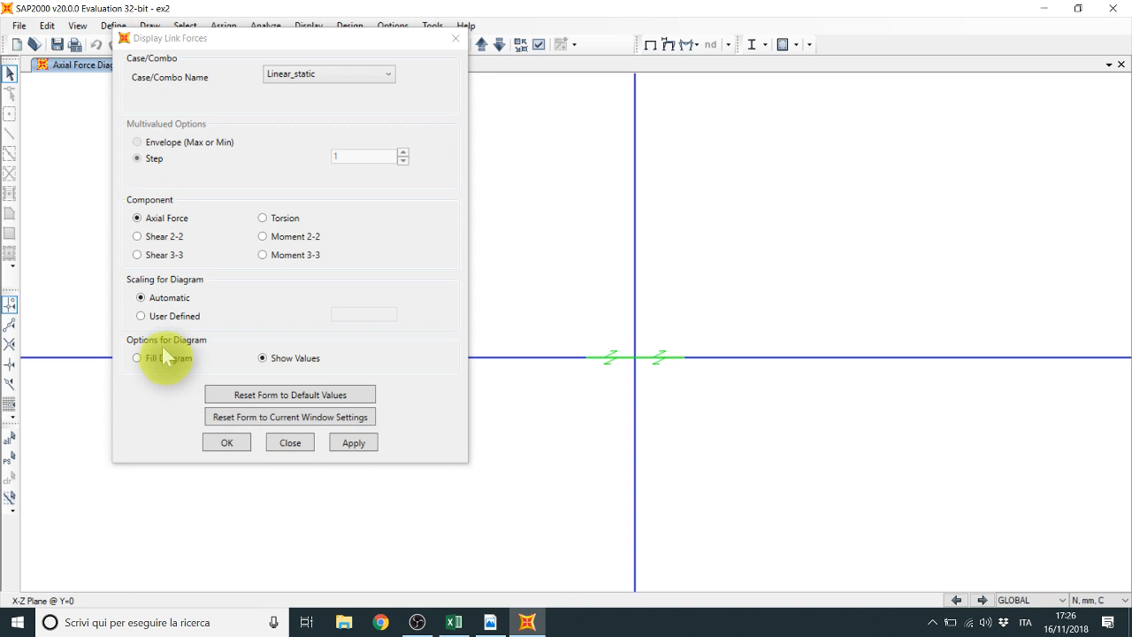
left_click(292, 253)
left_click(356, 443)
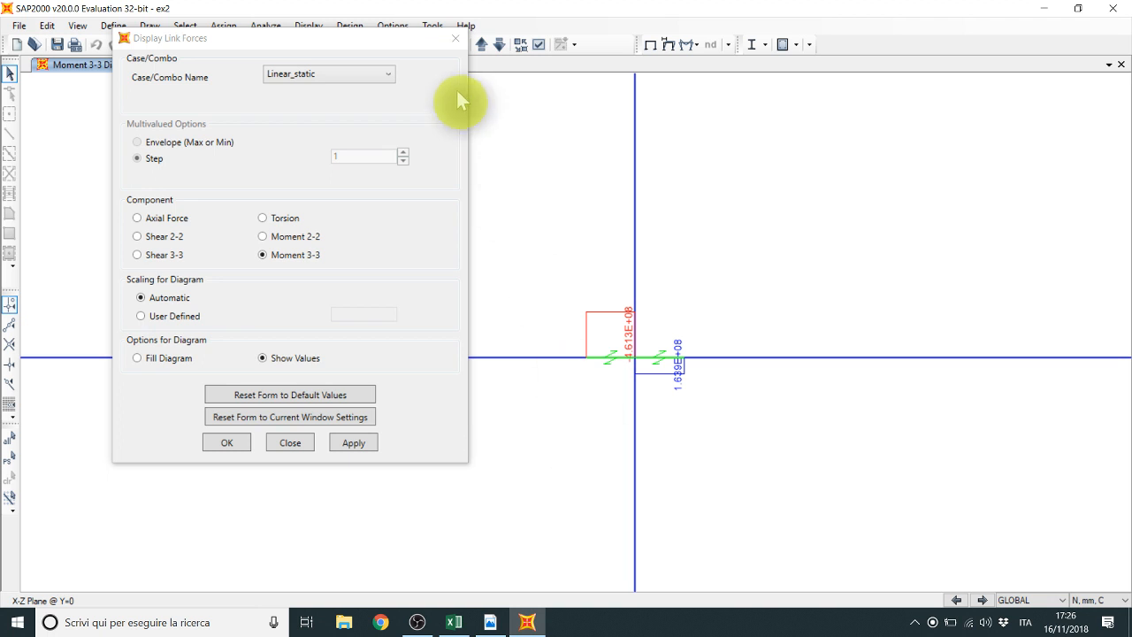
left_click(456, 38)
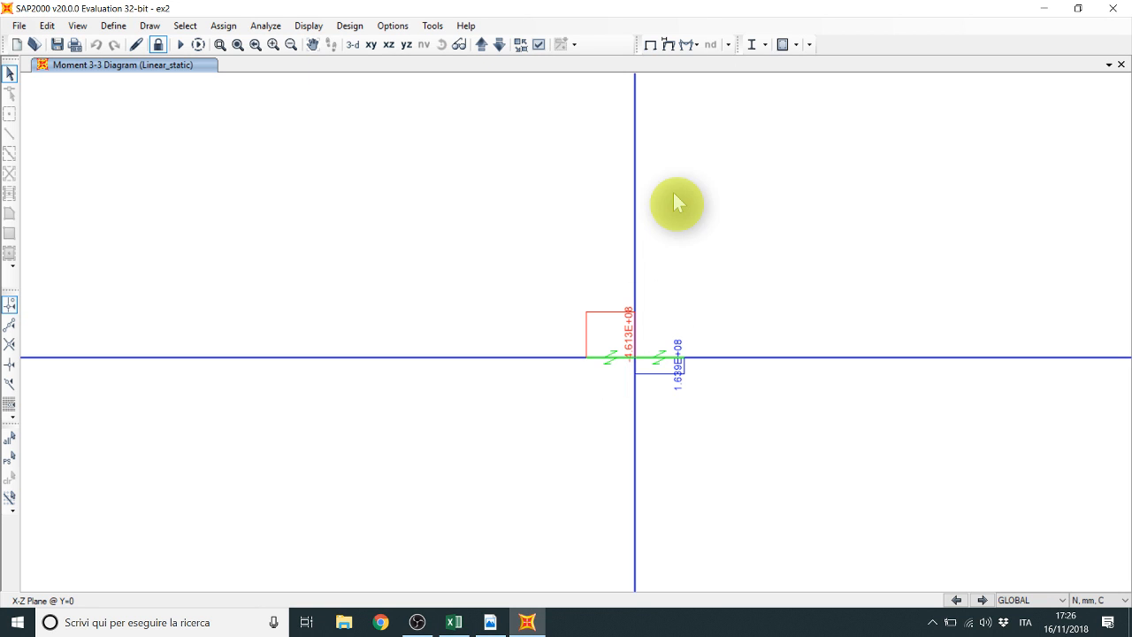
Step: Switch the link Moment 3-3 diagram with values to the non_linear case
left_click(683, 44)
left_click(727, 159)
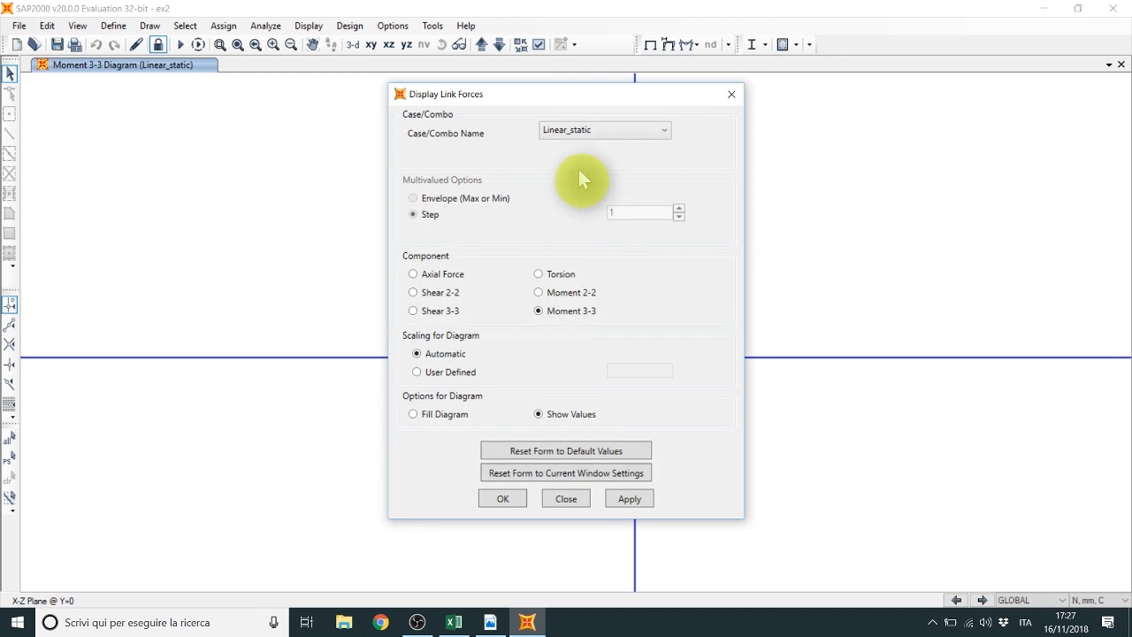
left_click(586, 130)
left_click(579, 191)
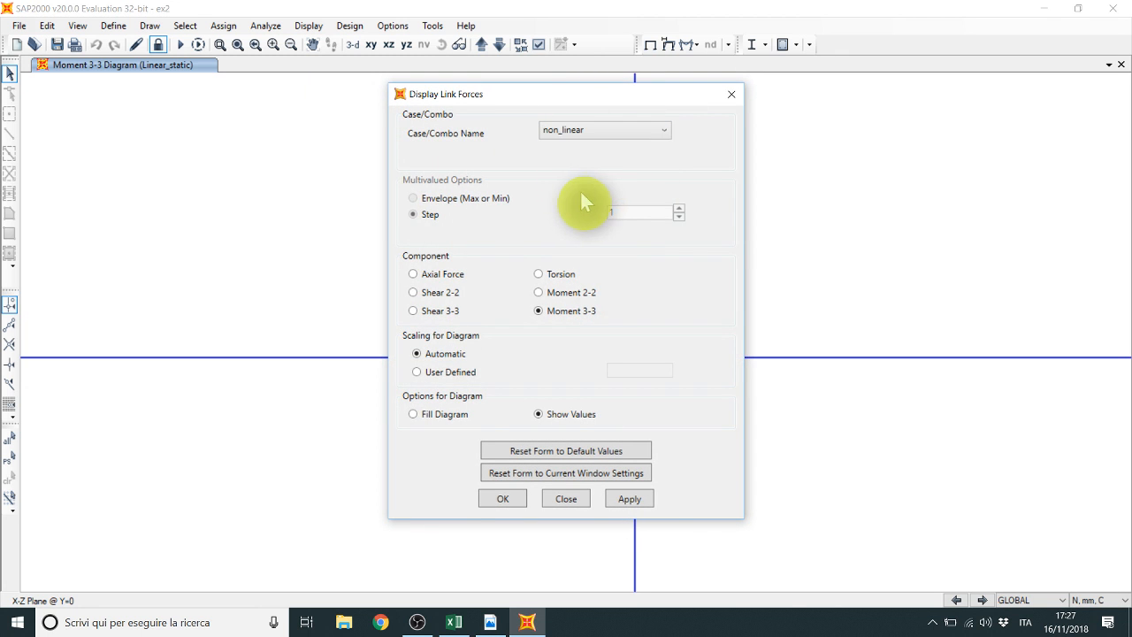
left_click(629, 499)
left_click(569, 499)
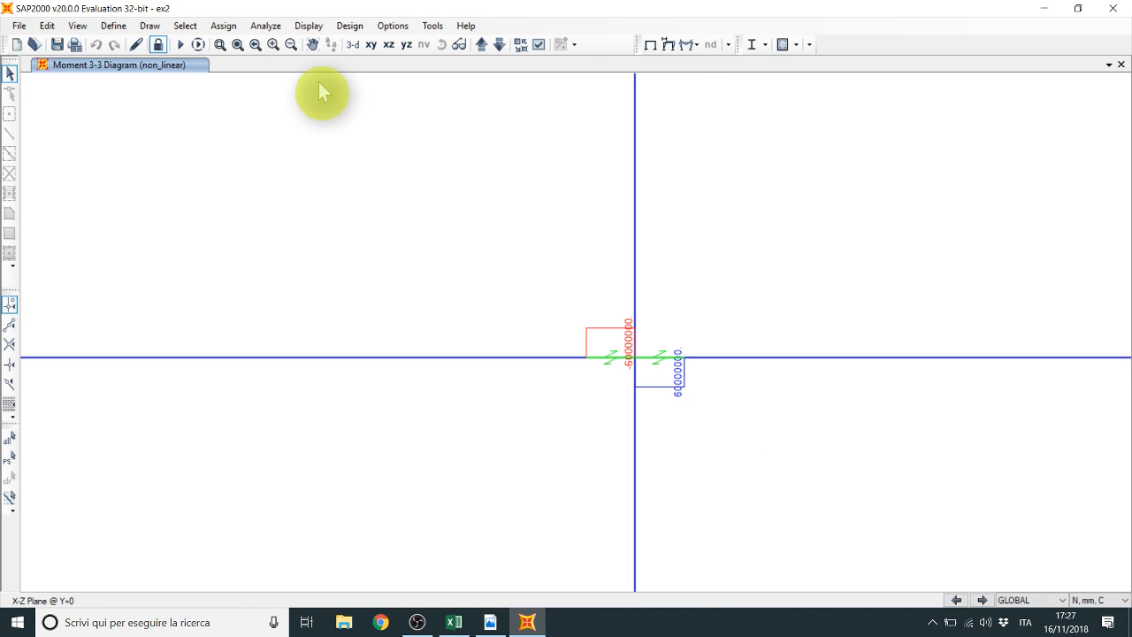
Step: Examine the non_linear link moment at the top joint of the first column
left_click(241, 46)
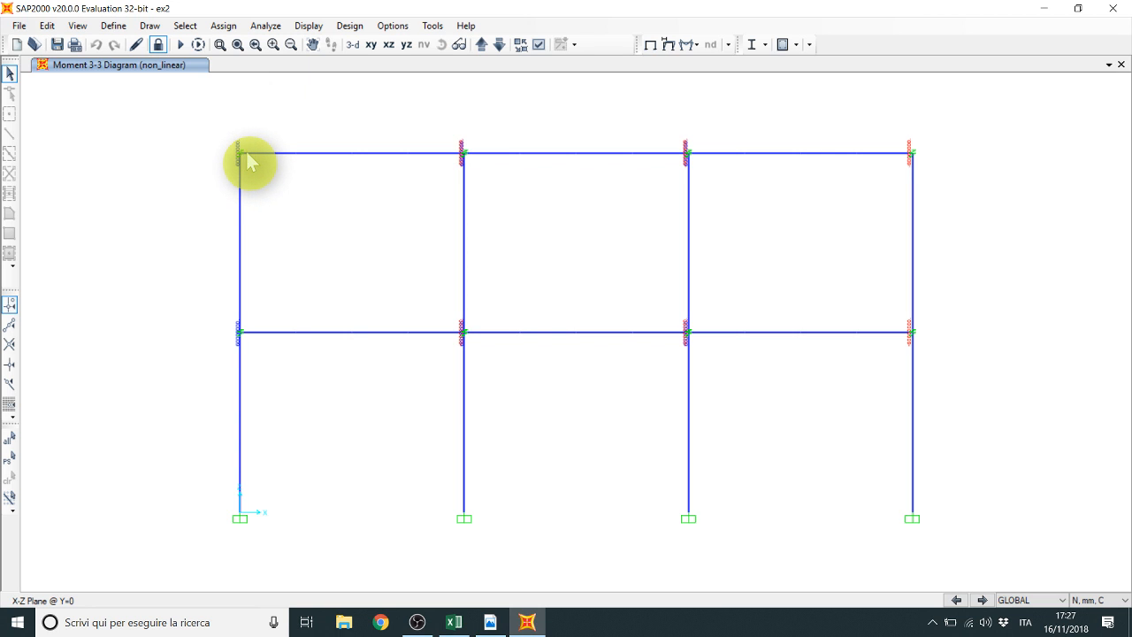
left_click(220, 44)
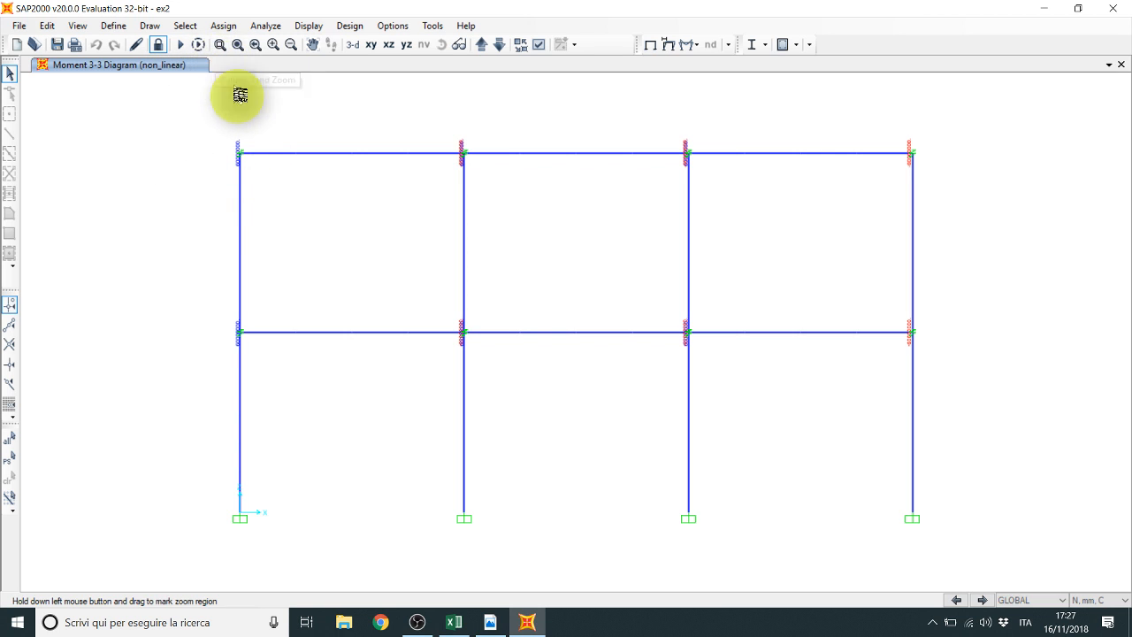
left_click_drag(234, 143, 277, 193)
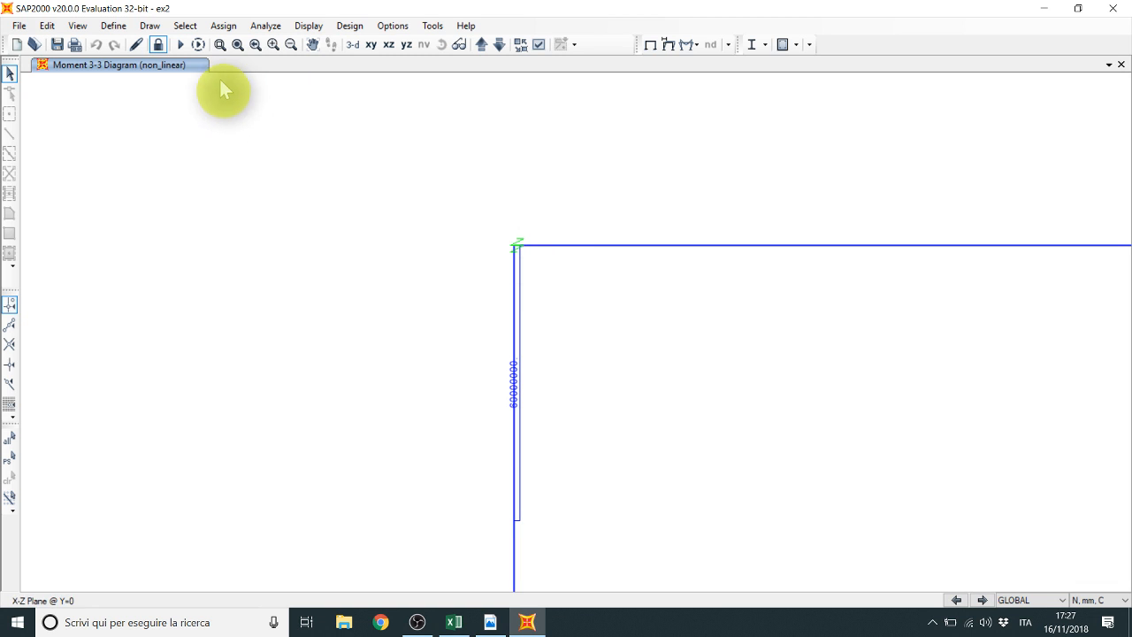
left_click(221, 44)
left_click_drag(477, 207, 595, 308)
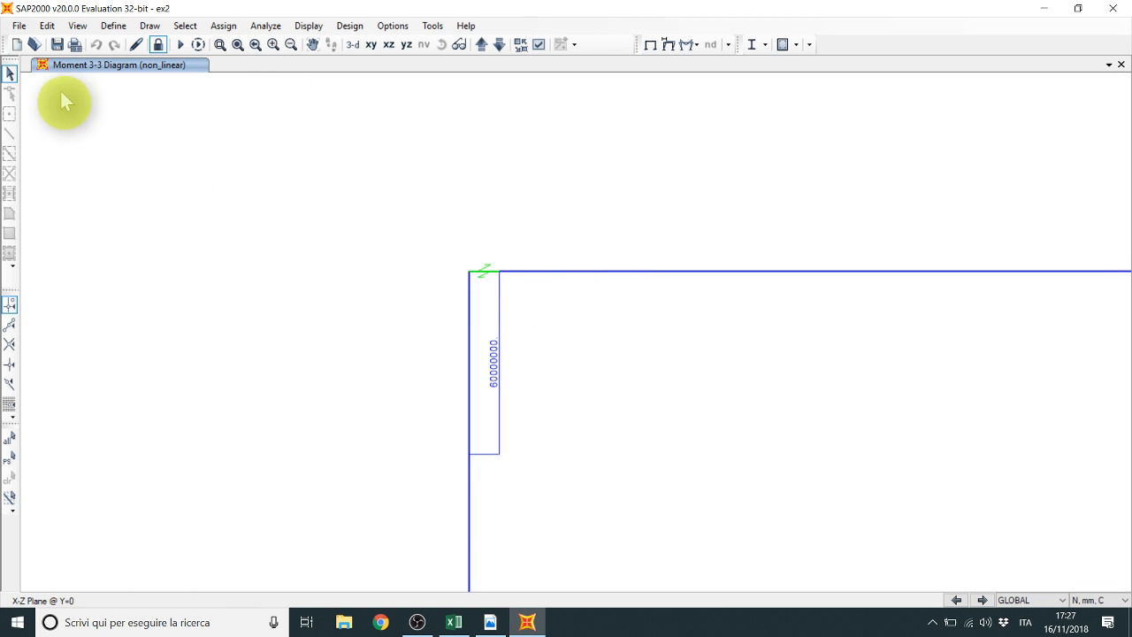
Step: Unlock the model and discard its analysis results
left_click(158, 44)
left_click(589, 367)
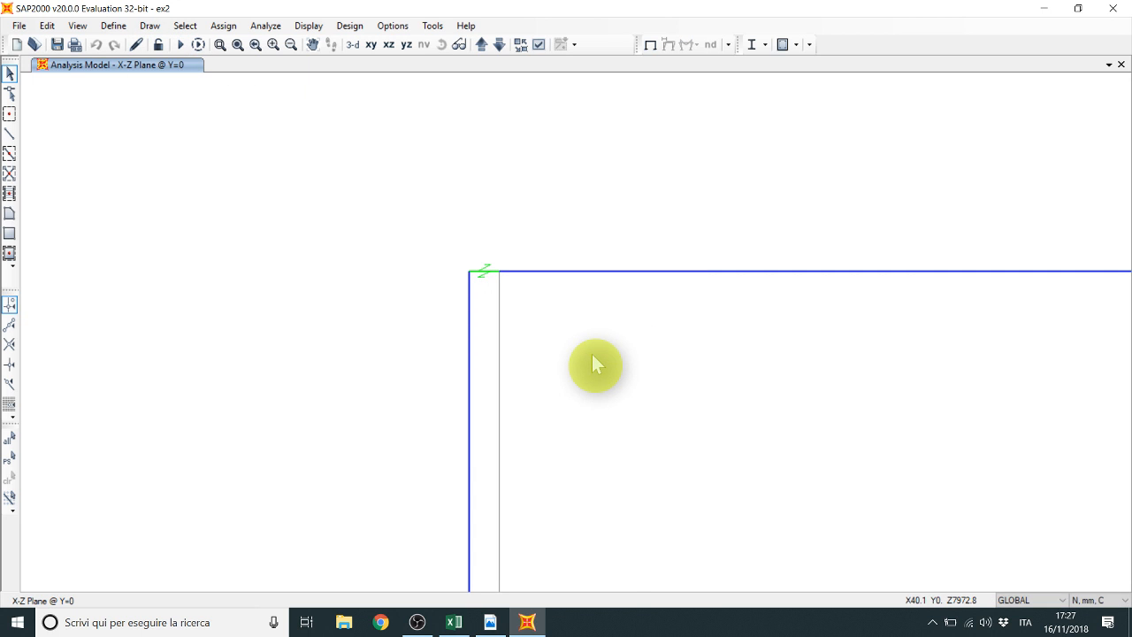
Step: Switch to the course notes in Adobe Acrobat Reader and view the Horne method on page 15
left_click(529, 623)
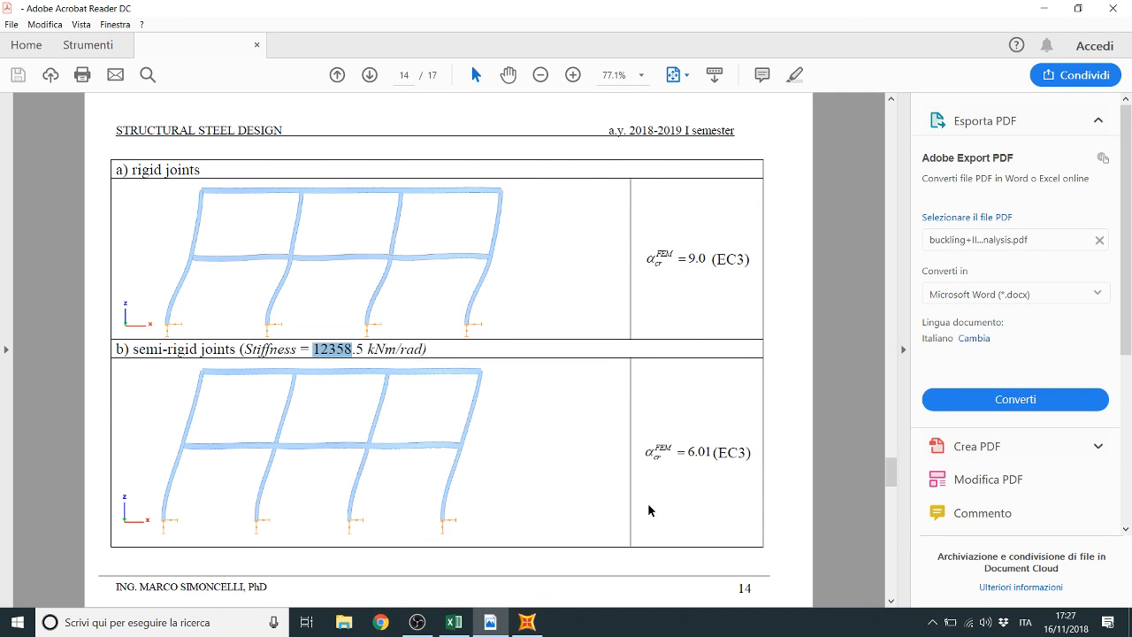
scroll(673, 451, "down", 3)
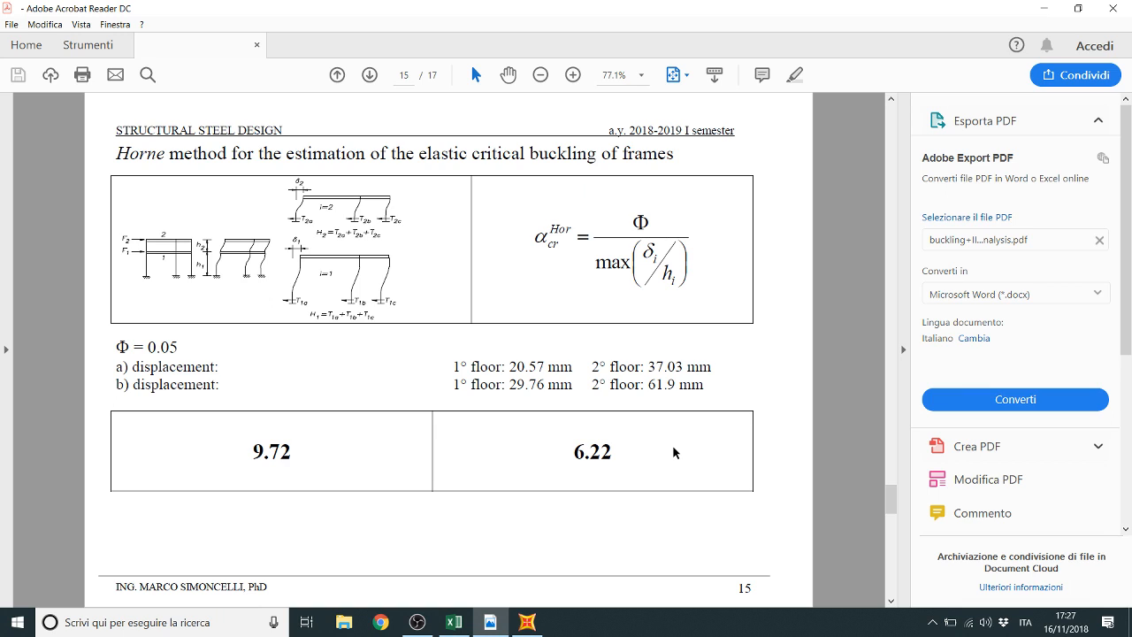